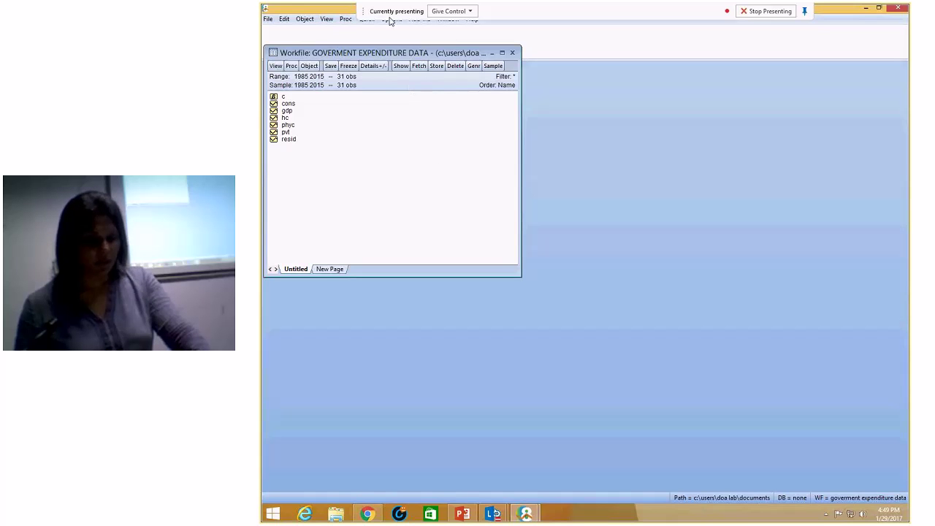
# Step: Start a new graph of the series cons, gdp, hc, phyc and pvt from the government expenditure workfile
pyautogui.doubleClick(310, 12)
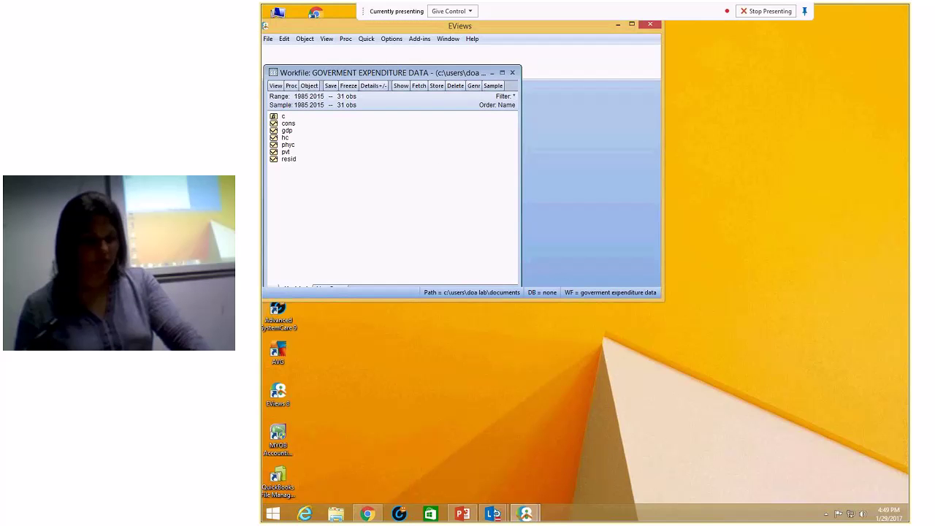
pyautogui.click(366, 39)
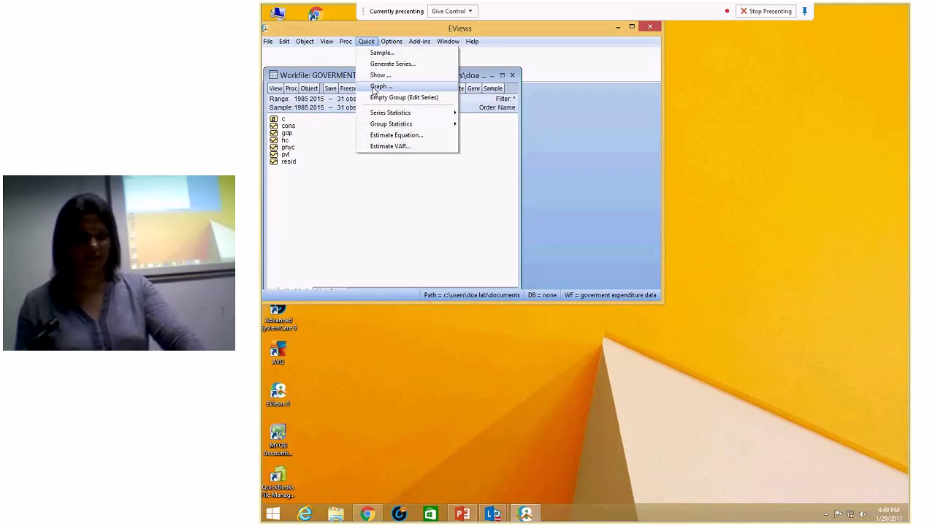
pyautogui.click(379, 87)
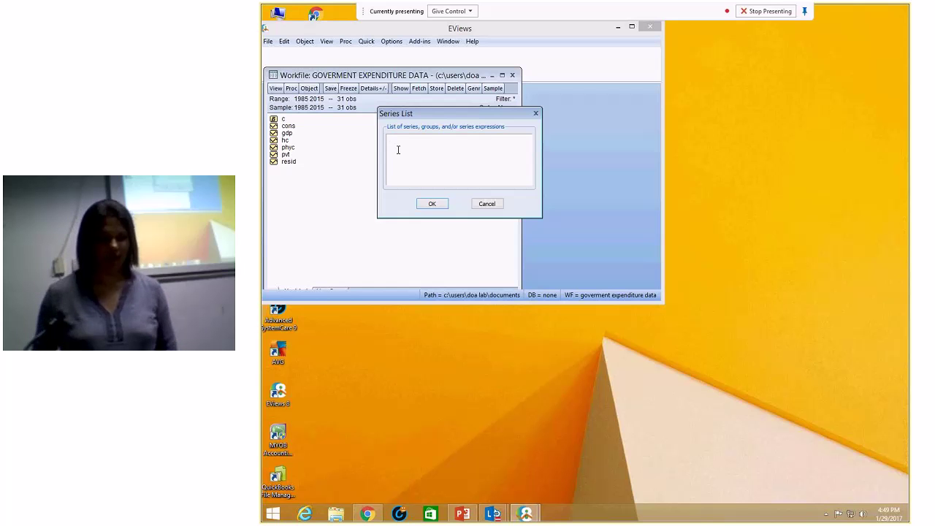
pyautogui.write('co')
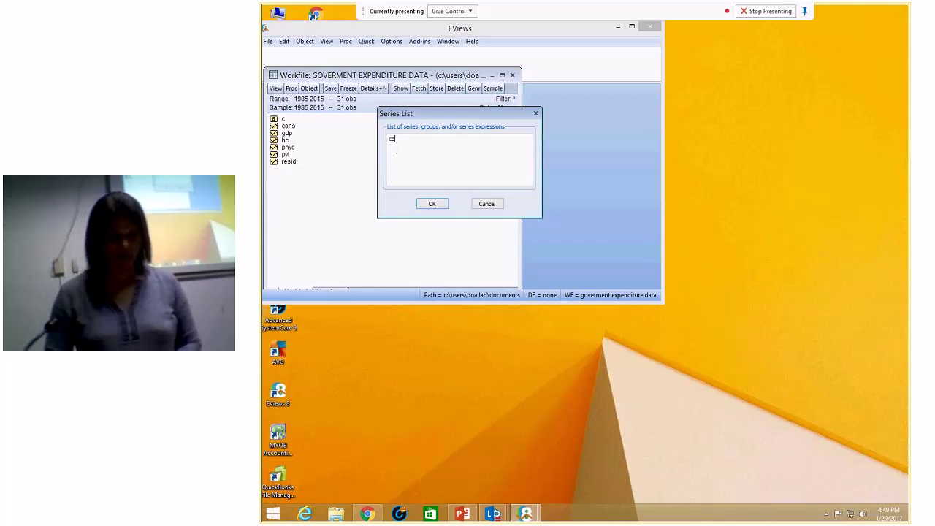
pyautogui.write('ns gdp')
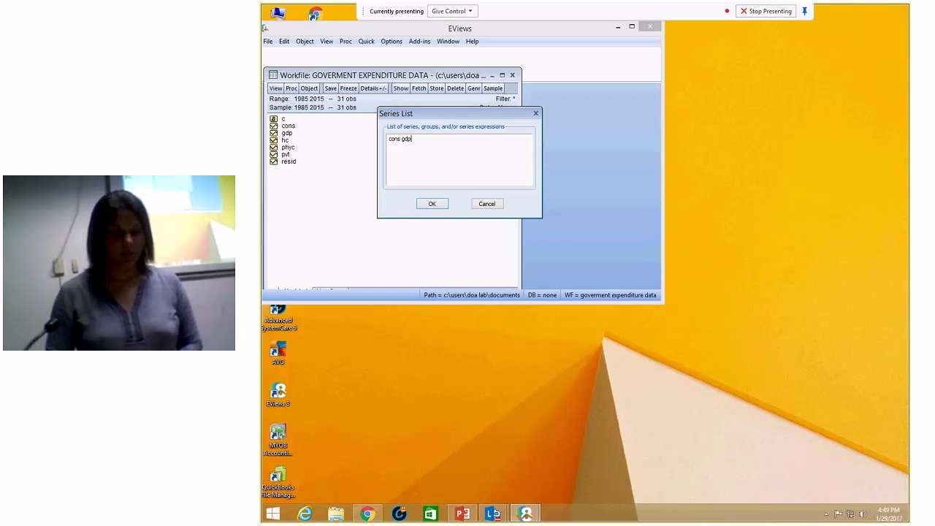
pyautogui.write(' hc phy')
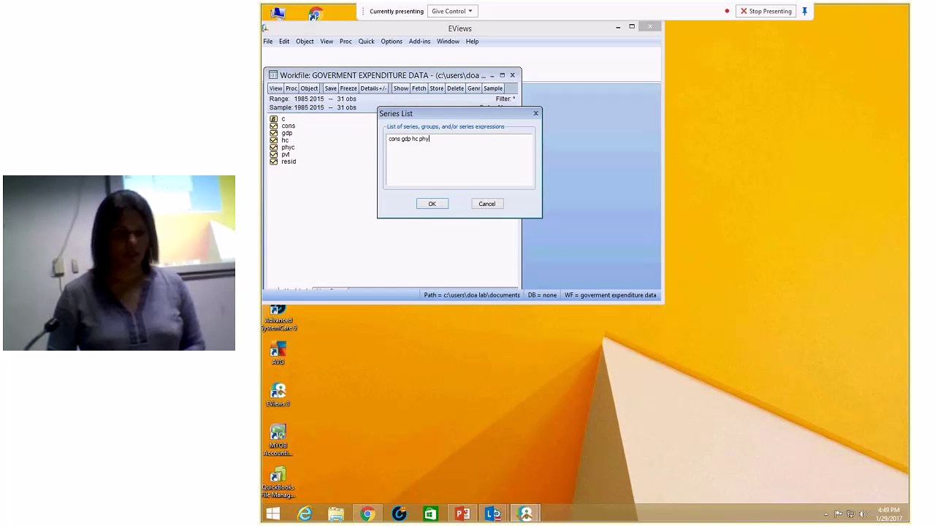
pyautogui.write('c pvt')
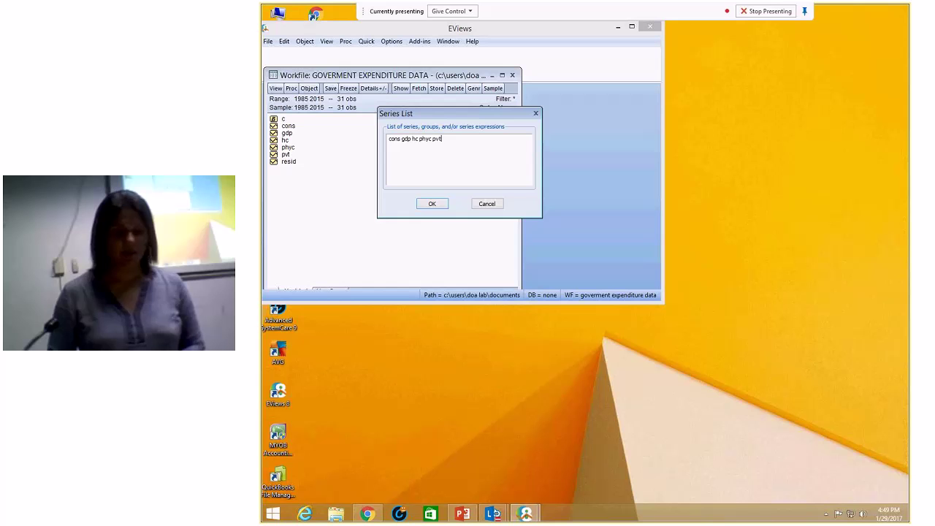
pyautogui.click(404, 157)
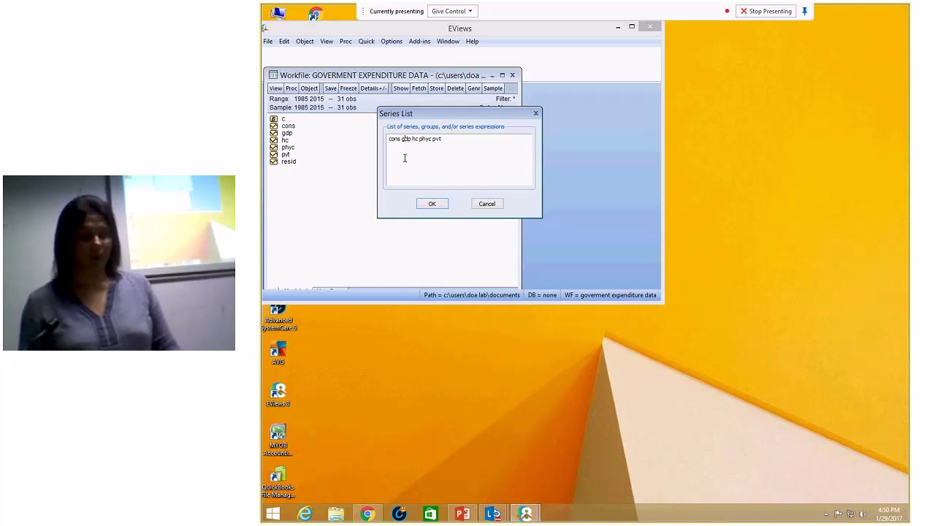
pyautogui.click(432, 204)
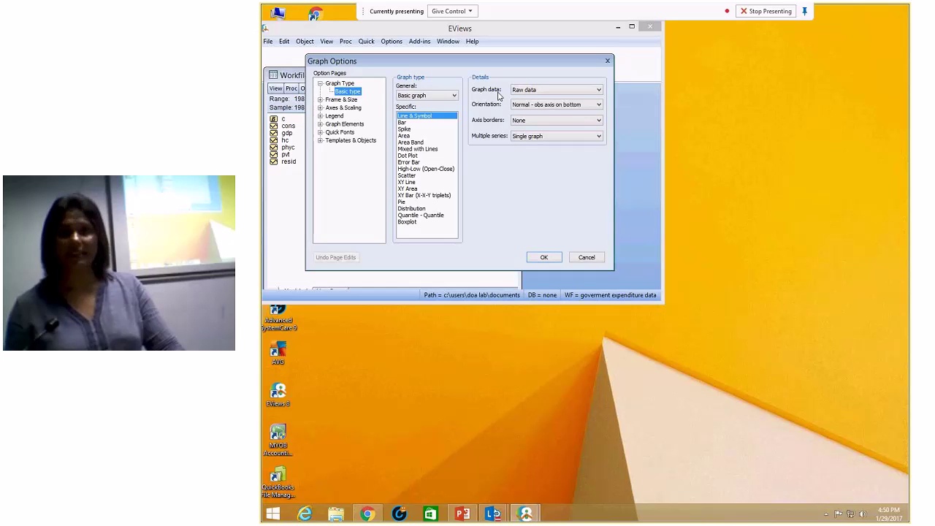
pyautogui.click(598, 91)
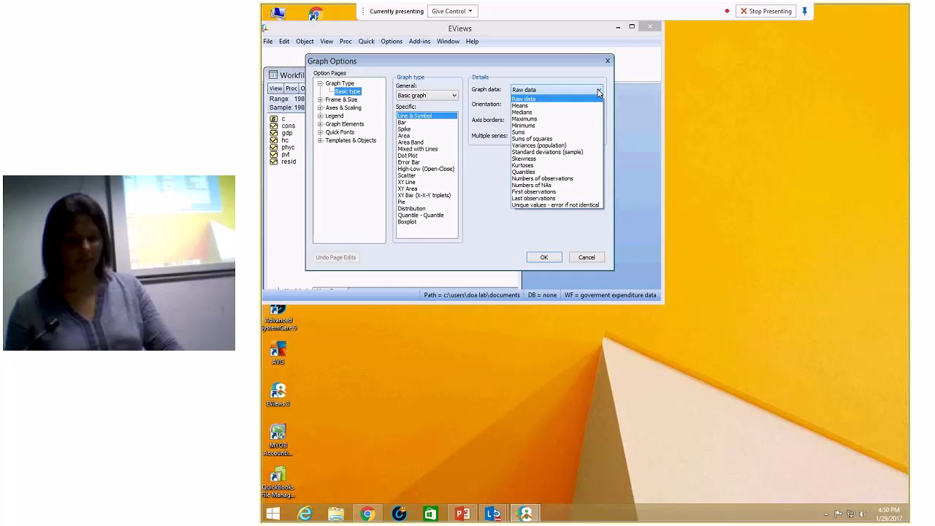
pyautogui.click(599, 92)
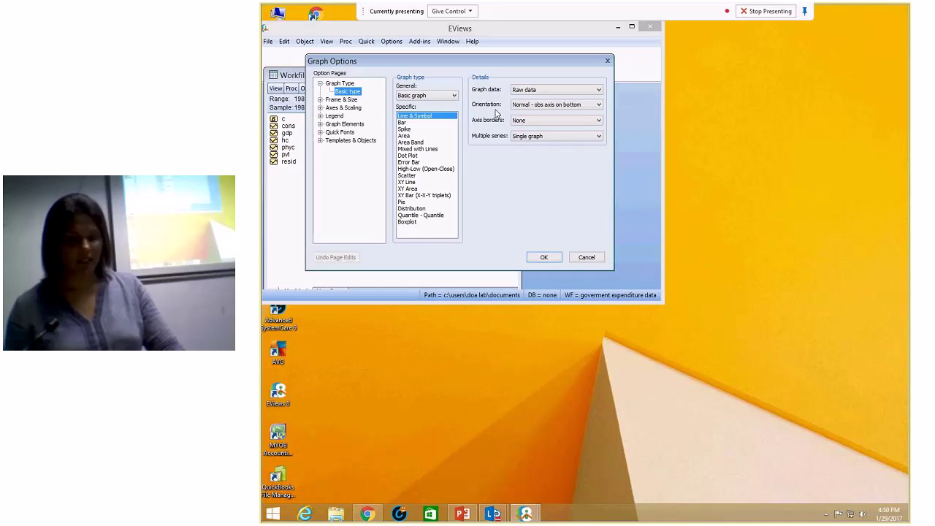
pyautogui.click(599, 106)
pyautogui.click(599, 106)
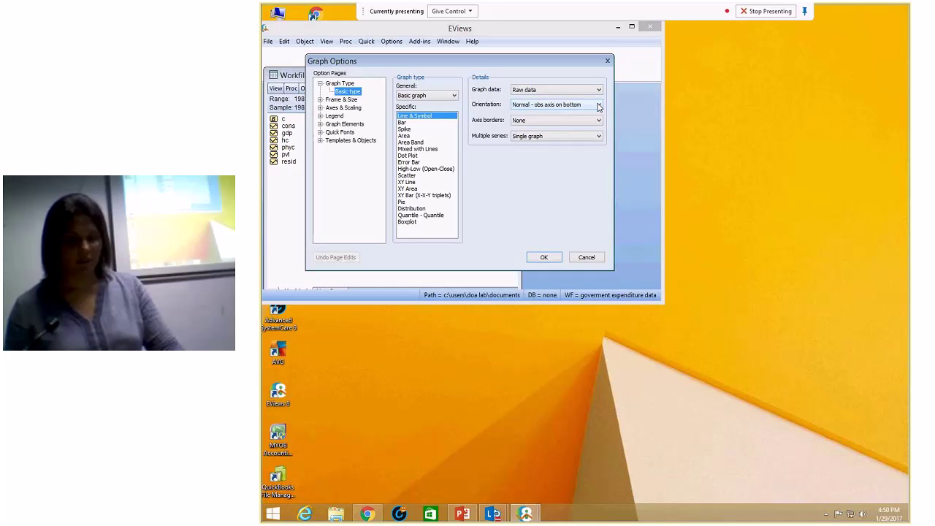
# Step: Set the multiple series option to Multiple graphs and create the line graphs
pyautogui.click(540, 139)
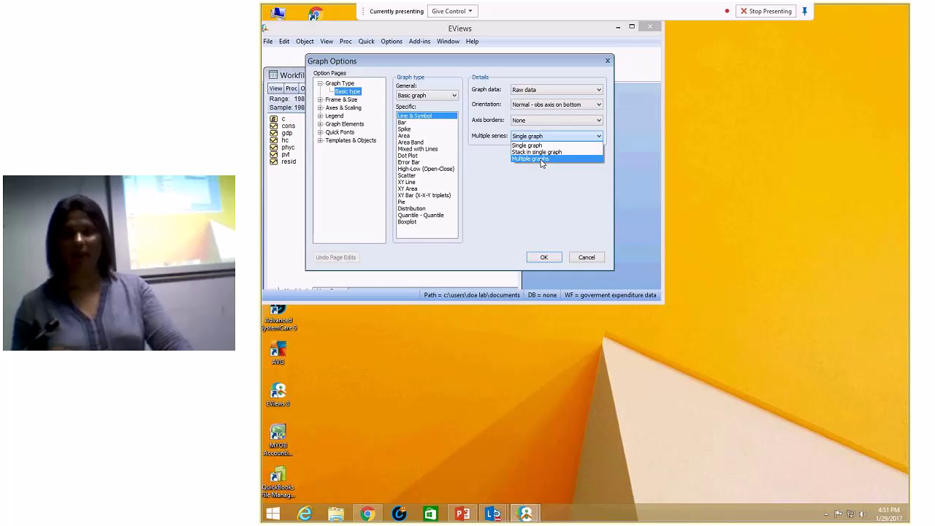
pyautogui.click(545, 259)
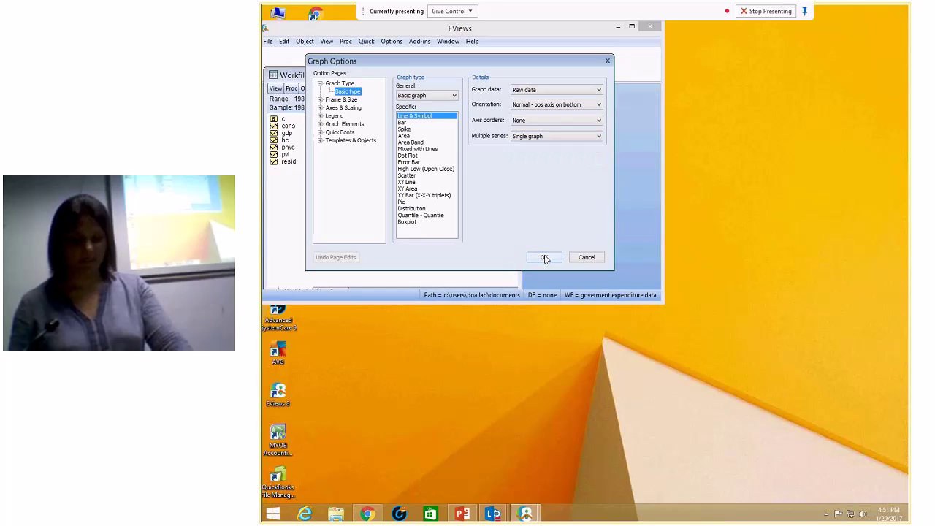
pyautogui.click(599, 136)
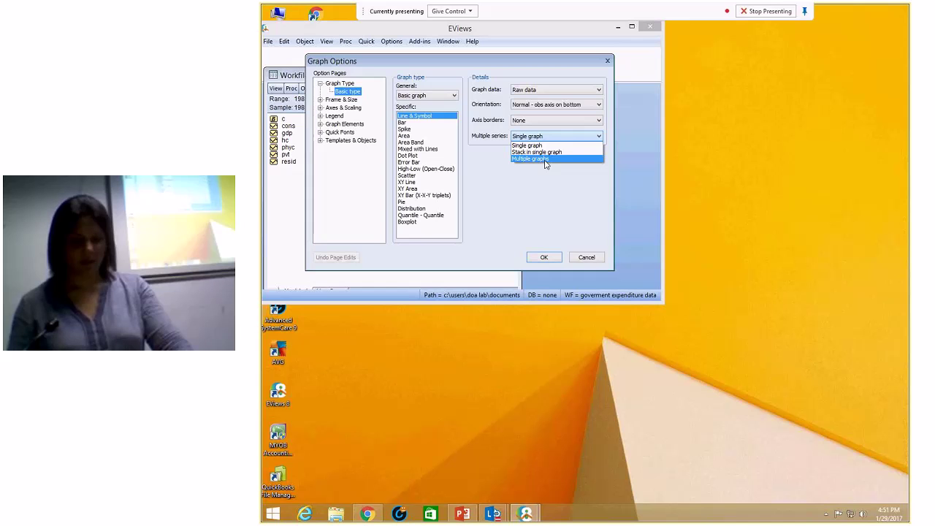
pyautogui.click(545, 159)
pyautogui.click(543, 257)
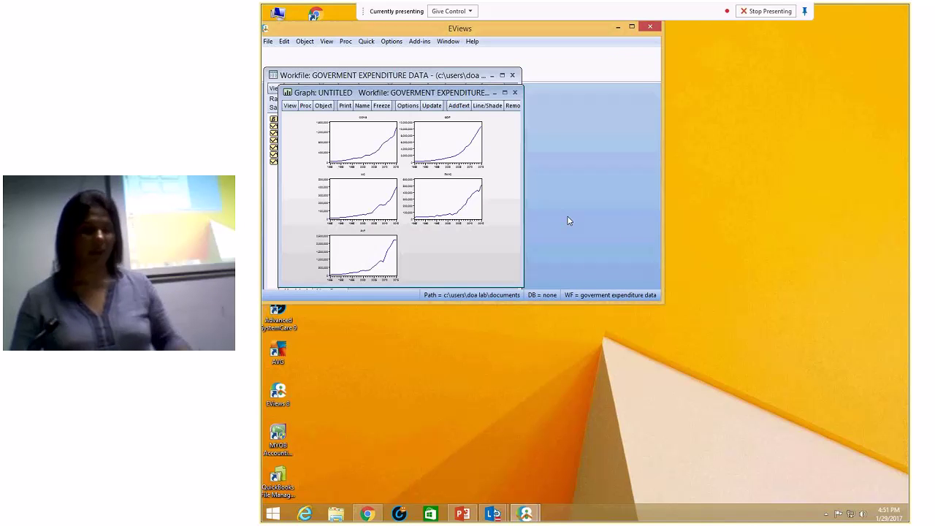
# Step: Copy the five series graphs from the untitled graph window to the clipboard
pyautogui.moveTo(395, 200)
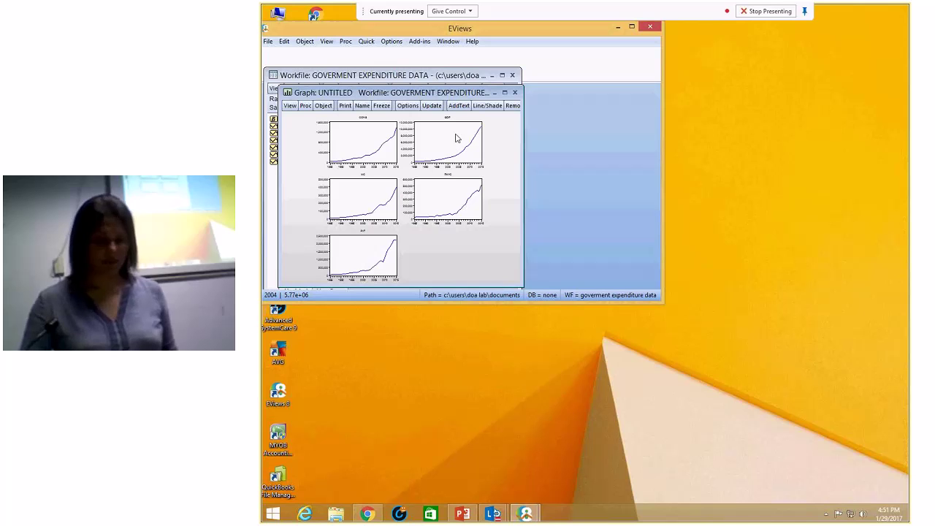
pyautogui.click(336, 126)
pyautogui.rightClick(337, 126)
pyautogui.click(486, 165)
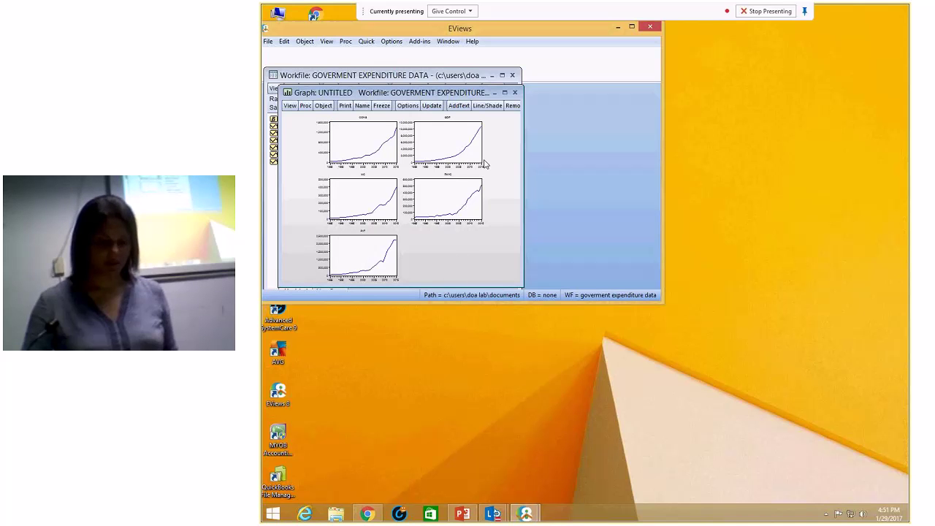
pyautogui.rightClick(421, 141)
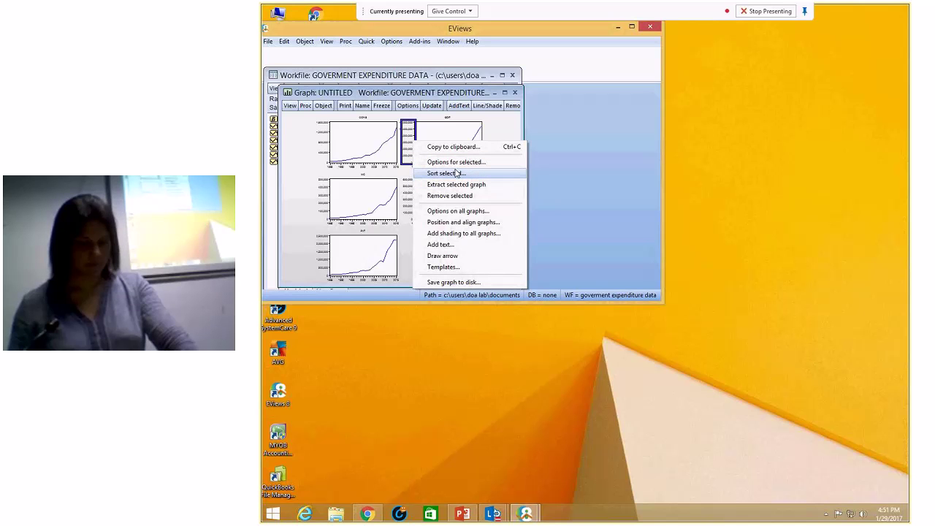
pyautogui.click(454, 147)
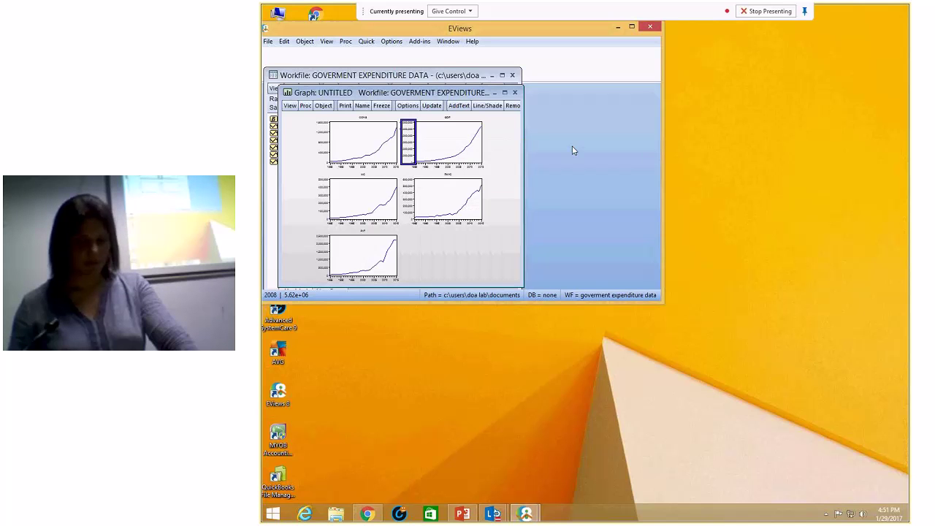
# Step: Switch to Word through the WASW desktop document, paste the copied graphs into a blank document and maximize its window
pyautogui.click(618, 27)
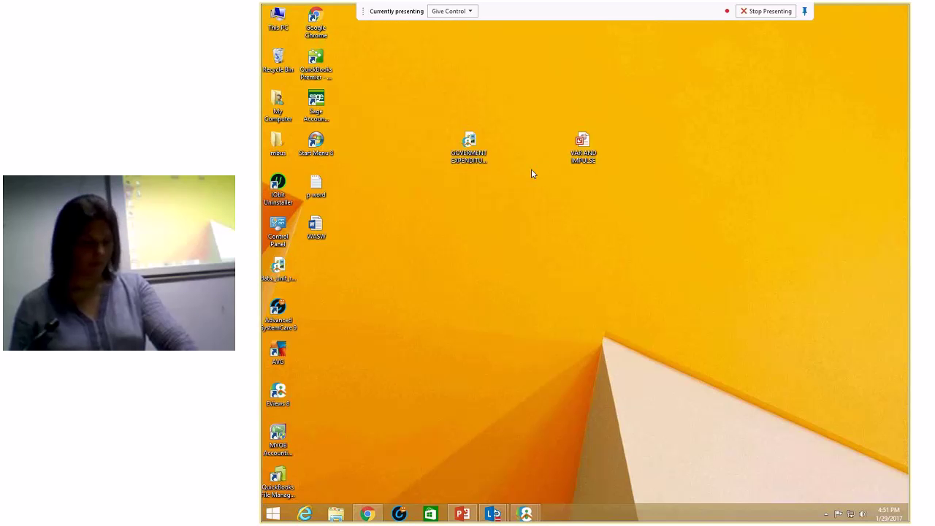
pyautogui.doubleClick(315, 227)
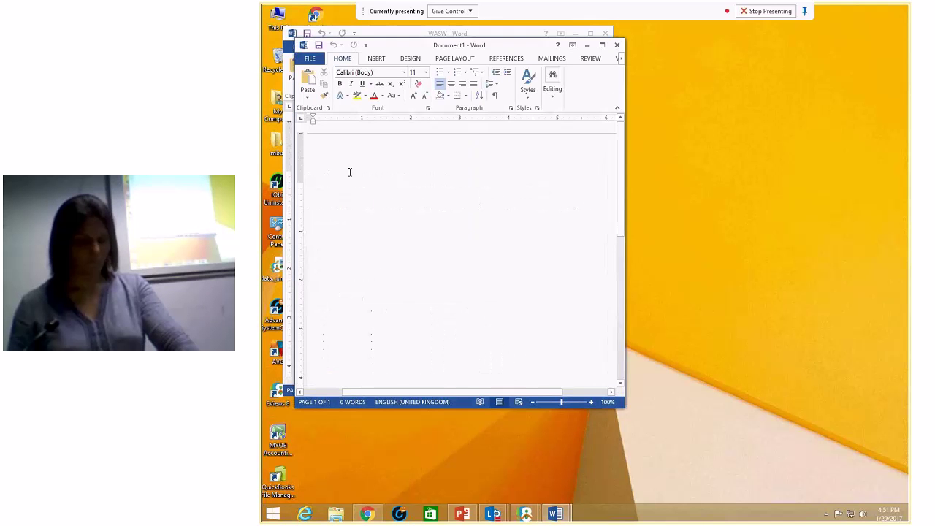
pyautogui.rightClick(338, 217)
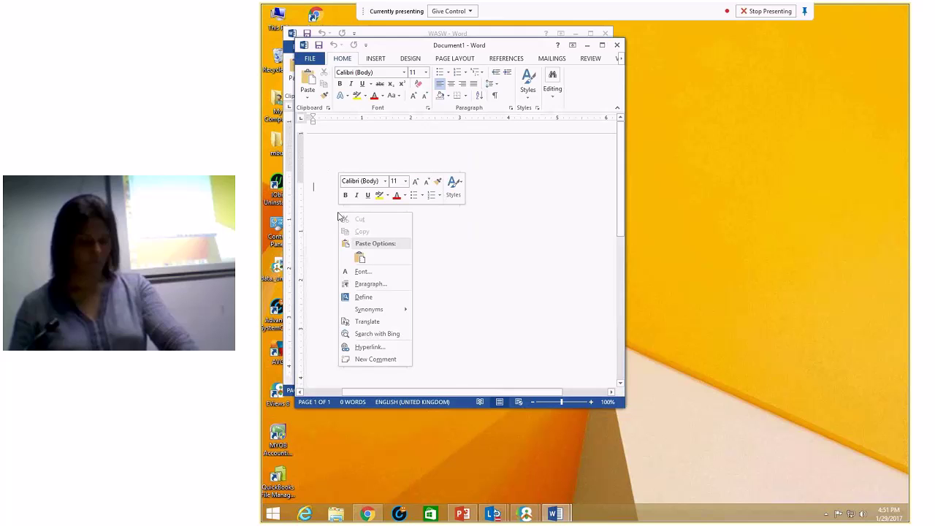
pyautogui.click(358, 258)
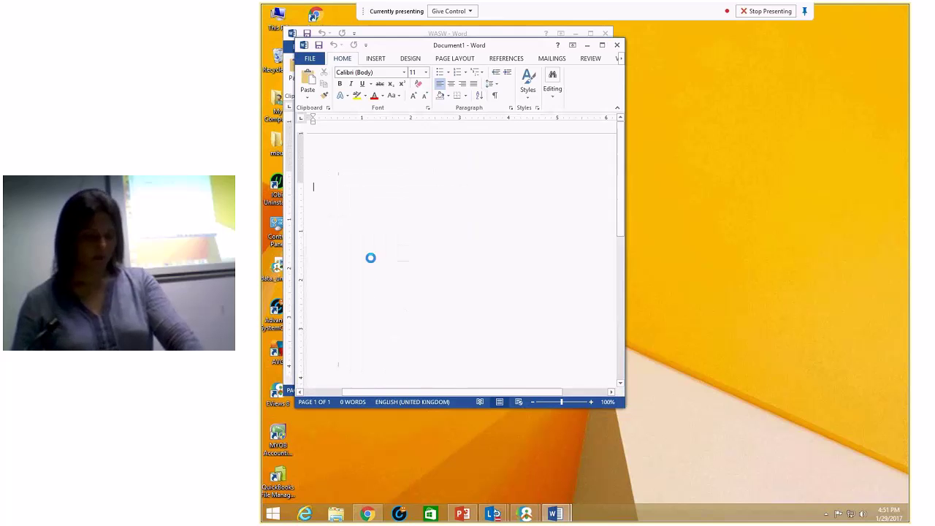
pyautogui.click(603, 44)
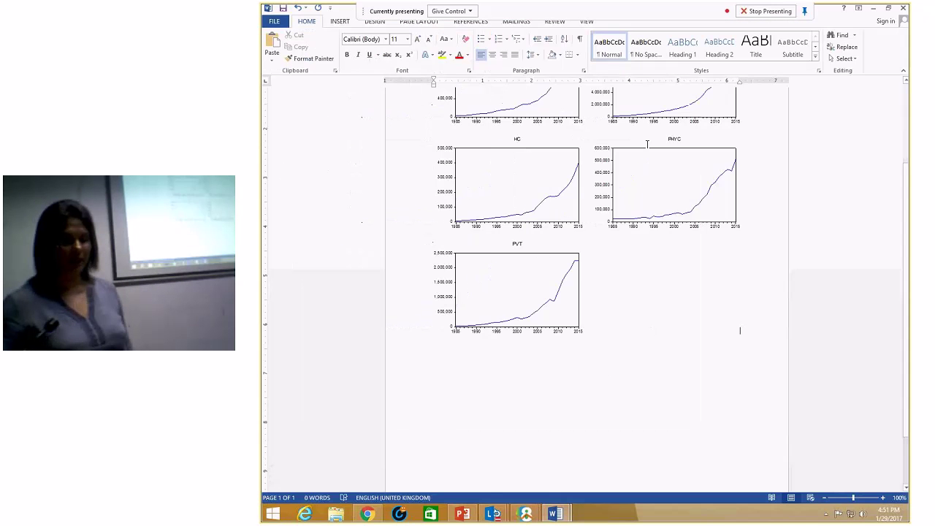
pyautogui.scroll(3, 640, 170)
pyautogui.scroll(-1, 632, 174)
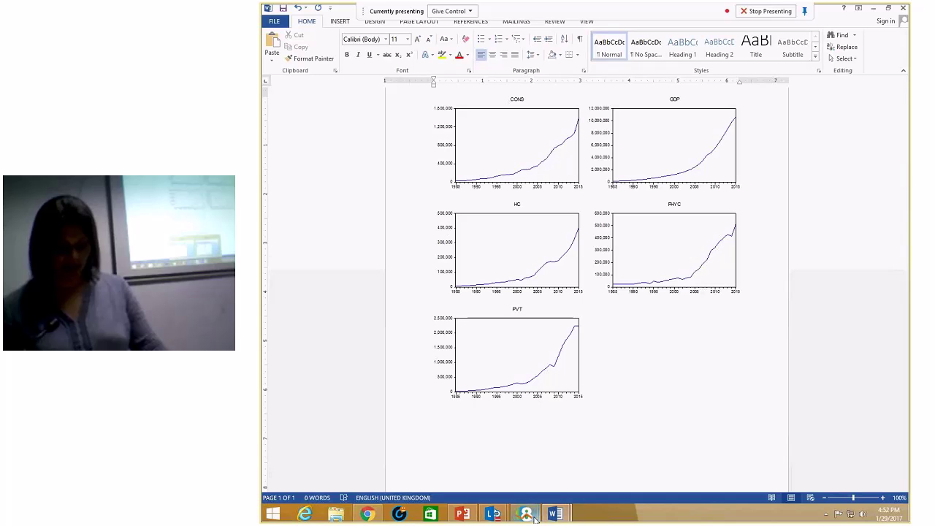
# Step: Switch back to EViews and close the untitled graph window
pyautogui.moveTo(527, 514)
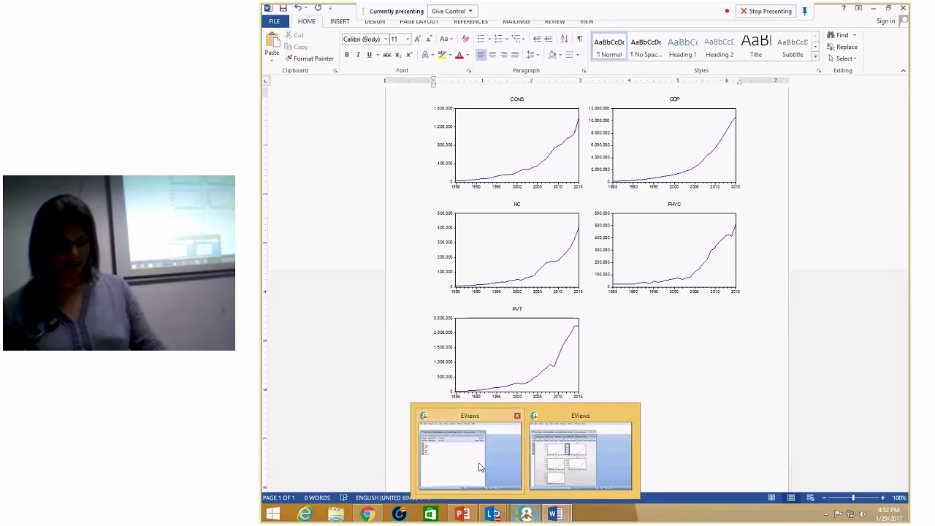
pyautogui.moveTo(480, 466)
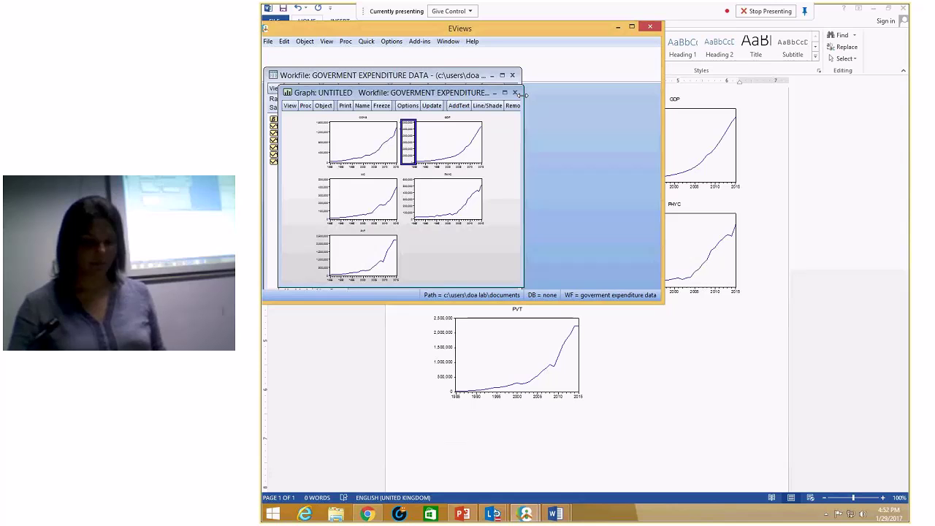
pyautogui.click(515, 92)
pyautogui.click(438, 187)
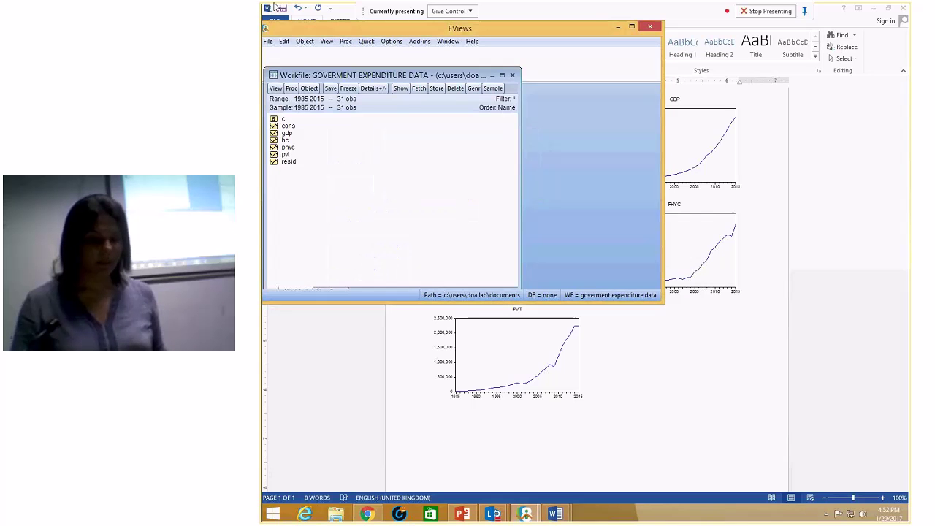
# Step: Estimate the least squares equation "cons c gdp" over the sample 1985 2015
pyautogui.click(366, 42)
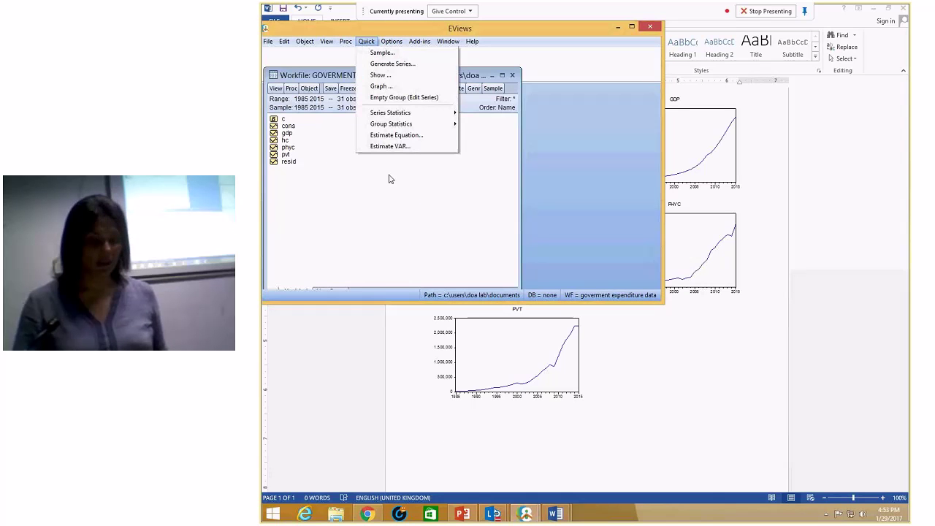
pyautogui.click(402, 136)
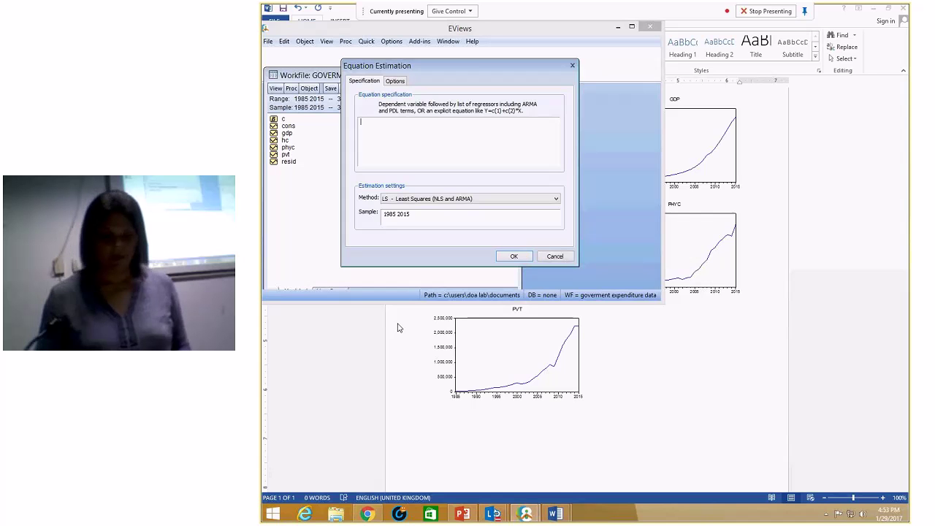
pyautogui.write('c')
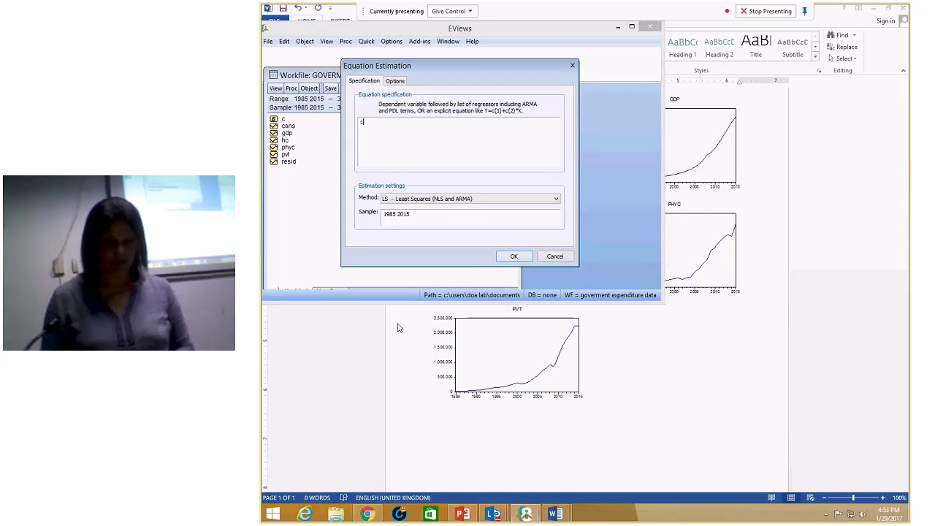
pyautogui.write('ons c')
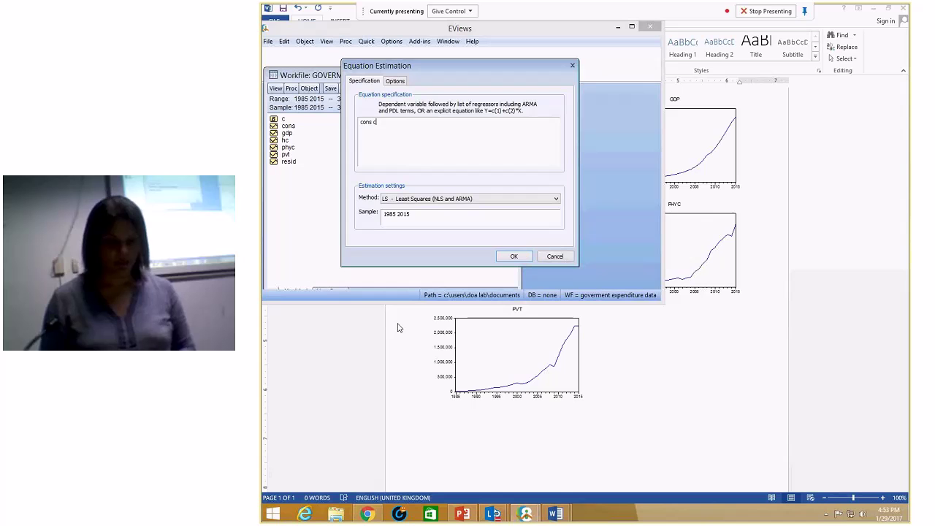
pyautogui.write(' gdp')
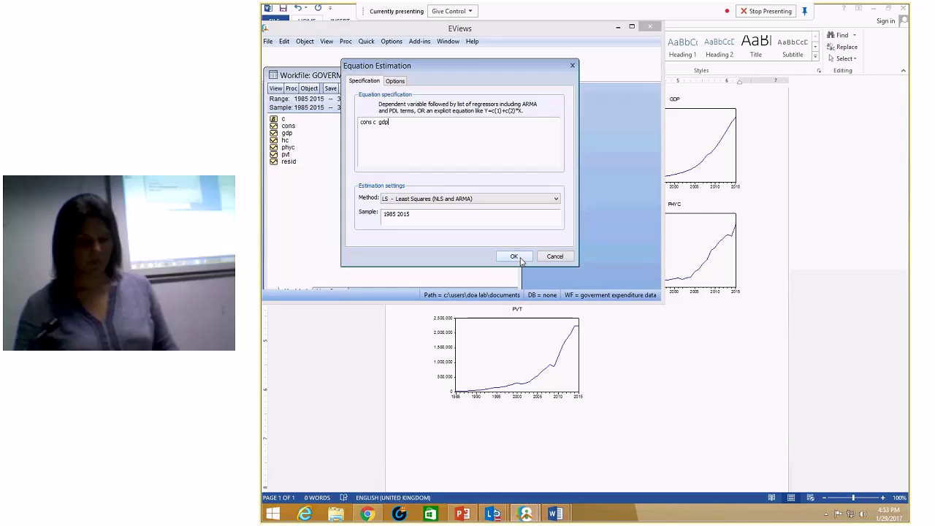
pyautogui.click(521, 261)
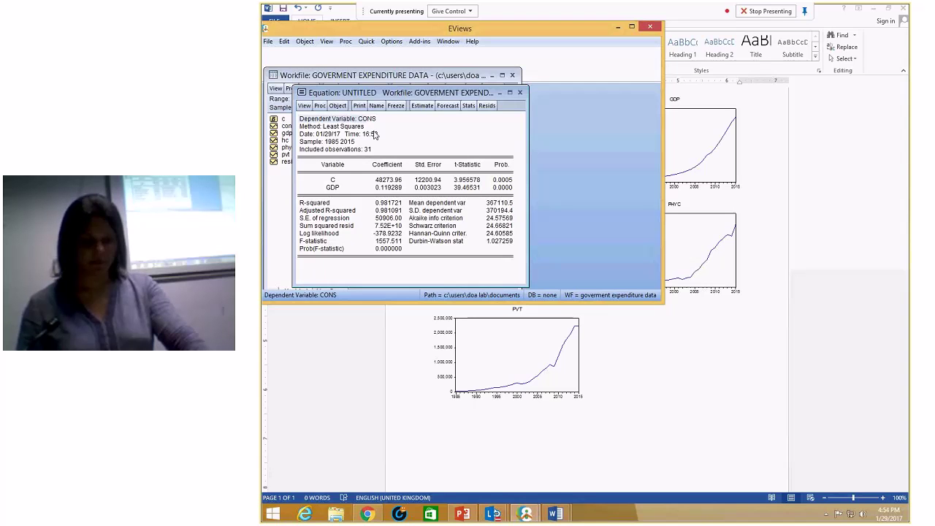
# Step: Copy the selected cell in the output of the untitled equation with dependent variable CONS
pyautogui.rightClick(422, 140)
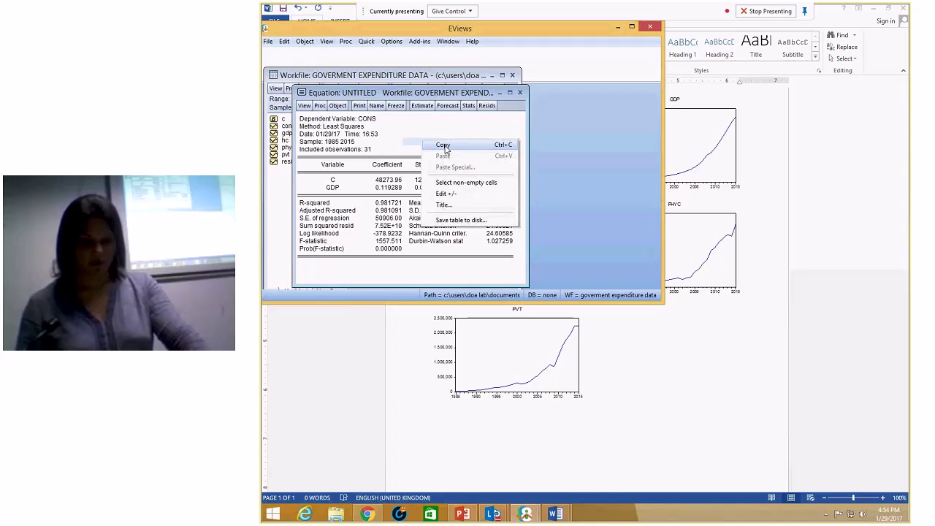
pyautogui.click(447, 146)
pyautogui.click(432, 186)
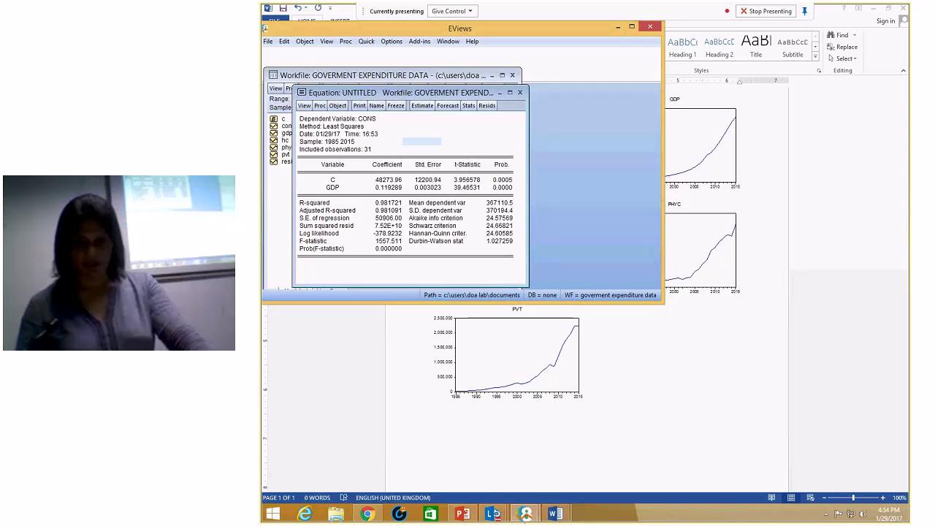
# Step: Switch to PowerPoint by opening the VAR AND IMPULSE desktop file, go to the "spurious results" slide and enable editing
pyautogui.click(617, 28)
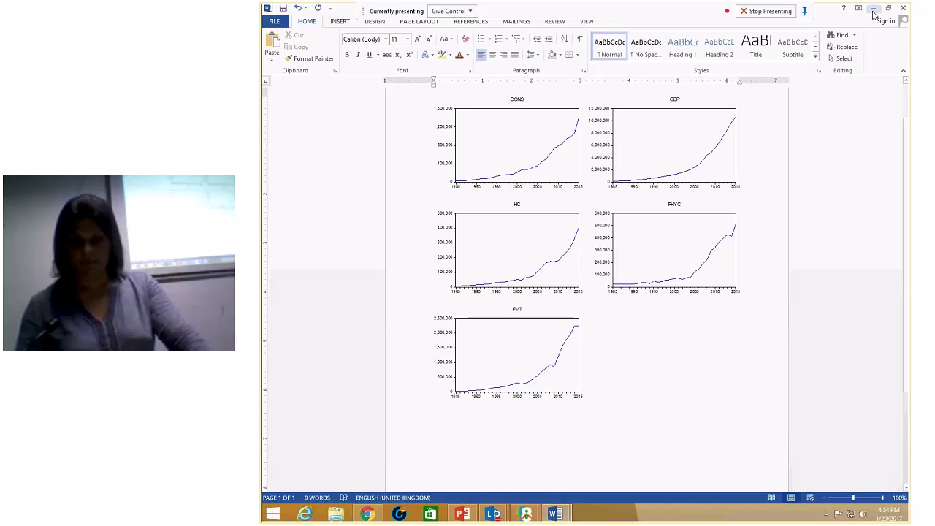
pyautogui.click(874, 12)
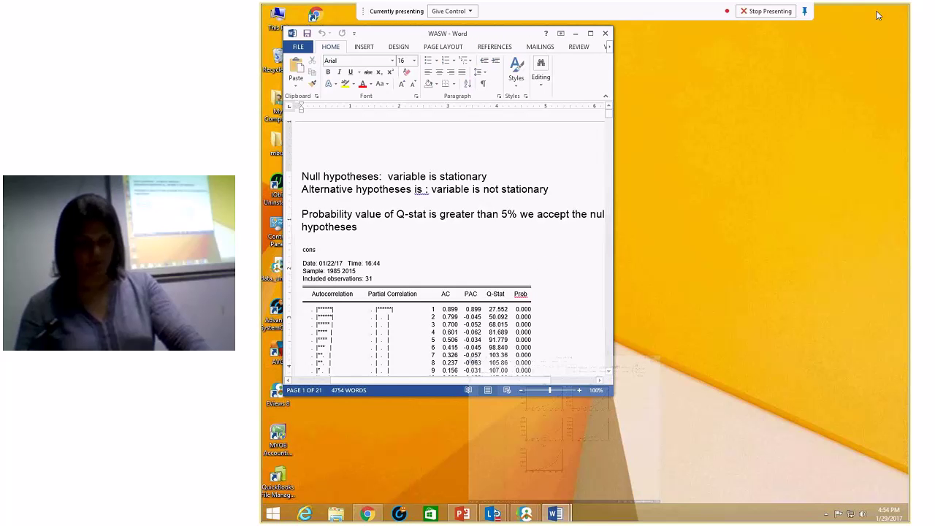
pyautogui.click(575, 35)
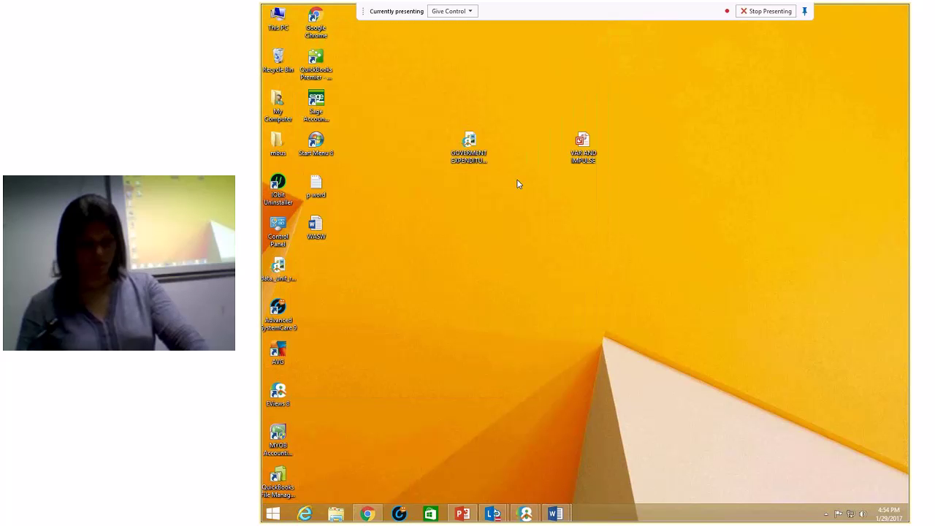
pyautogui.doubleClick(584, 143)
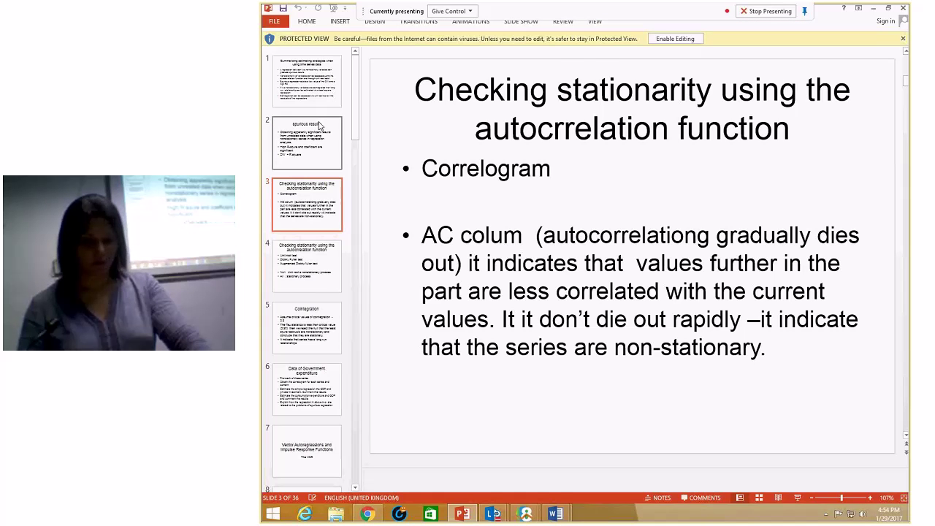
pyautogui.click(319, 125)
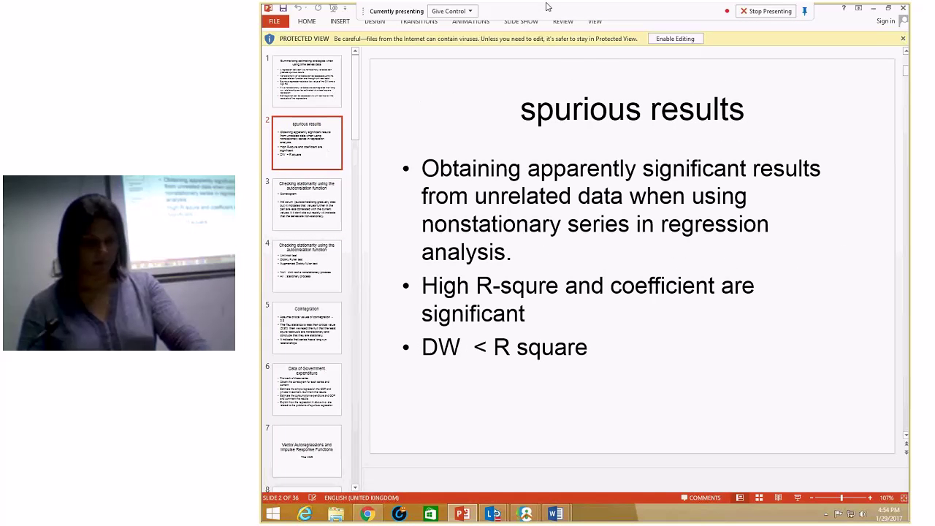
pyautogui.click(674, 39)
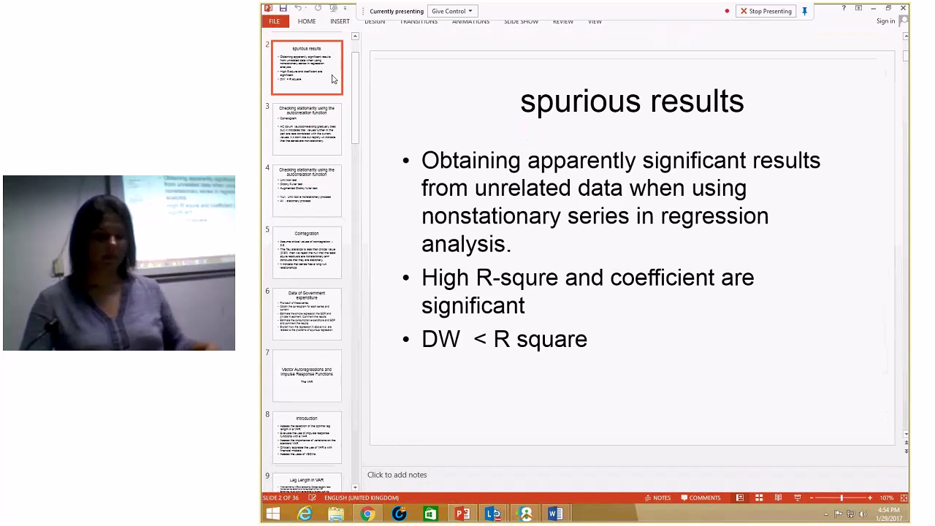
# Step: Insert a new slide after "spurious results" and paste the copied content into its text placeholder using the destination theme
pyautogui.rightClick(334, 76)
pyautogui.click(360, 135)
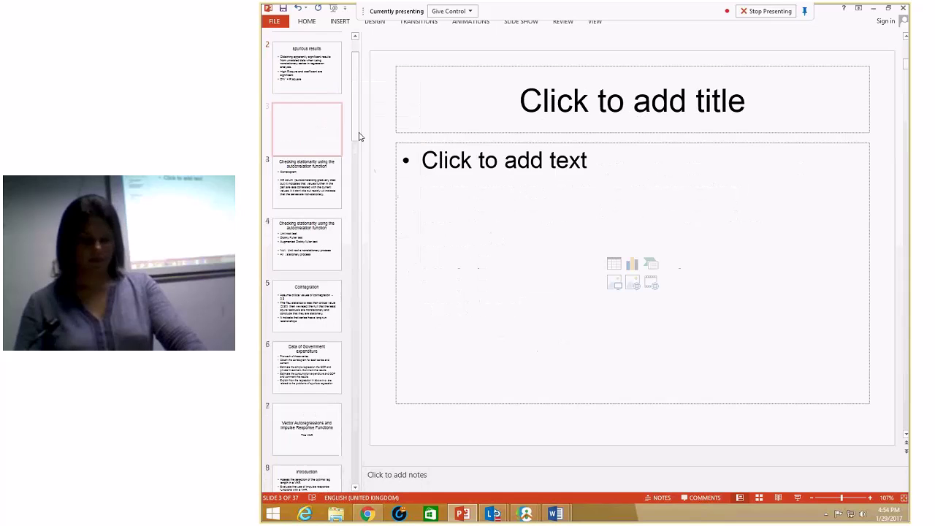
pyautogui.rightClick(493, 163)
pyautogui.click(513, 211)
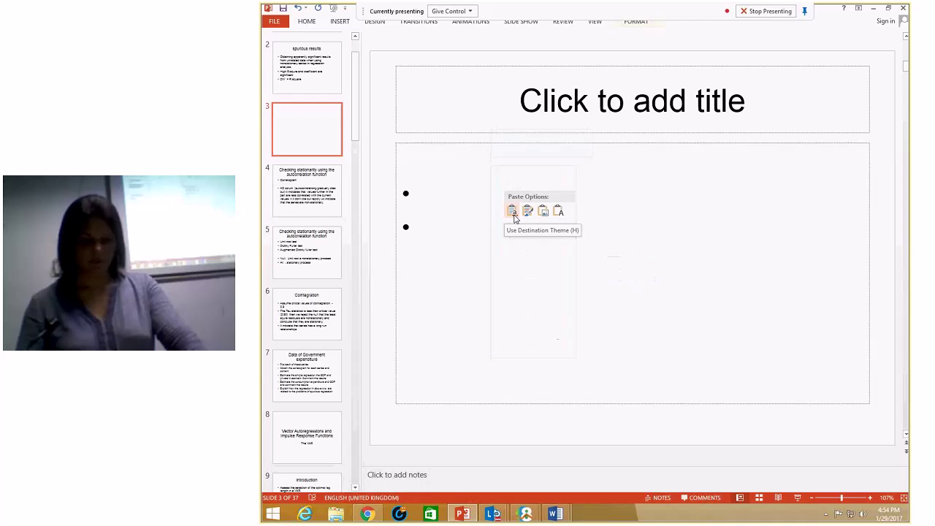
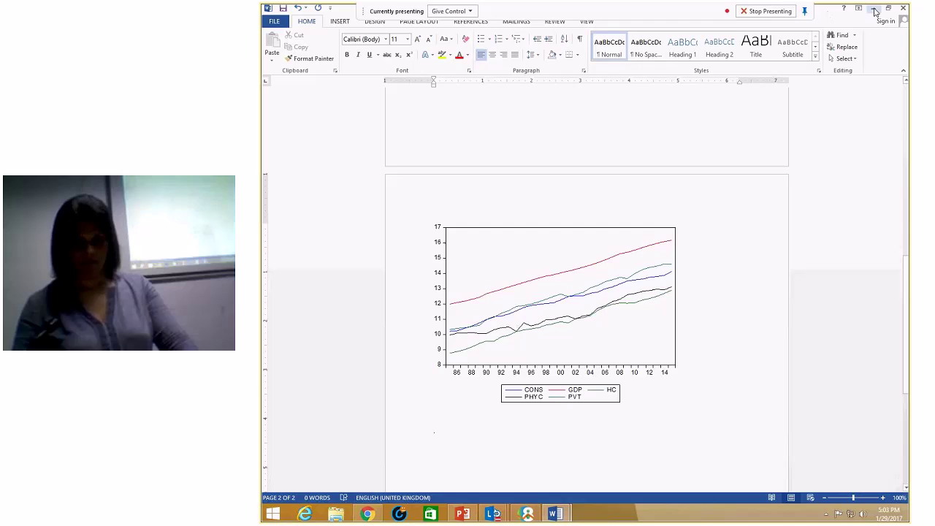
# Step: Switch to EViews by opening the government expenditure workfile from the desktop and view the values of the cons series
pyautogui.click(874, 8)
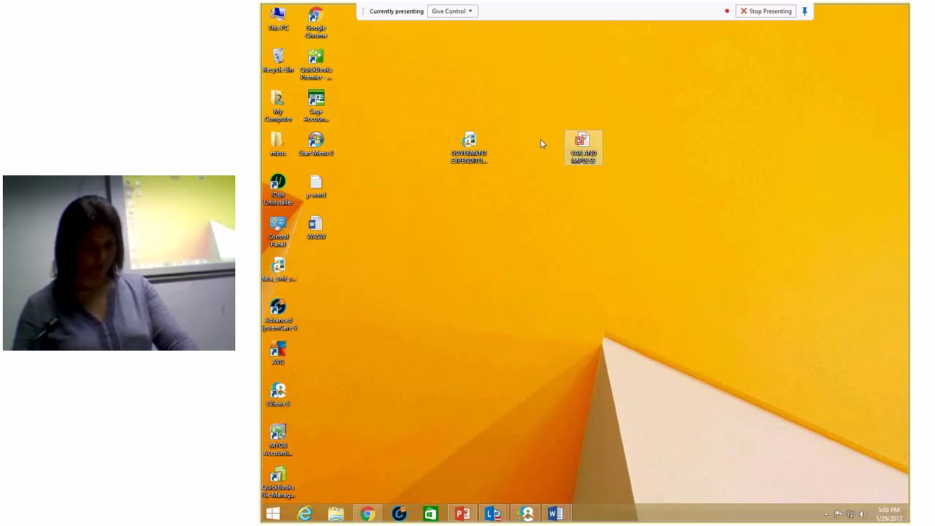
pyautogui.doubleClick(469, 146)
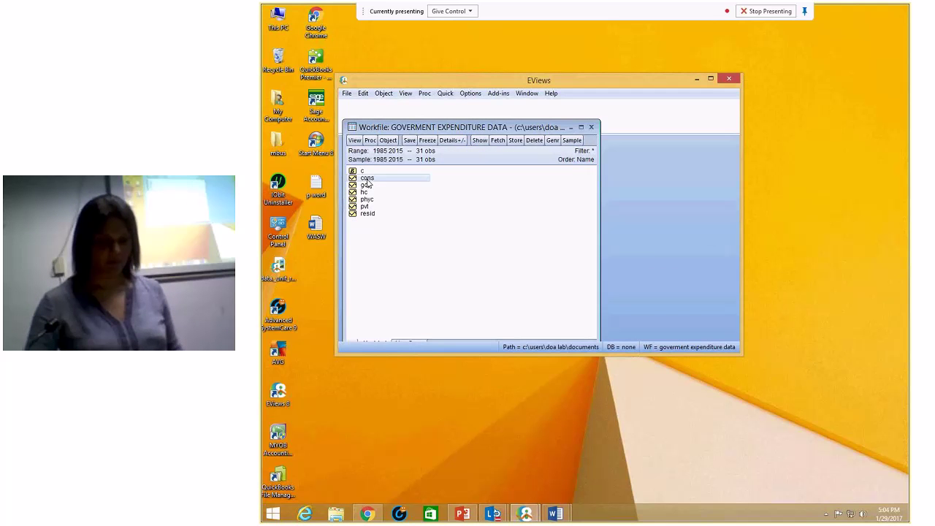
pyautogui.doubleClick(367, 178)
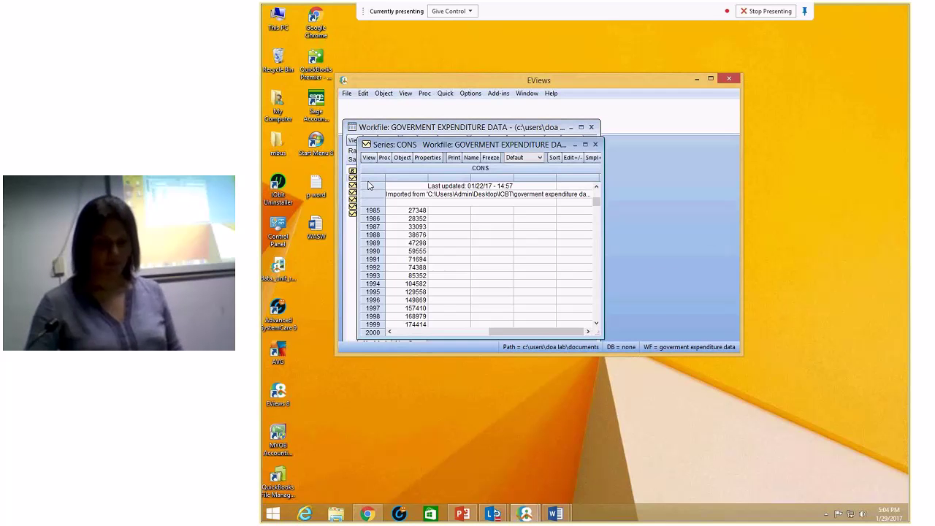
pyautogui.click(596, 145)
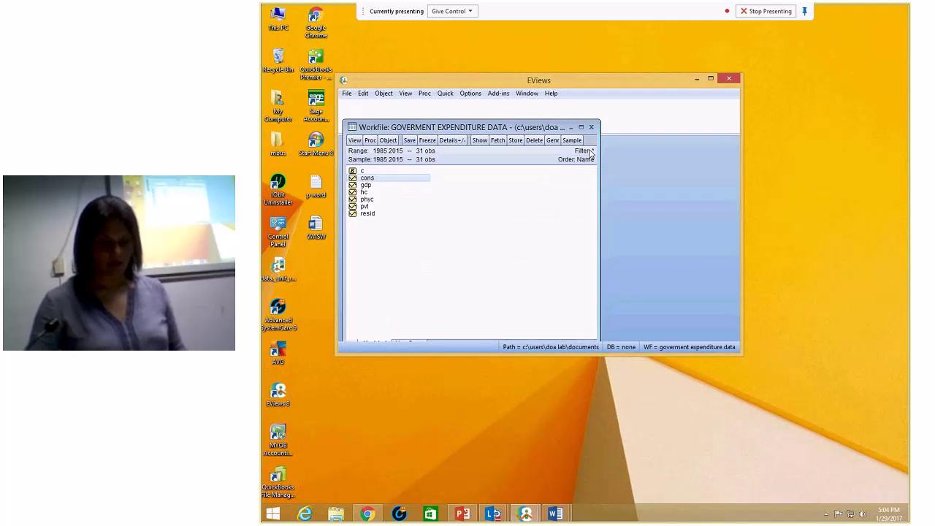
# Step: Examine the values of the gdp, hc, phyc and pvt series one after another, then review the cons series again
pyautogui.doubleClick(366, 186)
pyautogui.click(596, 144)
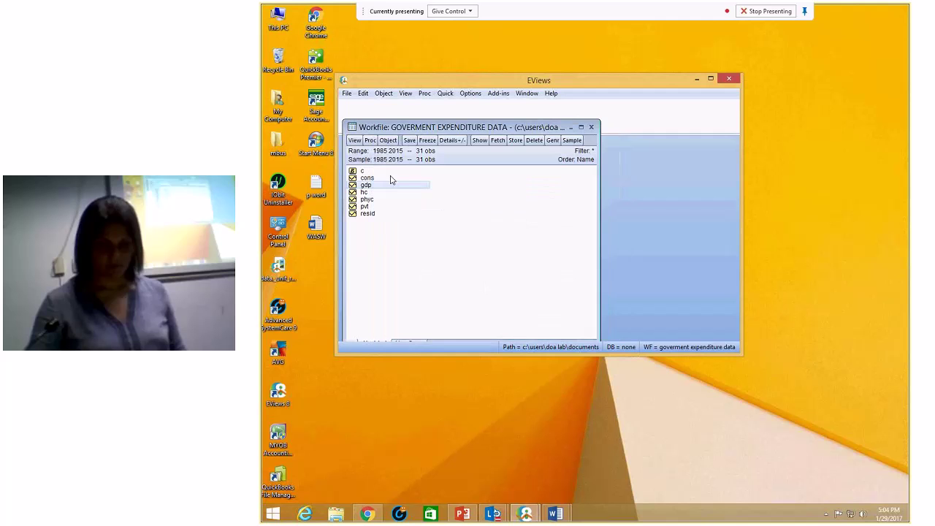
pyautogui.doubleClick(365, 192)
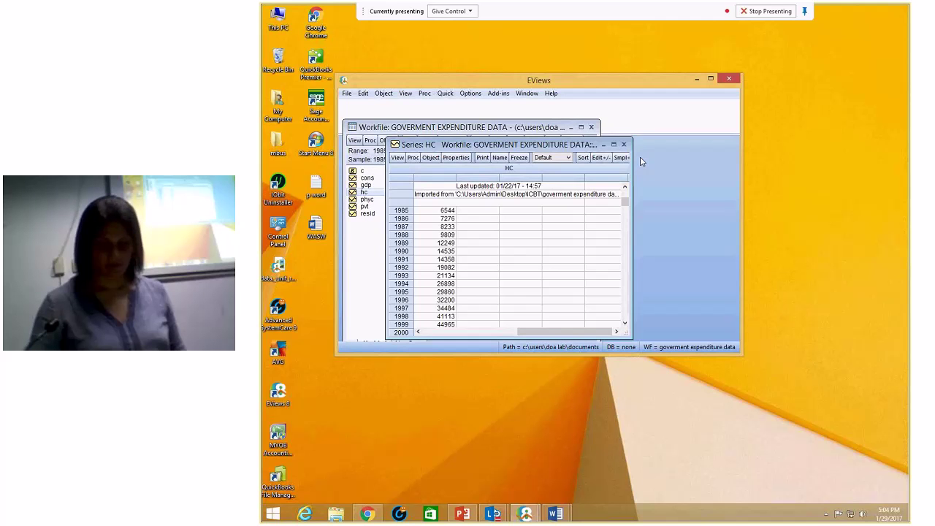
pyautogui.click(624, 144)
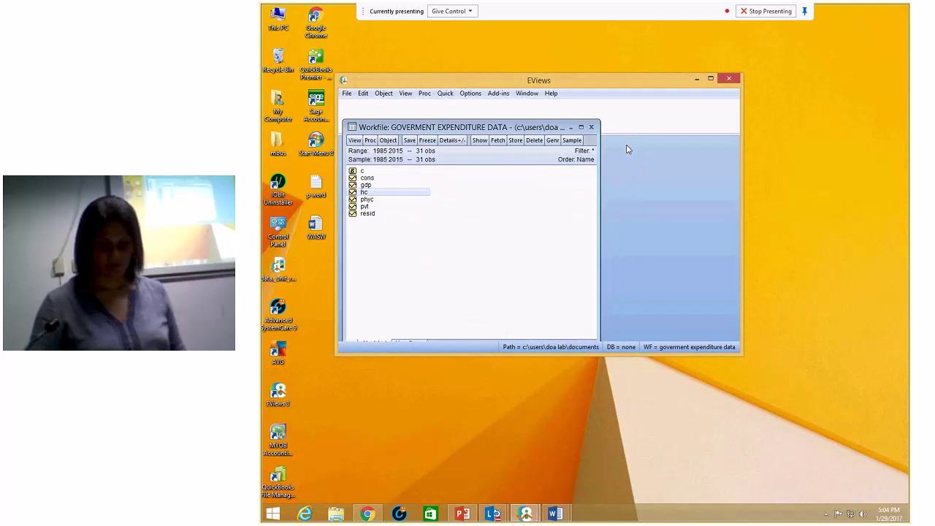
pyautogui.click(369, 207)
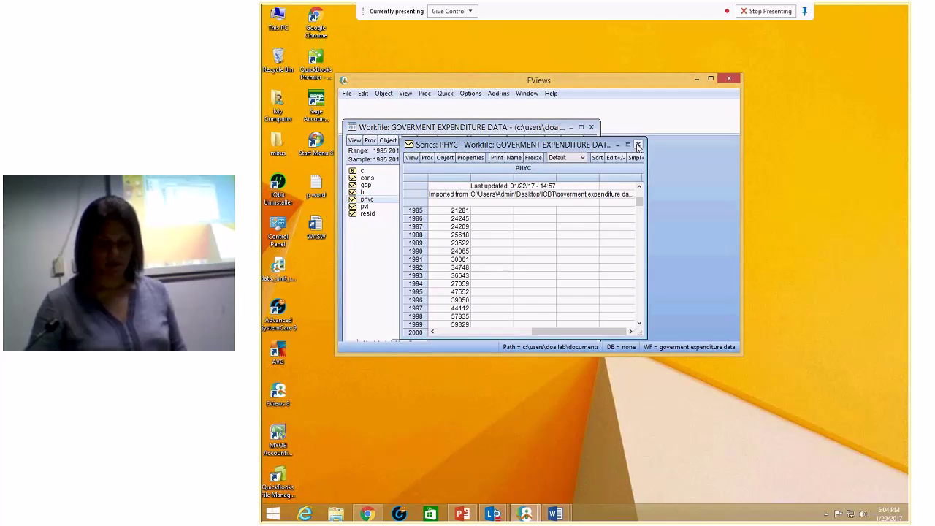
pyautogui.doubleClick(369, 207)
pyautogui.click(655, 128)
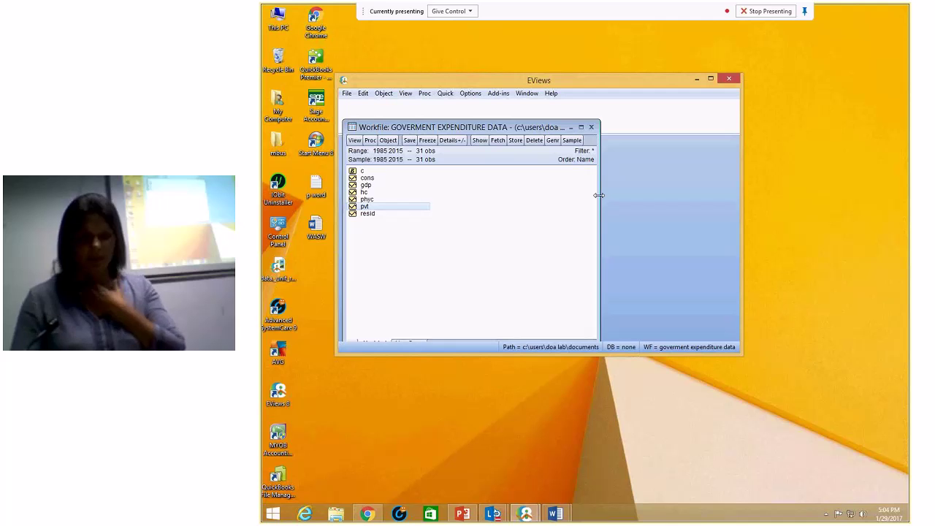
pyautogui.doubleClick(369, 178)
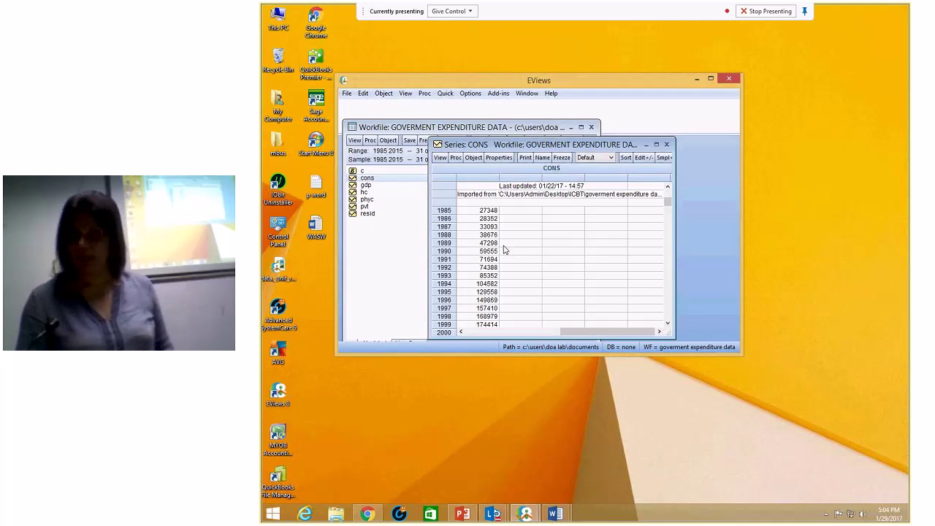
pyautogui.click(667, 145)
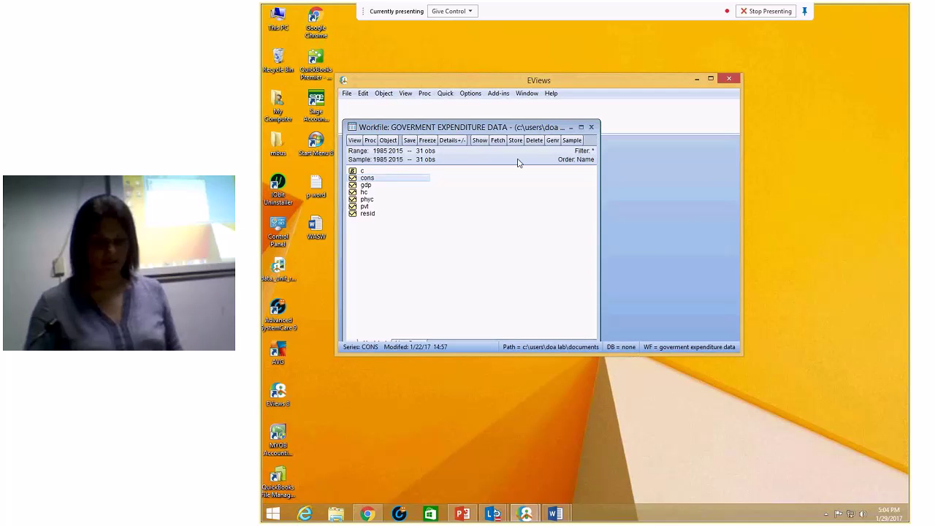
# Step: Generate the differenced consumption series with the equation "dcons = d(cons)" over the sample 1985 2015
pyautogui.click(554, 141)
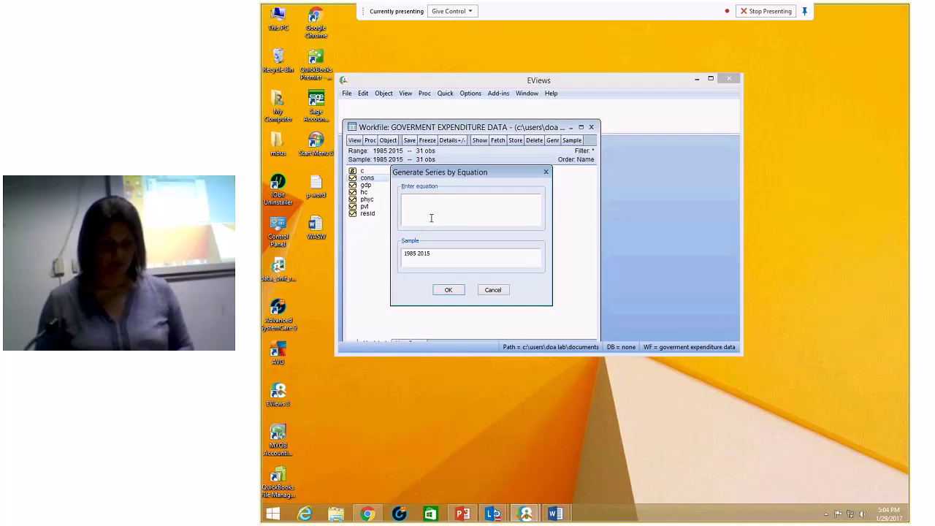
pyautogui.write('dco')
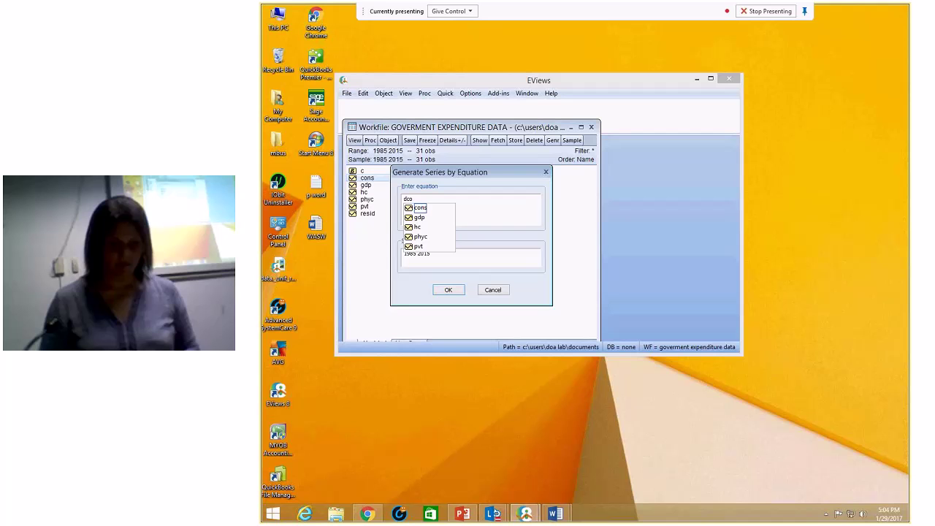
pyautogui.write('ns ')
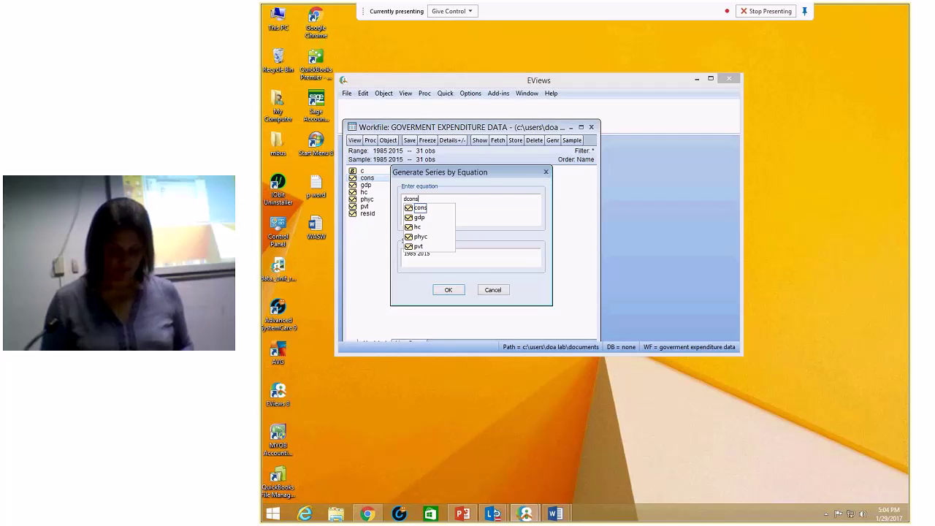
pyautogui.write('= D(')
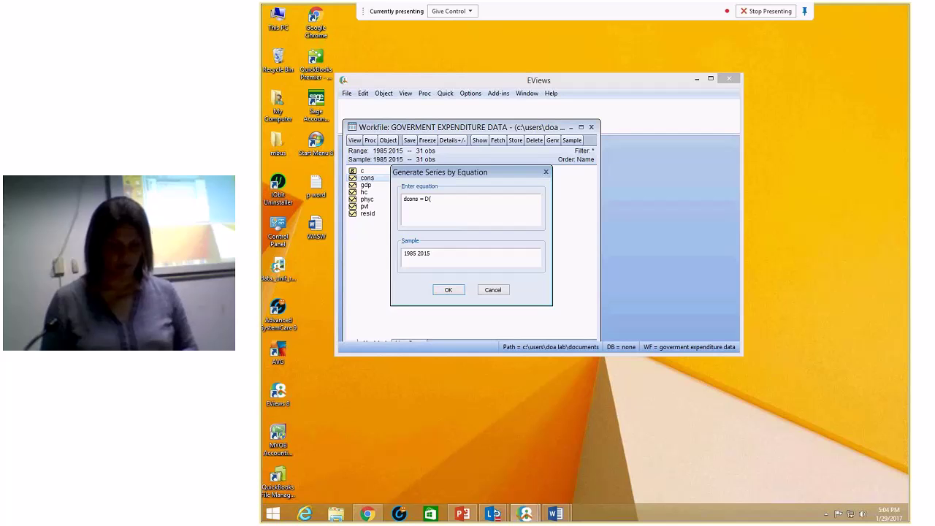
pyautogui.press('BackSpace')
pyautogui.press('BackSpace')
pyautogui.write('d(cons)')
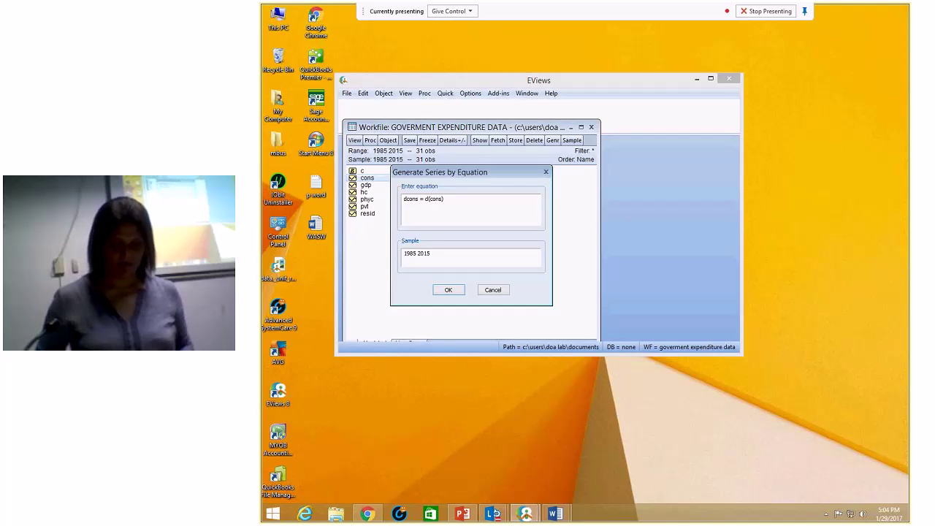
pyautogui.click(444, 290)
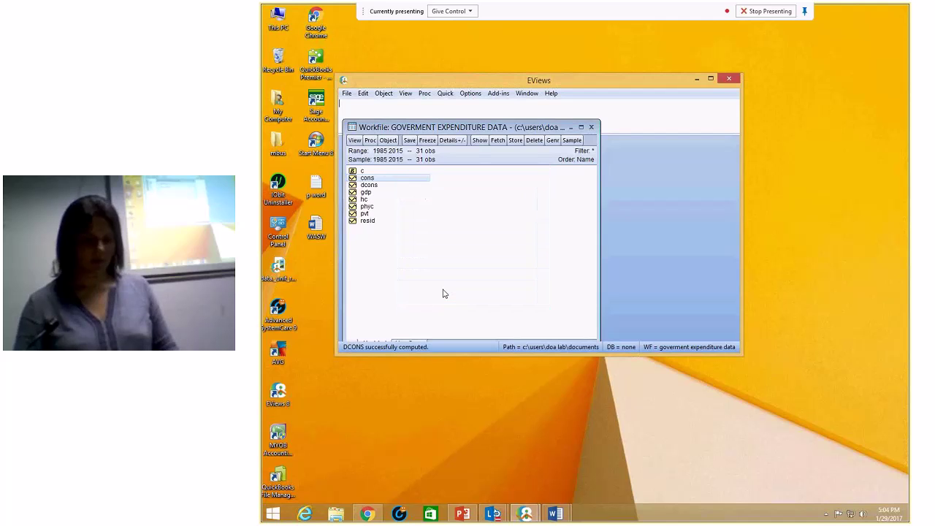
# Step: Compare the values of the dcons series with the original cons series
pyautogui.doubleClick(373, 185)
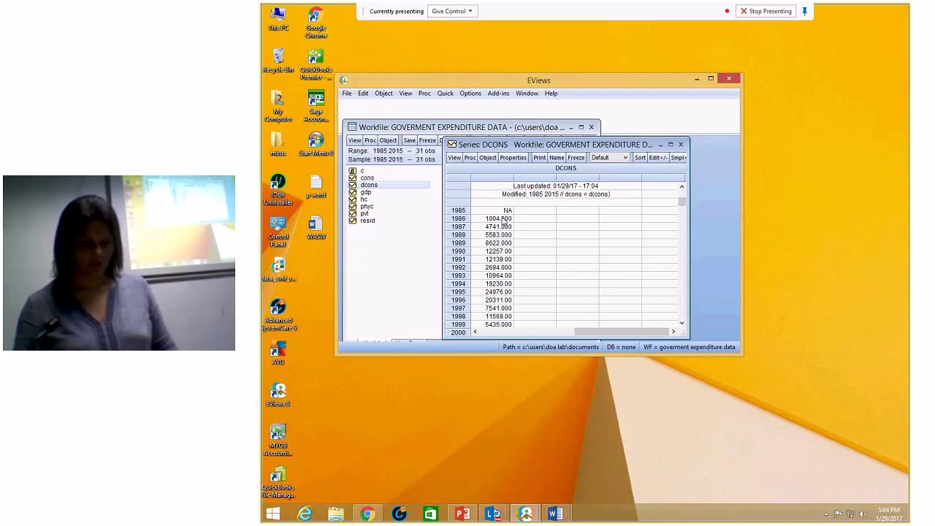
pyautogui.doubleClick(369, 179)
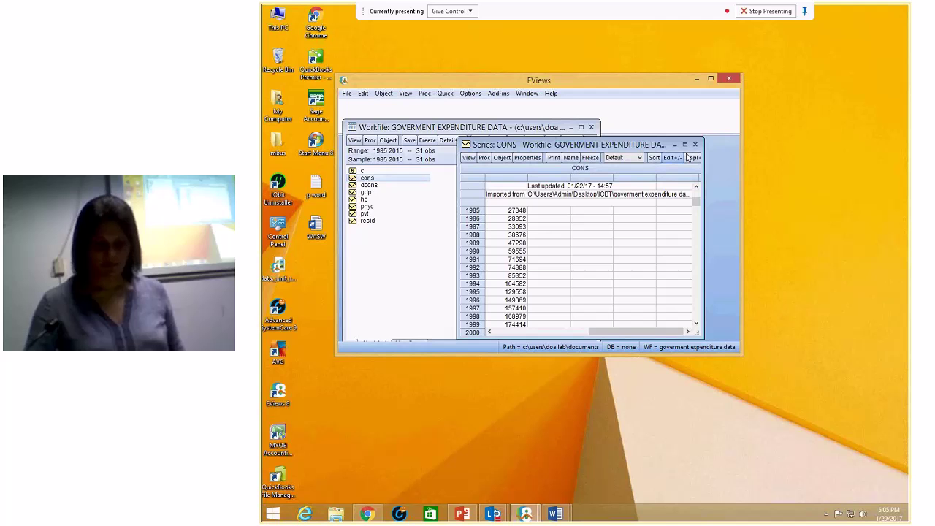
pyautogui.click(554, 129)
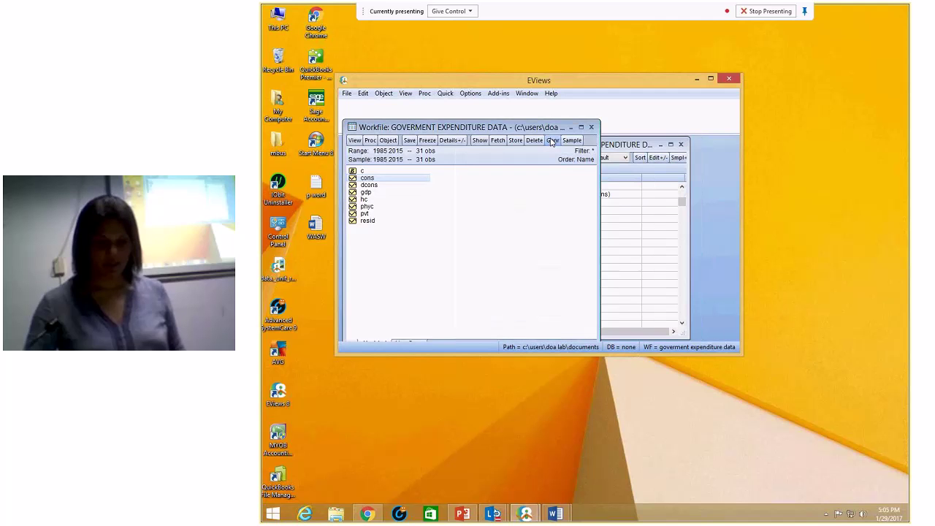
# Step: Generate the log consumption series with the equation "lcons = log(cons)" over the sample 1985 2015
pyautogui.click(552, 140)
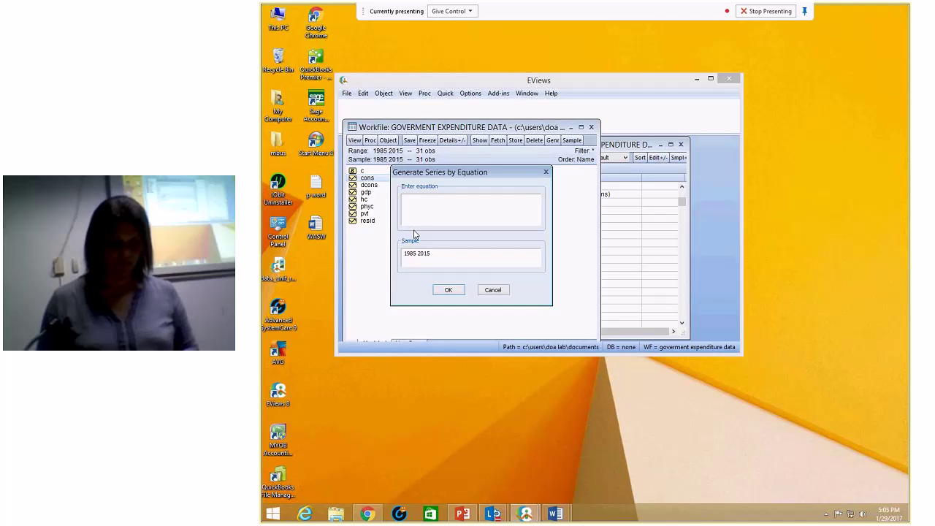
pyautogui.write('lcons')
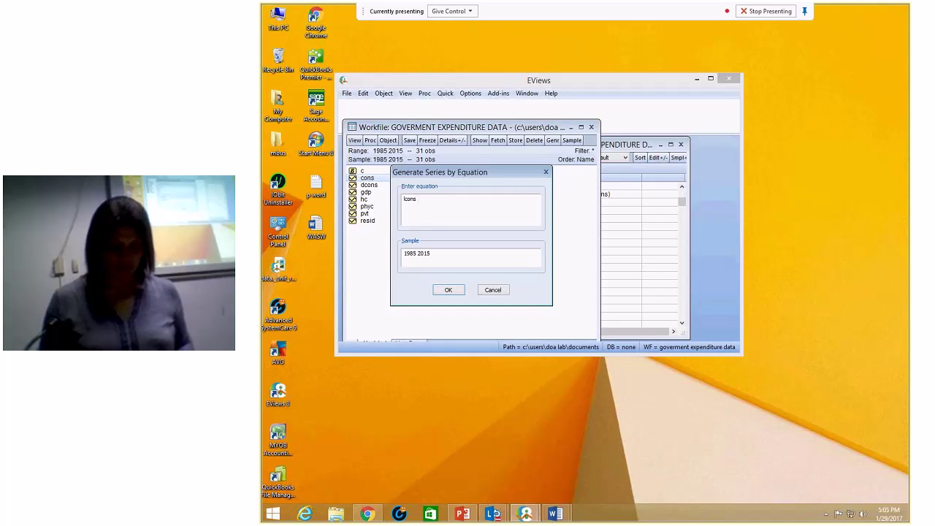
pyautogui.write(' = log')
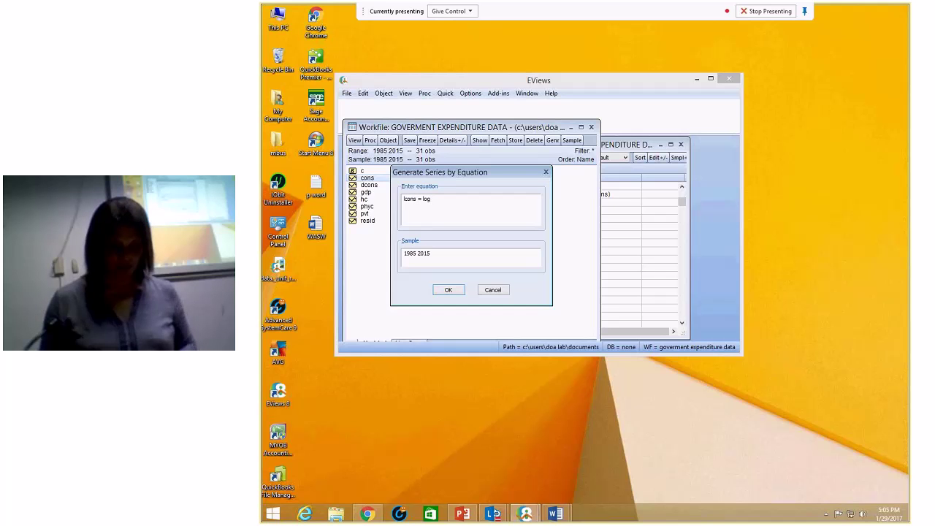
pyautogui.write('(cons')
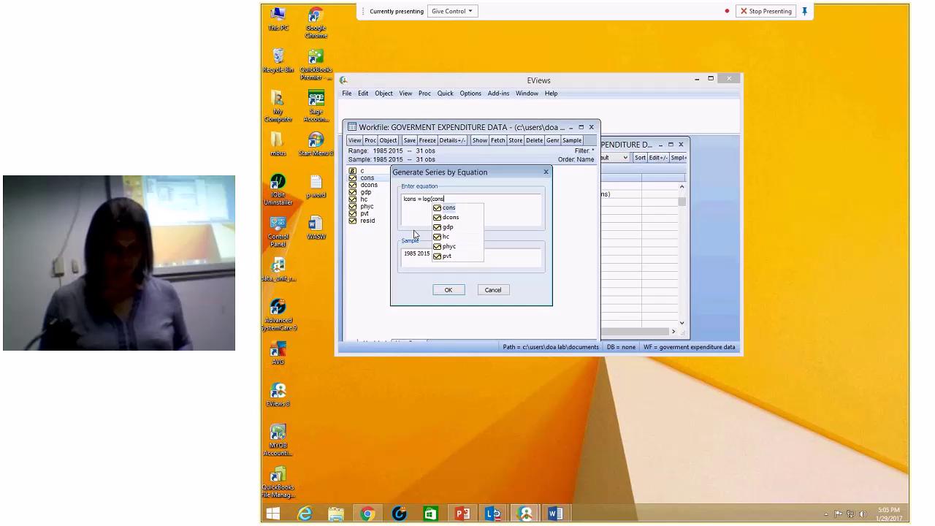
pyautogui.write(')')
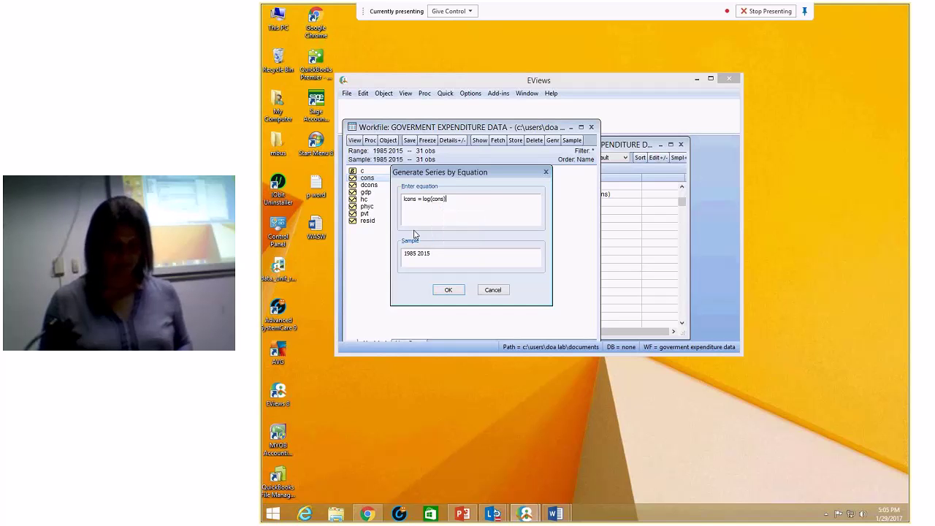
pyautogui.click(449, 290)
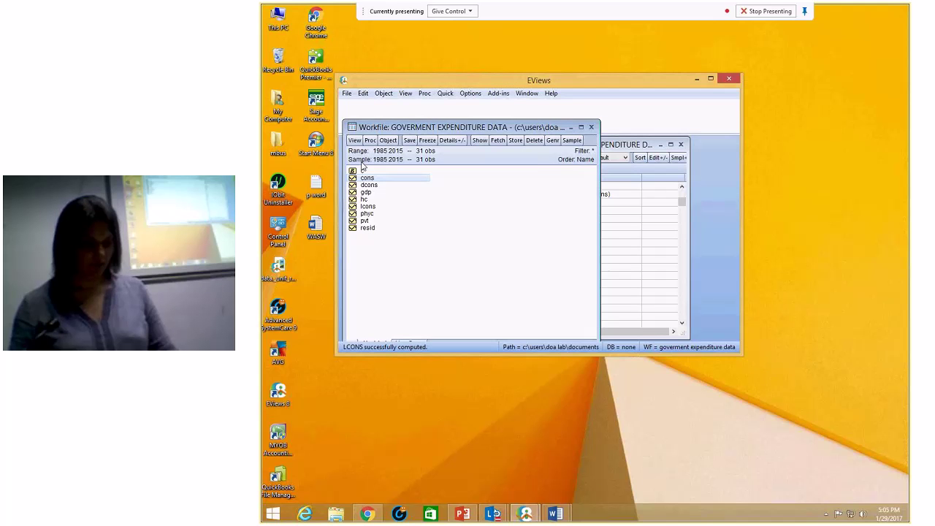
# Step: View the values of the lcons series, then those of the original gdp series
pyautogui.click(369, 208)
pyautogui.doubleClick(370, 207)
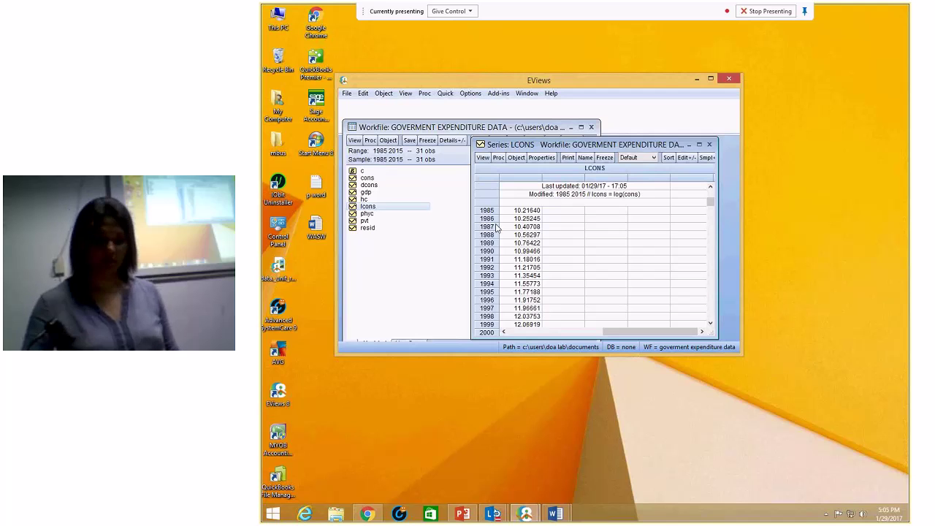
pyautogui.click(388, 227)
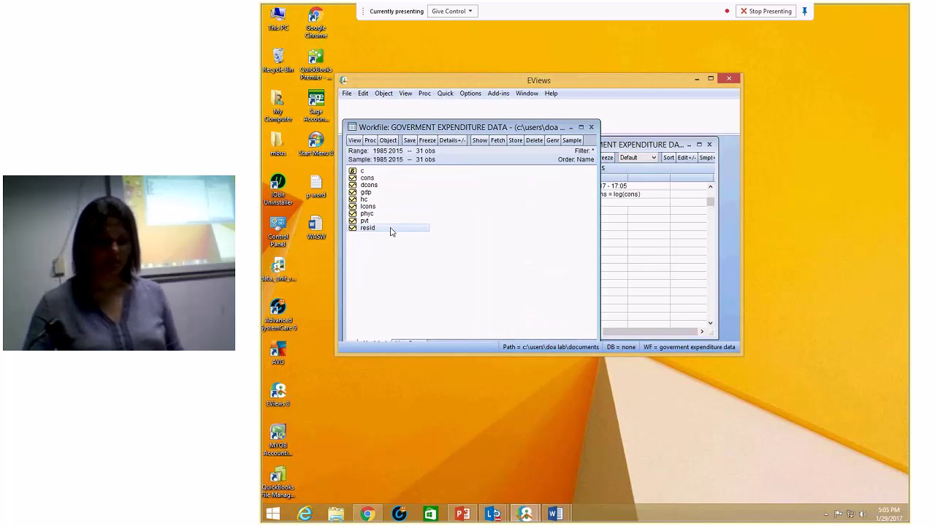
pyautogui.doubleClick(368, 193)
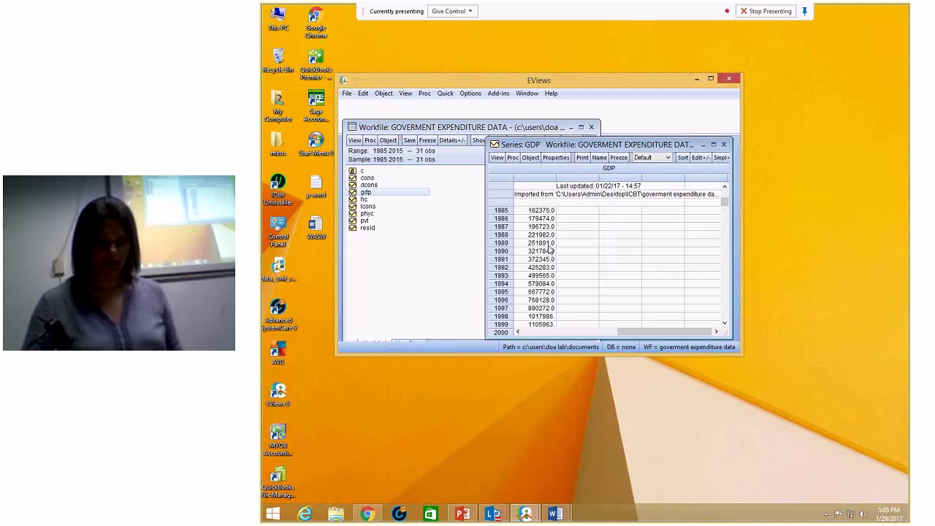
pyautogui.click(723, 143)
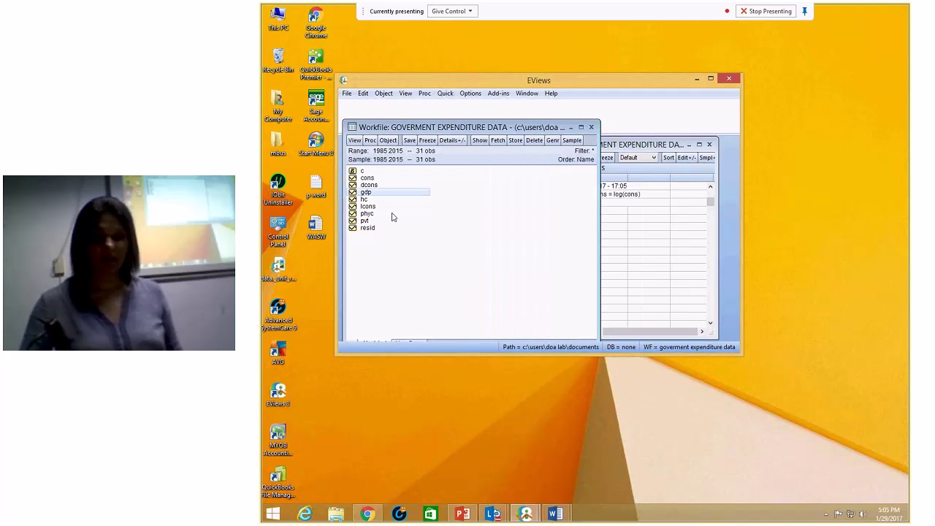
# Step: Generate the log GDP series with the equation "lgdp = log(gdp)" over the sample 1985 2015 and view its values
pyautogui.click(553, 140)
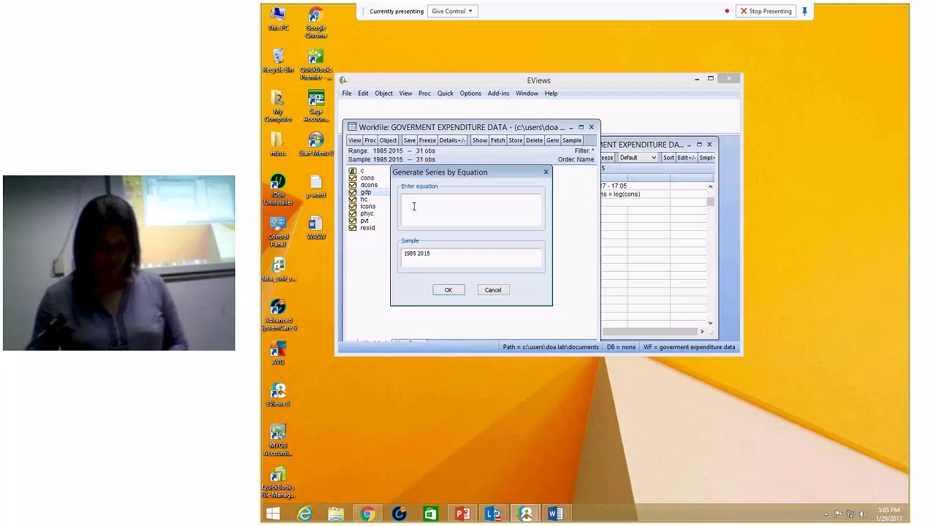
pyautogui.write('lgdp')
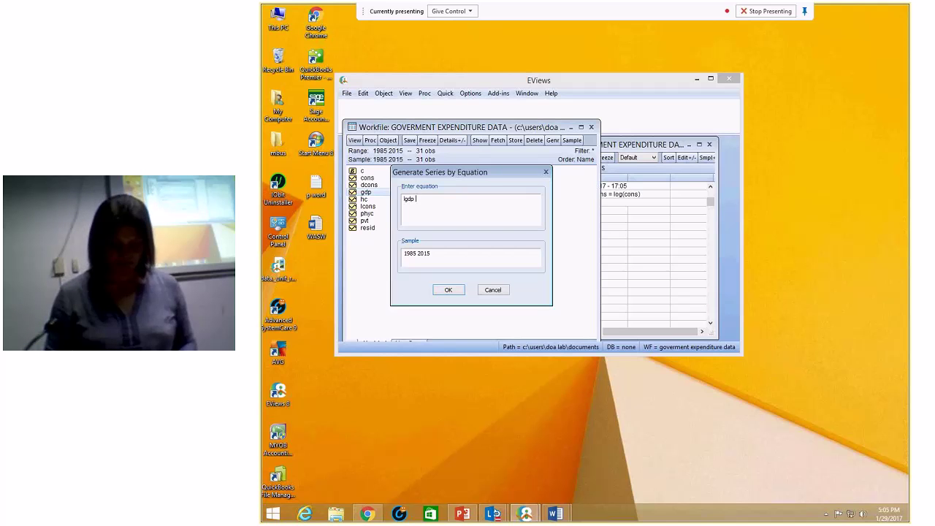
pyautogui.write(' = log(gdp')
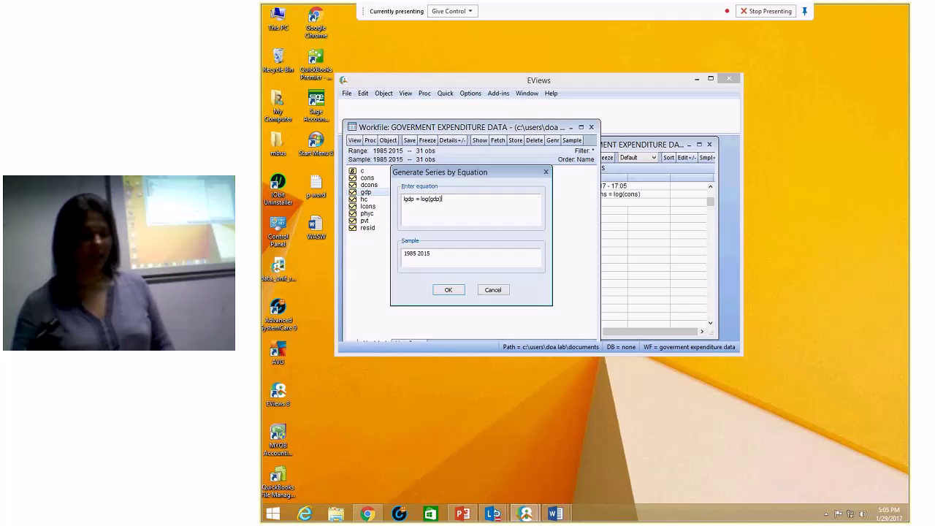
pyautogui.press('Return')
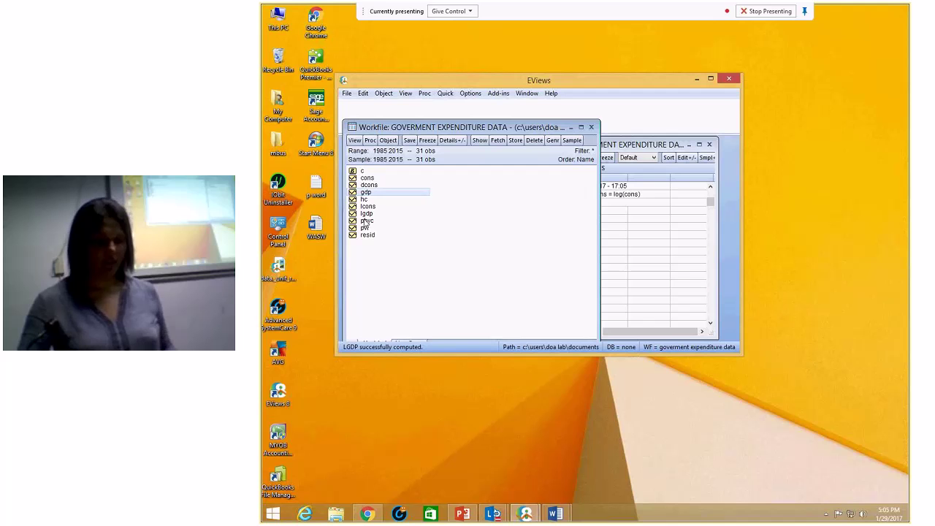
pyautogui.doubleClick(366, 215)
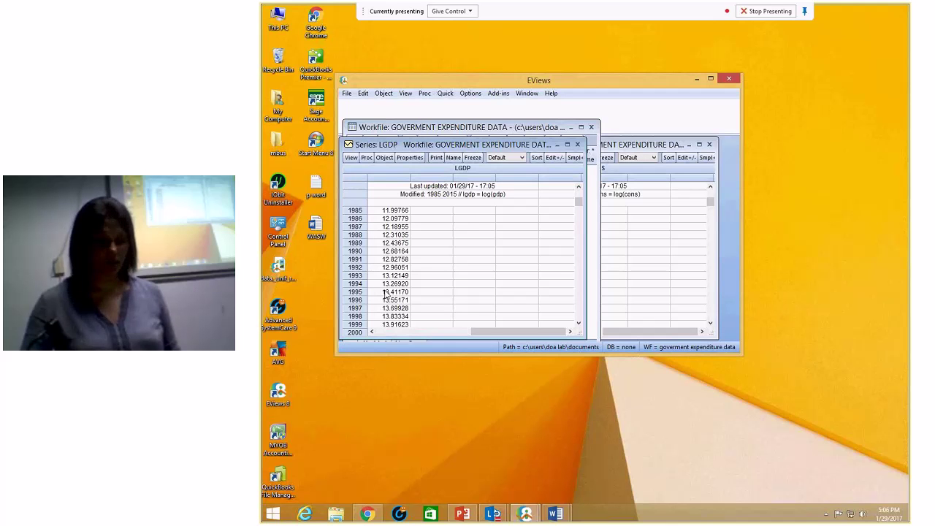
pyautogui.click(577, 144)
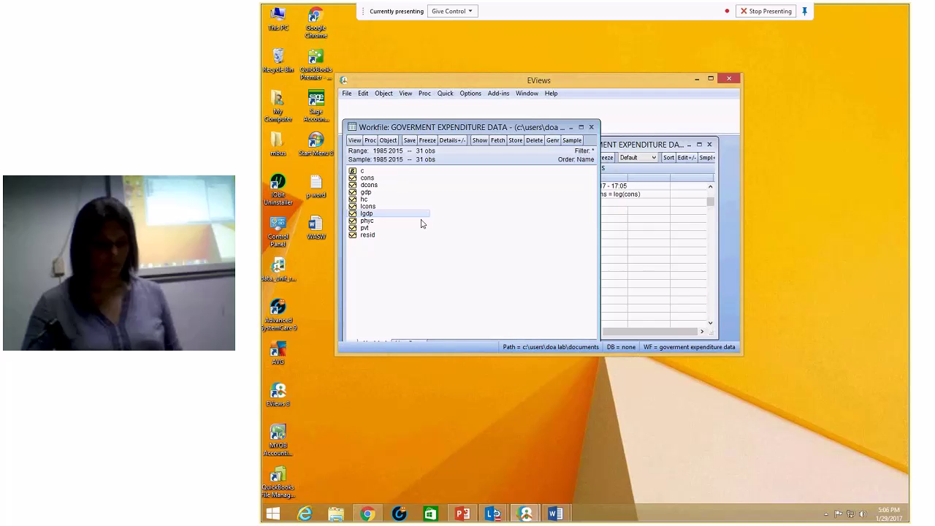
# Step: Generate the log of the phyc series with the equation "lphyc = log(phyc)" over the sample 1985 2015
pyautogui.click(367, 234)
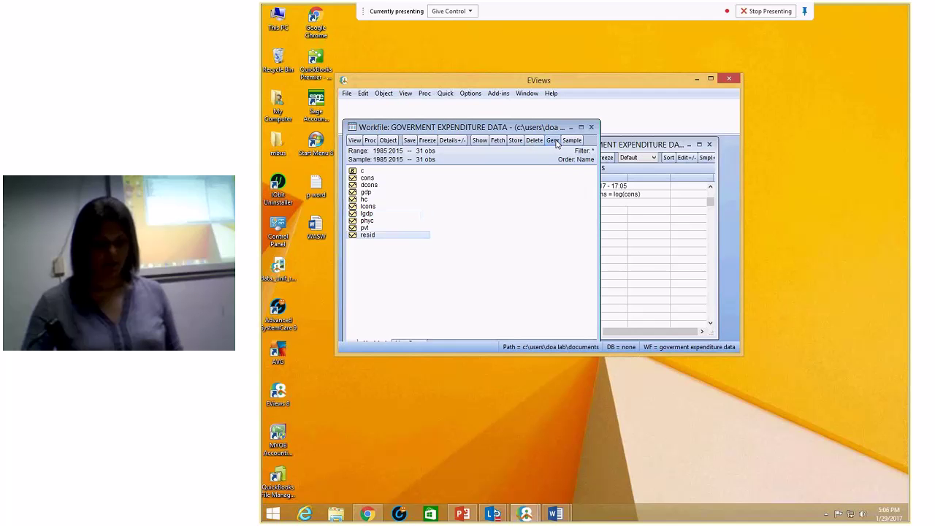
pyautogui.click(552, 139)
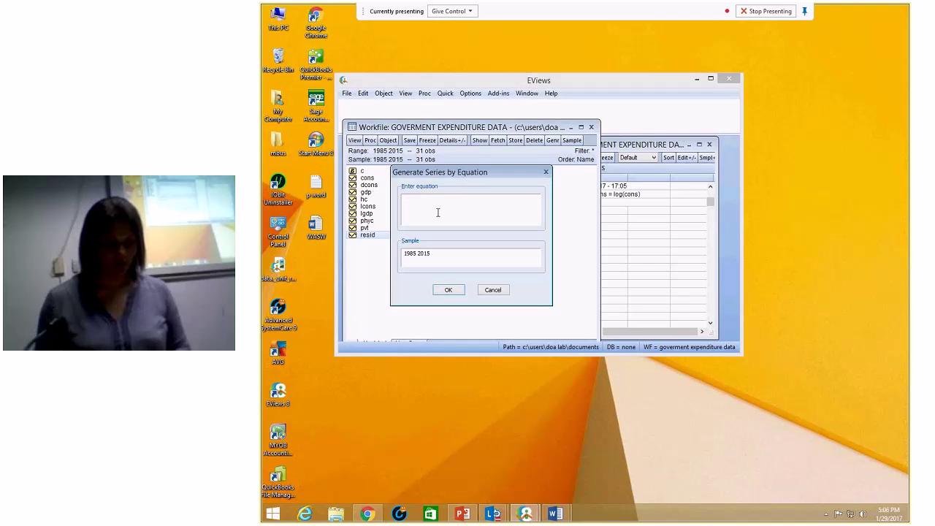
pyautogui.write('ld')
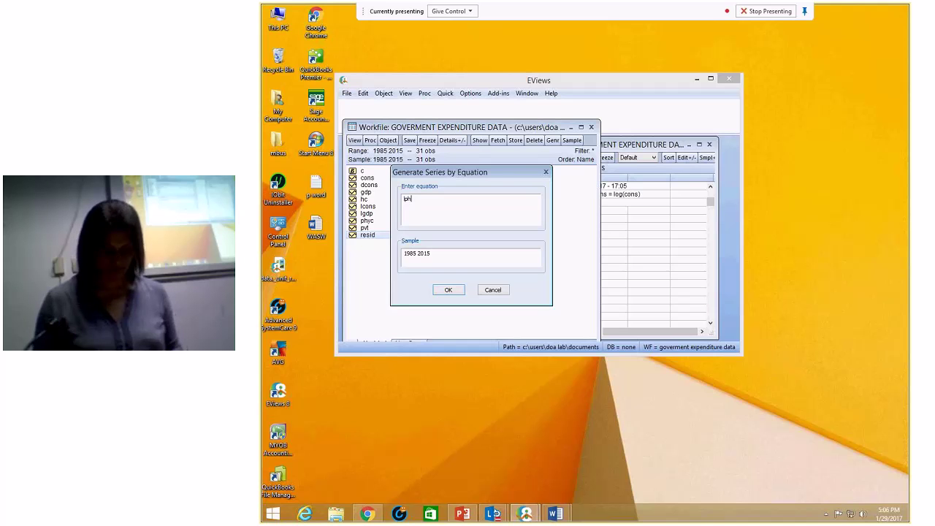
pyautogui.write('hyc = lo')
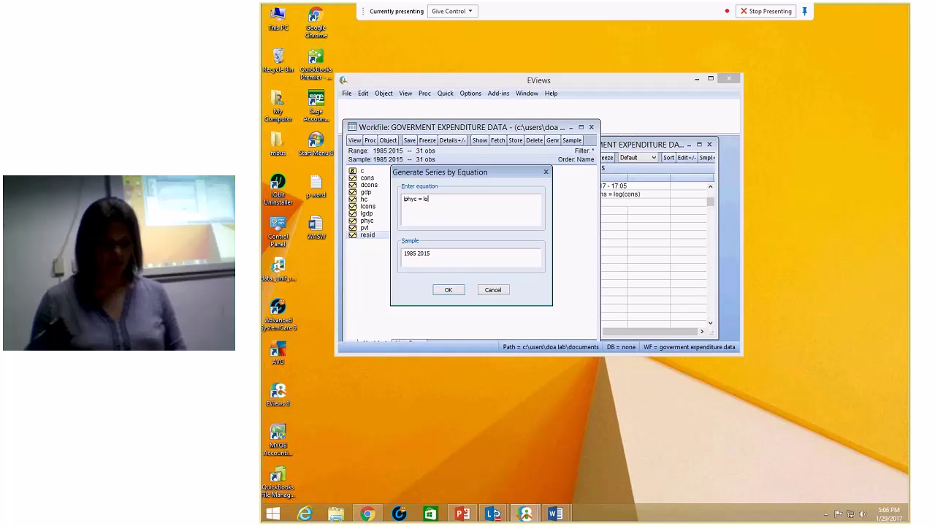
pyautogui.write('g(p')
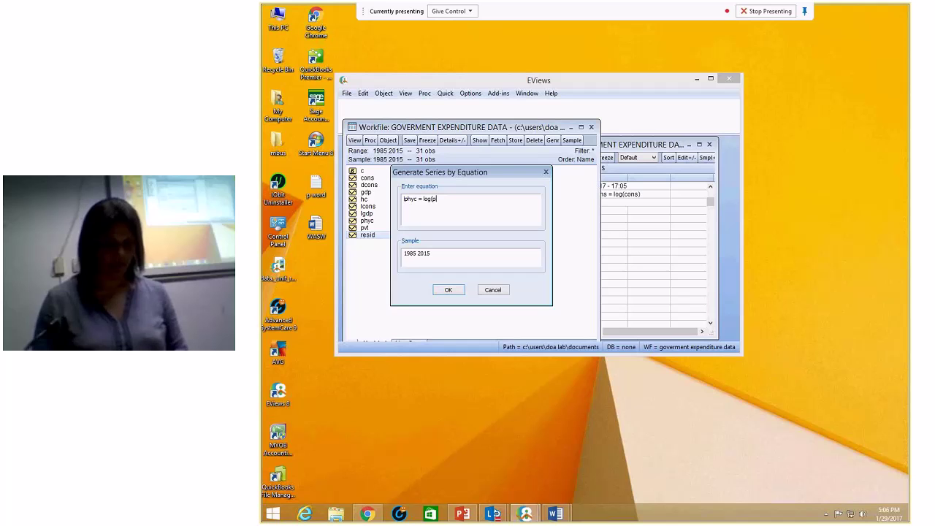
pyautogui.write('hyc)')
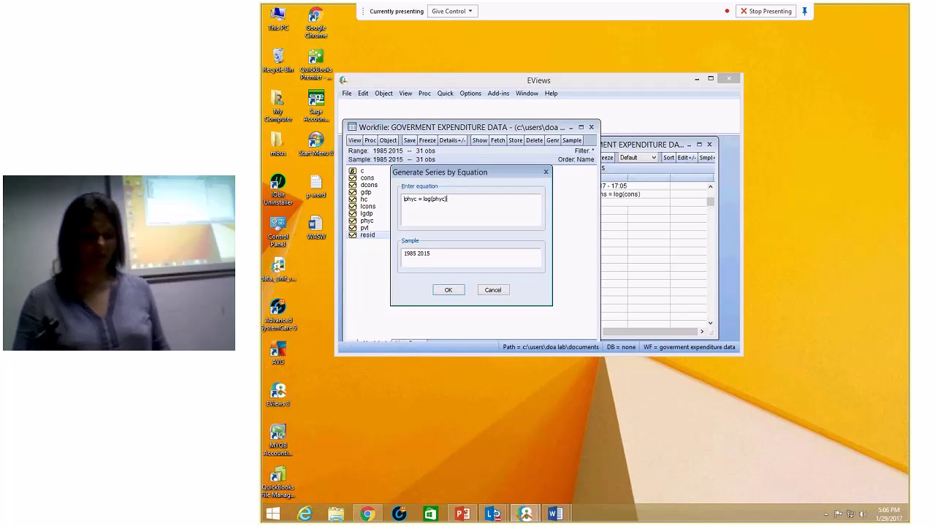
pyautogui.click(450, 290)
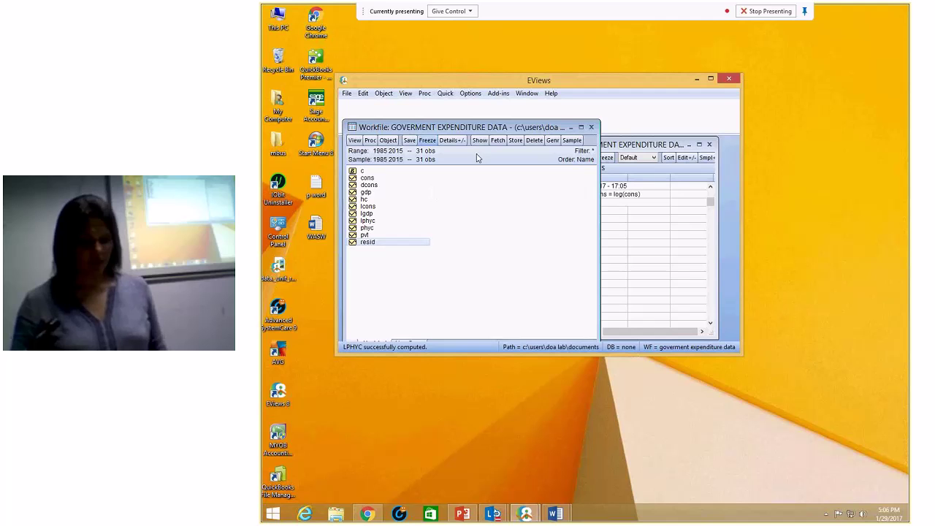
# Step: Generate the log of the pvt series with the equation "lpvt = log(pvt)" over the sample 1985 2015
pyautogui.click(553, 139)
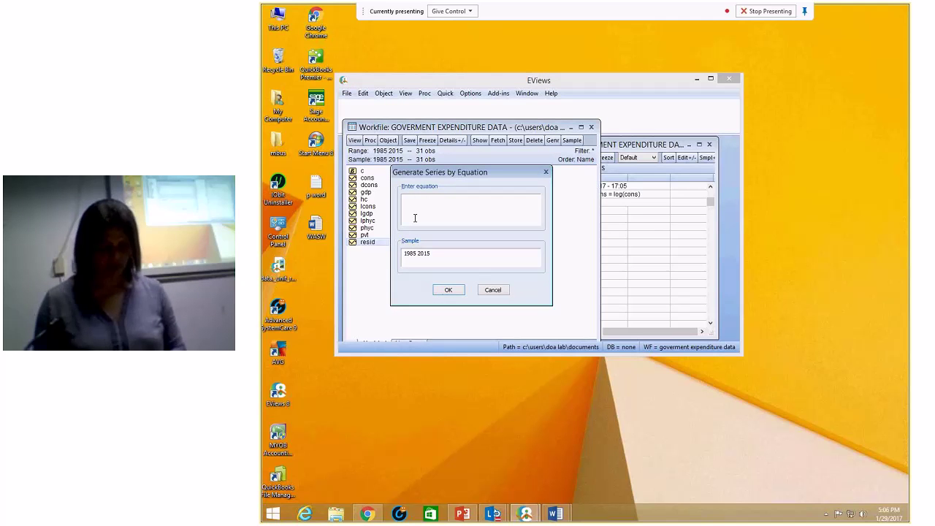
pyautogui.write('lpvt =')
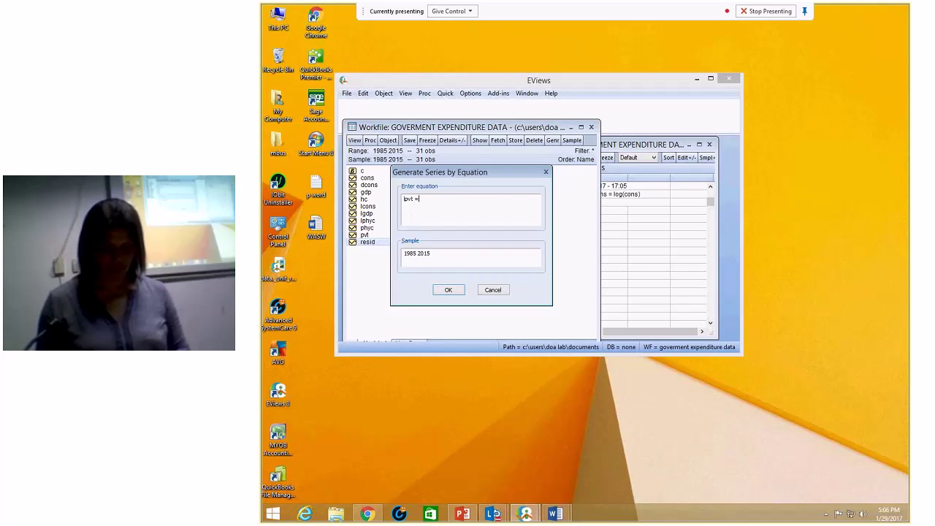
pyautogui.write(' log(pvt)')
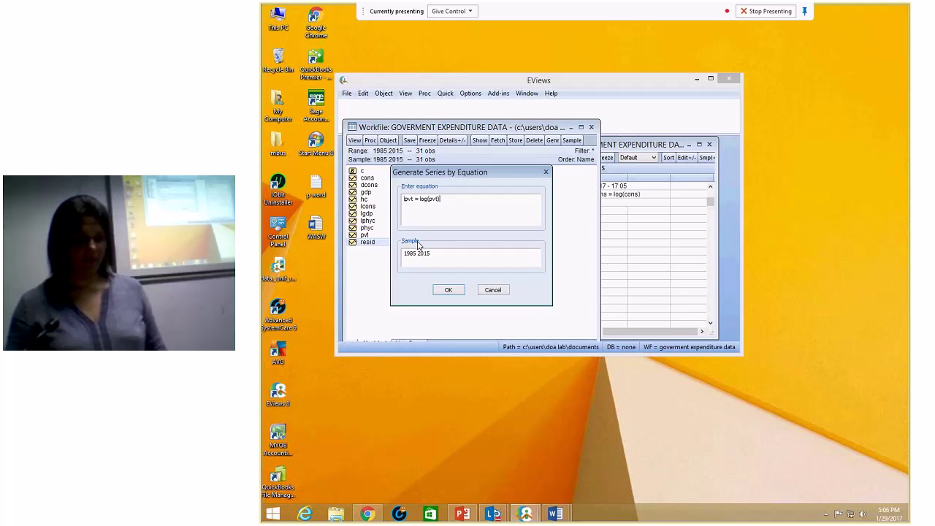
pyautogui.click(451, 289)
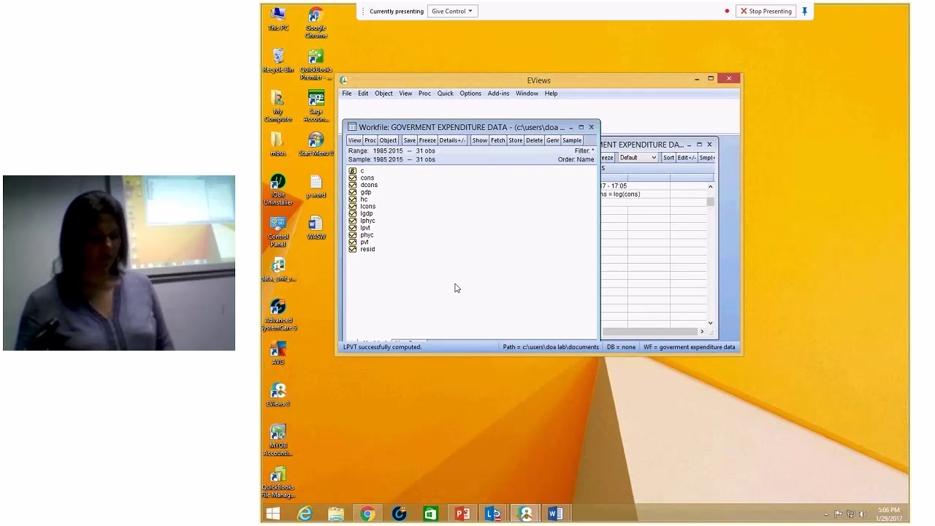
# Step: Check the lphyc series and review which log series exist in the workfile
pyautogui.doubleClick(369, 209)
pyautogui.click(372, 220)
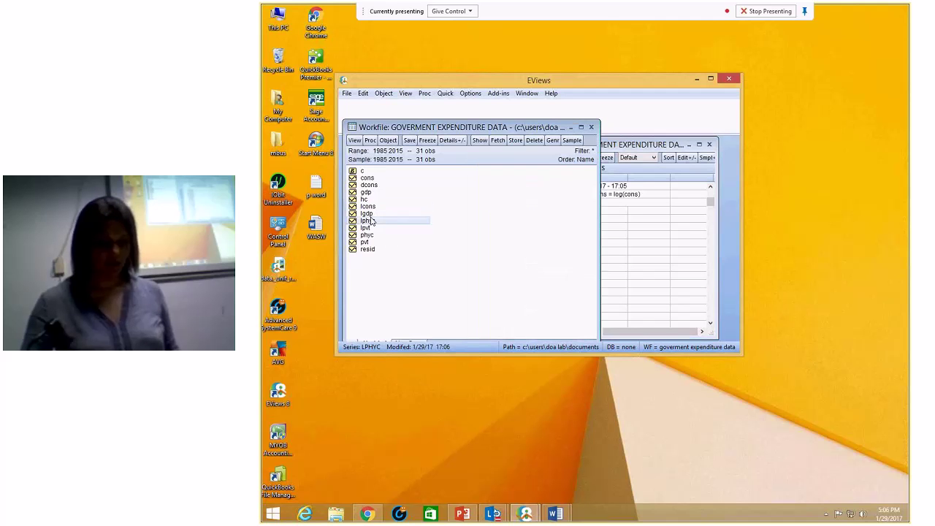
pyautogui.doubleClick(372, 220)
pyautogui.click(596, 150)
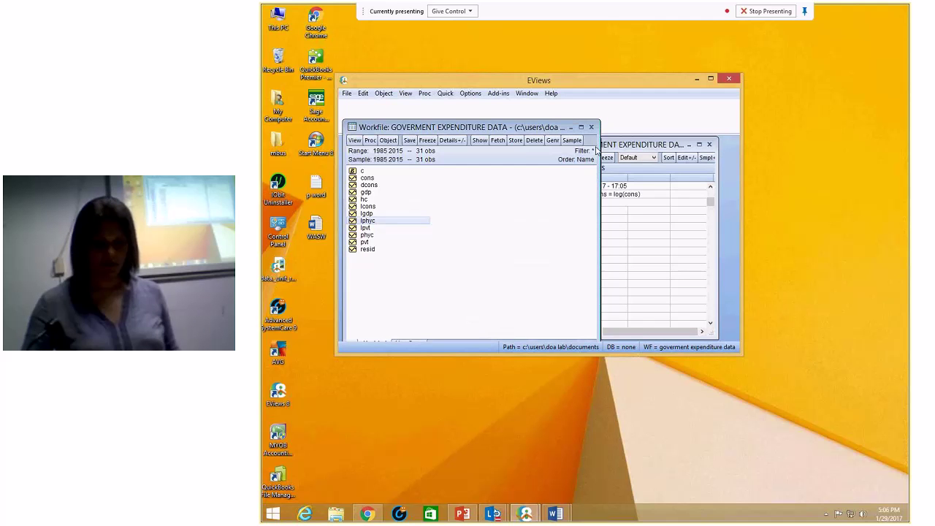
pyautogui.click(368, 213)
pyautogui.click(369, 222)
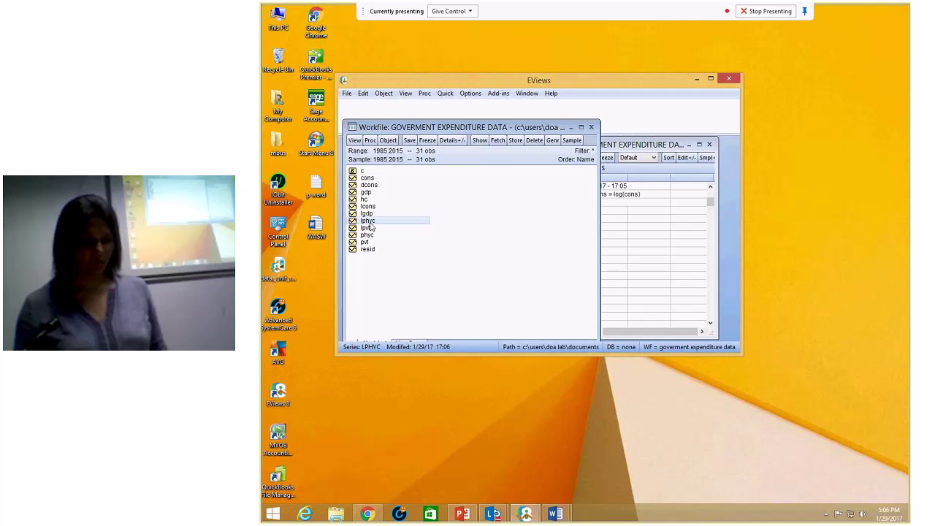
# Step: Generate the log of the hc series with the equation "lhc = log(hc)" over the sample 1985 2015
pyautogui.click(368, 200)
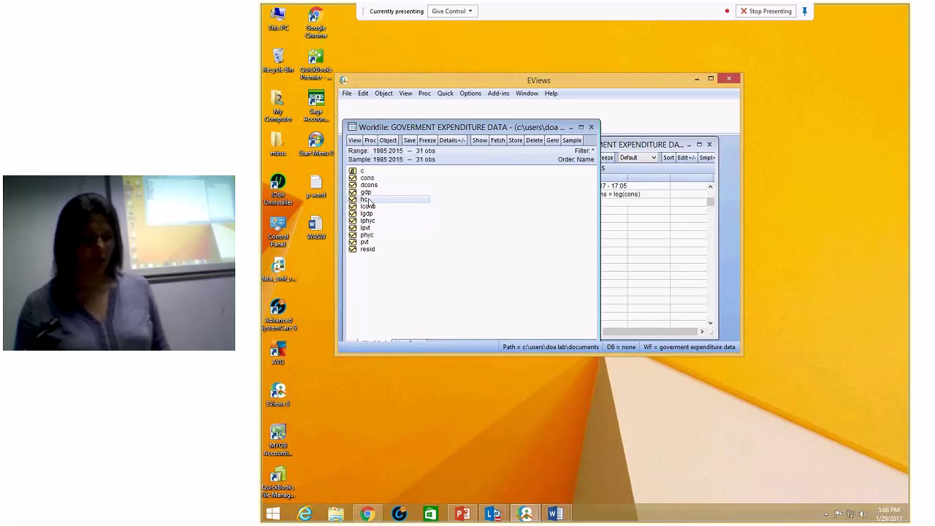
pyautogui.click(552, 140)
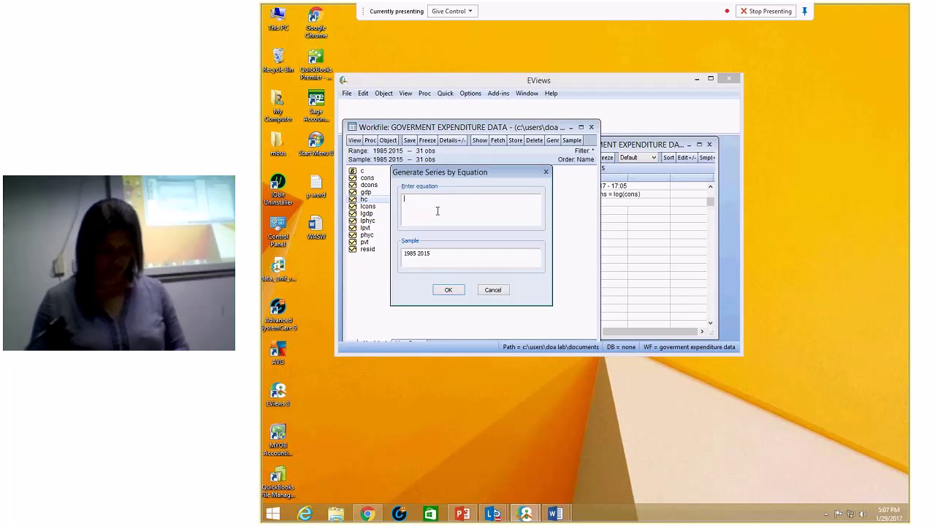
pyautogui.write('hc =')
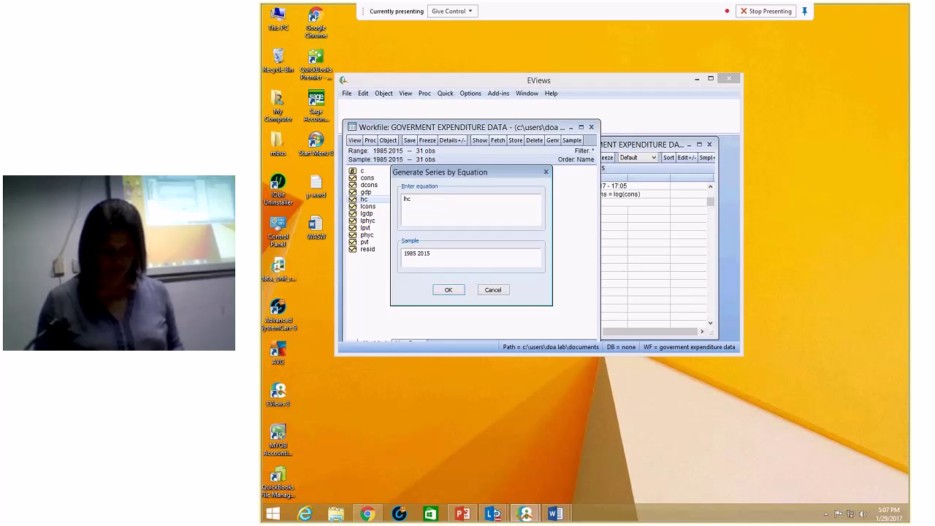
pyautogui.write('og(hc')
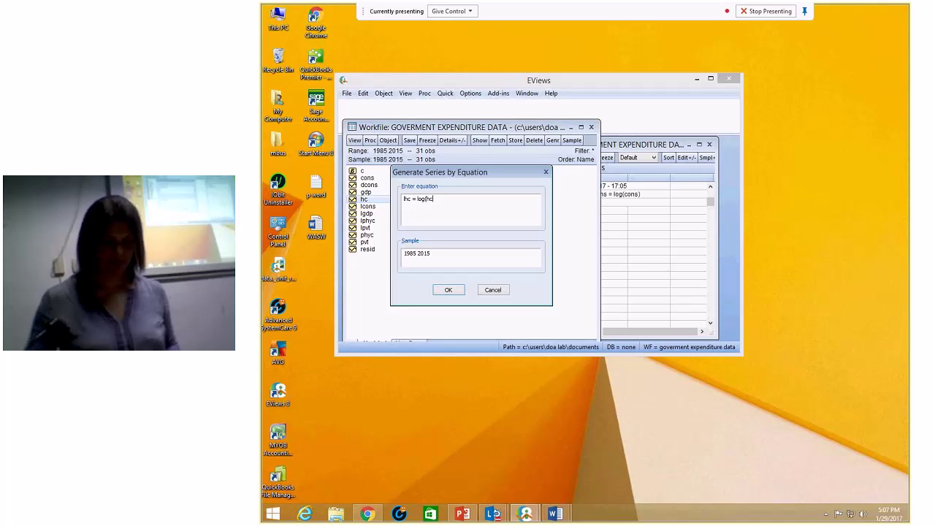
pyautogui.click(456, 288)
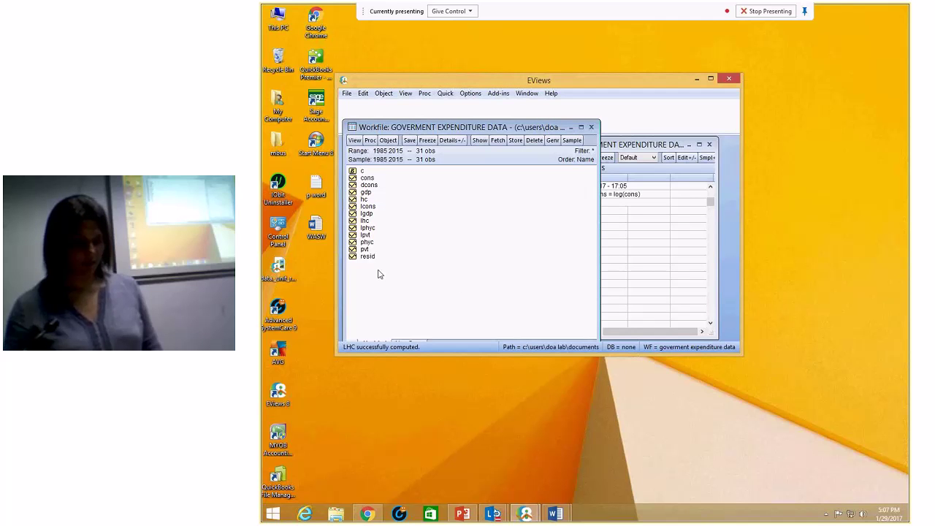
# Step: Open the lhc series to check its values, then close it and review the series list in the workfile
pyautogui.doubleClick(364, 221)
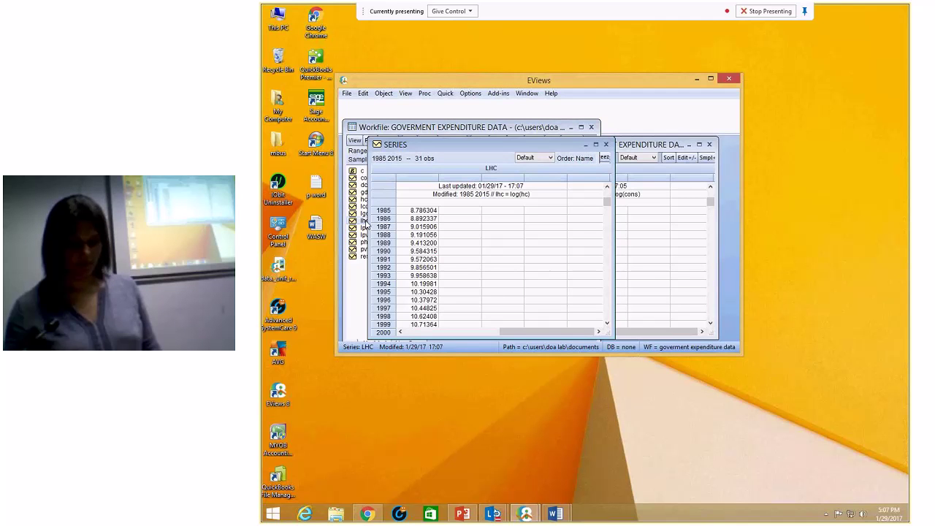
pyautogui.click(591, 127)
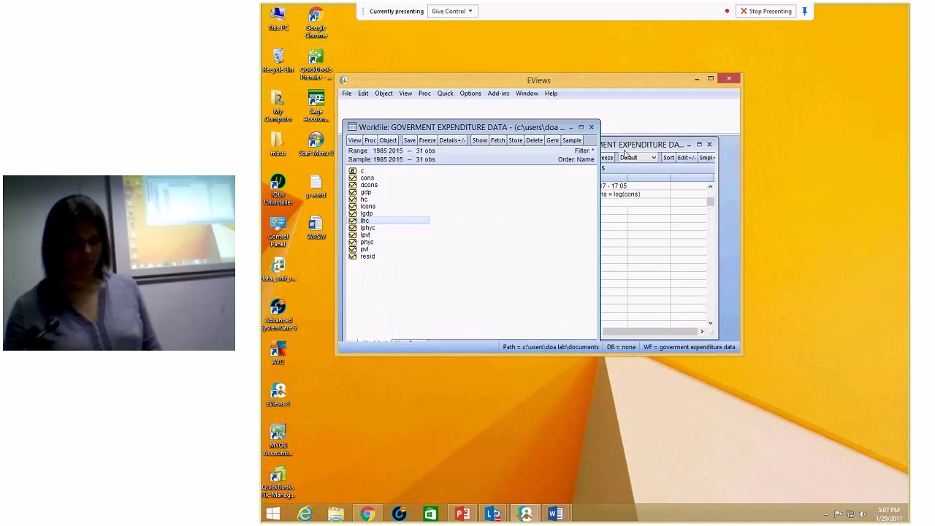
pyautogui.click(425, 250)
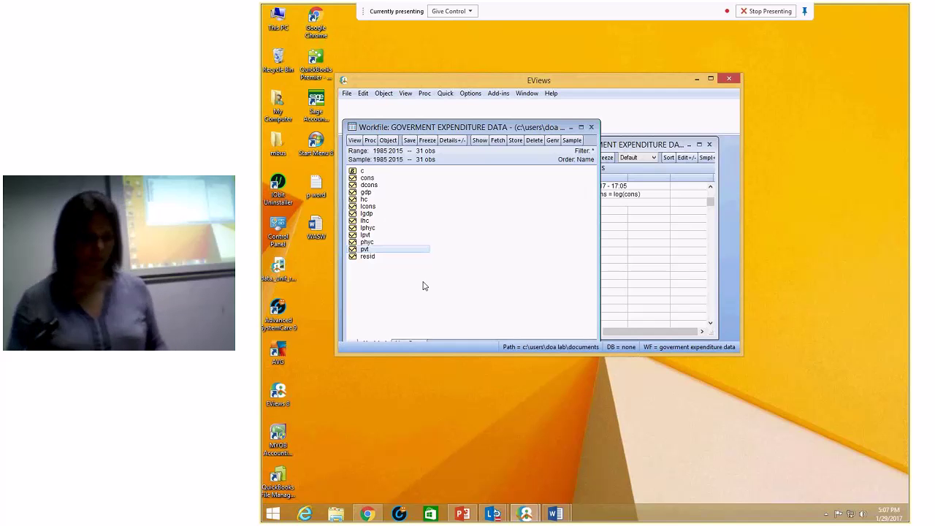
pyautogui.click(374, 209)
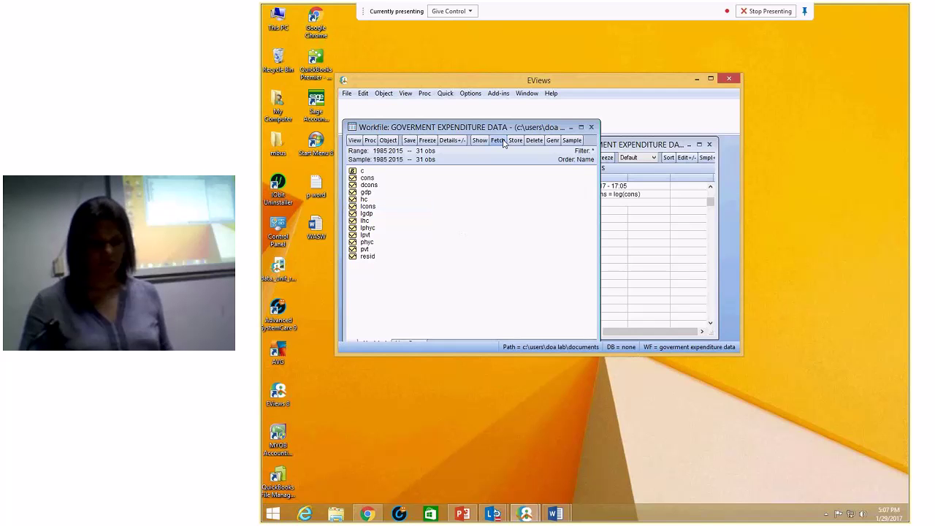
# Step: Graph lcons, lgdp, lhc, lphyc and lpvt as line graphs, with each series in its own separate graph
pyautogui.click(445, 94)
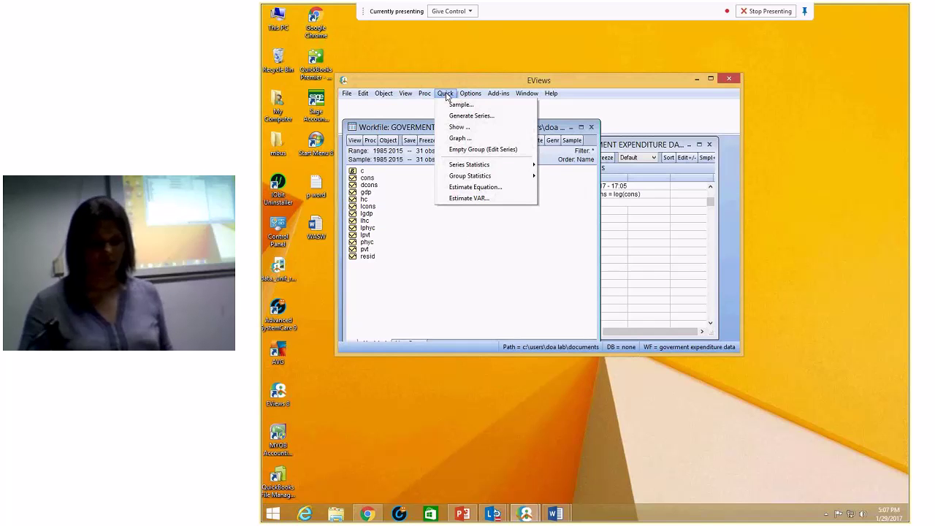
pyautogui.click(475, 127)
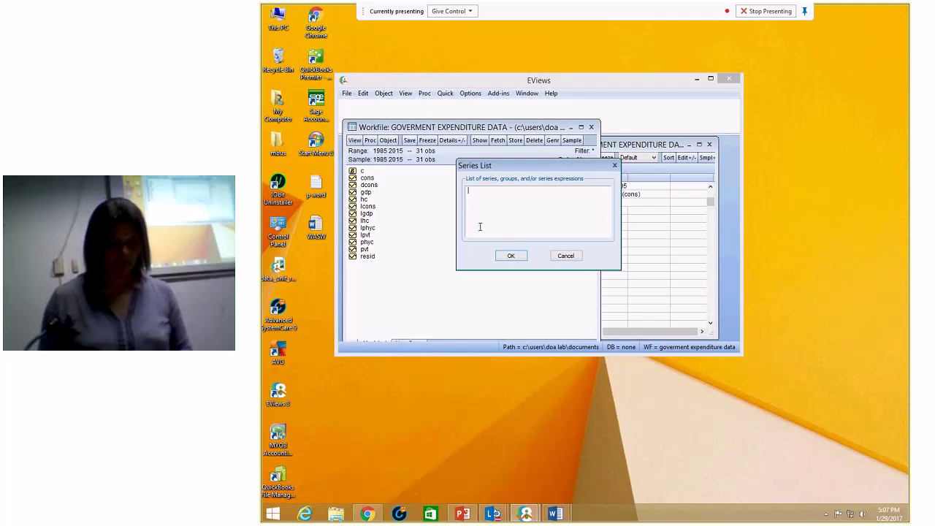
pyautogui.write('lcons lgdp lhc ')
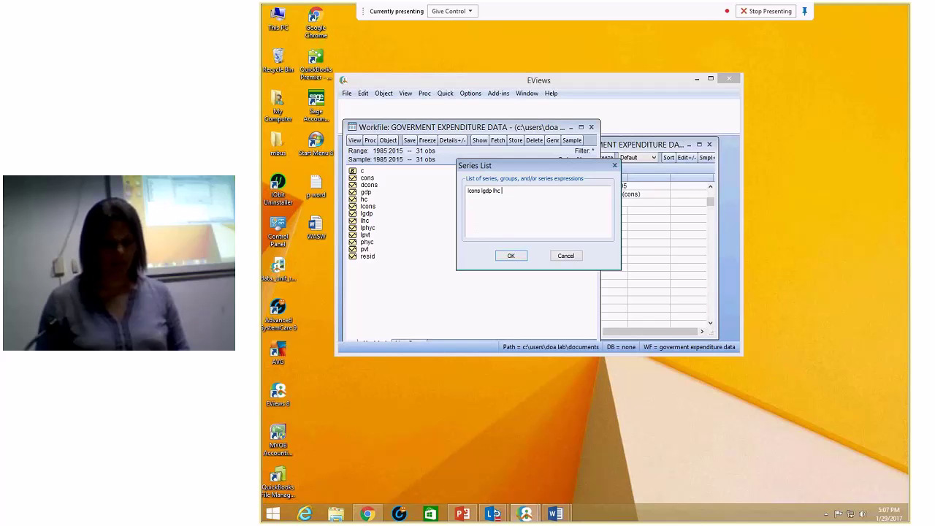
pyautogui.write('lphyc lpvt')
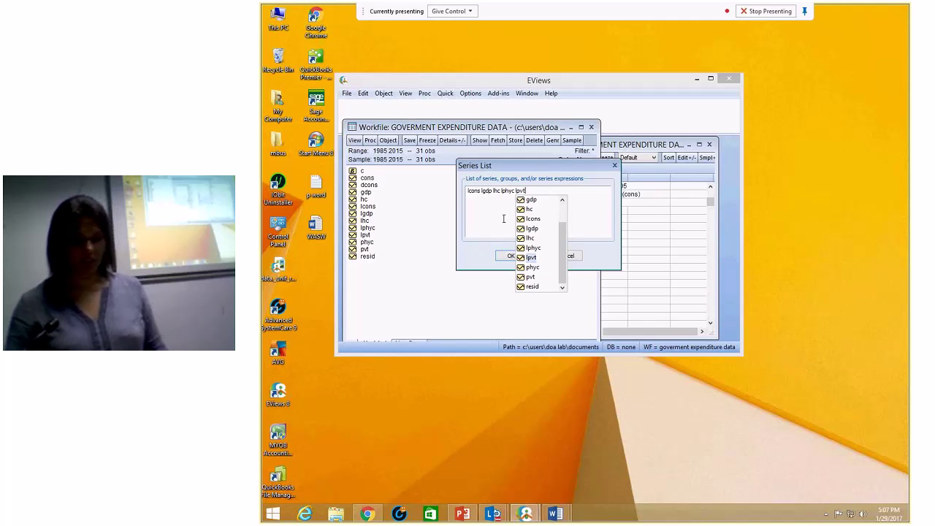
pyautogui.click(512, 256)
pyautogui.click(520, 256)
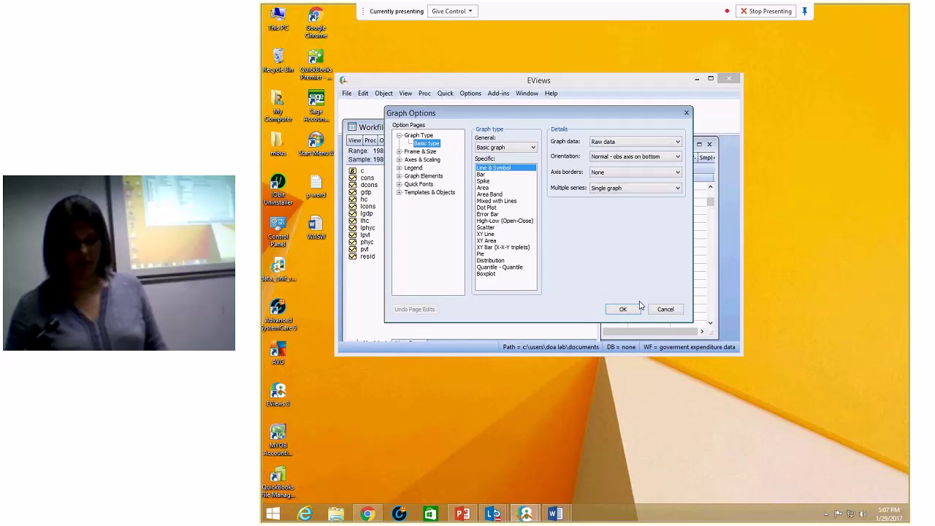
pyautogui.click(636, 188)
pyautogui.click(627, 205)
pyautogui.click(621, 309)
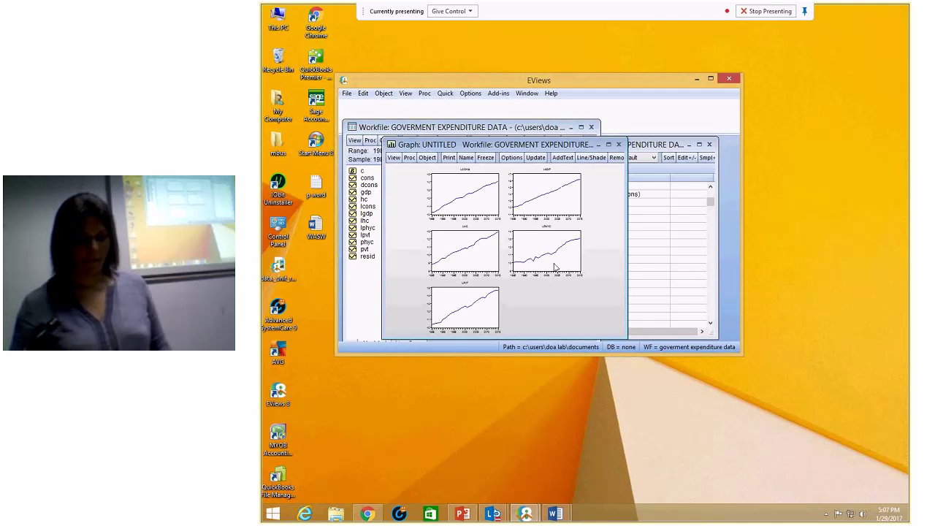
# Step: Copy the separate log-series graphs and paste them into a new blank Word document
pyautogui.rightClick(573, 210)
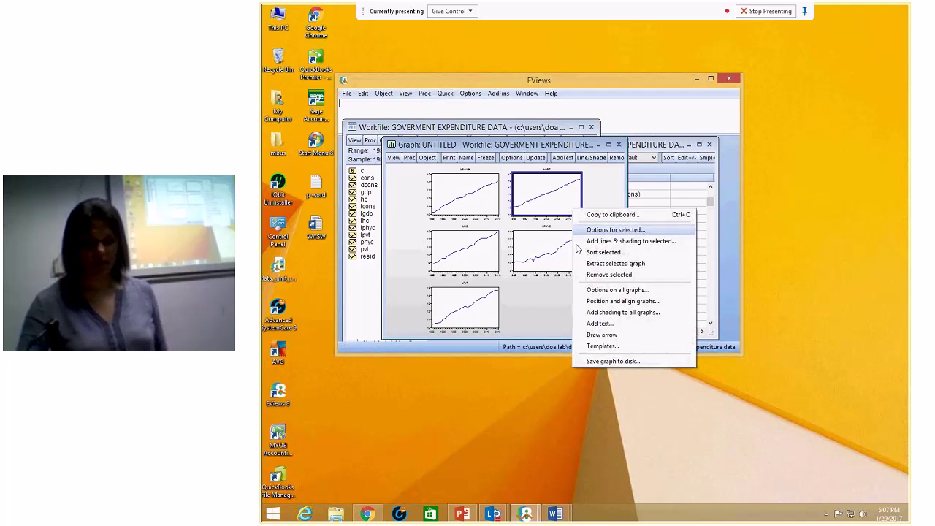
pyautogui.click(400, 214)
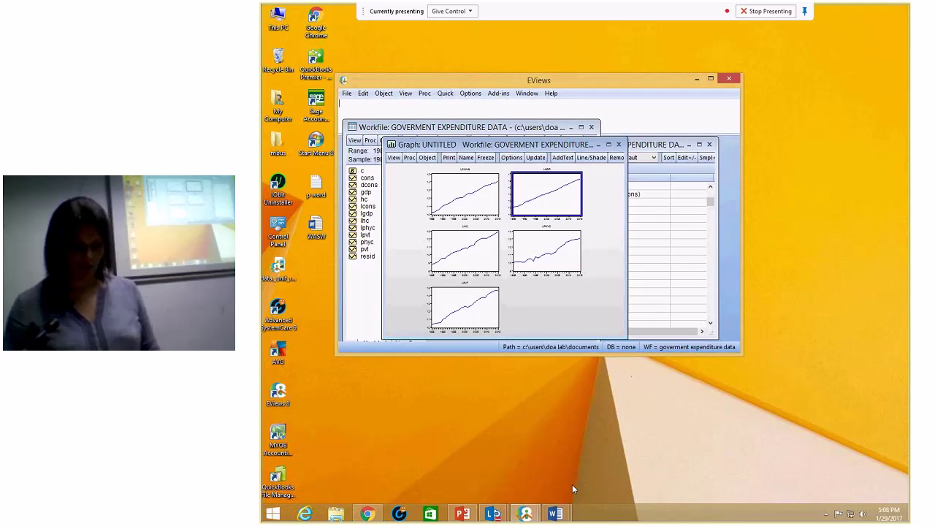
pyautogui.click(553, 514)
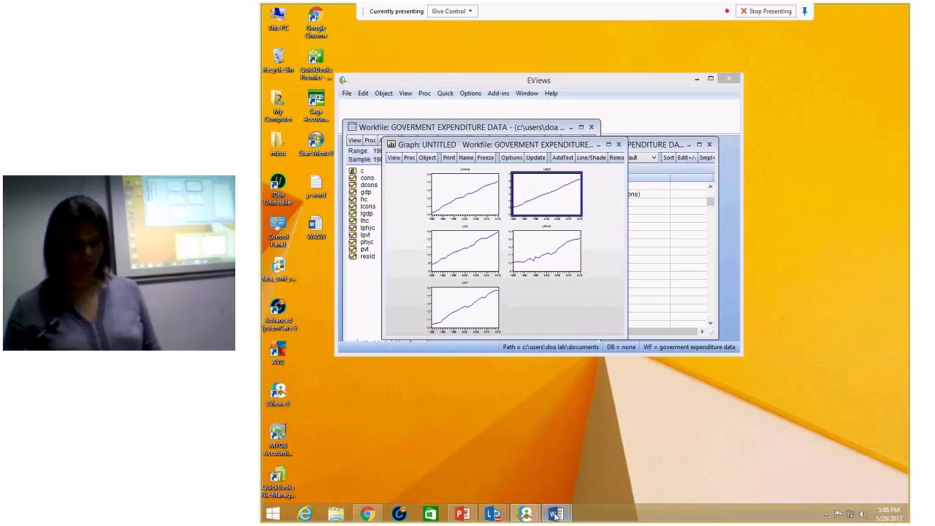
pyautogui.click(596, 473)
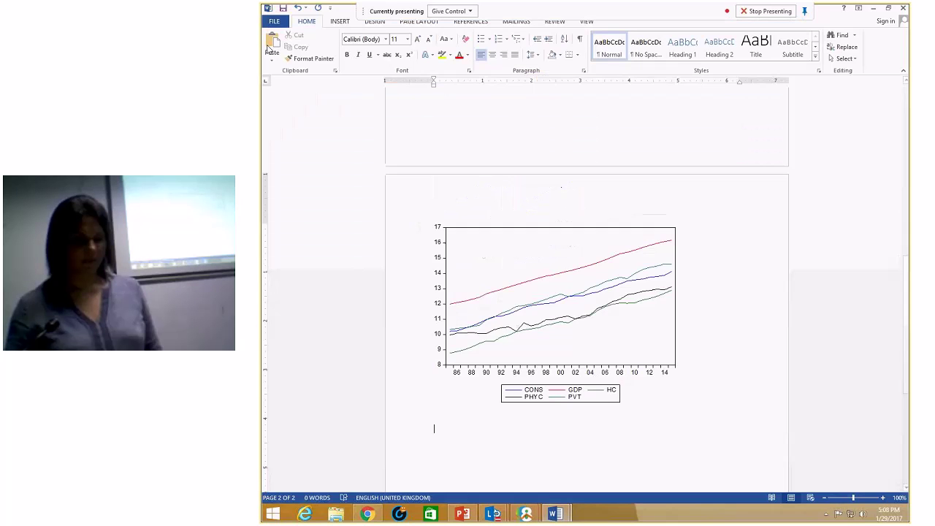
pyautogui.click(274, 21)
pyautogui.click(279, 65)
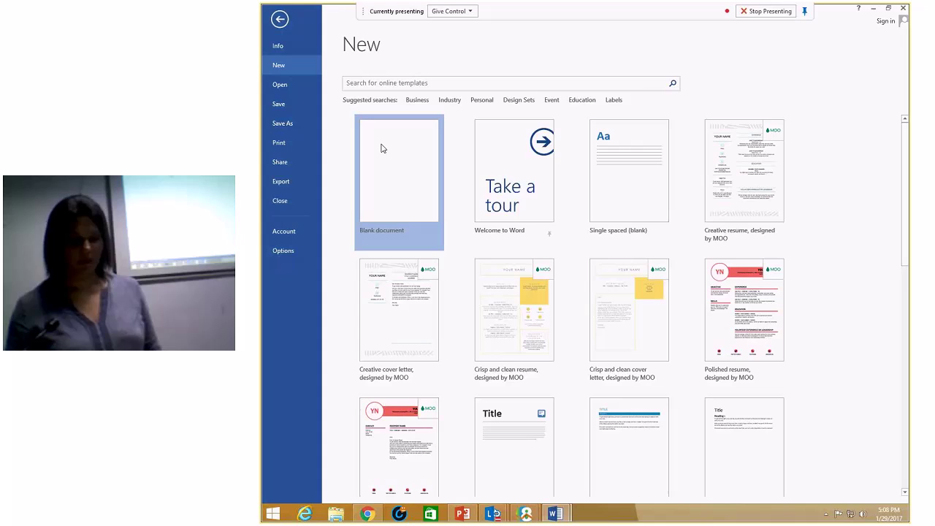
pyautogui.click(380, 148)
pyautogui.hotkey('ctrl', 'v')
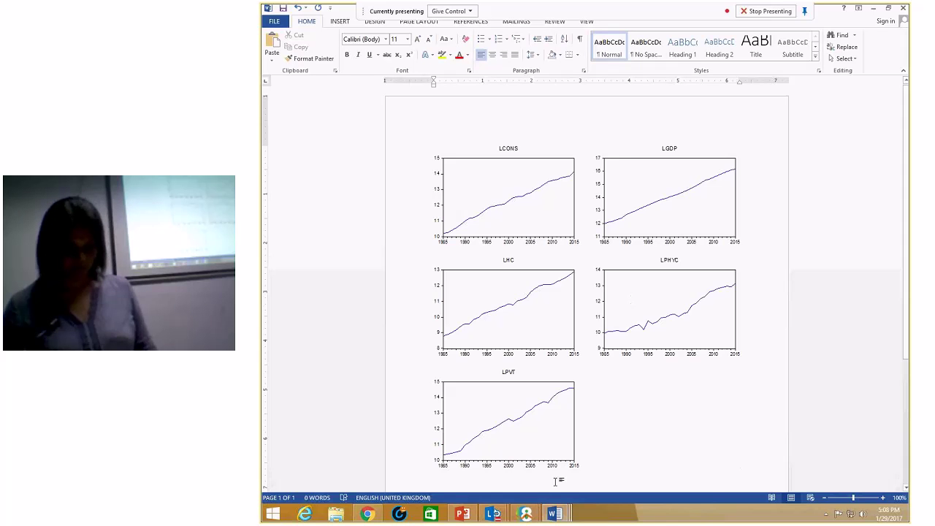
# Step: Switch back to EViews and graph lcons, lgdp, lhc, lphyc and lpvt together as lines in a single graph
pyautogui.moveTo(526, 514)
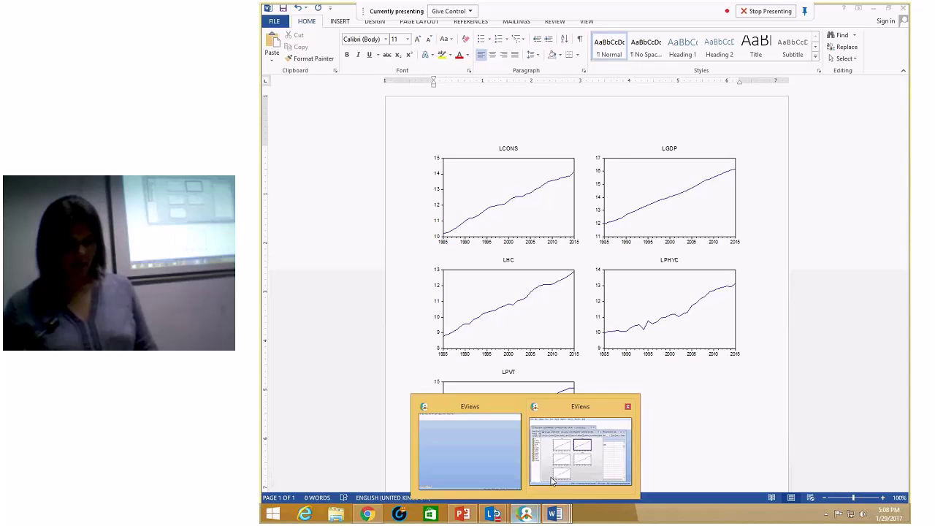
pyautogui.click(553, 480)
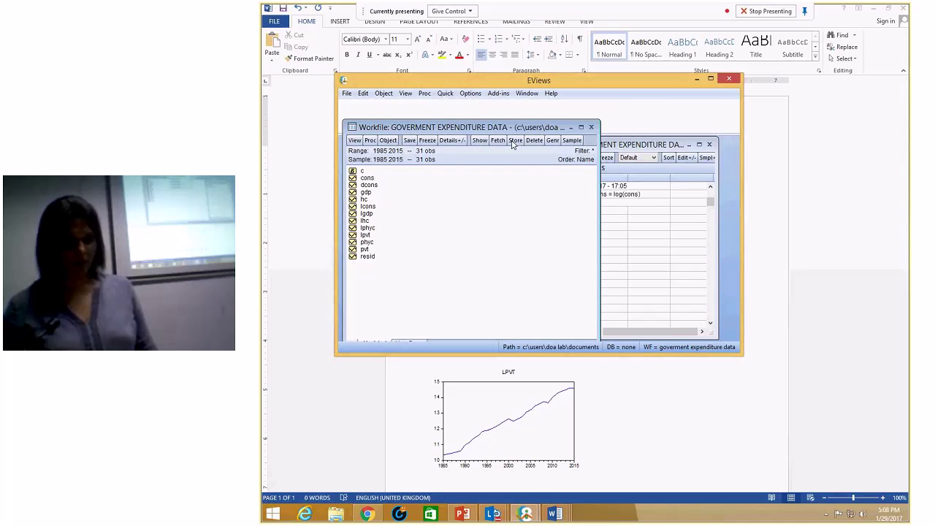
pyautogui.click(446, 93)
pyautogui.moveTo(461, 178)
pyautogui.click(577, 231)
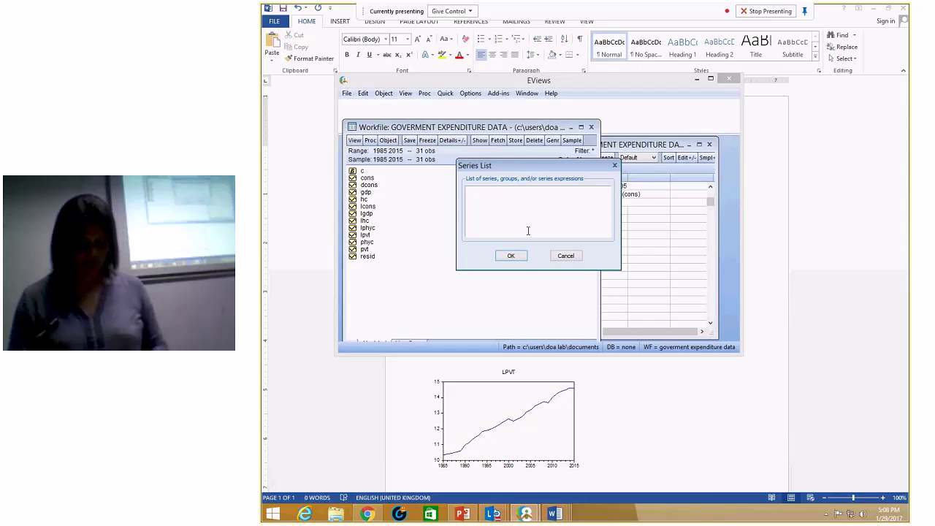
pyautogui.write('lcons lgdp')
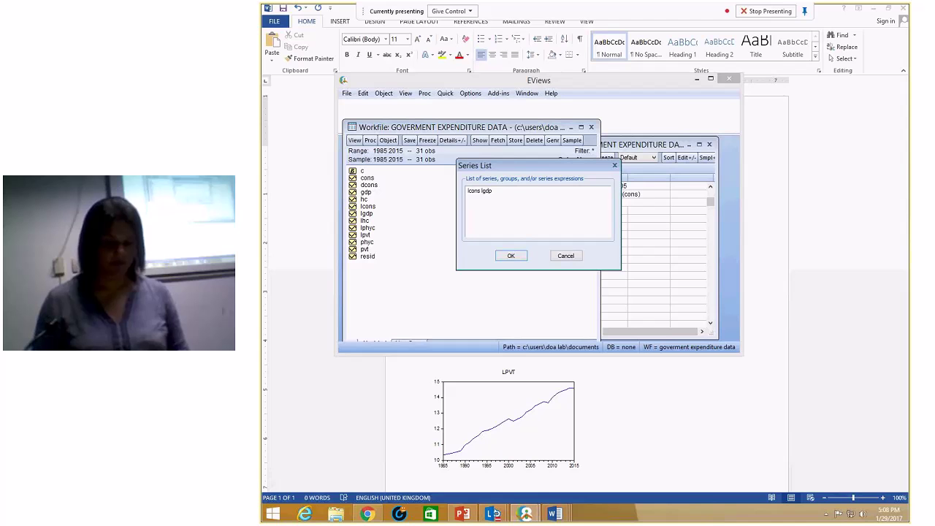
pyautogui.write(' lhc')
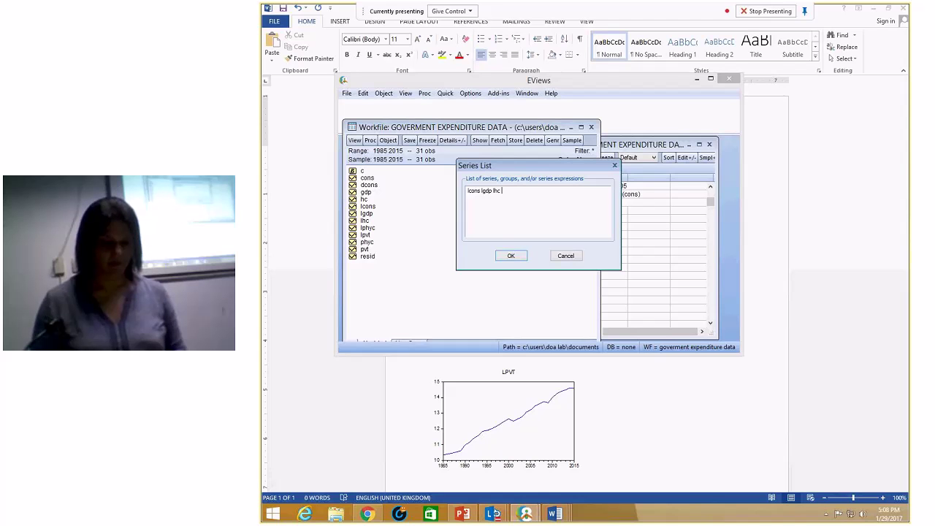
pyautogui.write(' lphy')
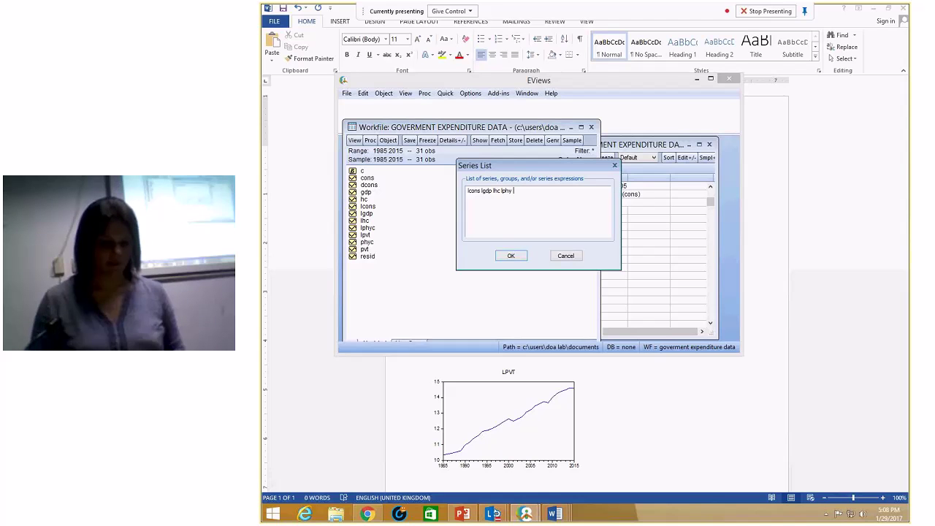
pyautogui.write('c')
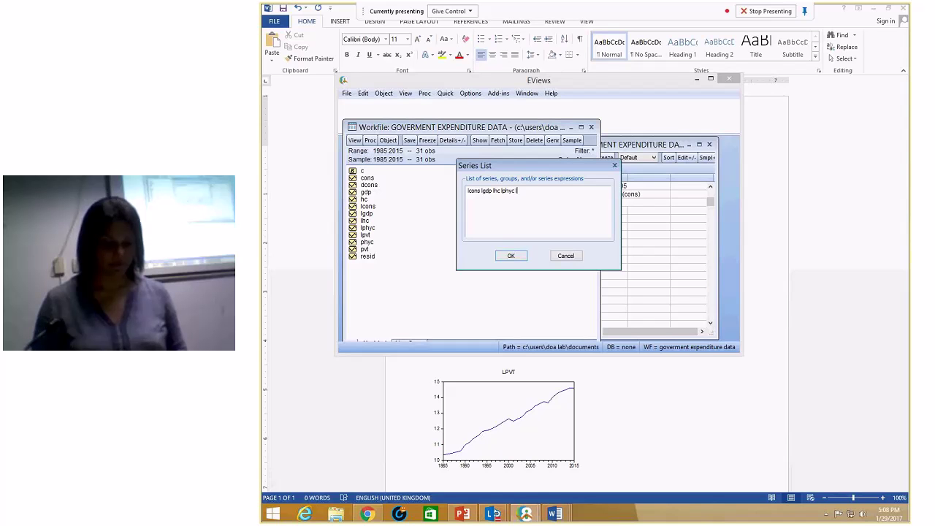
pyautogui.write(' l')
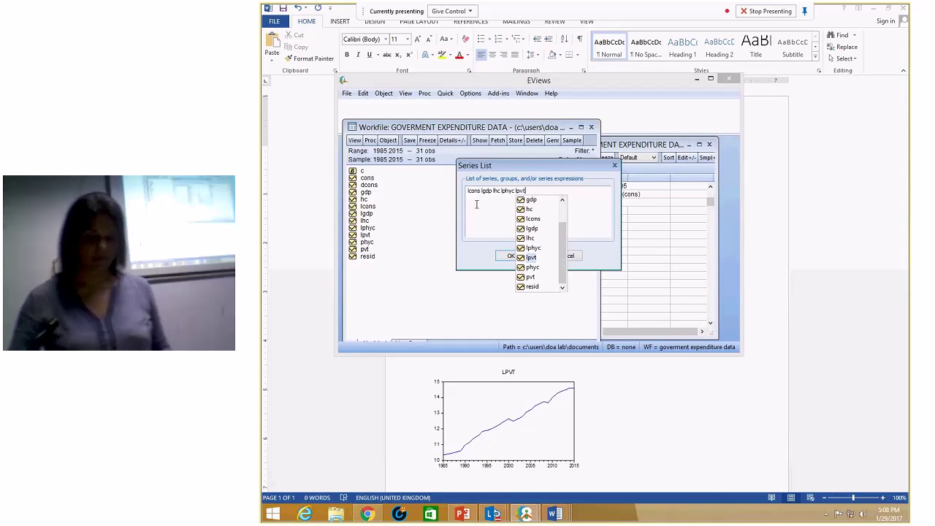
pyautogui.click(525, 262)
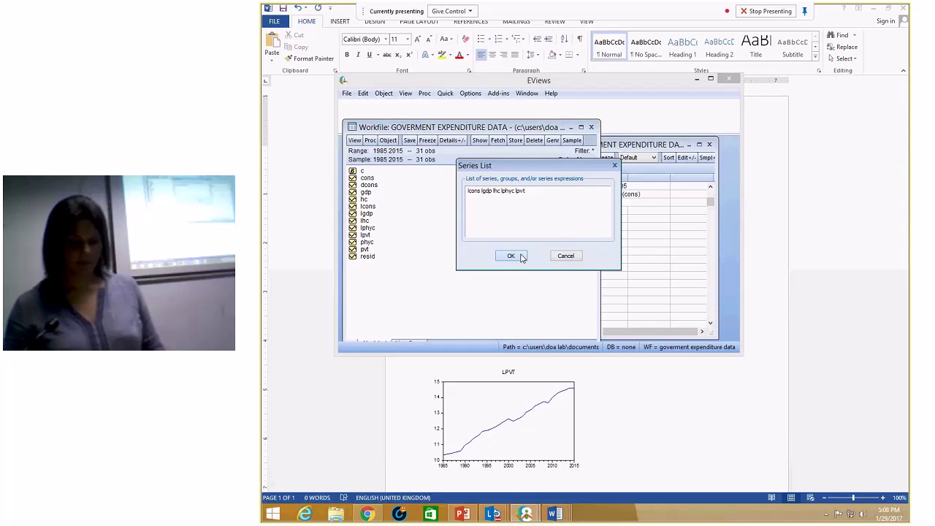
pyautogui.click(523, 258)
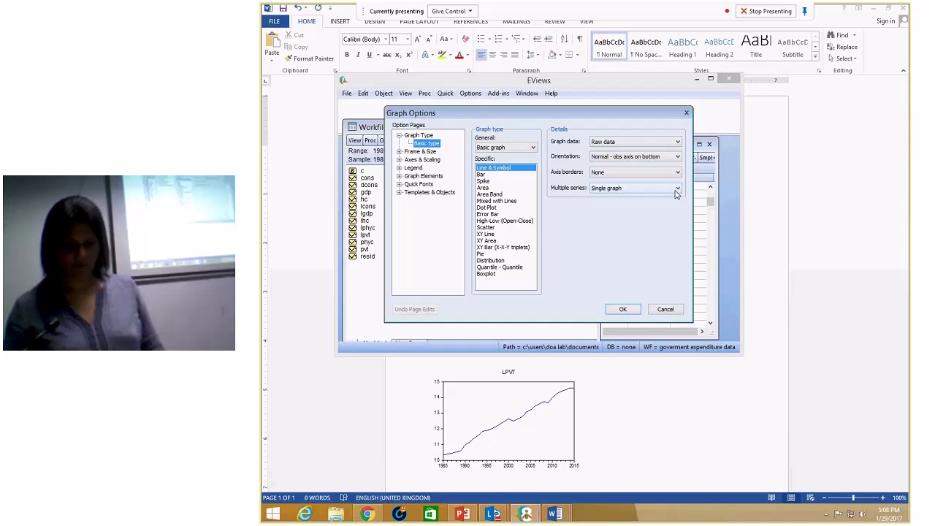
pyautogui.click(622, 309)
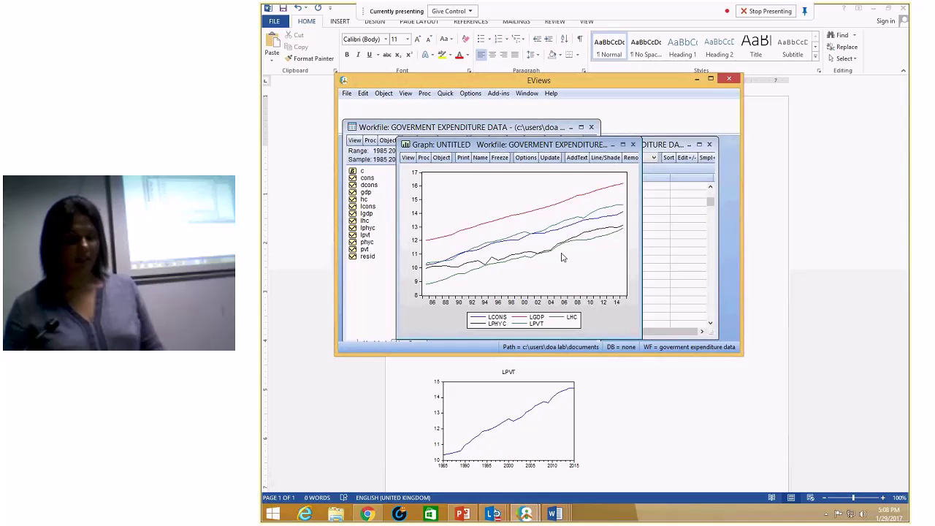
# Step: Copy the combined log-series graph and paste it onto the second page of the Word document
pyautogui.rightClick(581, 260)
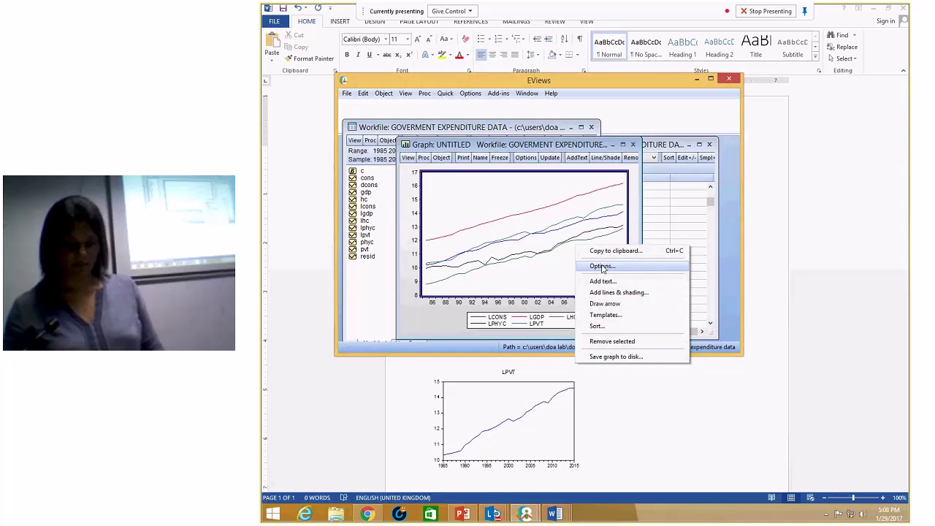
pyautogui.click(611, 255)
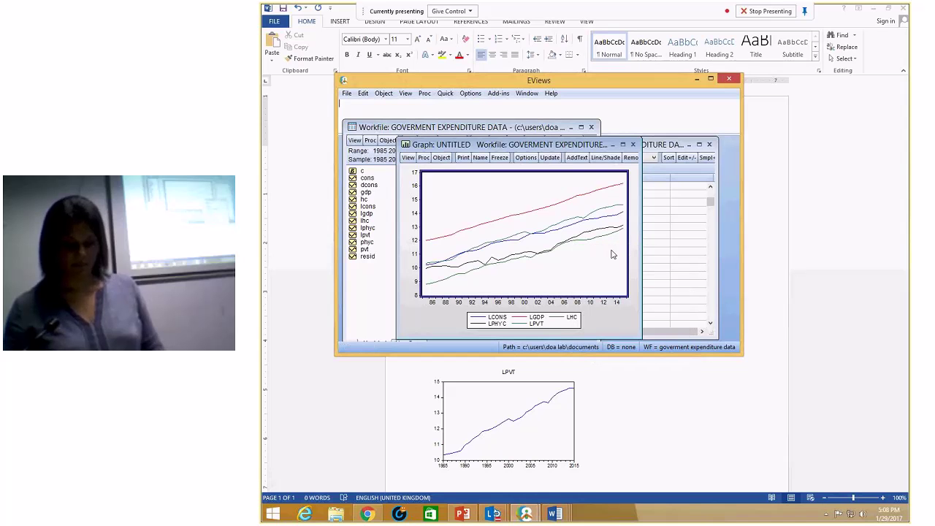
pyautogui.click(555, 513)
pyautogui.click(584, 472)
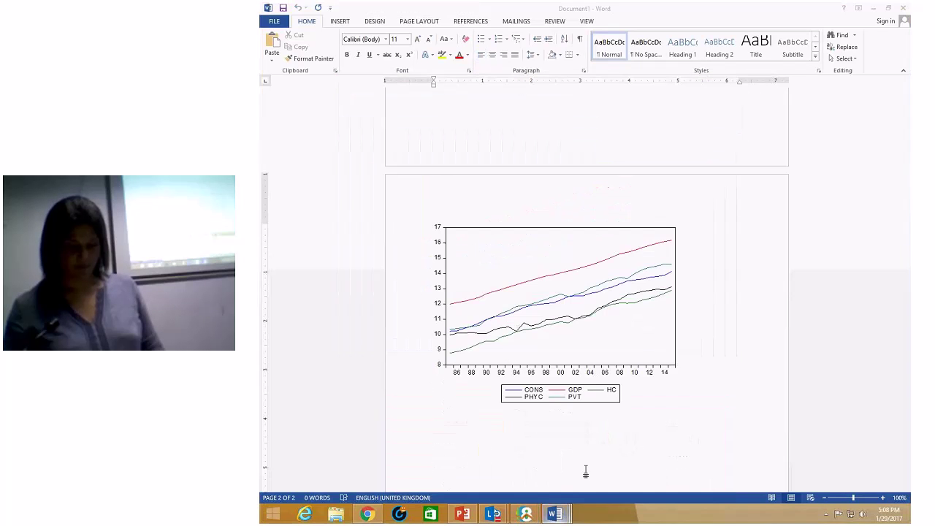
pyautogui.rightClick(526, 430)
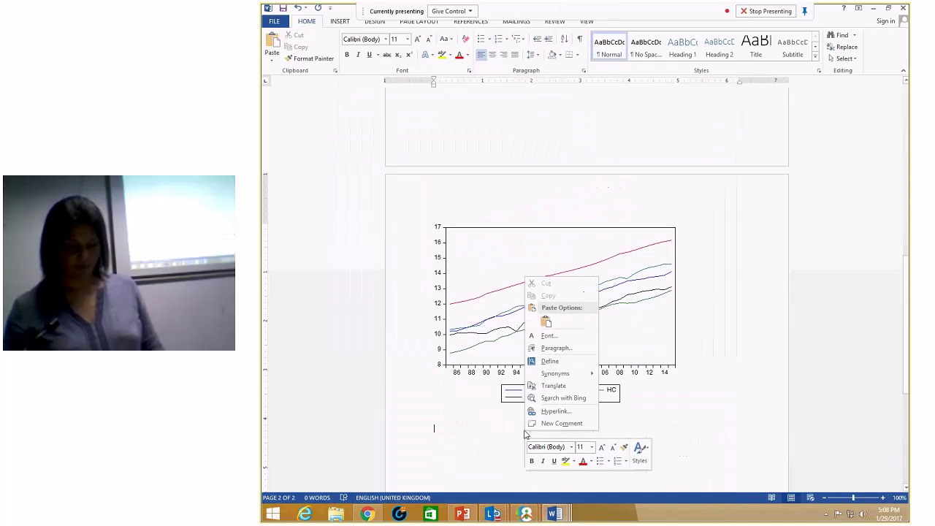
pyautogui.click(547, 324)
pyautogui.click(666, 174)
pyautogui.press('Delete')
pyautogui.scroll(-5, 593, 303)
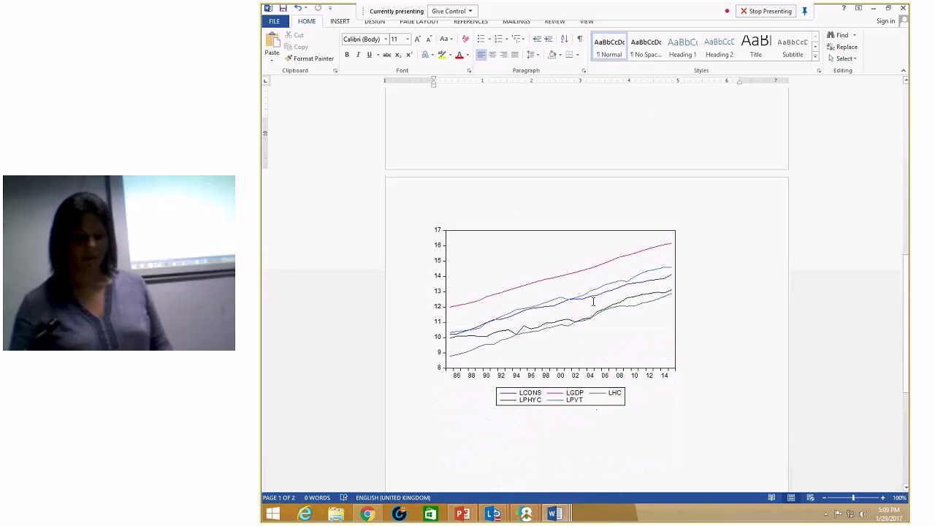
pyautogui.click(579, 317)
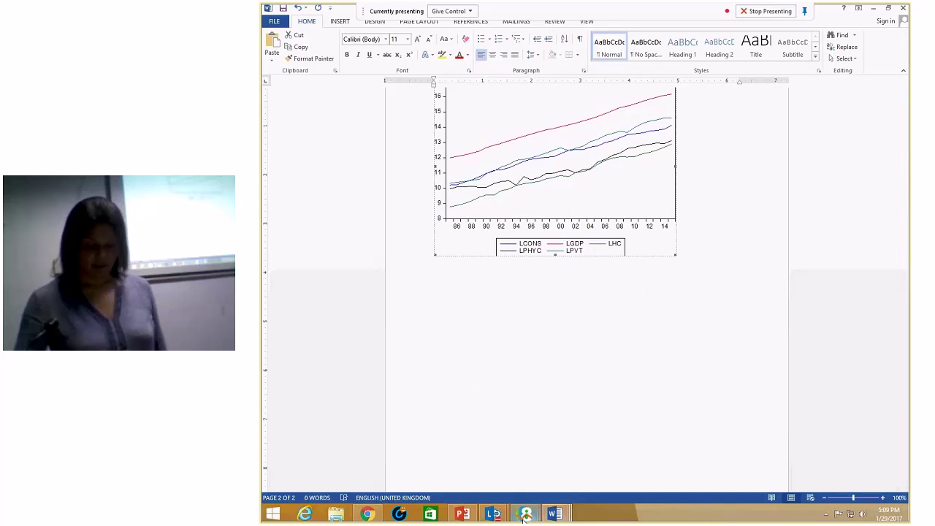
# Step: Switch back to EViews and close the untitled combined log-series graph, deleting it without naming or storing it
pyautogui.moveTo(528, 516)
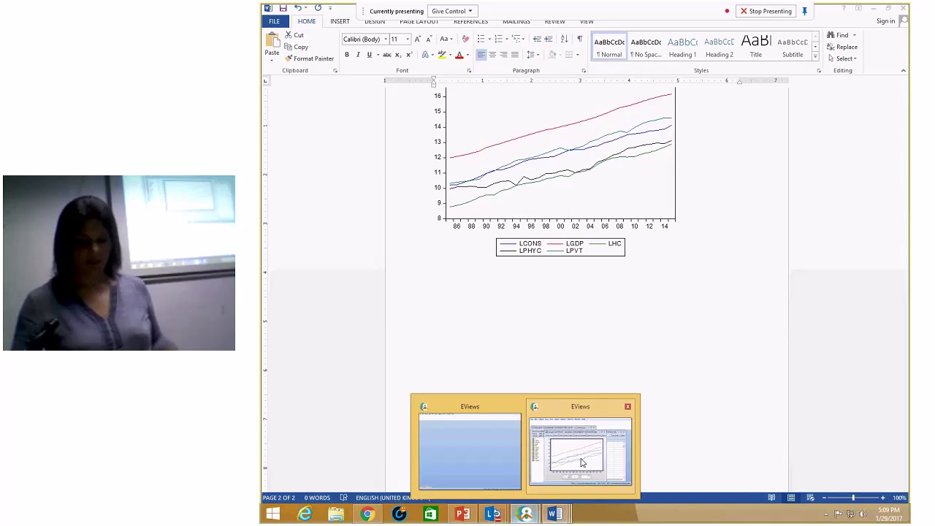
pyautogui.click(582, 464)
pyautogui.click(633, 144)
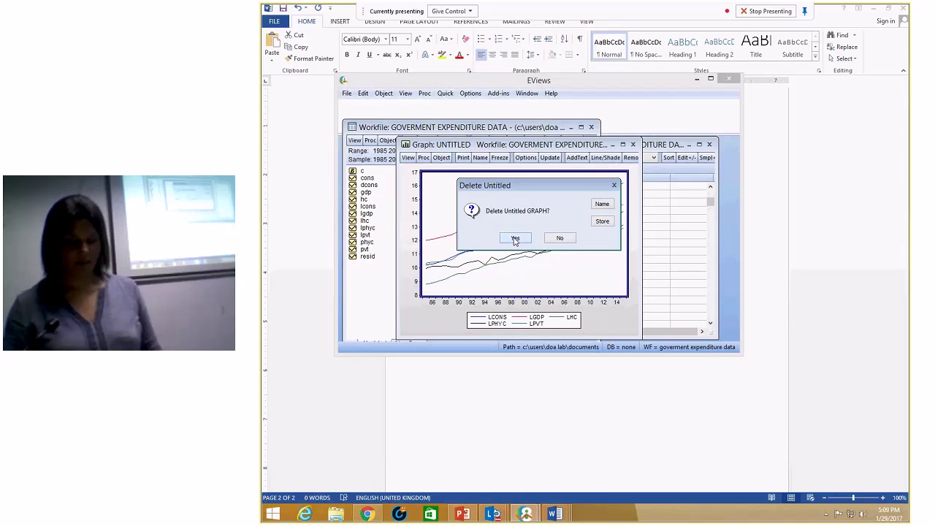
pyautogui.click(512, 237)
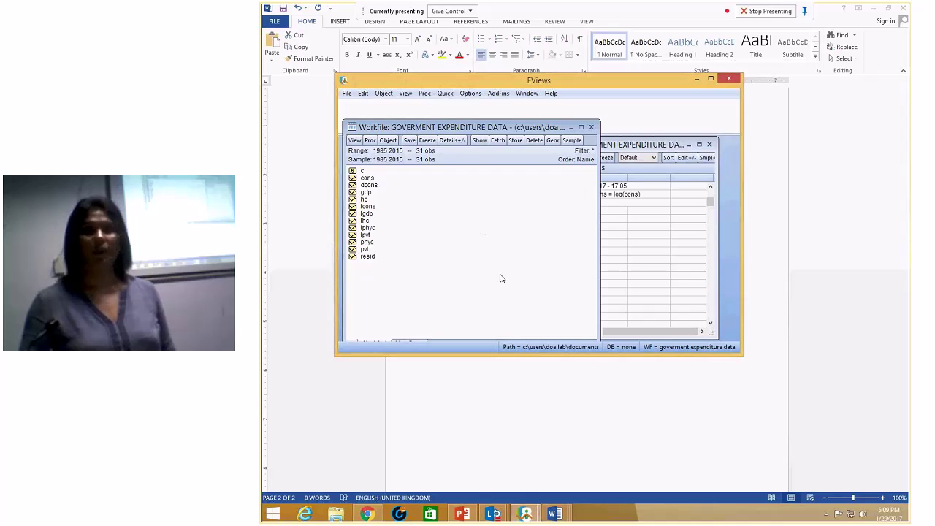
# Step: Generate the correlogram of the lgdp series in levels with 16 lags
pyautogui.click(470, 94)
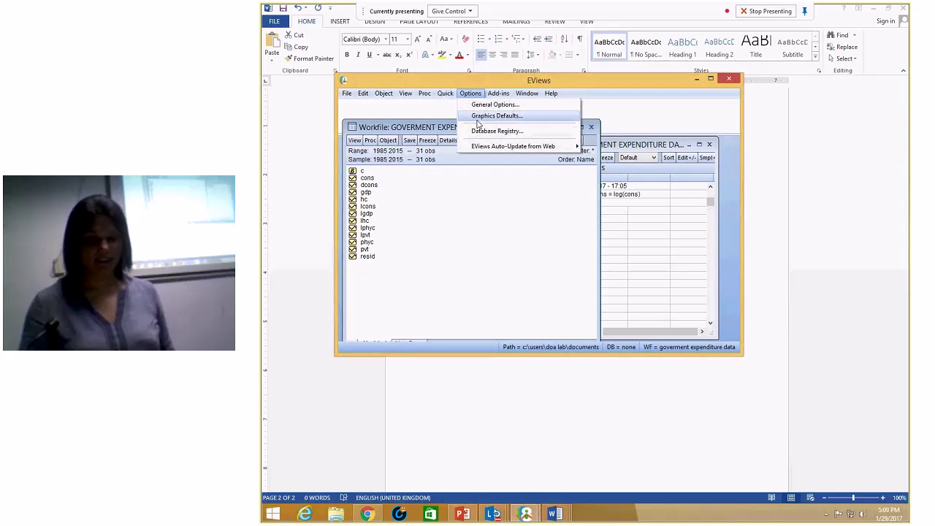
pyautogui.moveTo(442, 97)
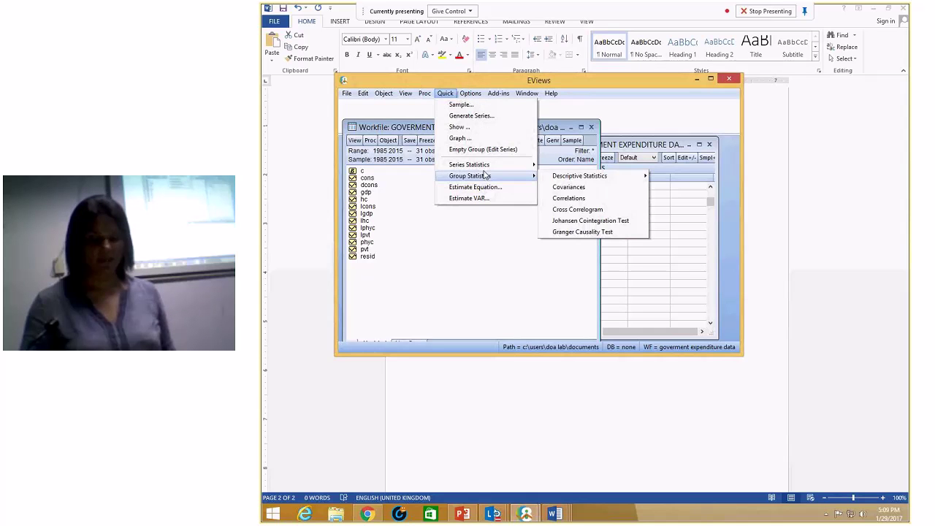
pyautogui.moveTo(484, 168)
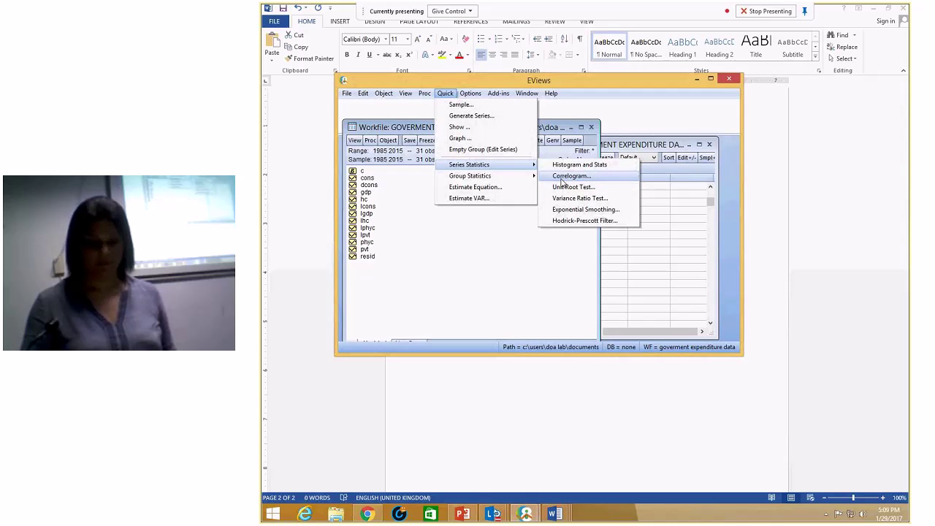
pyautogui.click(562, 179)
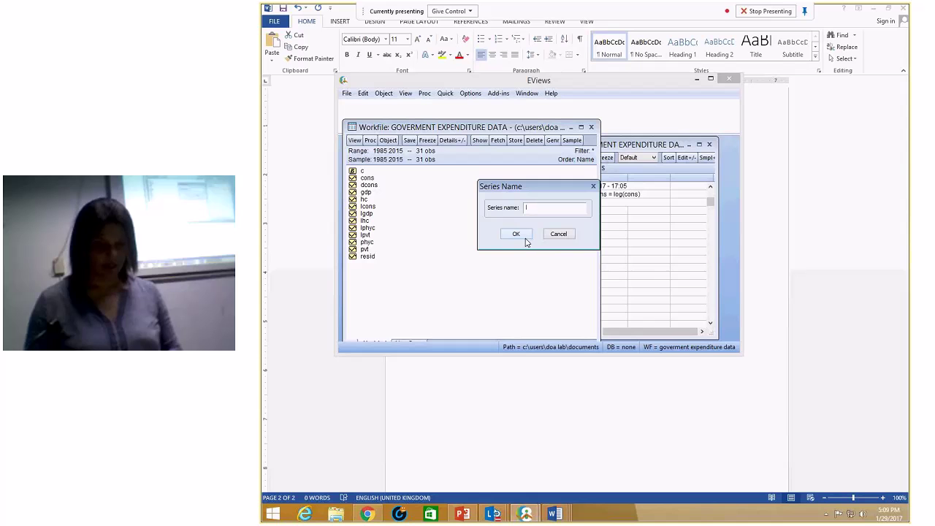
pyautogui.write('lgd')
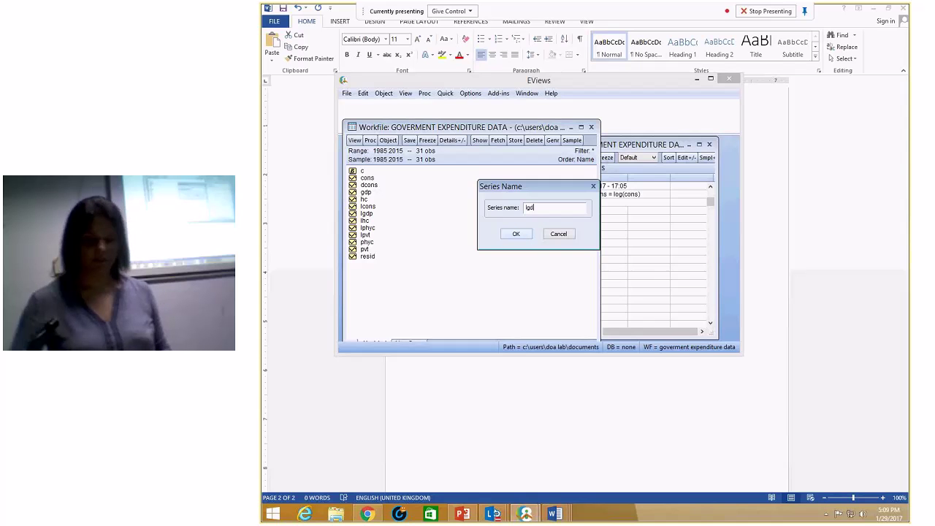
pyautogui.click(516, 234)
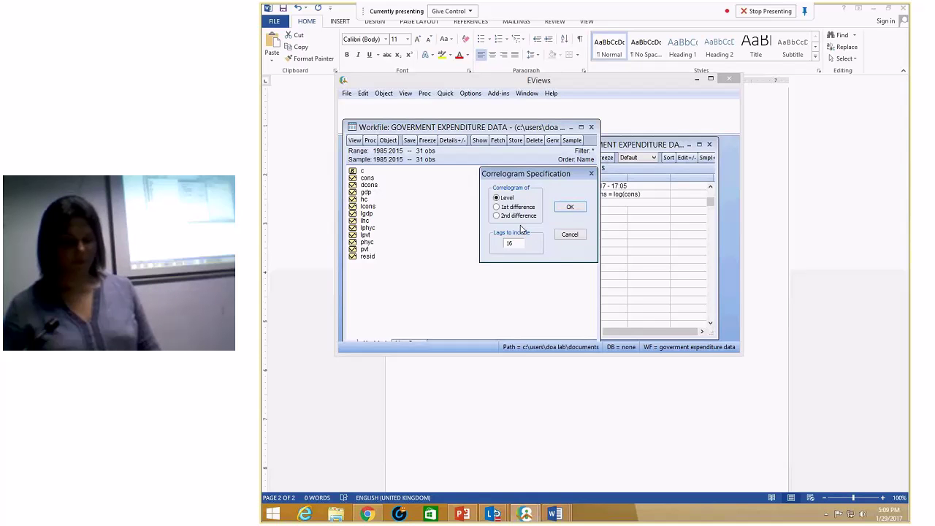
pyautogui.click(570, 208)
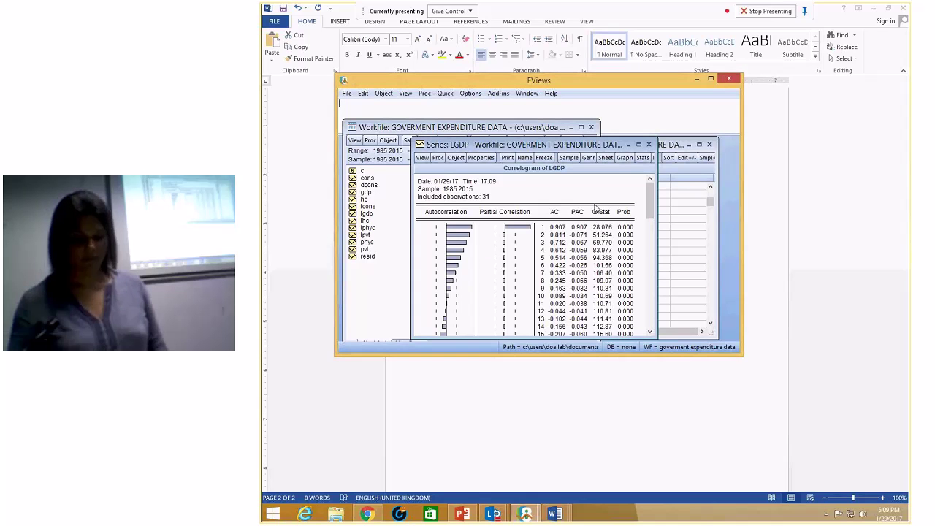
# Step: Examine the autocorrelation values in the LGDP correlogram through lag 16, and close the series window
pyautogui.moveTo(648, 222); pyautogui.dragTo(634, 265)
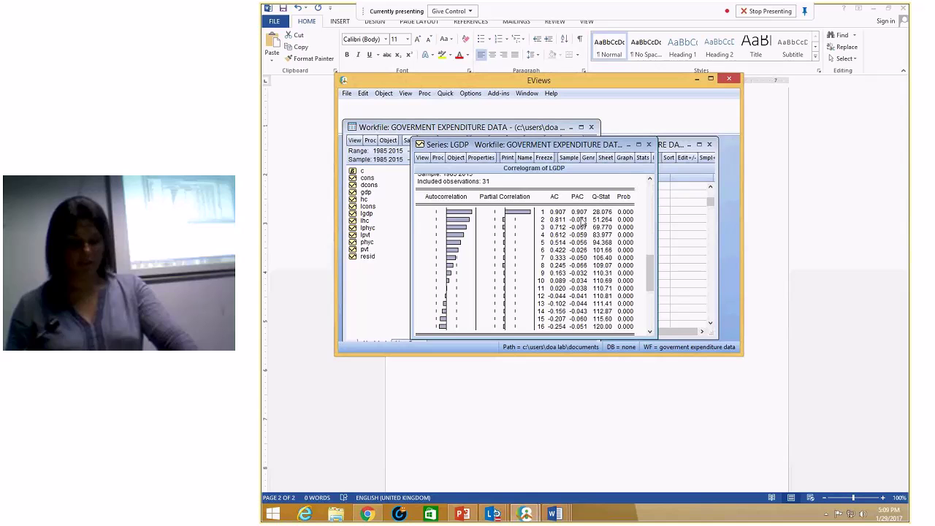
pyautogui.scroll(-1, 585, 224)
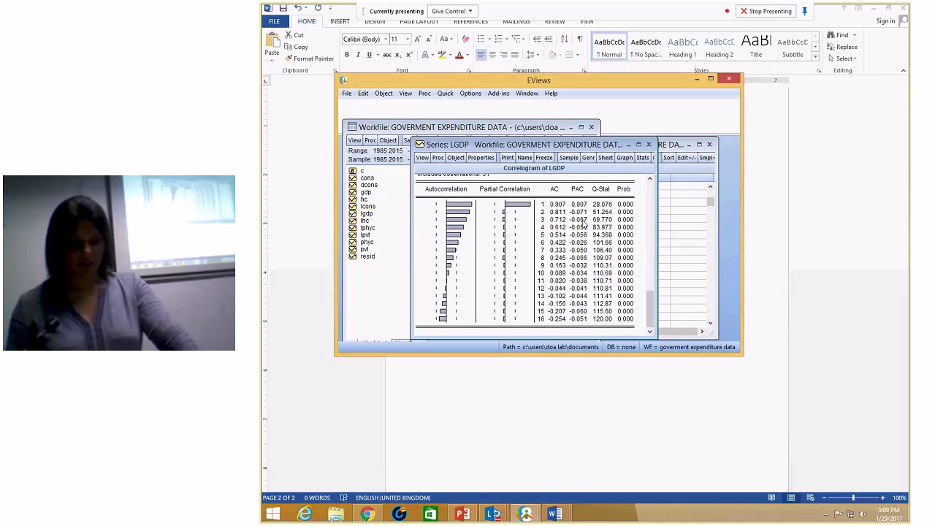
pyautogui.scroll(1, 584, 225)
pyautogui.scroll(-1, 583, 227)
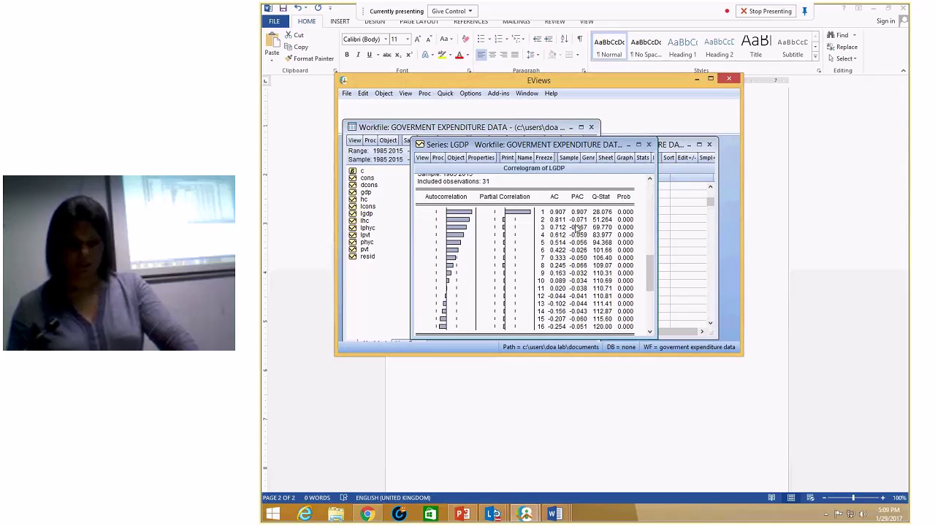
pyautogui.click(562, 297)
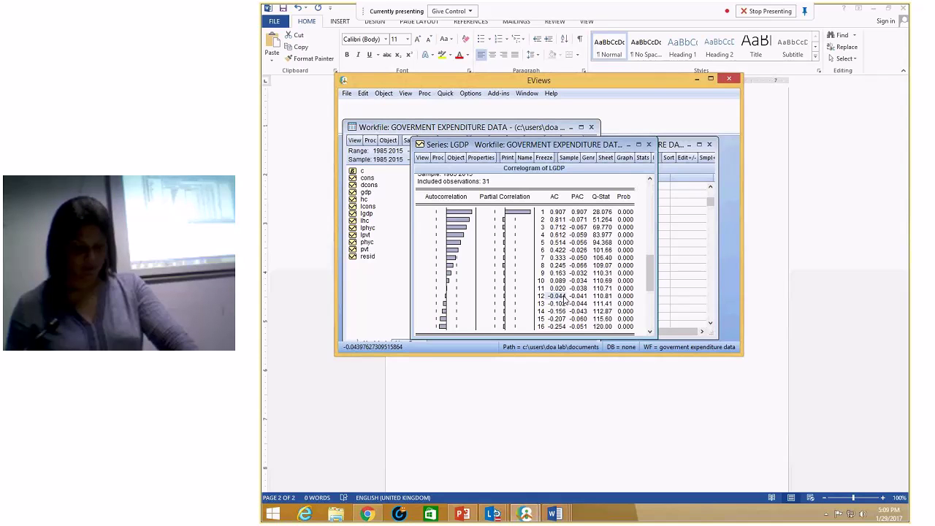
pyautogui.click(564, 305)
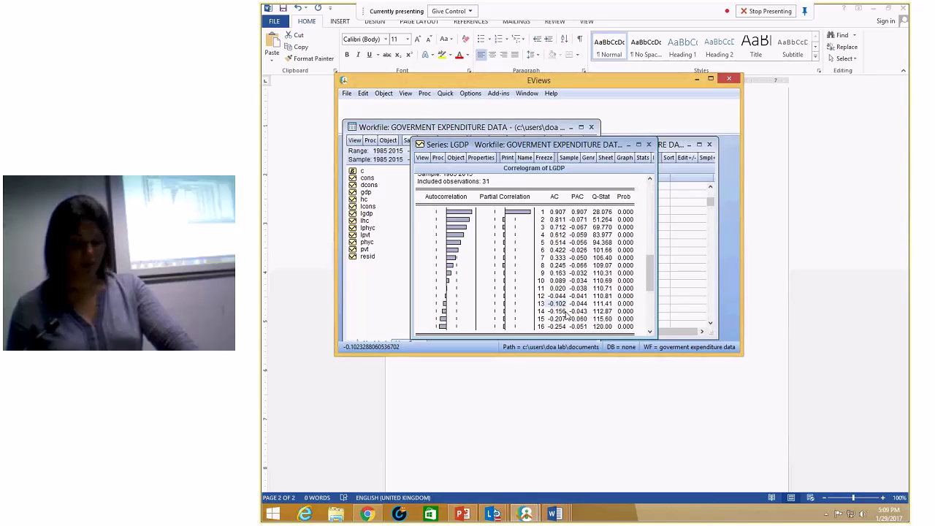
pyautogui.click(564, 312)
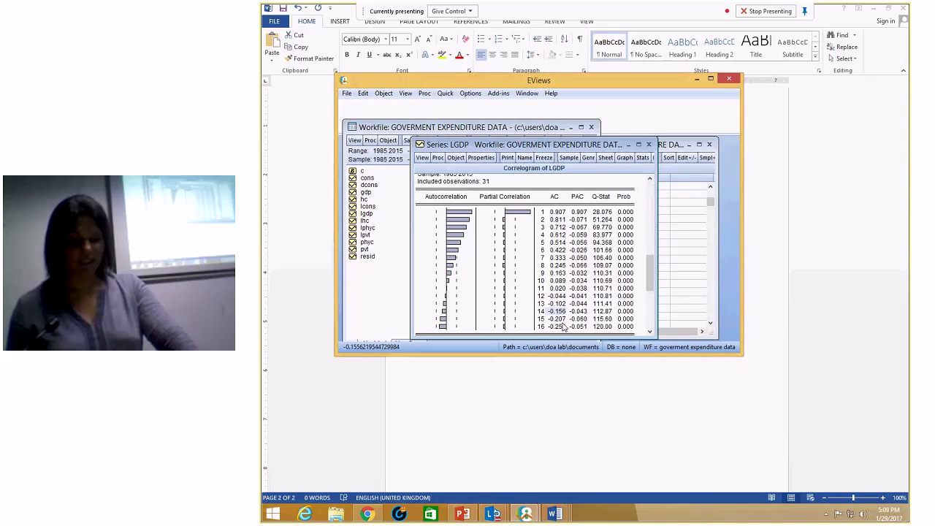
pyautogui.click(564, 327)
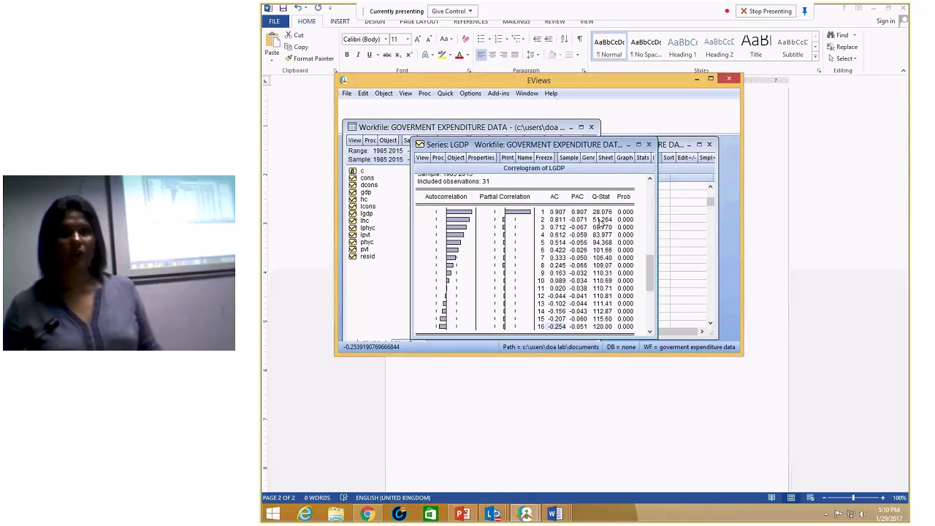
pyautogui.click(648, 144)
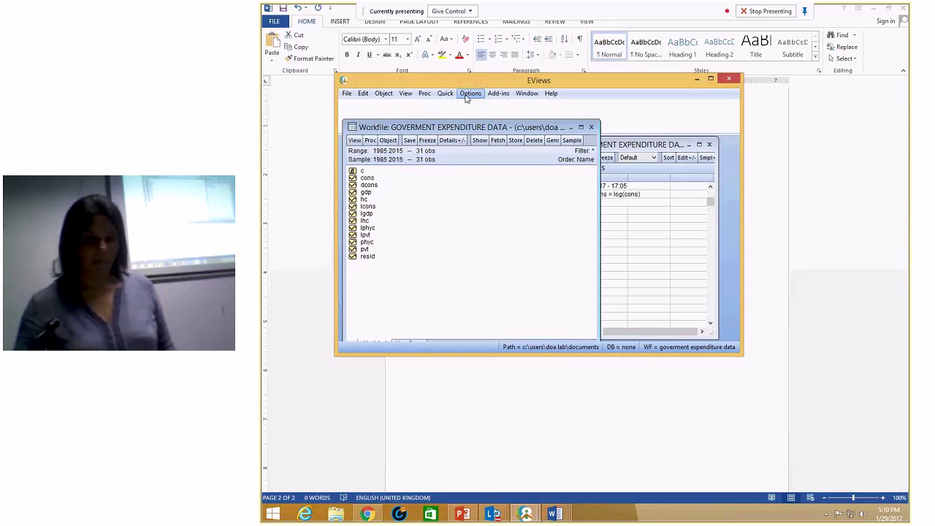
# Step: Generate the correlogram of the lhc series in levels with 16 lags
pyautogui.click(471, 94)
pyautogui.moveTo(442, 95)
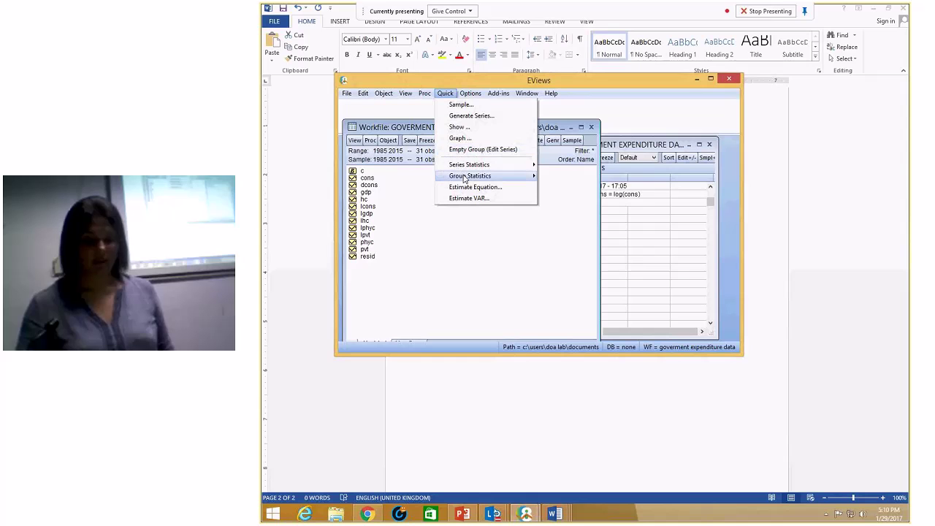
pyautogui.moveTo(465, 170)
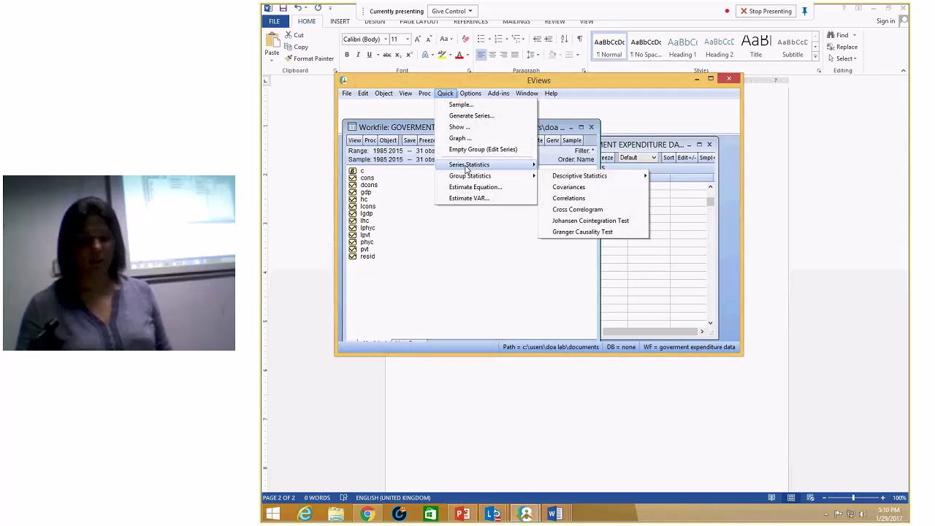
pyautogui.click(577, 165)
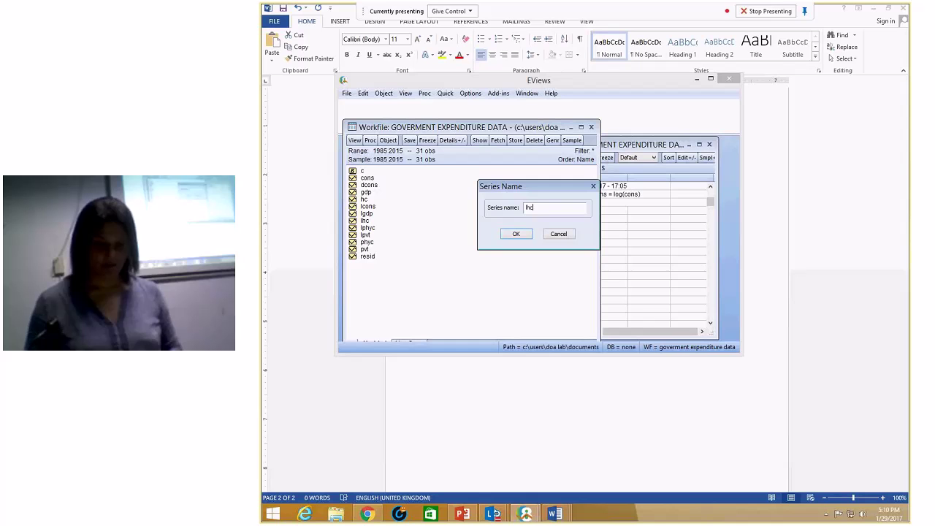
pyautogui.click(524, 240)
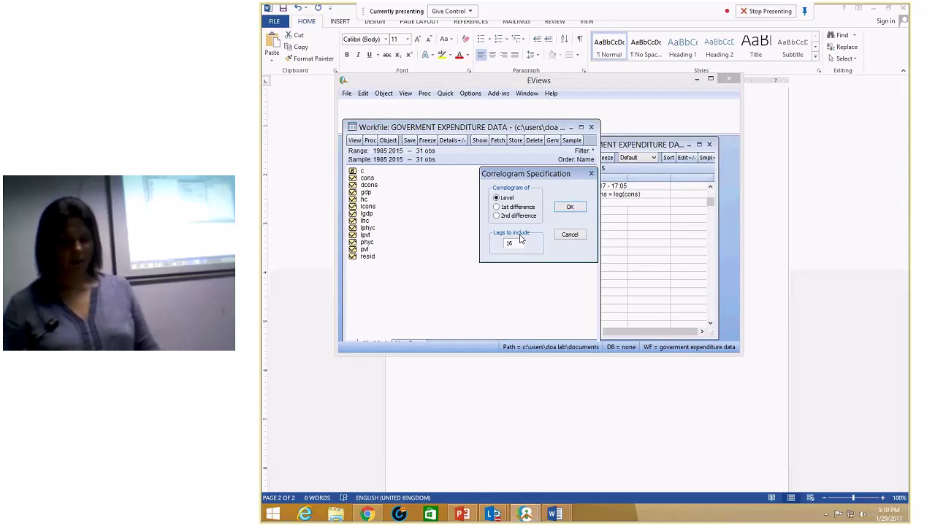
pyautogui.click(570, 209)
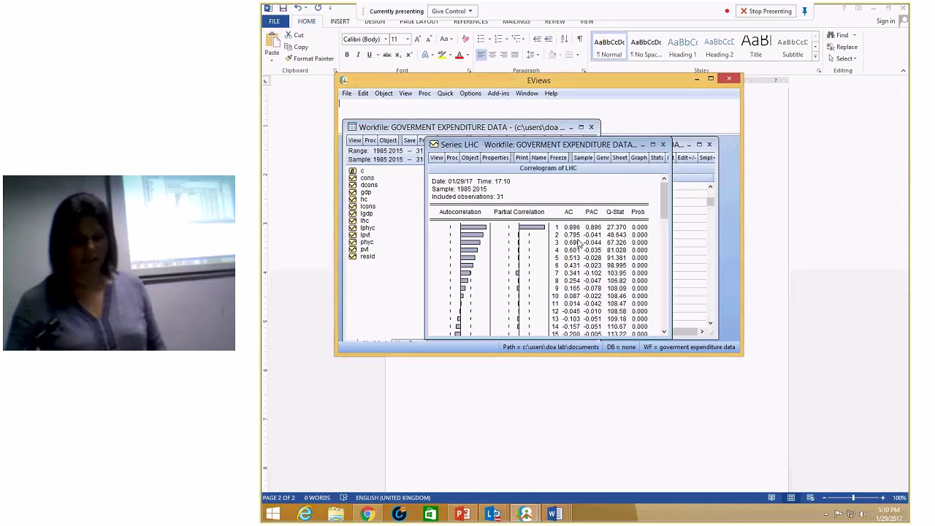
# Step: Examine how the autocorrelation values change across the 16 lags of the LHC correlogram, and close its window
pyautogui.scroll(-1, 577, 220)
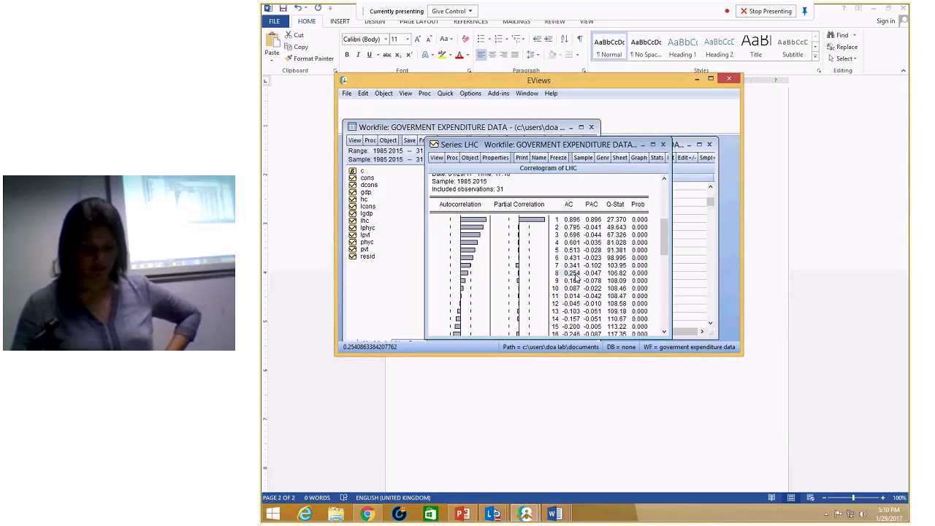
pyautogui.scroll(-1, 576, 278)
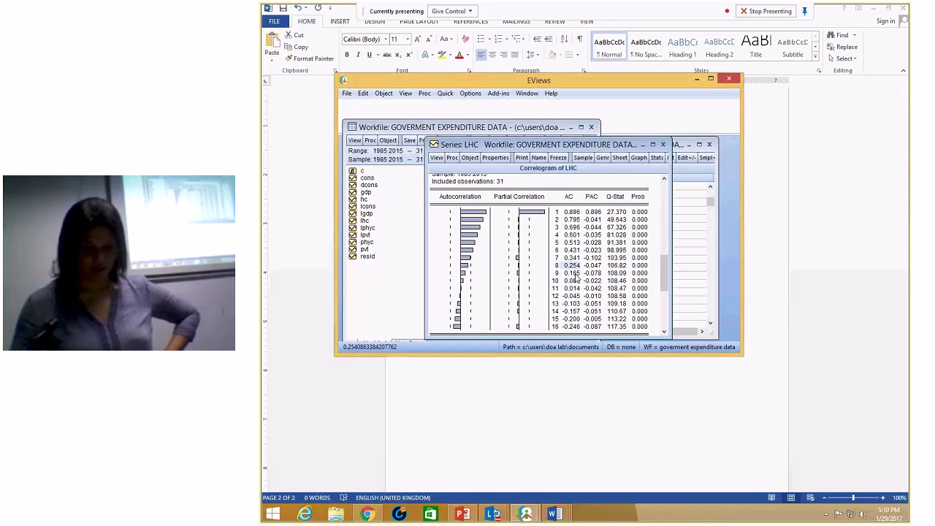
pyautogui.click(572, 327)
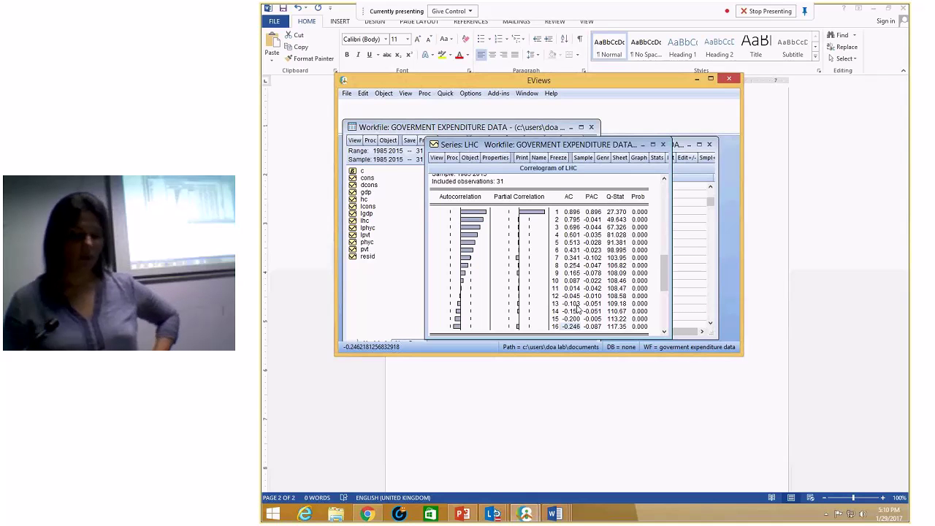
pyautogui.click(579, 214)
pyautogui.click(576, 228)
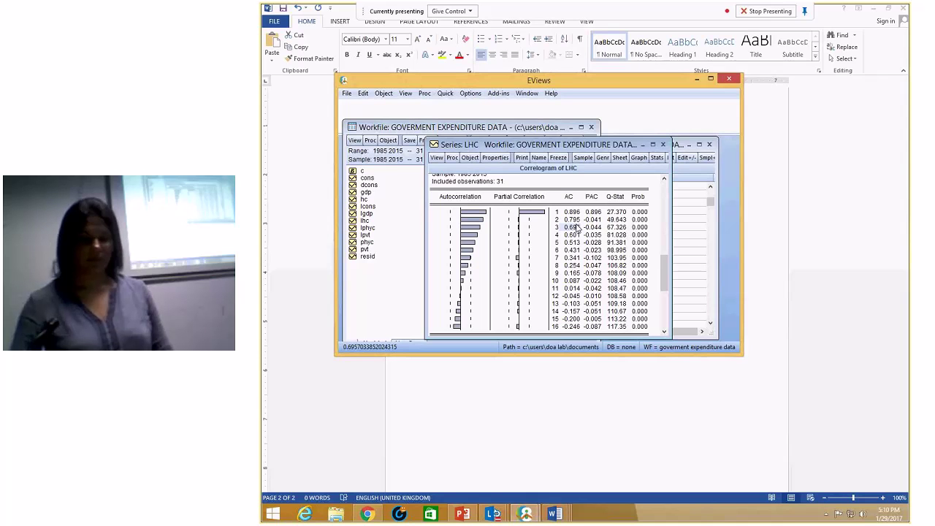
pyautogui.click(571, 250)
pyautogui.click(571, 258)
pyautogui.click(571, 288)
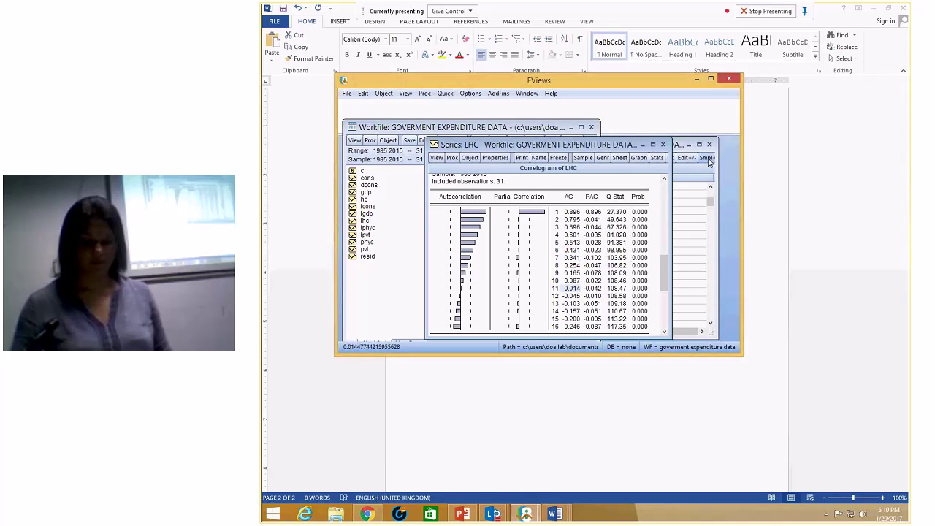
pyautogui.click(665, 145)
# Step: Close the LCONS series window and switch to the PowerPoint presentation
pyautogui.click(648, 259)
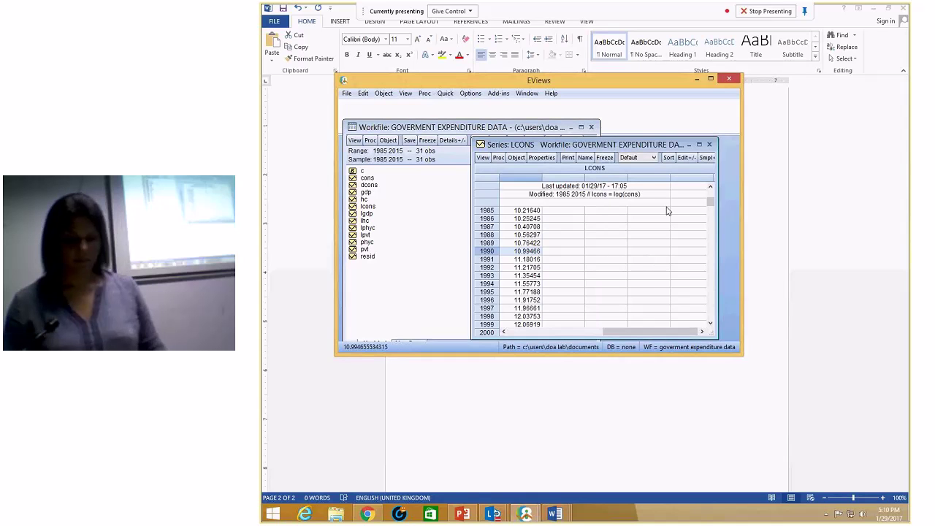
pyautogui.click(710, 145)
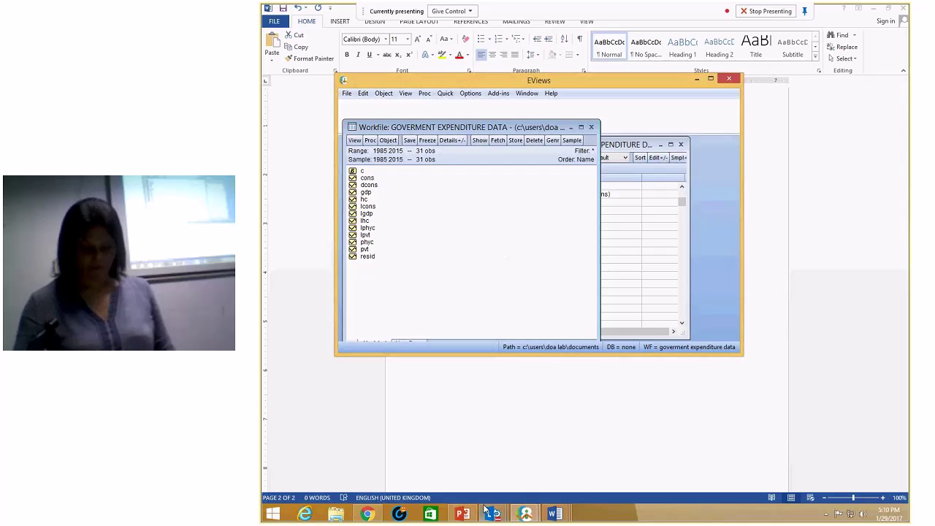
pyautogui.click(463, 514)
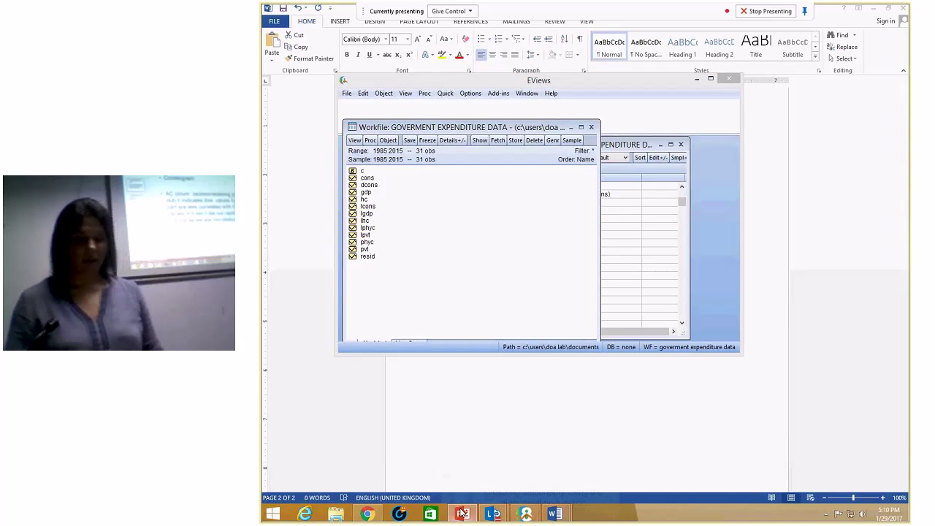
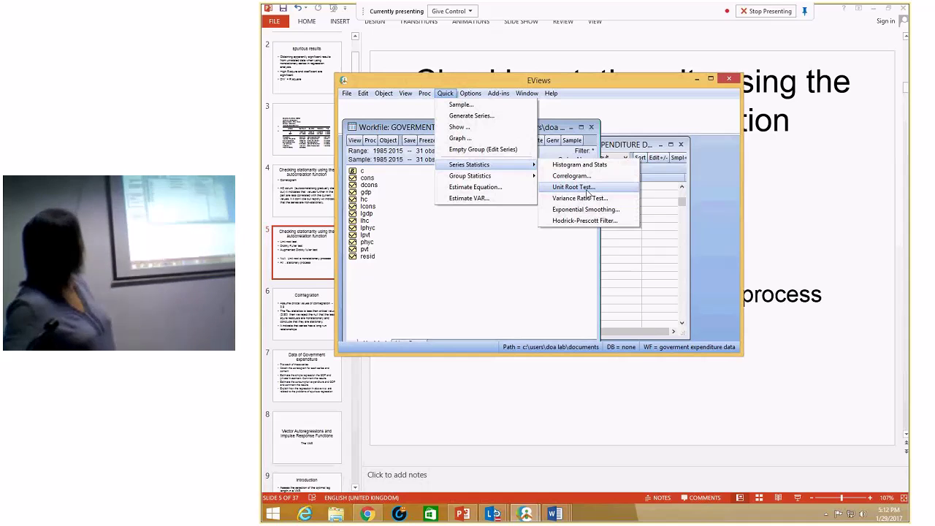
# Step: Run an Augmented Dickey-Fuller unit root test on lcons in level, including trend and intercept, with automatic Schwarz lag selection
pyautogui.click(588, 191)
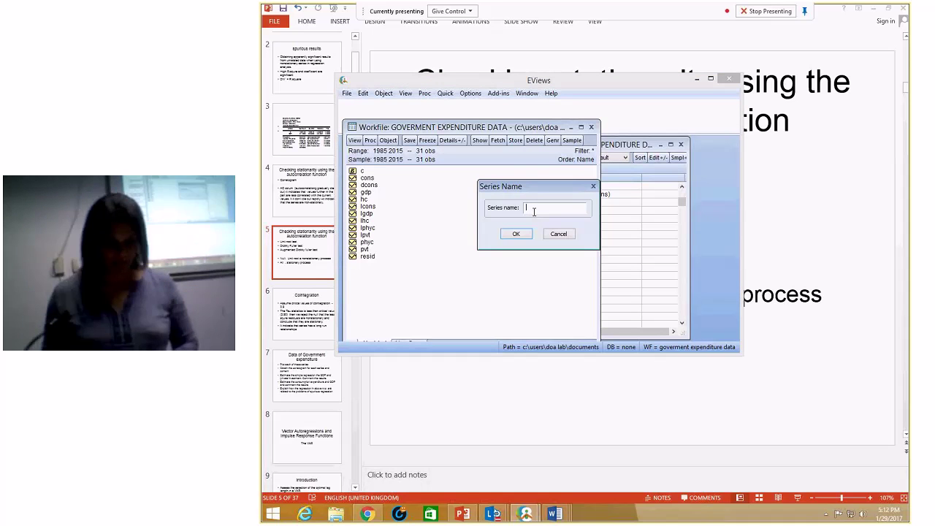
pyautogui.write('lcons')
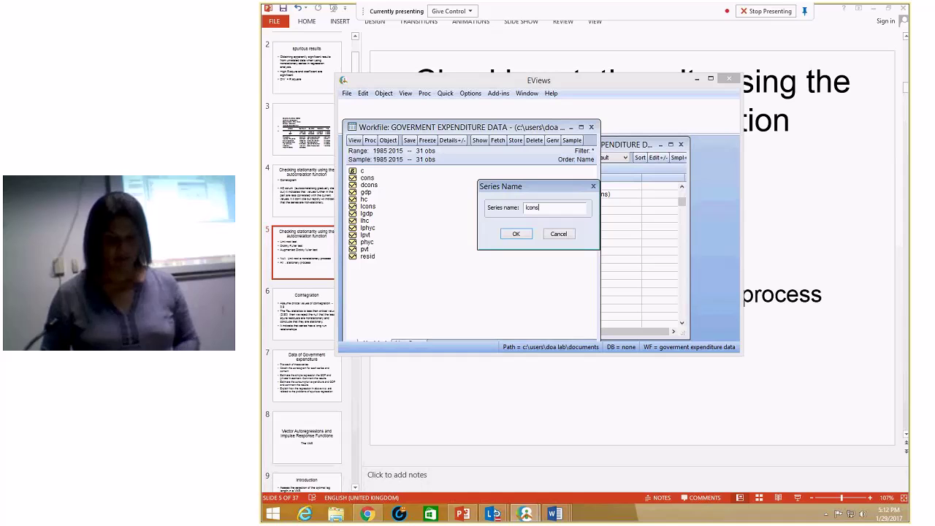
pyautogui.click(519, 239)
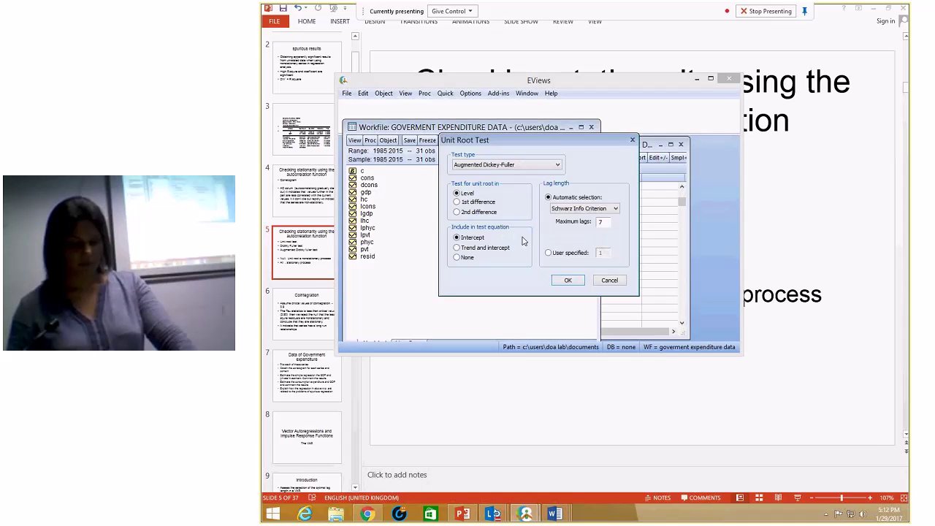
pyautogui.click(560, 167)
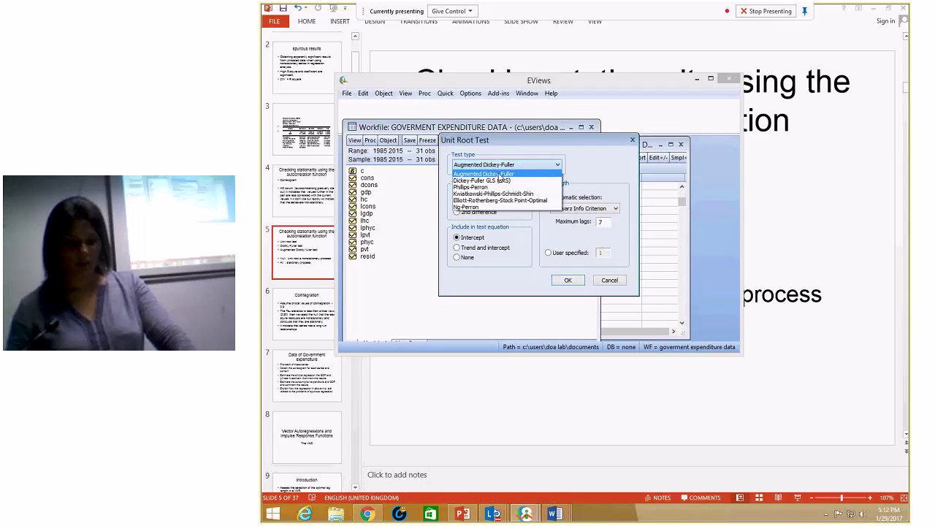
pyautogui.click(499, 174)
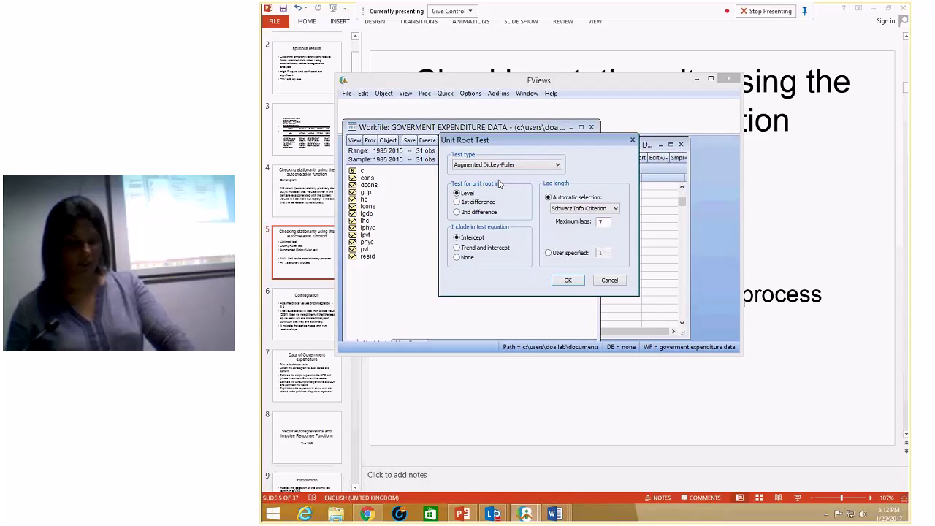
pyautogui.click(456, 249)
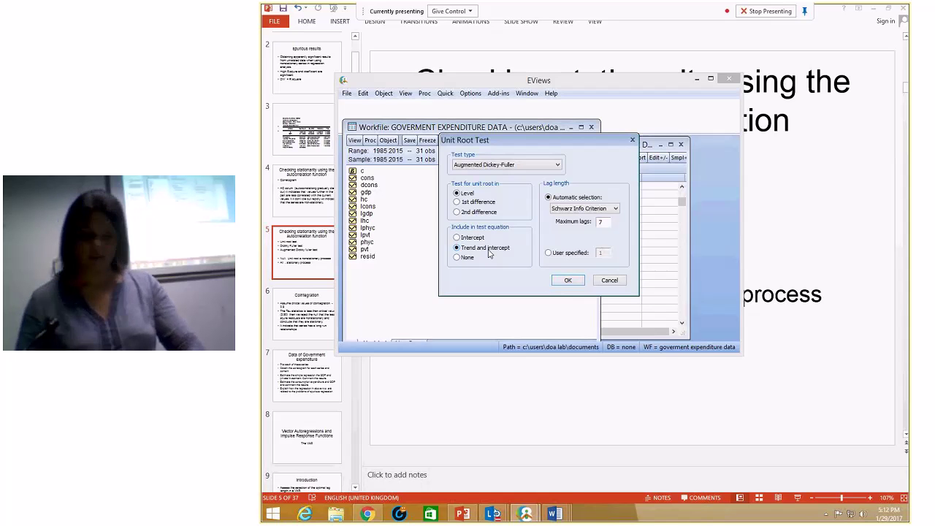
pyautogui.click(569, 282)
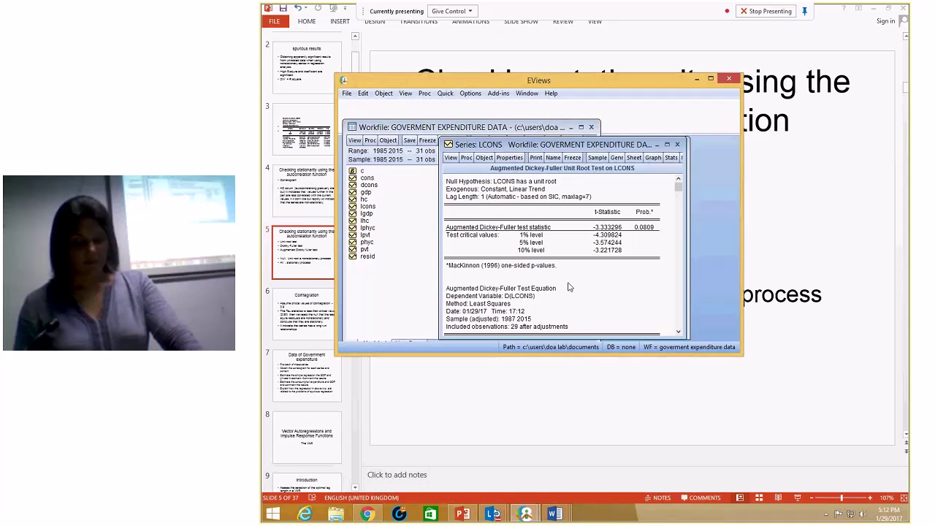
# Step: Copy the LCONS unit root test summary, from the null hypothesis through the MacKinnon note, with numbers formatted as in the table
pyautogui.moveTo(447, 188); pyautogui.dragTo(584, 202)
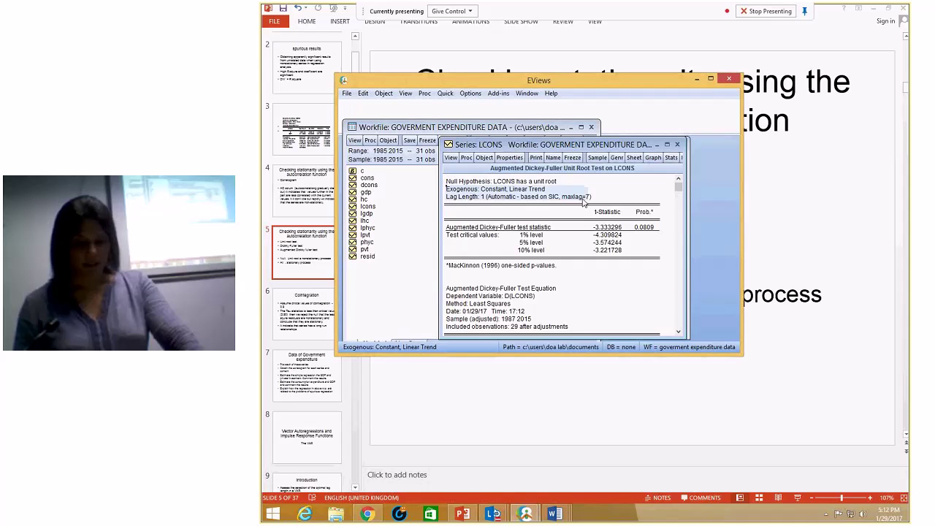
pyautogui.click(461, 181)
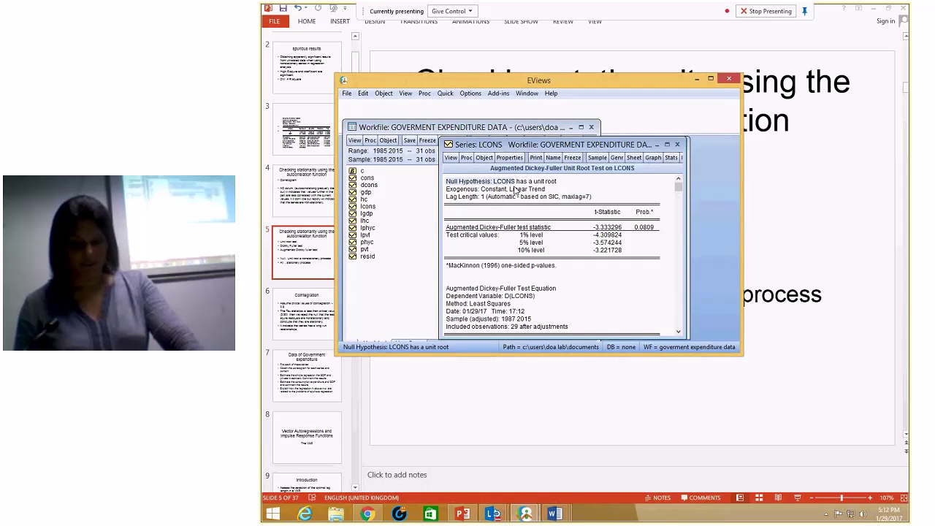
pyautogui.moveTo(515, 190); pyautogui.dragTo(571, 265)
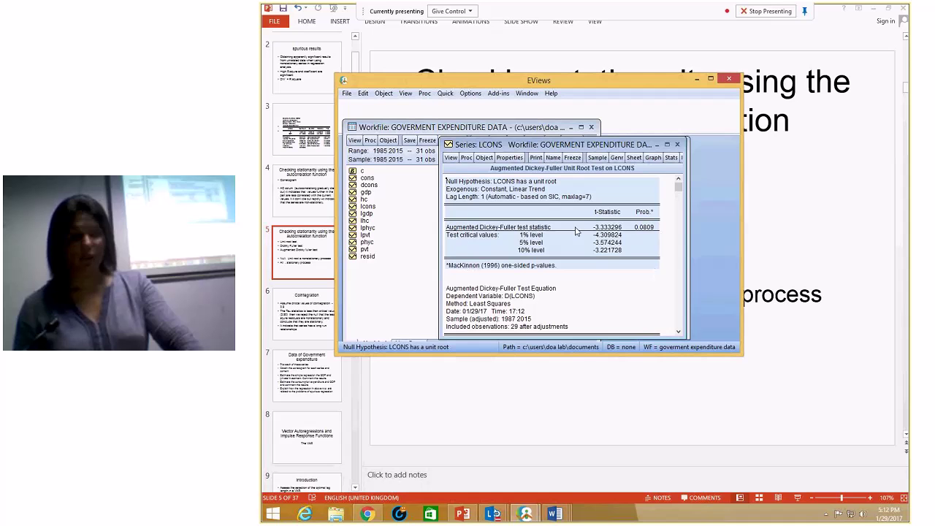
pyautogui.rightClick(563, 220)
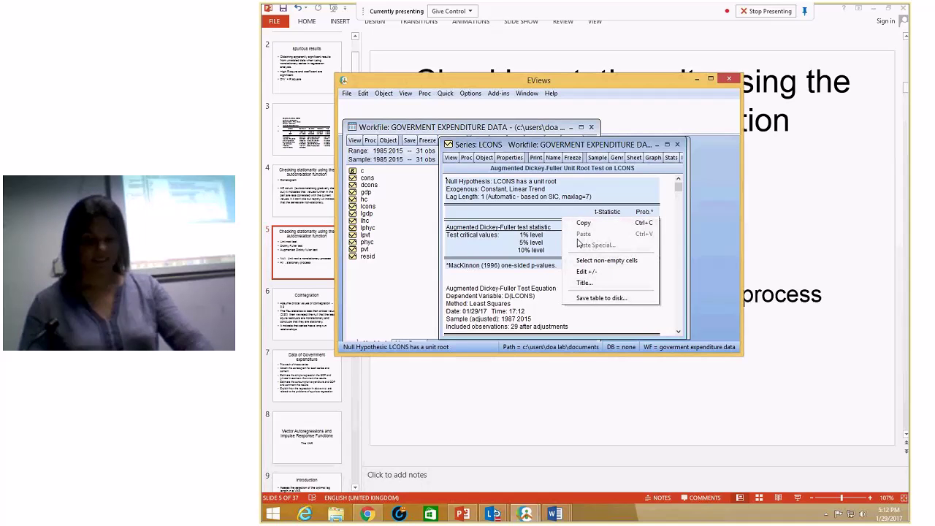
pyautogui.click(567, 221)
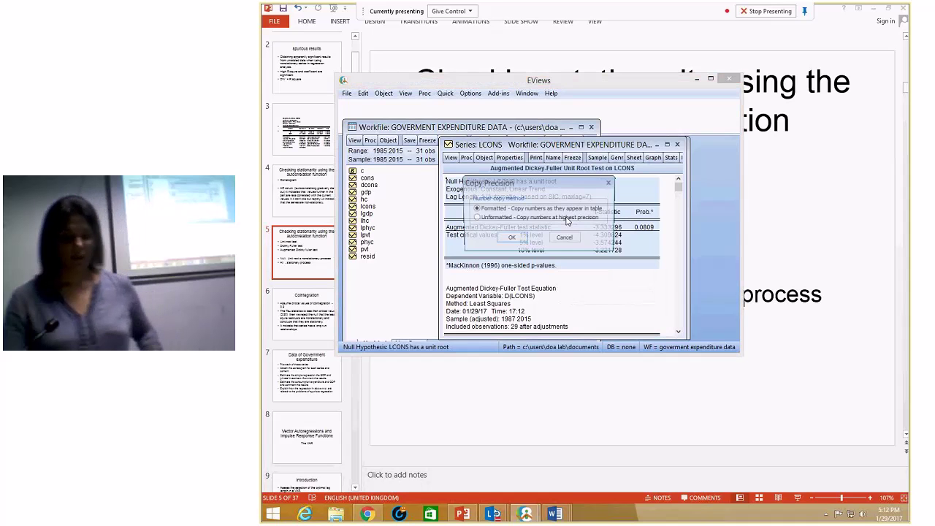
pyautogui.click(513, 237)
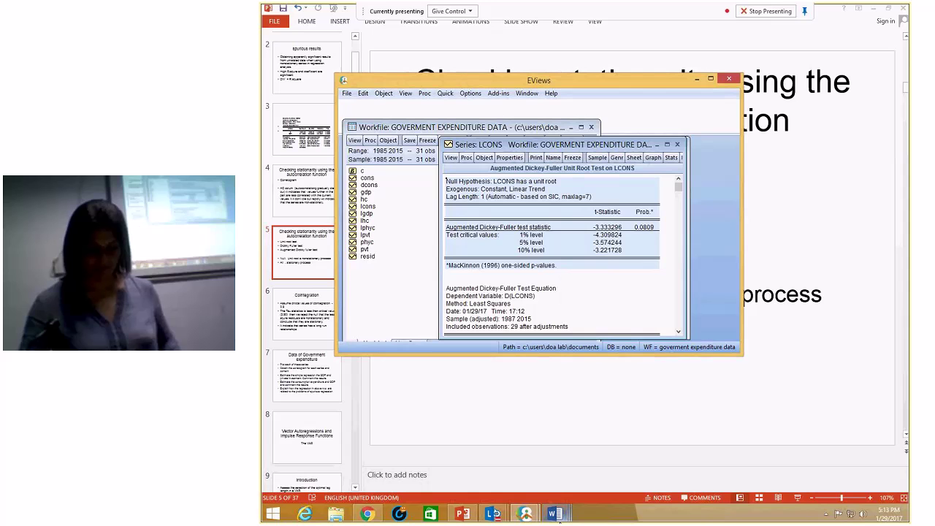
# Step: Switch to Document1 in Word and paste the LCONS test table below the combined line graph, keeping source formatting
pyautogui.click(558, 517)
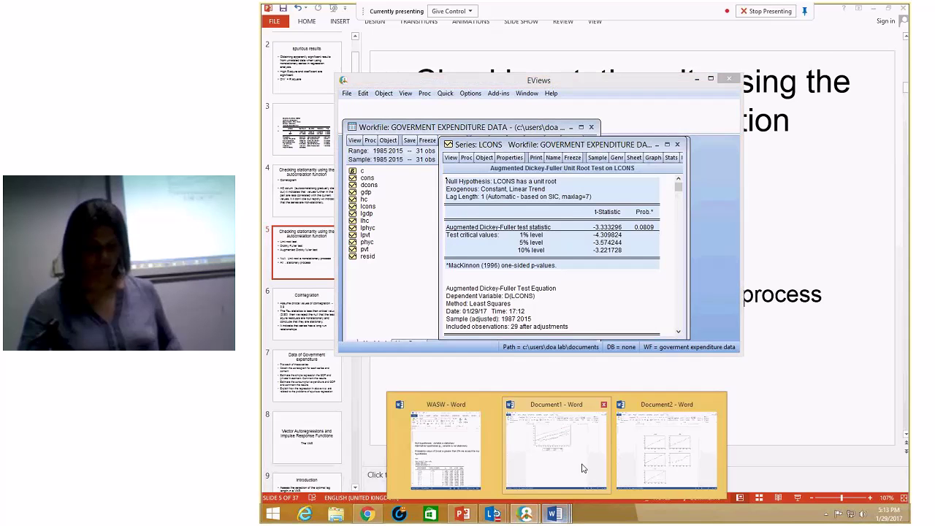
pyautogui.click(583, 468)
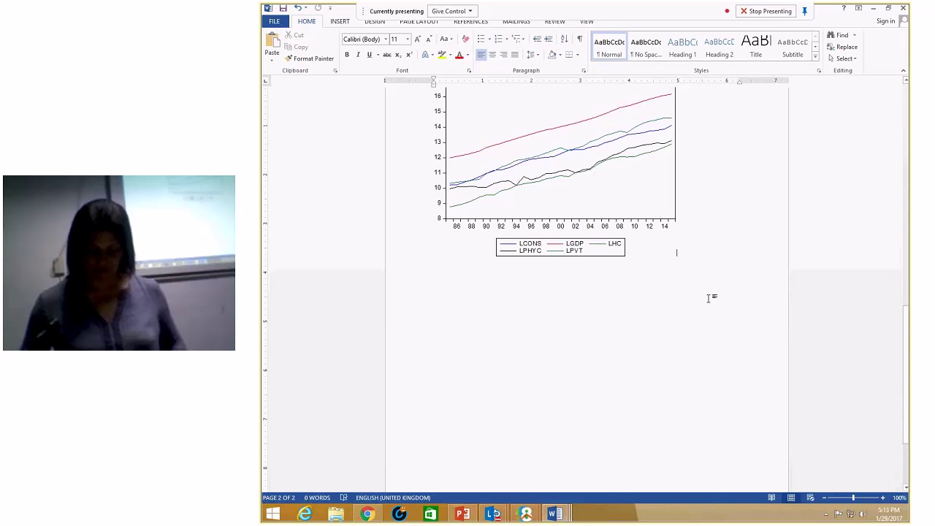
pyautogui.rightClick(612, 339)
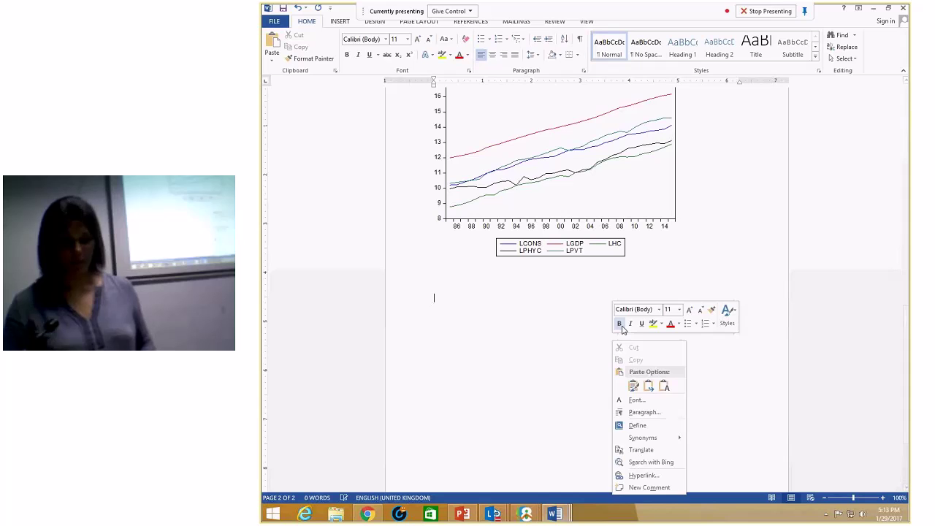
pyautogui.click(635, 387)
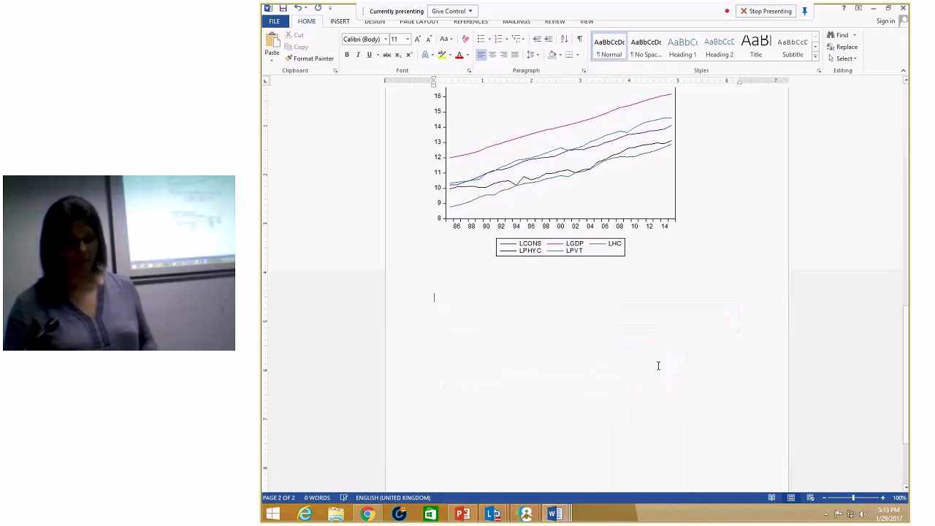
pyautogui.scroll(-3, 535, 216)
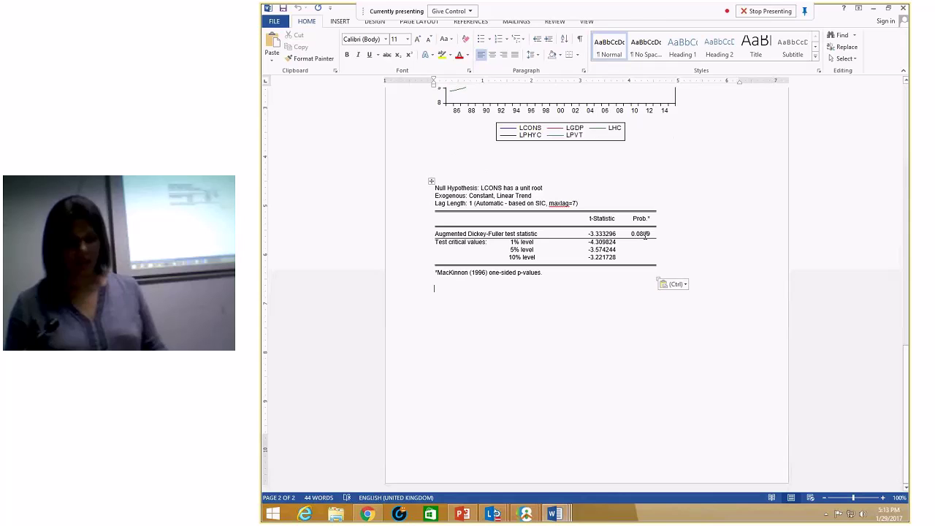
# Step: Examine the probability of the Augmented Dickey-Fuller statistic in the pasted LCONS level table
pyautogui.click(643, 236)
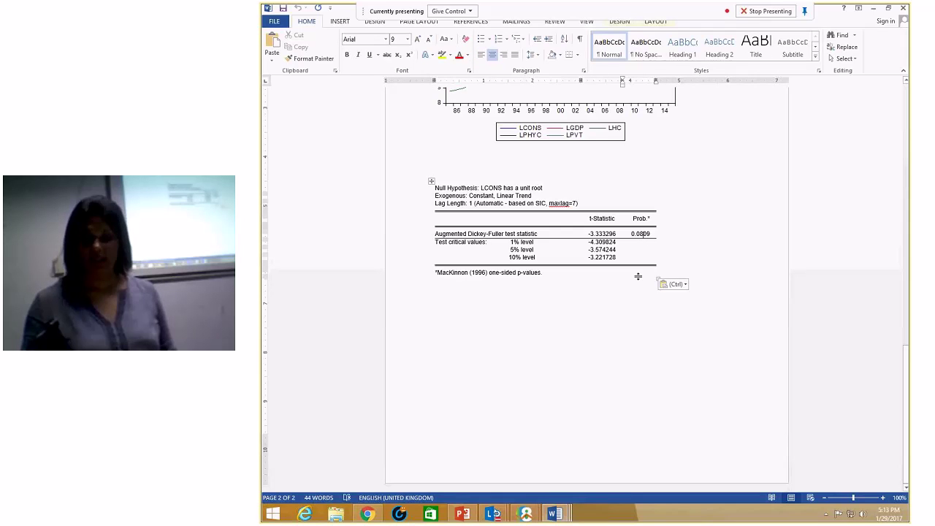
pyautogui.doubleClick(640, 234)
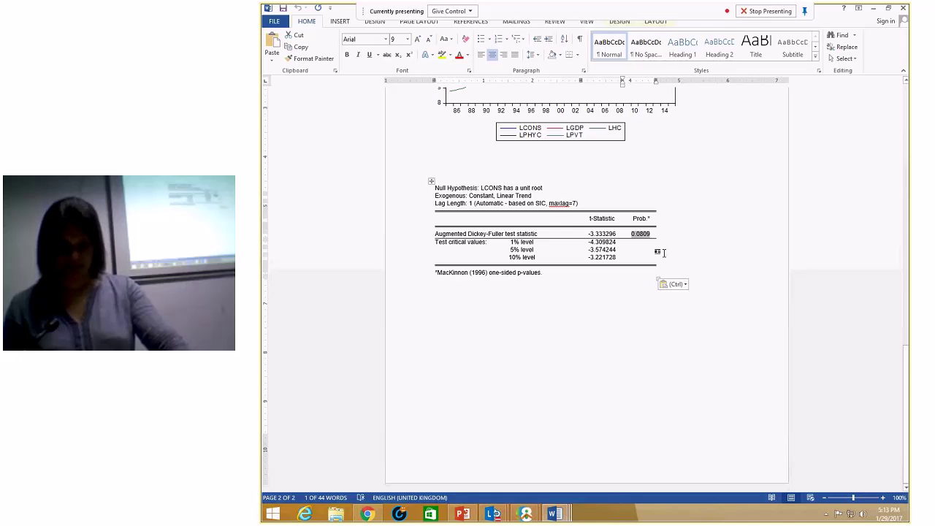
pyautogui.click(561, 316)
pyautogui.click(630, 234)
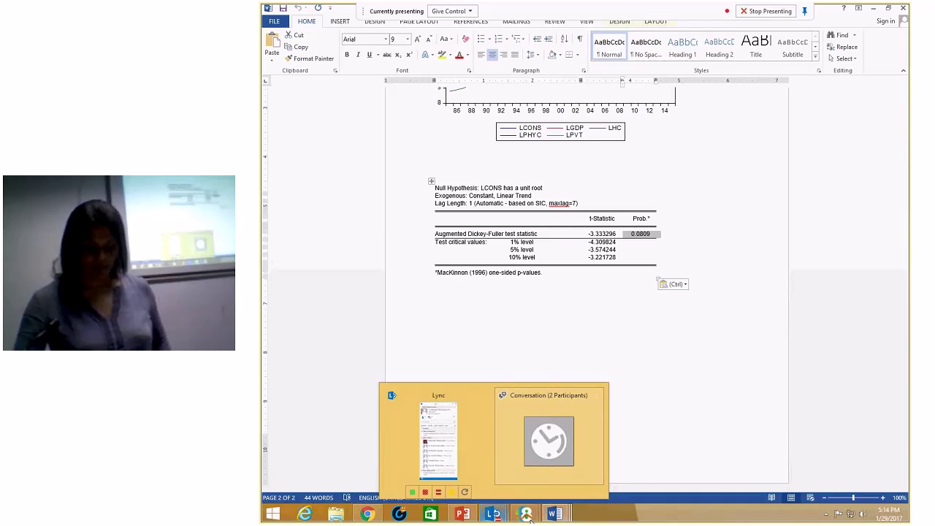
# Step: Switch back to EViews and run the Augmented Dickey-Fuller test on the 1st difference of LCONS with trend and intercept
pyautogui.moveTo(527, 517)
pyautogui.click(571, 447)
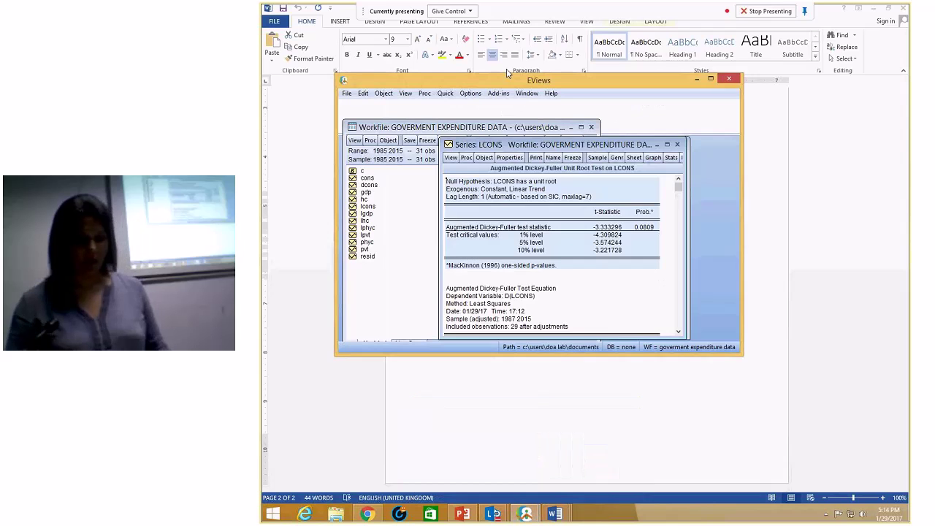
pyautogui.click(451, 157)
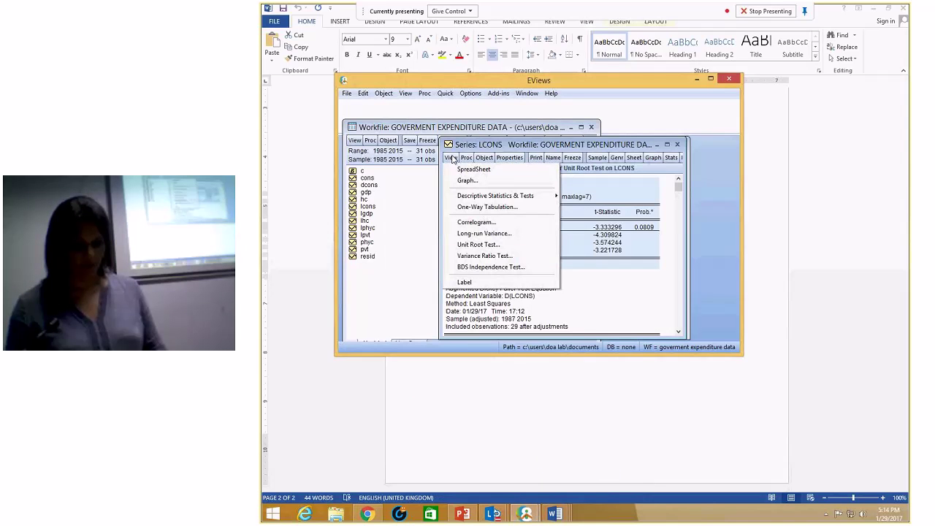
pyautogui.click(479, 244)
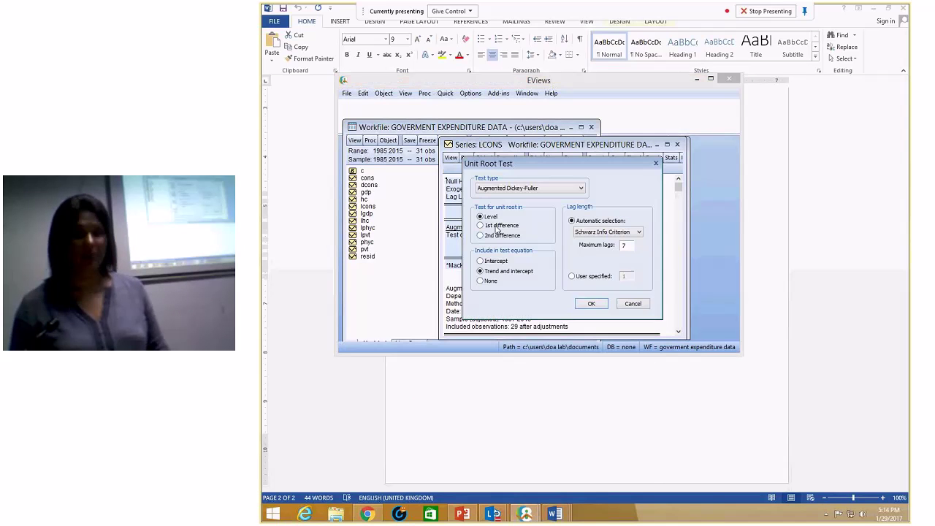
pyautogui.click(592, 305)
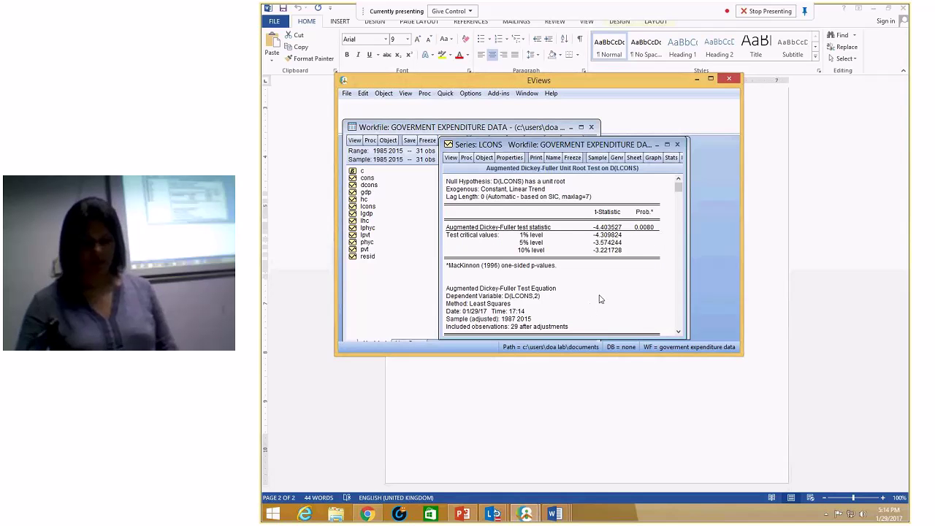
# Step: Copy the D(LCONS) unit root test summary through the MacKinnon note, with numbers formatted as in the table
pyautogui.moveTo(447, 181); pyautogui.dragTo(646, 271)
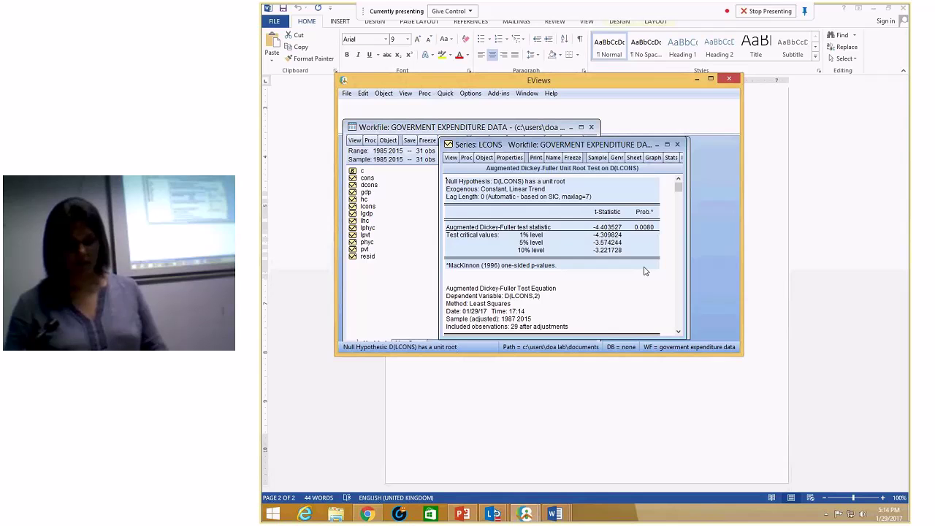
pyautogui.rightClick(592, 214)
pyautogui.click(614, 220)
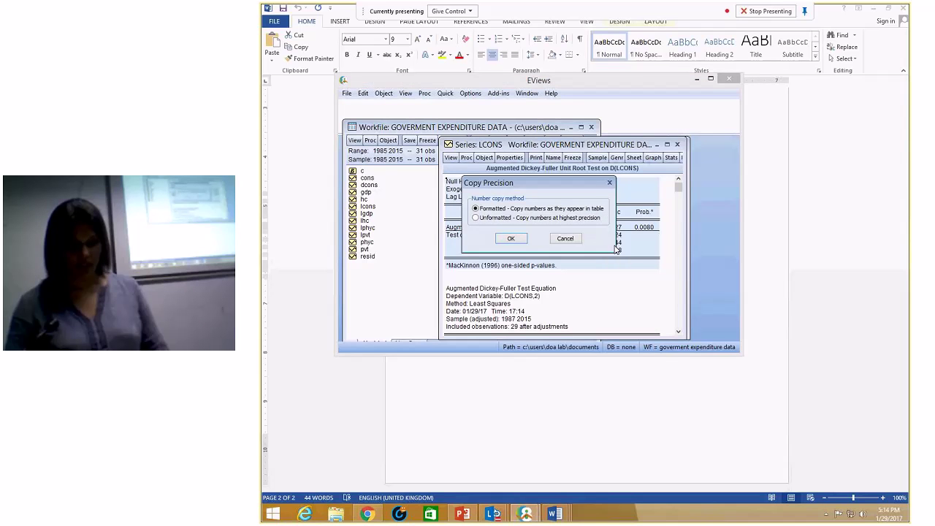
pyautogui.click(511, 243)
# Step: Paste the D(LCONS) test table below the LCONS level table in Word's Document1, and check its probability value
pyautogui.click(555, 514)
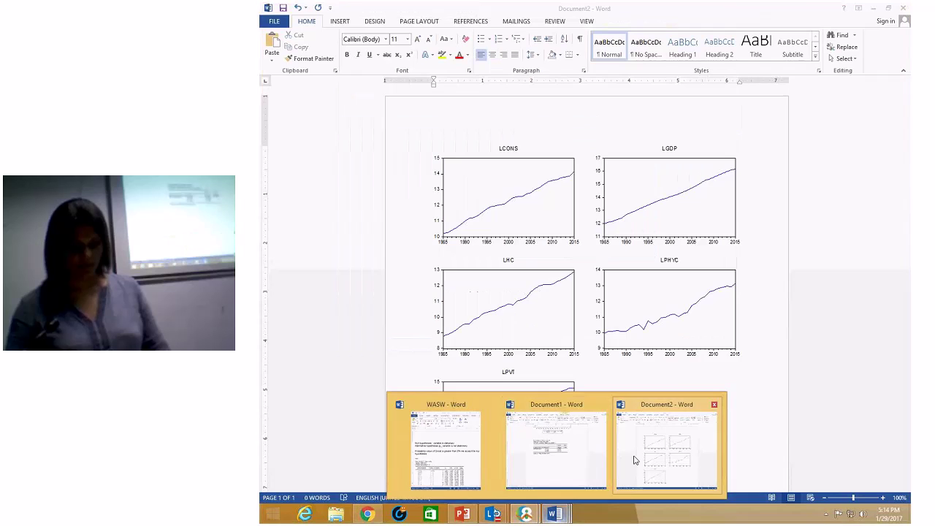
pyautogui.click(634, 461)
pyautogui.rightClick(493, 328)
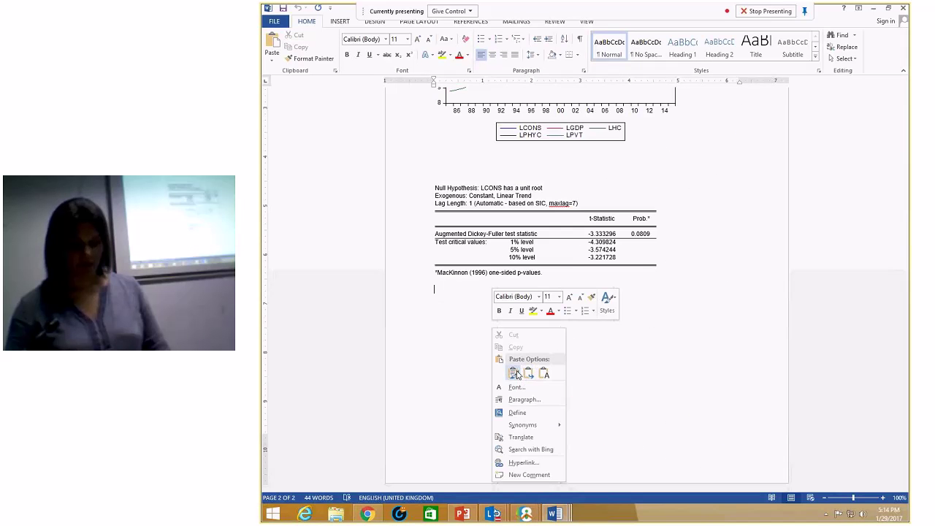
pyautogui.click(516, 376)
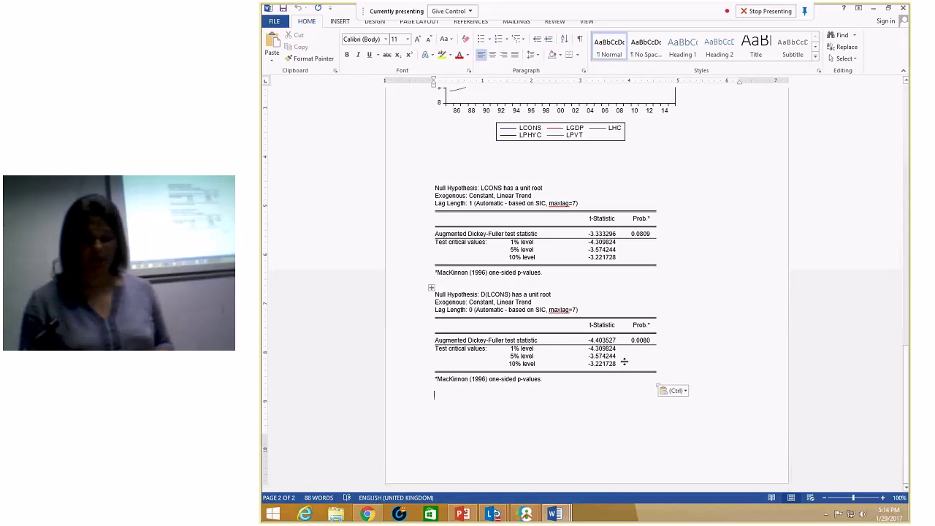
pyautogui.doubleClick(642, 340)
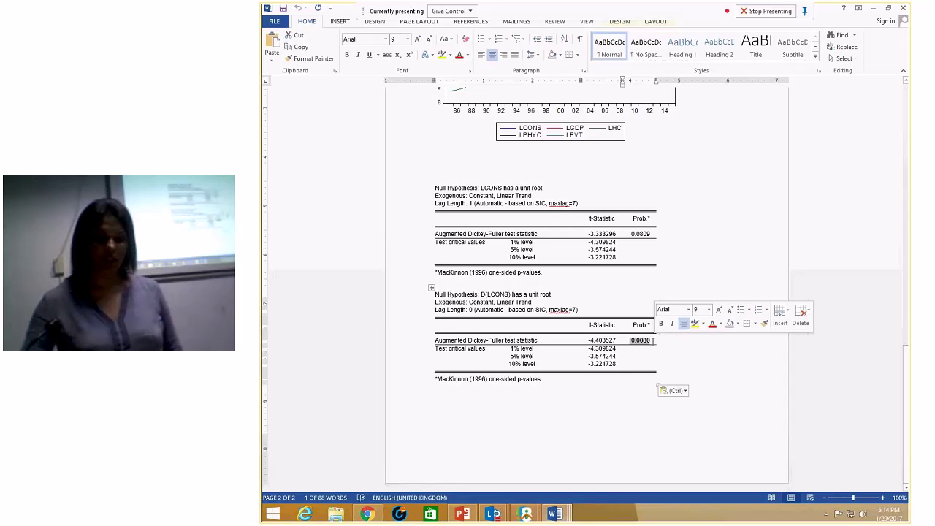
# Step: Start a note above the LCONS level test table in Document1 reading "Null: unit root- ser"
pyautogui.click(459, 168)
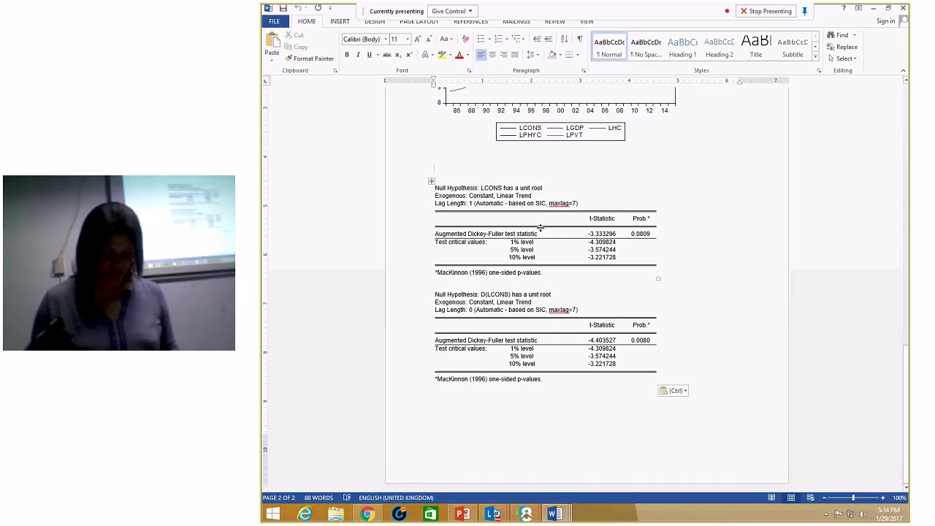
pyautogui.write('Null:')
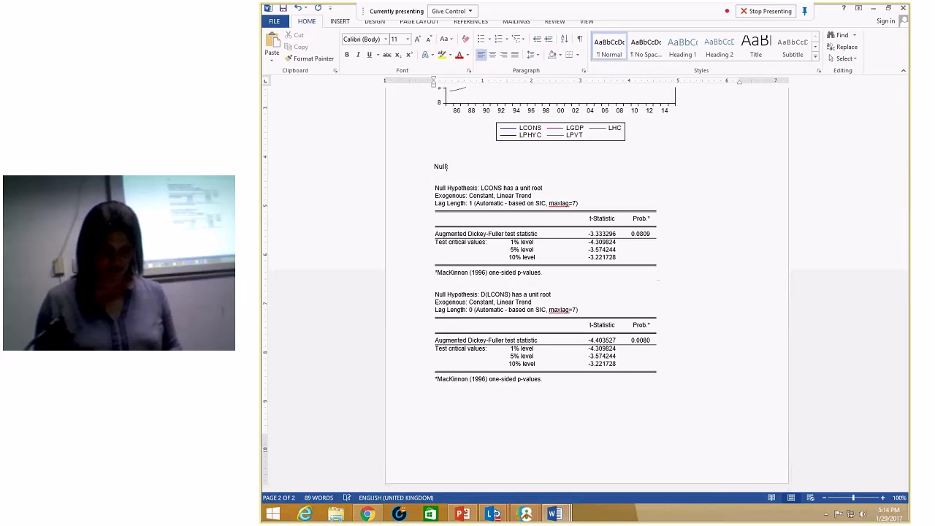
pyautogui.write(' unito')
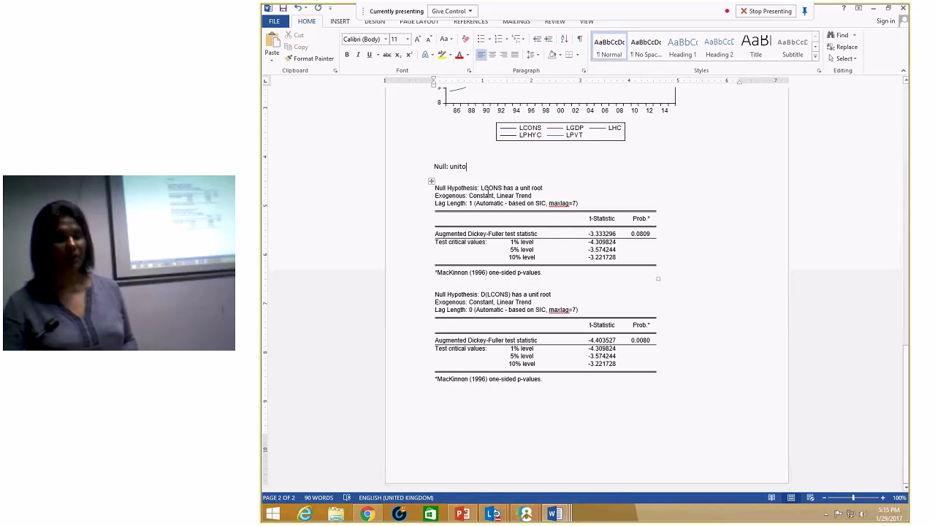
pyautogui.press('BackSpace')
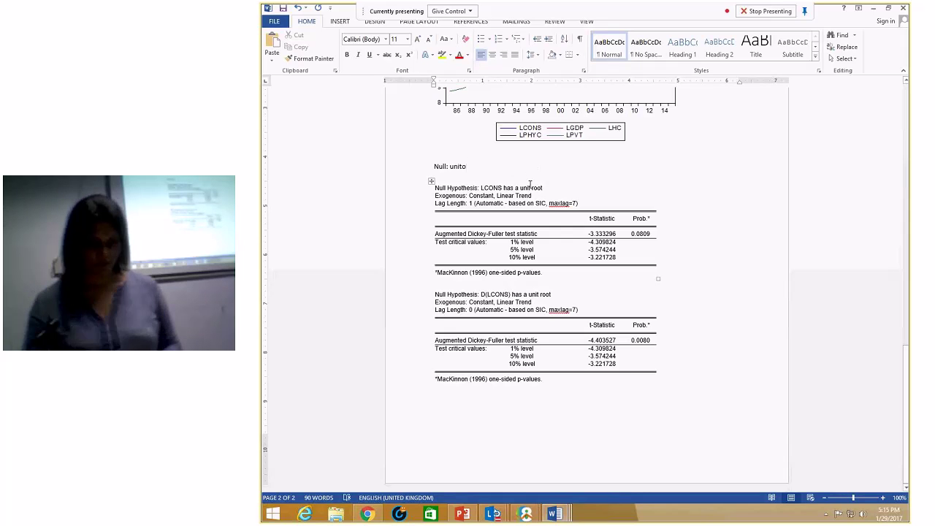
pyautogui.press('BackSpace')
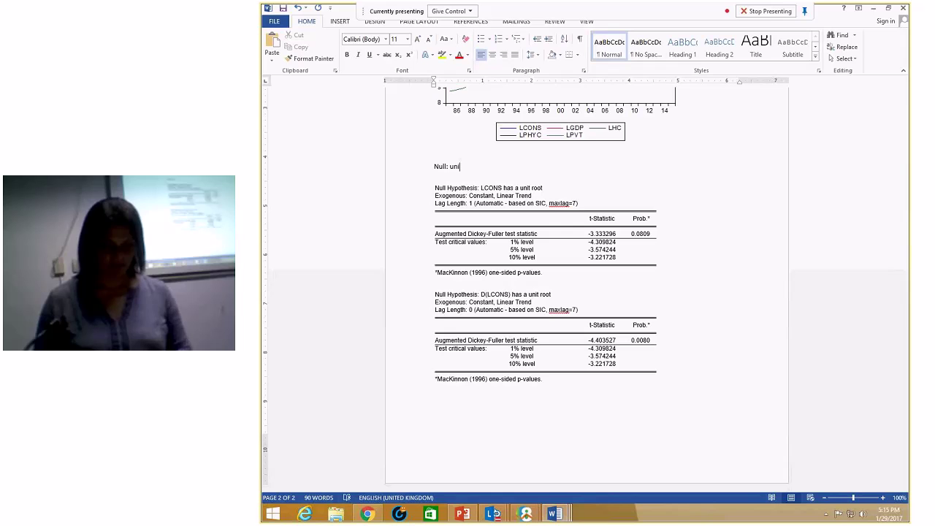
pyautogui.write('root')
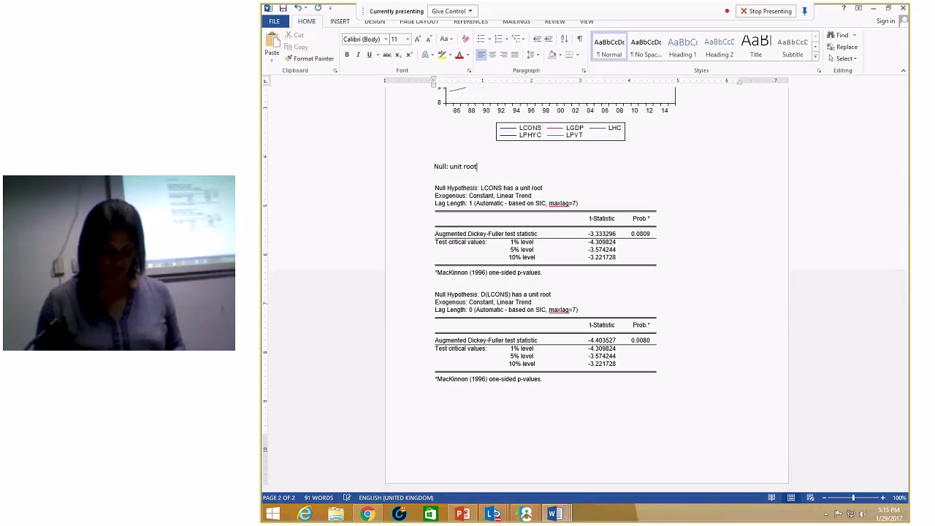
pyautogui.write('- ser')
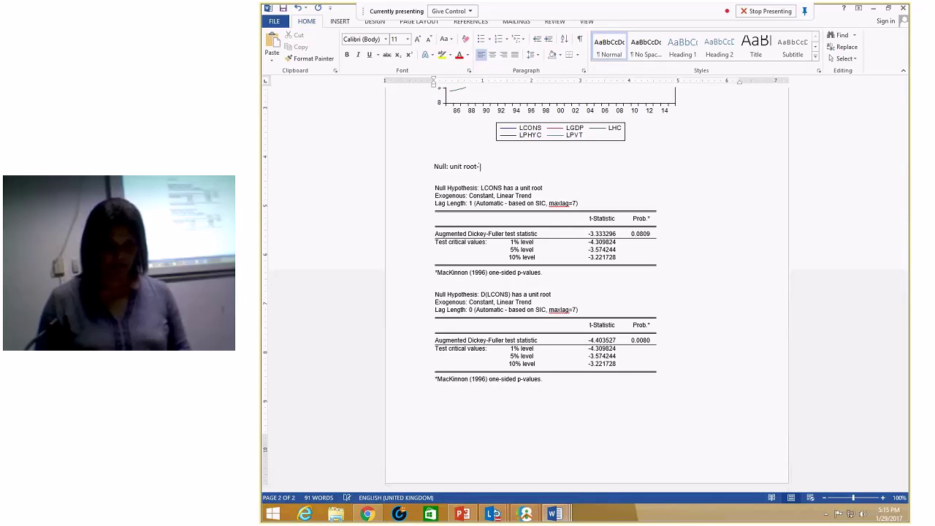
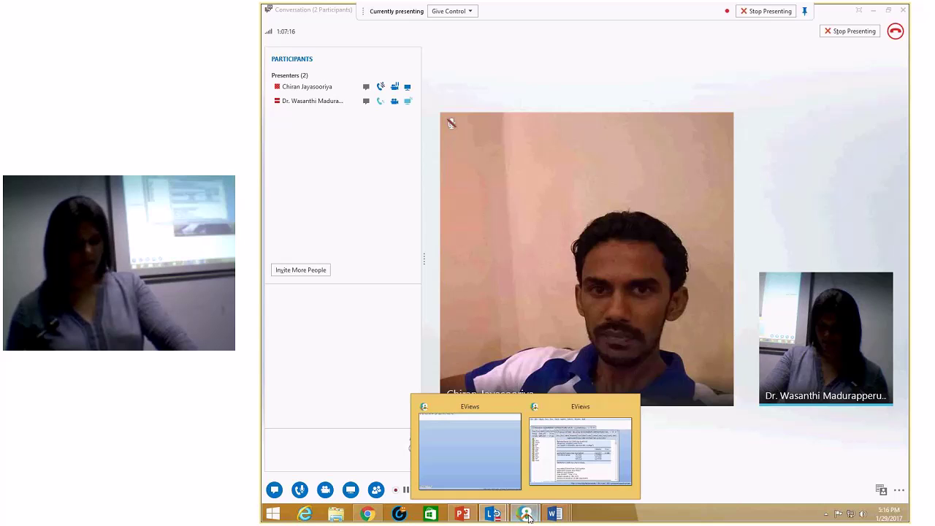
# Step: Switch to EViews and run the Augmented Dickey-Fuller unit root test on the level of lgdp with trend and intercept
pyautogui.click(580, 450)
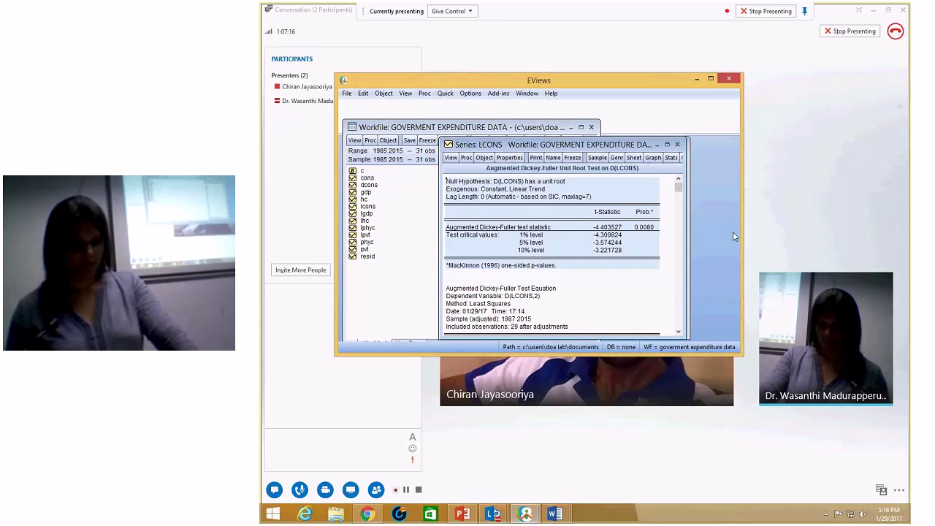
pyautogui.click(517, 207)
pyautogui.click(445, 93)
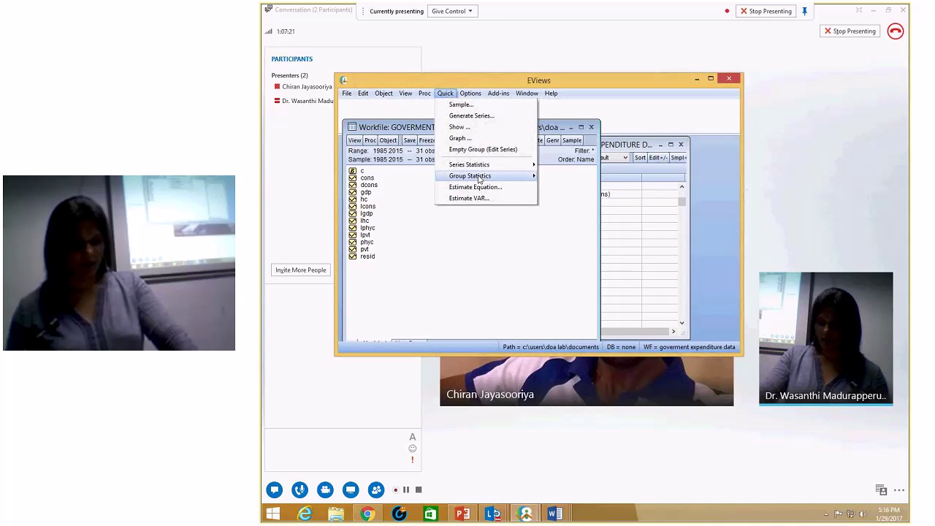
pyautogui.moveTo(479, 177)
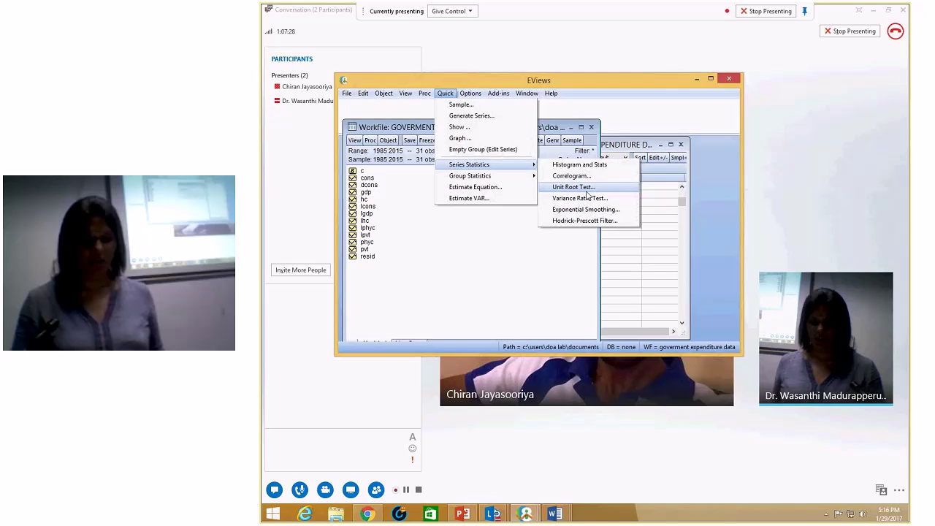
pyautogui.click(589, 191)
pyautogui.write('lgdp')
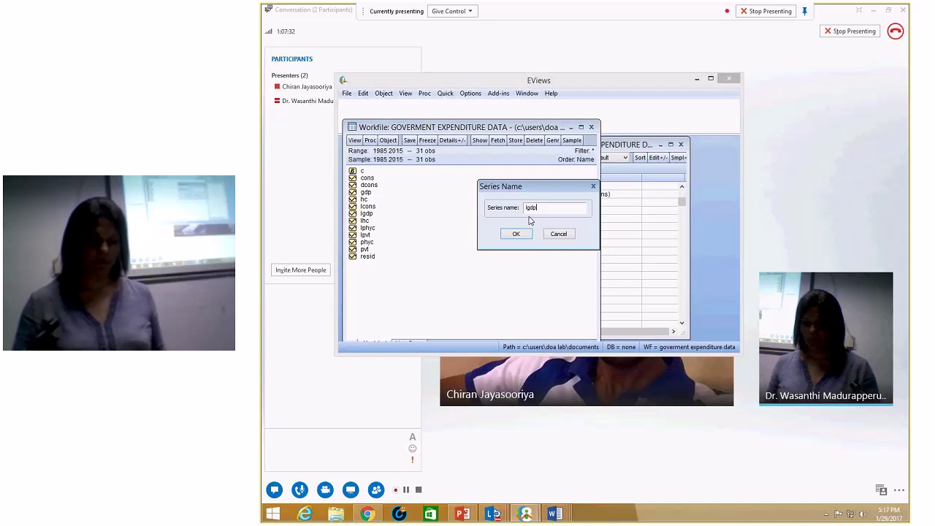
pyautogui.click(516, 234)
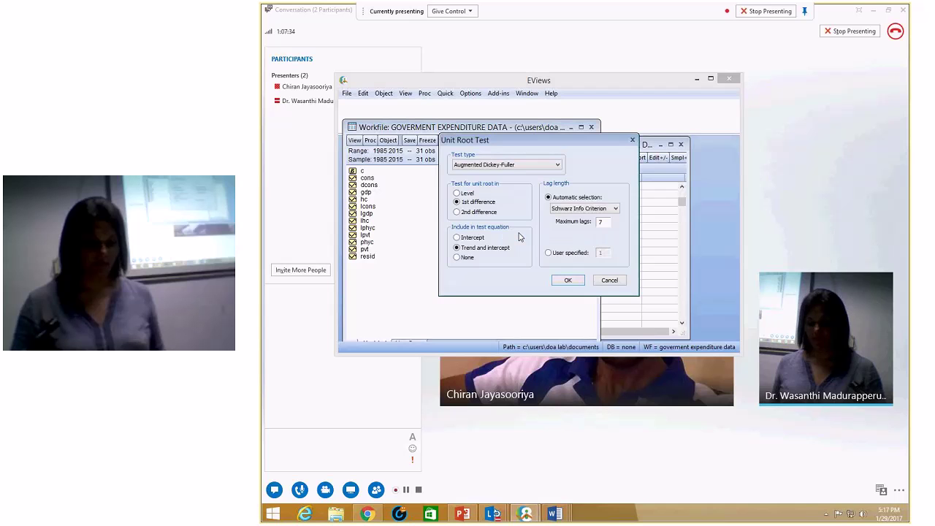
pyautogui.click(459, 193)
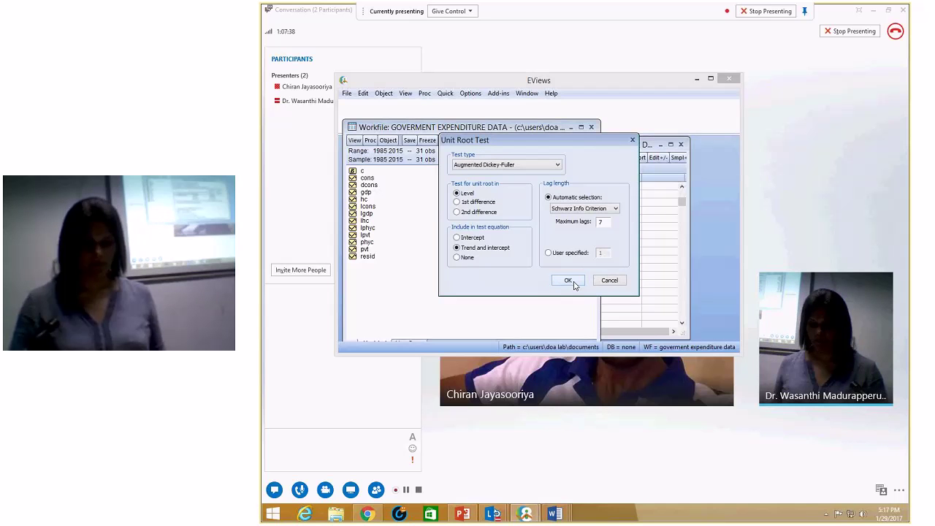
pyautogui.click(570, 281)
# Step: Copy the LGDP level unit root test summary through the MacKinnon note, with numbers formatted as in the table
pyautogui.moveTo(461, 181); pyautogui.dragTo(673, 272)
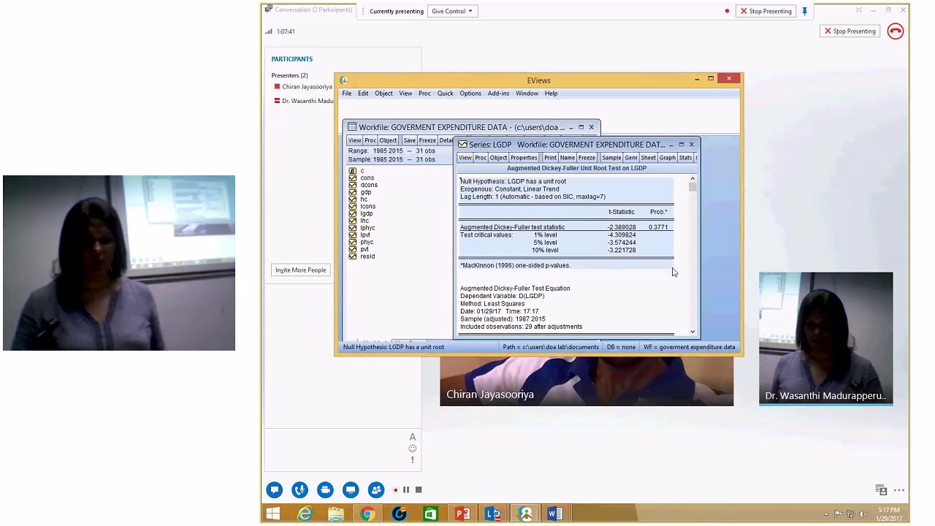
pyautogui.rightClick(673, 272)
pyautogui.click(687, 278)
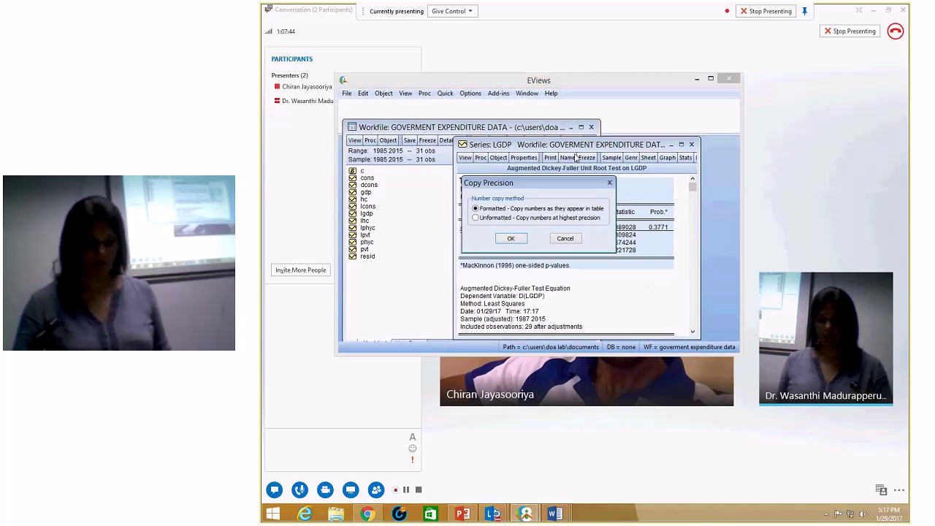
pyautogui.press('Return')
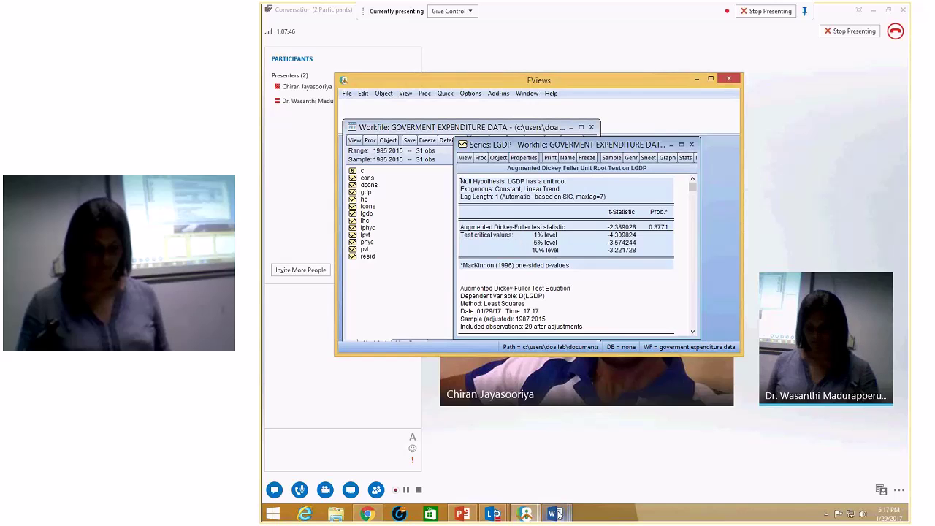
# Step: Bring up Word's Document2 with the five log series graphs and close it without saving
pyautogui.moveTo(557, 515)
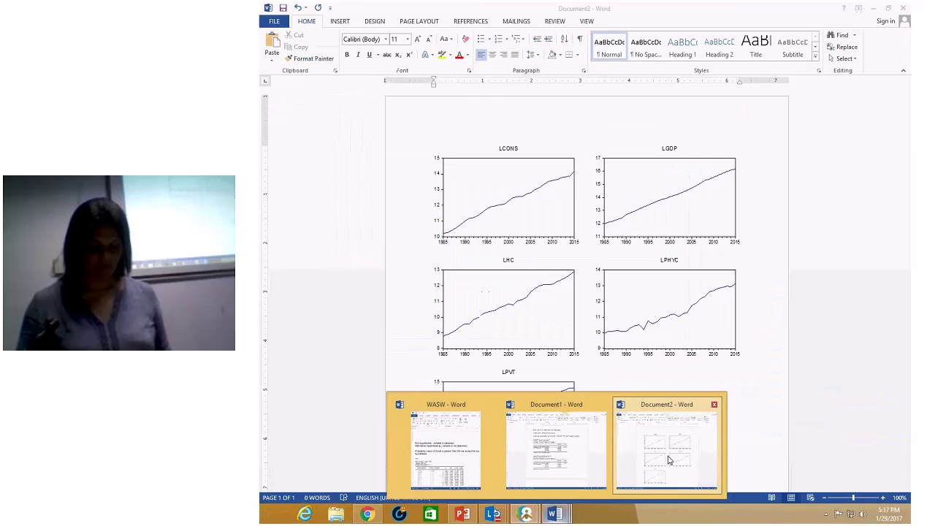
pyautogui.click(670, 460)
pyautogui.scroll(-4, 534, 377)
pyautogui.scroll(4, 532, 378)
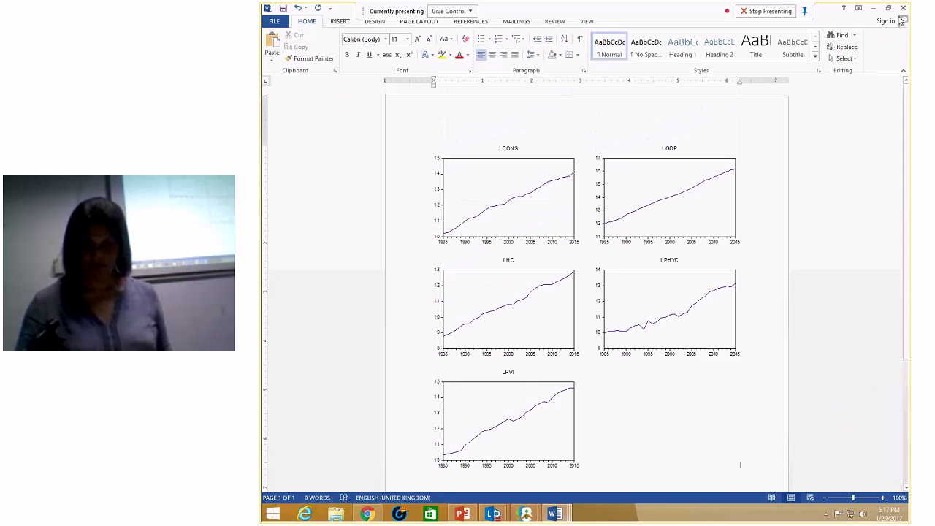
pyautogui.click(904, 8)
pyautogui.click(586, 278)
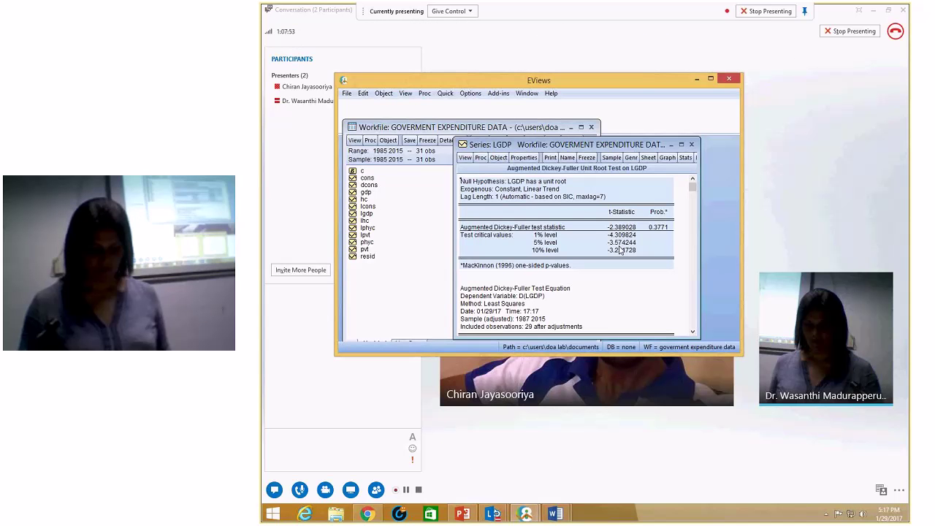
# Step: Switch to Word's Document1 and paste the LGDP level test table on the page after the D(LCONS) table, keeping source formatting
pyautogui.moveTo(556, 514)
pyautogui.click(594, 468)
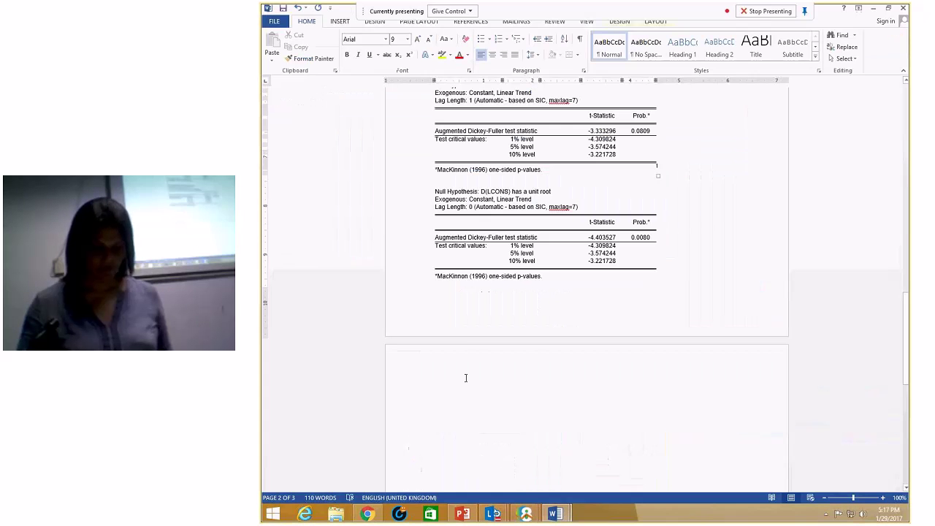
pyautogui.rightClick(461, 411)
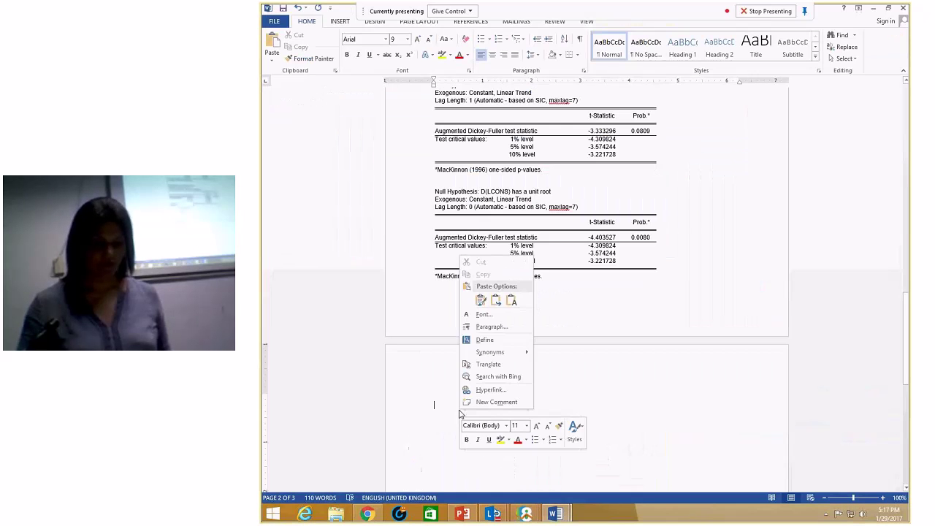
pyautogui.click(481, 300)
pyautogui.scroll(-2, 656, 369)
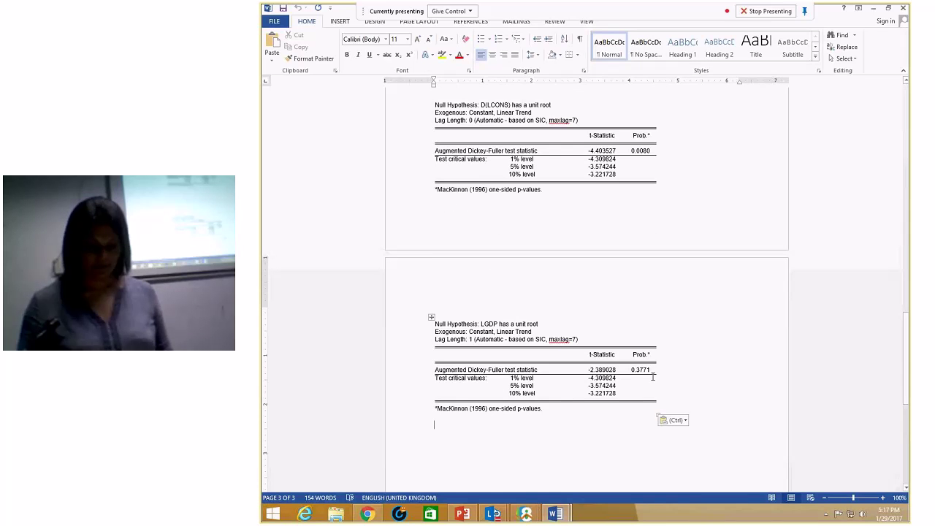
# Step: Switch back to EViews and run the Augmented Dickey-Fuller test on the 1st difference of LGDP with trend and intercept
pyautogui.moveTo(525, 514)
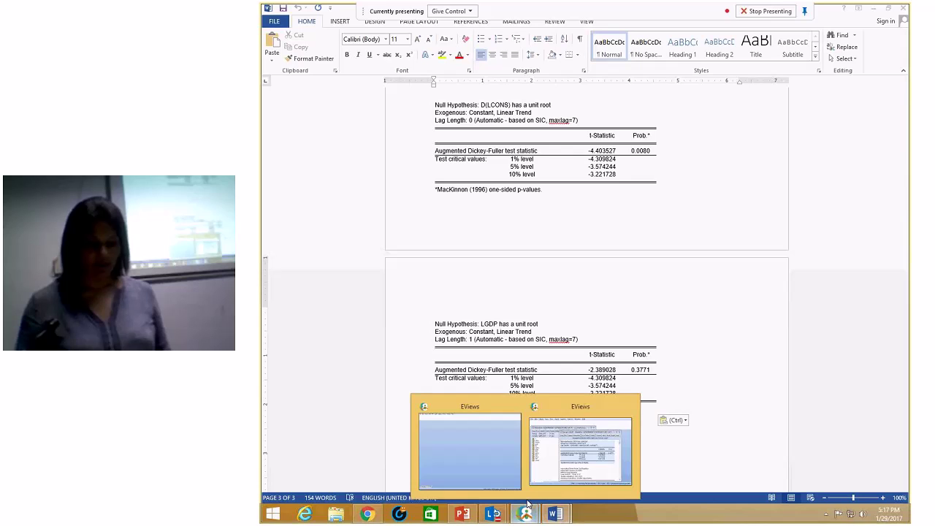
pyautogui.click(557, 488)
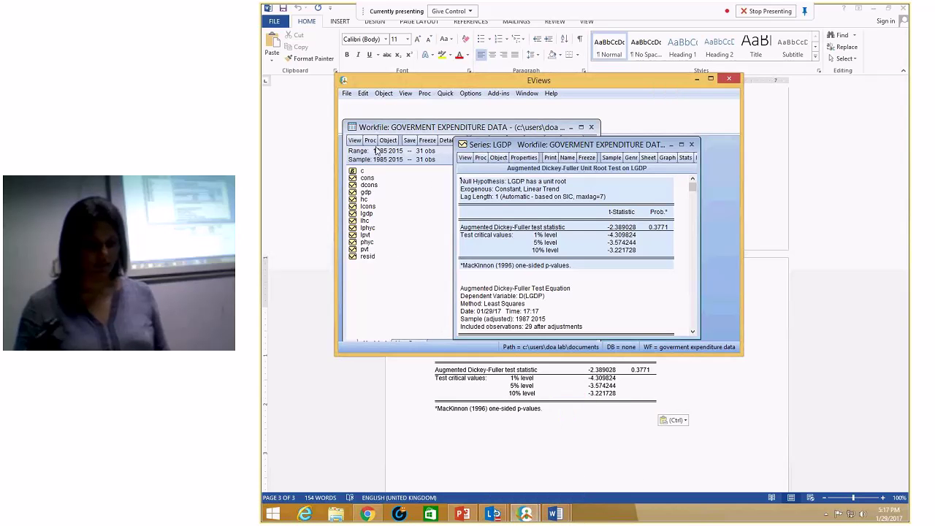
pyautogui.click(465, 158)
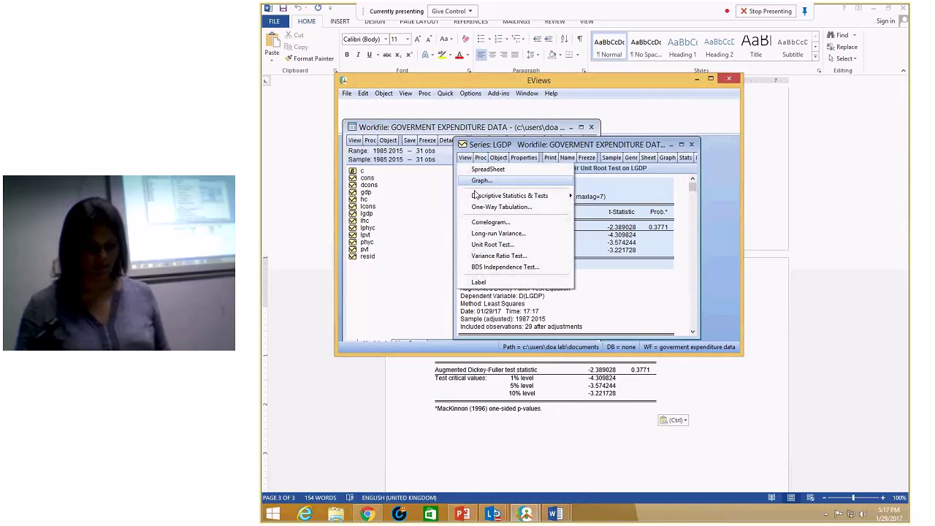
pyautogui.click(494, 247)
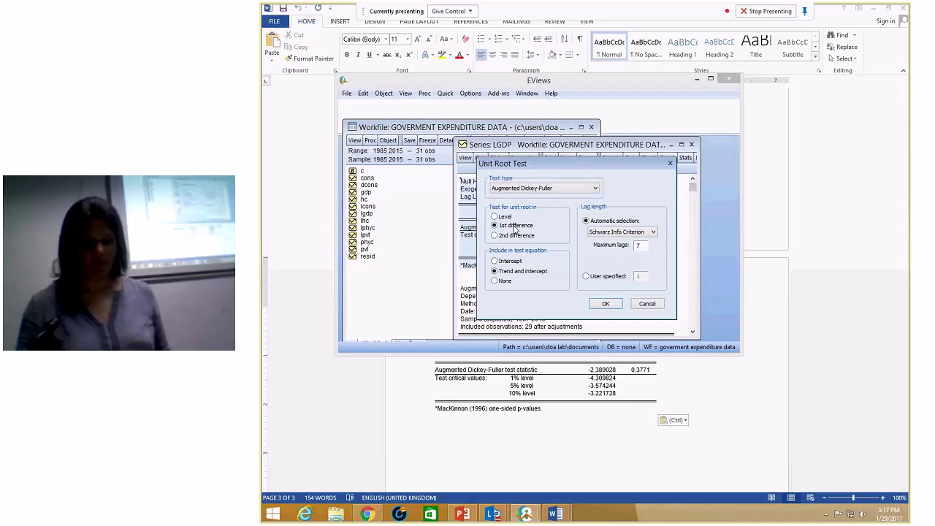
pyautogui.press('Return')
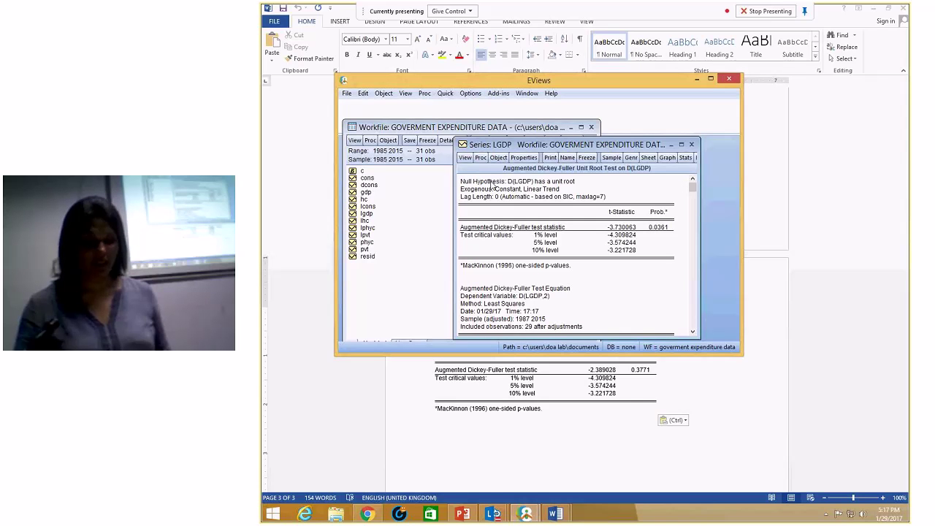
# Step: Copy the D(LGDP) unit root test summary through the MacKinnon note, with numbers formatted as they appear in the table
pyautogui.moveTo(476, 183); pyautogui.dragTo(663, 274)
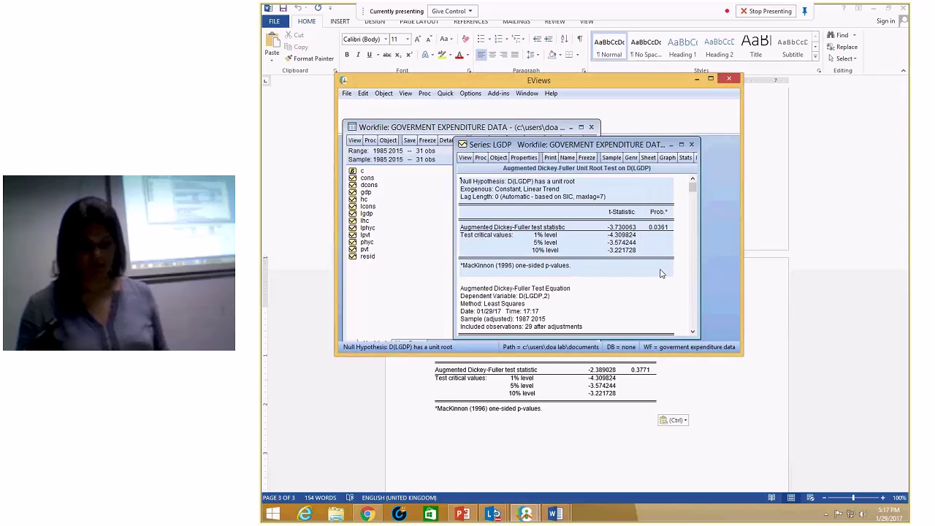
pyautogui.rightClick(607, 241)
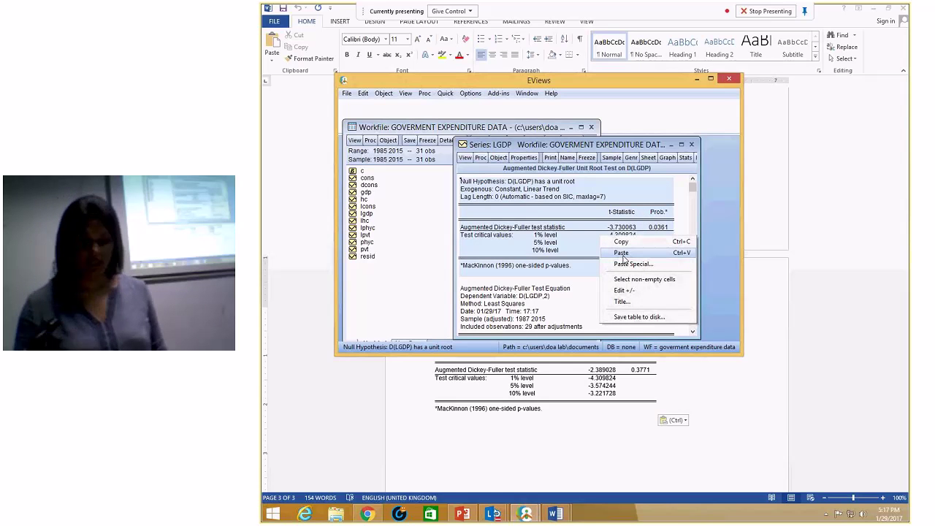
pyautogui.click(621, 242)
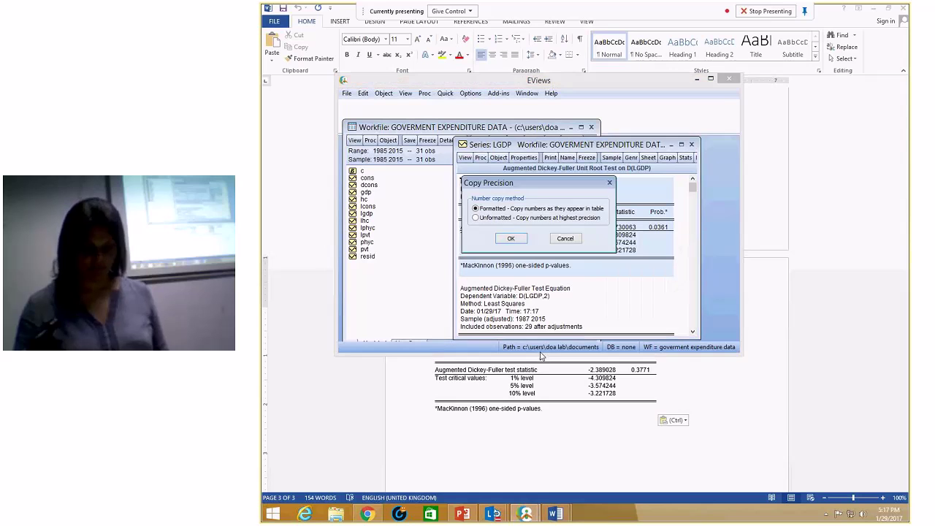
pyautogui.click(511, 239)
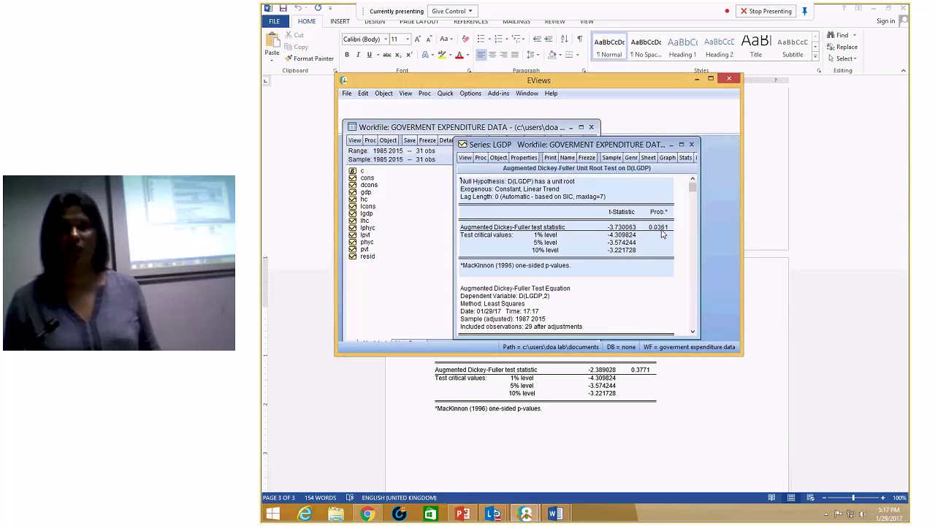
# Step: Paste the D(LGDP) test table below the LGDP level table in Word's Document1
pyautogui.click(557, 513)
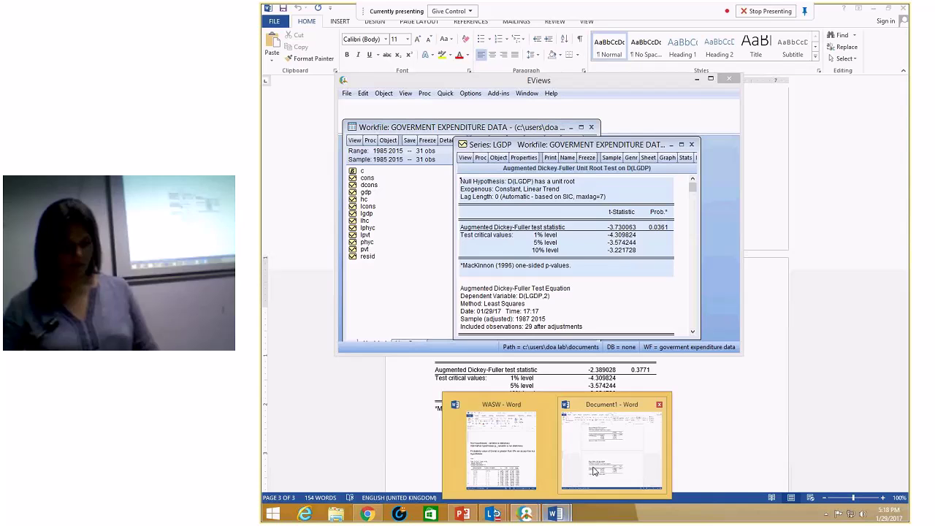
pyautogui.click(594, 471)
pyautogui.rightClick(475, 355)
pyautogui.click(489, 243)
pyautogui.scroll(-3, 541, 380)
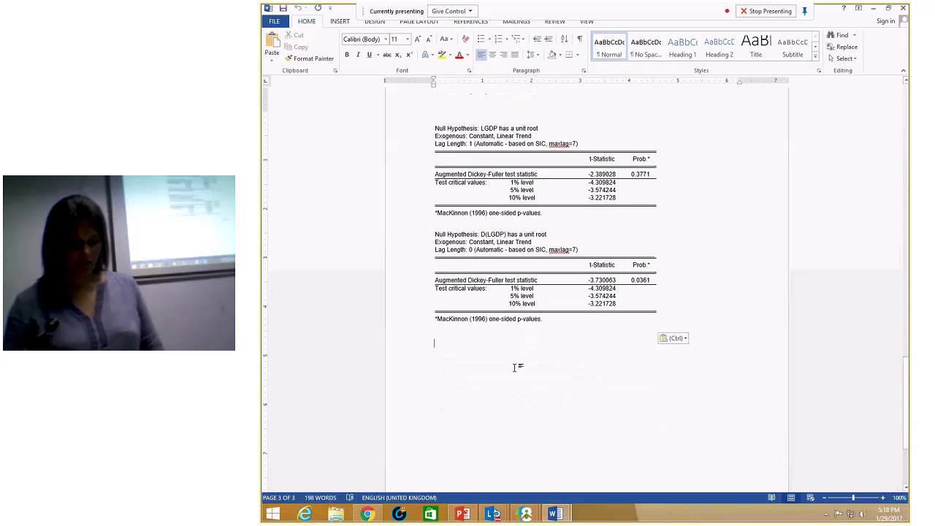
# Step: Switch back to EViews and close the LGDP series window
pyautogui.moveTo(527, 514)
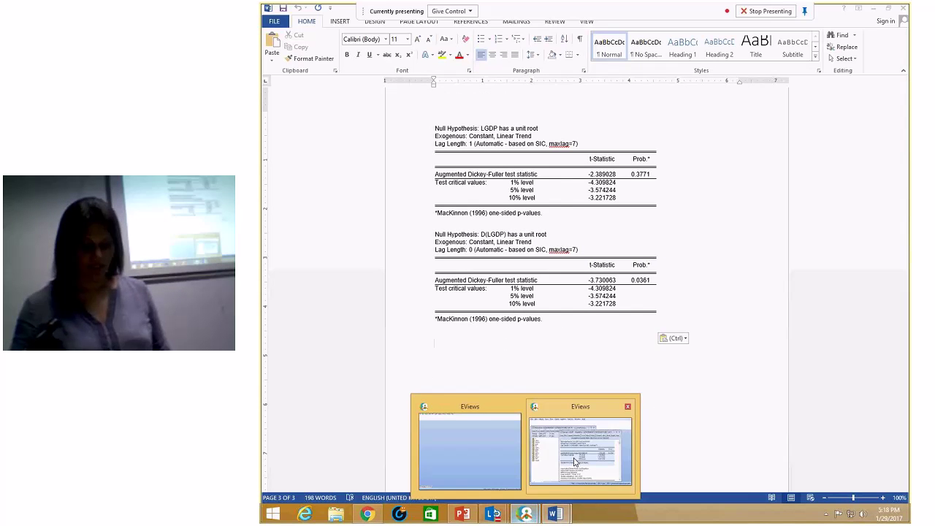
pyautogui.click(582, 453)
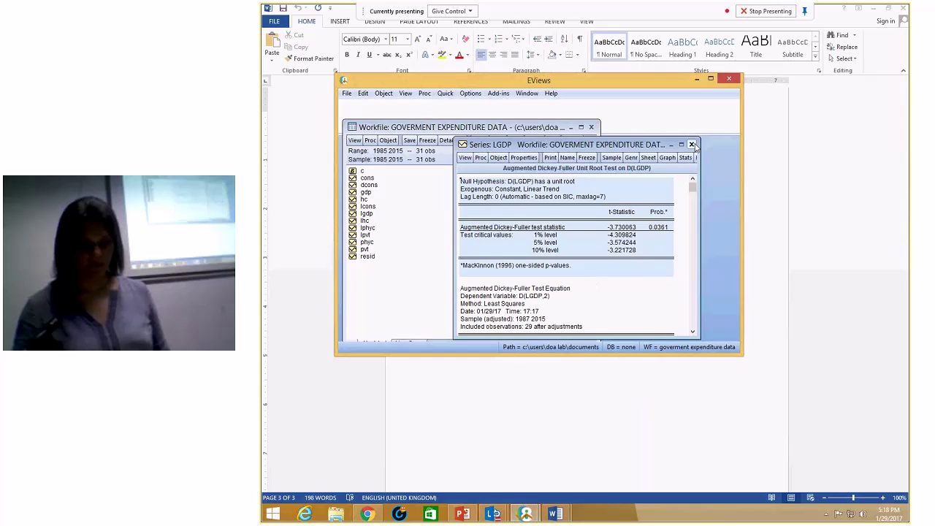
pyautogui.click(471, 191)
# Step: Run the Augmented Dickey-Fuller unit root test on the level of series lhc with trend and intercept
pyautogui.click(471, 93)
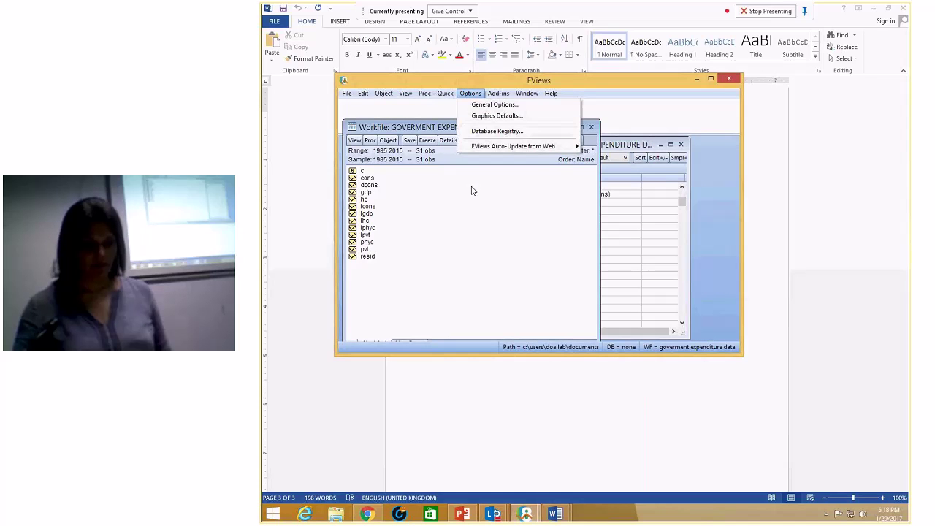
pyautogui.click(445, 93)
pyautogui.moveTo(471, 176)
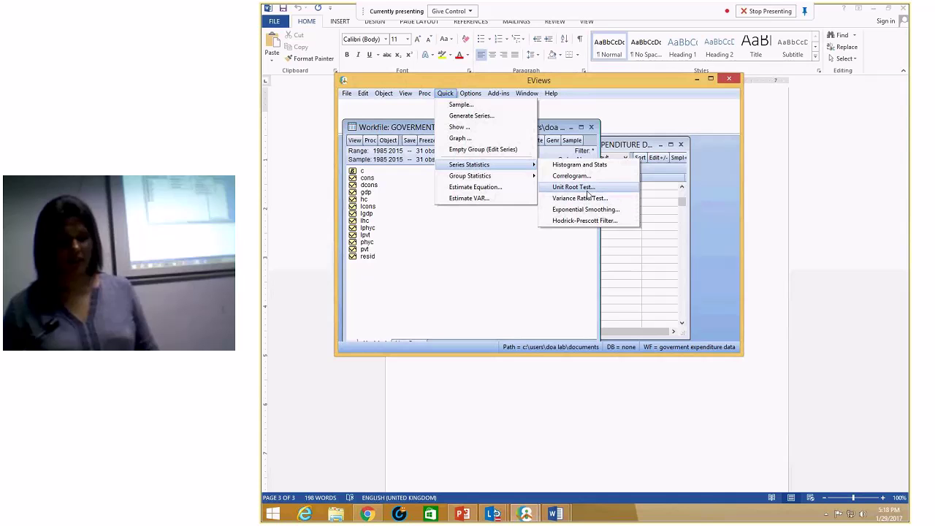
pyautogui.click(587, 189)
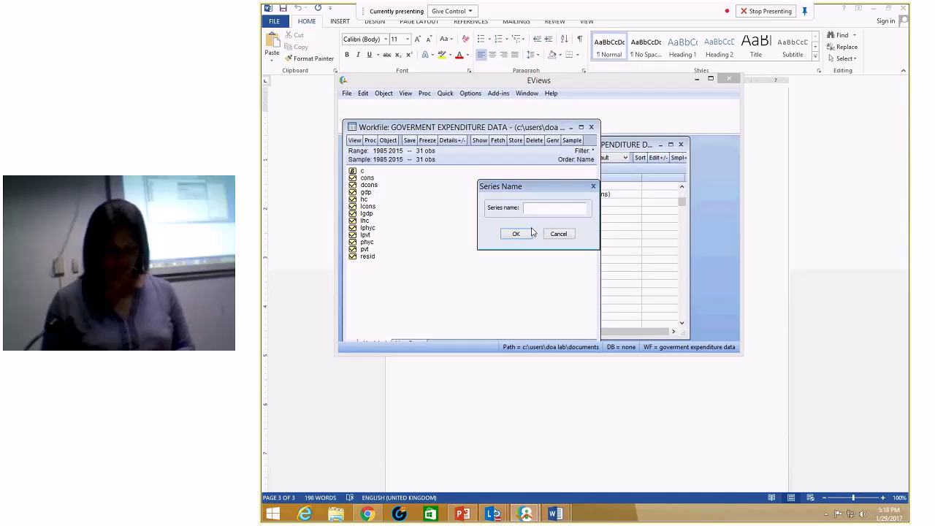
pyautogui.write('lhc')
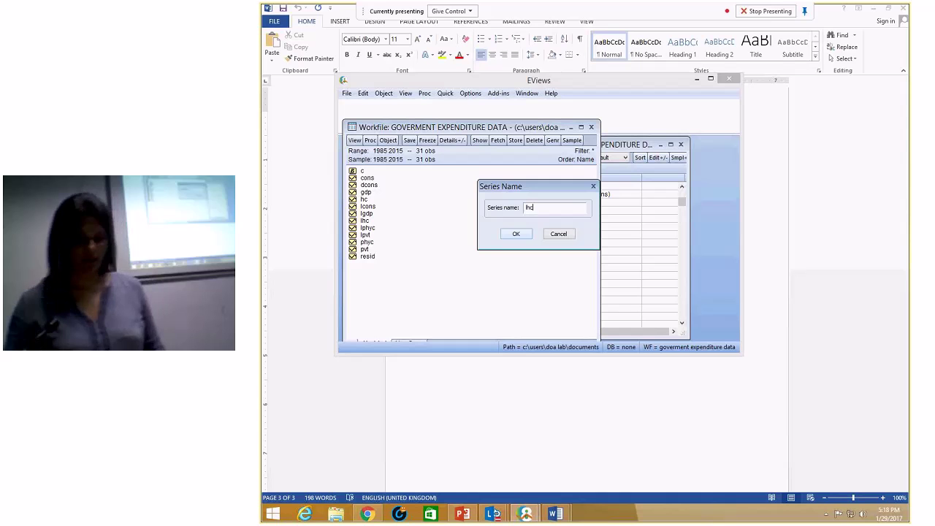
pyautogui.click(523, 235)
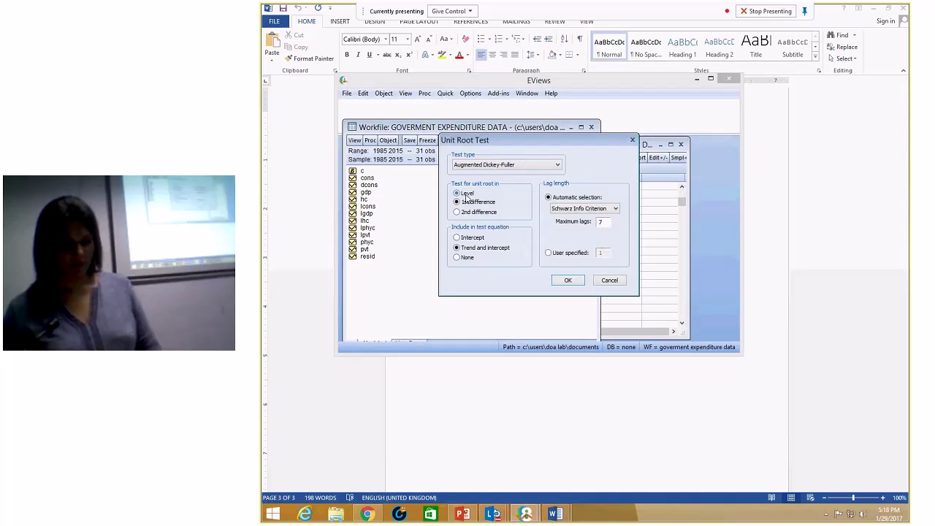
pyautogui.click(467, 194)
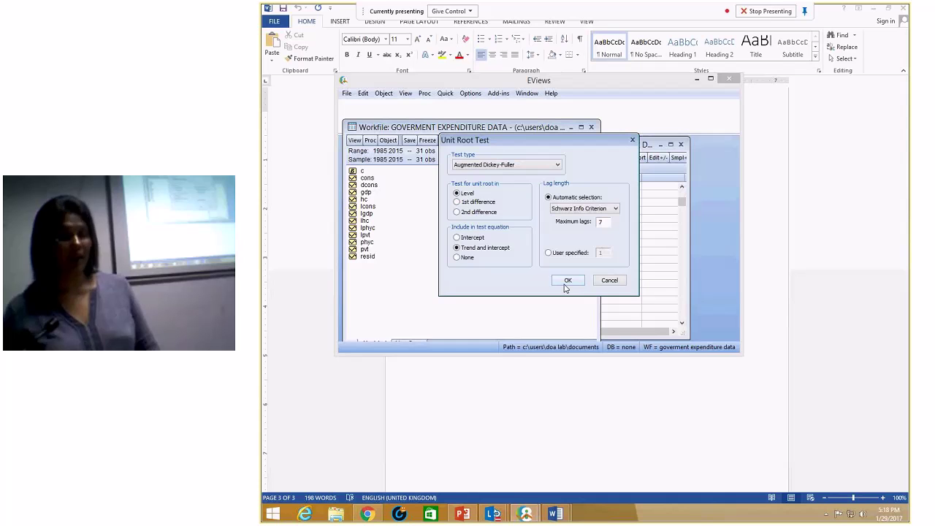
pyautogui.click(567, 285)
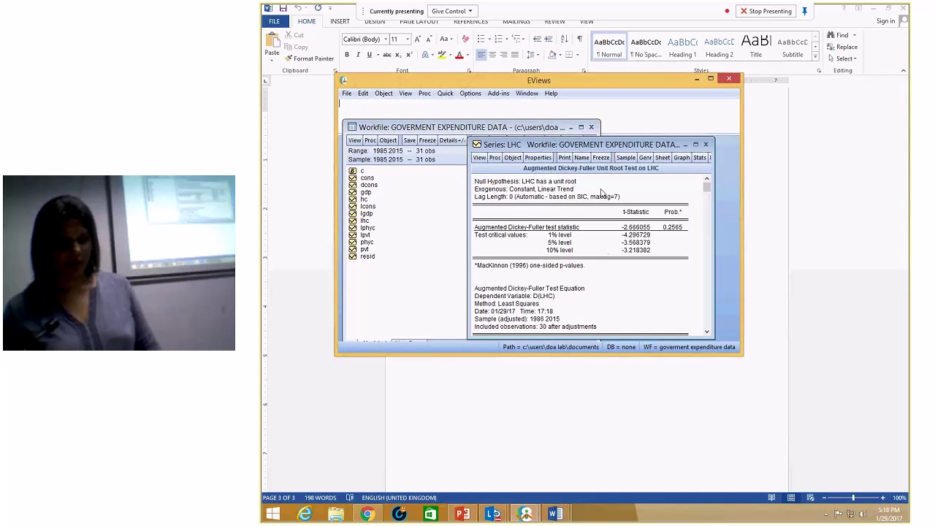
# Step: Copy the LHC level test summary through the MacKinnon note, with numbers formatted as they appear in the table
pyautogui.moveTo(479, 187); pyautogui.dragTo(672, 269)
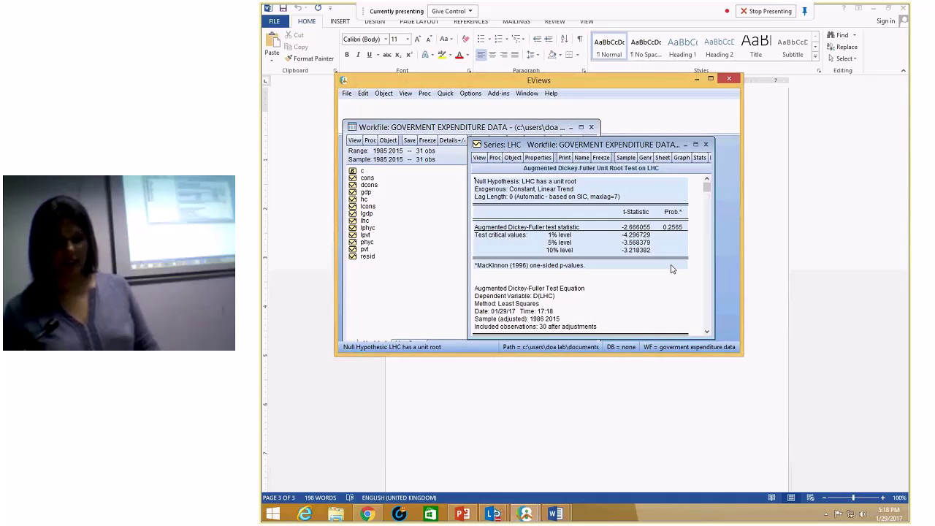
pyautogui.rightClick(611, 220)
pyautogui.click(629, 225)
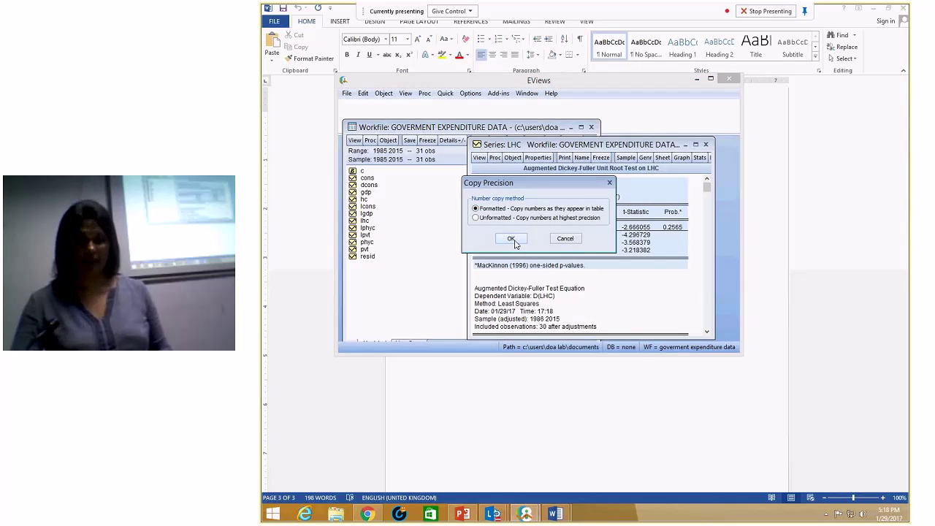
pyautogui.click(512, 239)
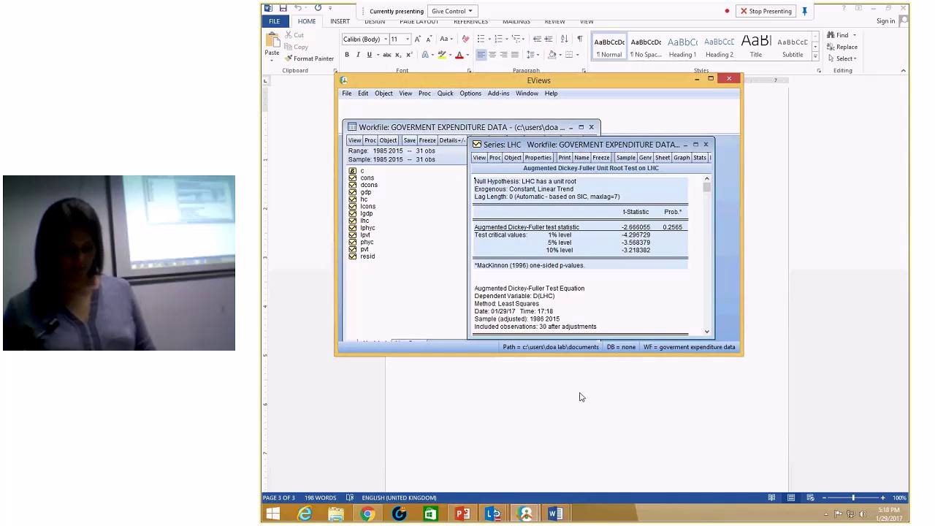
# Step: Switch to Word's Document1 and paste the LHC level test table below the D(LGDP) table
pyautogui.moveTo(556, 514)
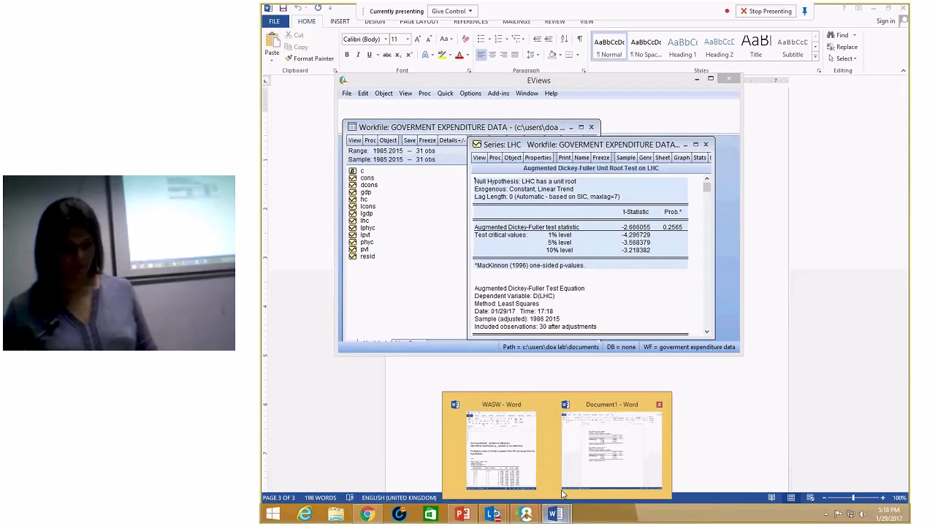
pyautogui.click(595, 446)
pyautogui.rightClick(478, 292)
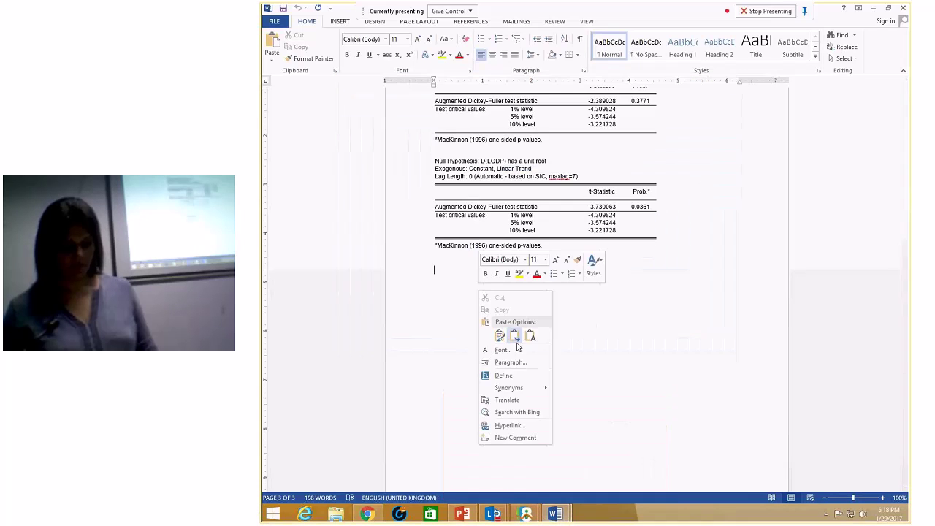
pyautogui.click(501, 395)
# Step: Switch back to EViews and run the Augmented Dickey-Fuller test on the 1st difference of LHC with trend and intercept
pyautogui.moveTo(526, 513)
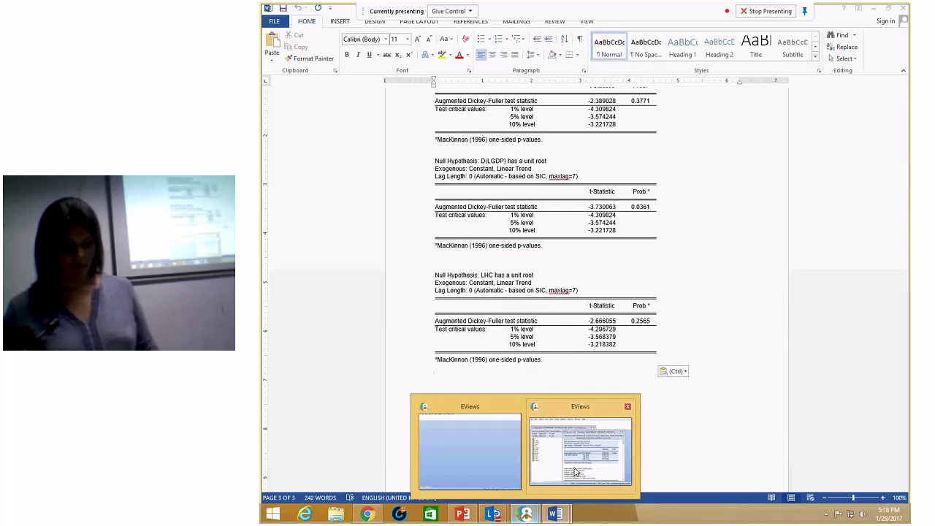
pyautogui.click(595, 447)
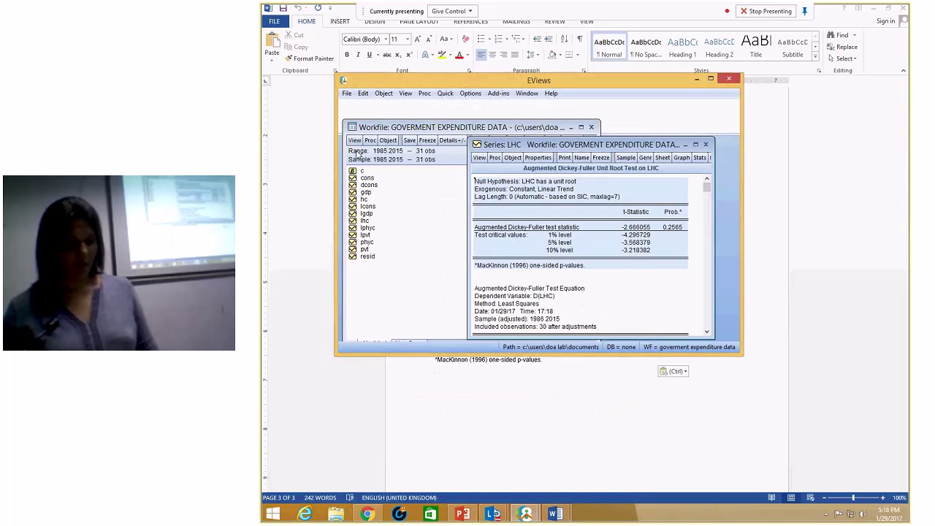
pyautogui.click(479, 160)
pyautogui.click(583, 250)
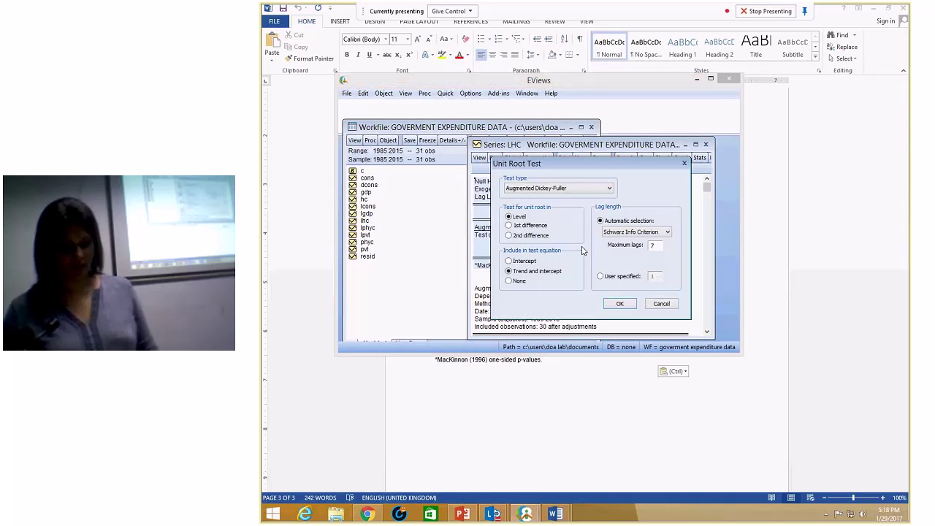
pyautogui.click(620, 304)
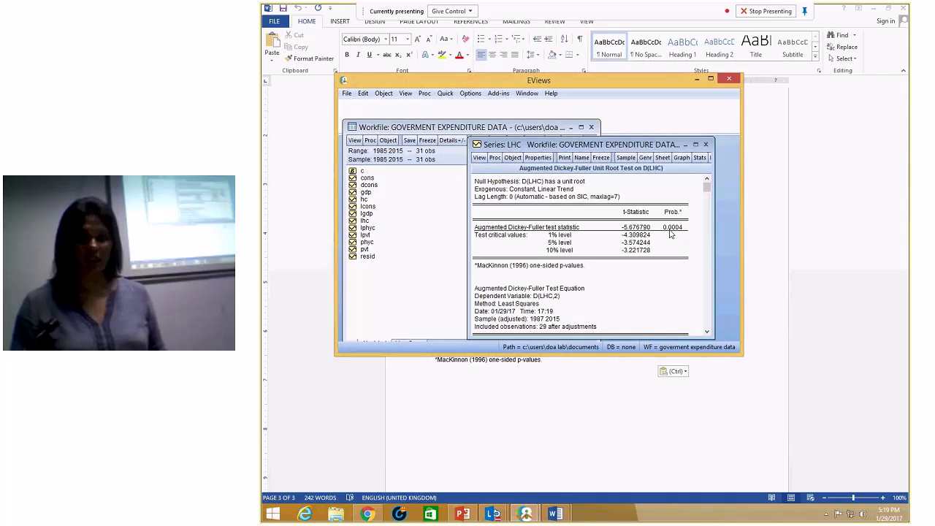
# Step: Copy the D(LHC) unit root test summary from the null hypothesis through the MacKinnon note, using formatted numbers
pyautogui.moveTo(488, 185); pyautogui.dragTo(679, 270)
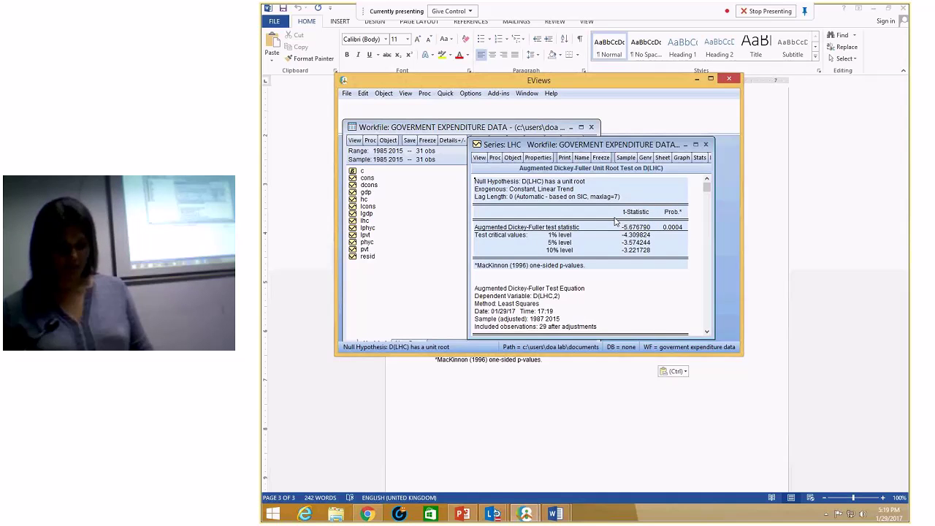
pyautogui.hotkey('ctrl', 'c')
pyautogui.click(511, 239)
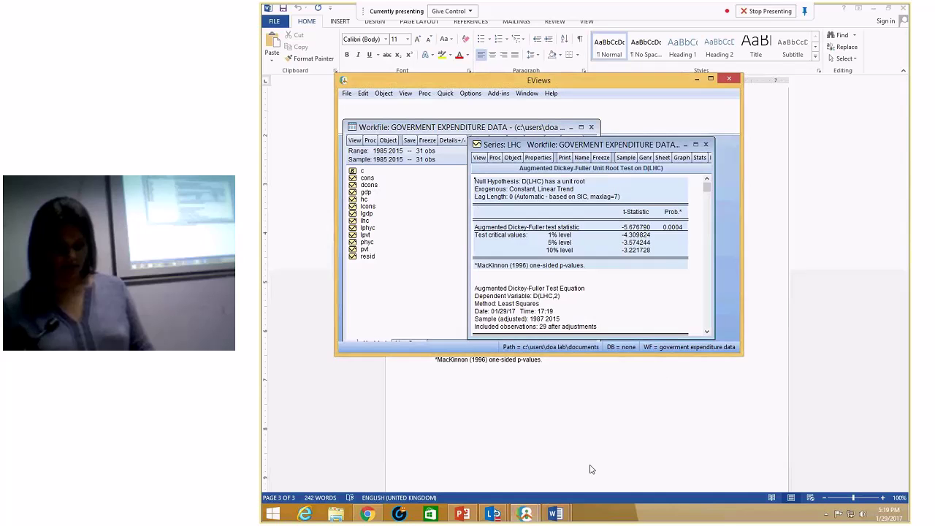
# Step: Switch to Word's Document1 and paste the D(LHC) test table below the LHC level table
pyautogui.moveTo(555, 514)
pyautogui.click(606, 445)
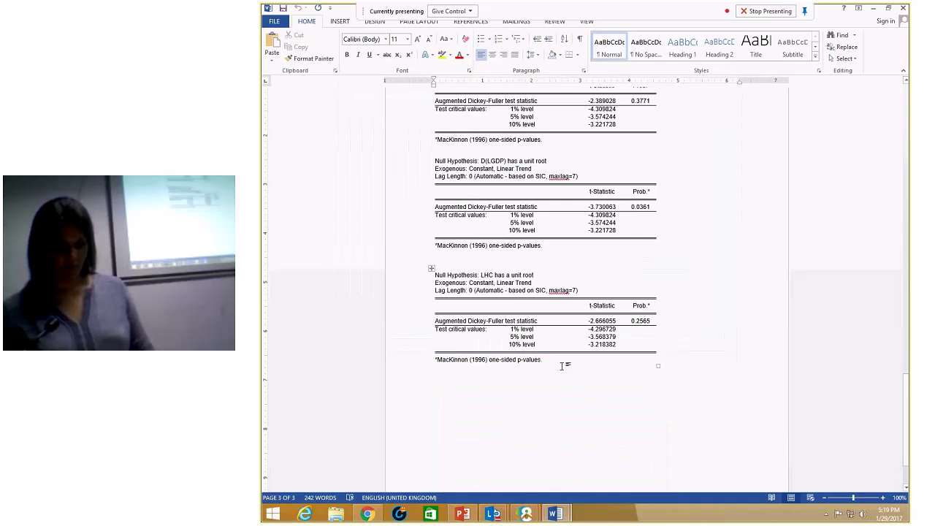
pyautogui.scroll(-2, 562, 366)
pyautogui.rightClick(554, 339)
pyautogui.click(568, 365)
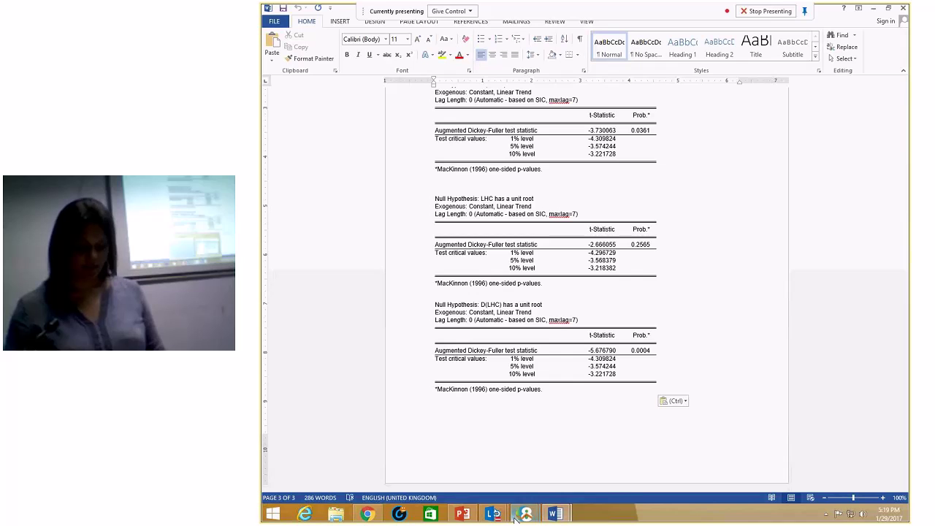
# Step: Switch back to EViews and close the LHC series window
pyautogui.moveTo(531, 506)
pyautogui.click(544, 453)
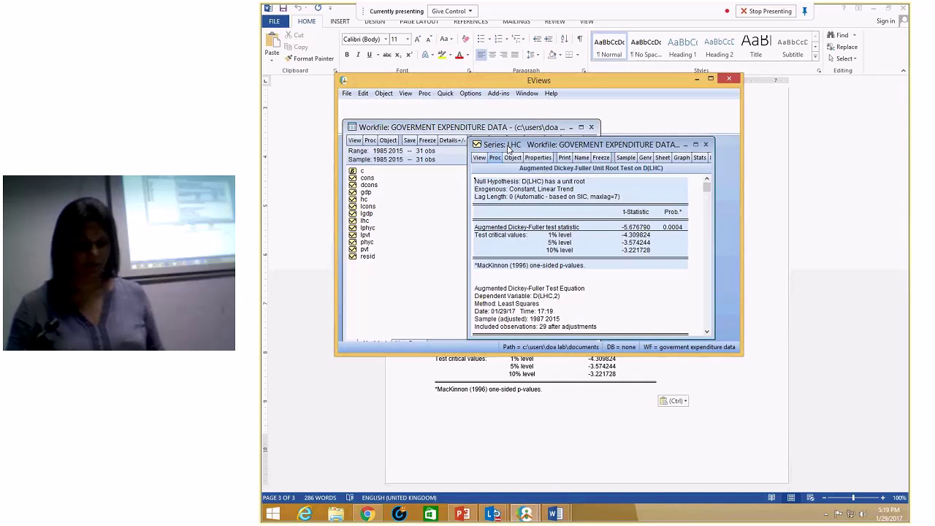
pyautogui.click(706, 144)
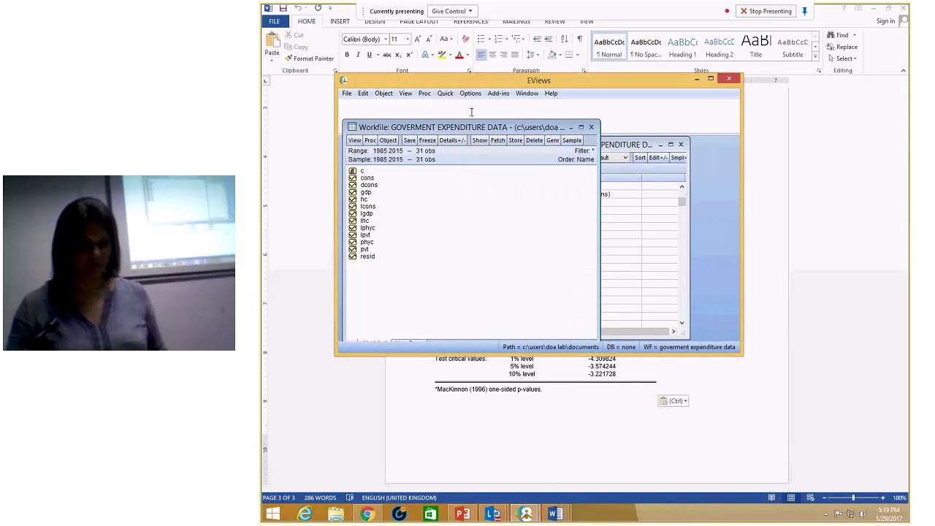
# Step: Run the Augmented Dickey-Fuller unit root test on the level of series lphyc with trend and intercept
pyautogui.click(445, 93)
pyautogui.moveTo(470, 179)
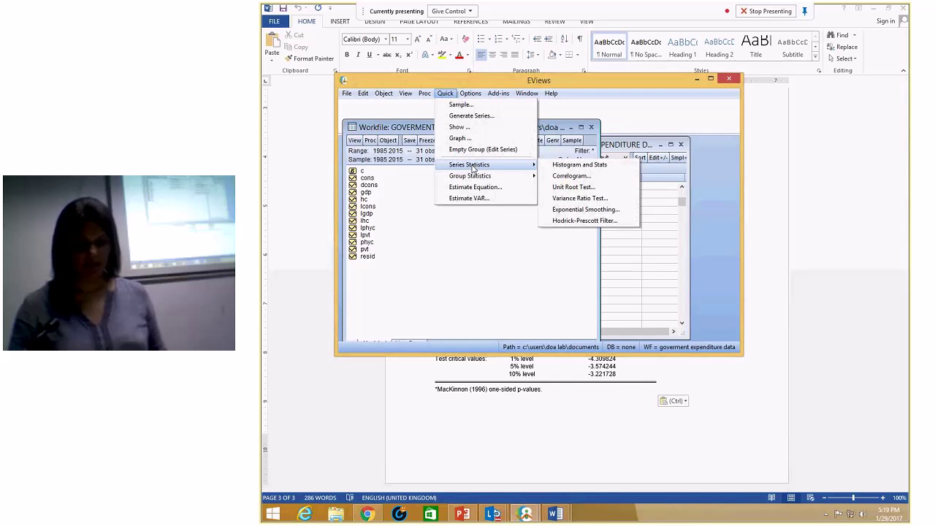
pyautogui.click(573, 187)
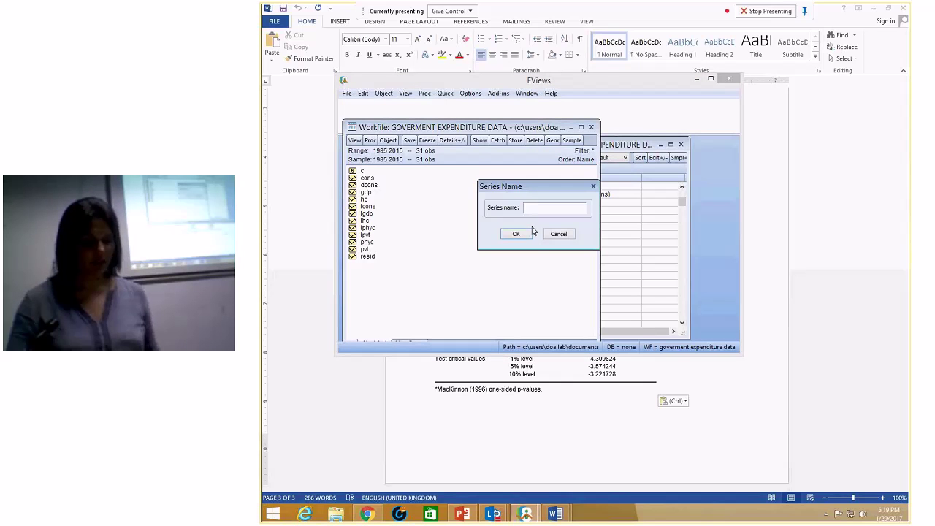
pyautogui.write('lphy')
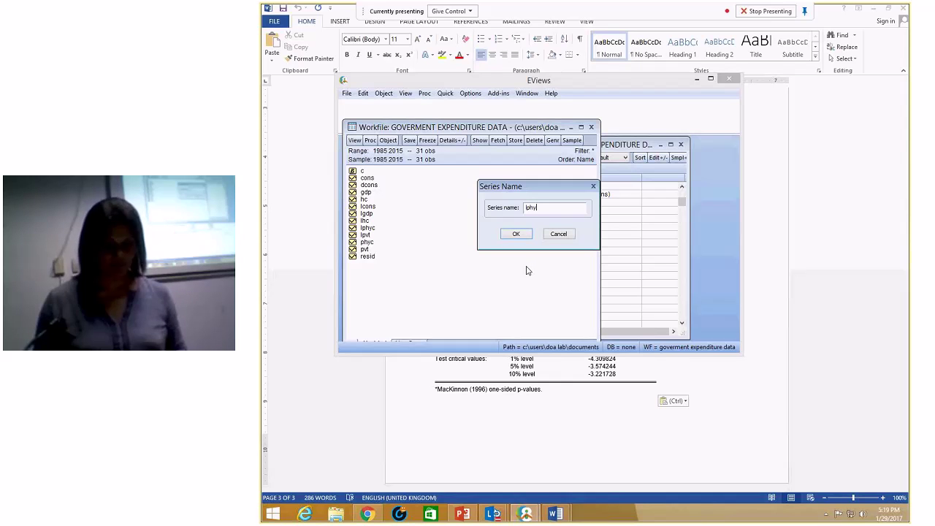
pyautogui.write('c')
pyautogui.click(518, 234)
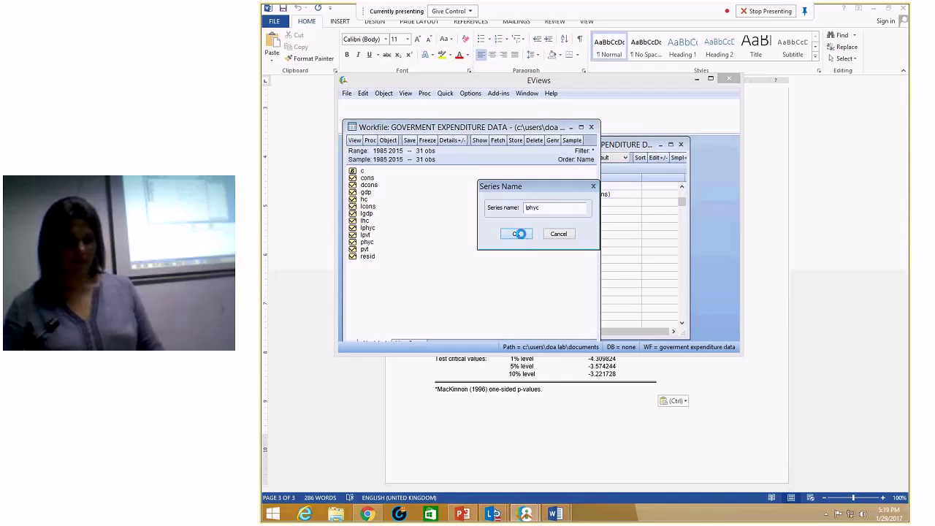
pyautogui.click(569, 280)
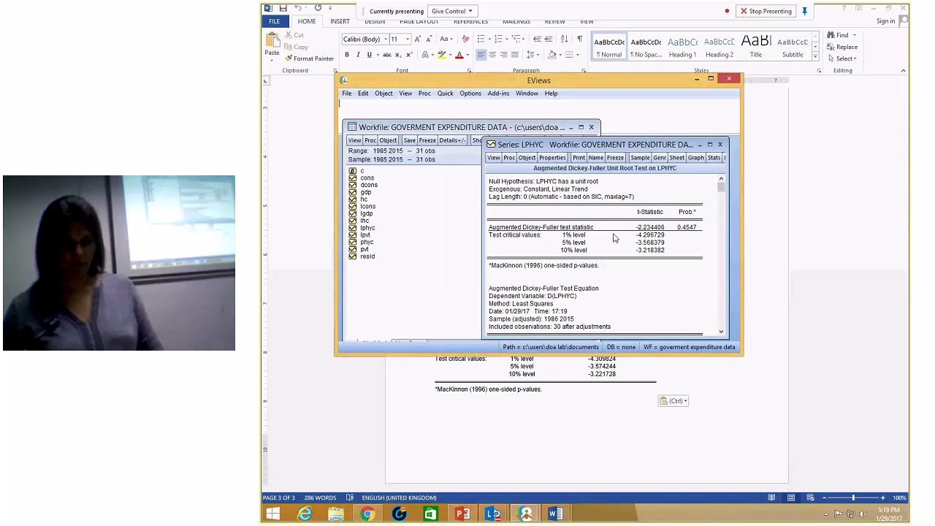
# Step: Copy the LPHYC level test summary through the MacKinnon note, with numbers formatted as they appear in the table
pyautogui.moveTo(498, 187); pyautogui.dragTo(683, 266)
pyautogui.rightClick(630, 218)
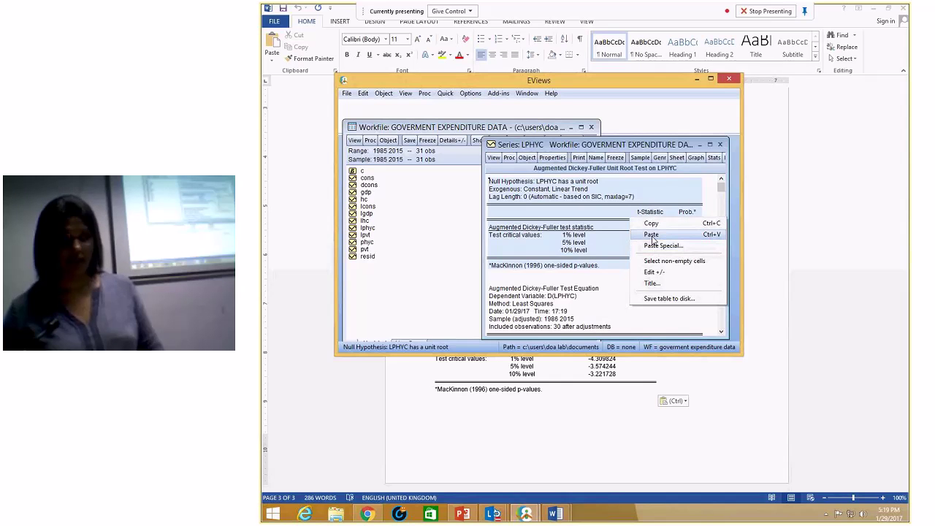
pyautogui.click(651, 223)
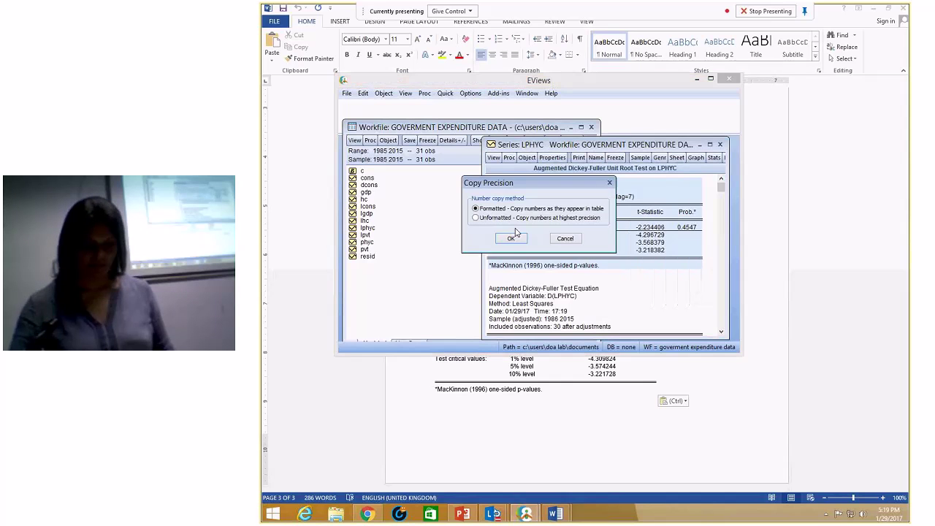
pyautogui.press('Return')
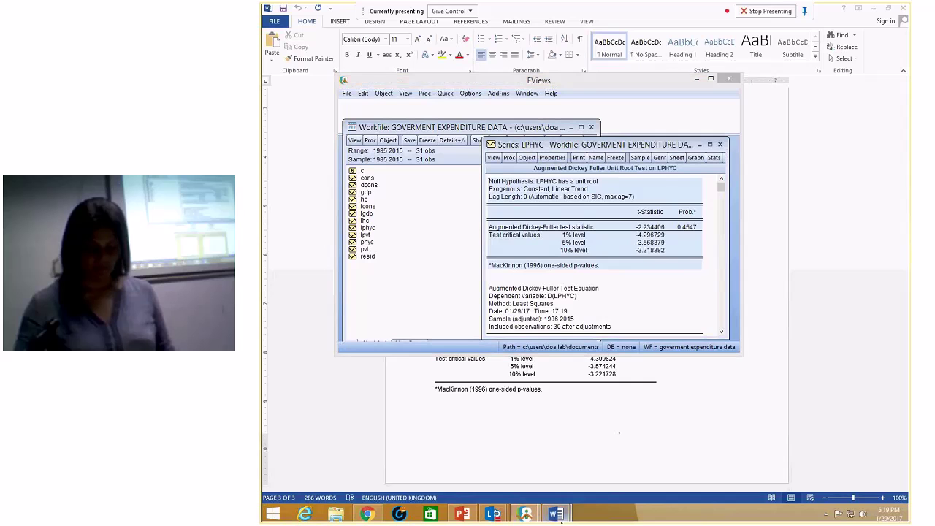
# Step: Switch to Word's Document1 and paste the LPHYC level test table below the D(LHC) table
pyautogui.moveTo(555, 514)
pyautogui.click(475, 431)
pyautogui.click(476, 424)
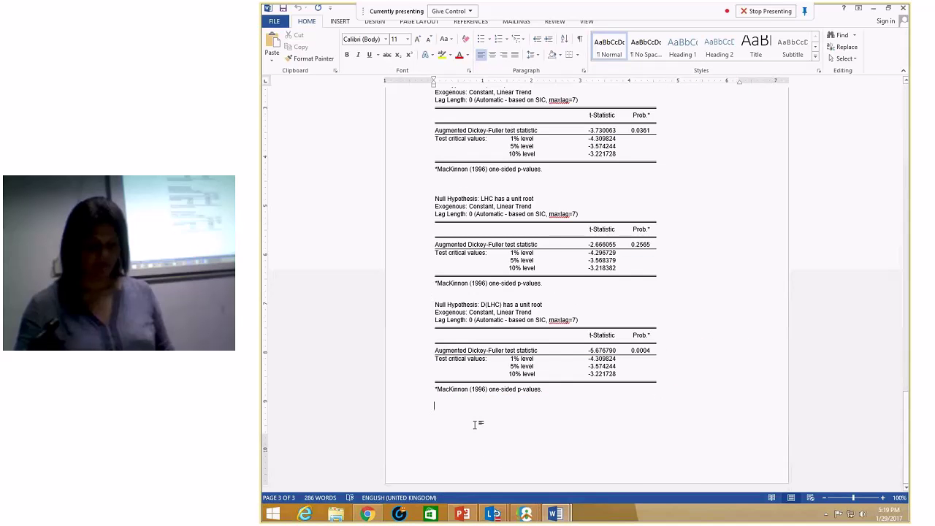
pyautogui.rightClick(476, 424)
pyautogui.click(478, 317)
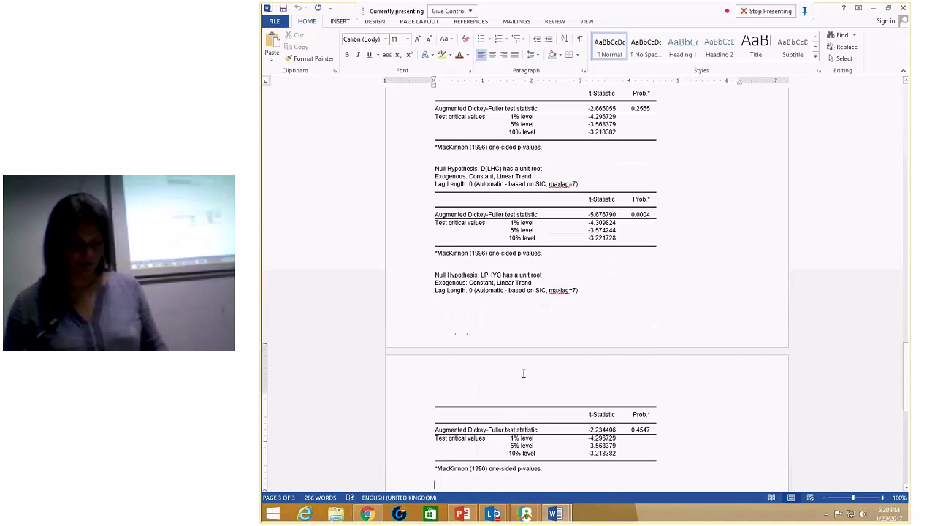
pyautogui.moveTo(530, 515)
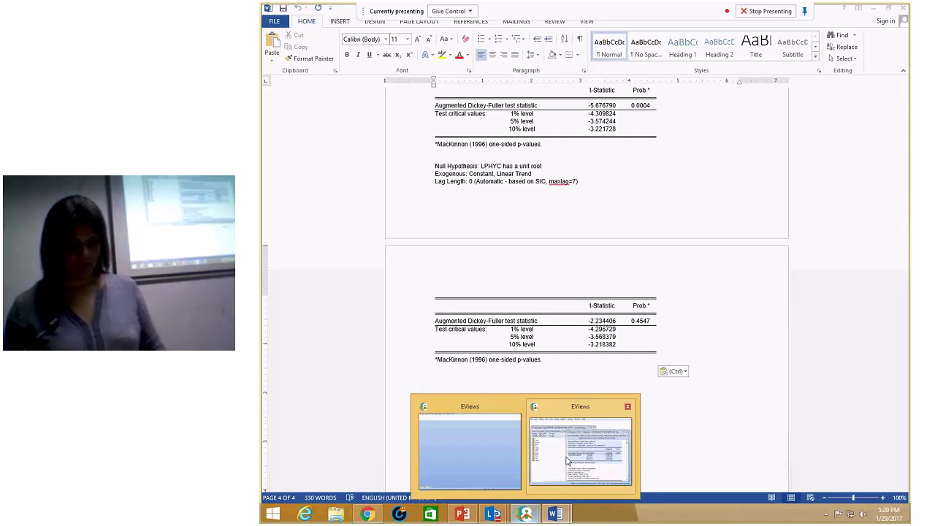
# Step: Switch to EViews and run the Augmented Dickey-Fuller test on the first difference of LPHYC with trend and intercept
pyautogui.click(577, 453)
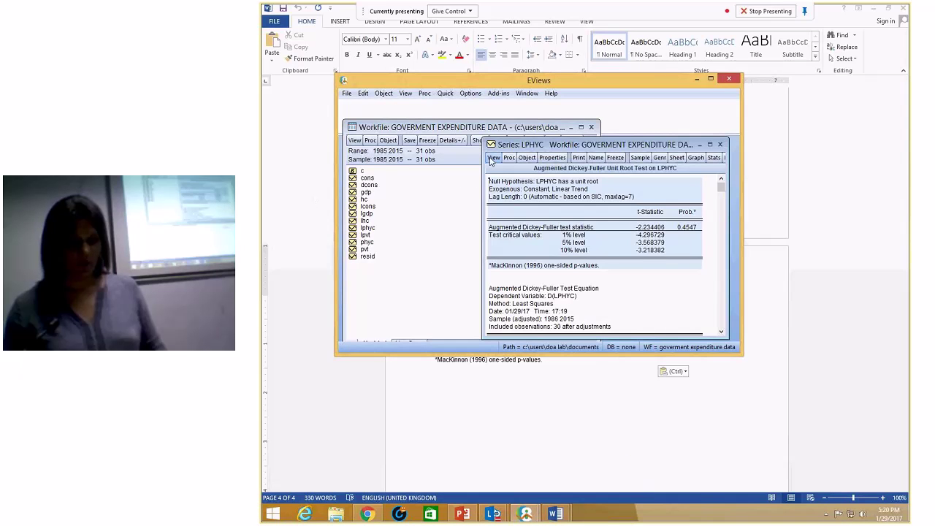
pyautogui.click(494, 158)
pyautogui.click(509, 248)
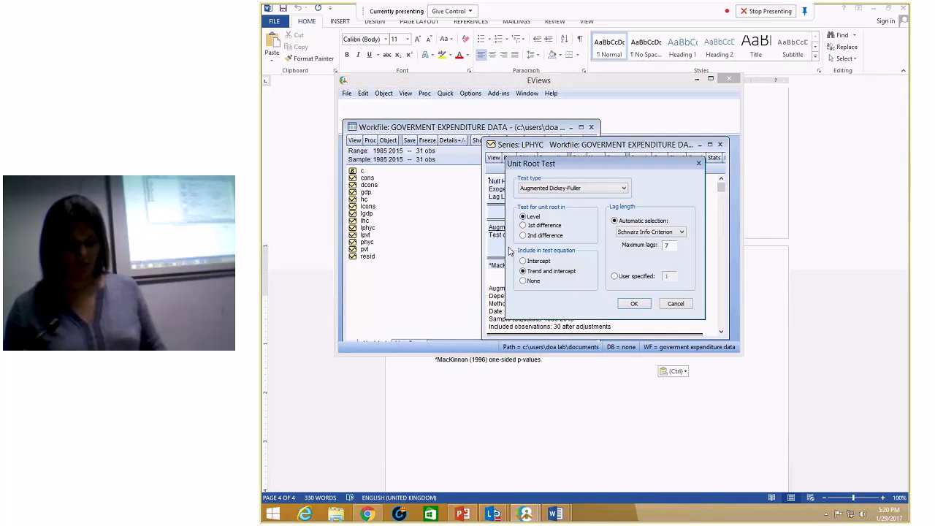
pyautogui.click(543, 225)
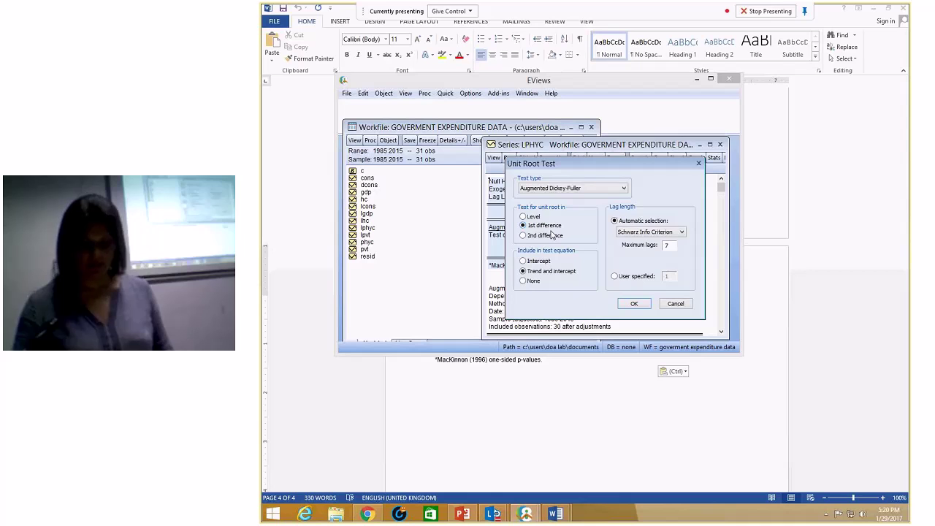
pyautogui.press('Return')
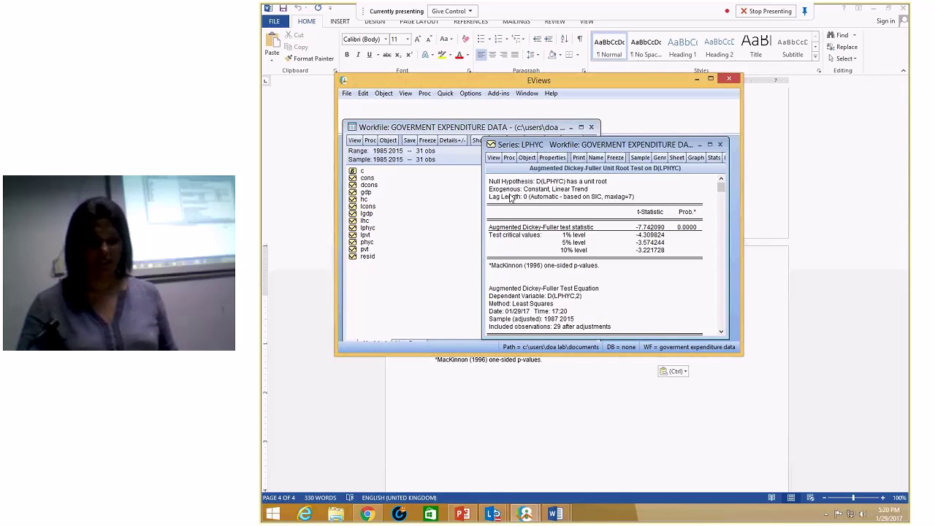
# Step: Copy the D(LPHYC) test summary through the MacKinnon note, with numbers formatted as they appear in the table
pyautogui.moveTo(494, 185); pyautogui.dragTo(704, 268)
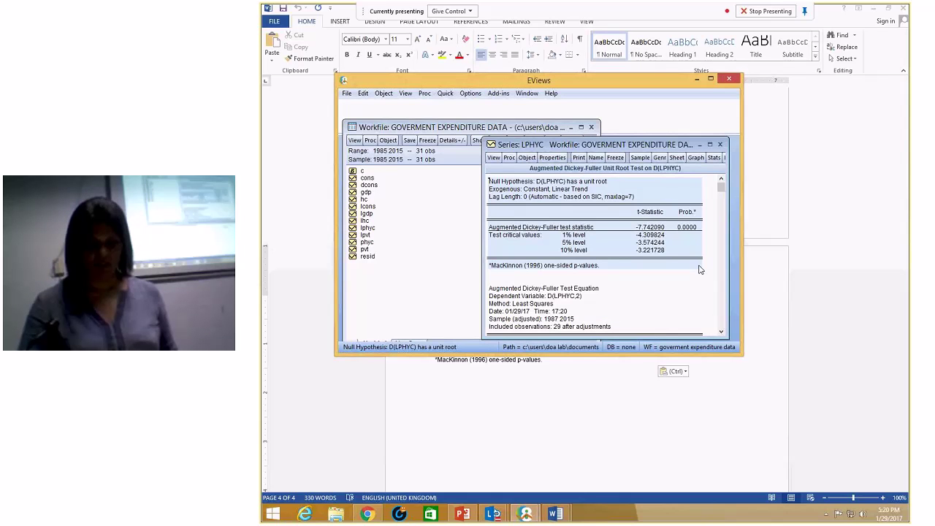
pyautogui.rightClick(608, 228)
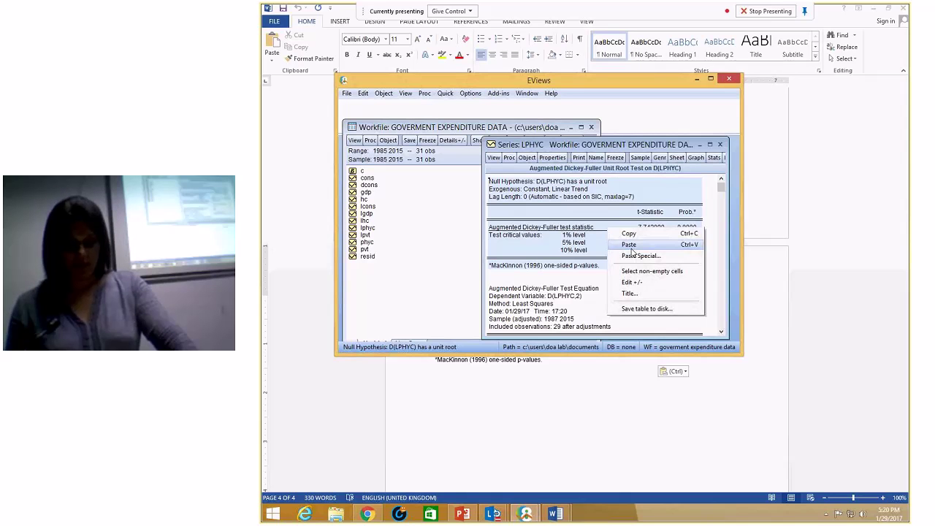
pyautogui.click(630, 234)
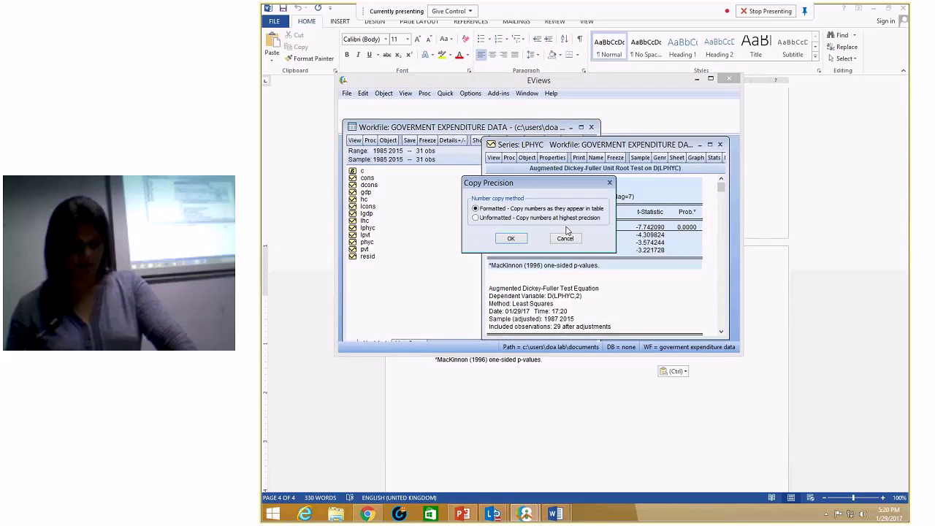
pyautogui.click(539, 236)
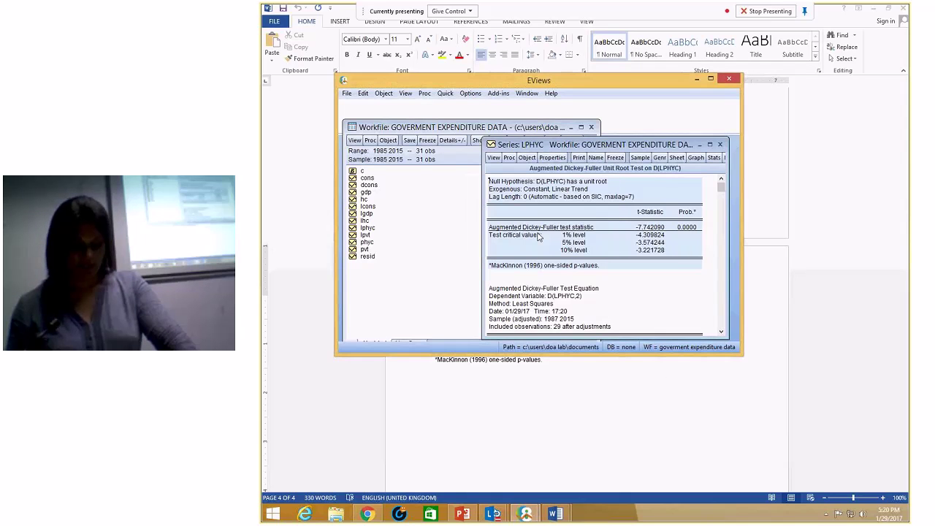
# Step: Switch to Word and paste the D(LPHYC) test table below the LPHYC level table
pyautogui.click(553, 514)
pyautogui.rightClick(507, 393)
pyautogui.click(533, 270)
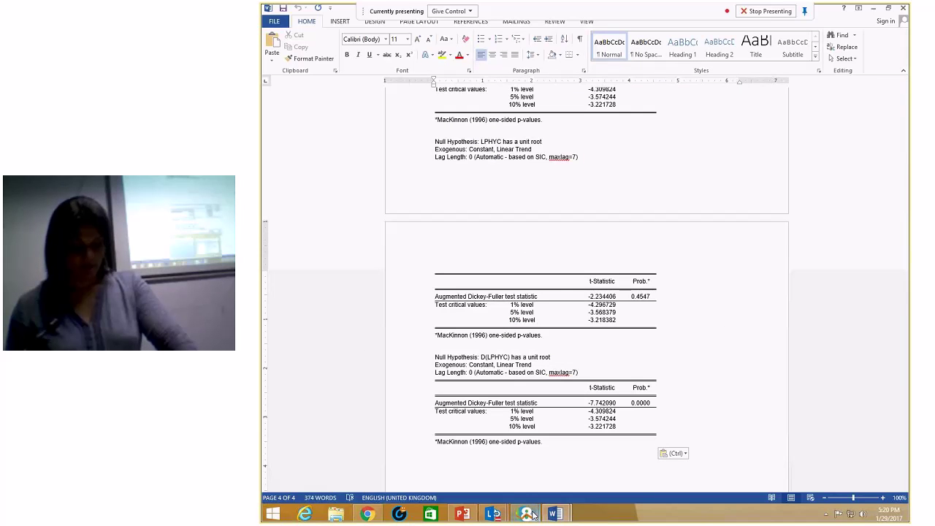
# Step: Switch back to EViews and close the LPHYC series window
pyautogui.moveTo(528, 511)
pyautogui.click(549, 495)
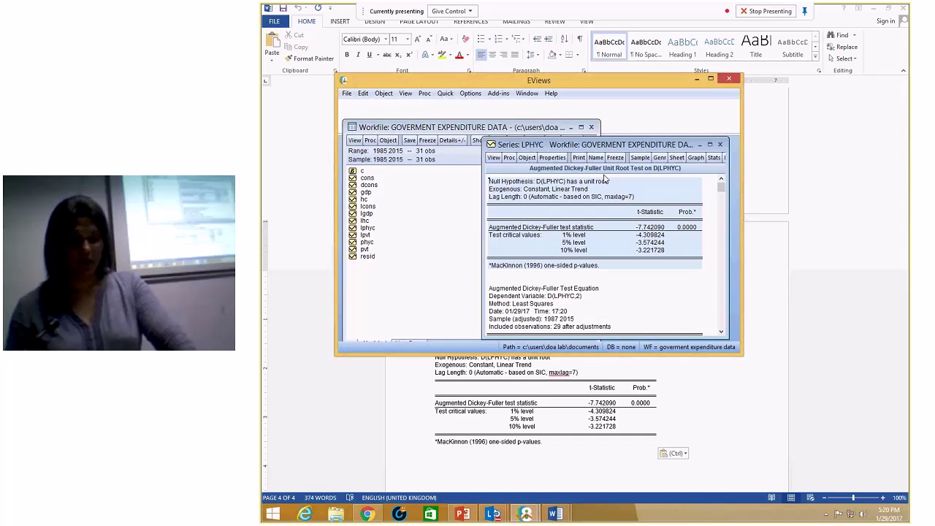
pyautogui.click(720, 145)
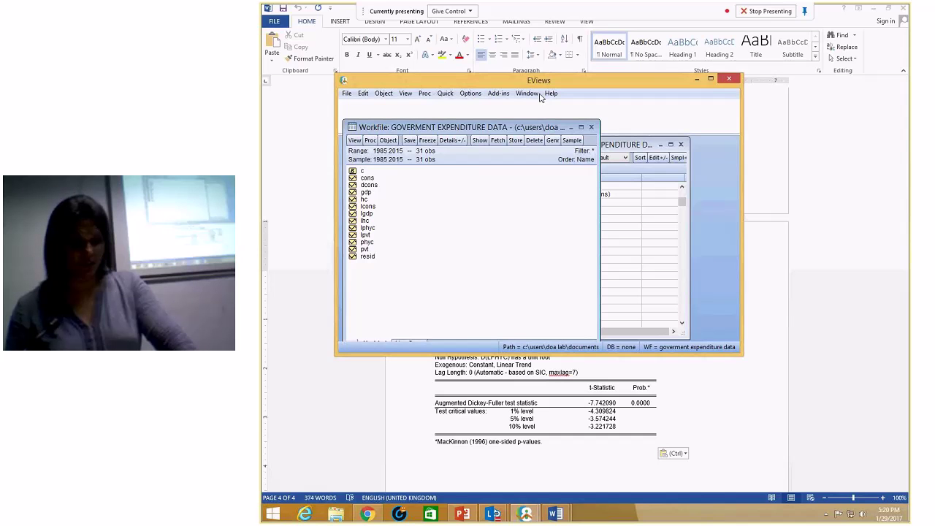
# Step: Run the Augmented Dickey-Fuller unit root test on the level of series lpvt with trend and intercept
pyautogui.click(462, 94)
pyautogui.click(445, 93)
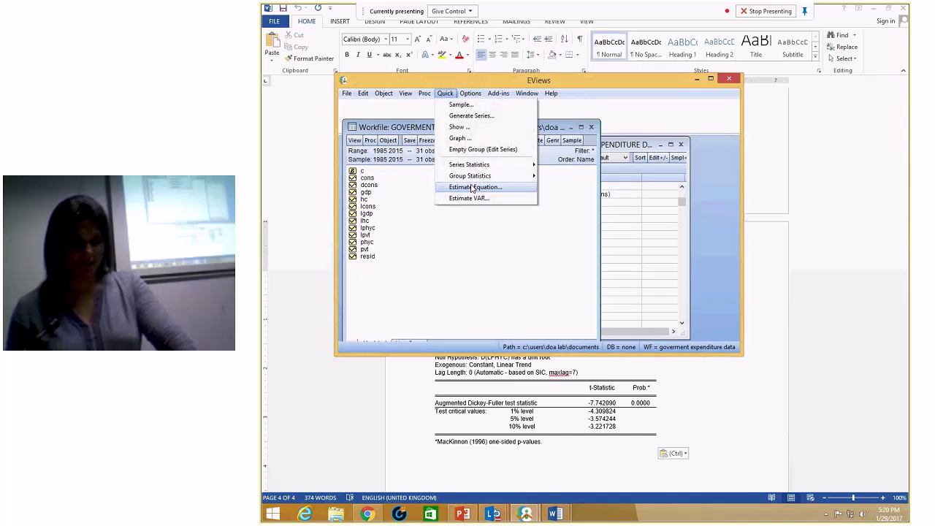
pyautogui.moveTo(473, 170)
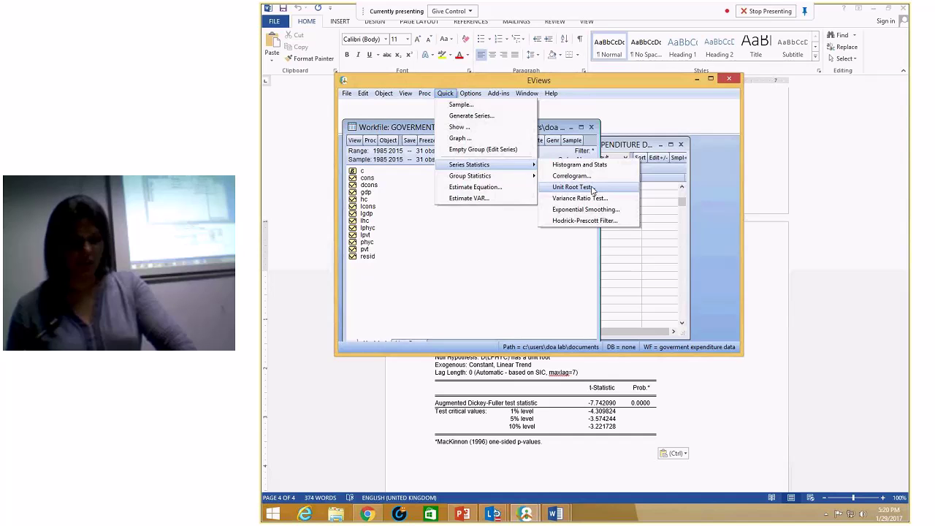
pyautogui.click(624, 188)
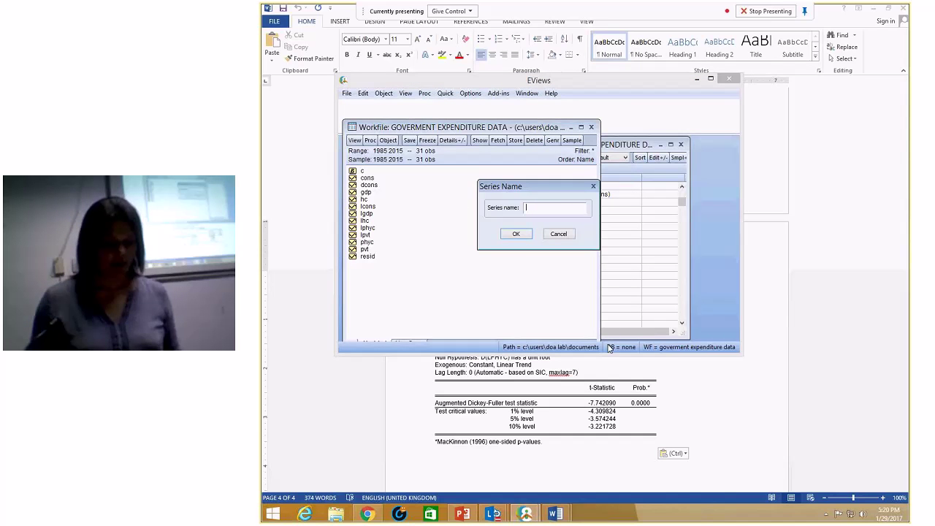
pyautogui.write('lp')
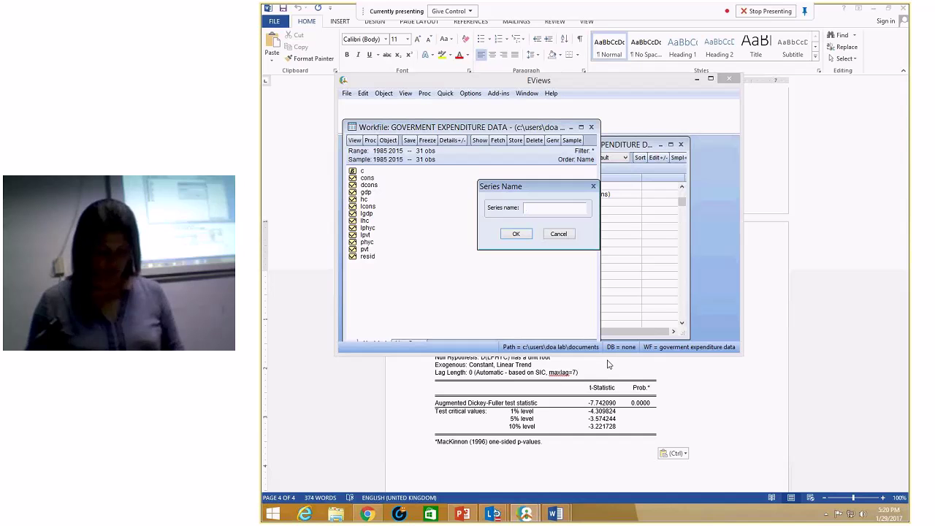
pyautogui.write('vt')
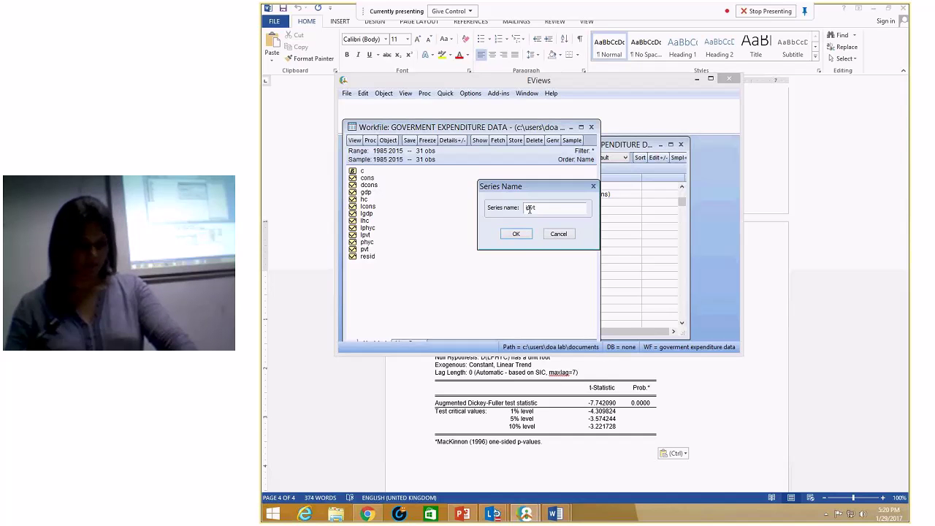
pyautogui.press('BackSpace')
pyautogui.press('BackSpace')
pyautogui.press('BackSpace')
pyautogui.press('BackSpace')
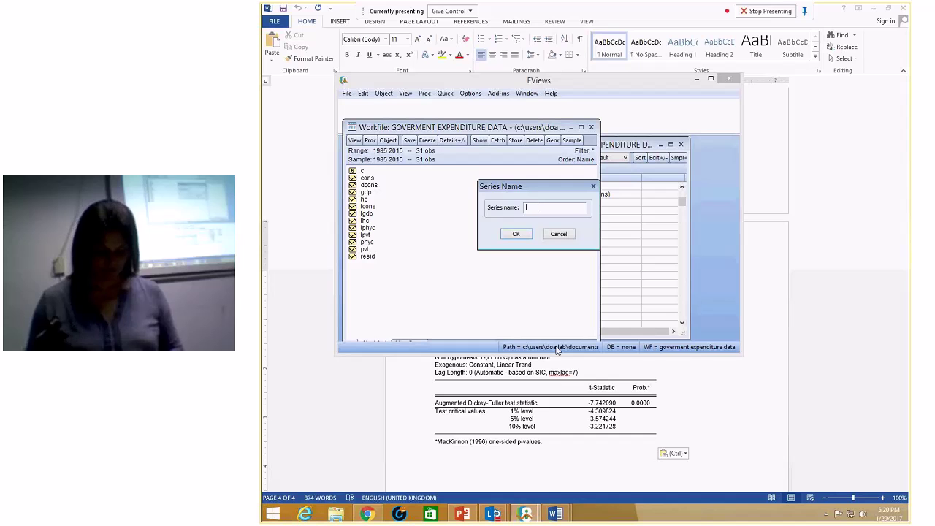
pyautogui.write('lpvt')
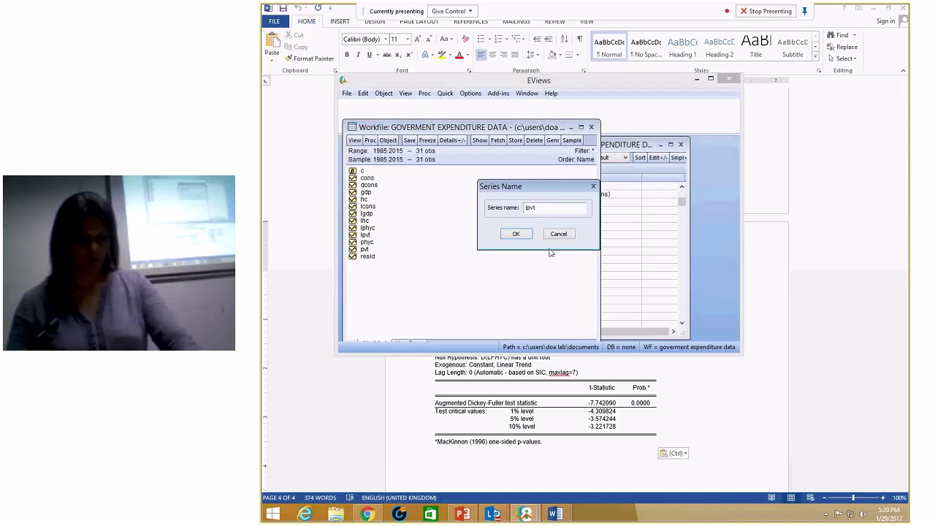
pyautogui.click(514, 233)
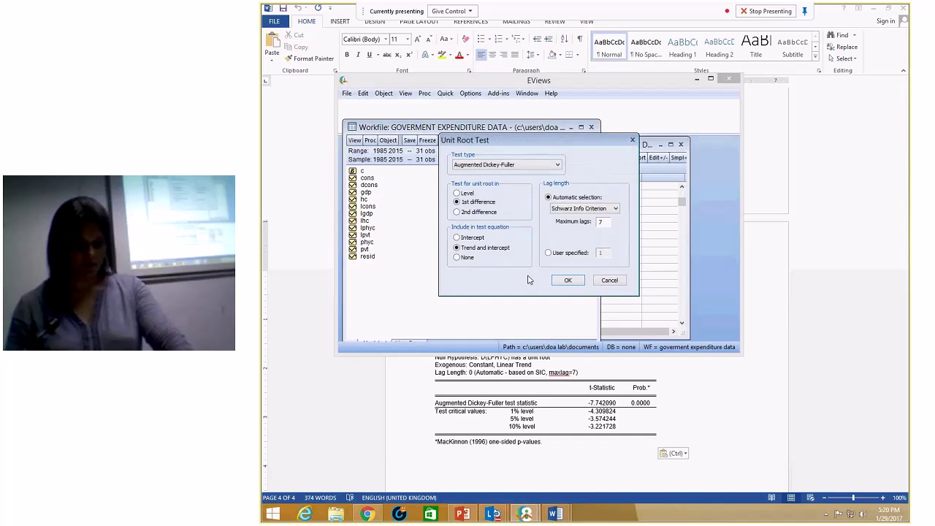
pyautogui.click(574, 280)
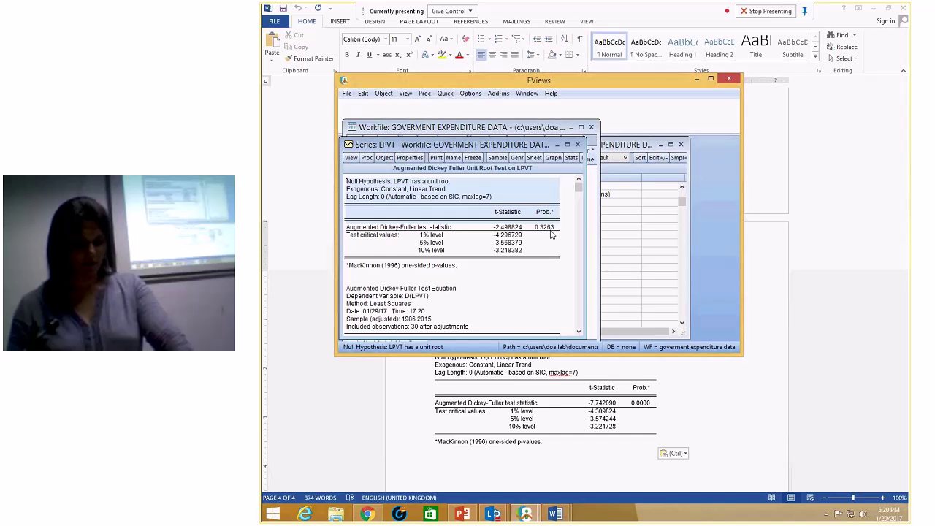
# Step: Copy the LPVT level test summary from the null hypothesis through the MacKinnon note
pyautogui.moveTo(552, 234); pyautogui.dragTo(511, 267)
pyautogui.rightClick(505, 210)
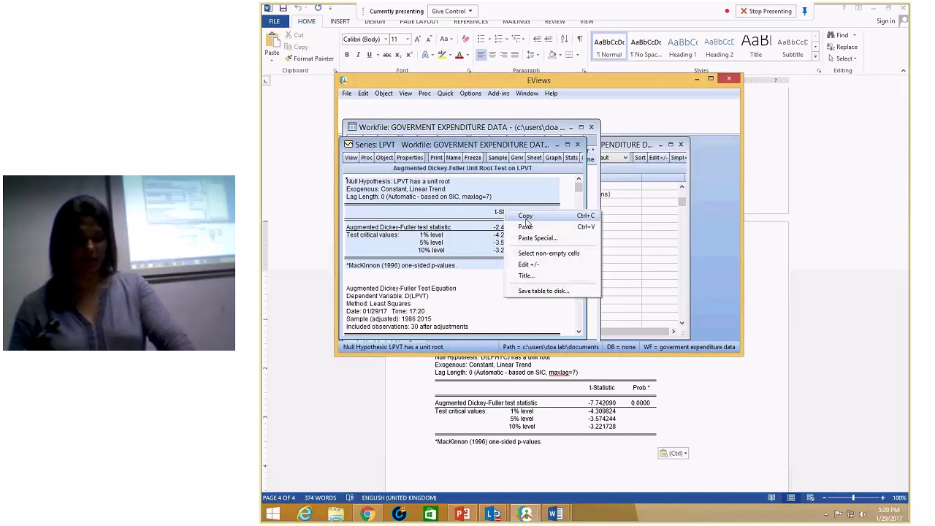
pyautogui.click(526, 216)
pyautogui.click(512, 240)
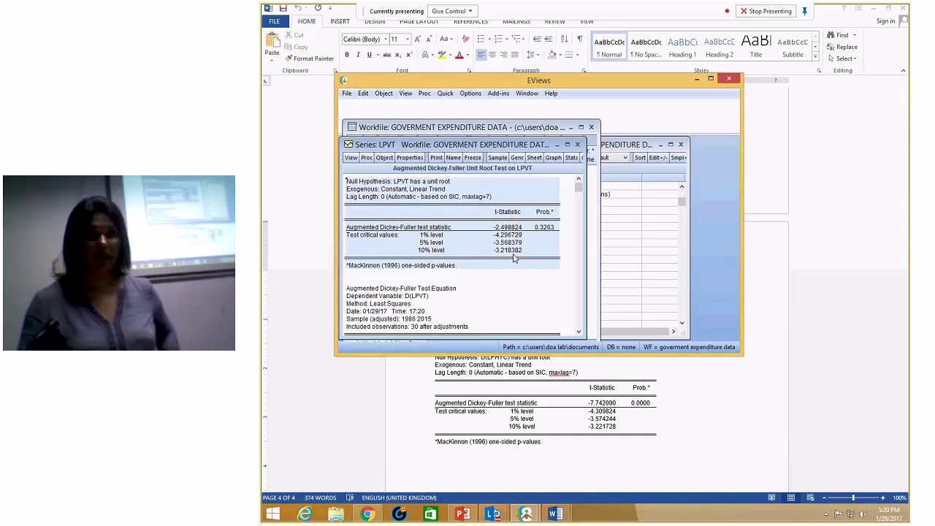
# Step: Switch to Word and paste the LPVT level test table below the D(LPHYC) table, keeping source formatting
pyautogui.click(556, 514)
pyautogui.scroll(-2, 487, 389)
pyautogui.rightClick(484, 396)
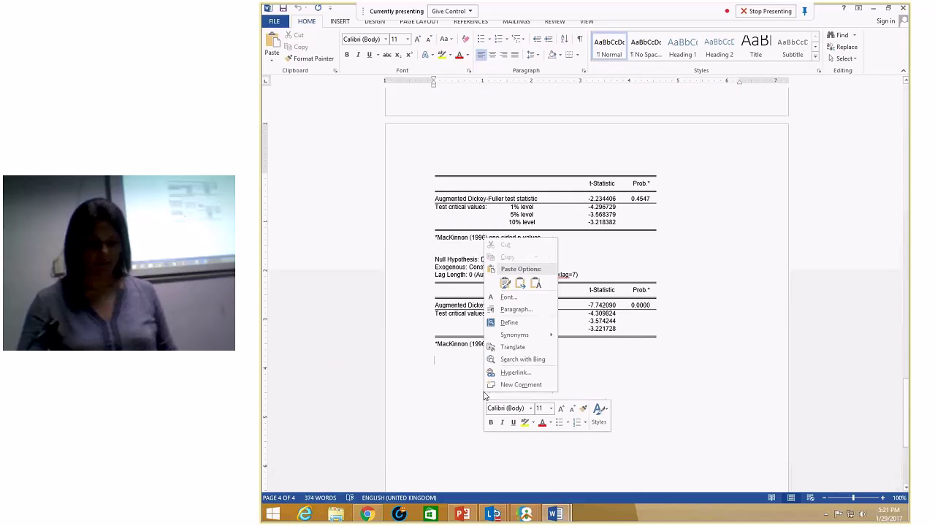
pyautogui.click(505, 282)
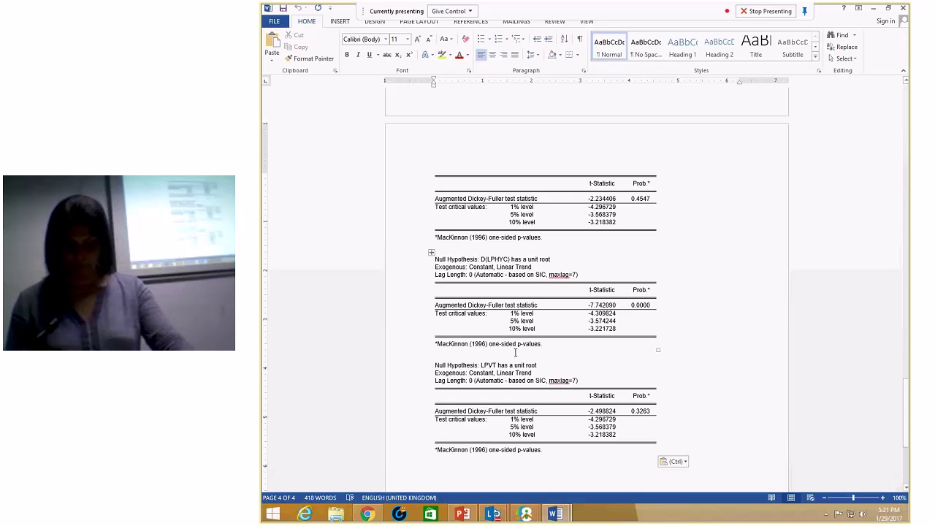
# Step: Return to EViews and run the Augmented Dickey-Fuller test on the first difference of LPVT with trend and intercept
pyautogui.moveTo(526, 515)
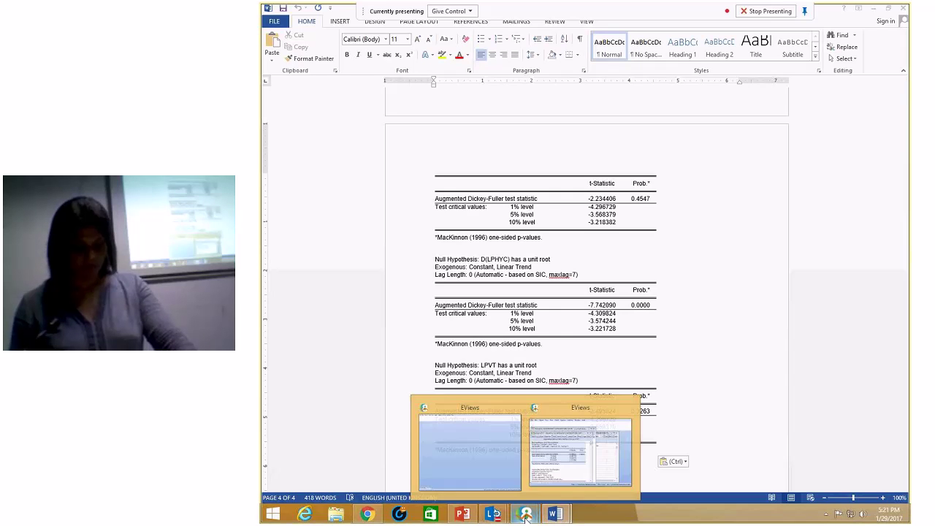
pyautogui.click(554, 468)
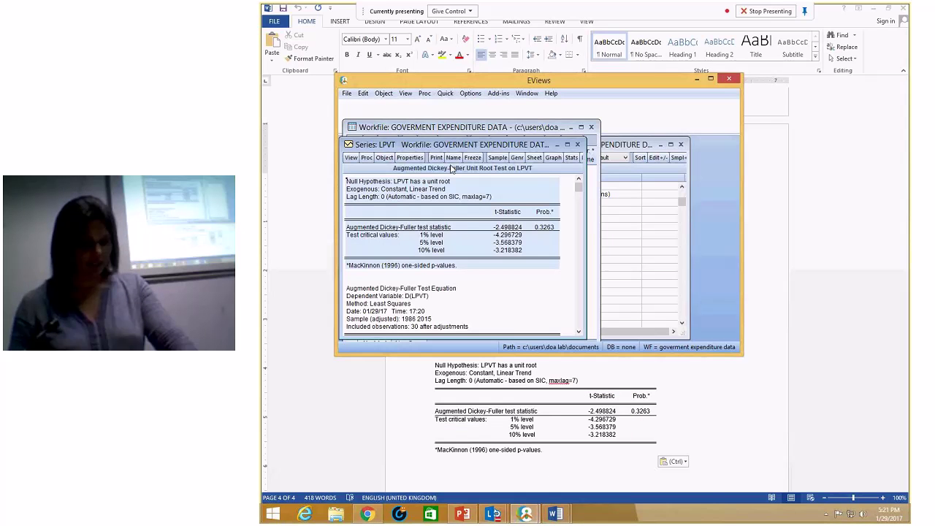
pyautogui.click(351, 158)
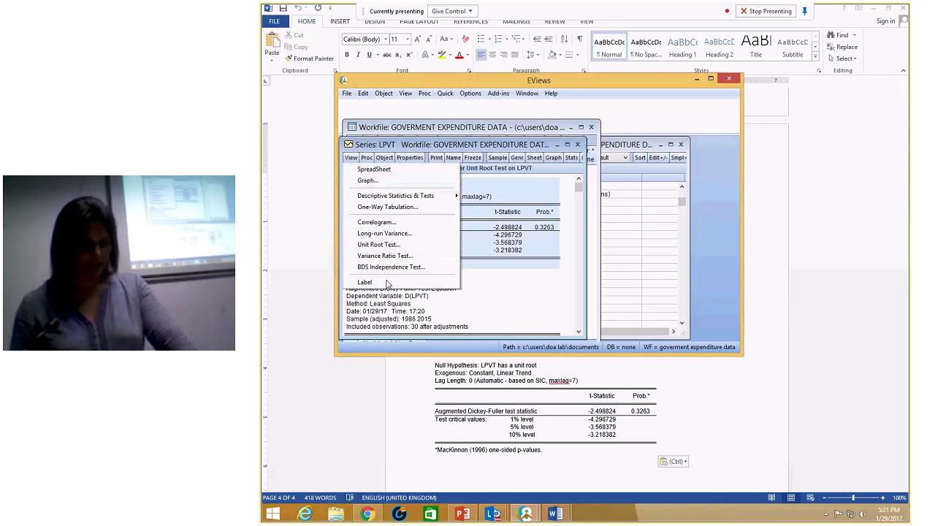
pyautogui.click(380, 245)
pyautogui.click(400, 226)
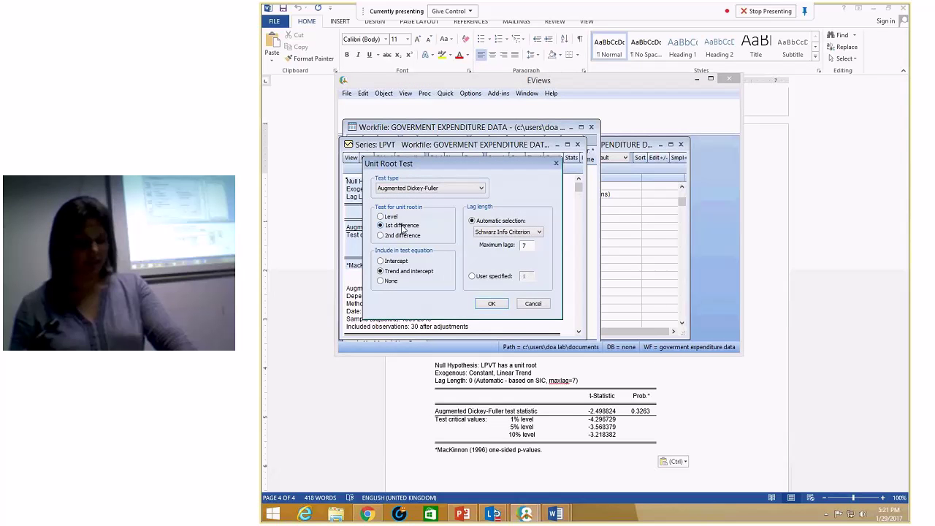
pyautogui.click(492, 303)
# Step: Copy the D(LPVT) test summary through the MacKinnon note, with numbers formatted as they appear in the table
pyautogui.moveTo(345, 180); pyautogui.dragTo(513, 251)
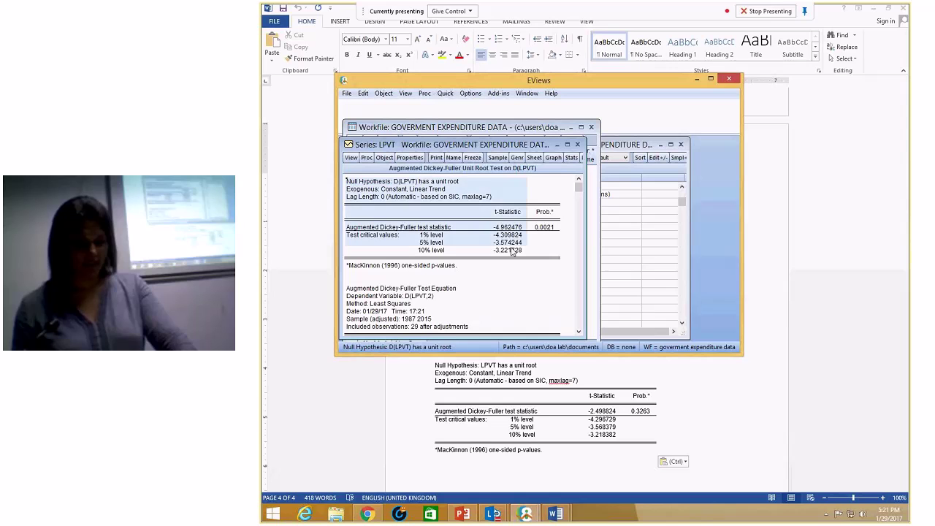
pyautogui.rightClick(513, 251)
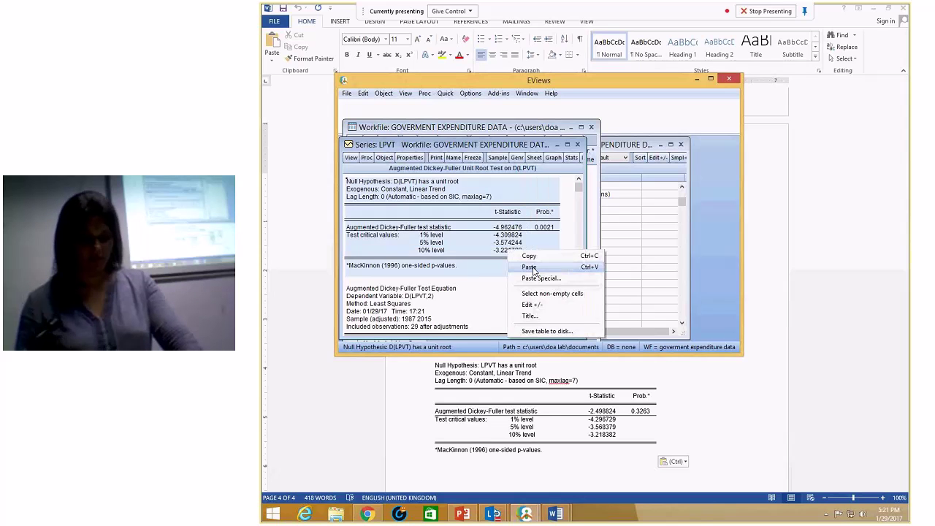
pyautogui.click(541, 267)
pyautogui.click(482, 275)
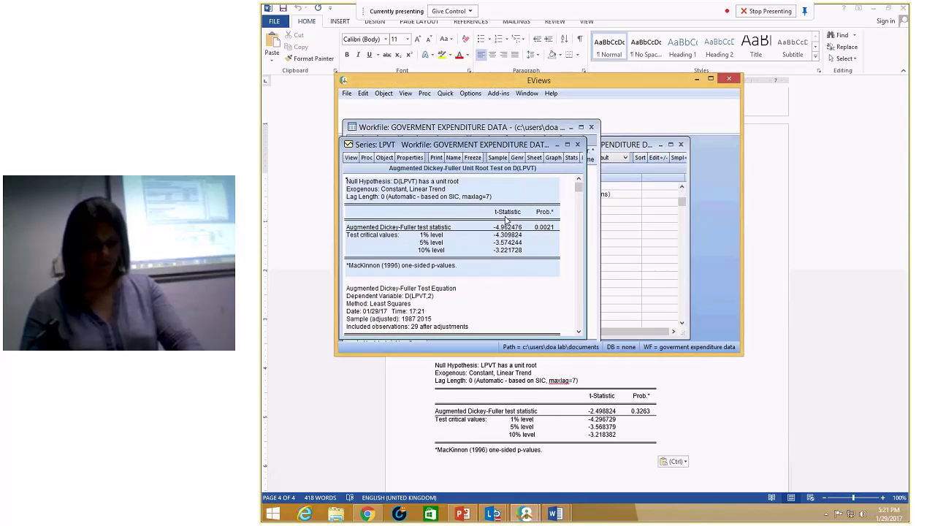
pyautogui.rightClick(504, 215)
pyautogui.click(526, 222)
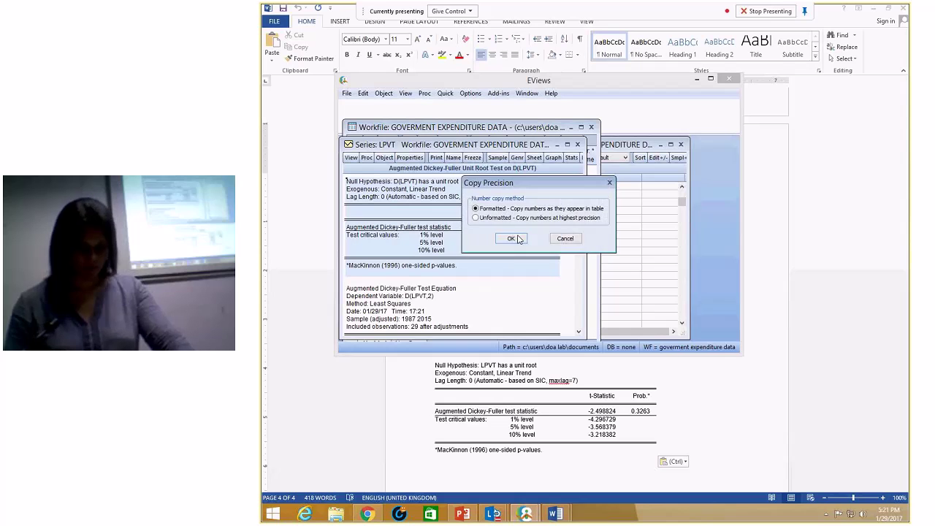
pyautogui.click(511, 239)
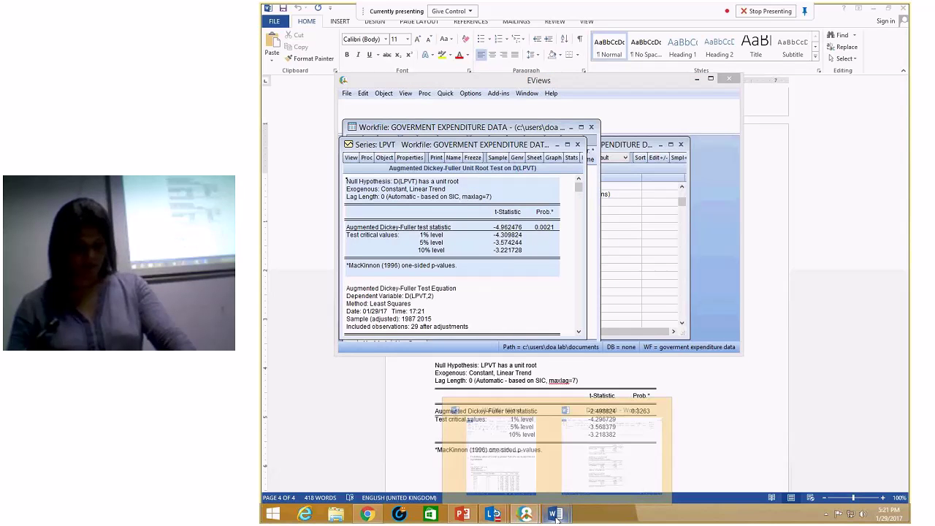
# Step: Switch to Word and paste the D(LPVT) test table below the LPVT level table
pyautogui.click(555, 514)
pyautogui.scroll(-3, 495, 410)
pyautogui.rightClick(495, 410)
pyautogui.click(516, 300)
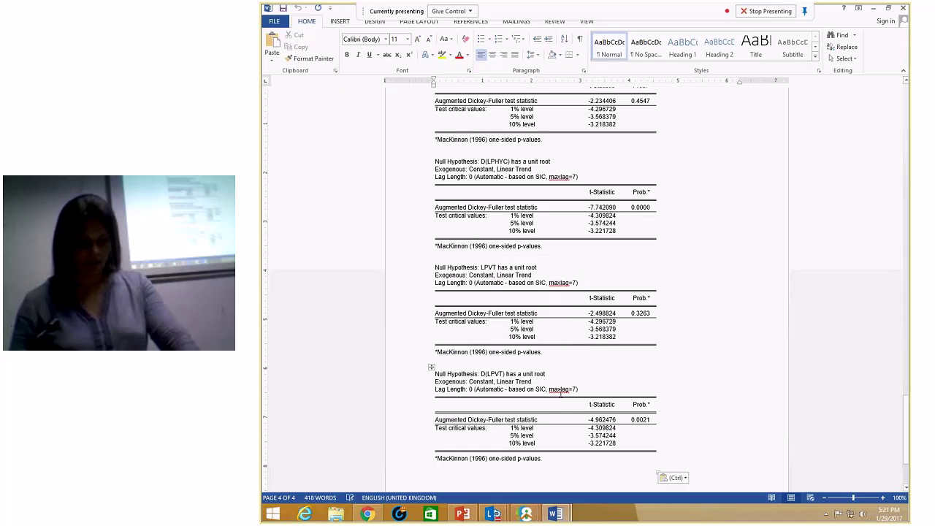
pyautogui.scroll(-3, 557, 396)
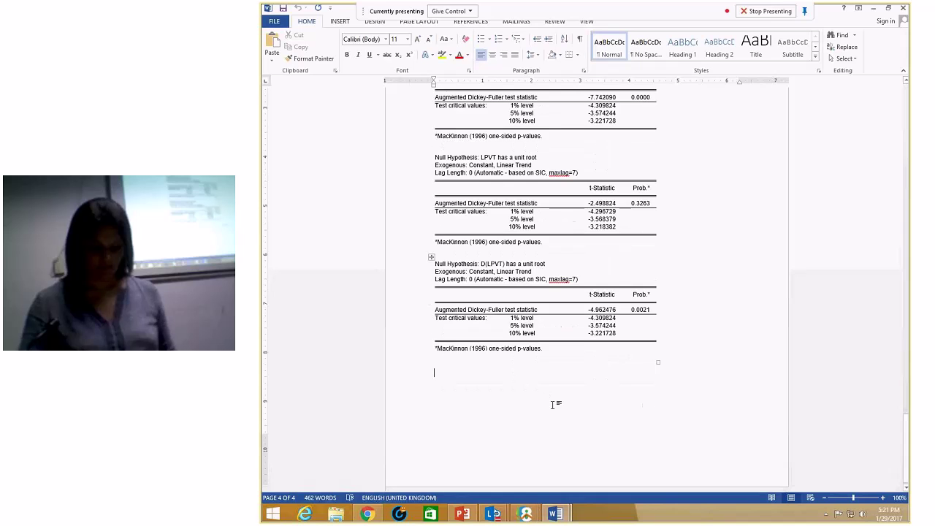
# Step: Below the D(LPVT) test table, write at font size 18: "All the series are stationary at first difference. It means that"
pyautogui.moveTo(556, 513)
pyautogui.click(605, 472)
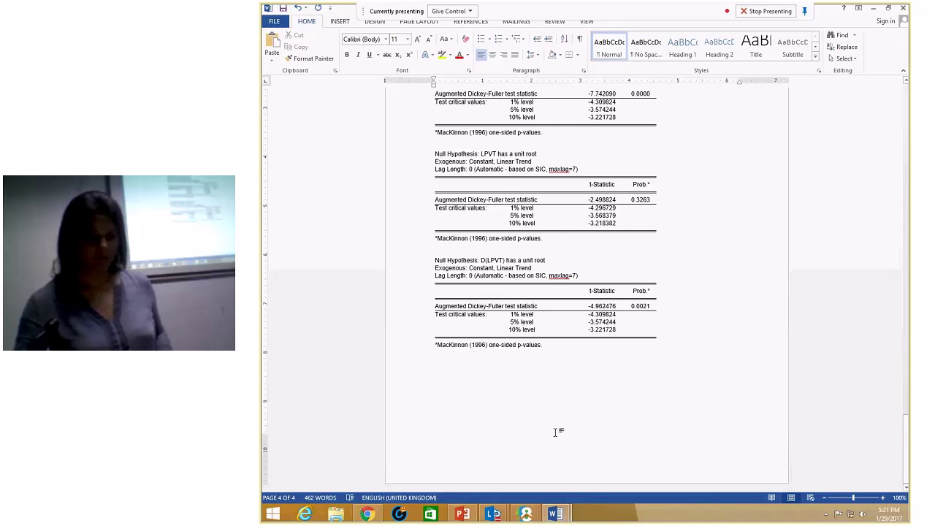
pyautogui.click(407, 39)
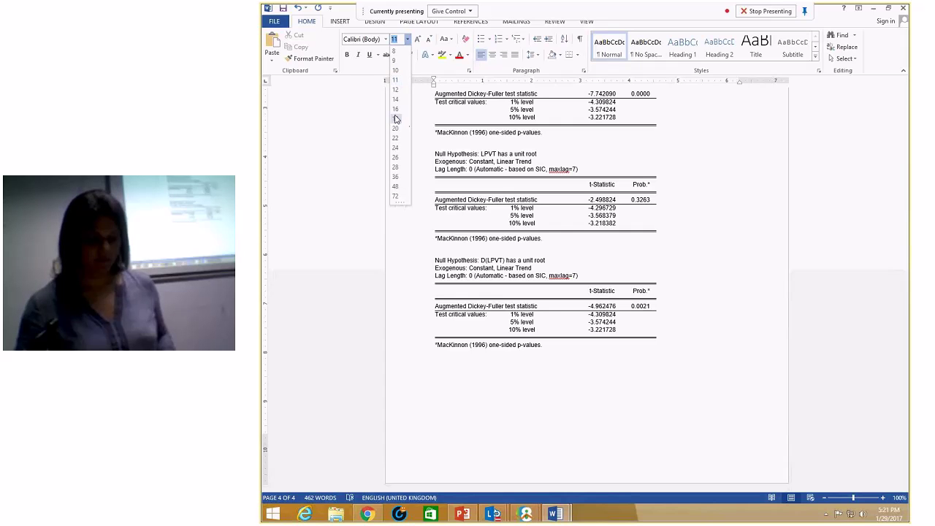
pyautogui.click(396, 119)
pyautogui.write('all the s')
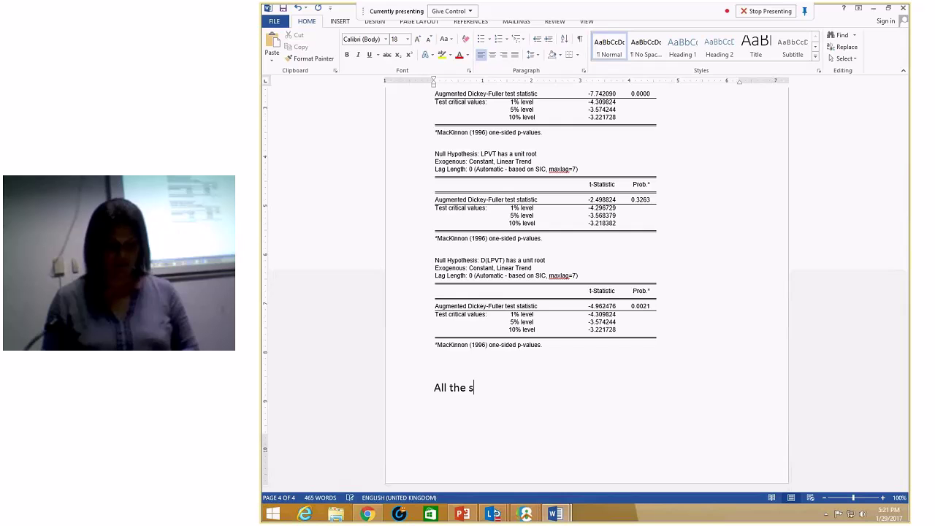
pyautogui.write('eires are')
pyautogui.press('BackSpace')
pyautogui.press('BackSpace')
pyautogui.press('BackSpace')
pyautogui.press('BackSpace')
pyautogui.press('BackSpace')
pyautogui.press('BackSpace')
pyautogui.write('ries are r')
pyautogui.press('BackSpace')
pyautogui.write('stationary are')
pyautogui.press('BackSpace')
pyautogui.press('BackSpace')
pyautogui.write('t fist')
pyautogui.press('BackSpace')
pyautogui.press('BackSpace')
pyautogui.write('rst difference. It means that ')
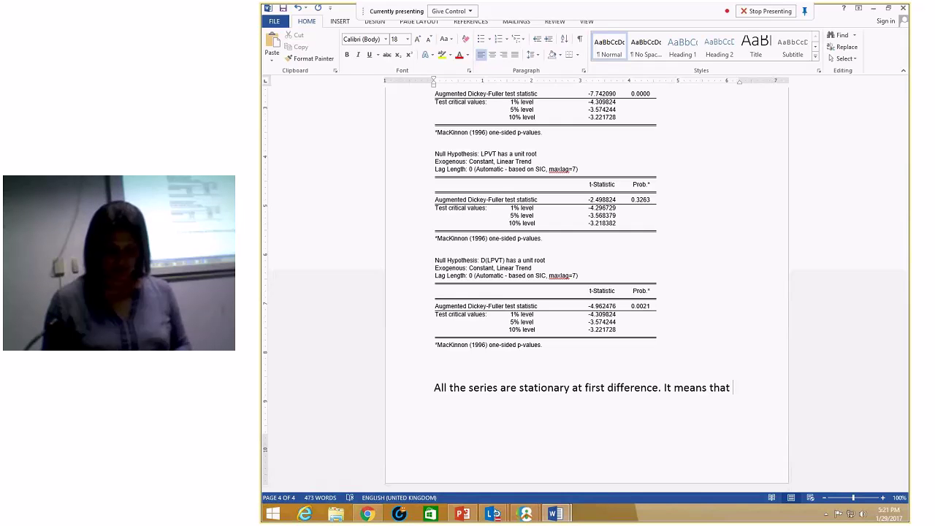
# Step: Complete the second sentence of the stationarity note with "order of ingegration is I(1)"
pyautogui.write('order of ingegratio')
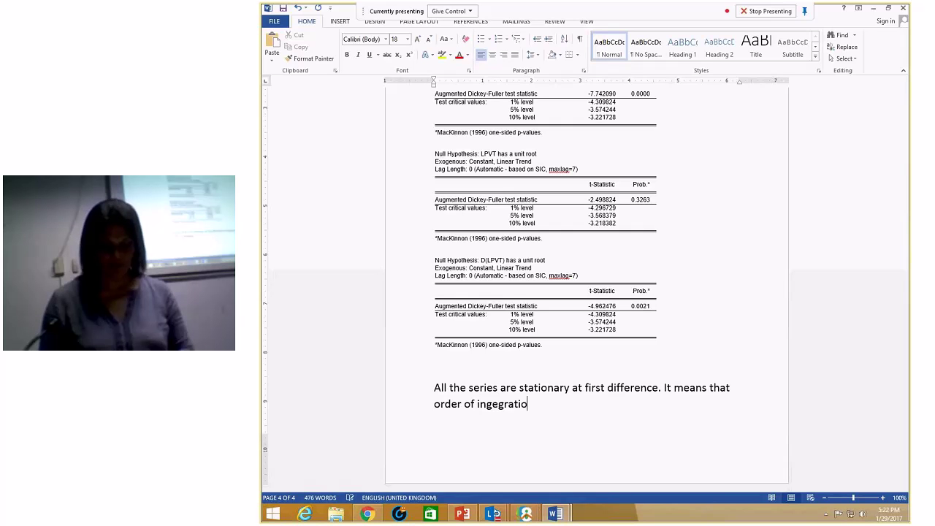
pyautogui.write('n is I(')
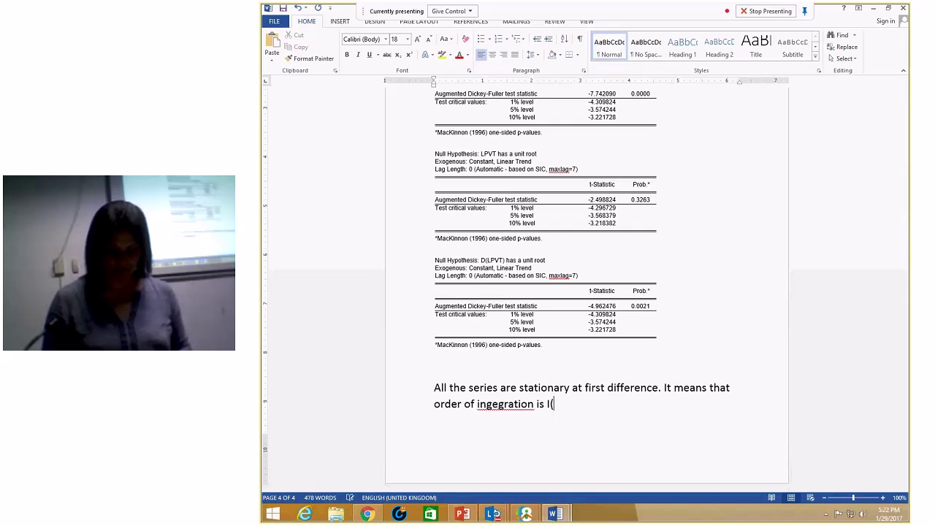
pyautogui.write('1)')
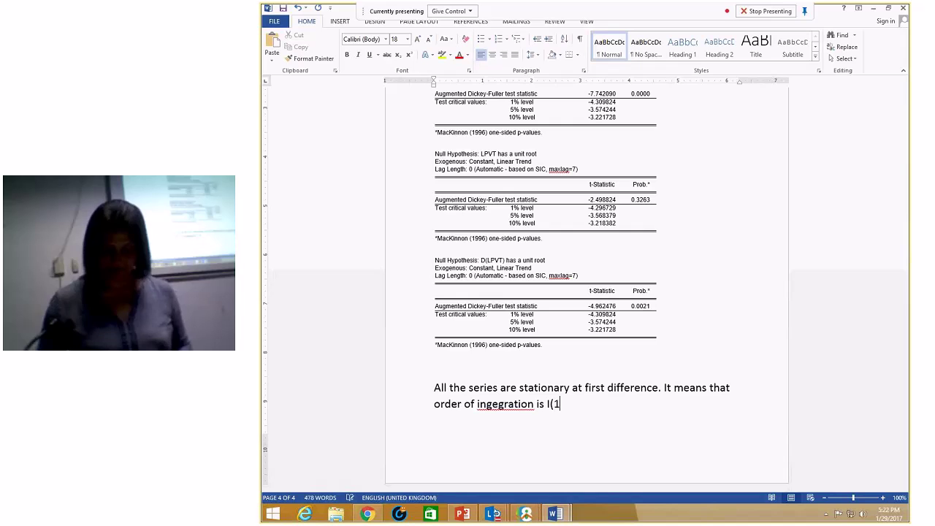
pyautogui.click(555, 421)
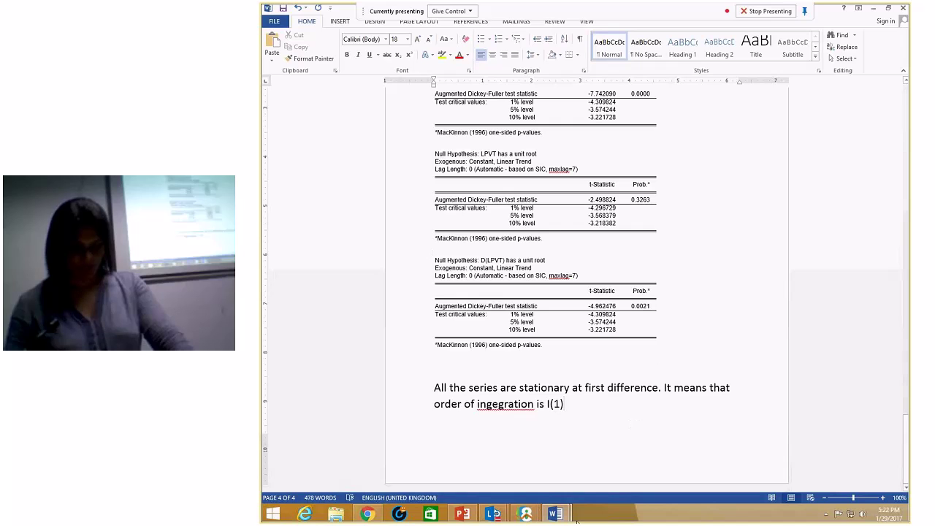
# Step: Switch to EViews and close the LPVT series window to get back to the workfile
pyautogui.moveTo(562, 517)
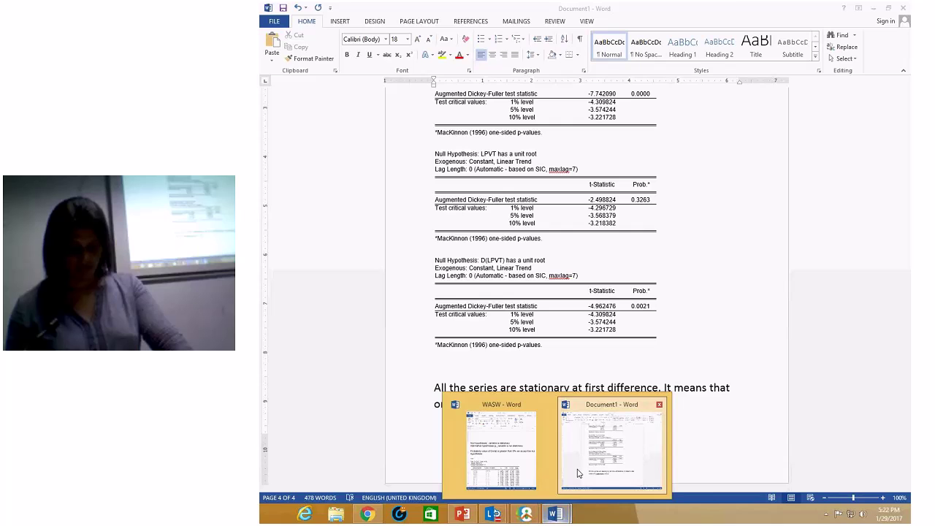
pyautogui.scroll(3, 568, 259)
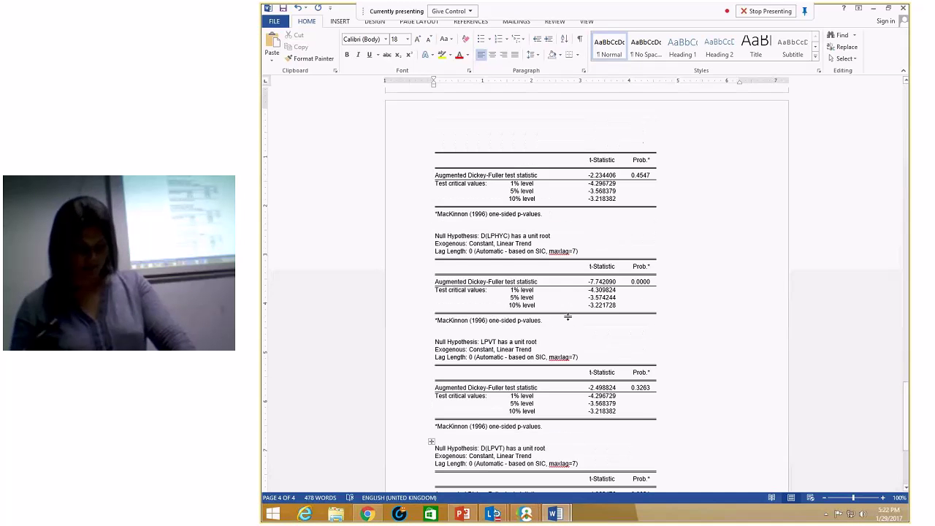
pyautogui.moveTo(532, 509)
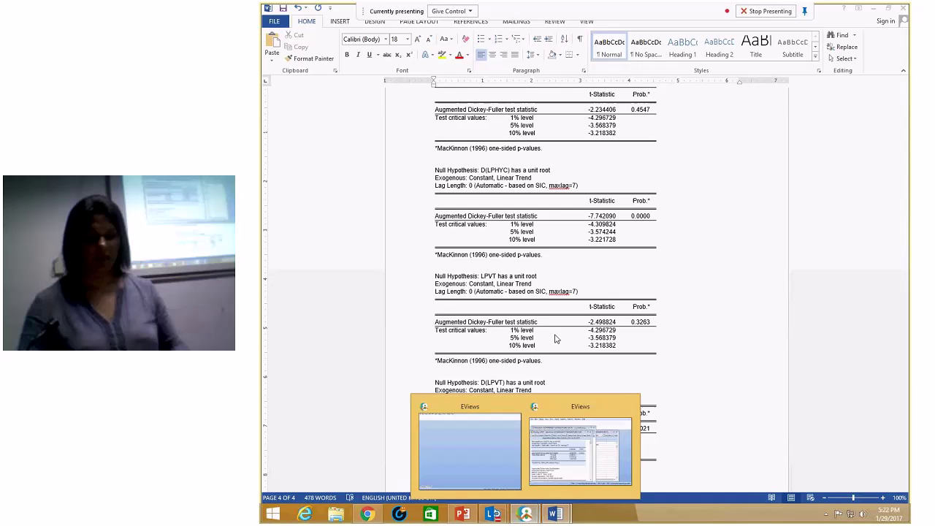
pyautogui.click(578, 446)
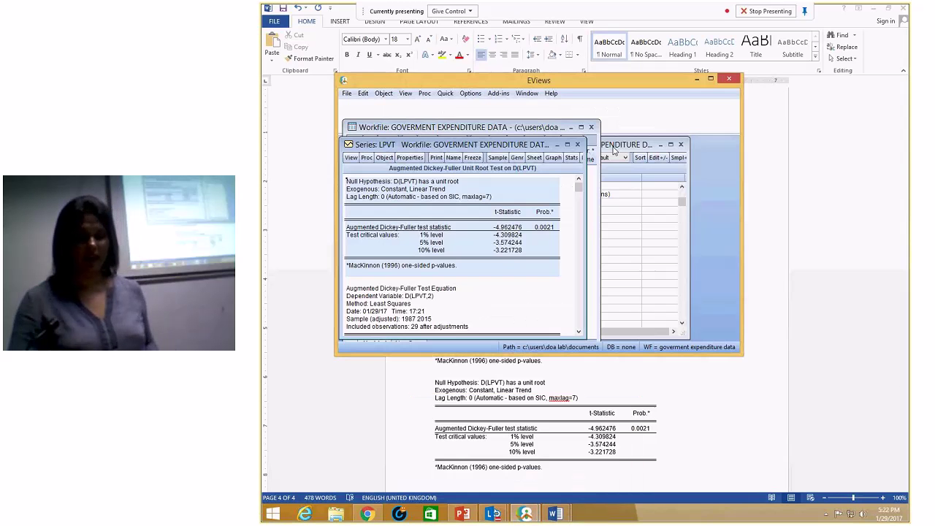
pyautogui.click(578, 144)
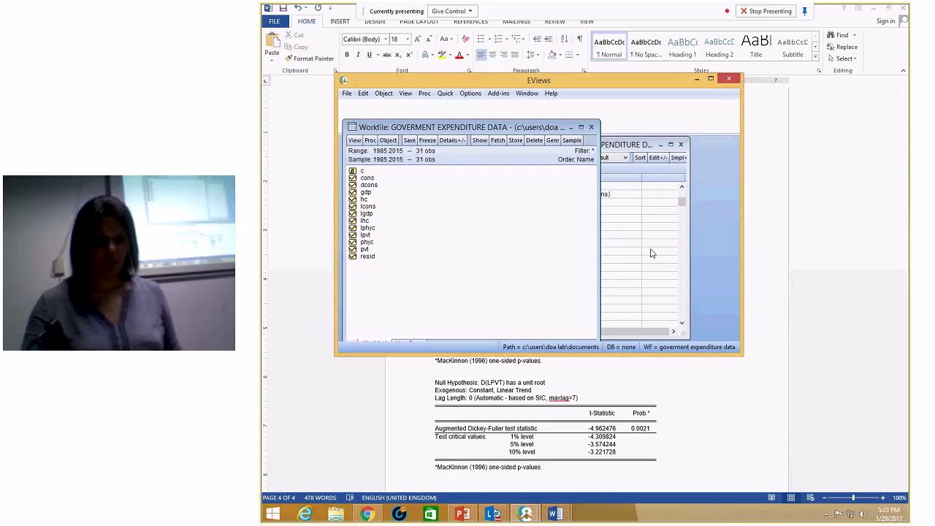
# Step: Start a Johansen cointegration test on a group of workfile series
pyautogui.click(446, 93)
pyautogui.moveTo(481, 169)
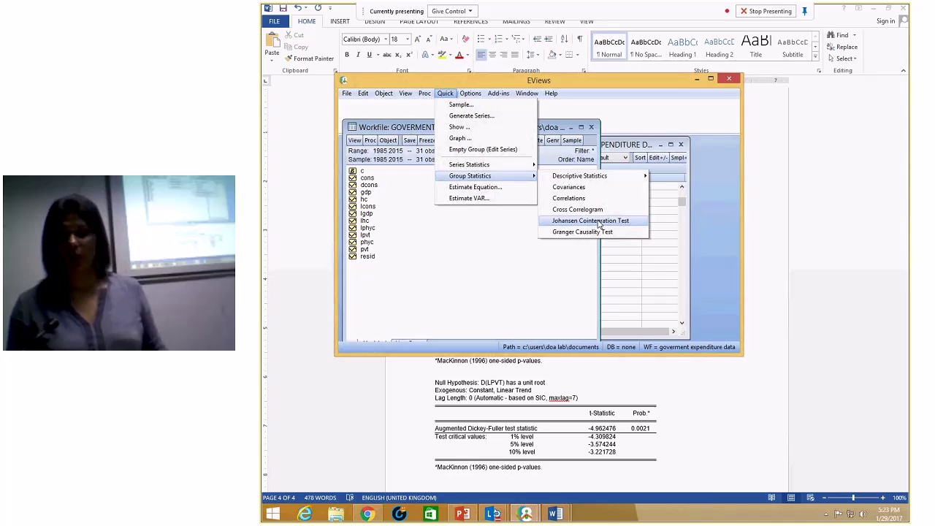
pyautogui.click(597, 221)
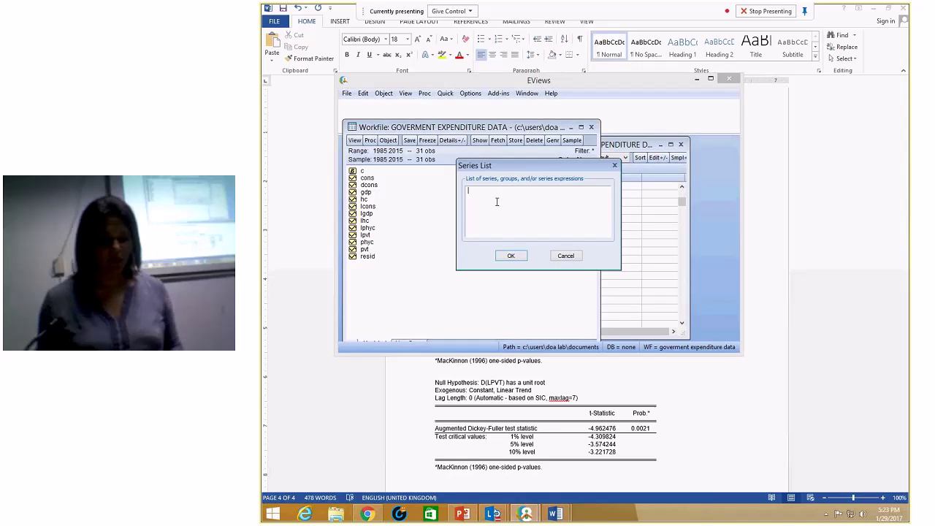
pyautogui.write('dcons')
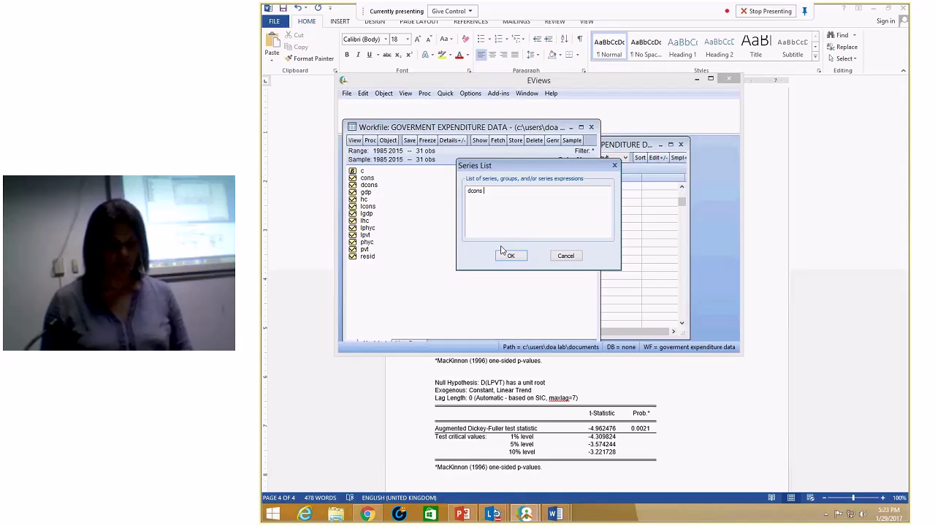
pyautogui.press('BackSpace')
pyautogui.press('BackSpace')
pyautogui.press('BackSpace')
pyautogui.press('BackSpace')
pyautogui.press('BackSpace')
pyautogui.press('BackSpace')
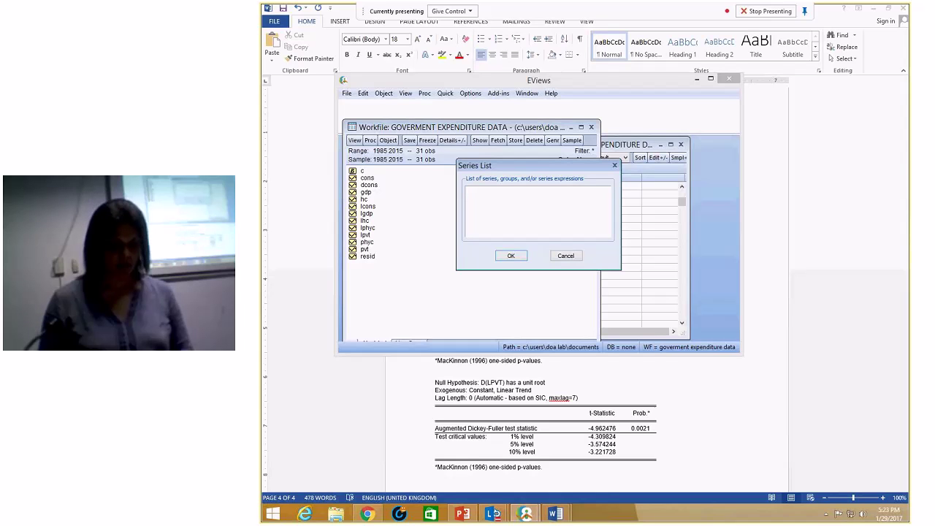
# Step: List lcons lgdp lphyc lhc lpvt as the series for the Johansen cointegration test
pyautogui.write('lcons')
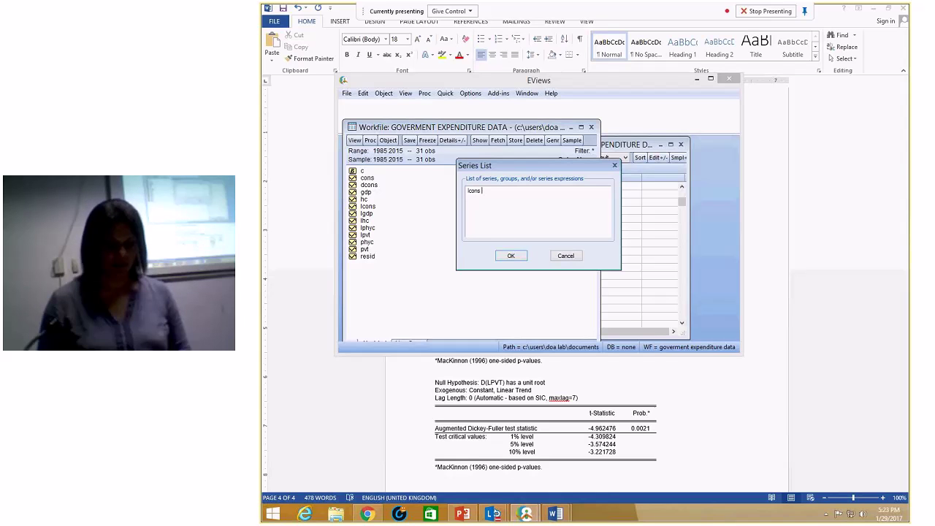
pyautogui.write(' lgdp')
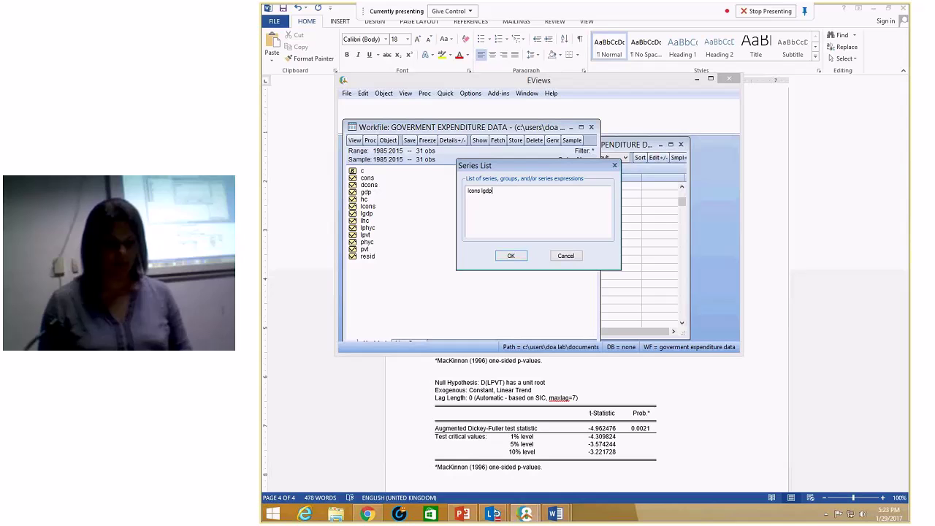
pyautogui.write(' lphyc lhc ')
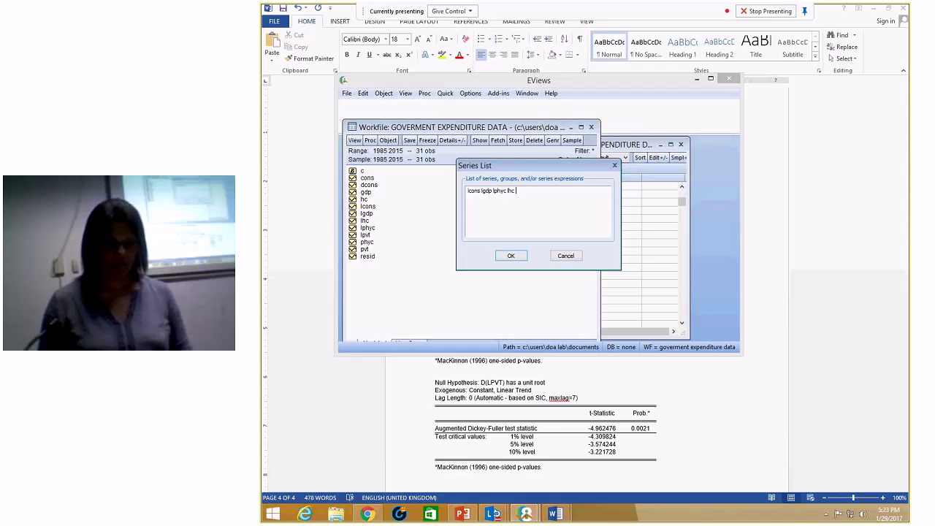
pyautogui.write('lpvt')
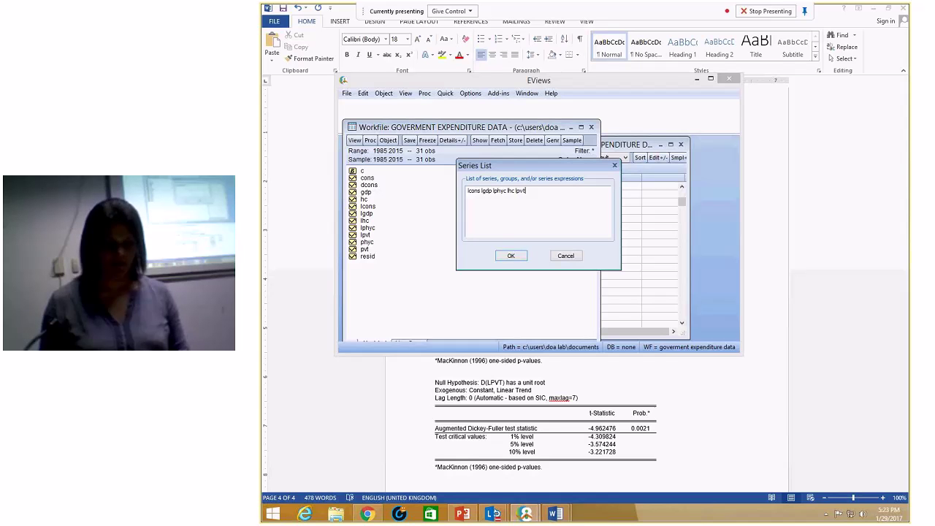
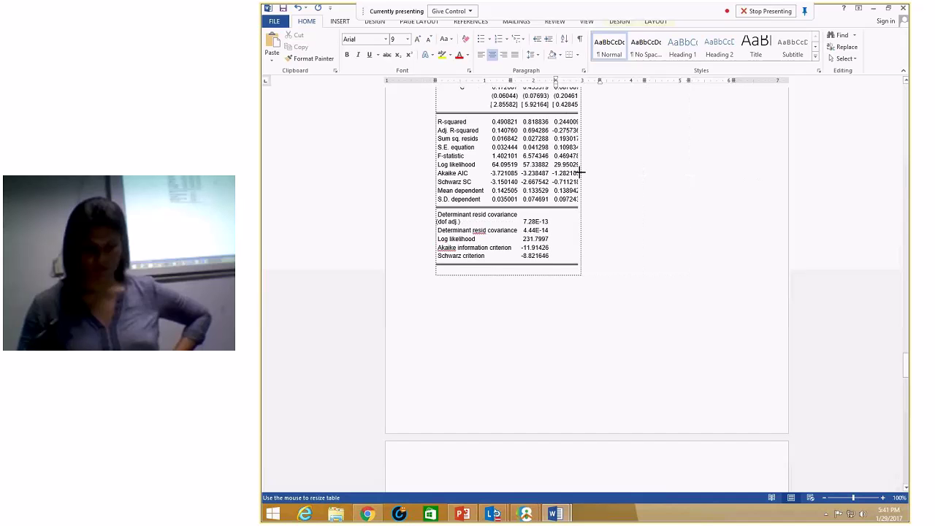
# Step: In the Word document, undo the resizing of the Vector Error Correction Estimates table
pyautogui.scroll(10, 590, 313)
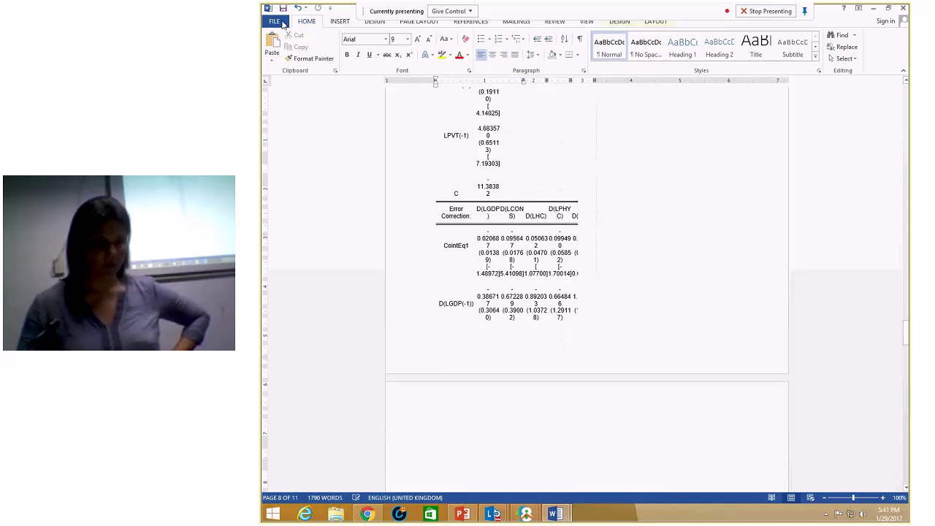
pyautogui.hotkey('ctrl', 'a')
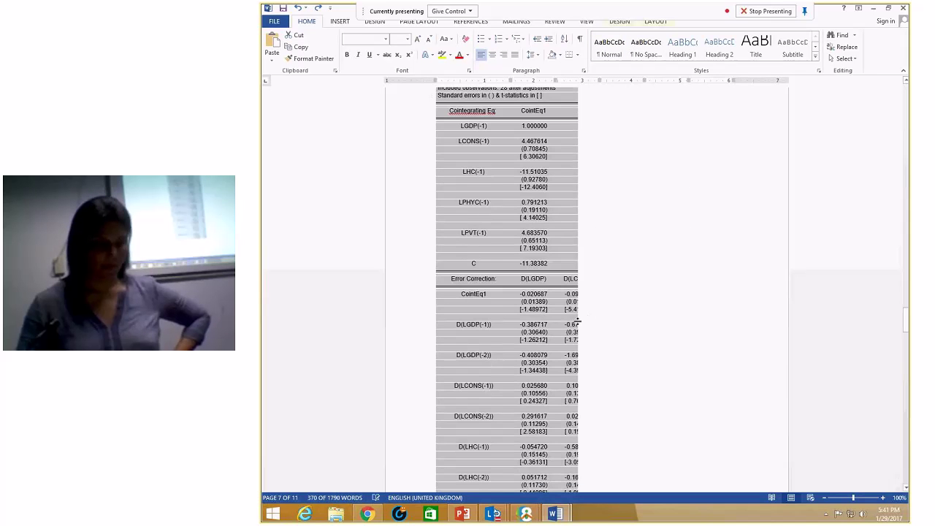
pyautogui.click(298, 8)
pyautogui.click(301, 10)
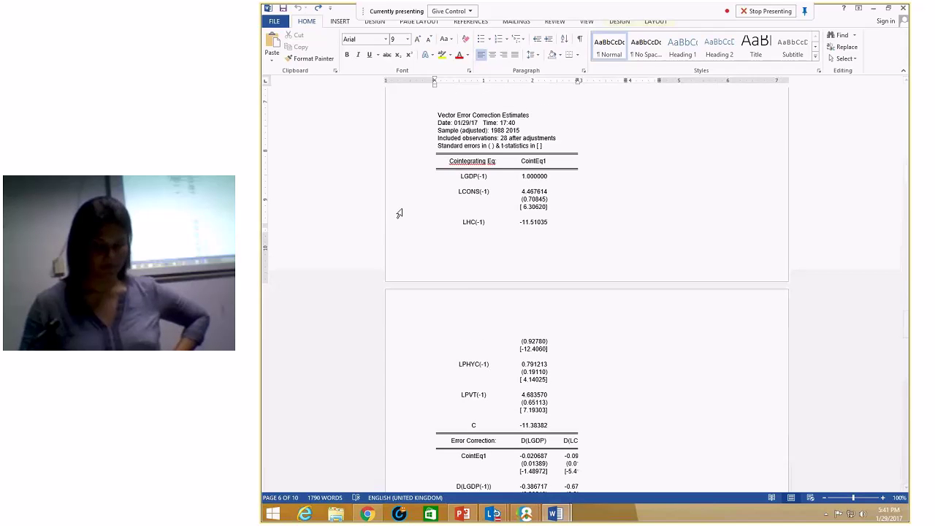
# Step: Delete the entire cut-off Vector Error Correction Estimates table that sits above the LPVT LPHYC LGDP cointegration results
pyautogui.scroll(-4, 470, 288)
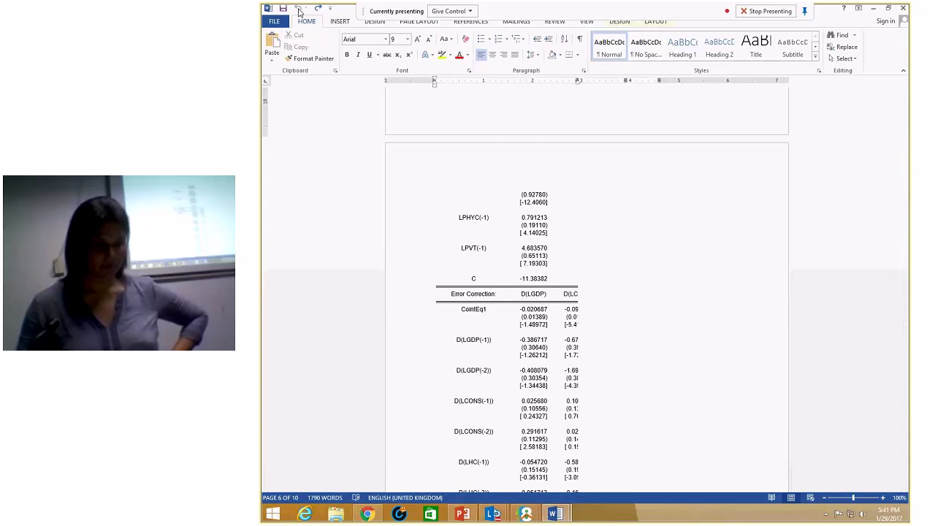
pyautogui.scroll(6, 465, 276)
pyautogui.moveTo(437, 212); pyautogui.dragTo(608, 316)
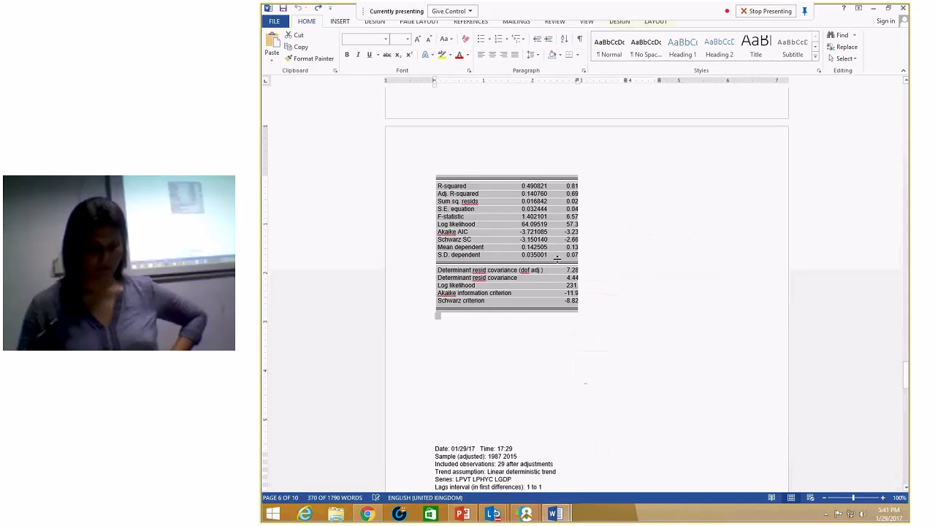
pyautogui.scroll(-12, 557, 259)
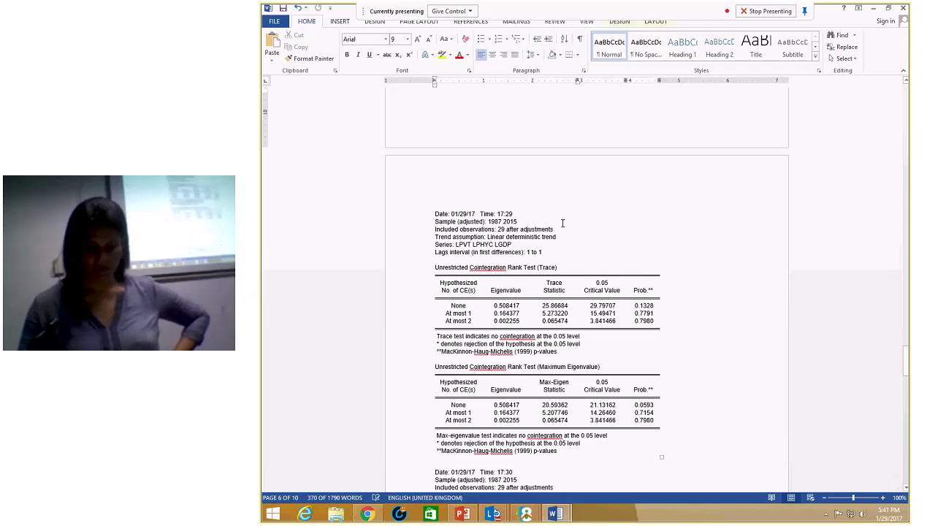
pyautogui.click(557, 228)
pyautogui.press('Delete')
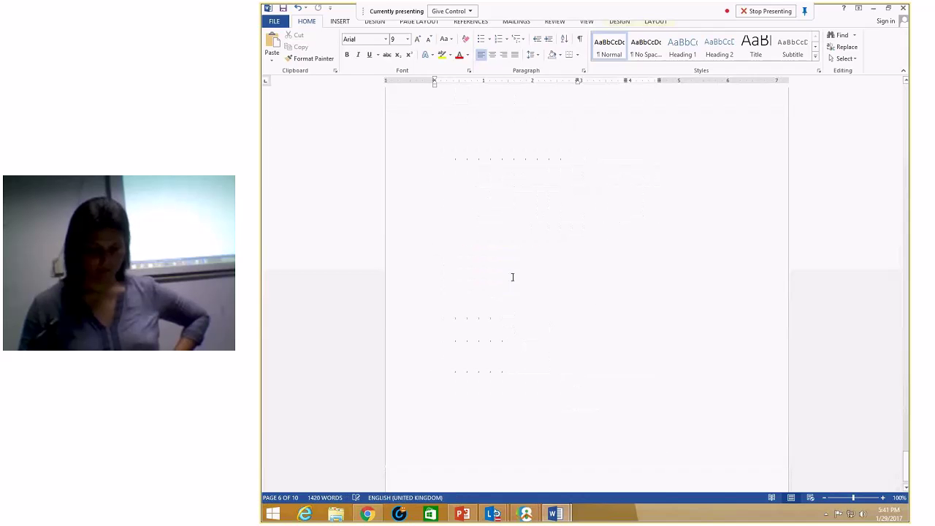
# Step: Paste the Vector Error Correction Estimates table at the end of the document, below the last cointegration results, keeping source formatting
pyautogui.rightClick(510, 272)
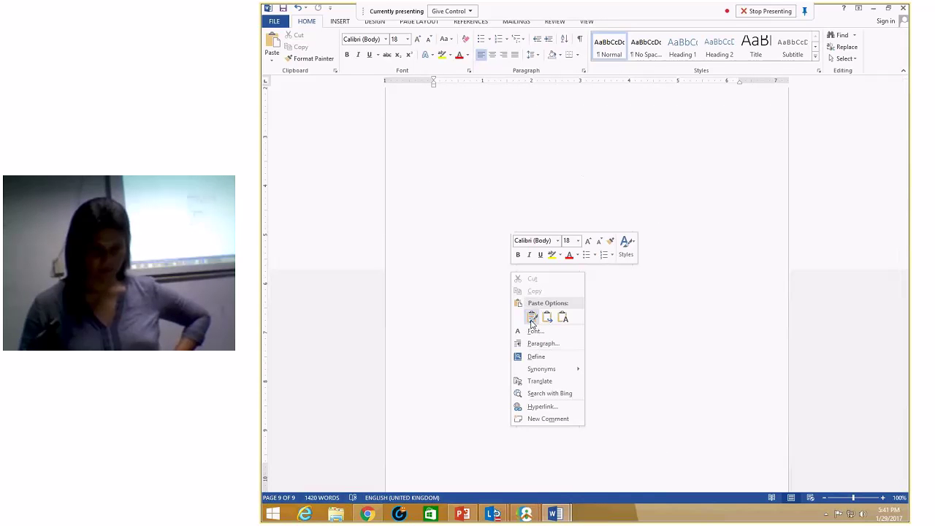
pyautogui.click(532, 318)
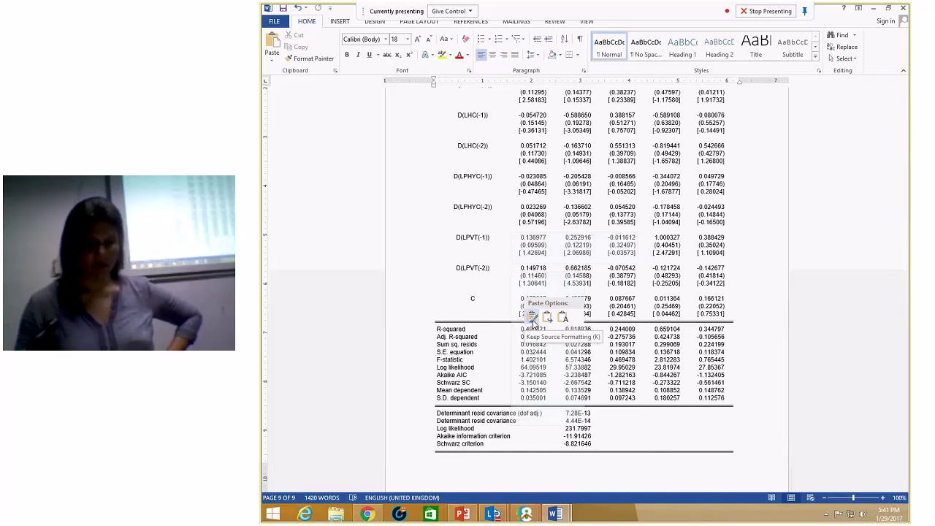
pyautogui.scroll(-7, 539, 307)
pyautogui.scroll(7, 543, 290)
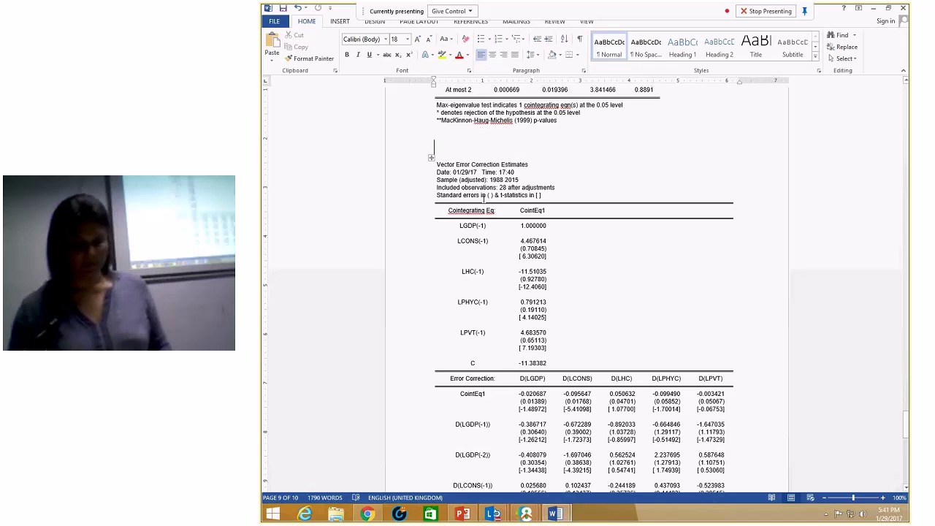
pyautogui.scroll(-3, 486, 192)
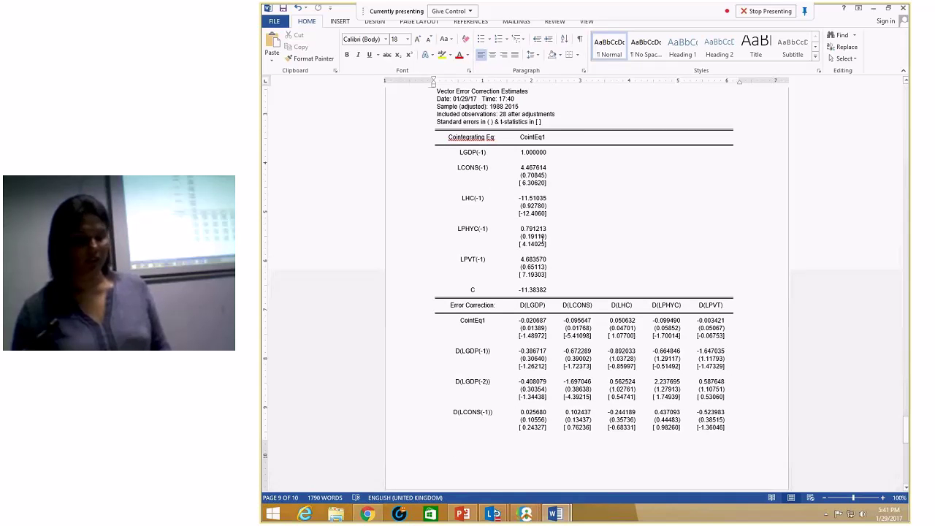
pyautogui.scroll(-5, 484, 258)
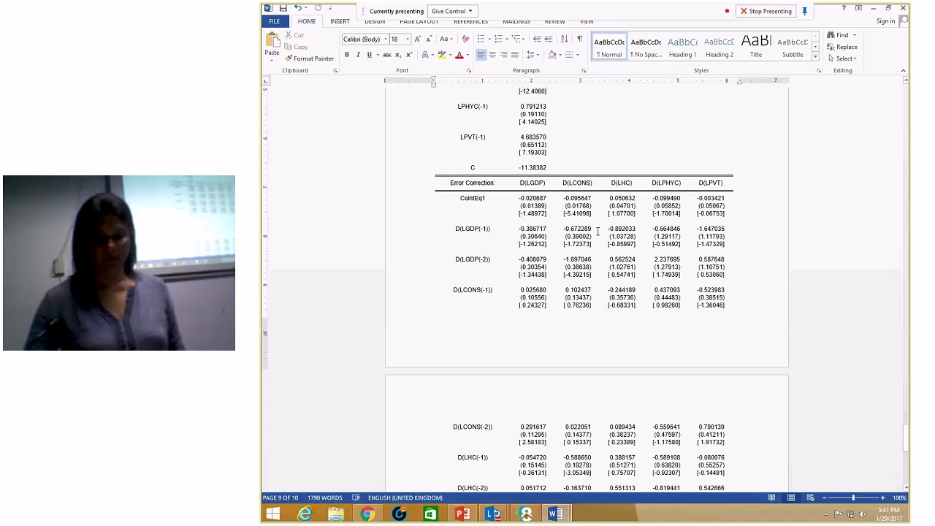
pyautogui.scroll(-11, 598, 231)
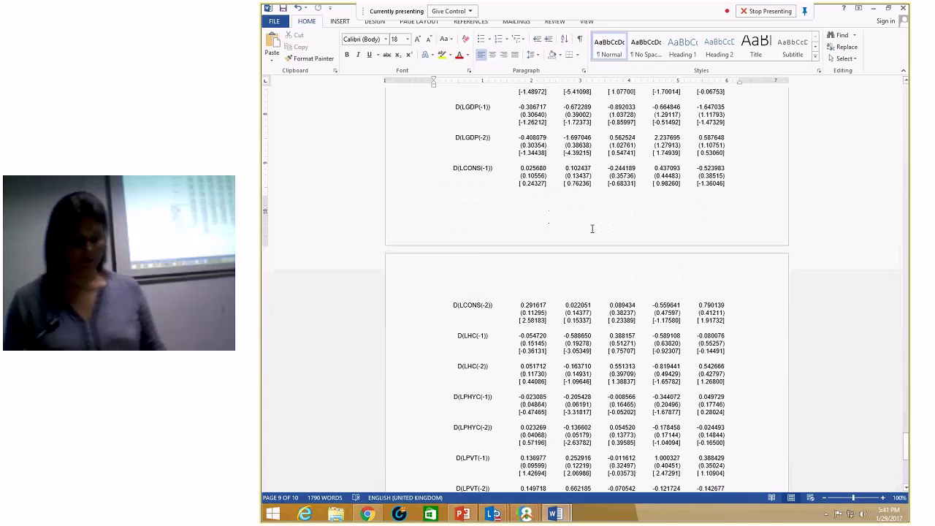
# Step: Switch to EViews, maximize the Vector Error Correction Estimates window and make a system from it, ordered by variable
pyautogui.scroll(-8, 560, 155)
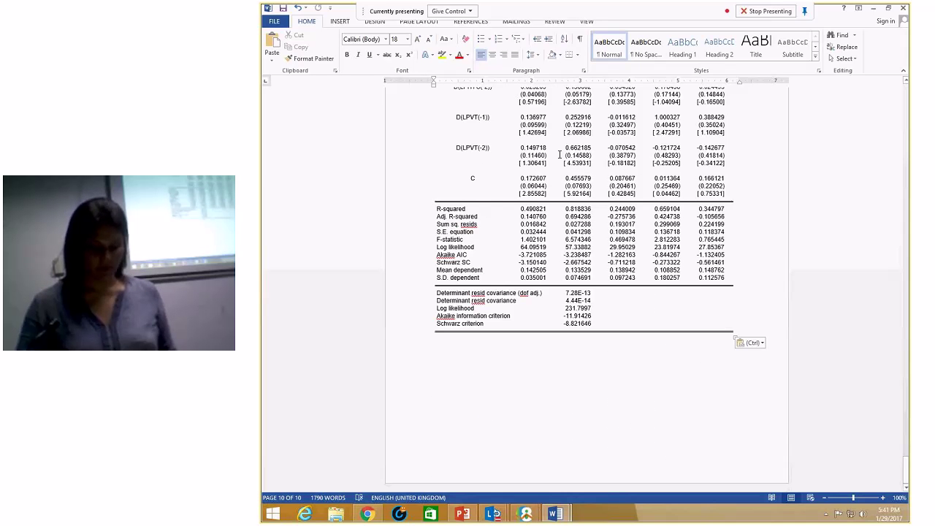
pyautogui.moveTo(526, 514)
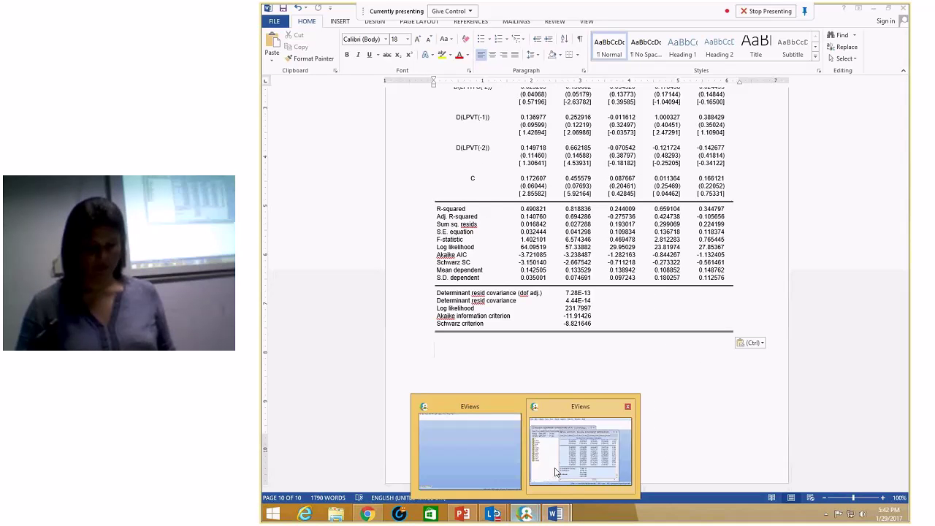
pyautogui.click(556, 472)
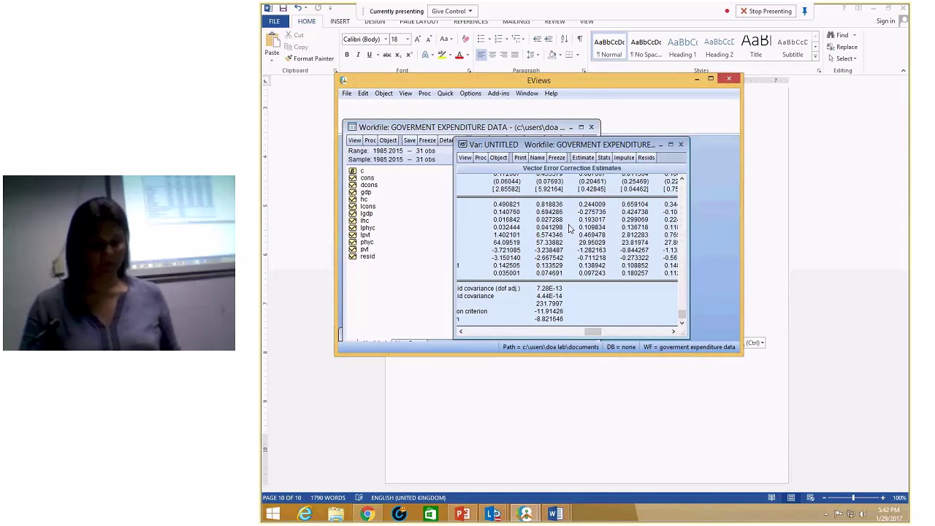
pyautogui.hotkey('ctrl', 'F10')
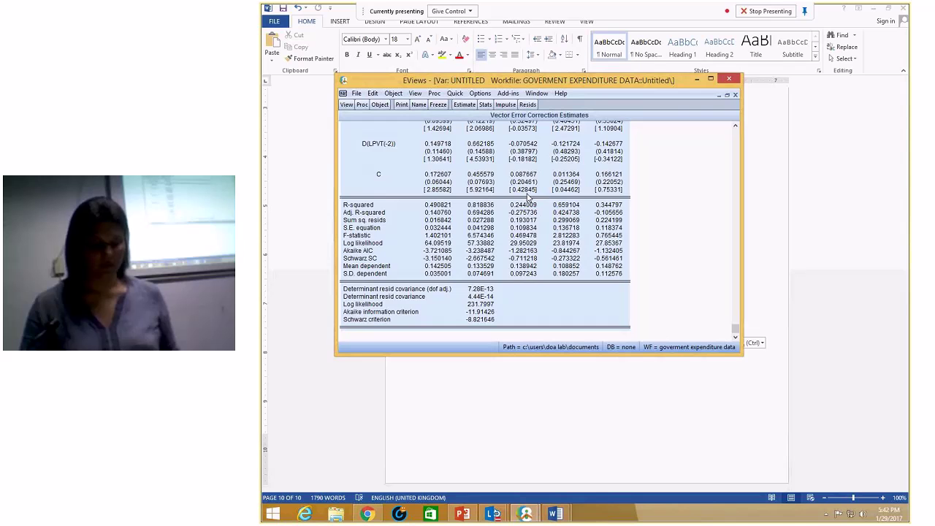
pyautogui.scroll(15, 668, 205)
pyautogui.scroll(-2, 665, 212)
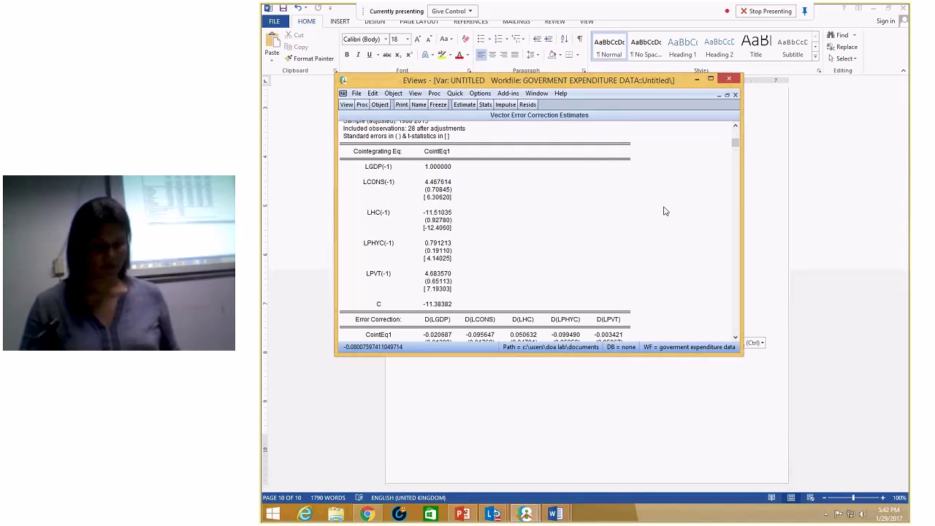
pyautogui.scroll(-10, 664, 210)
pyautogui.click(455, 93)
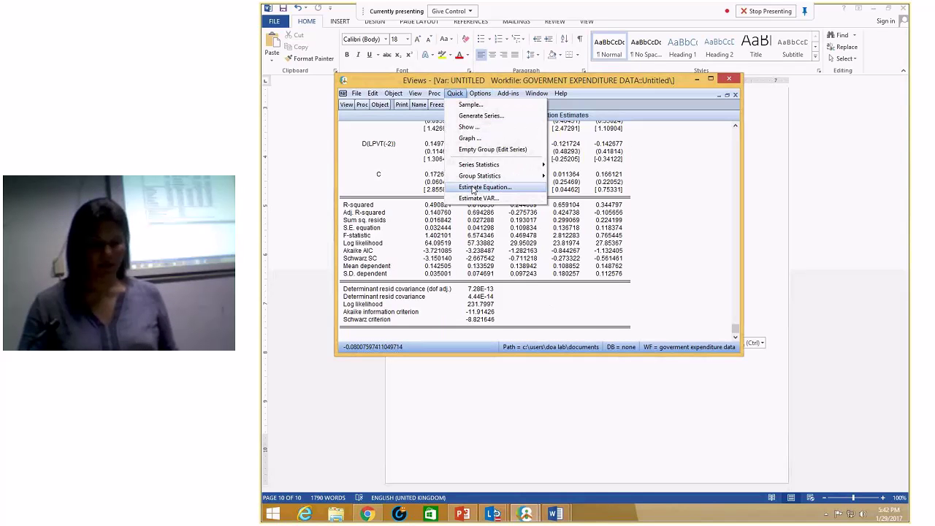
pyautogui.moveTo(432, 94)
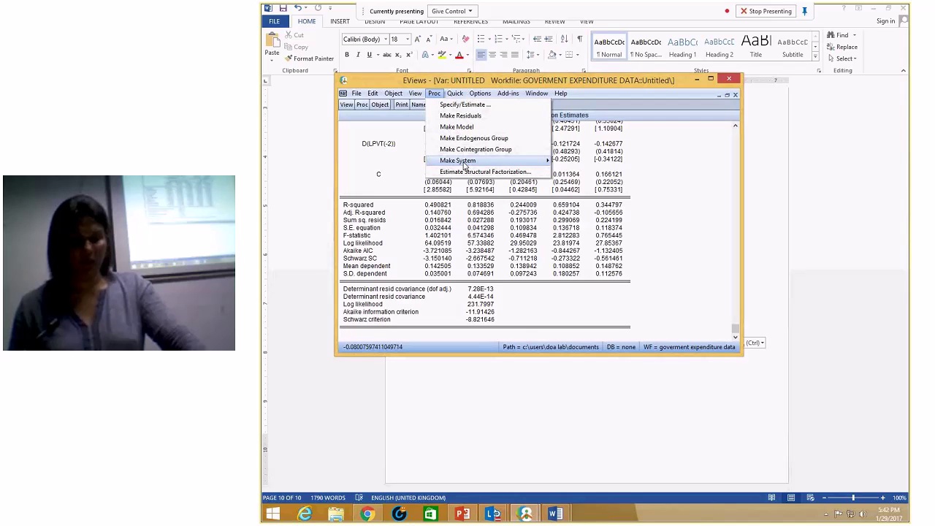
pyautogui.moveTo(464, 162)
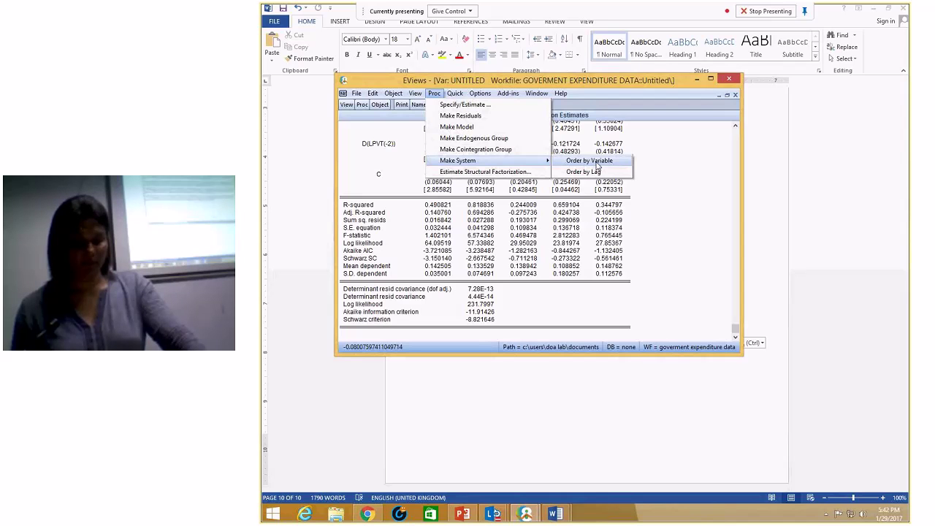
pyautogui.click(596, 161)
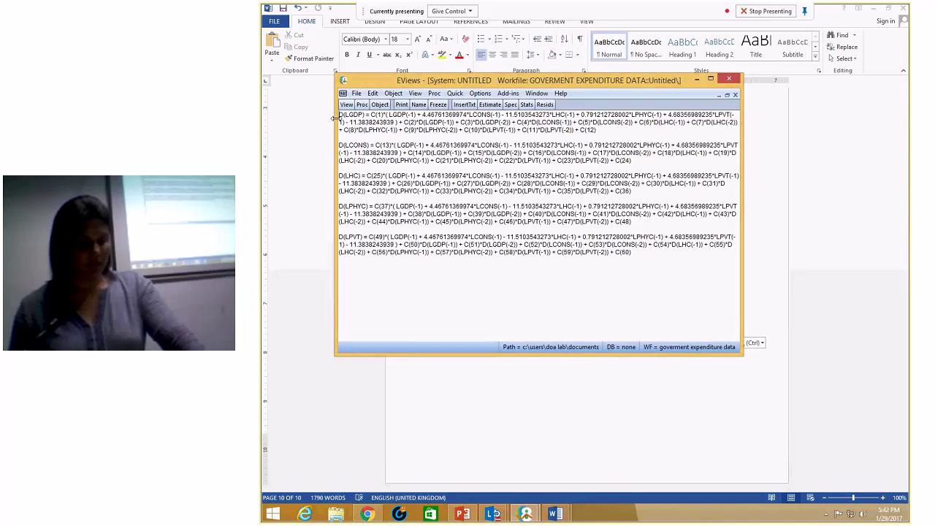
# Step: Copy the D(LGDP) equation from the system and estimate it as a new equation by least squares over the sample 1985 2015
pyautogui.moveTo(341, 117); pyautogui.dragTo(601, 130)
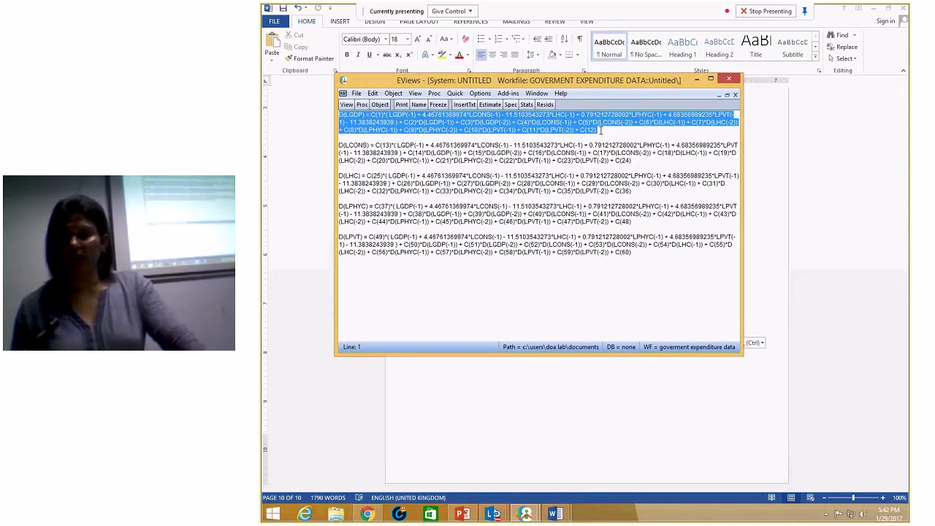
pyautogui.rightClick(537, 126)
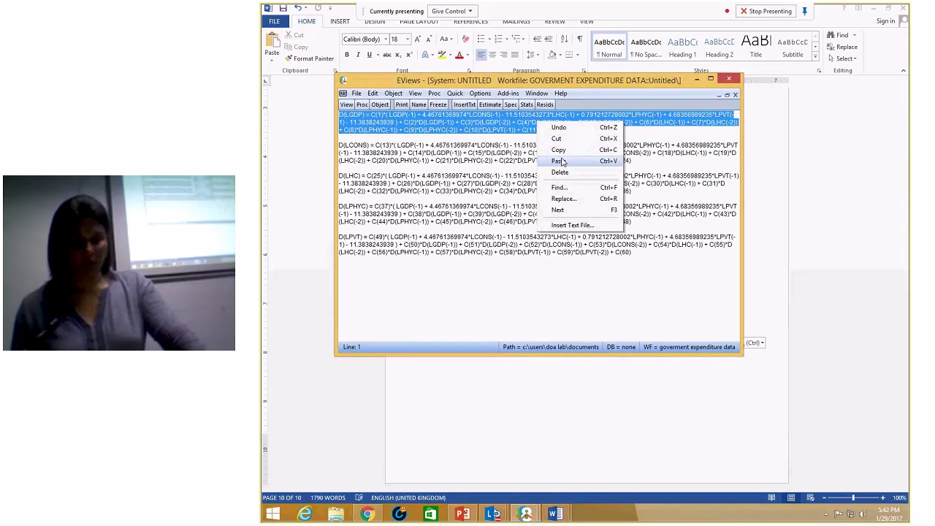
pyautogui.click(559, 146)
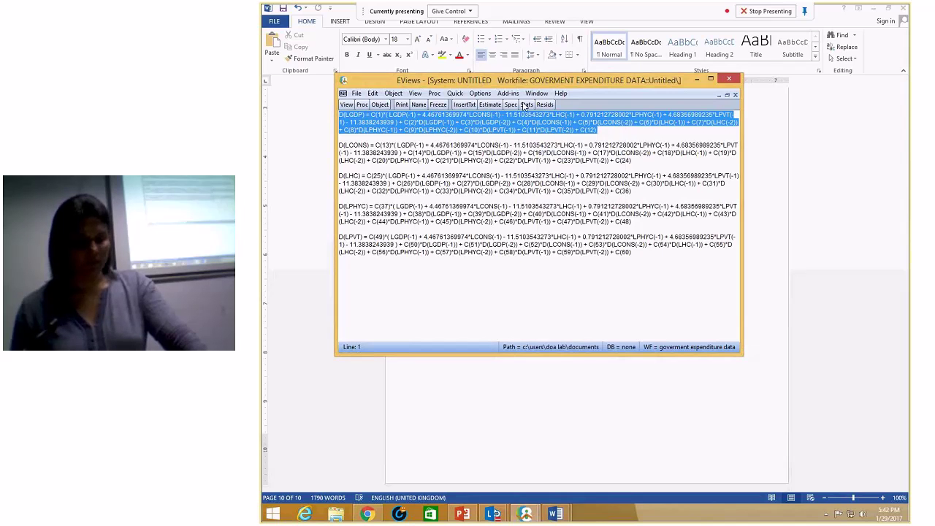
pyautogui.click(454, 93)
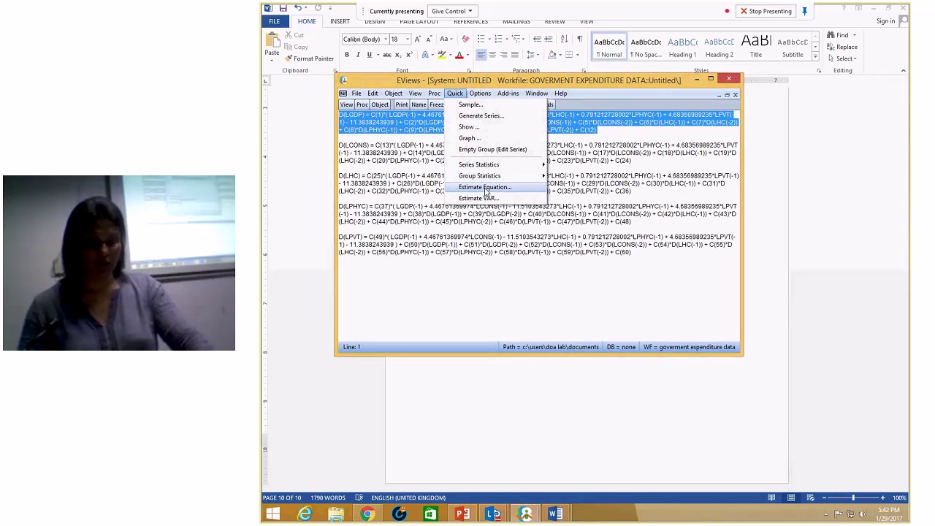
pyautogui.click(485, 188)
pyautogui.rightClick(475, 181)
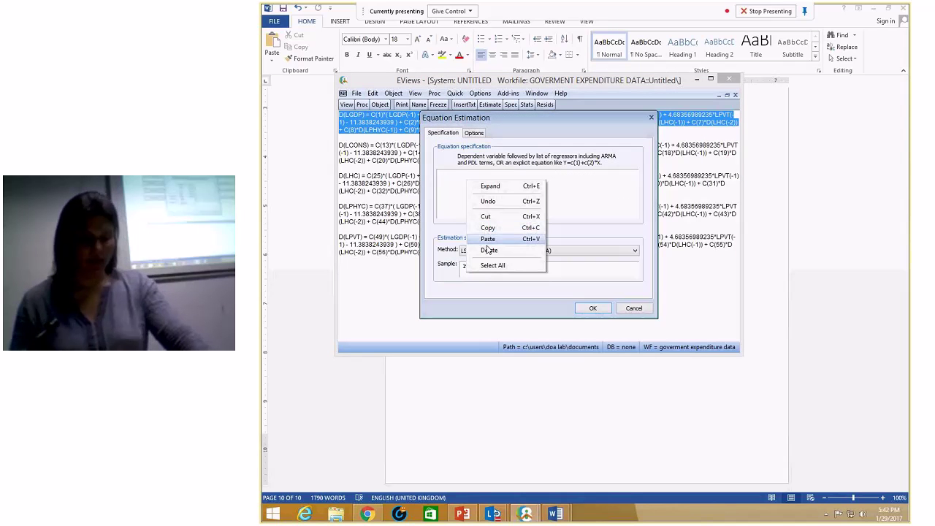
pyautogui.click(488, 239)
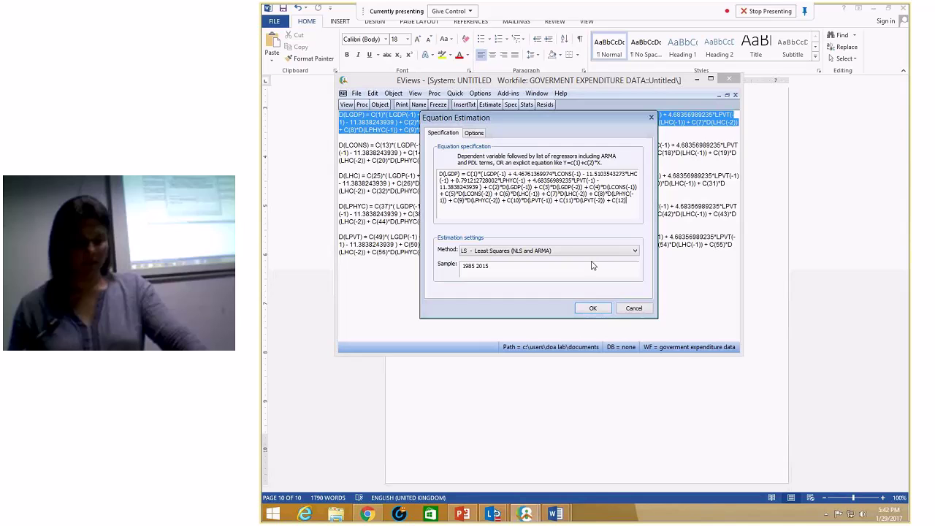
pyautogui.click(592, 309)
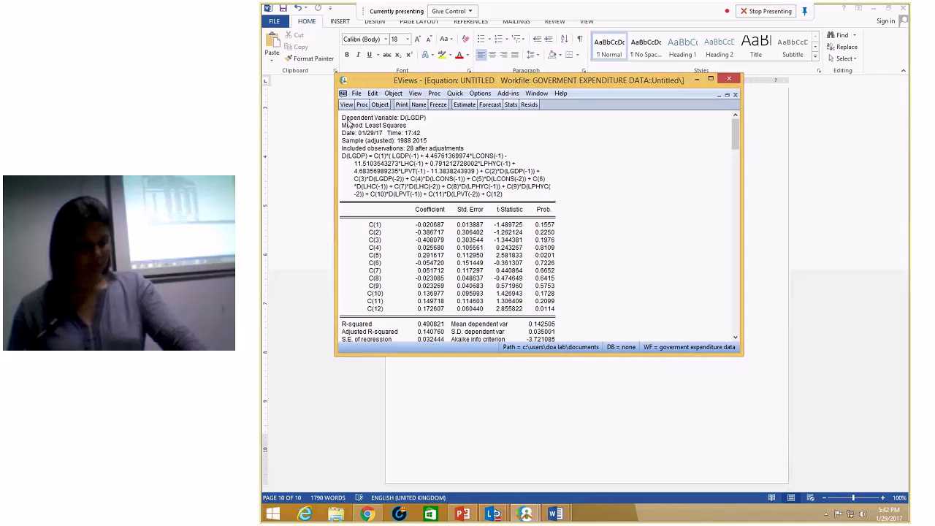
# Step: Copy the whole D(LGDP) least squares output and paste it at the end of Document1 in Word
pyautogui.moveTo(348, 126); pyautogui.dragTo(568, 349)
pyautogui.rightClick(460, 208)
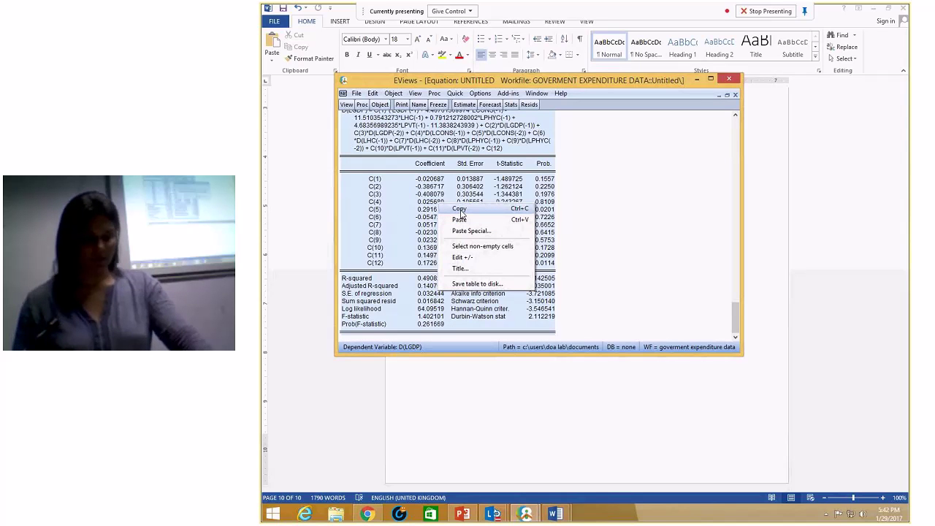
pyautogui.click(461, 209)
pyautogui.press('Return')
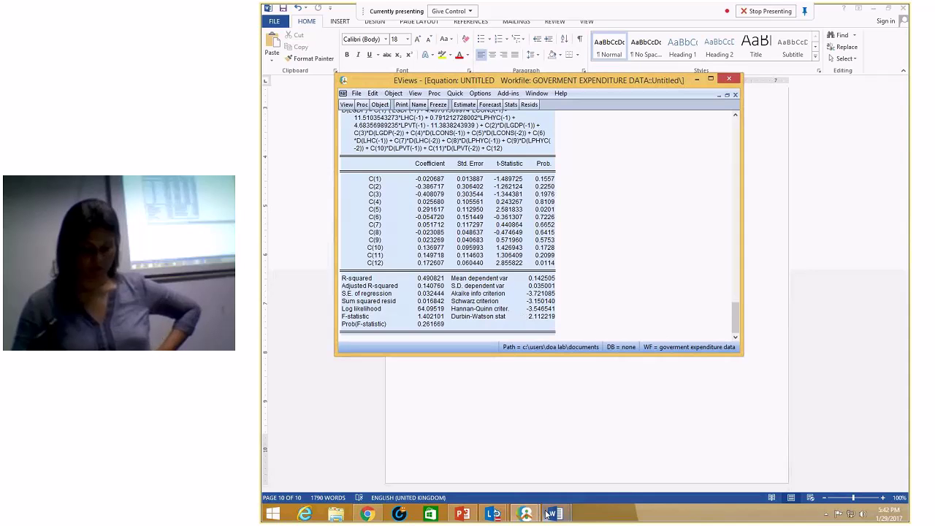
pyautogui.click(550, 514)
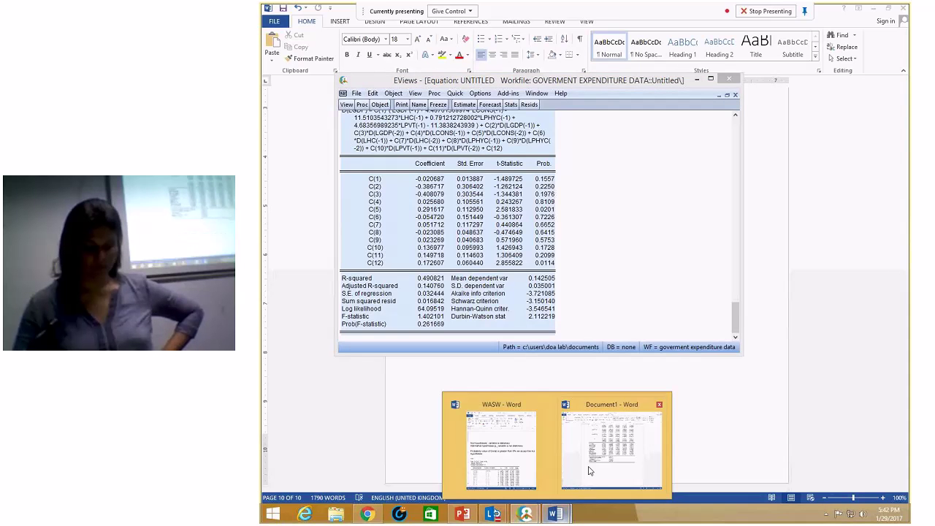
pyautogui.click(590, 471)
pyautogui.rightClick(477, 479)
pyautogui.click(545, 338)
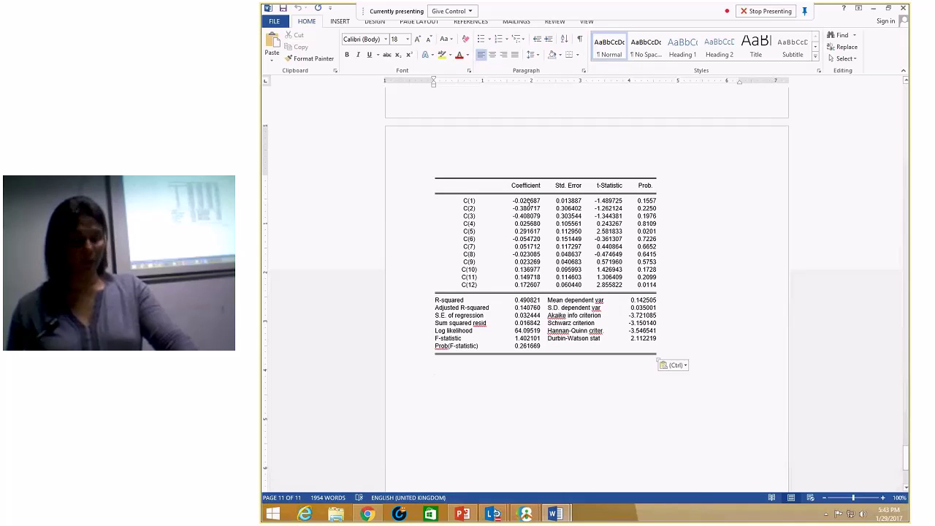
# Step: Examine the probability value of C(1) in the pasted D(LGDP) estimation table
pyautogui.click(646, 205)
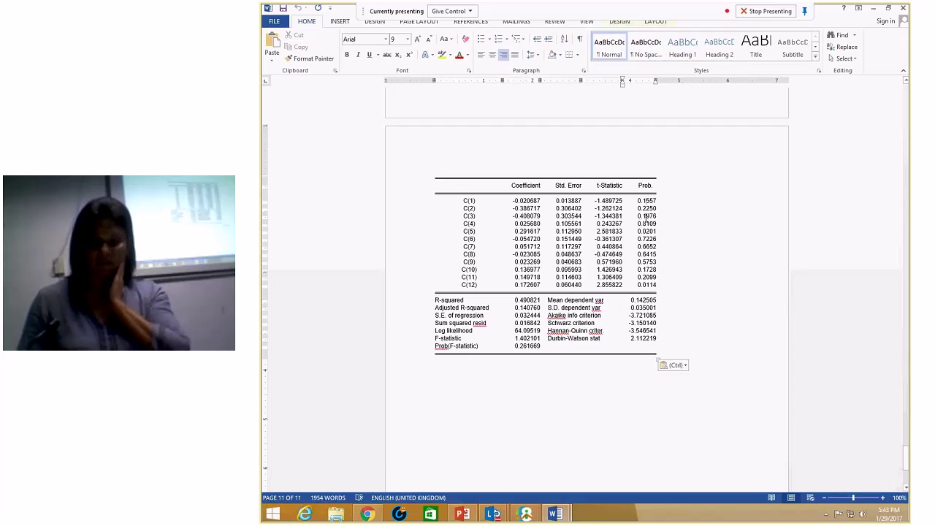
pyautogui.tripleClick(646, 201)
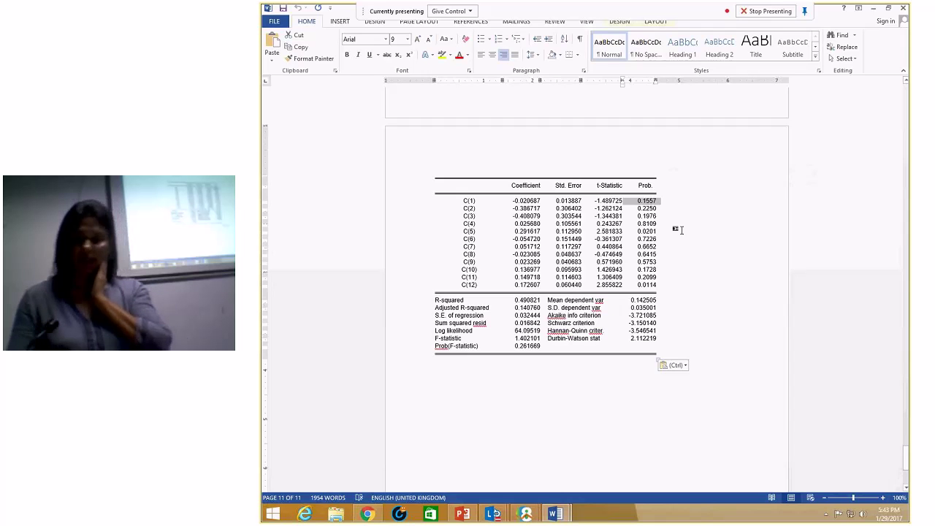
pyautogui.click(684, 230)
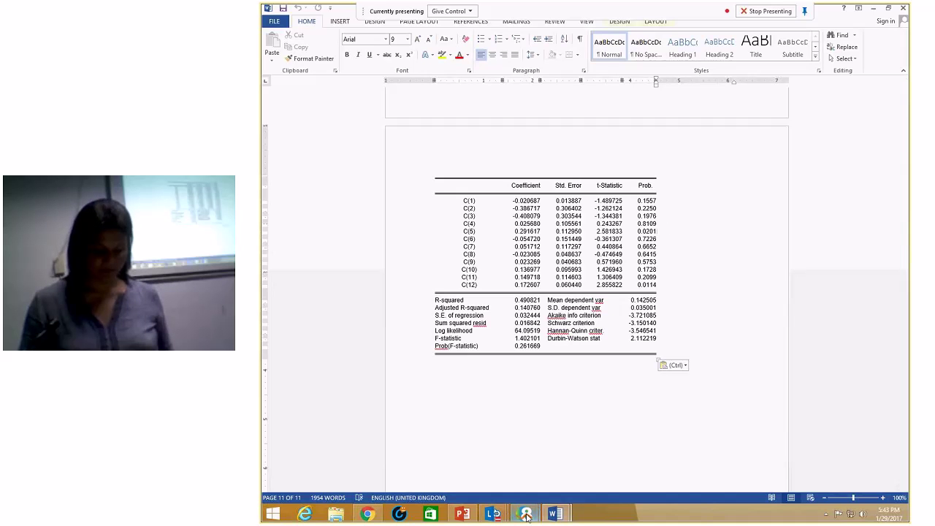
# Step: Switch back to the EViews window showing the D(LGDP) equation output
pyautogui.moveTo(530, 514)
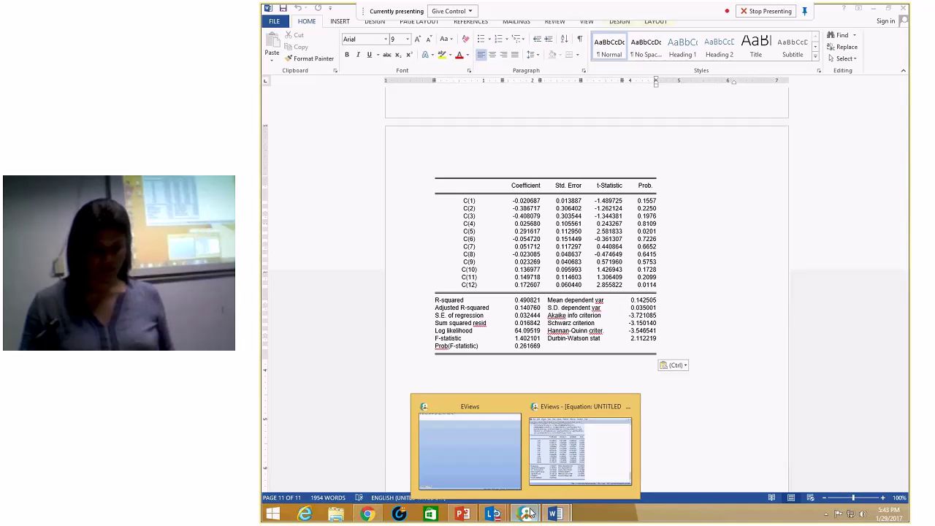
pyautogui.moveTo(554, 479)
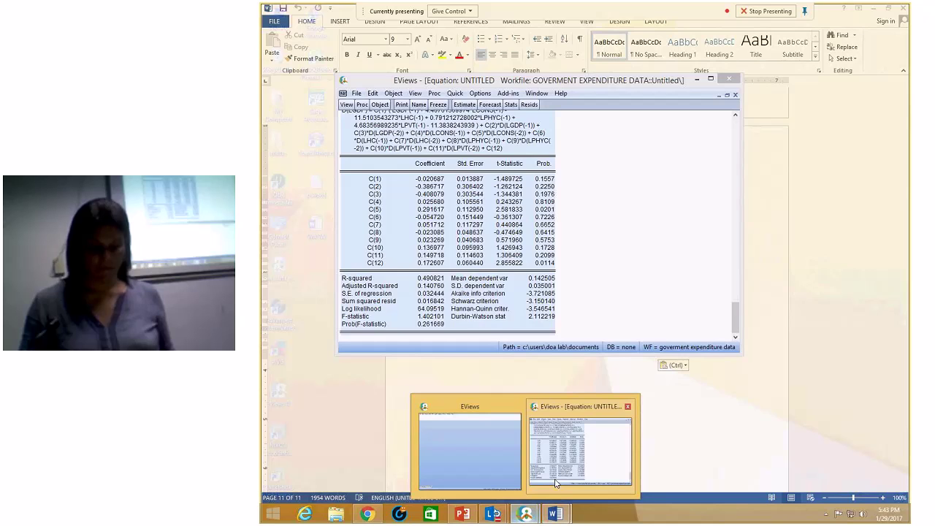
pyautogui.click(558, 494)
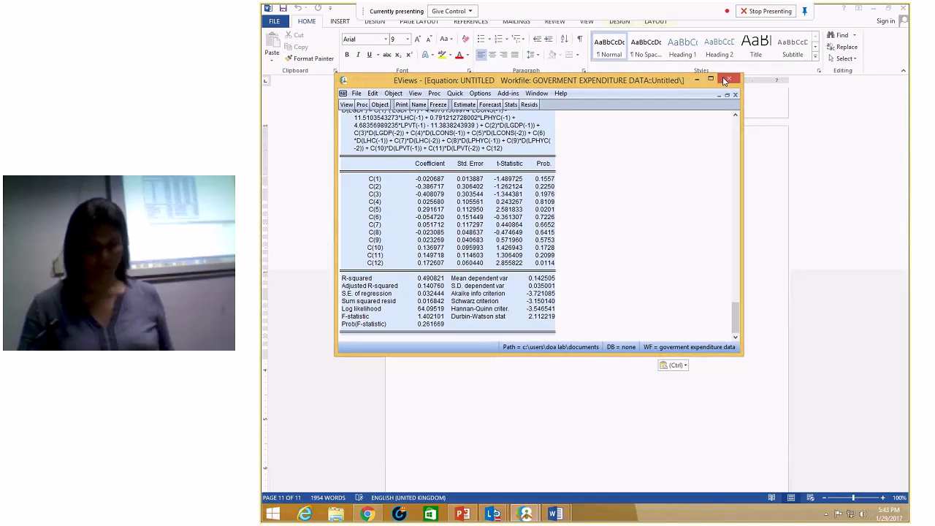
pyautogui.click(725, 81)
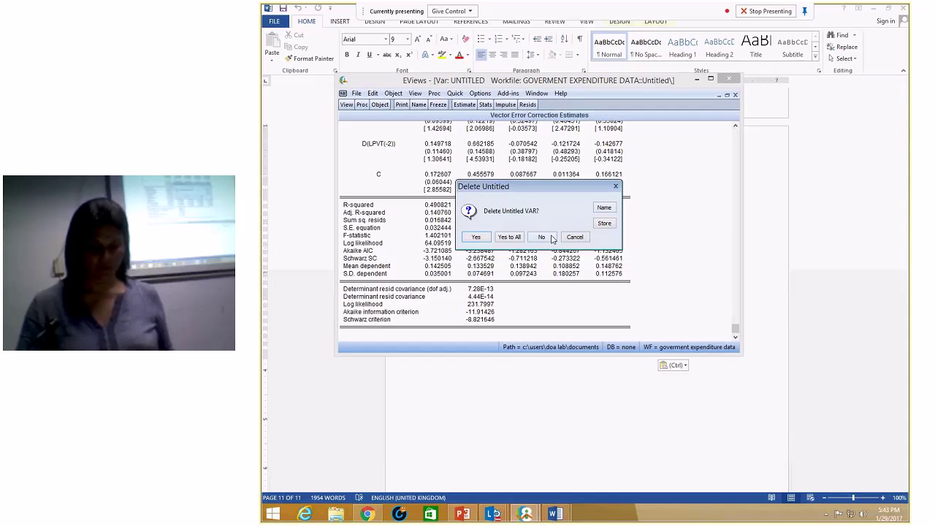
pyautogui.click(542, 237)
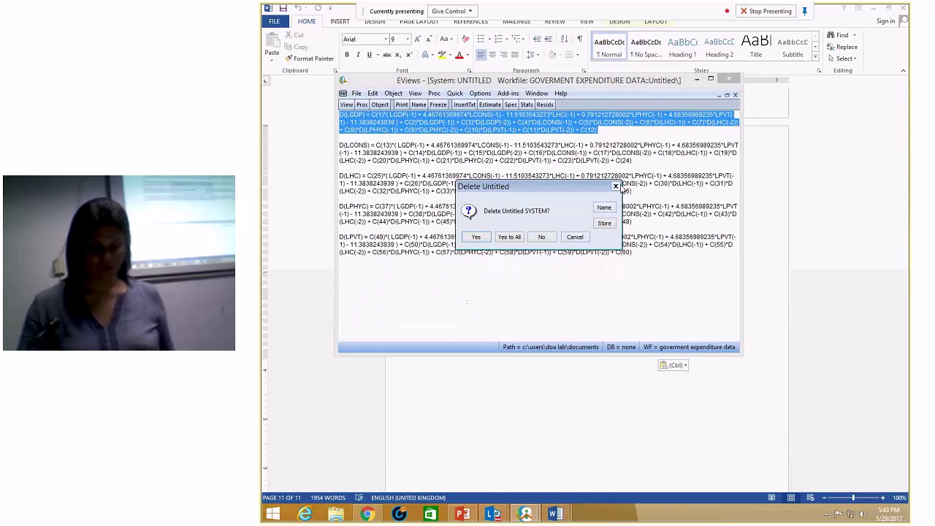
pyautogui.click(541, 238)
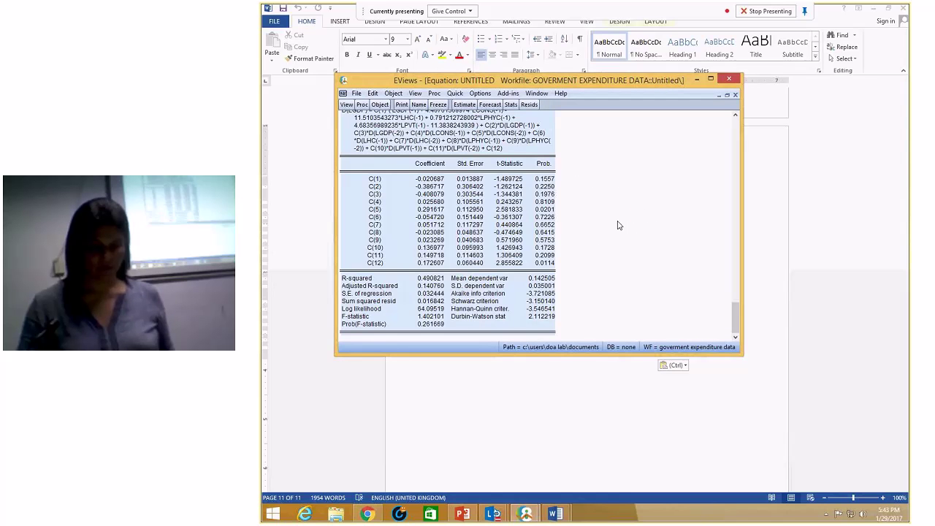
# Step: Examine the D(LGDP) equation's representations and return to its estimation output
pyautogui.click(618, 225)
pyautogui.scroll(2, 645, 204)
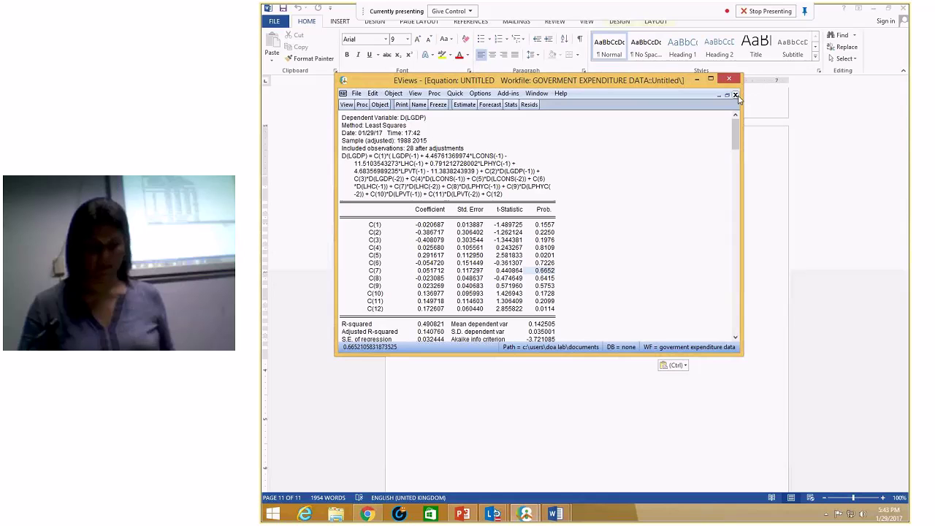
pyautogui.click(348, 105)
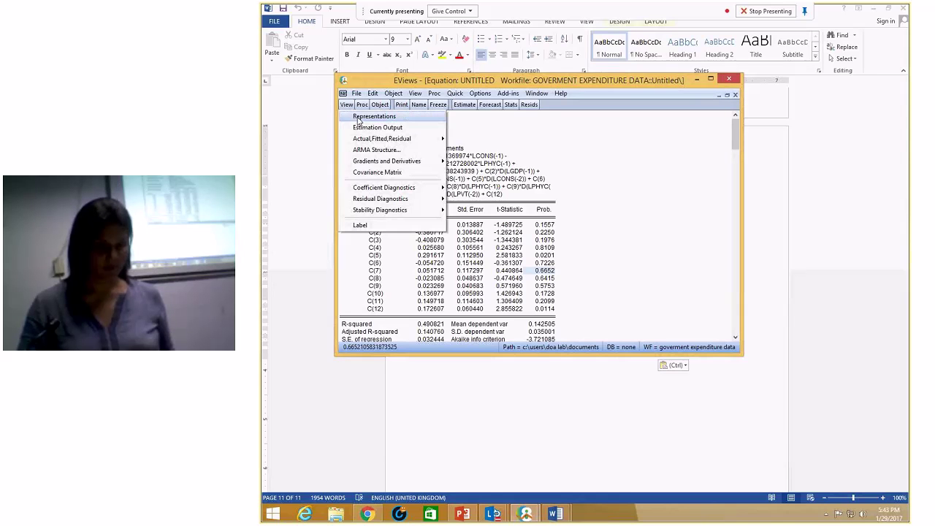
pyautogui.click(363, 127)
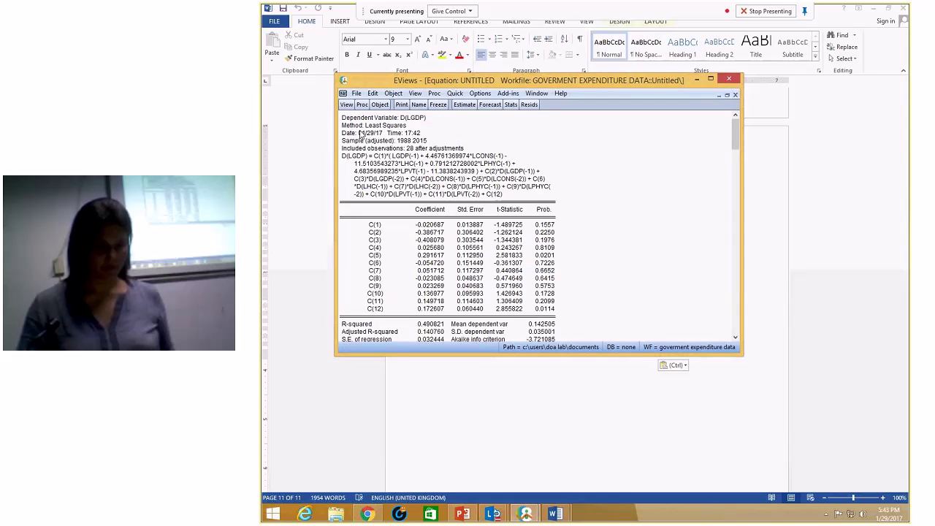
pyautogui.click(348, 104)
pyautogui.click(374, 117)
pyautogui.click(348, 104)
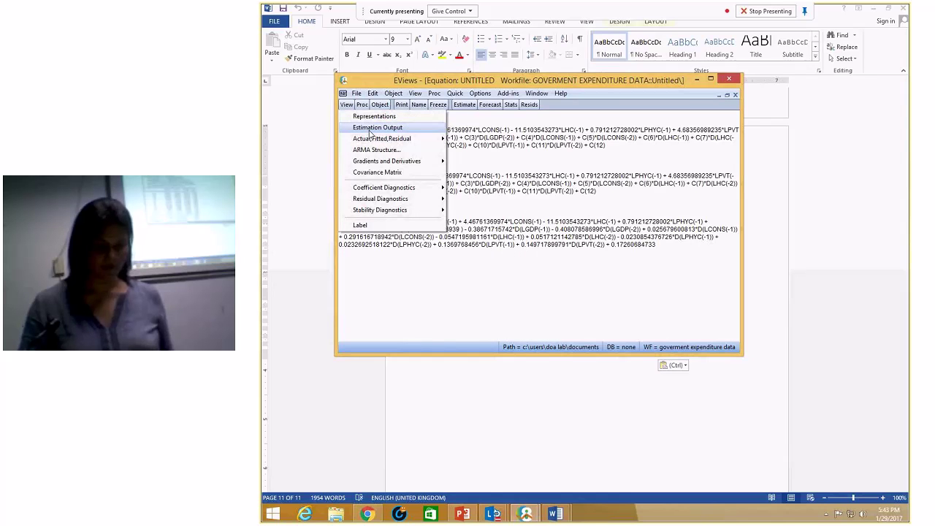
pyautogui.click(370, 128)
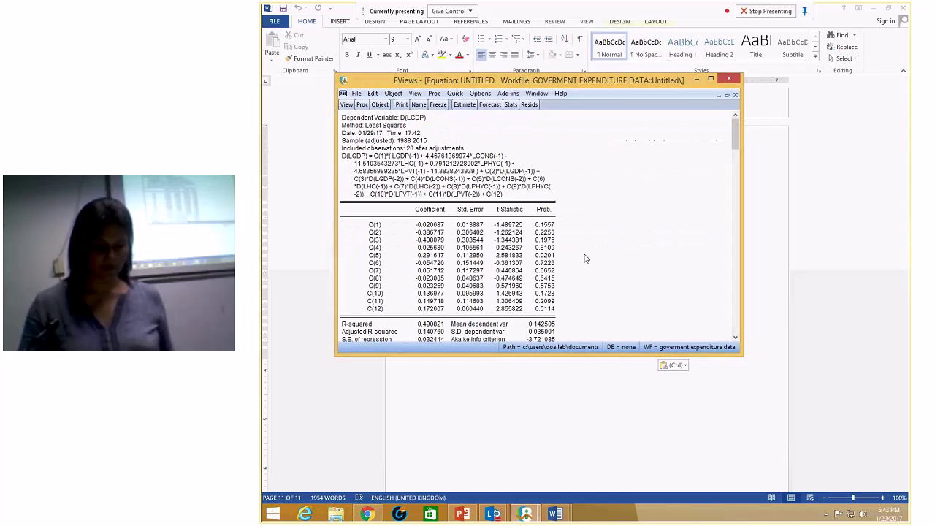
# Step: Close the untitled D(LGDP) equation window and discard the equation
pyautogui.click(735, 96)
pyautogui.click(524, 238)
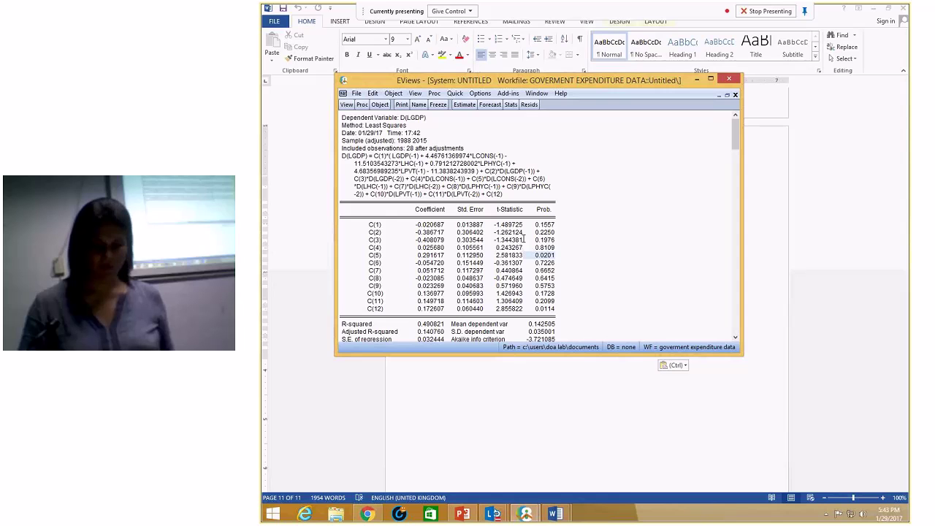
# Step: Close the untitled system and the untitled vector error correction estimates, deleting both objects to return to the workfile
pyautogui.click(736, 96)
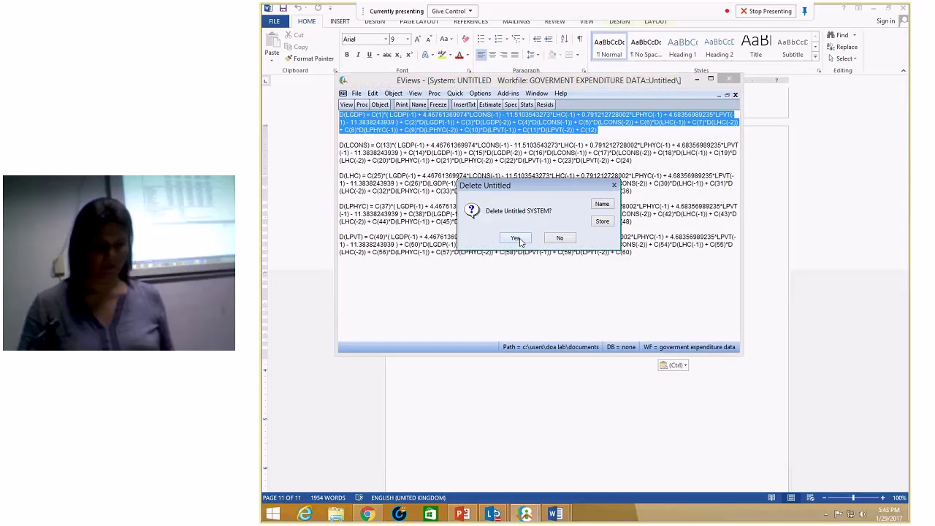
pyautogui.press('Return')
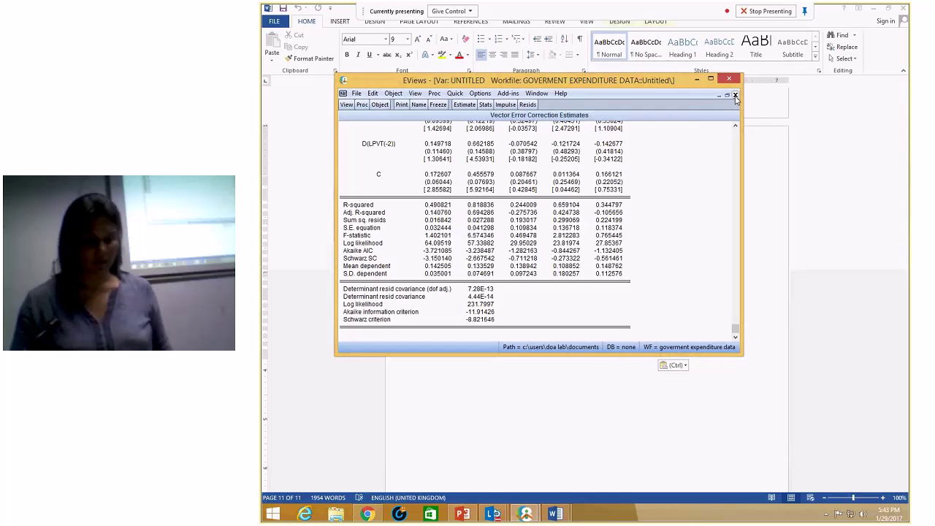
pyautogui.click(736, 95)
# Step: Estimate a vector error correction model with lpvt, lgdp, lcons, lhc and lphyc as endogenous variables, in that order
pyautogui.click(454, 93)
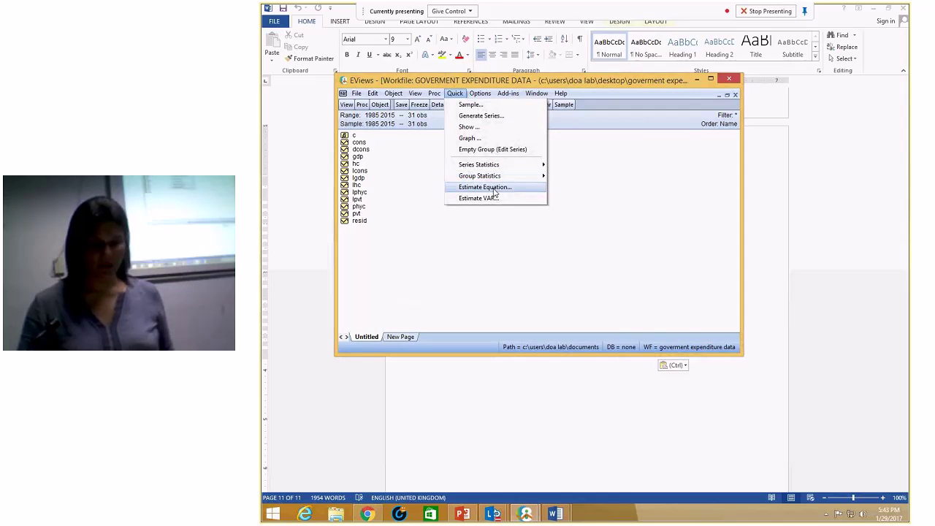
pyautogui.click(476, 198)
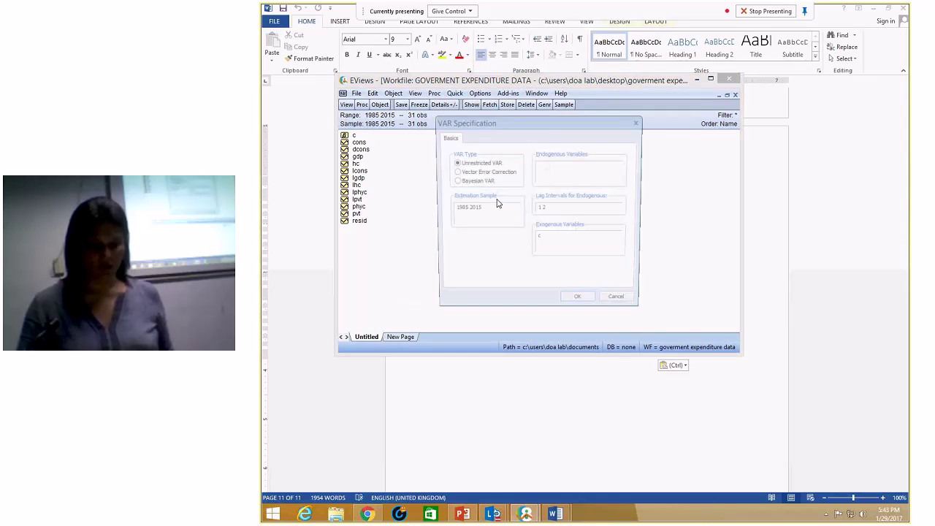
pyautogui.click(456, 171)
pyautogui.click(556, 179)
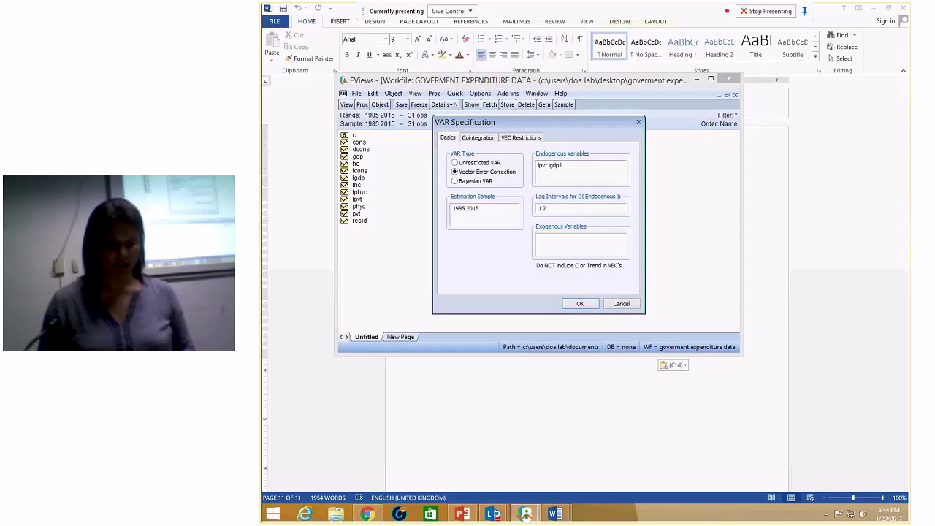
pyautogui.write('s l')
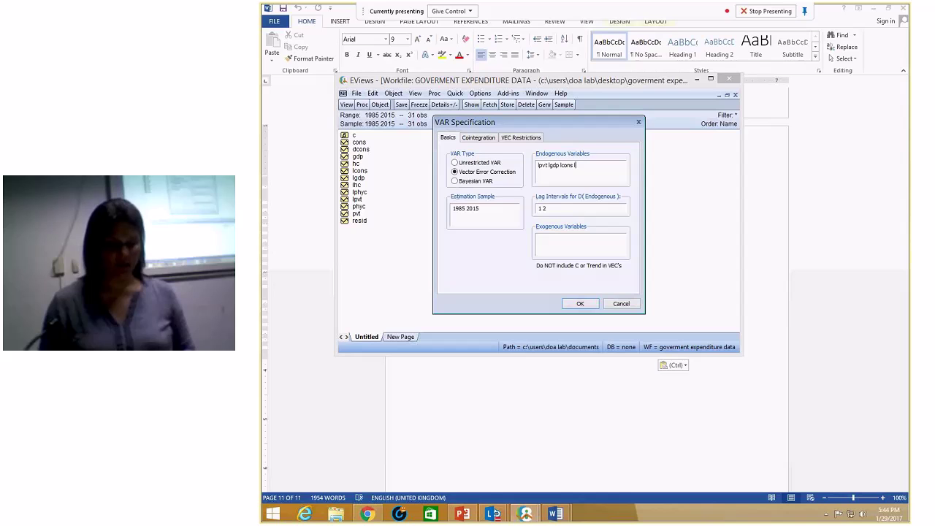
pyautogui.write('hc')
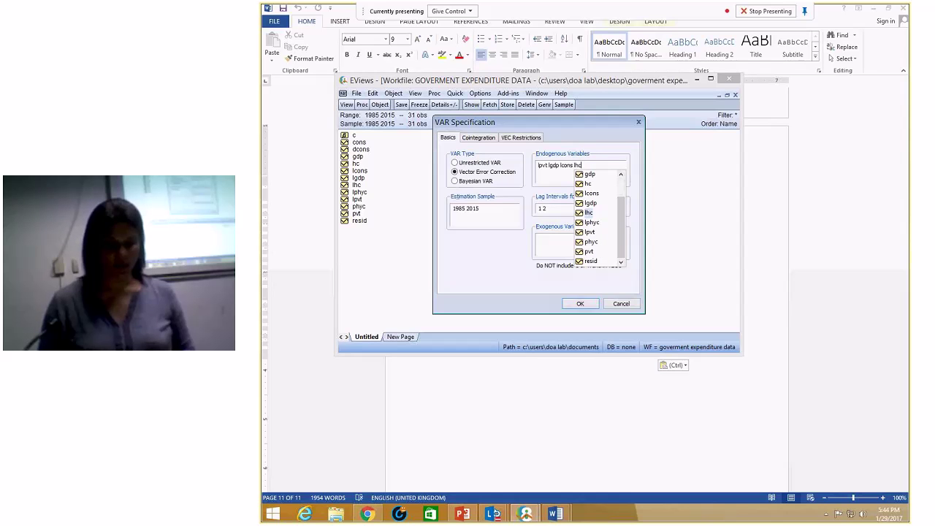
pyautogui.click(551, 198)
pyautogui.write('lphyc')
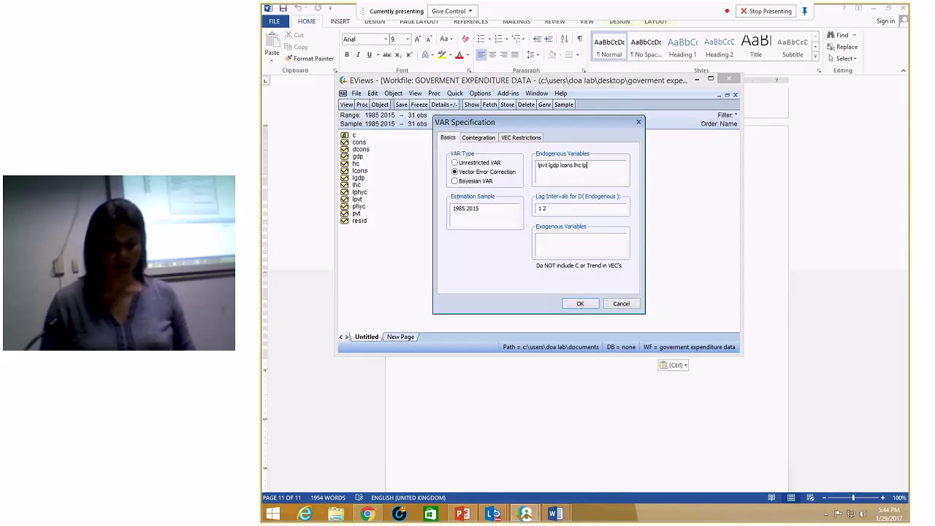
pyautogui.click(549, 165)
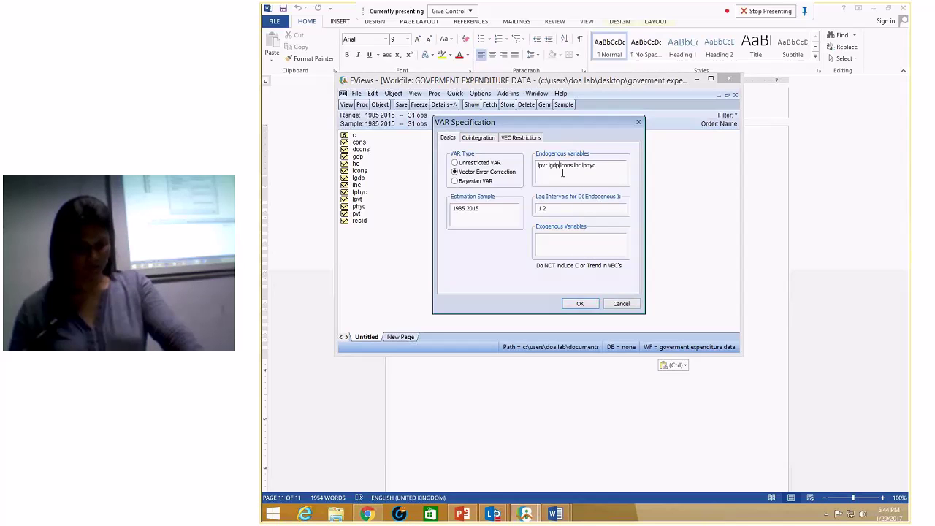
pyautogui.write('lhc l')
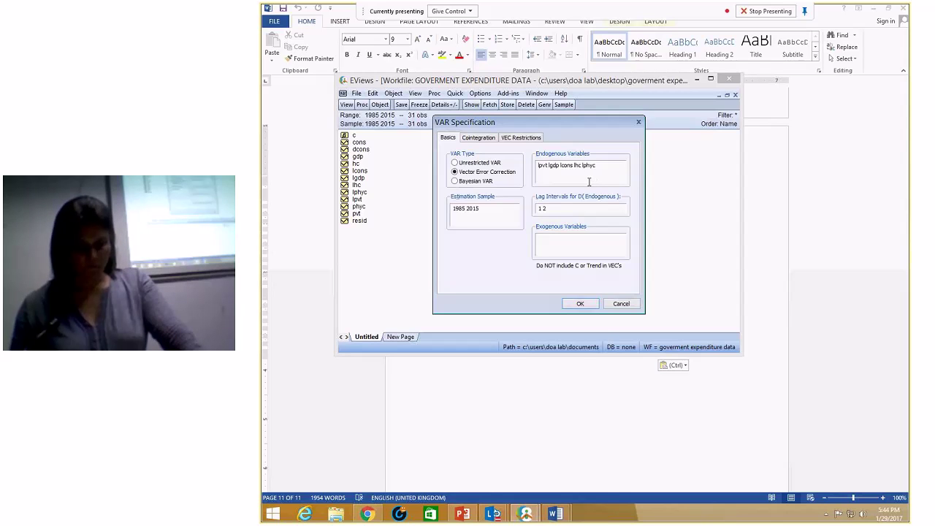
pyautogui.click(578, 303)
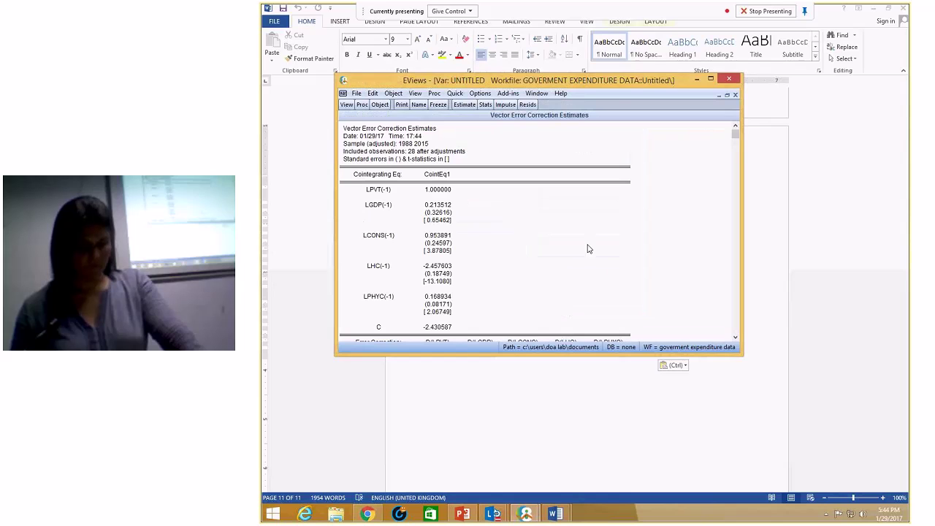
# Step: Copy the complete Vector Error Correction Estimates output and paste it at the end of the Word document
pyautogui.moveTo(346, 134); pyautogui.dragTo(647, 360)
pyautogui.rightClick(474, 234)
pyautogui.click(494, 239)
pyautogui.click(507, 239)
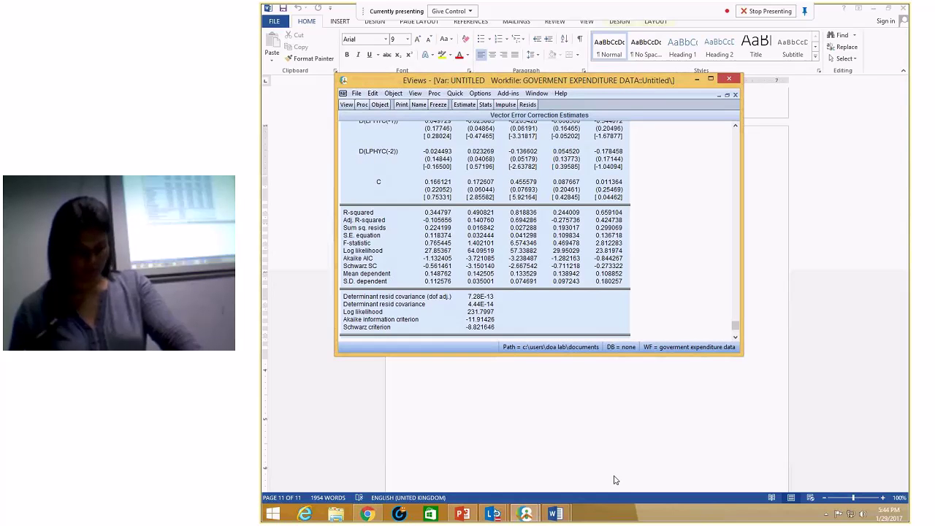
pyautogui.click(557, 514)
pyautogui.rightClick(486, 303)
pyautogui.click(532, 362)
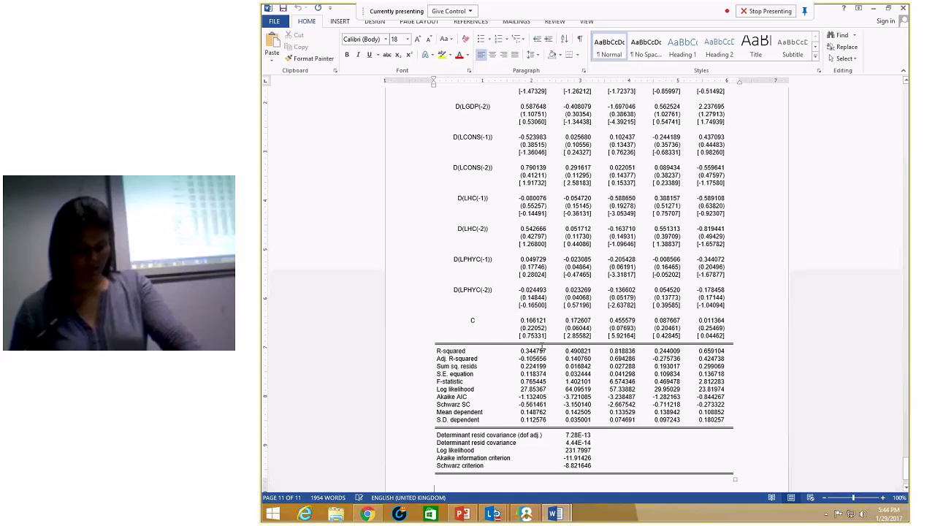
# Step: Return to EViews and make a system from the estimated VEC model, ordered by variable
pyautogui.hotkey('alt', 'Tab')
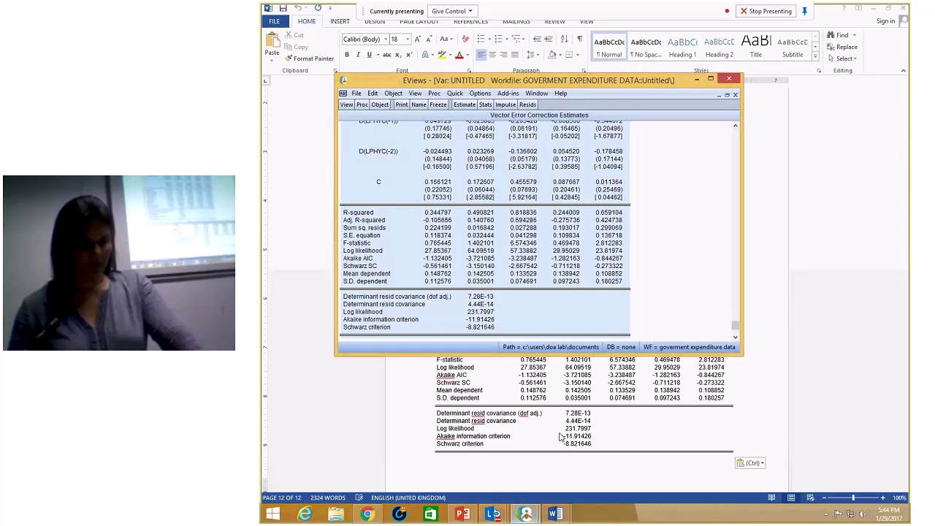
pyautogui.click(434, 93)
pyautogui.moveTo(504, 160)
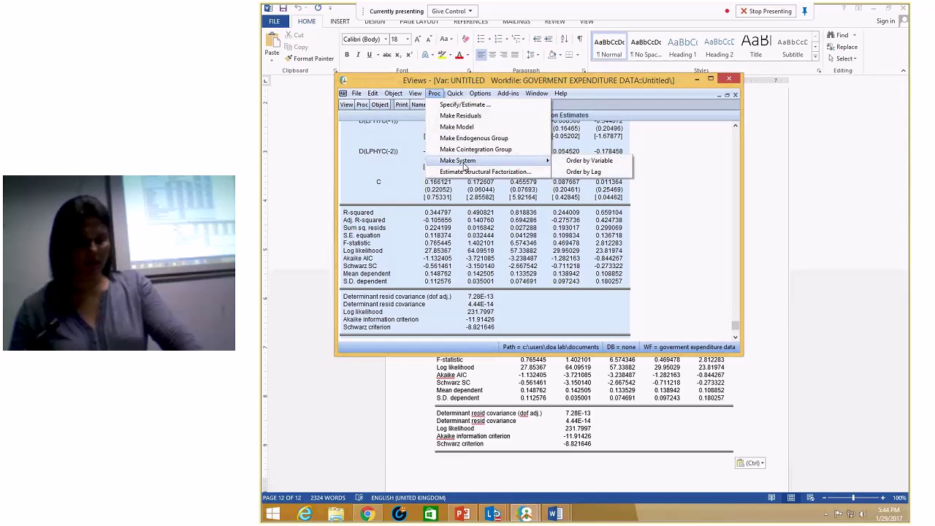
pyautogui.click(592, 161)
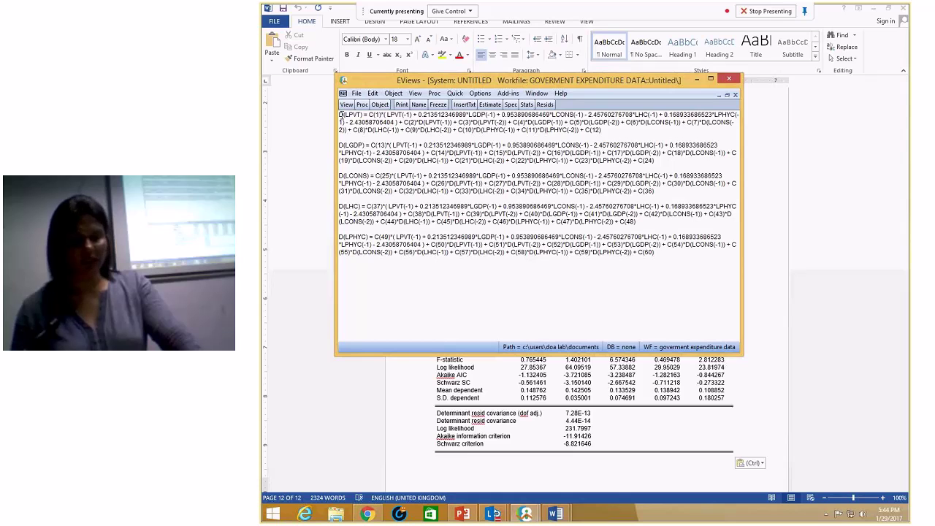
# Step: Copy the D(LPVT) equation from the system and estimate it as a separate equation by Least Squares over 1985 2015
pyautogui.moveTo(340, 115); pyautogui.dragTo(602, 130)
pyautogui.rightClick(545, 125)
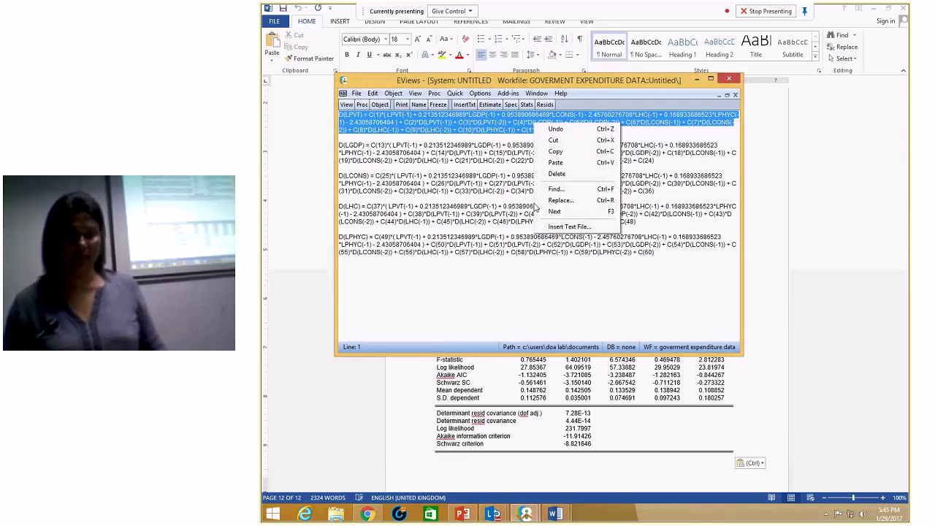
pyautogui.click(555, 151)
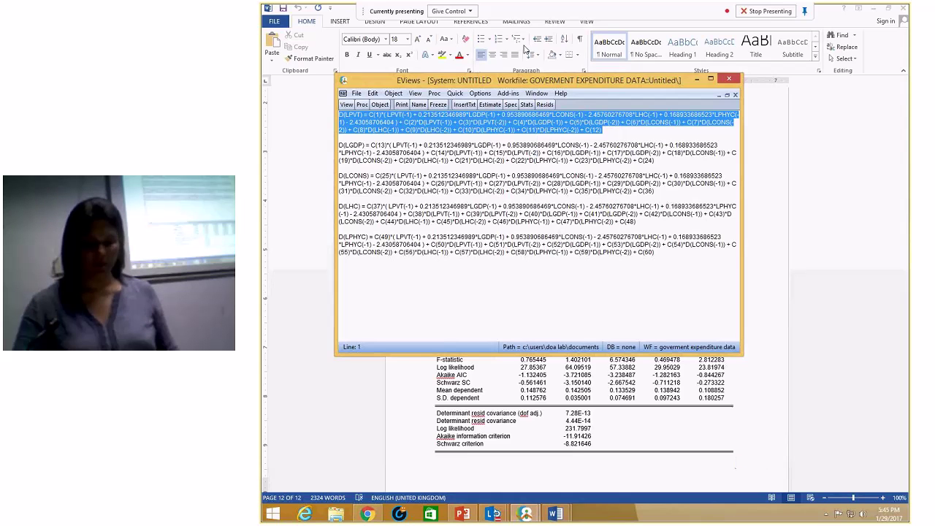
pyautogui.click(454, 94)
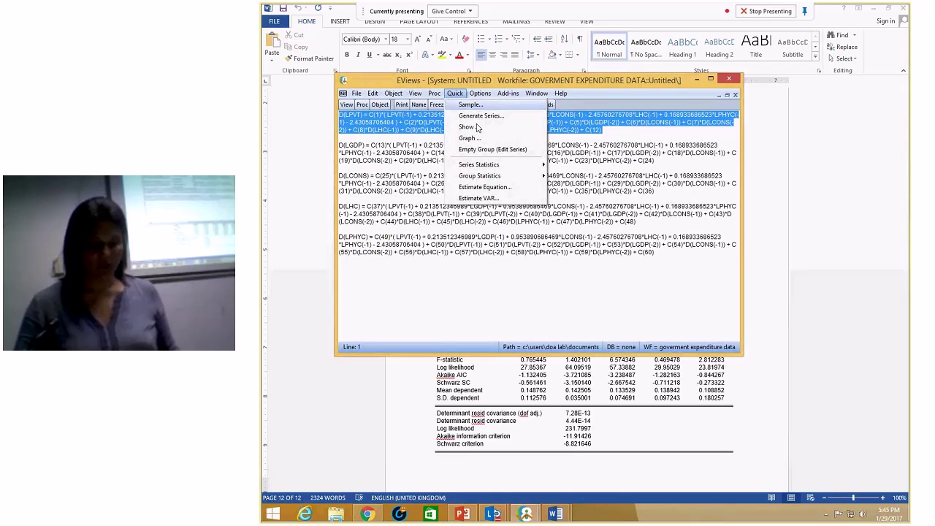
pyautogui.click(486, 188)
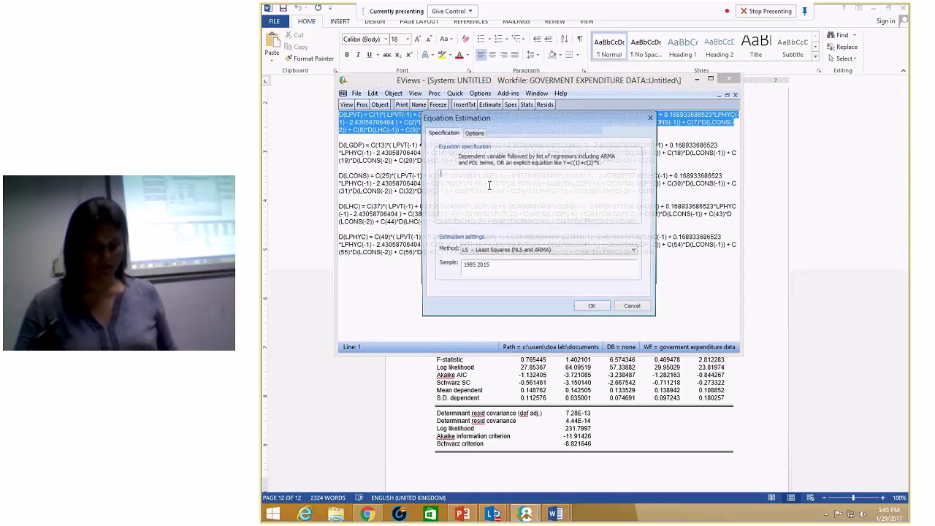
pyautogui.click(592, 308)
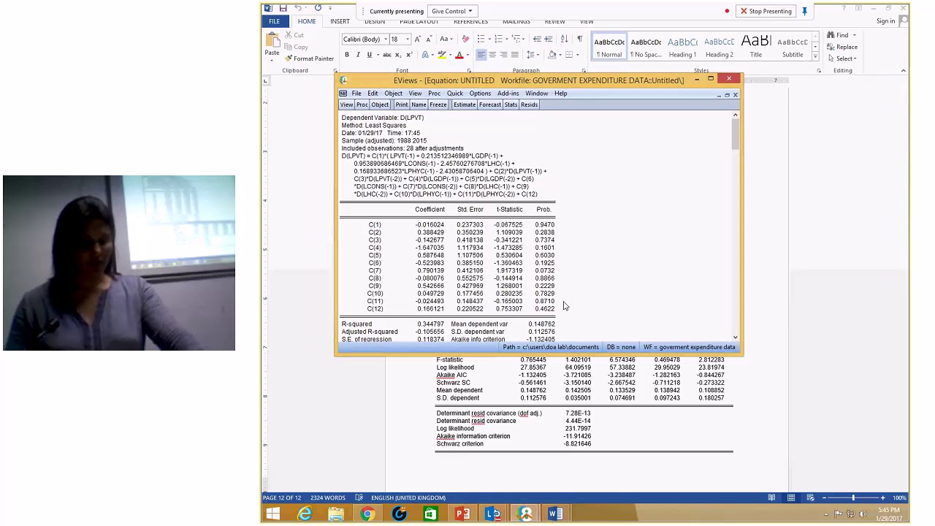
# Step: Check the coefficient probabilities and fit statistics of the D(LPVT) equation, and copy its entire estimation output
pyautogui.click(545, 225)
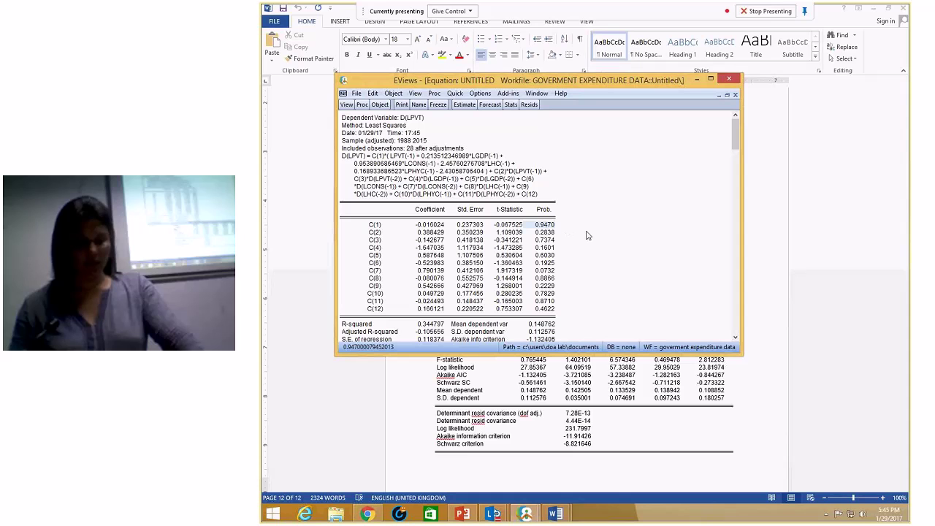
pyautogui.scroll(-2, 588, 236)
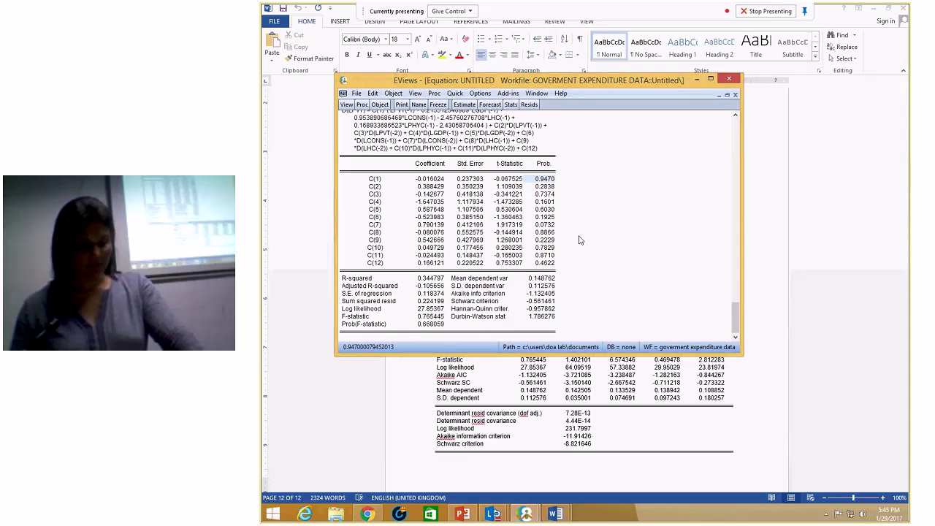
pyautogui.scroll(1, 580, 240)
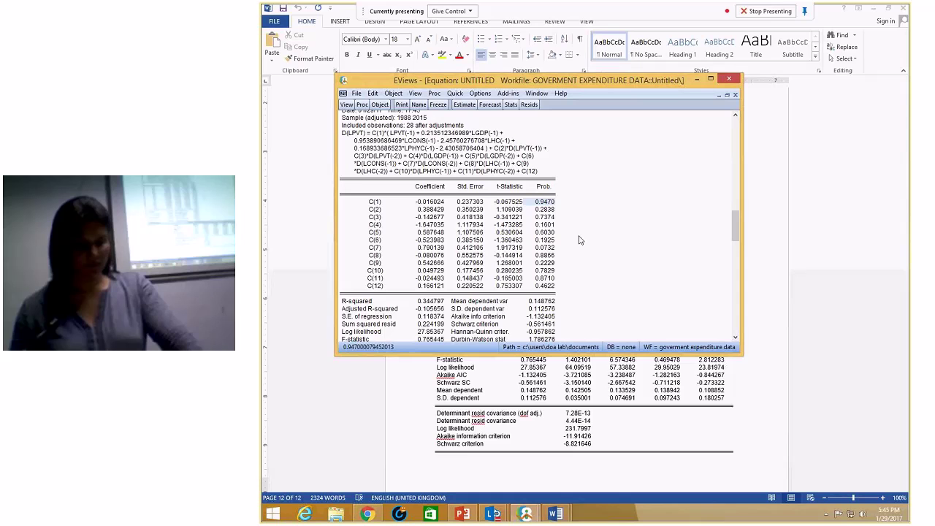
pyautogui.scroll(1, 580, 239)
pyautogui.scroll(-1, 580, 240)
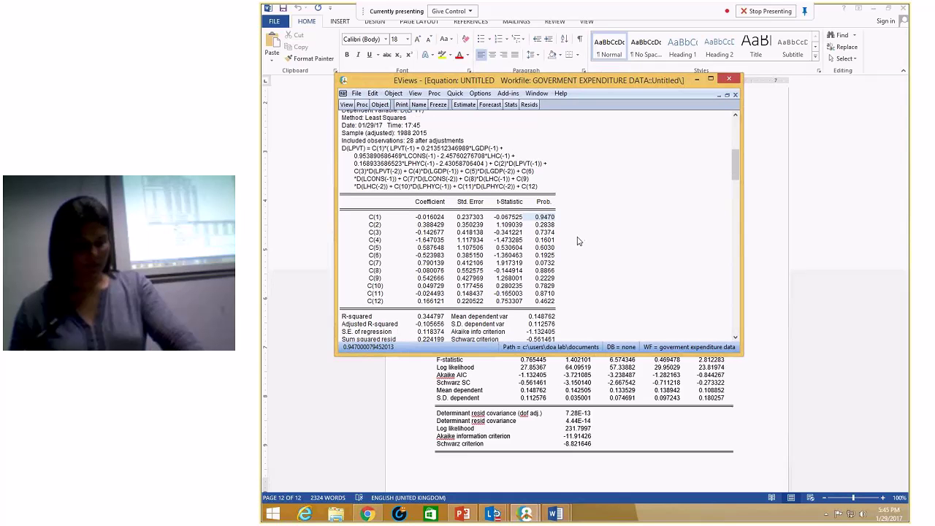
pyautogui.scroll(1, 366, 129)
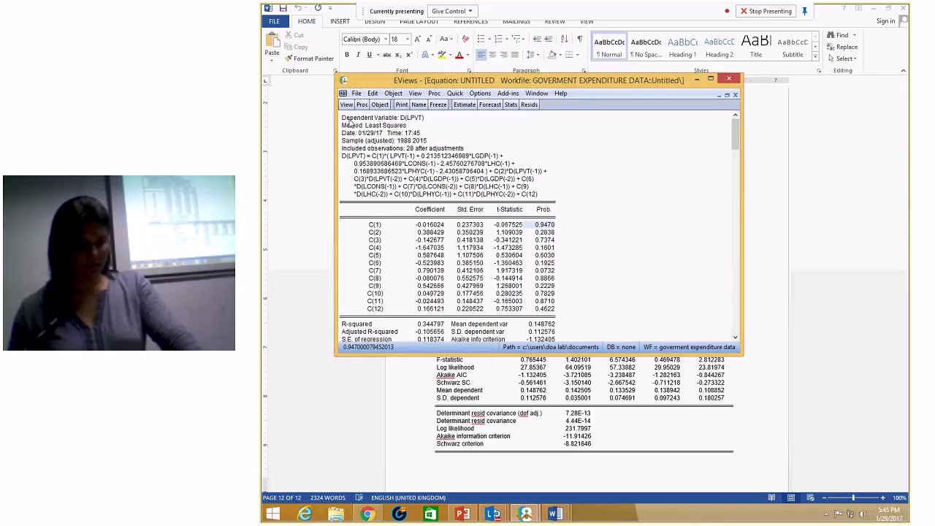
pyautogui.moveTo(351, 125); pyautogui.dragTo(503, 260)
pyautogui.rightClick(503, 259)
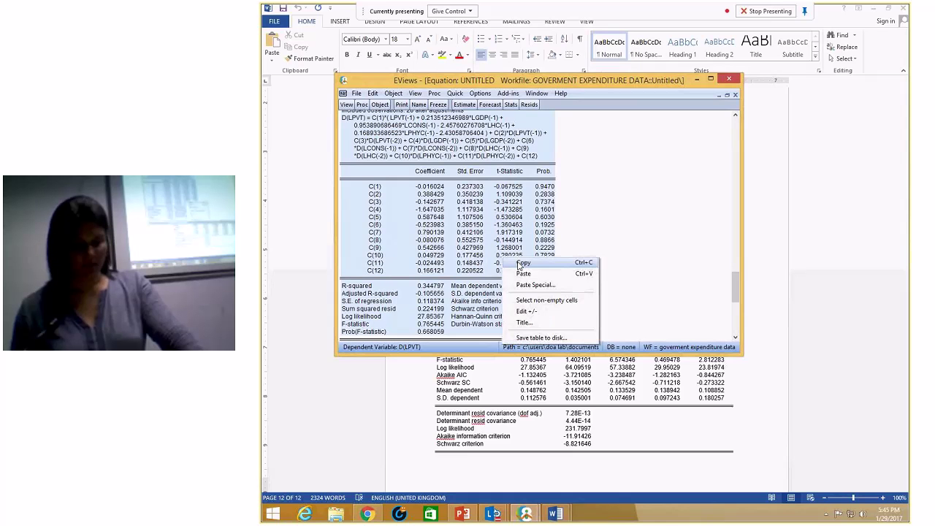
pyautogui.click(519, 261)
pyautogui.click(575, 240)
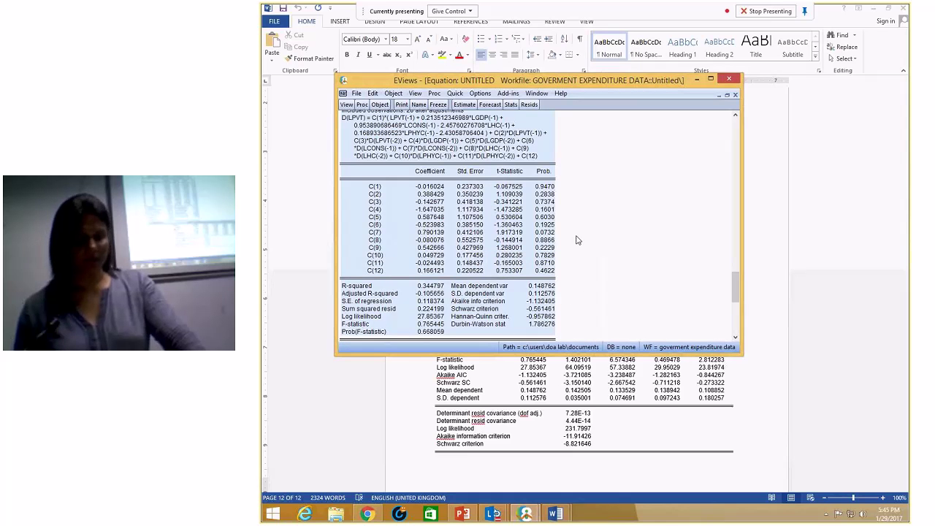
pyautogui.click(576, 234)
pyautogui.click(569, 248)
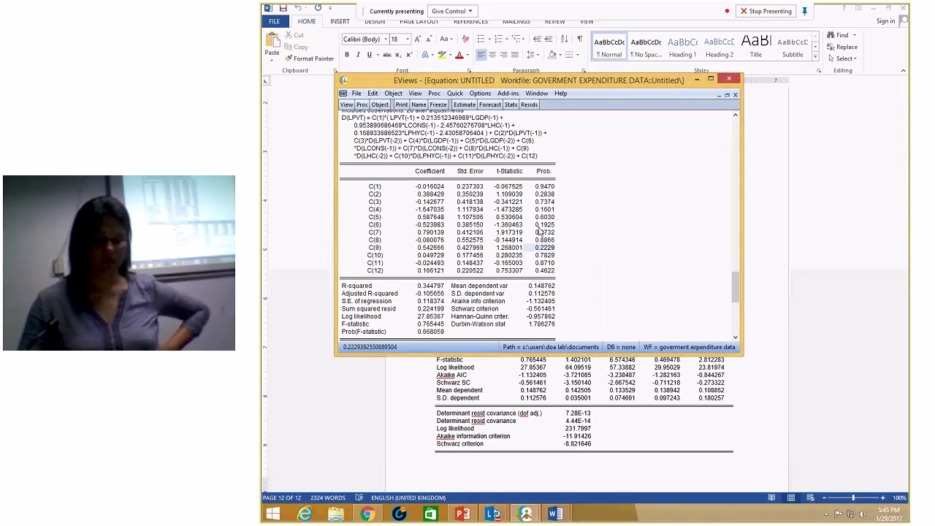
# Step: Switch to Word and paste the D(LPVT) estimation output below the VEC table
pyautogui.click(555, 516)
pyautogui.rightClick(474, 435)
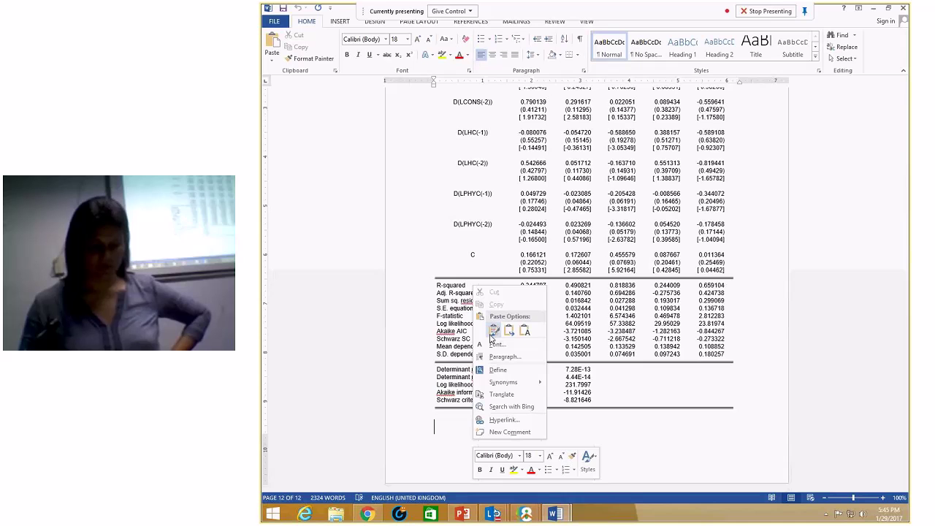
pyautogui.click(494, 332)
pyautogui.scroll(-3, 492, 353)
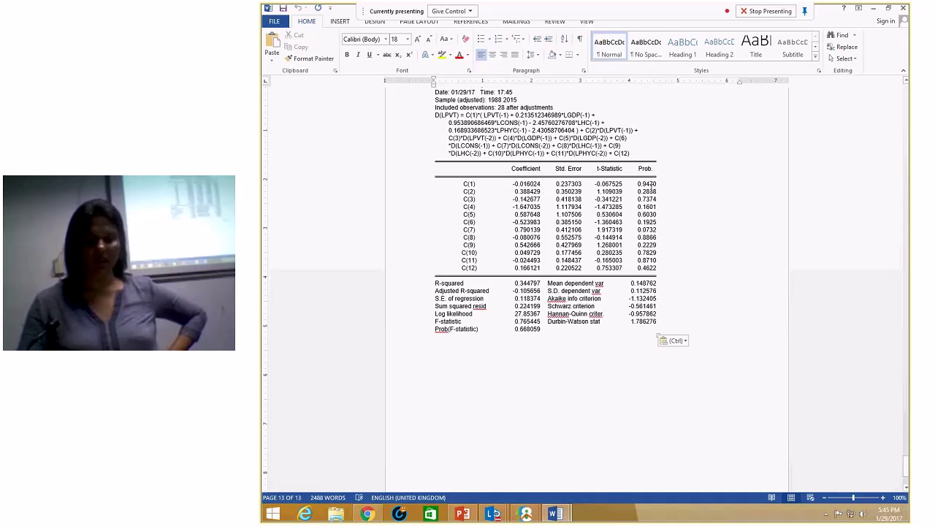
pyautogui.click(681, 234)
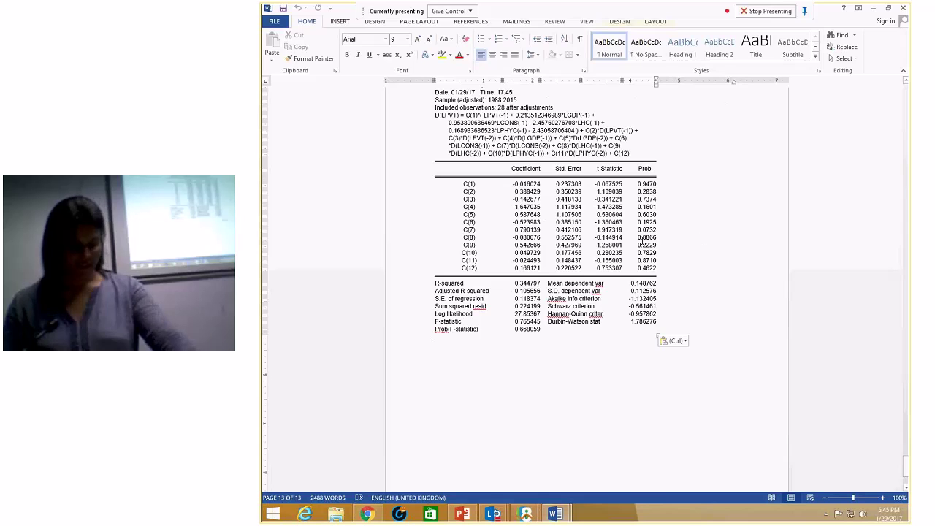
# Step: Switch back to EViews and close the untitled equation, VAR and system without keeping them, leaving the workfile open
pyautogui.click(532, 516)
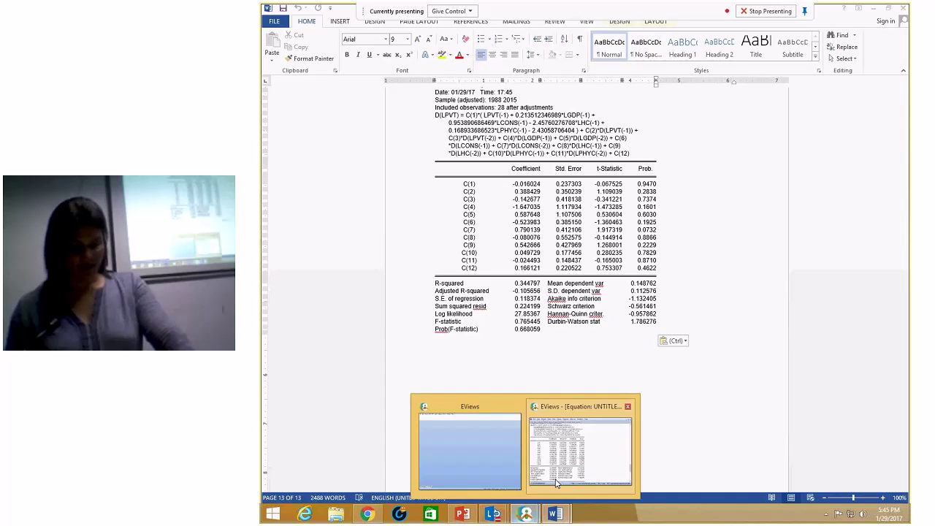
pyautogui.click(570, 446)
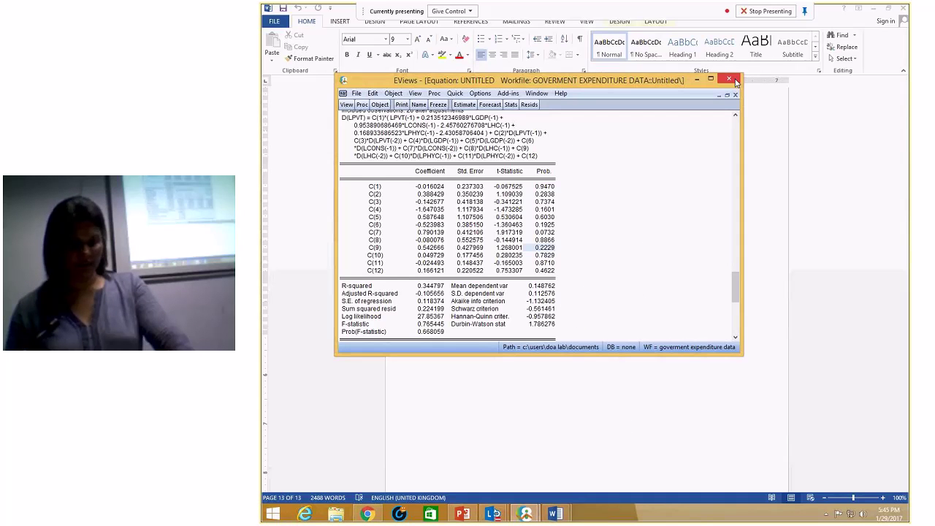
pyautogui.click(729, 79)
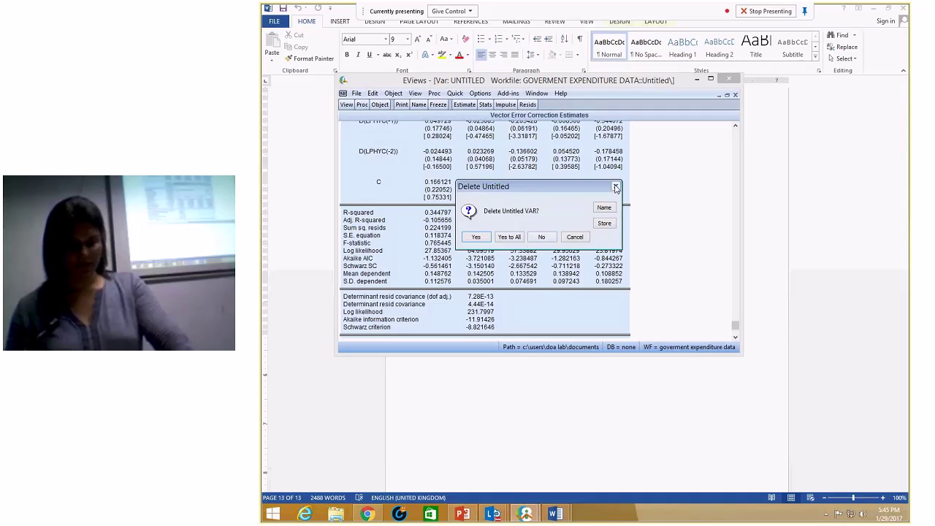
pyautogui.click(616, 186)
pyautogui.click(735, 95)
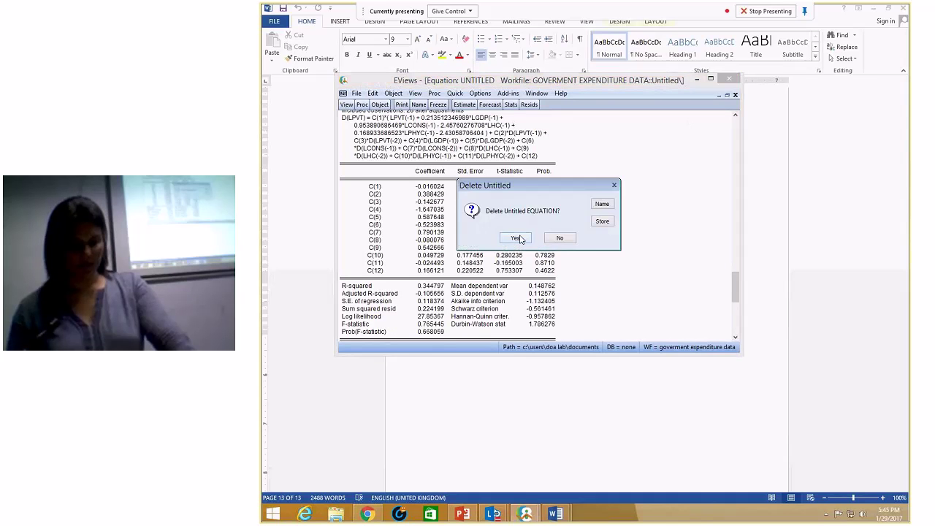
pyautogui.click(523, 241)
pyautogui.click(735, 95)
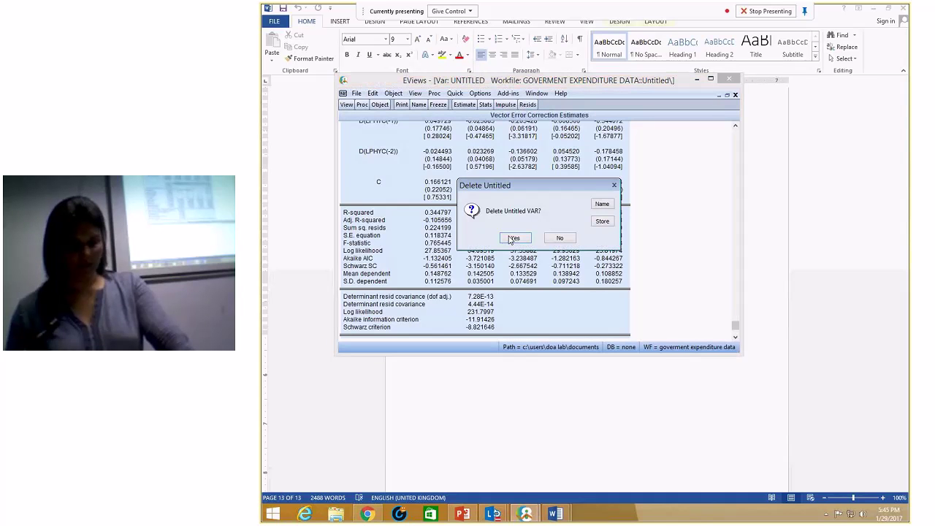
pyautogui.click(513, 238)
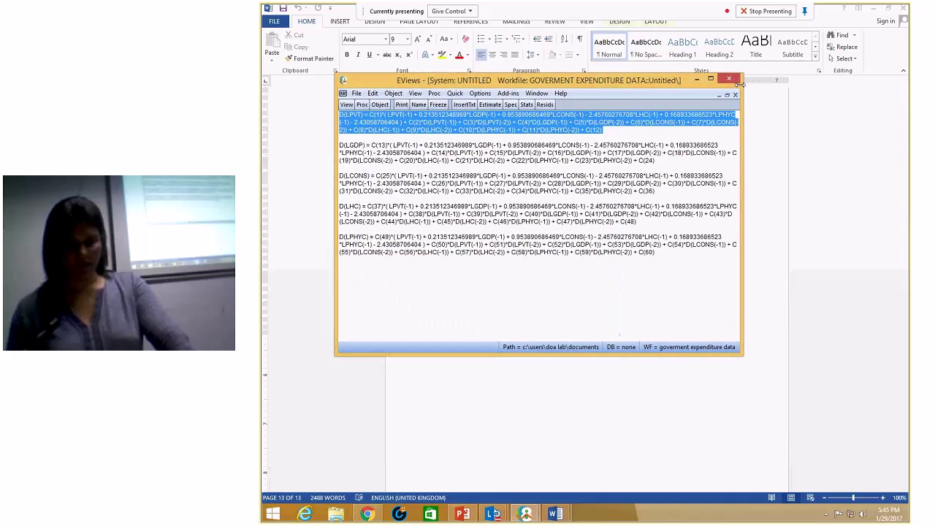
pyautogui.click(735, 95)
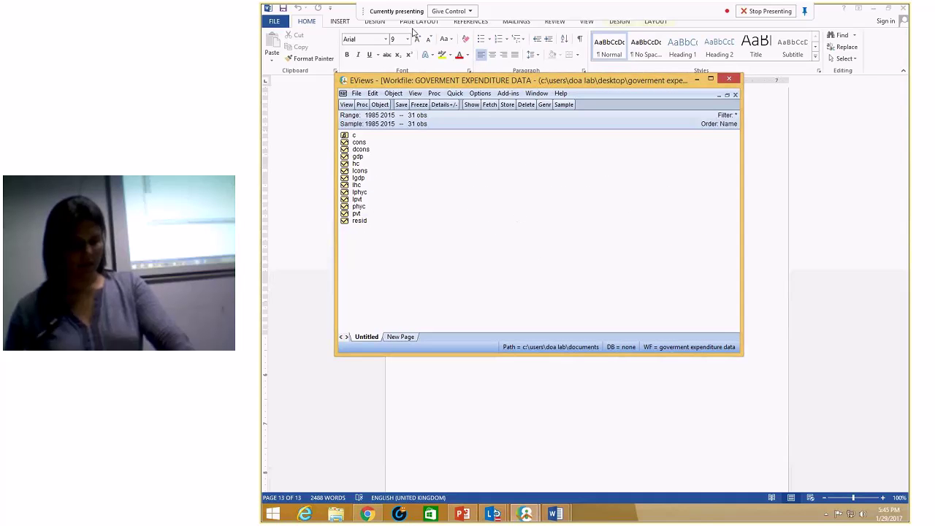
# Step: Estimate a Vector Error Correction model with endogenous variables lphyc lgdp lpvt, lag intervals 1 2 and sample 1985 2015
pyautogui.click(455, 93)
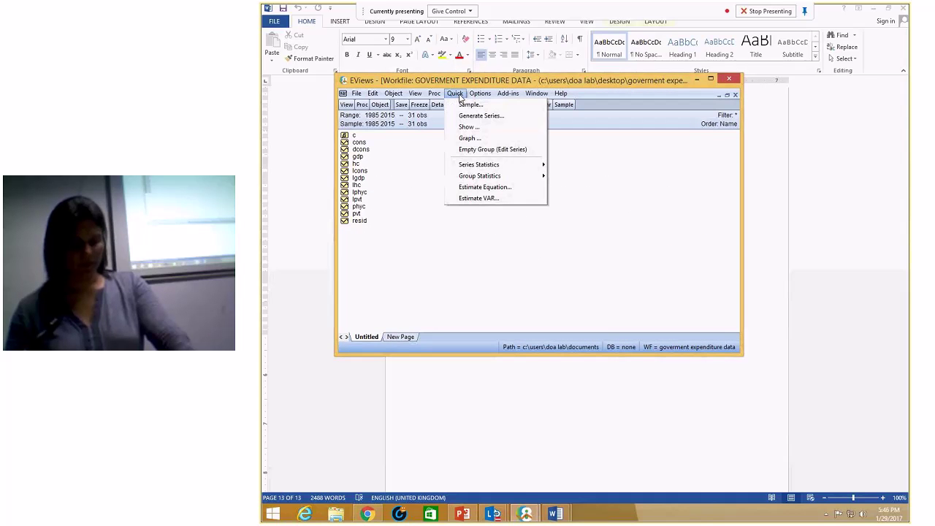
pyautogui.click(479, 198)
pyautogui.click(456, 172)
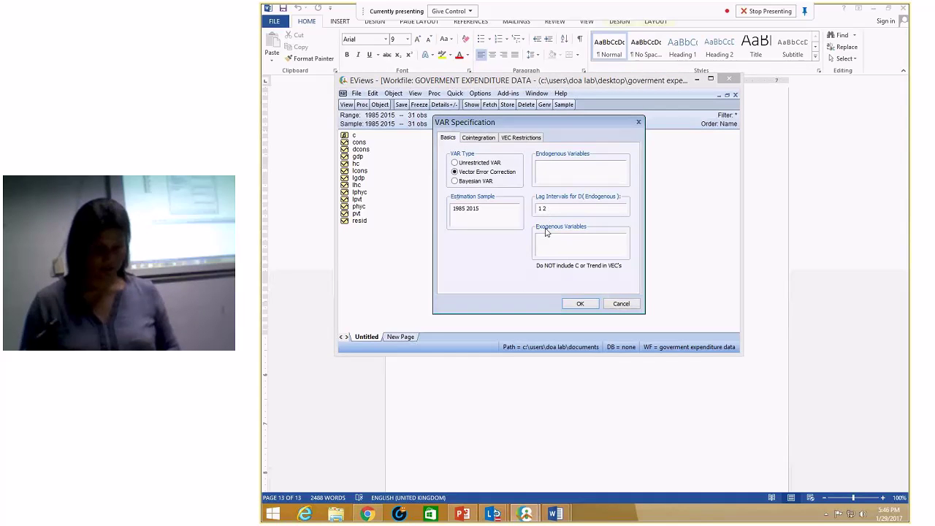
pyautogui.write('l')
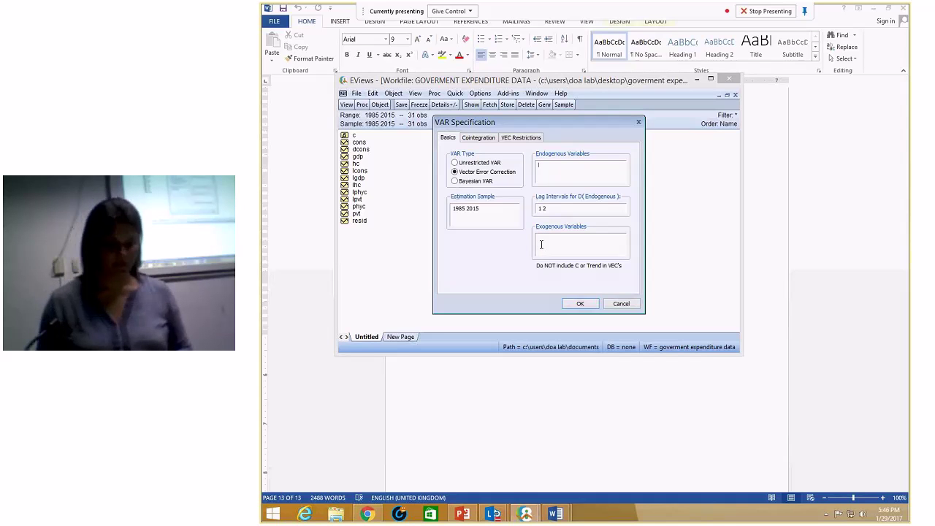
pyautogui.write('gdp lphyc')
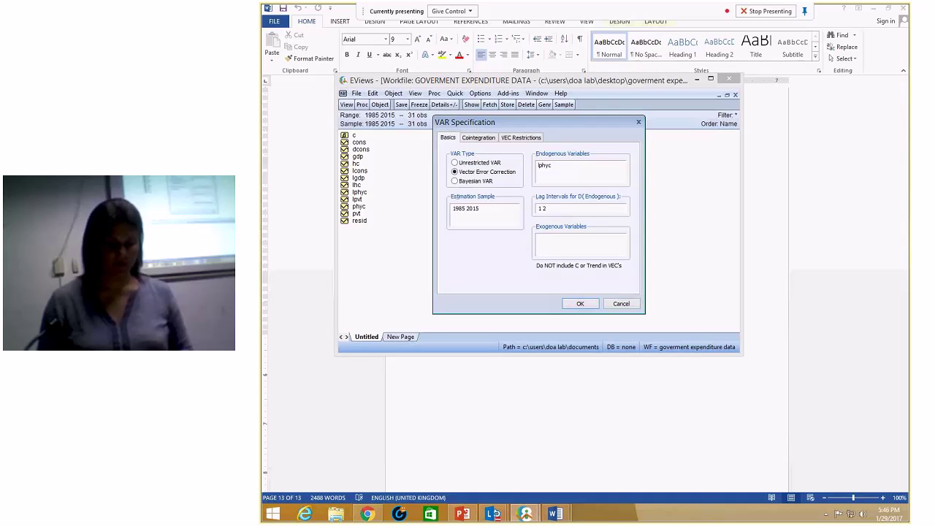
pyautogui.write(' l')
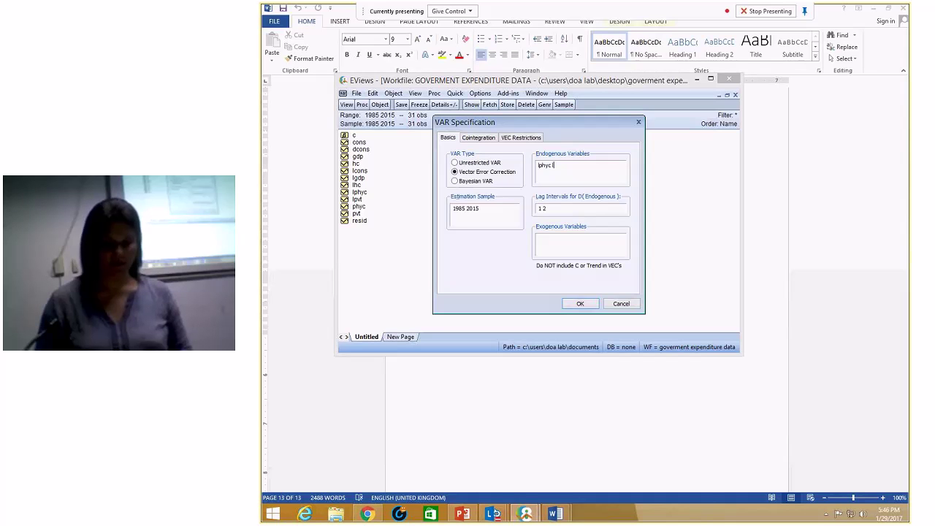
pyautogui.write('gdp l')
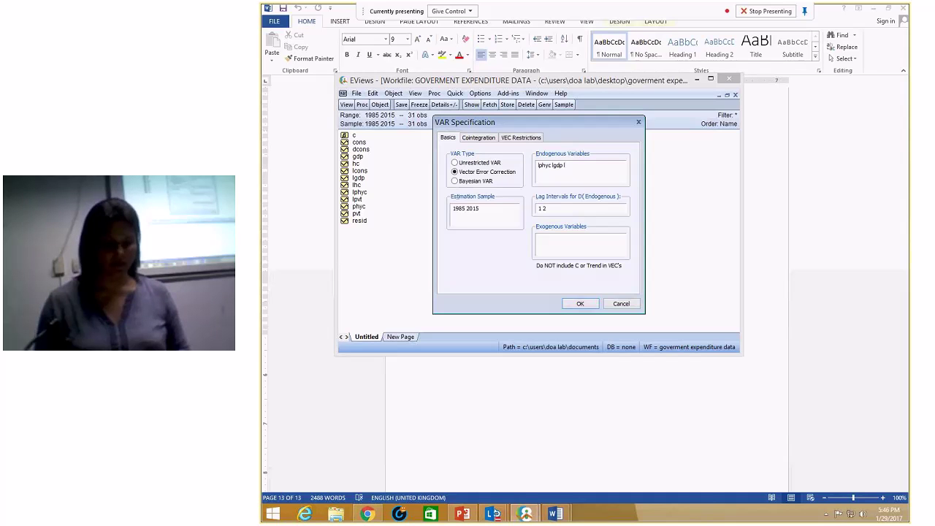
pyautogui.write('pvt')
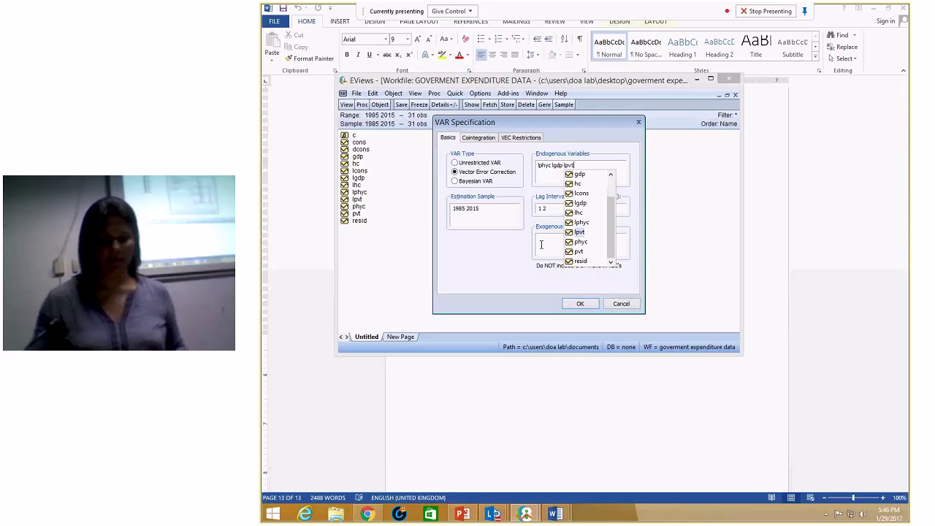
pyautogui.click(560, 183)
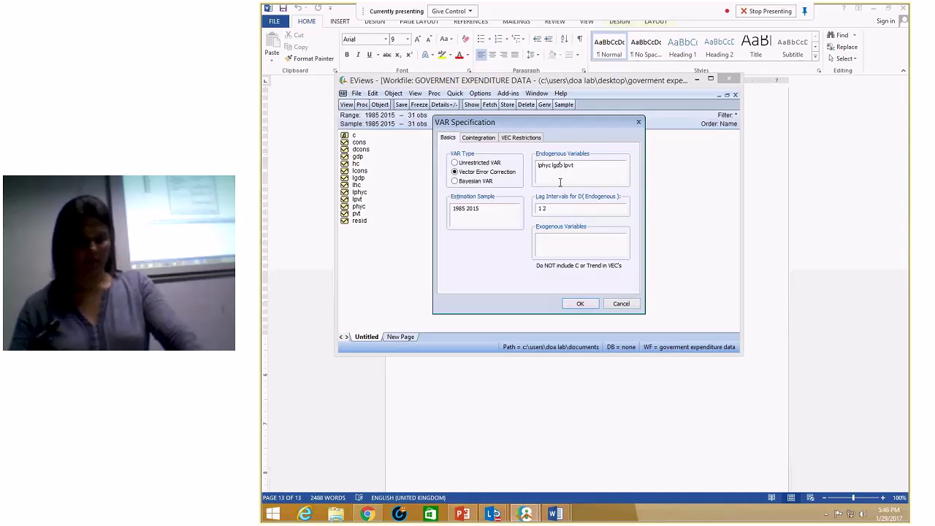
pyautogui.click(580, 304)
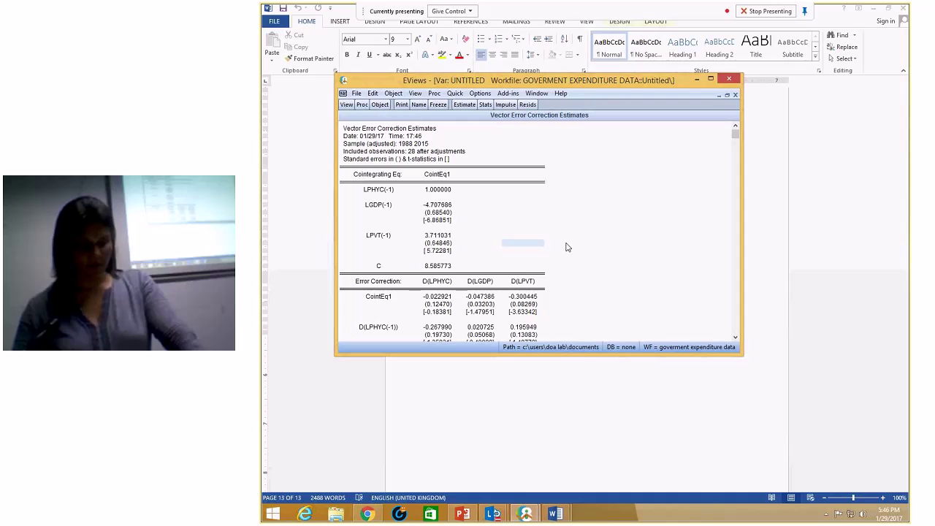
# Step: Select the whole vector error correction output and make a system of equations from the estimated model
pyautogui.scroll(-1, 536, 225)
pyautogui.scroll(1, 536, 224)
pyautogui.moveTo(344, 128); pyautogui.dragTo(553, 345)
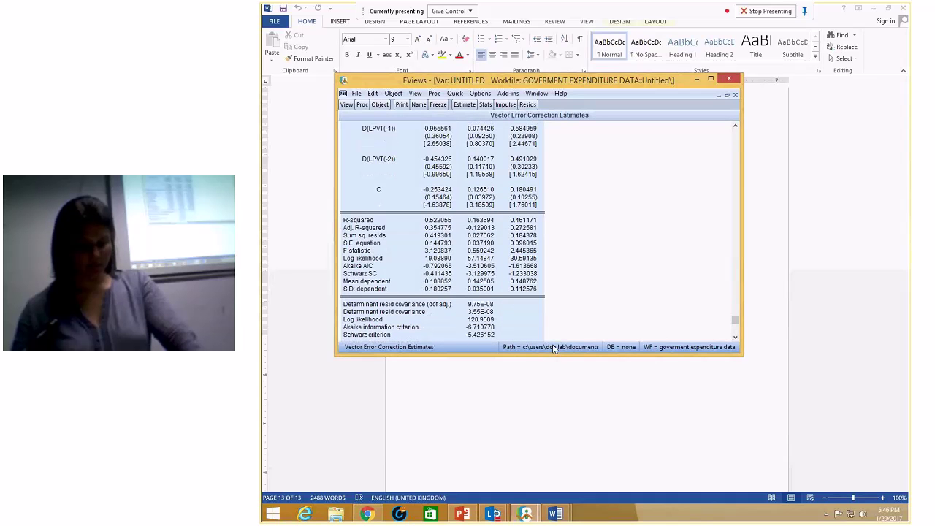
pyautogui.click(434, 94)
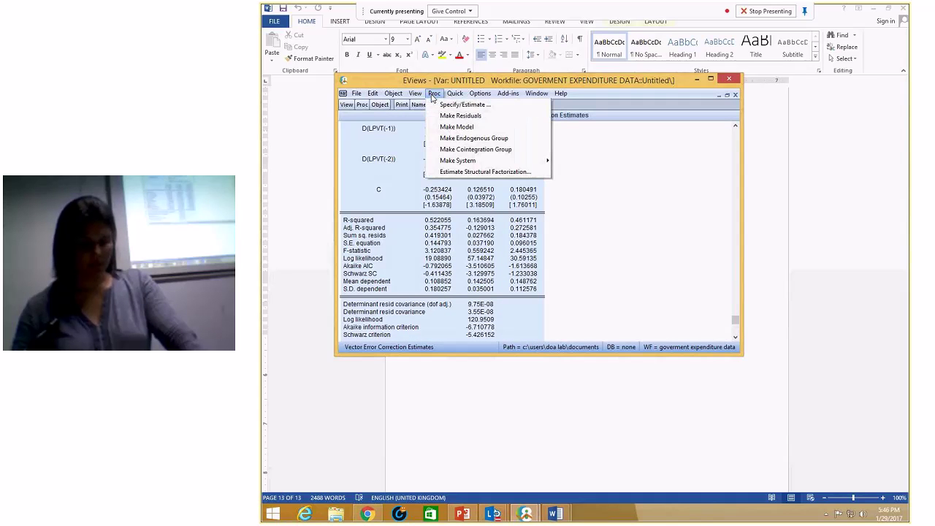
pyautogui.moveTo(483, 160)
pyautogui.click(585, 171)
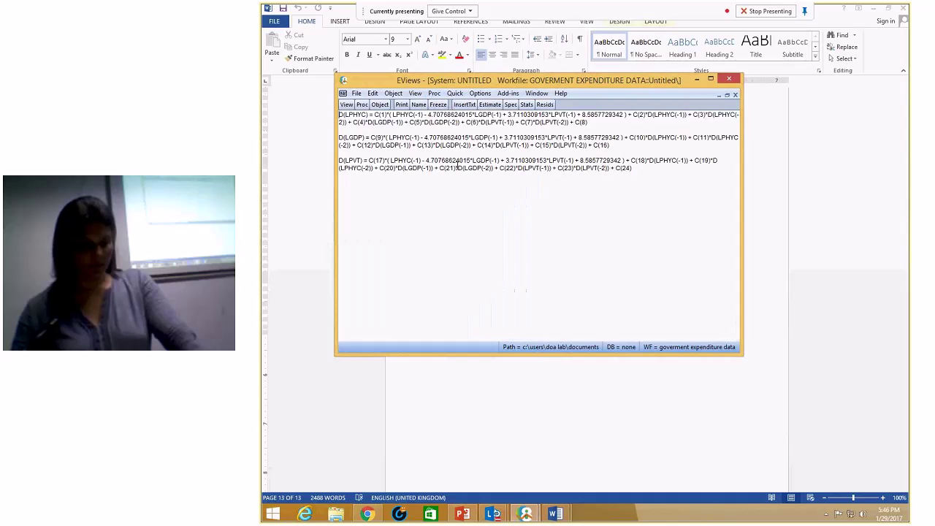
# Step: Copy the D(LPHYC) equation from the system and estimate it as a separate equation by Least Squares over 1985 2015
pyautogui.moveTo(588, 122); pyautogui.dragTo(354, 95)
pyautogui.hotkey('ctrl', 'c')
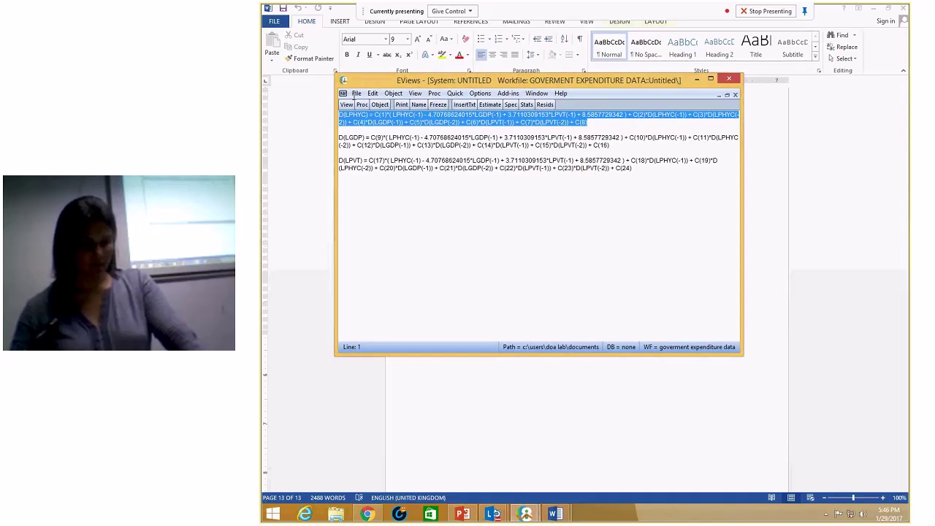
pyautogui.rightClick(426, 120)
pyautogui.click(439, 150)
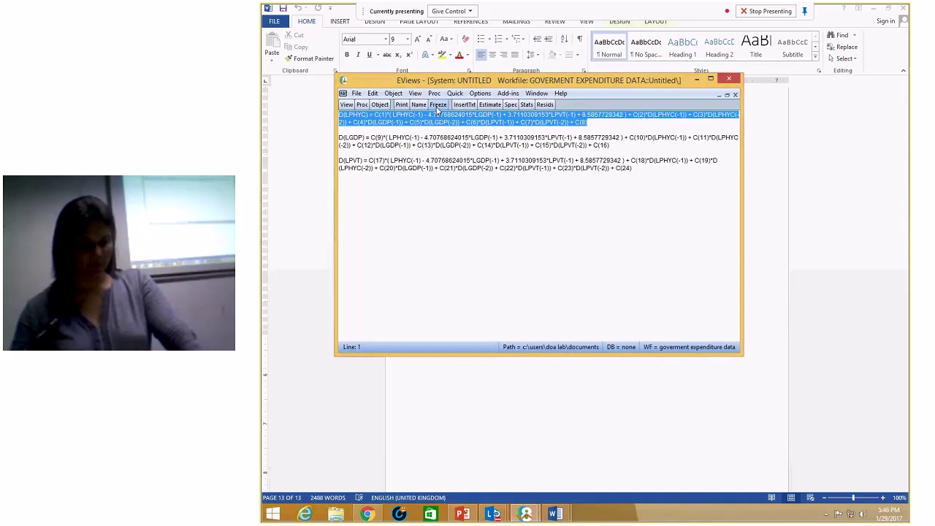
pyautogui.click(455, 94)
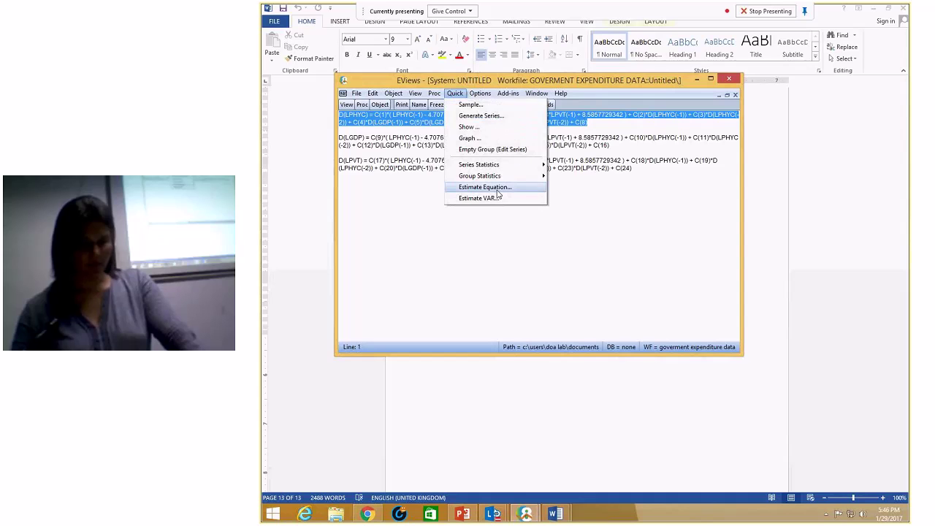
pyautogui.click(497, 189)
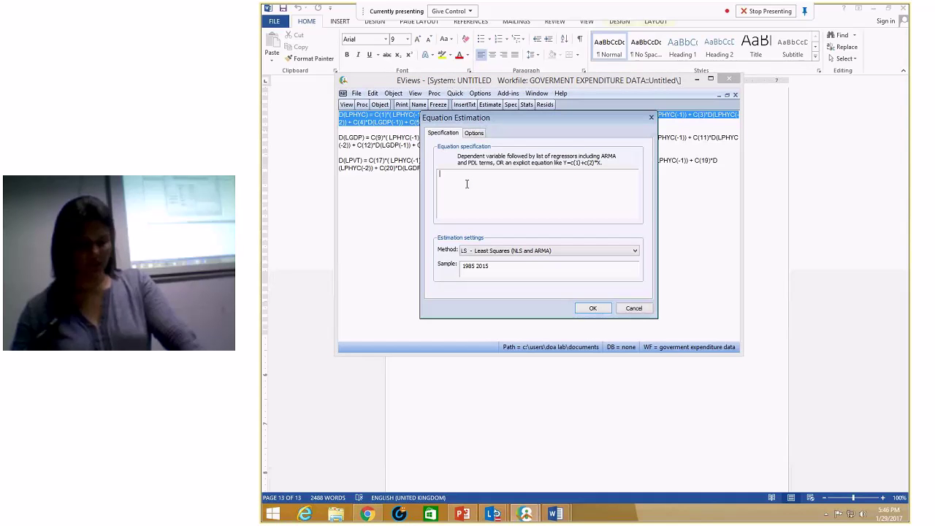
pyautogui.hotkey('ctrl', 'v')
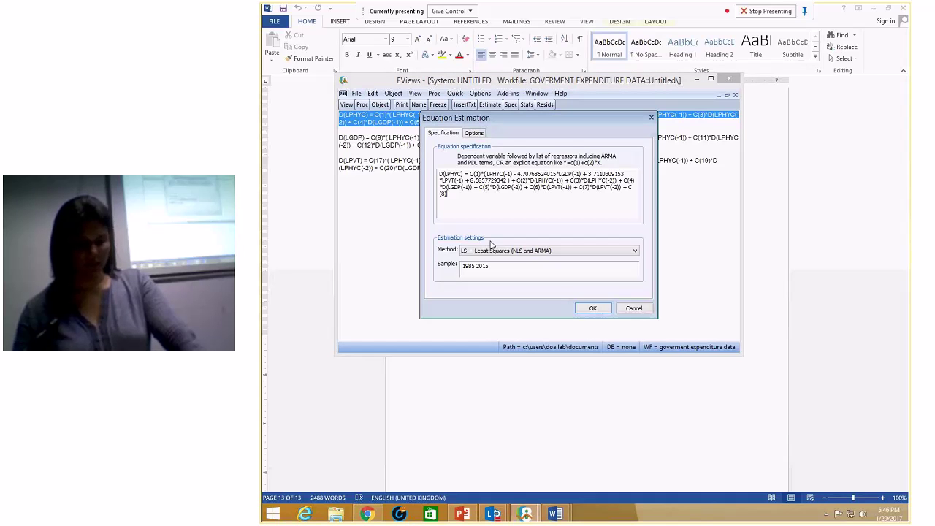
pyautogui.click(593, 309)
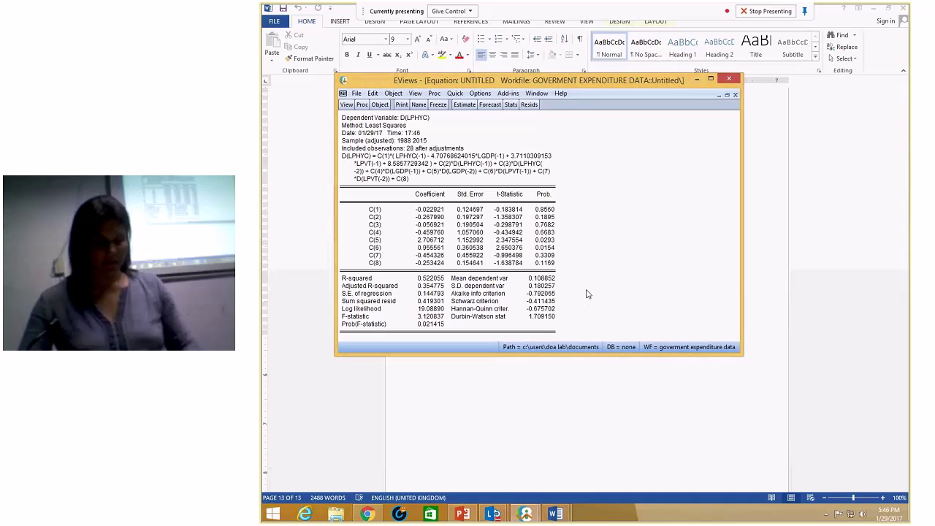
# Step: Examine the coefficient probabilities and fit statistics of the D(LPHYC) equation across its whole estimation output
pyautogui.click(542, 286)
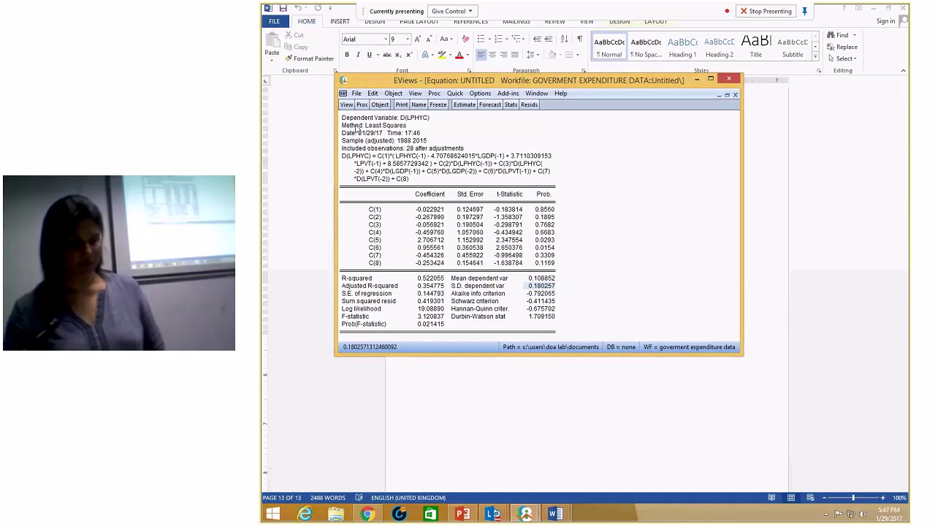
pyautogui.moveTo(350, 118); pyautogui.dragTo(557, 353)
pyautogui.click(630, 175)
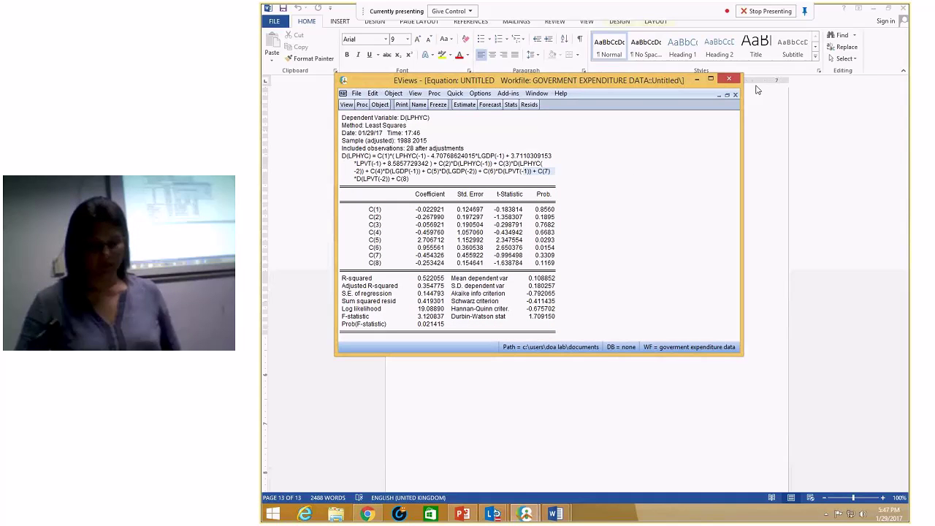
# Step: Close the untitled D(LPHYC) equation, the system and the VEC model without keeping them, returning to the workfile
pyautogui.click(735, 94)
pyautogui.click(735, 94)
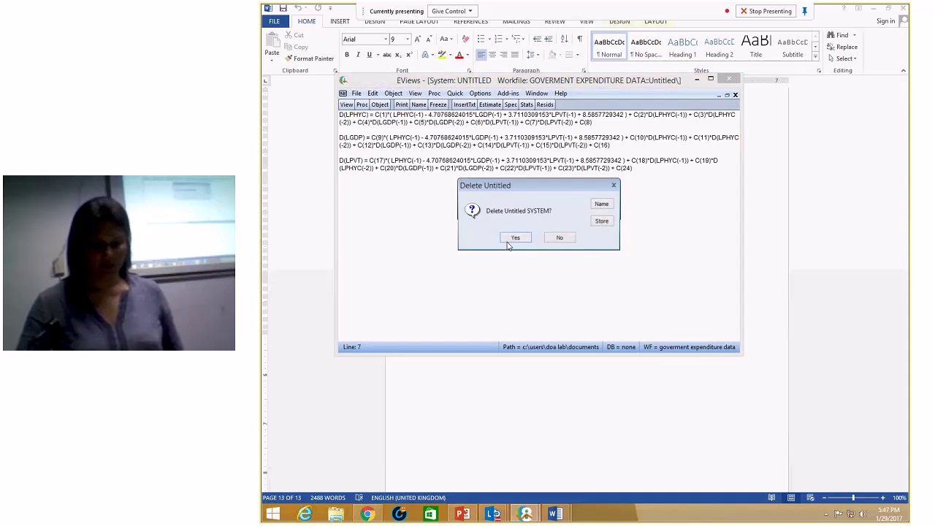
pyautogui.click(560, 237)
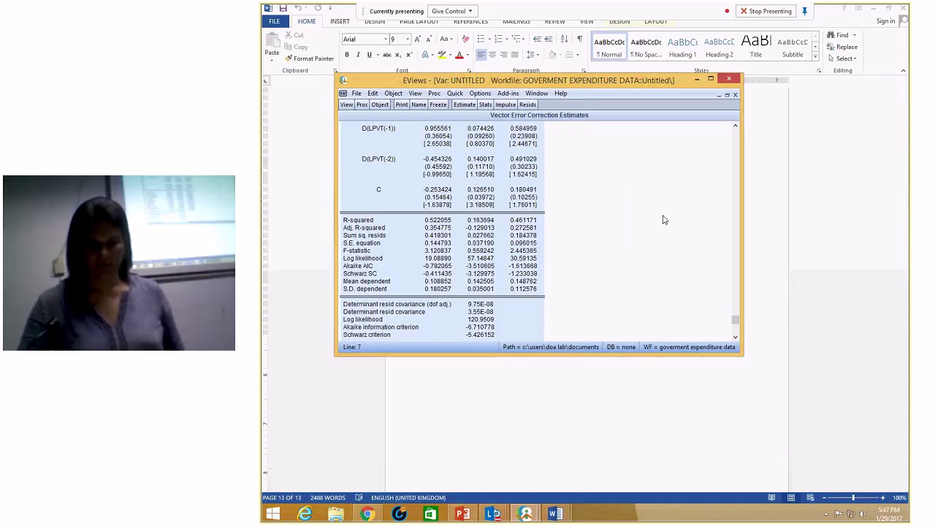
pyautogui.click(735, 94)
pyautogui.click(560, 239)
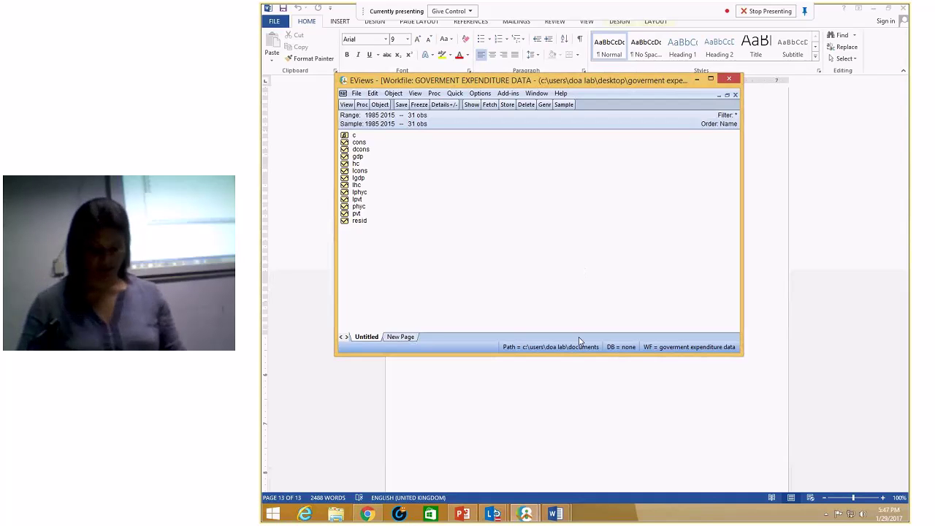
# Step: Switch to PowerPoint and review the Data of Government expenditure slide and the Lag Length in VAR slide
pyautogui.click(463, 514)
pyautogui.scroll(5, 290, 271)
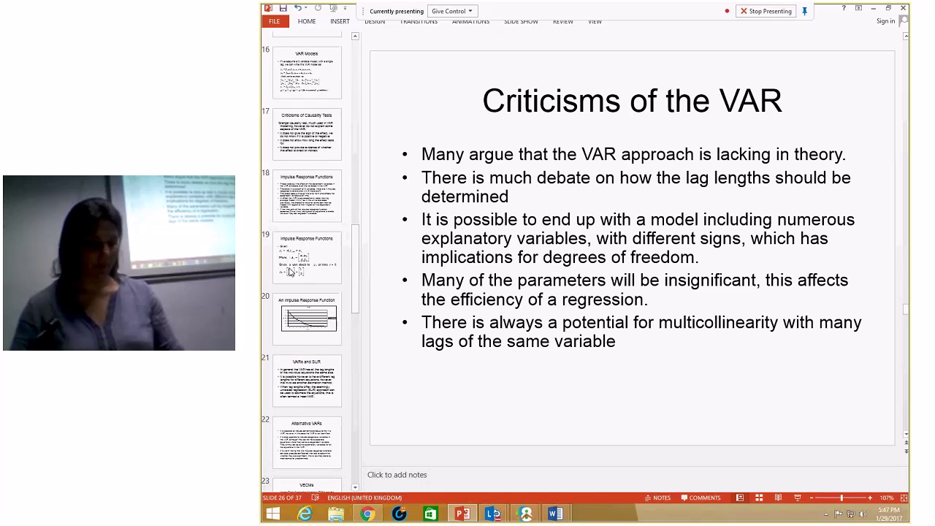
pyautogui.scroll(12, 291, 272)
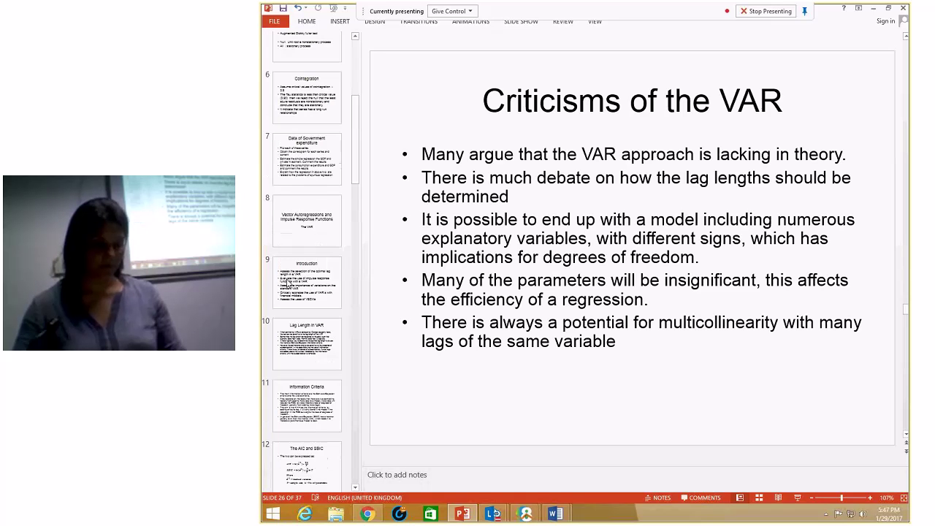
pyautogui.scroll(1, 287, 284)
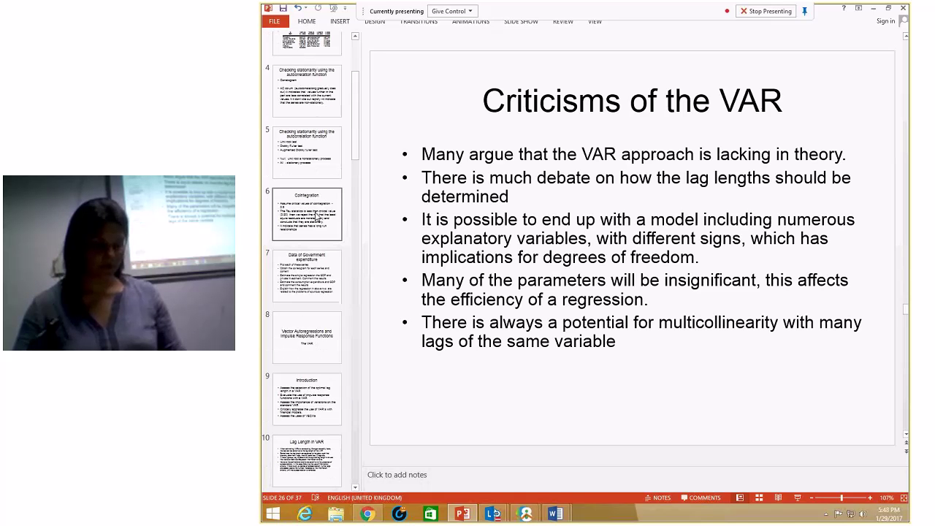
pyautogui.click(308, 276)
pyautogui.scroll(-2, 309, 276)
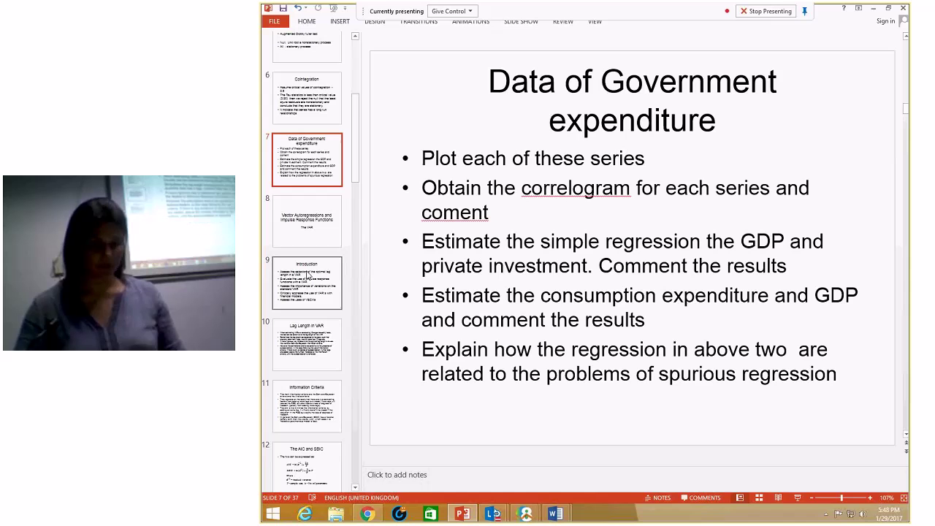
pyautogui.click(307, 344)
pyautogui.scroll(-2, 328, 273)
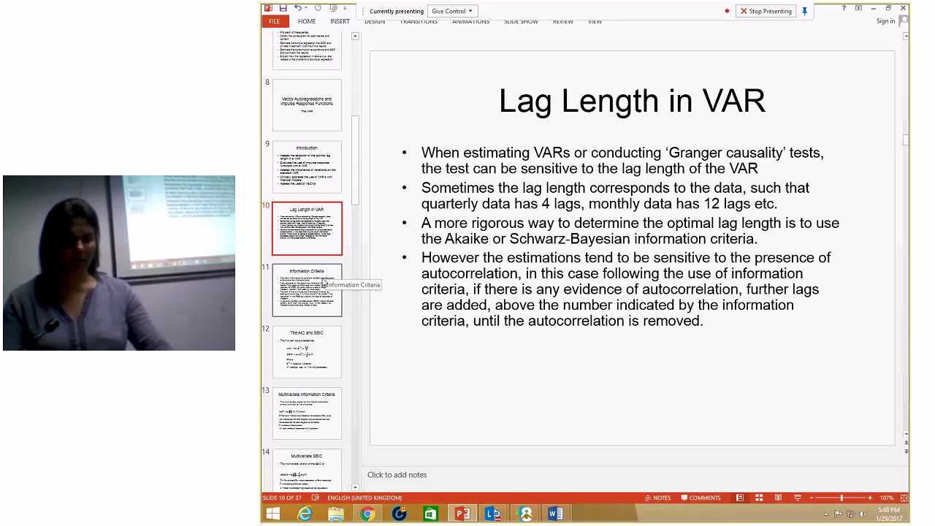
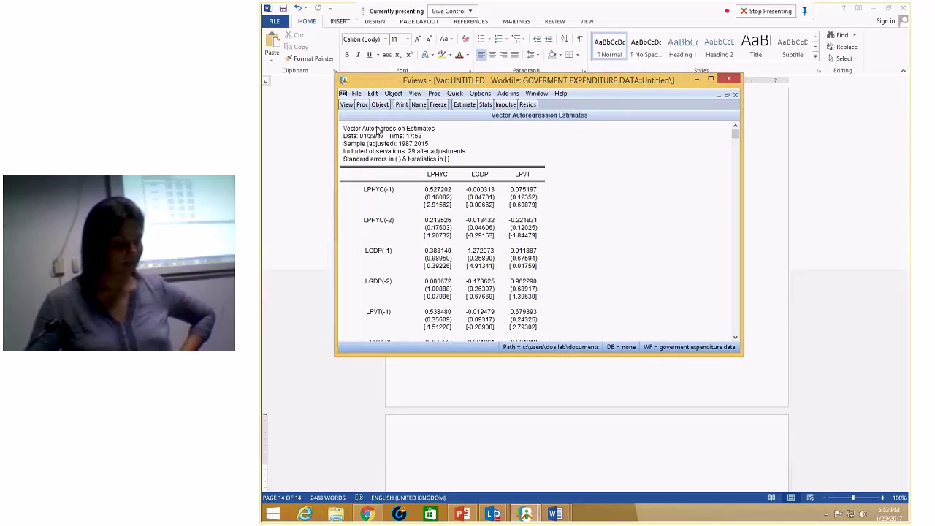
# Step: Run the Granger Causality/Block Exogeneity tests on the LPHYC, LGDP and LPVT VAR and review the results for each dependent variable
pyautogui.click(348, 106)
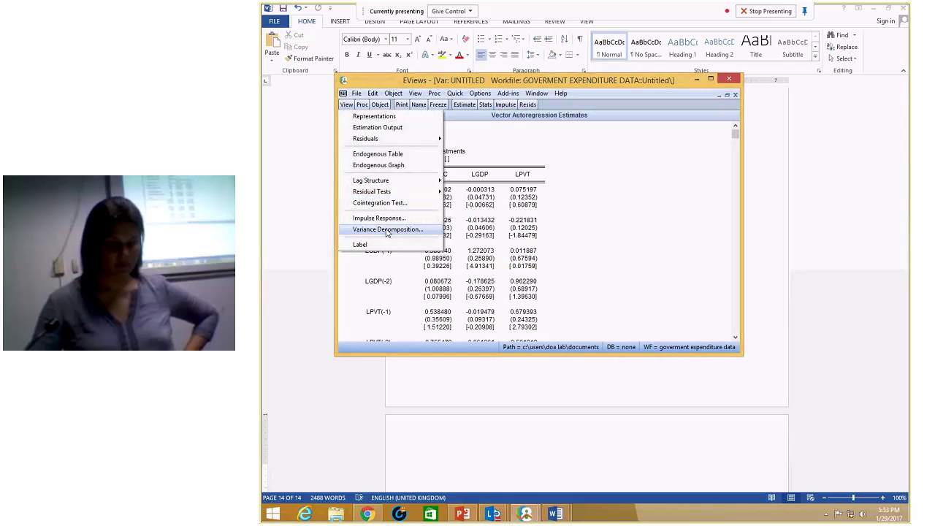
pyautogui.moveTo(400, 184)
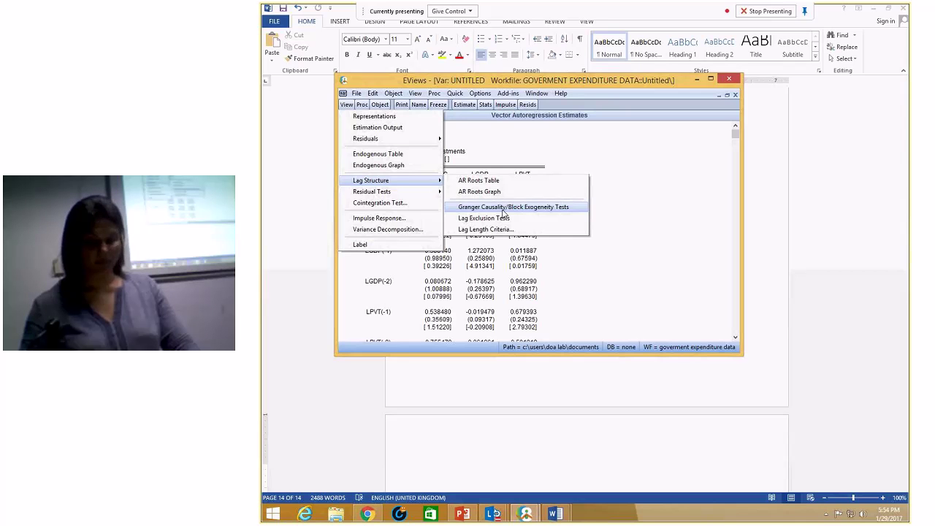
pyautogui.click(502, 209)
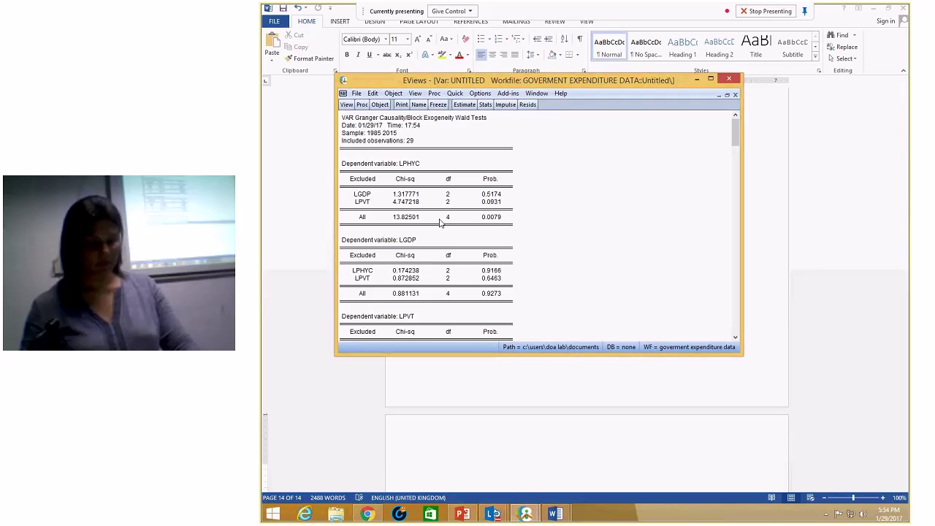
pyautogui.scroll(-2, 441, 223)
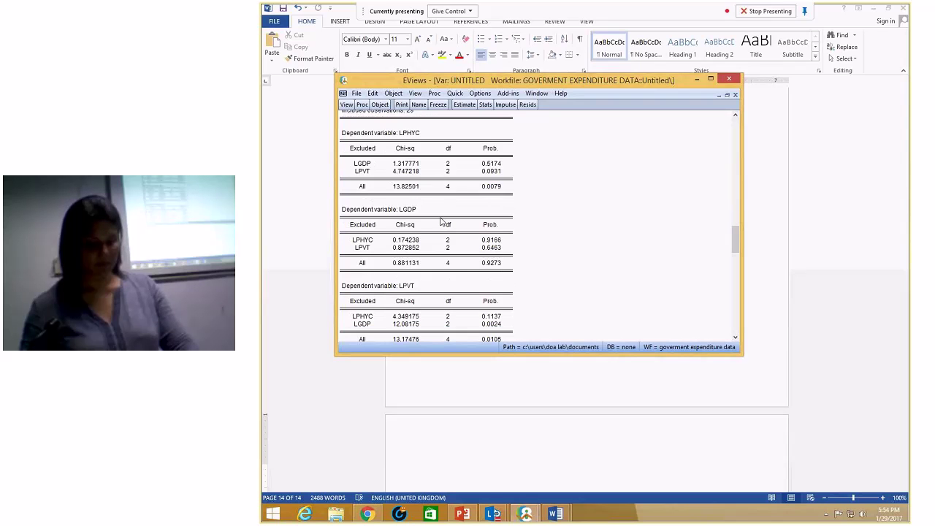
pyautogui.scroll(-1, 441, 223)
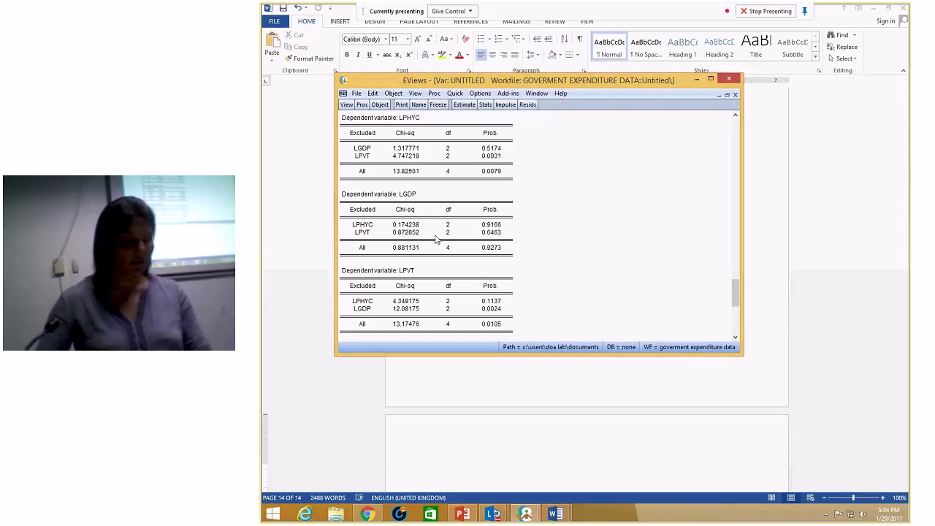
pyautogui.scroll(3, 435, 240)
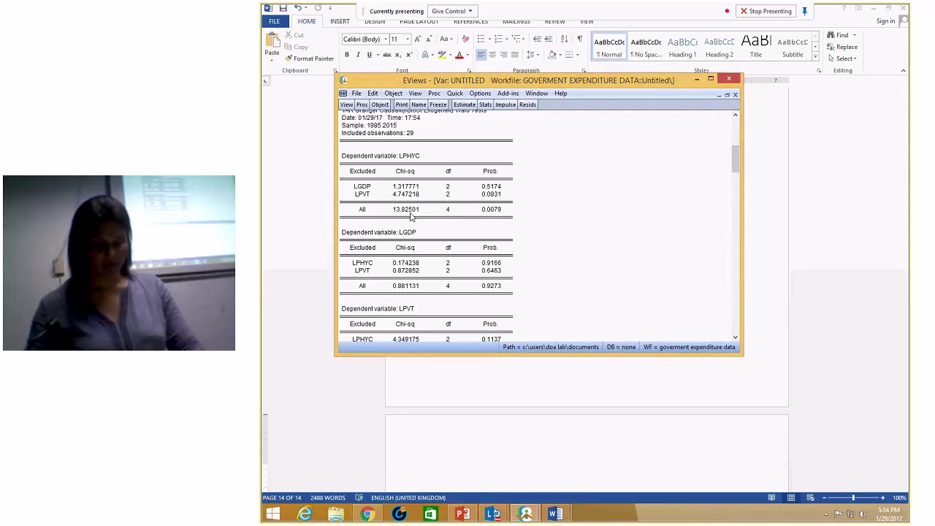
# Step: Examine the joint chi-square statistics and probabilities in the All rows for dependent variables LPHYC, LGDP and LPVT
pyautogui.click(412, 214)
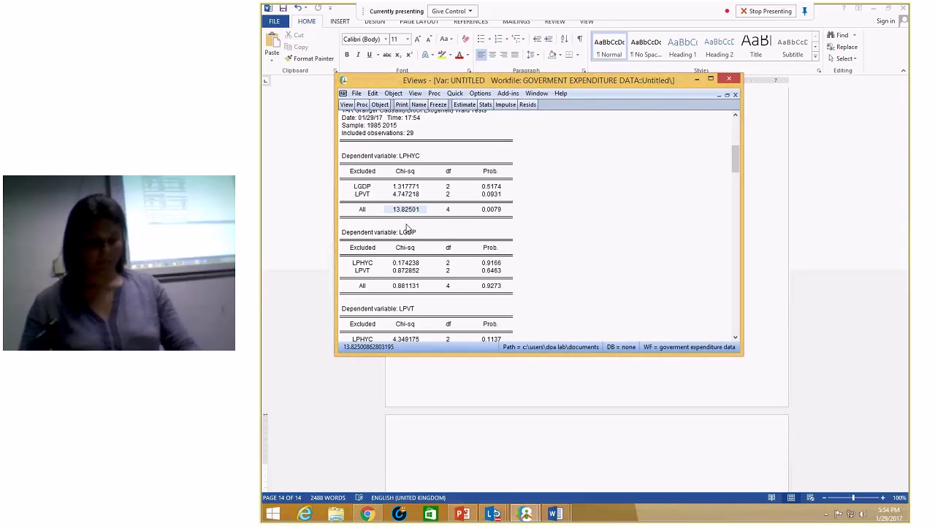
pyautogui.click(492, 213)
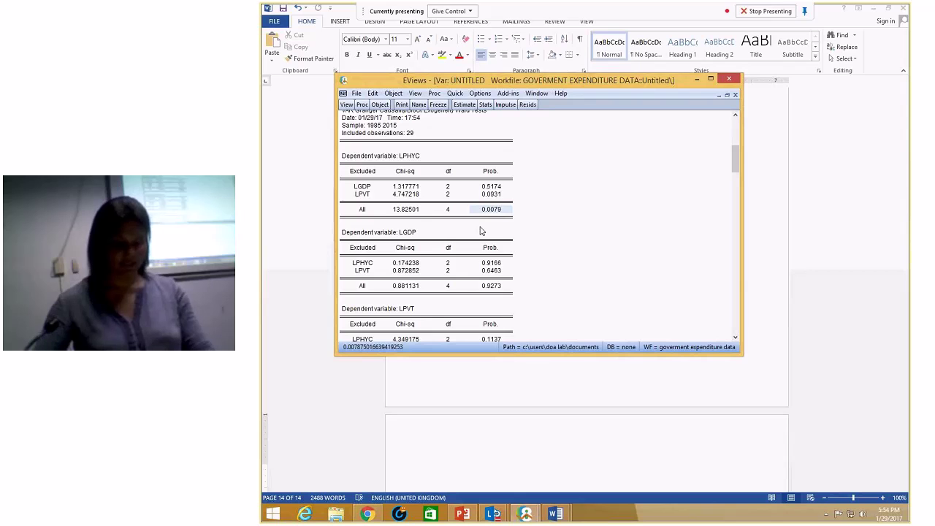
pyautogui.scroll(-1, 472, 238)
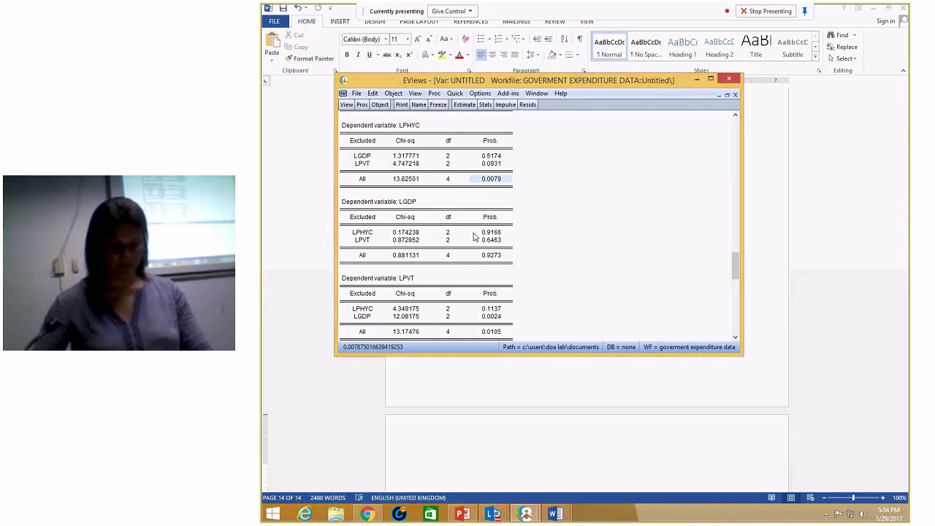
pyautogui.scroll(-1, 473, 237)
pyautogui.click(494, 243)
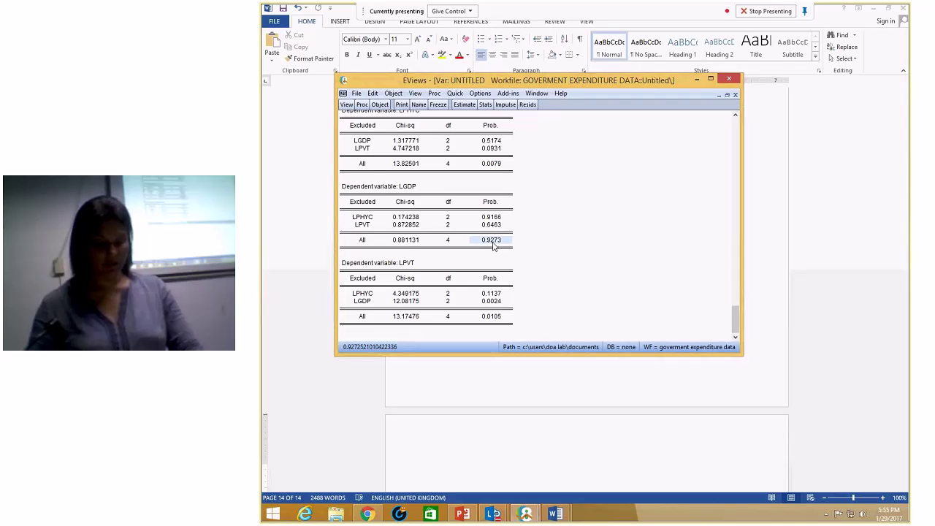
pyautogui.scroll(3, 494, 247)
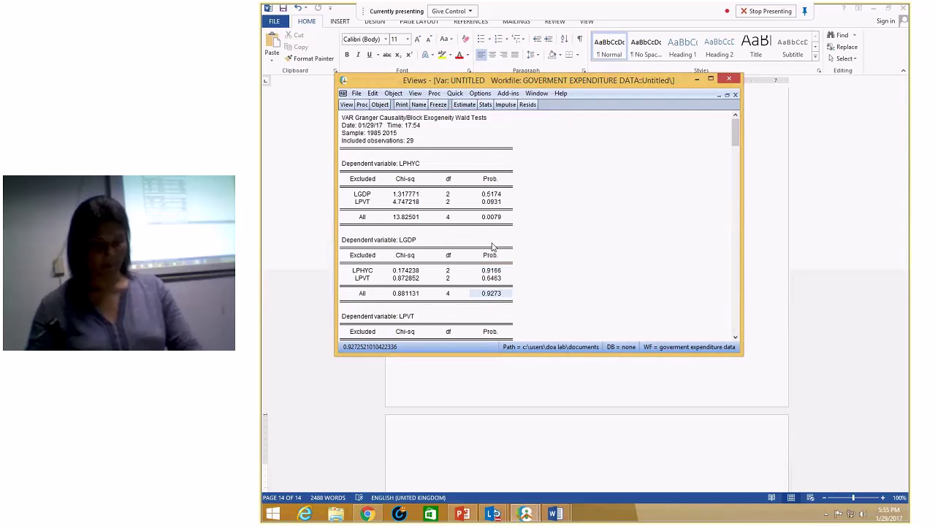
pyautogui.scroll(-3, 493, 247)
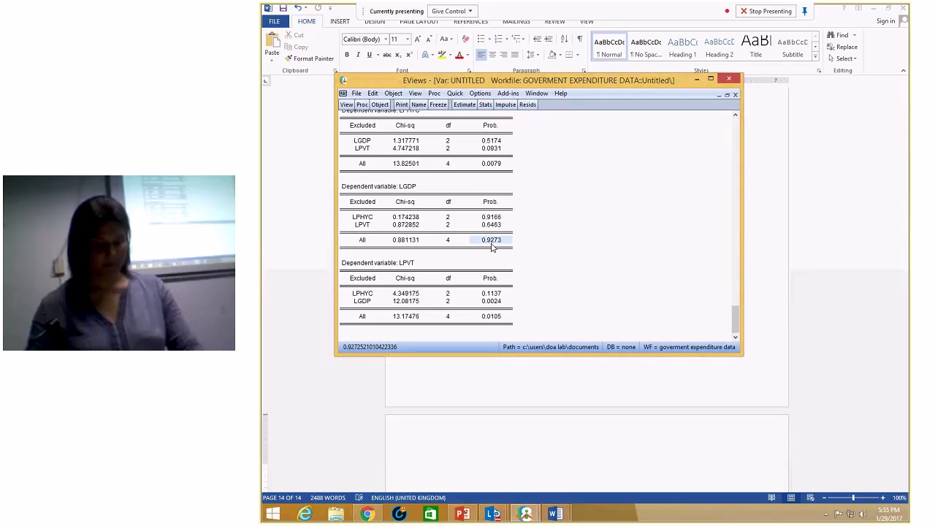
pyautogui.click(483, 256)
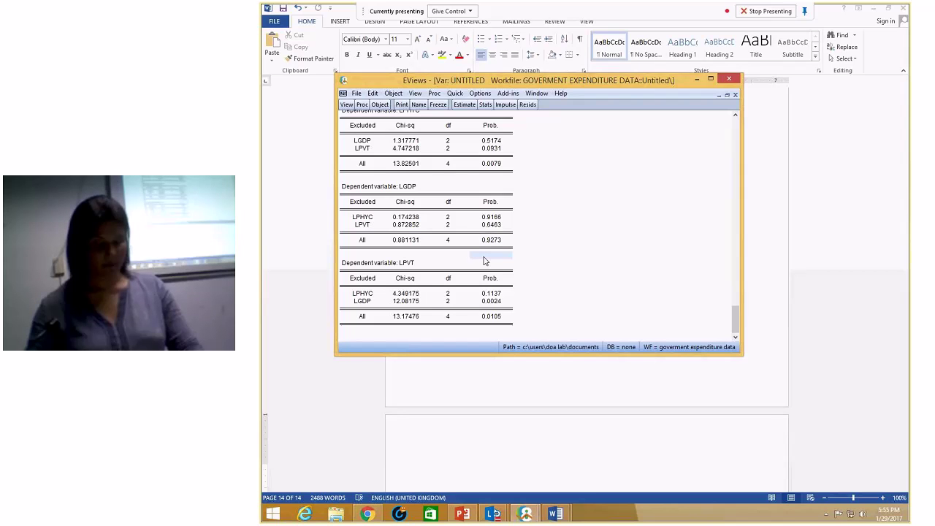
pyautogui.scroll(2, 486, 260)
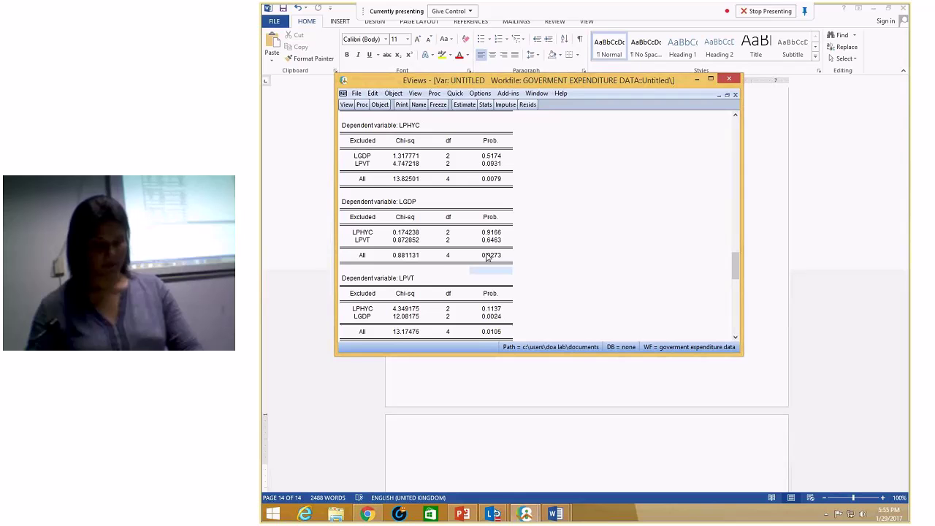
pyautogui.scroll(-1, 486, 256)
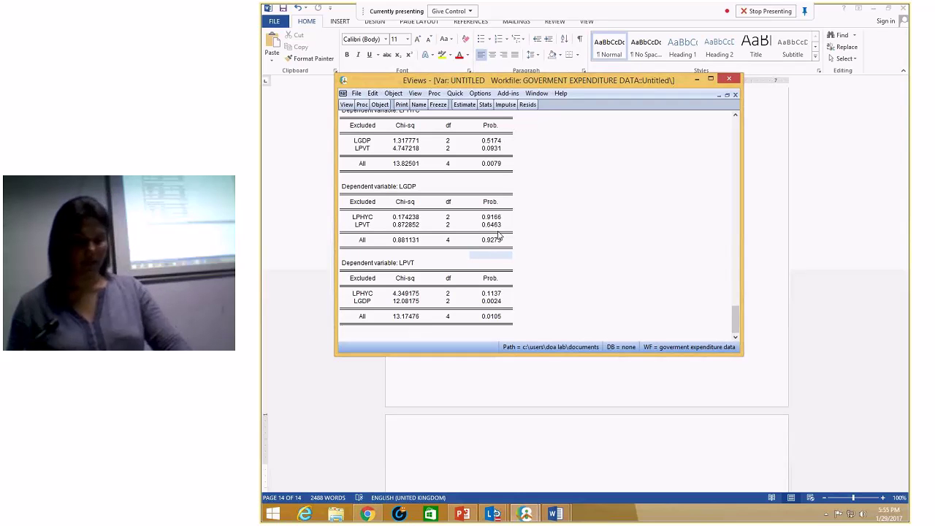
pyautogui.click(497, 164)
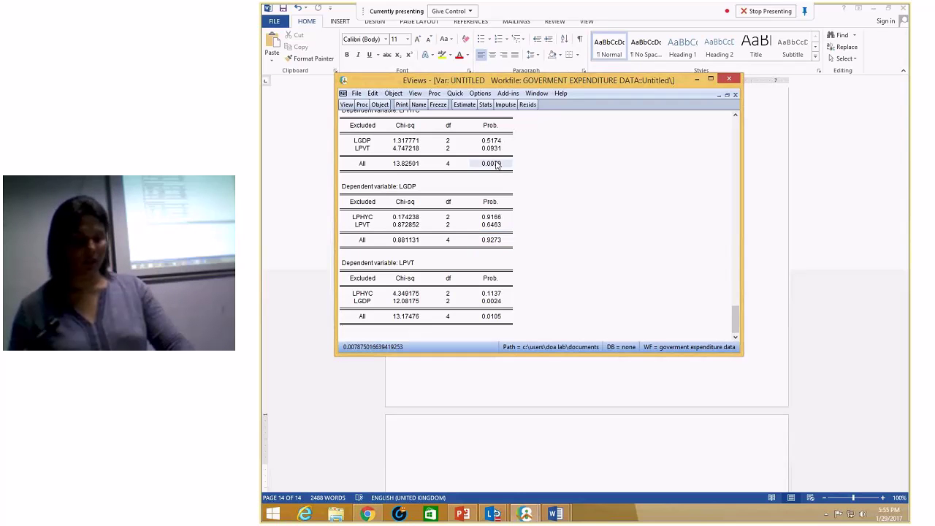
pyautogui.scroll(1, 497, 166)
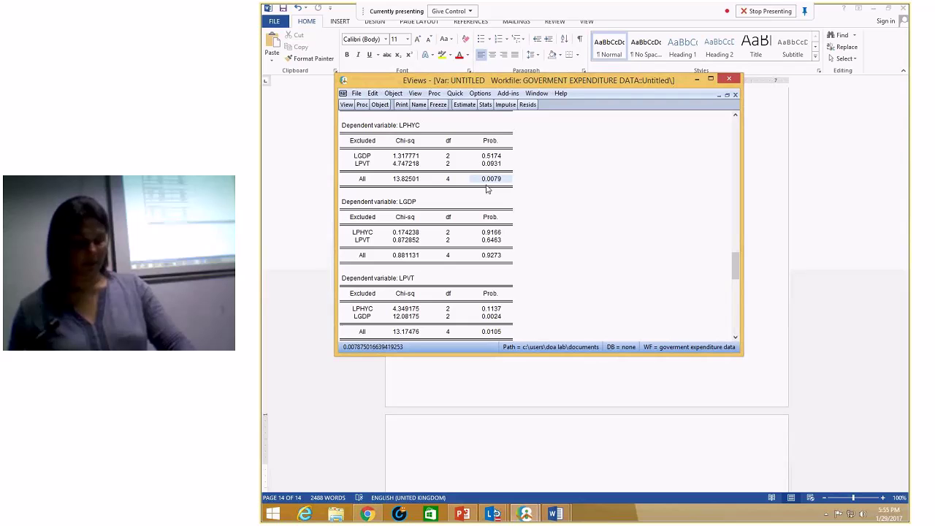
pyautogui.scroll(-1, 489, 188)
pyautogui.click(491, 317)
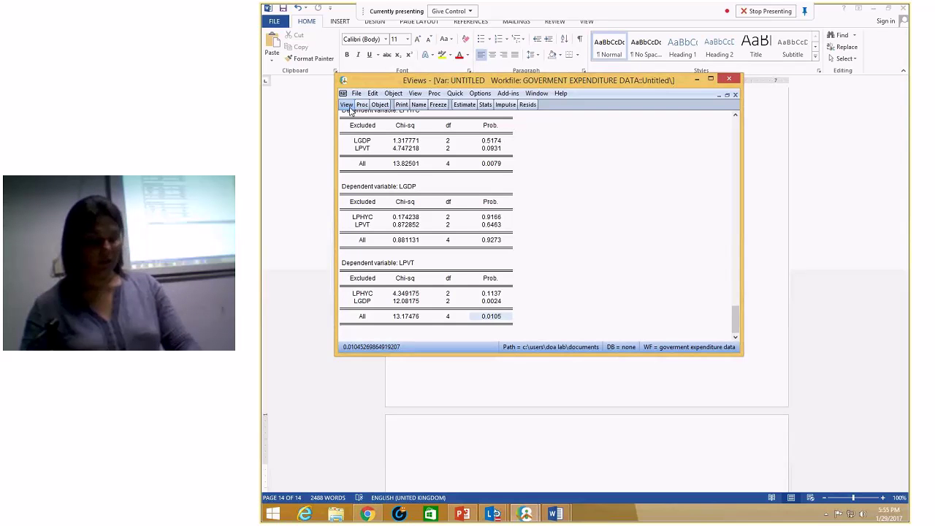
# Step: Copy the entire VAR Granger causality table with numbers formatted as displayed and paste it at the end of the Word document
pyautogui.scroll(3, 433, 246)
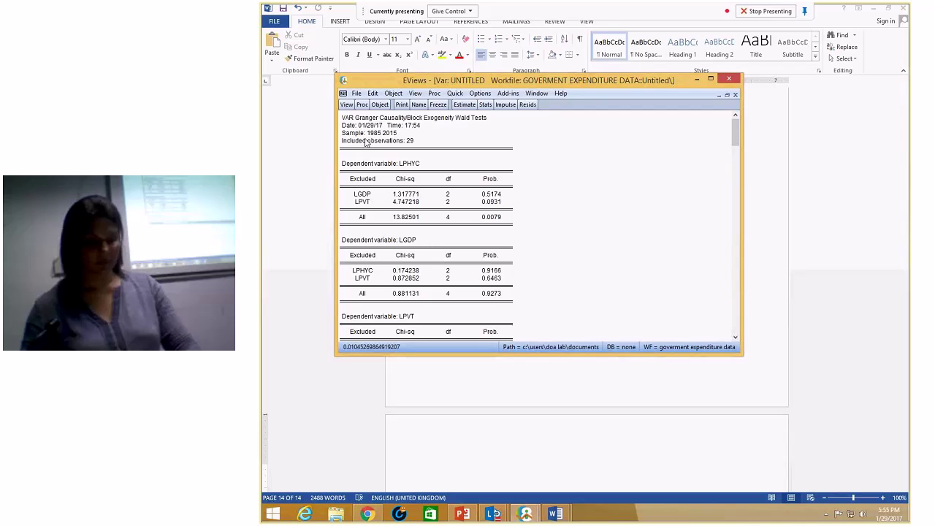
pyautogui.moveTo(359, 126); pyautogui.dragTo(448, 211)
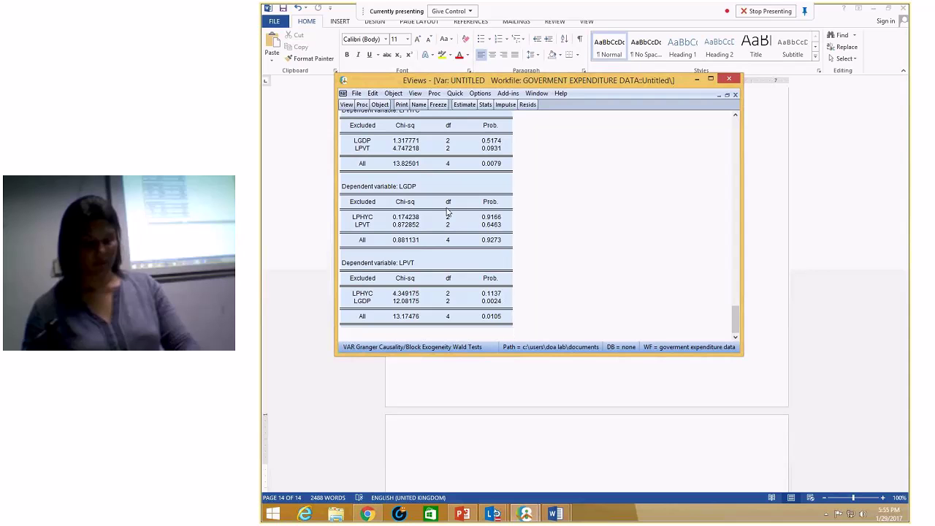
pyautogui.rightClick(448, 211)
pyautogui.click(467, 215)
pyautogui.click(514, 238)
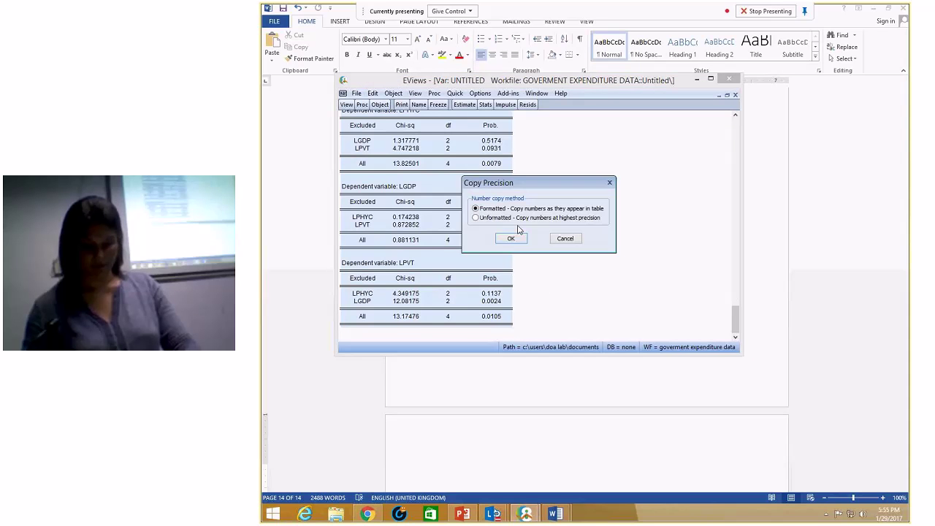
pyautogui.click(563, 518)
pyautogui.scroll(-3, 512, 428)
pyautogui.rightClick(453, 411)
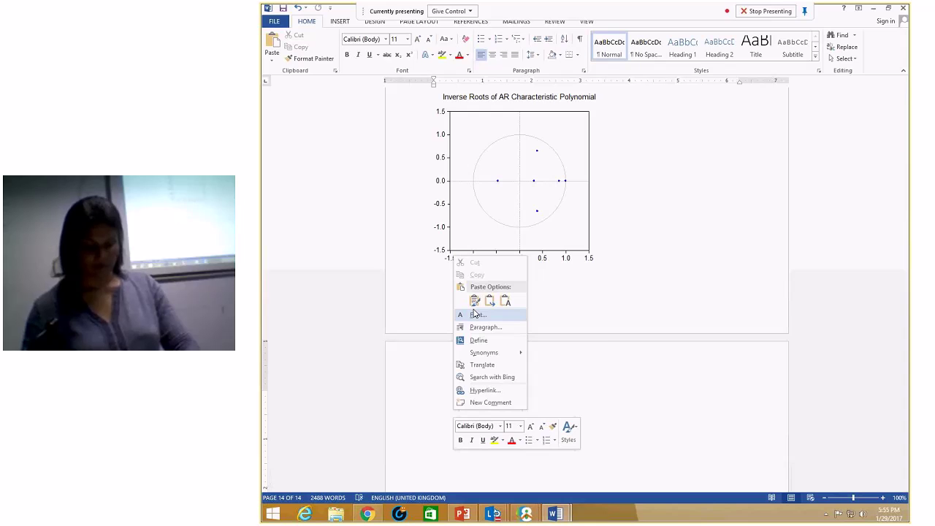
pyautogui.click(475, 301)
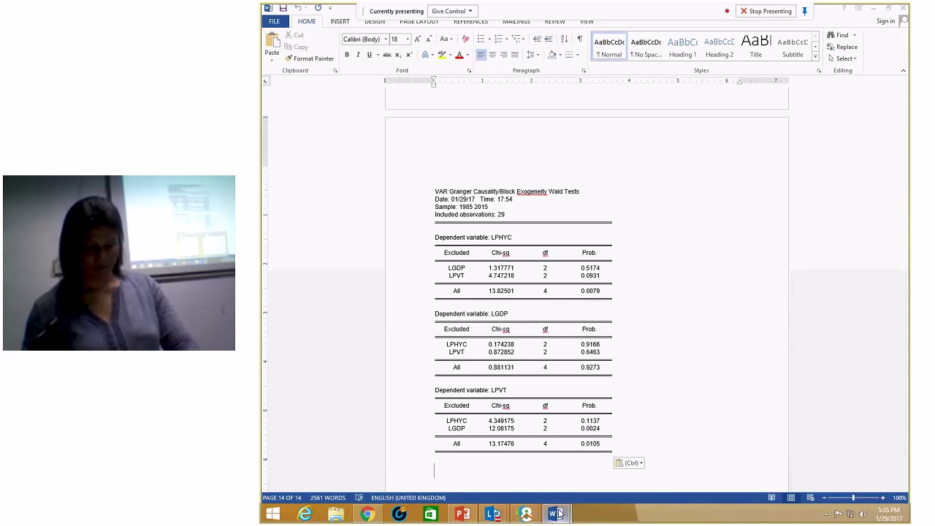
# Step: Return to the VAR in EViews and run the Lag Exclusion Tests
pyautogui.moveTo(526, 515)
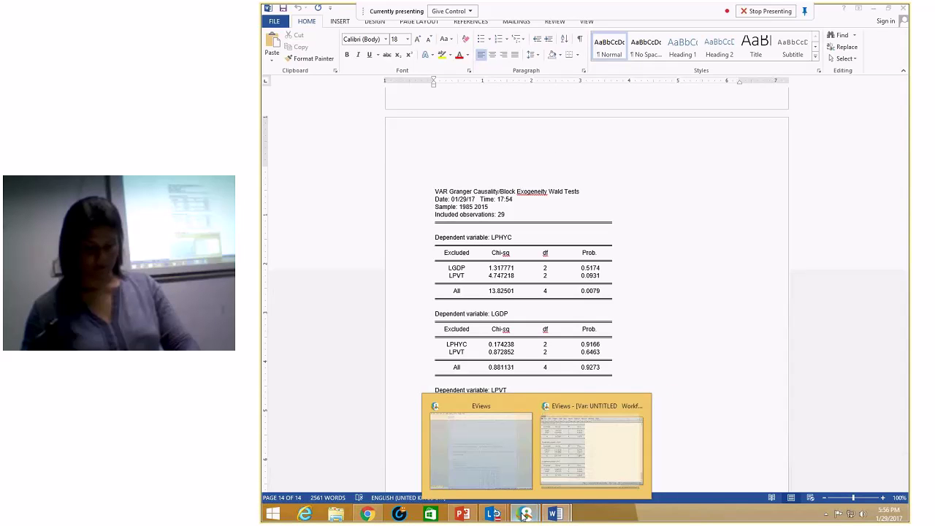
pyautogui.click(564, 465)
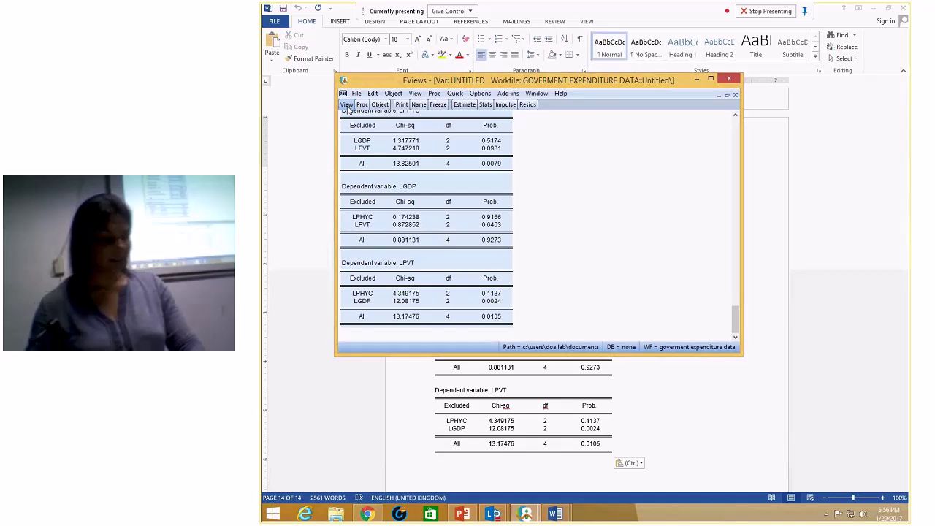
pyautogui.click(347, 104)
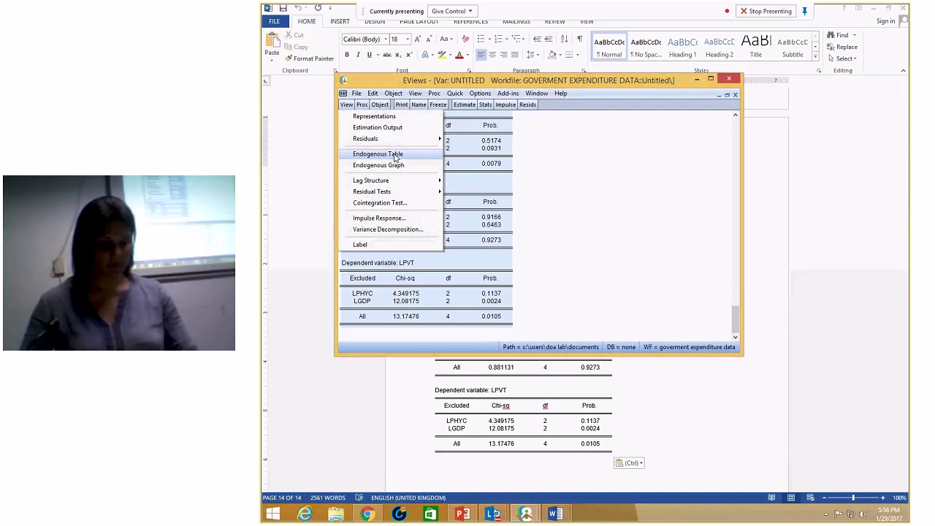
pyautogui.moveTo(391, 181)
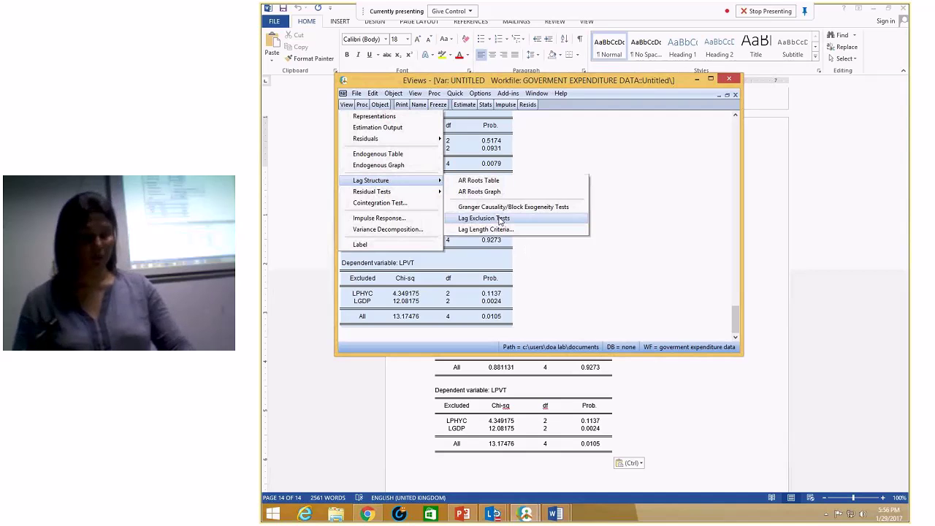
pyautogui.click(501, 220)
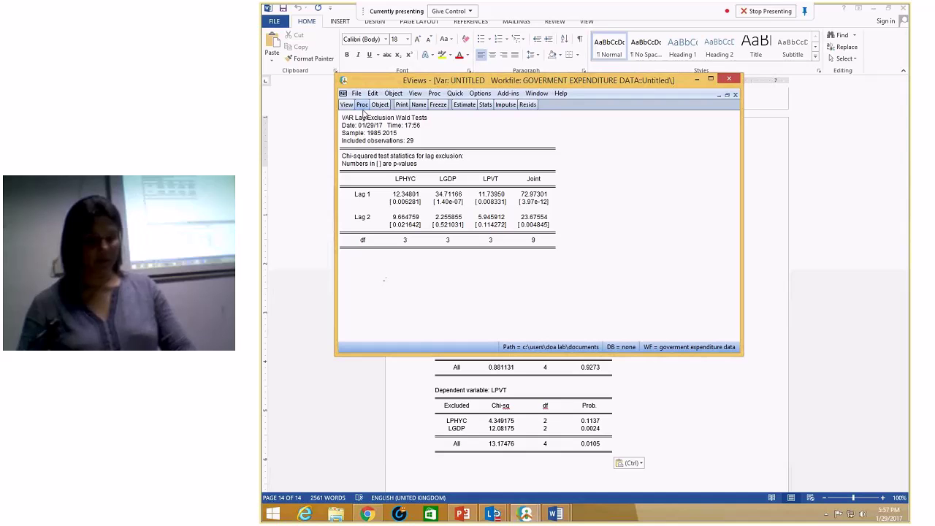
# Step: Copy the whole VAR Lag Exclusion Wald Tests table and paste it below the Granger causality table in Word
pyautogui.hotkey('ctrl', 'a')
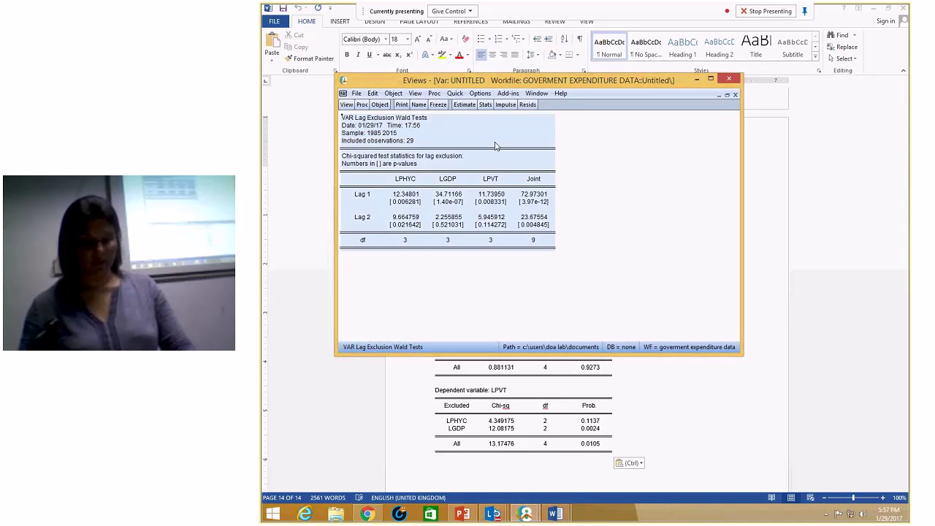
pyautogui.rightClick(503, 142)
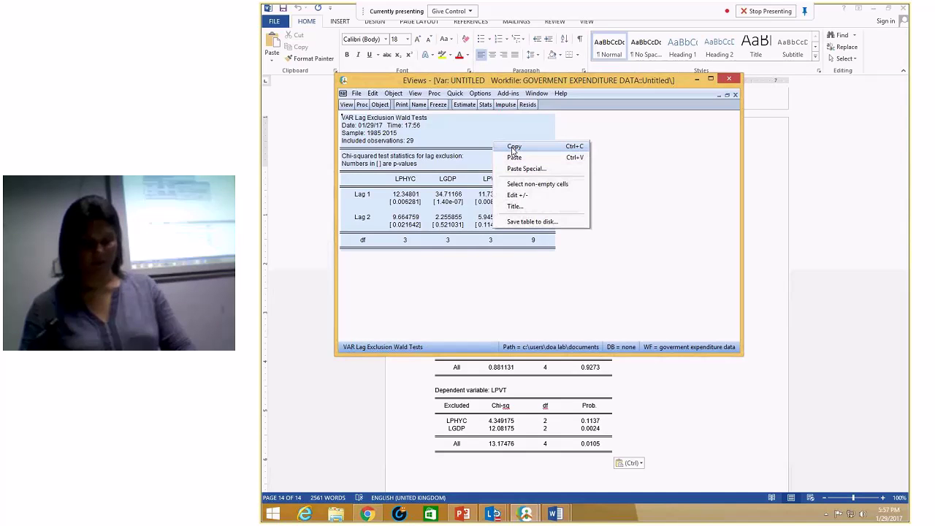
pyautogui.click(514, 147)
pyautogui.click(508, 239)
pyautogui.moveTo(556, 515)
pyautogui.click(494, 424)
pyautogui.scroll(-3, 494, 412)
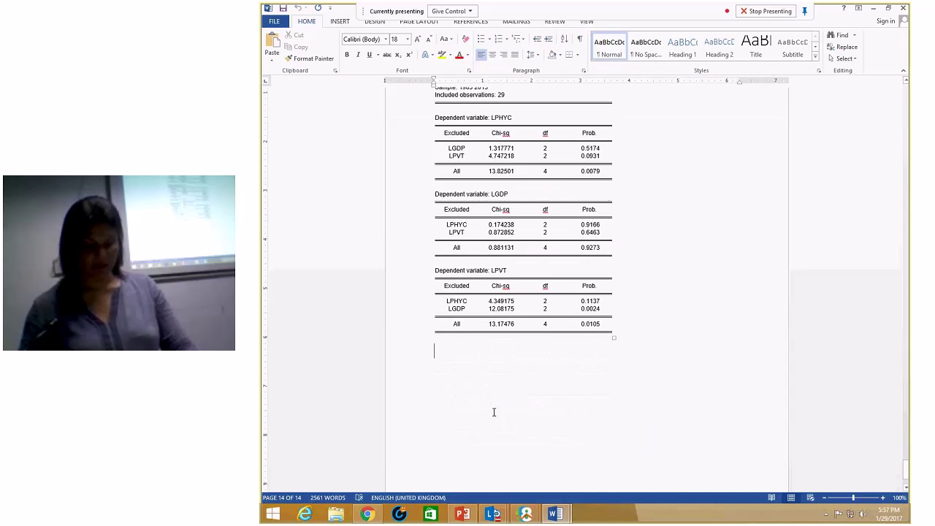
pyautogui.rightClick(494, 412)
pyautogui.click(486, 274)
pyautogui.scroll(-1, 499, 361)
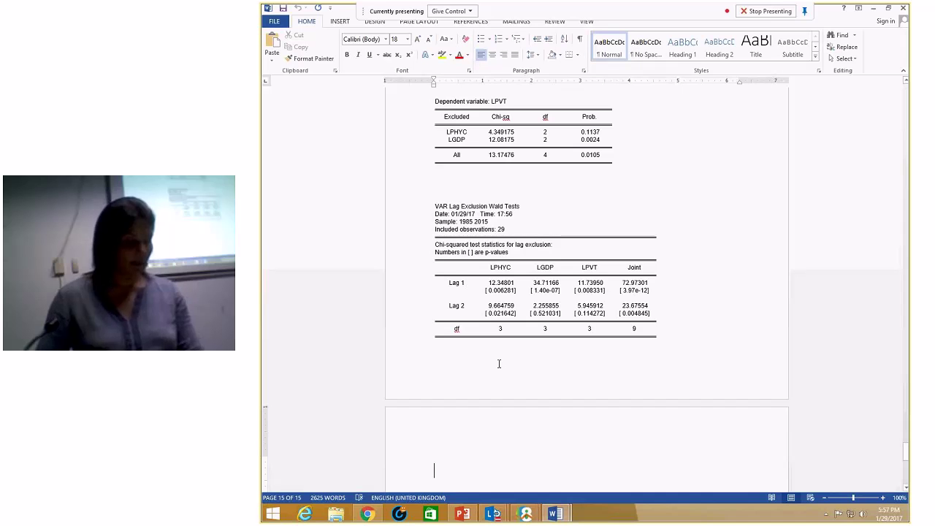
# Step: Switch back to EViews and compute the VAR's Lag Length Criteria with 2 lags included
pyautogui.click(536, 510)
pyautogui.click(549, 470)
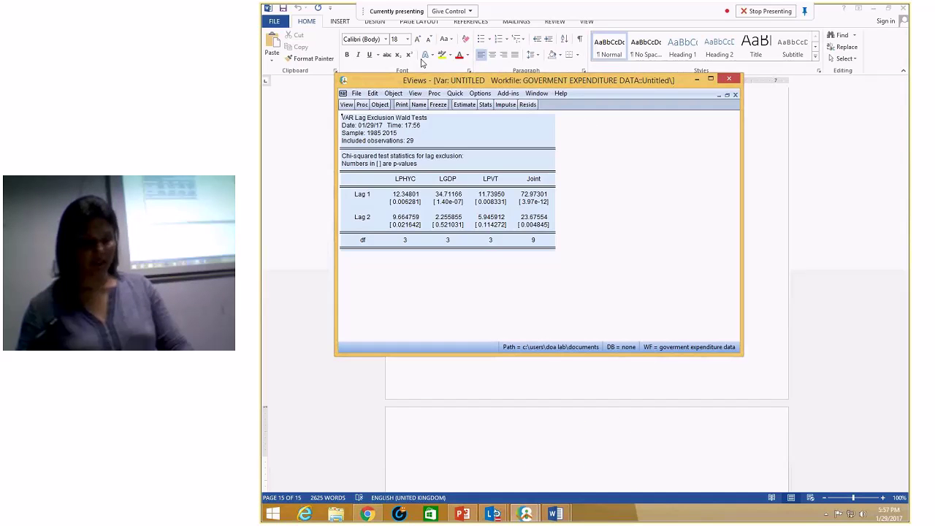
pyautogui.click(347, 105)
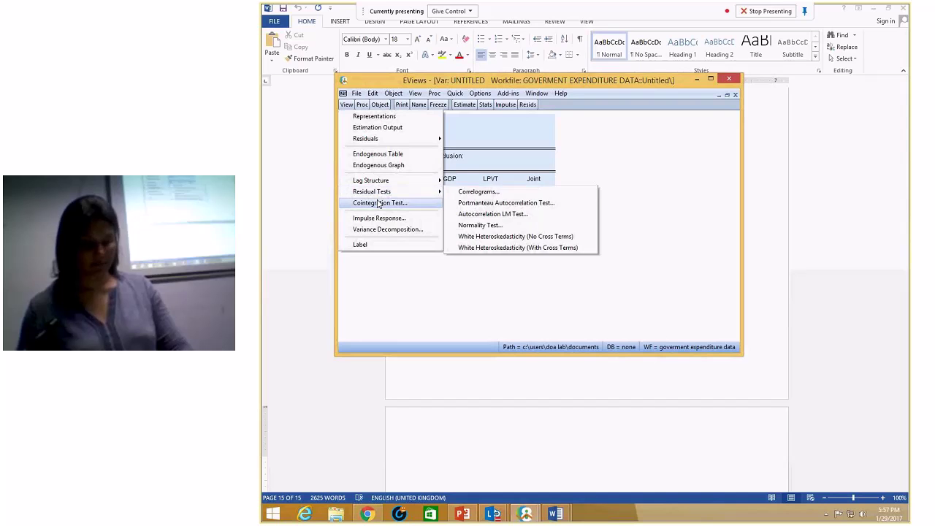
pyautogui.moveTo(383, 181)
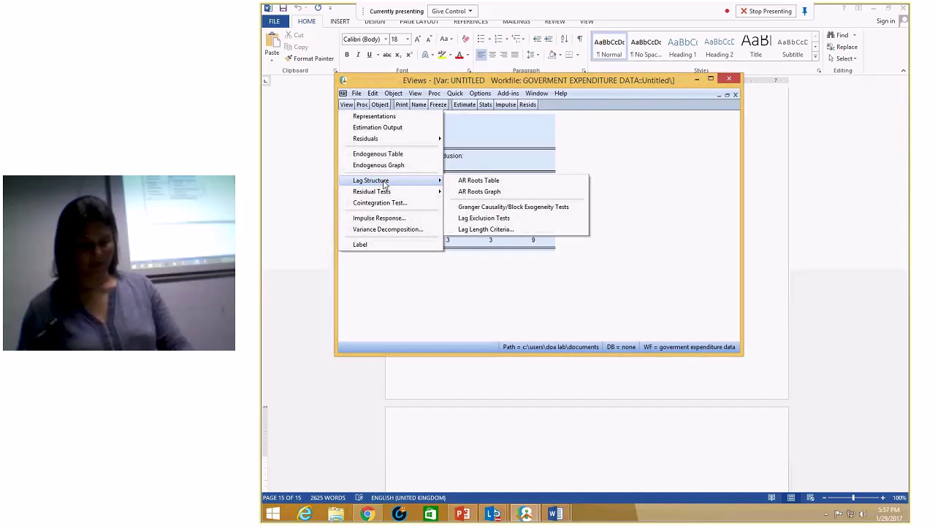
pyautogui.click(502, 229)
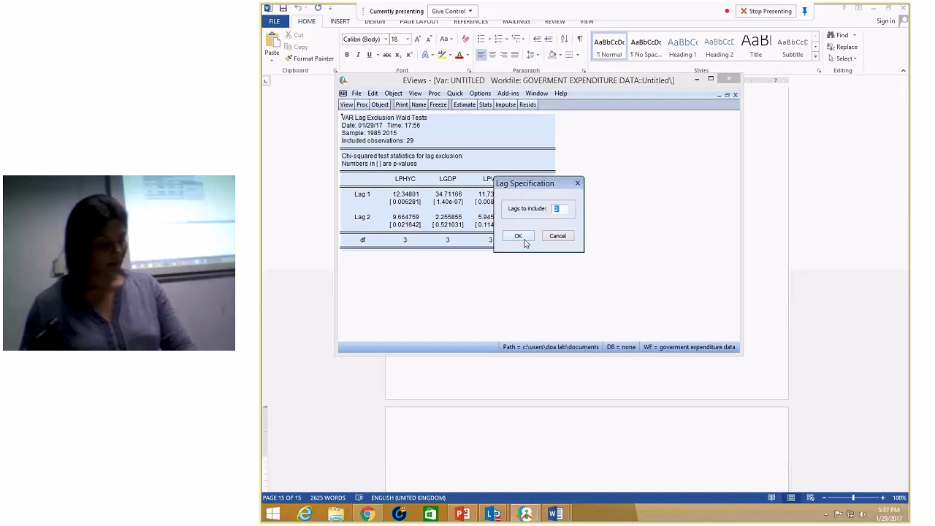
pyautogui.click(518, 237)
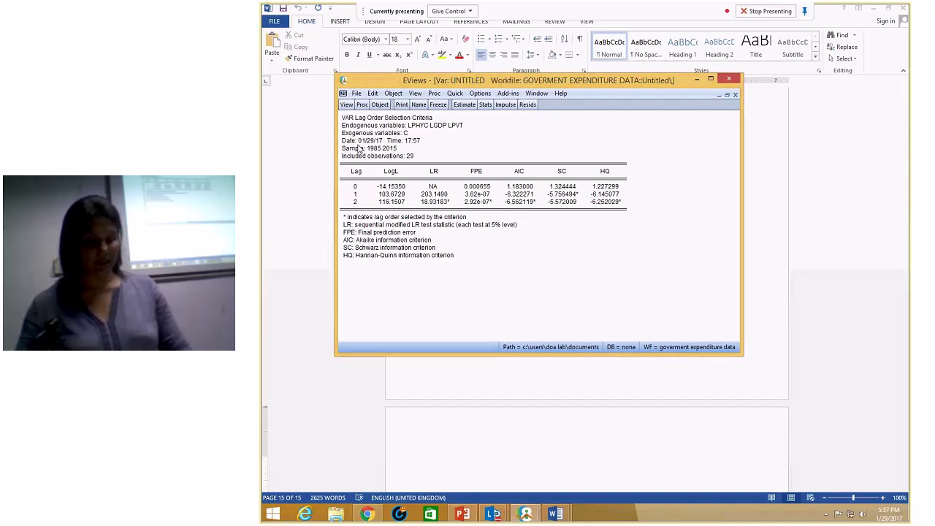
# Step: Copy the complete VAR Lag Order Selection Criteria table, including its notes, and look at the LR criterion column
pyautogui.moveTo(341, 117); pyautogui.dragTo(624, 265)
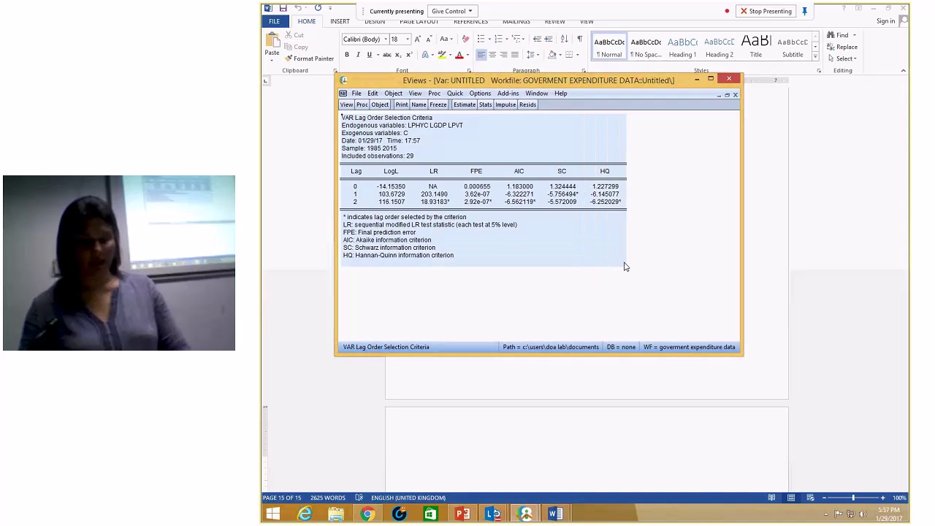
pyautogui.rightClick(510, 236)
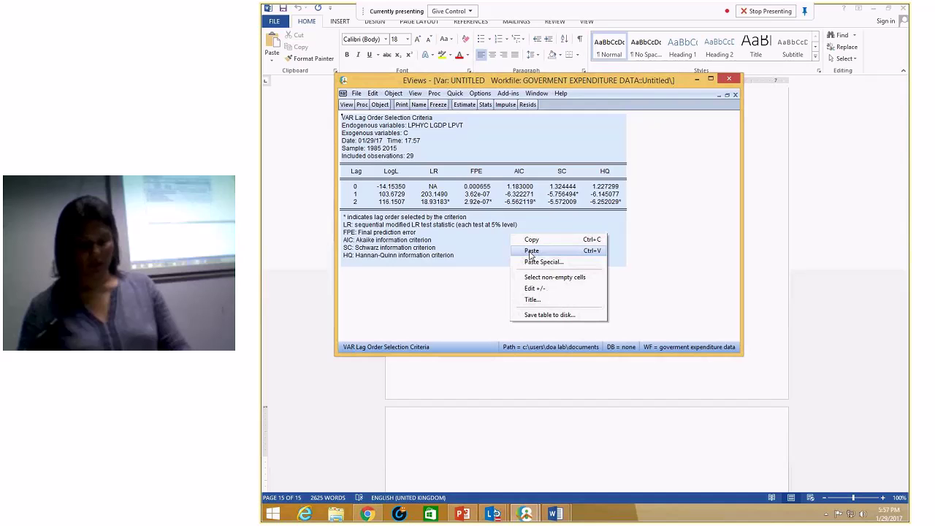
pyautogui.click(531, 240)
pyautogui.press('Return')
pyautogui.click(560, 249)
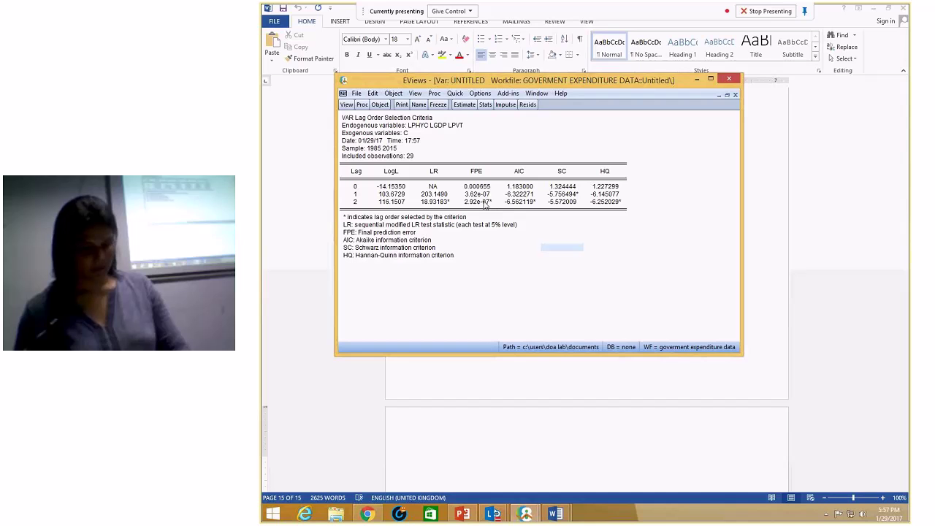
pyautogui.click(440, 174)
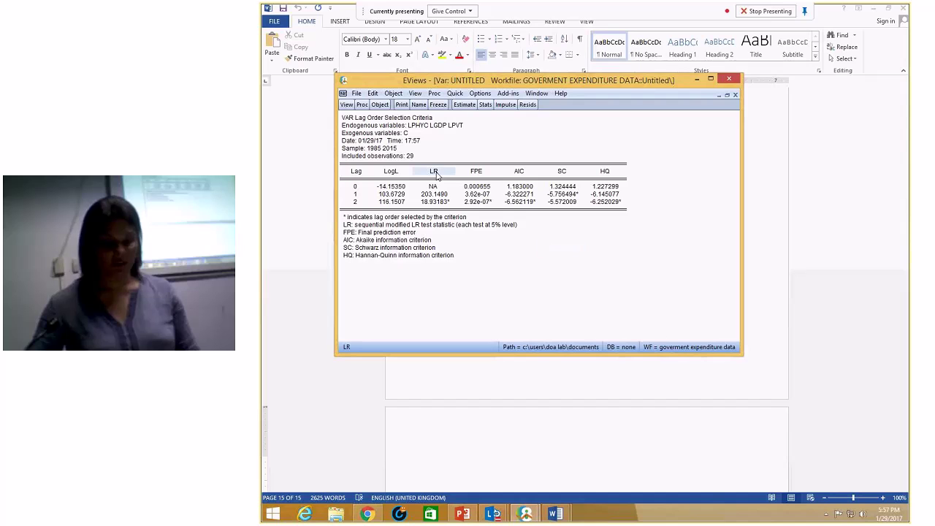
# Step: Check the FPE, AIC, SC and HQ columns and copy the whole lag order selection table with formatted numbers
pyautogui.click(475, 173)
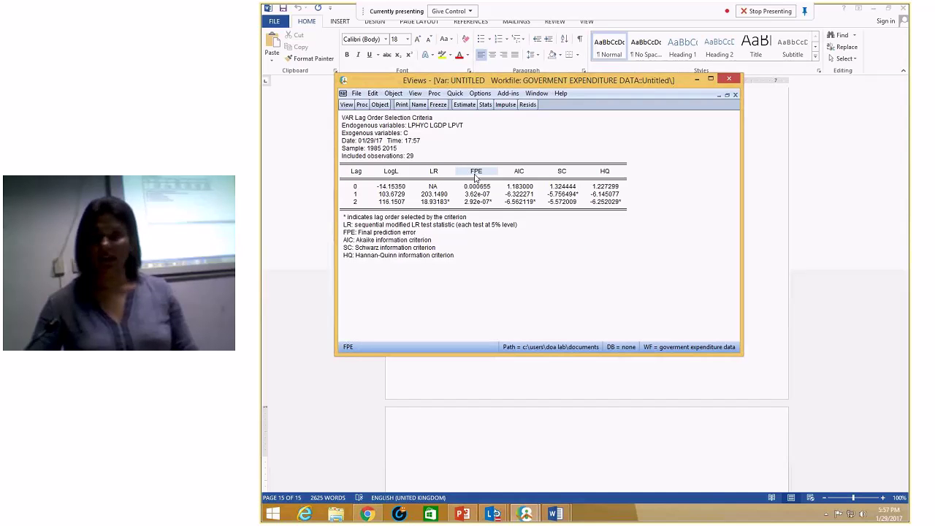
pyautogui.click(526, 173)
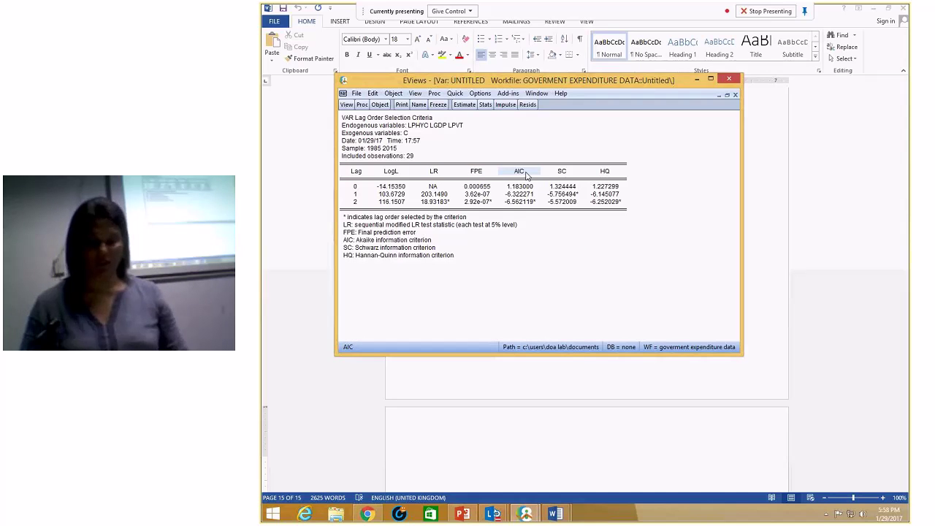
pyautogui.click(563, 175)
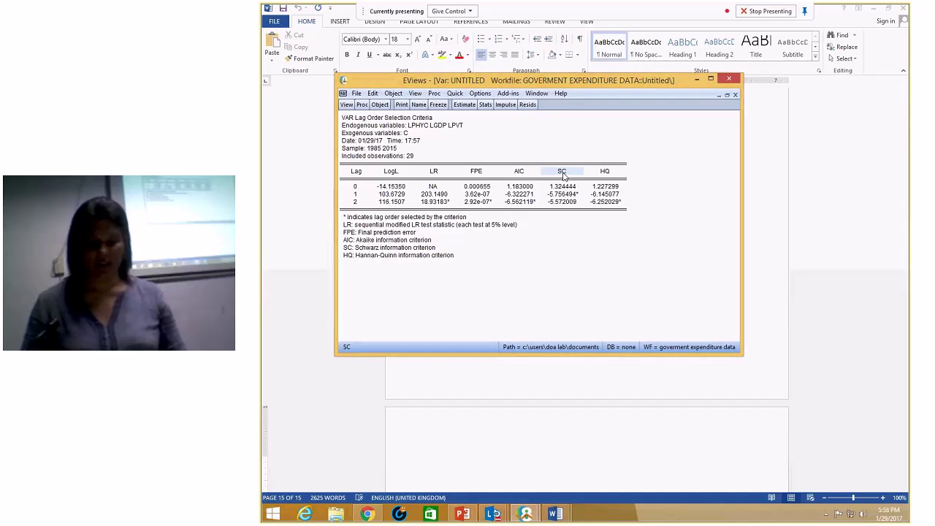
pyautogui.click(605, 173)
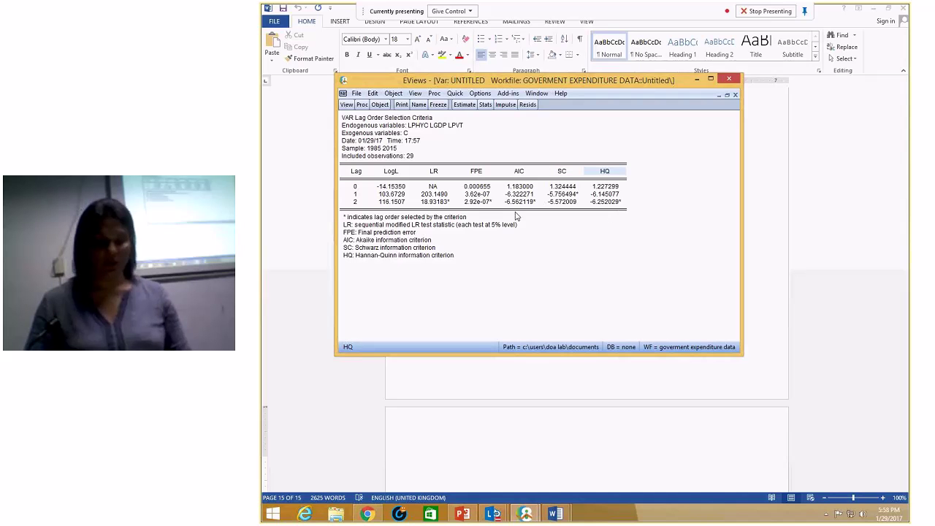
pyautogui.moveTo(342, 119); pyautogui.dragTo(612, 271)
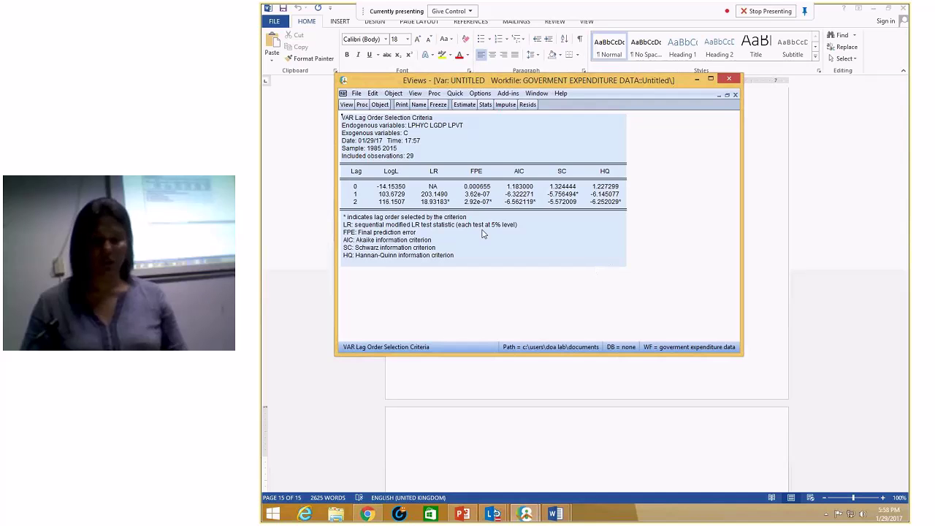
pyautogui.hotkey('ctrl', 'c')
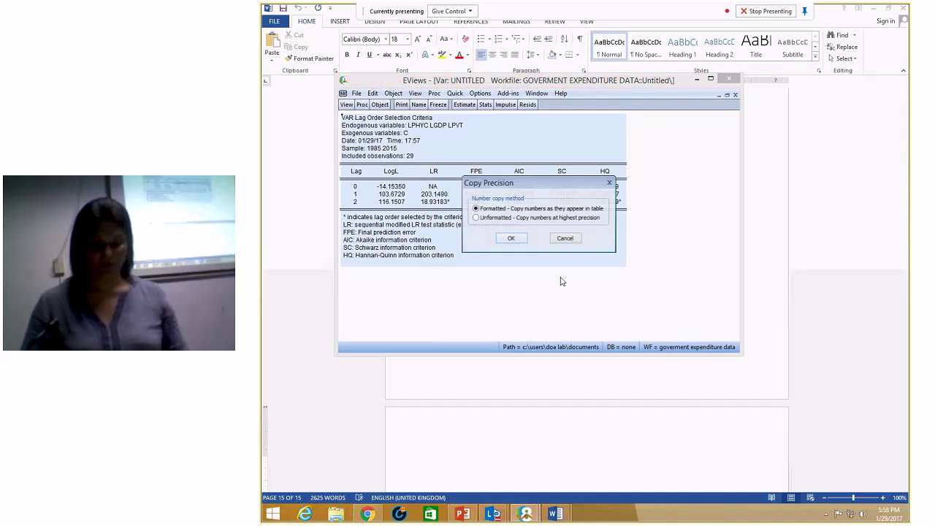
pyautogui.click(520, 239)
# Step: Switch to Document1 in Word and paste the VAR Lag Order Selection Criteria table below the Lag Exclusion Wald Tests table
pyautogui.moveTo(557, 517)
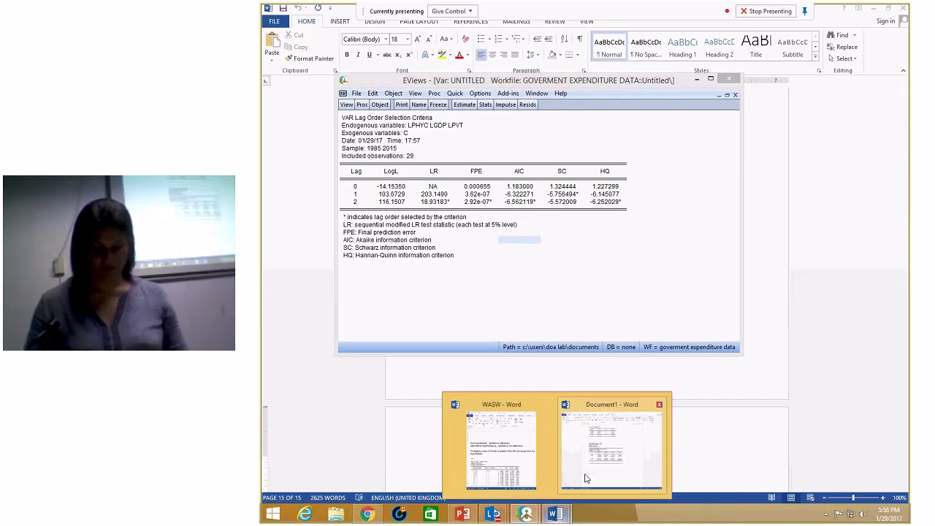
pyautogui.click(587, 478)
pyautogui.rightClick(483, 369)
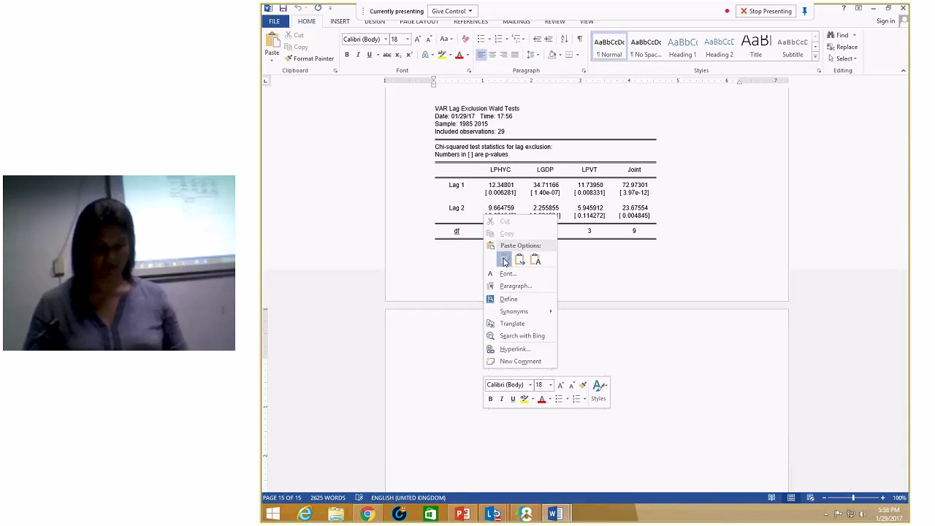
pyautogui.click(505, 260)
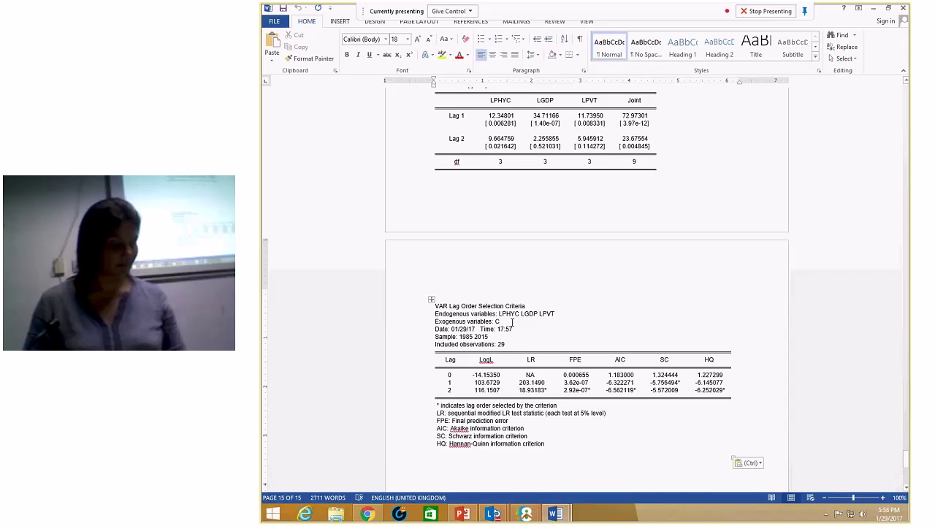
pyautogui.click(620, 307)
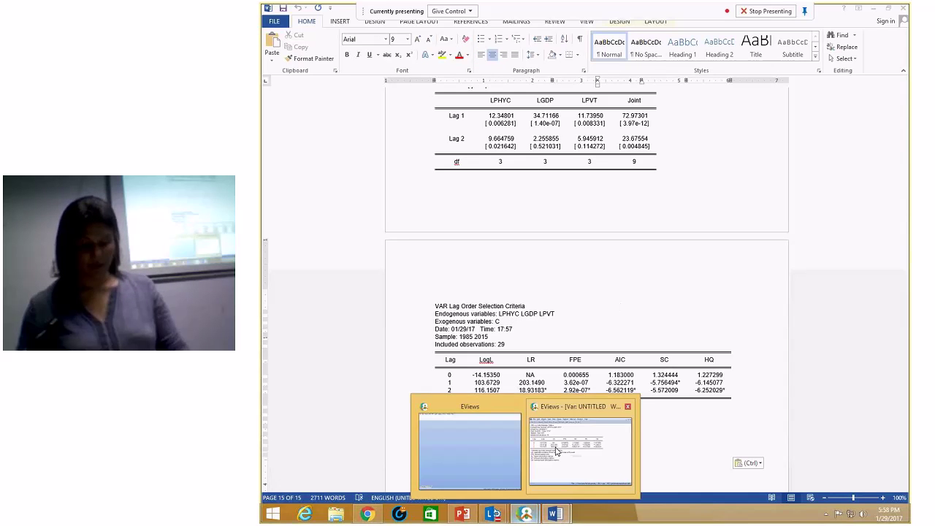
# Step: Switch back to EViews, display the VAR residual correlogram tabulated by lag with 12 lags, and look through the cross-correlations
pyautogui.moveTo(528, 516)
pyautogui.click(540, 446)
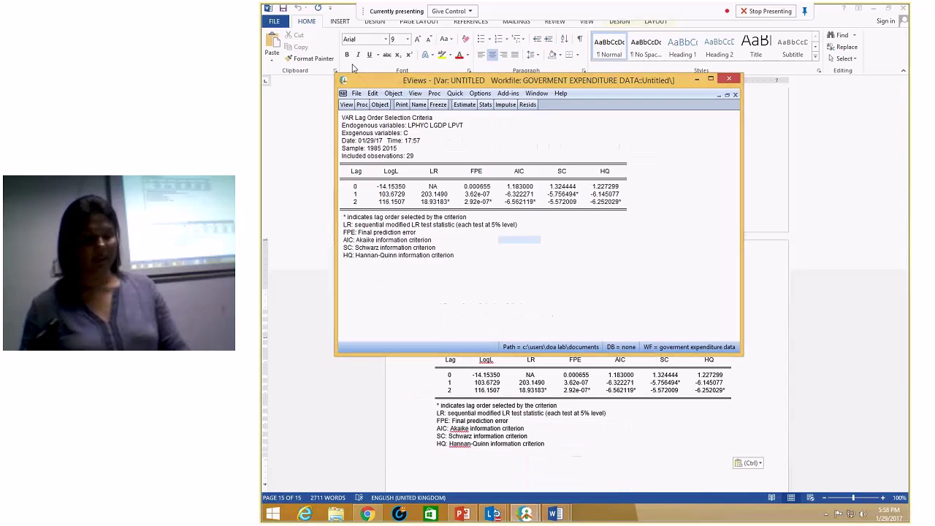
pyautogui.click(347, 105)
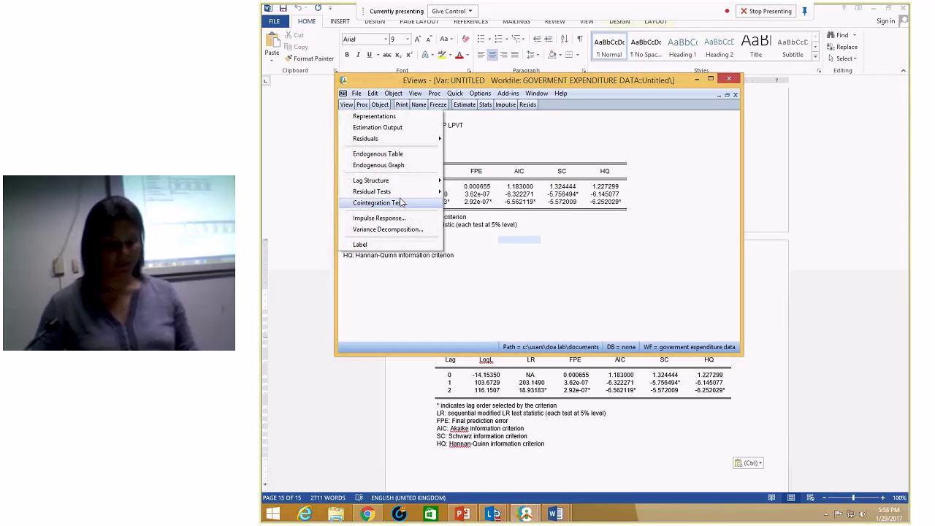
pyautogui.moveTo(400, 196)
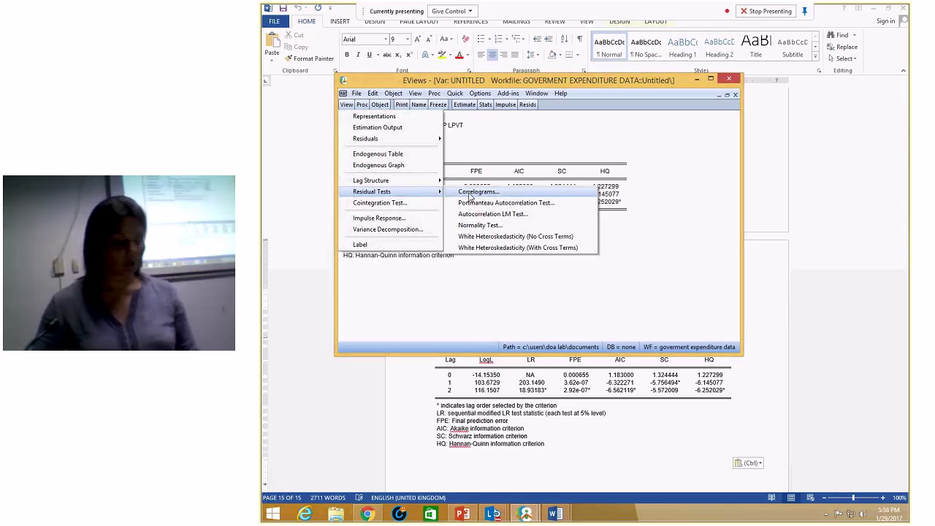
pyautogui.click(475, 192)
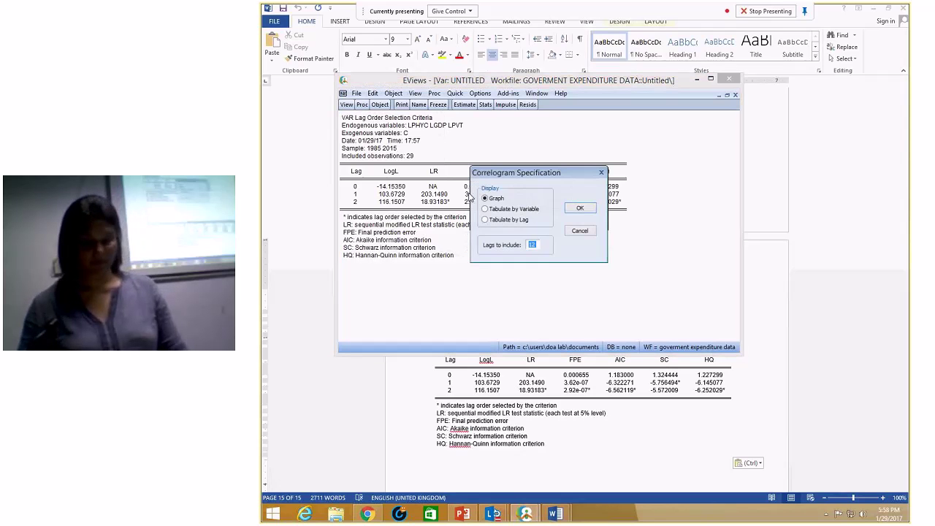
pyautogui.click(485, 219)
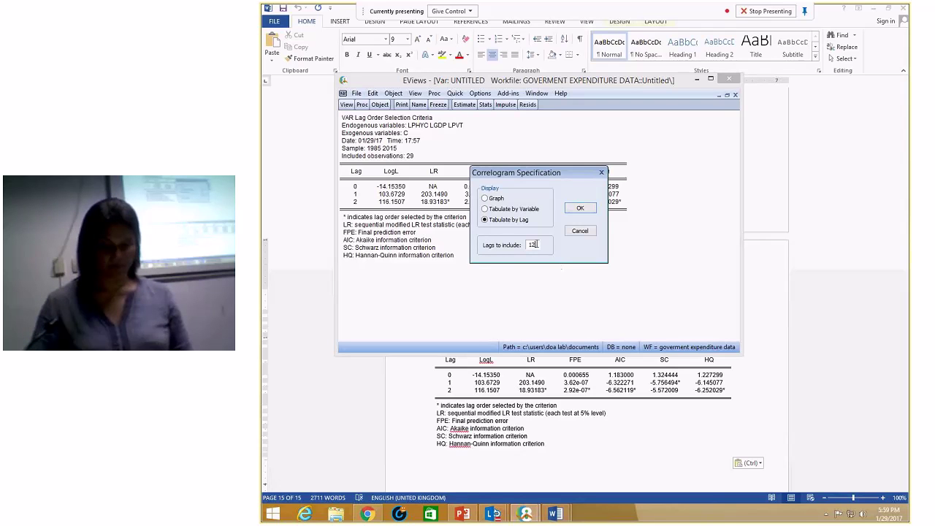
pyautogui.click(581, 210)
pyautogui.scroll(-5, 573, 226)
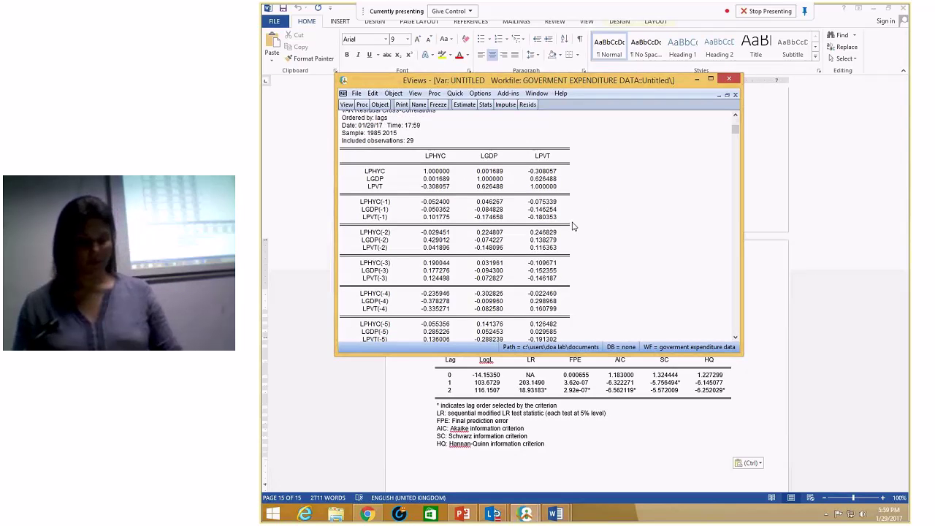
pyautogui.scroll(-1, 572, 231)
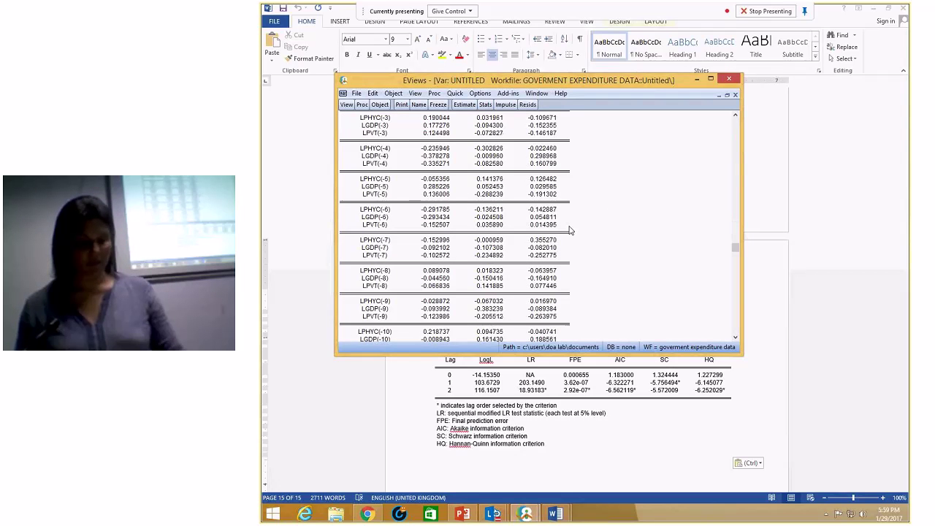
pyautogui.scroll(5, 566, 232)
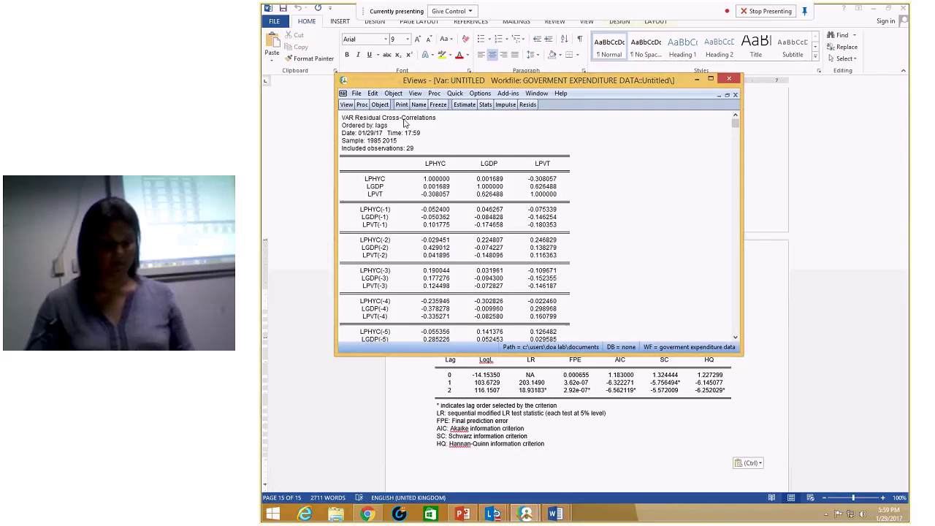
# Step: Run the VAR residual correlogram again, tabulated by variable with 4 lags included
pyautogui.click(347, 105)
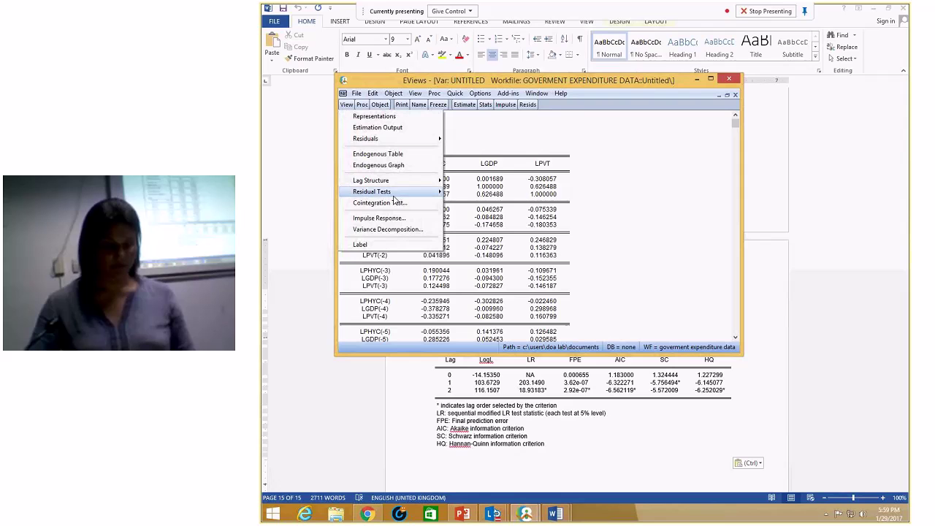
pyautogui.moveTo(394, 193)
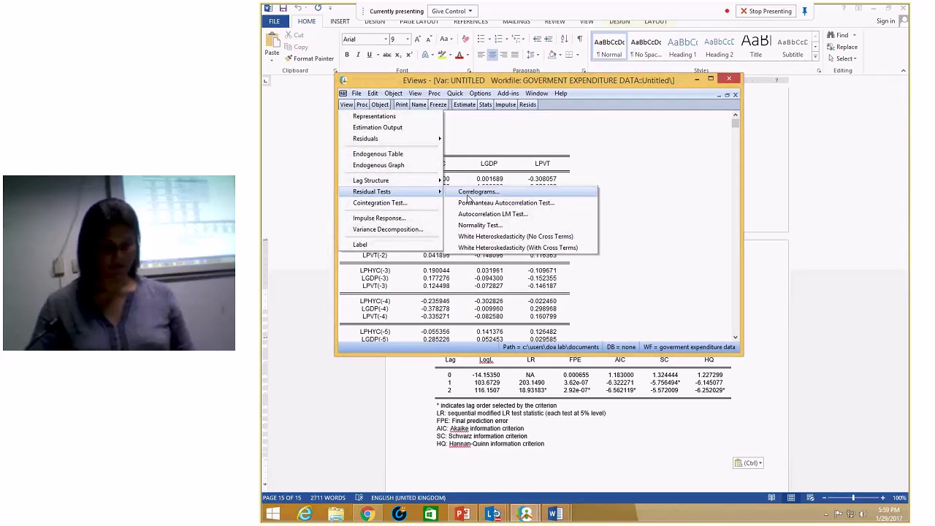
pyautogui.click(468, 194)
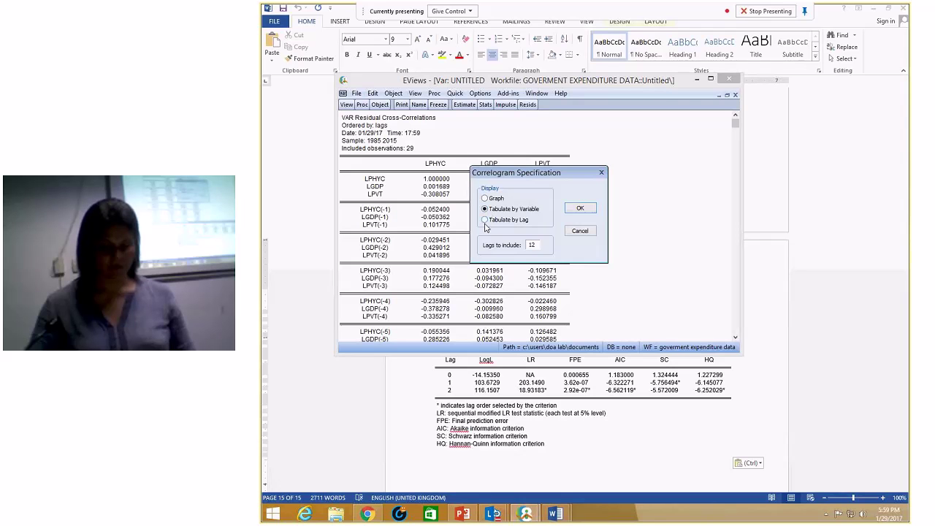
pyautogui.doubleClick(534, 243)
pyautogui.write('4')
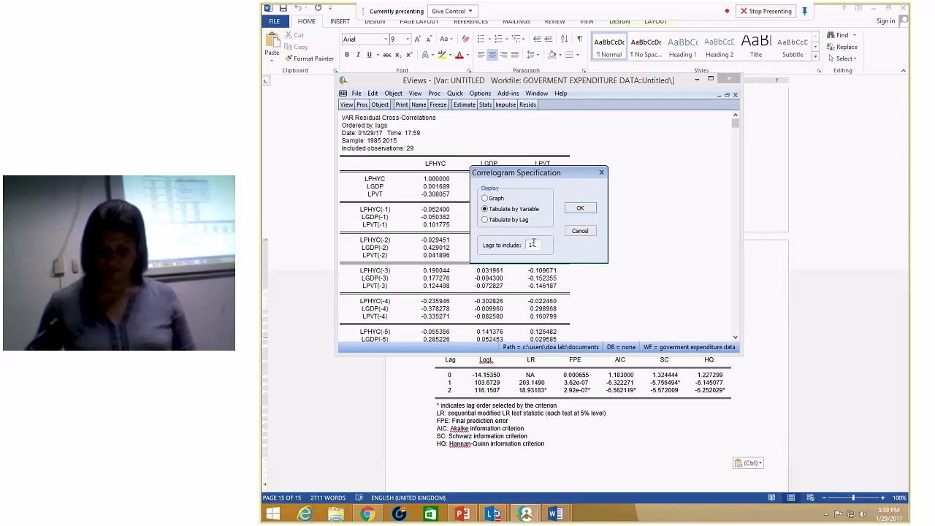
pyautogui.click(578, 207)
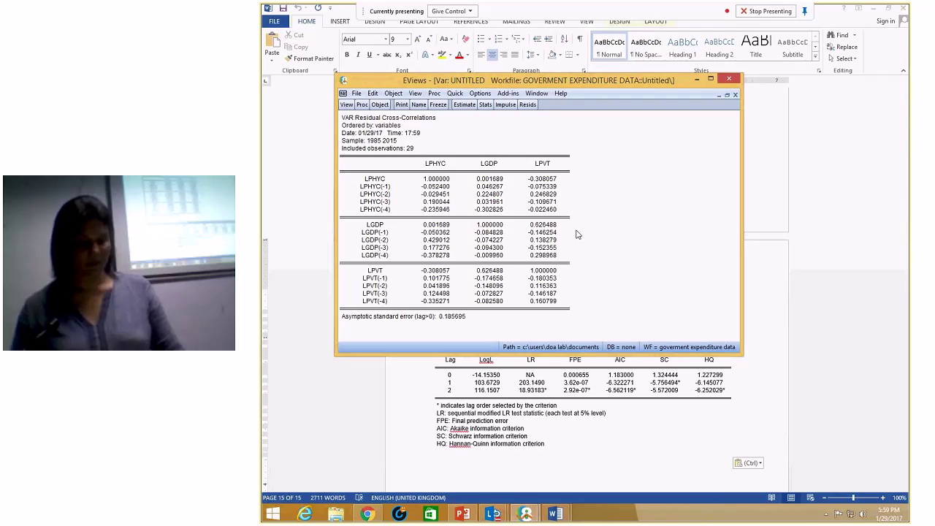
# Step: Copy the whole VAR Residual Cross-Correlations table and paste it below the lag order selection table in Word
pyautogui.moveTo(344, 117); pyautogui.dragTo(526, 310)
pyautogui.rightClick(505, 160)
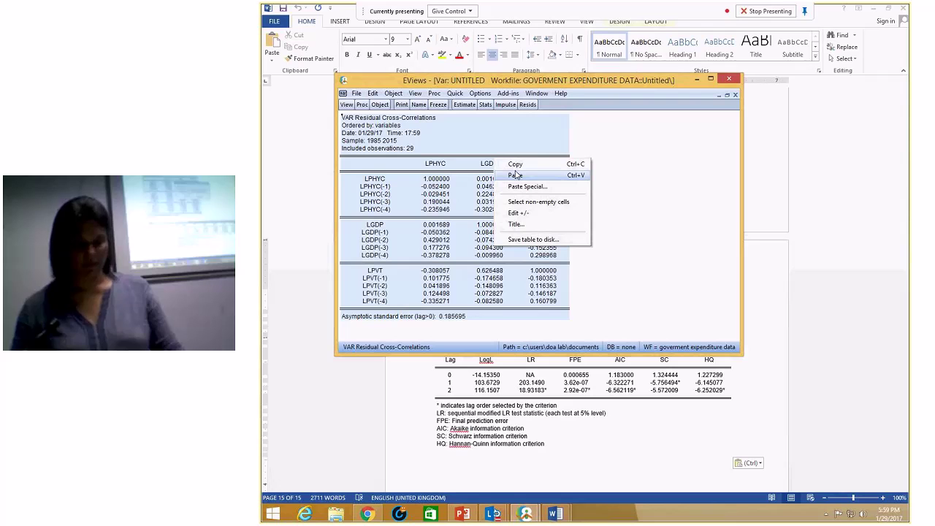
pyautogui.click(516, 164)
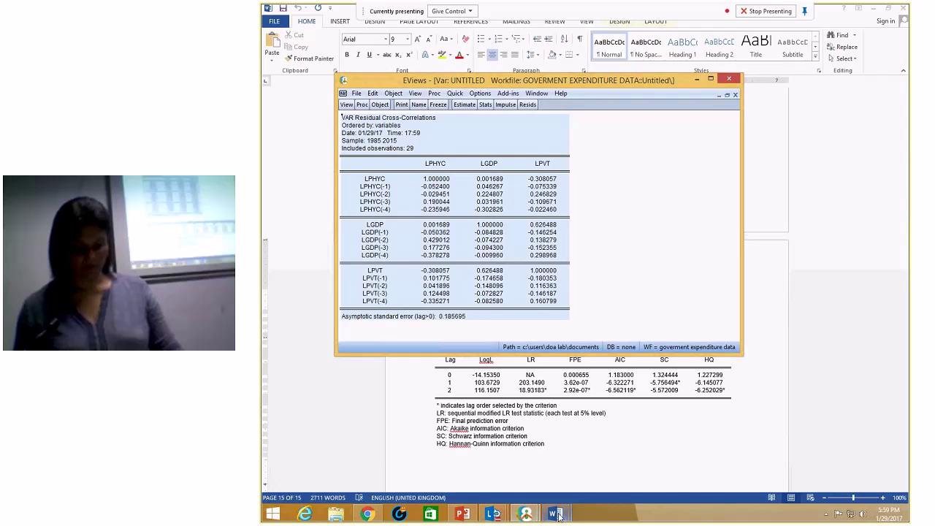
pyautogui.moveTo(555, 514)
pyautogui.click(482, 438)
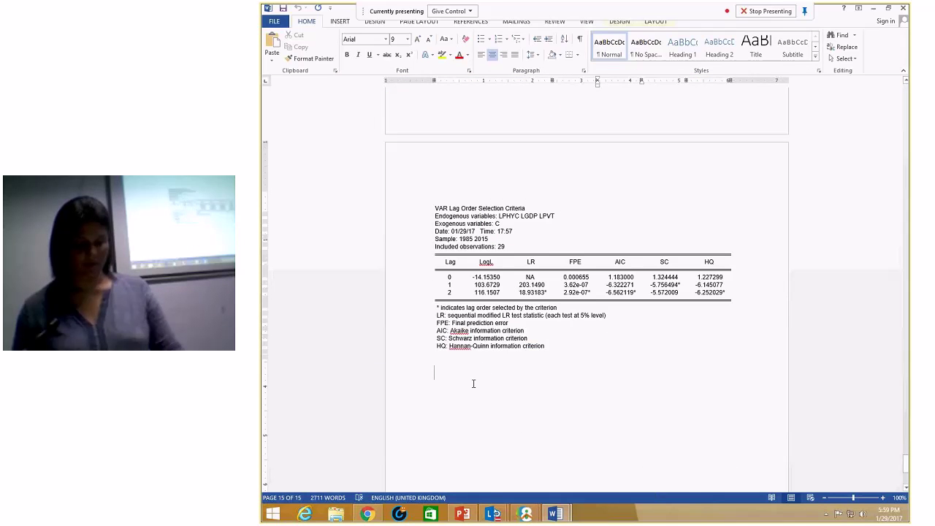
pyautogui.rightClick(473, 383)
pyautogui.click(491, 275)
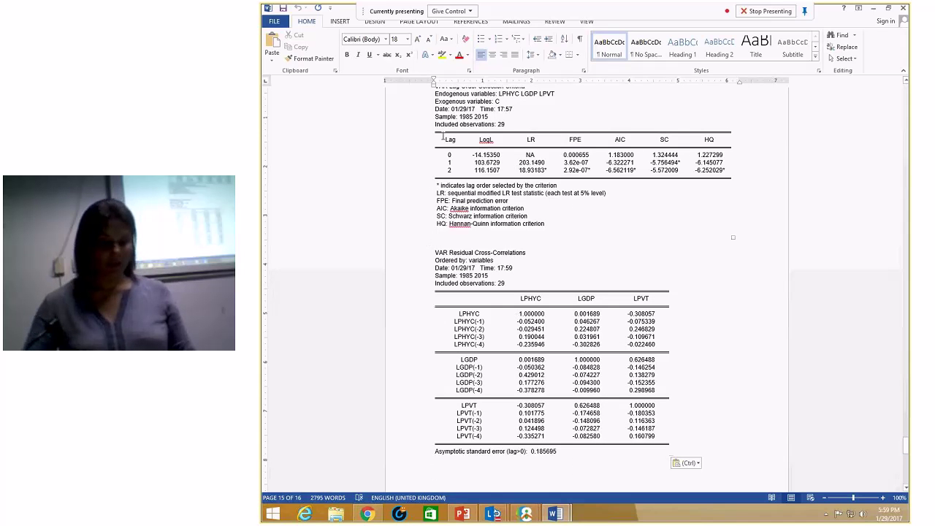
# Step: Return to the VAR in EViews and open the residual Normality Test options
pyautogui.moveTo(494, 514)
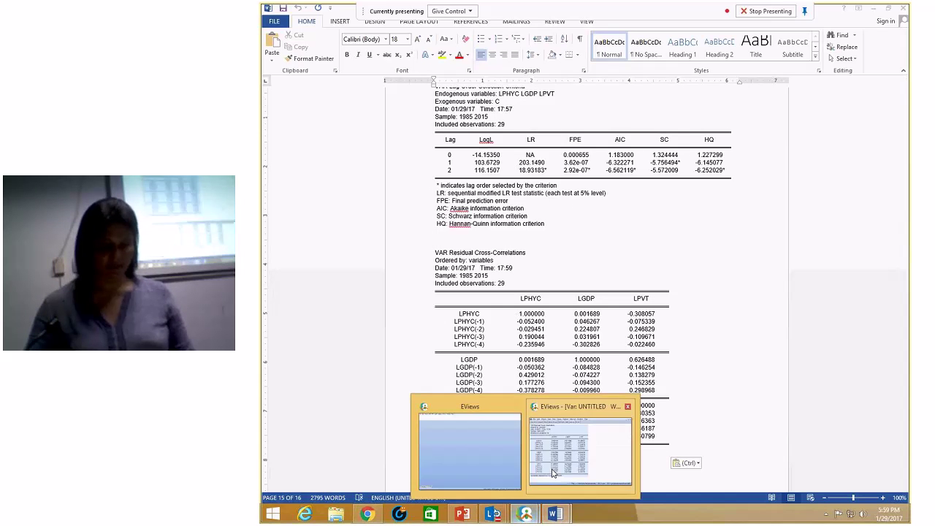
pyautogui.click(589, 434)
pyautogui.click(347, 105)
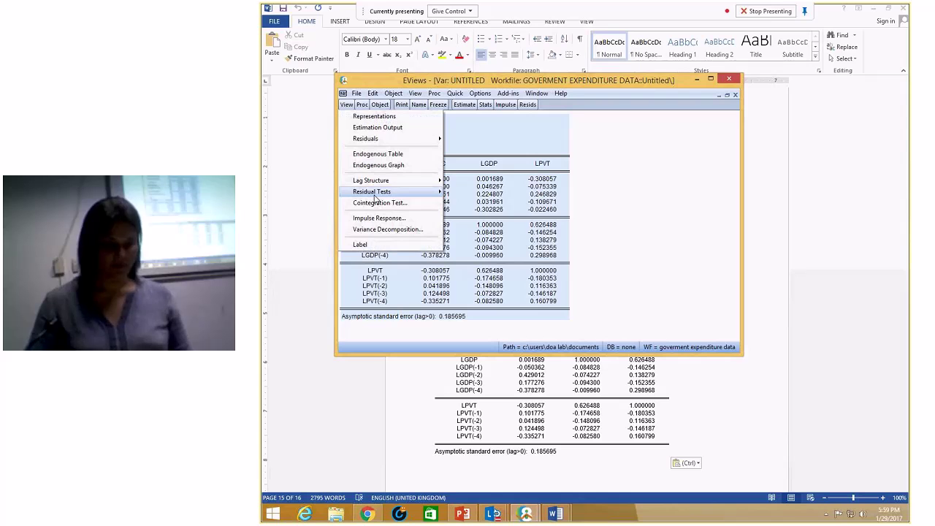
pyautogui.moveTo(375, 193)
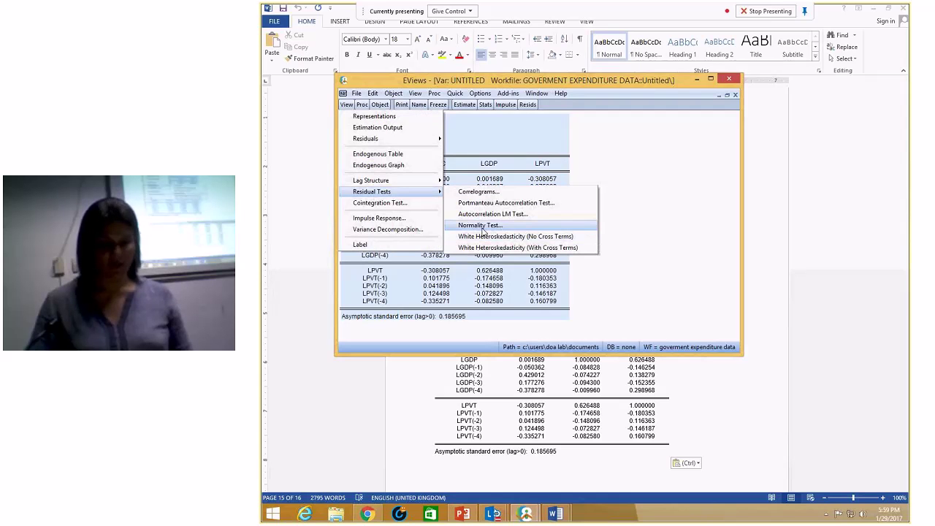
pyautogui.click(481, 226)
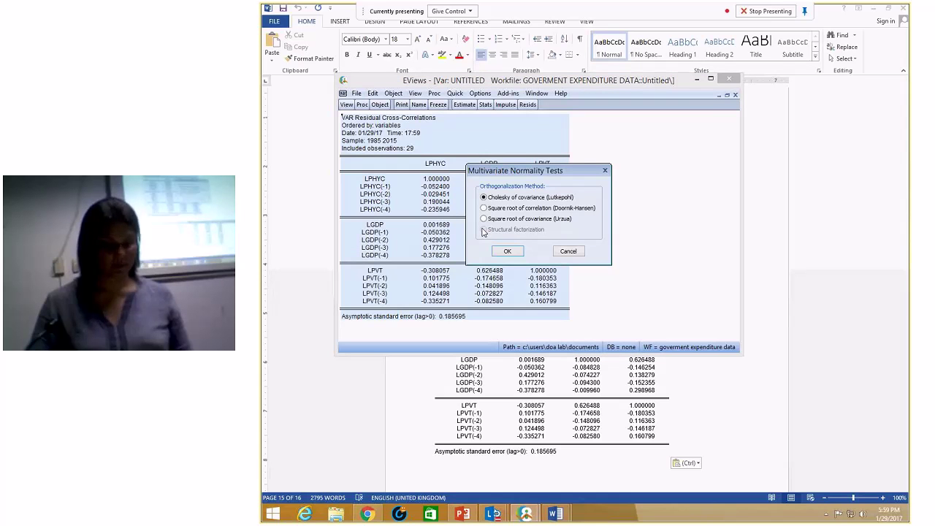
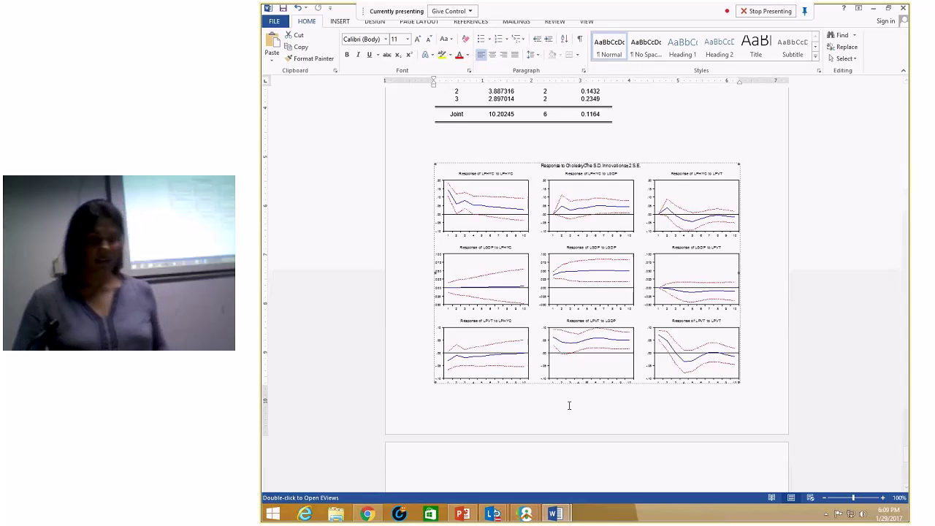
# Step: Place the cursor below the impulse response graphs in Word, then switch to EViews and display the VAR variance decomposition as multiple graphs over 10 periods
pyautogui.click(537, 451)
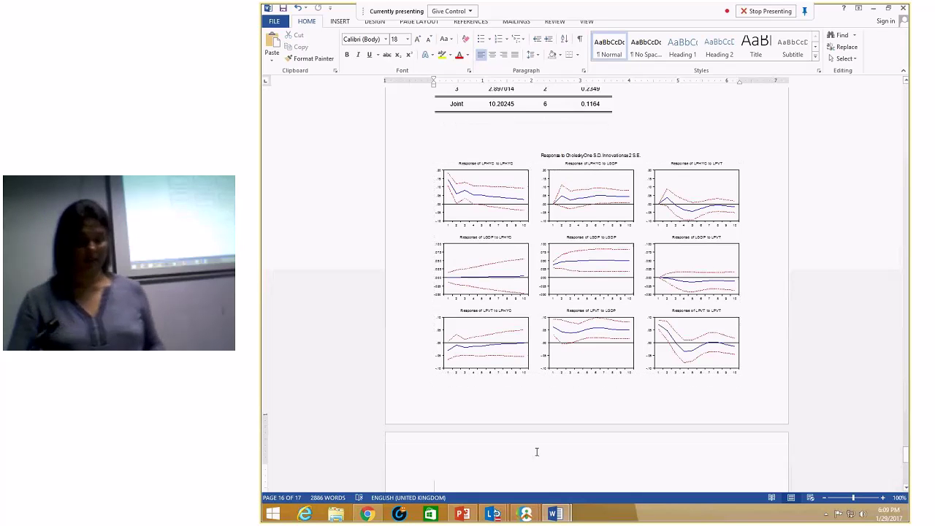
pyautogui.scroll(-3, 537, 452)
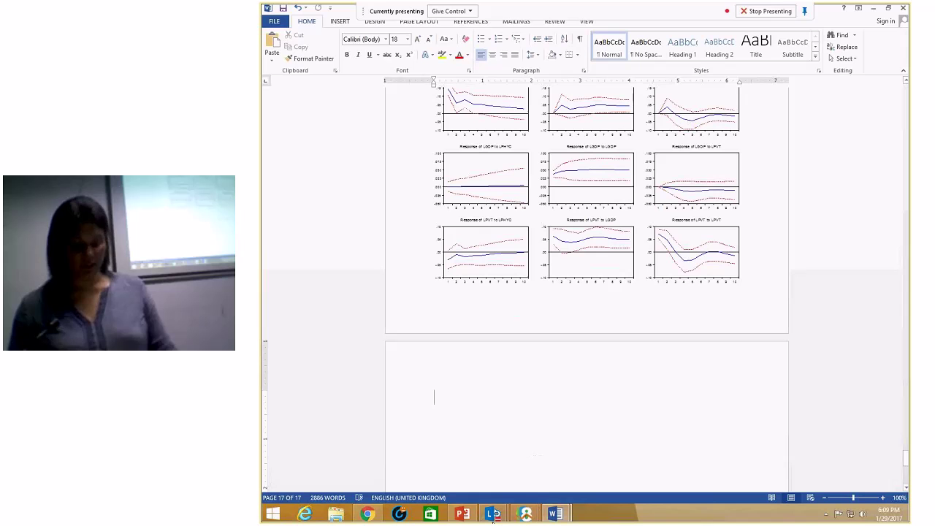
pyautogui.moveTo(525, 513)
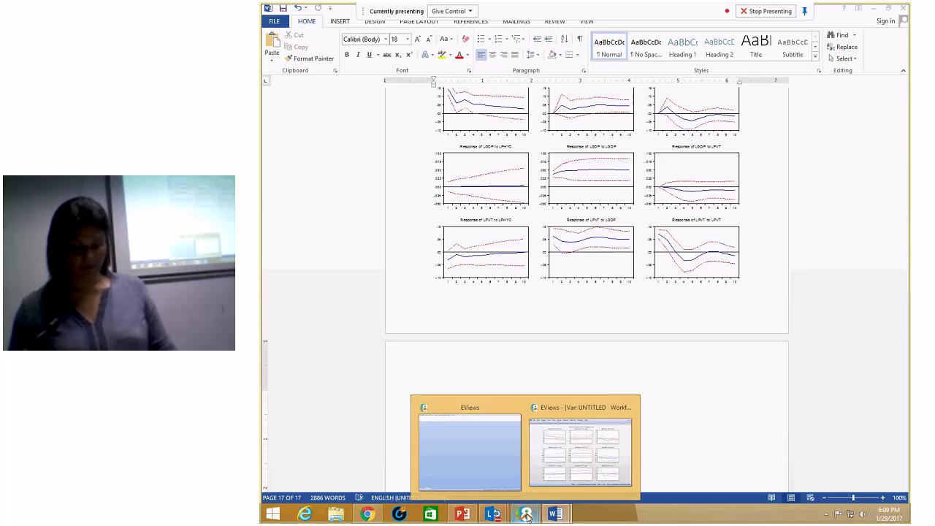
pyautogui.click(572, 472)
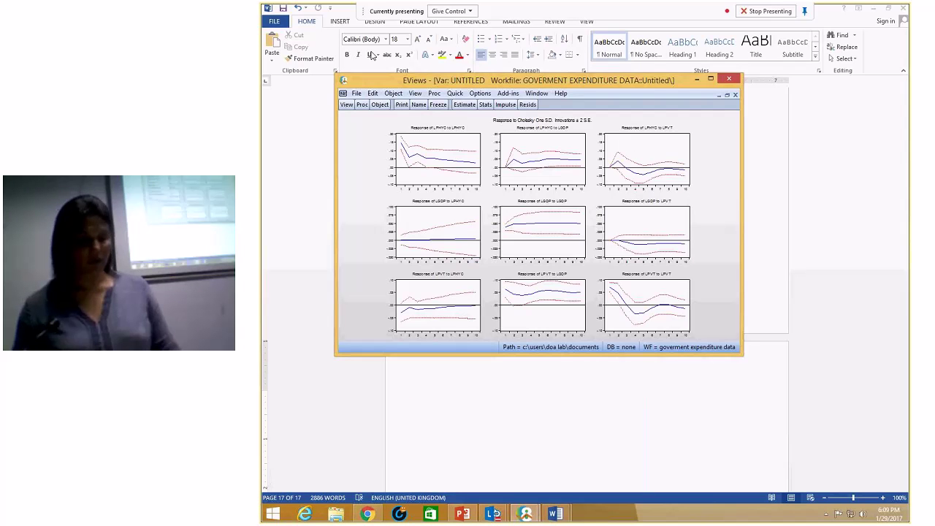
pyautogui.click(346, 104)
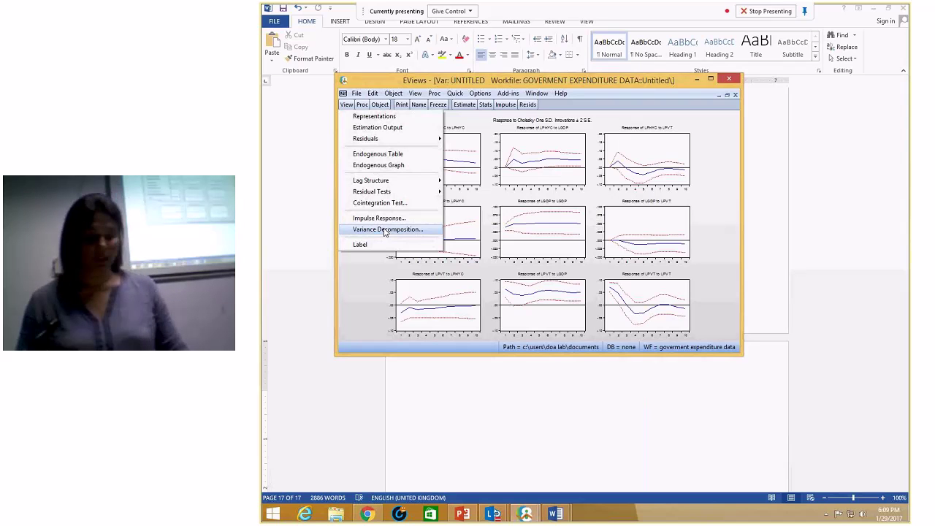
pyautogui.click(384, 229)
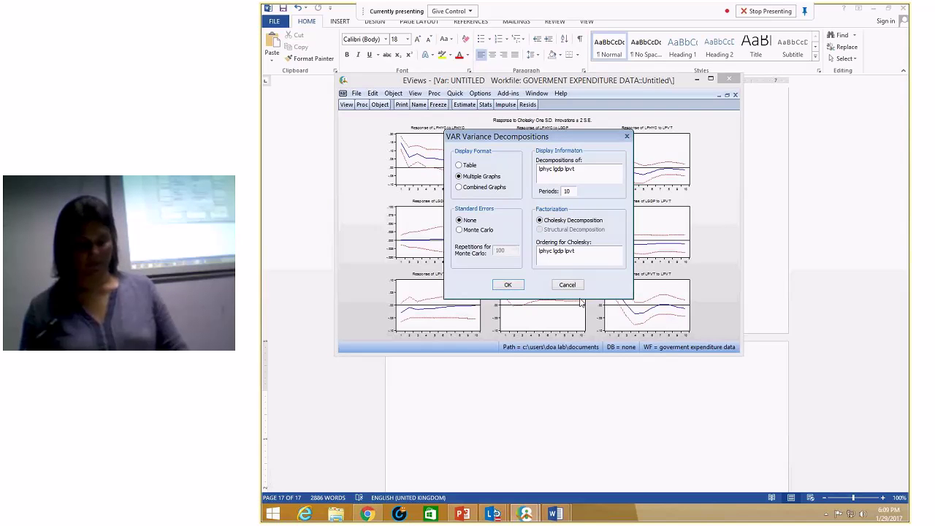
pyautogui.click(508, 286)
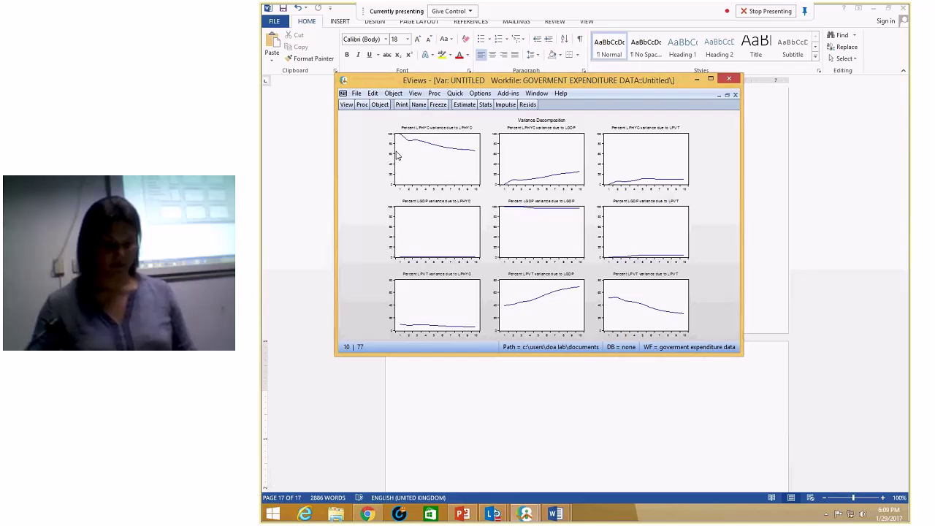
# Step: Run the variance decomposition of lphyc, lgdp and lpvt again in table format over 10 periods with Cholesky decomposition
pyautogui.click(347, 104)
pyautogui.click(398, 231)
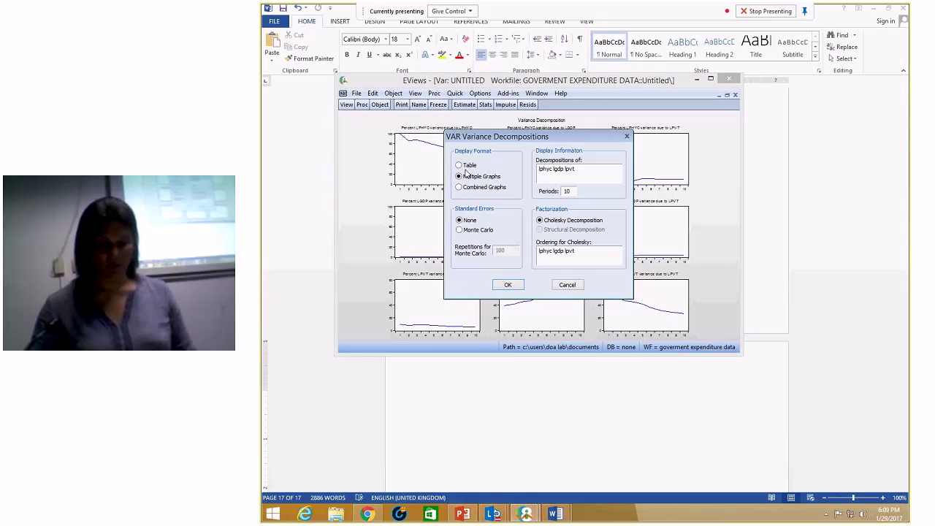
pyautogui.click(466, 171)
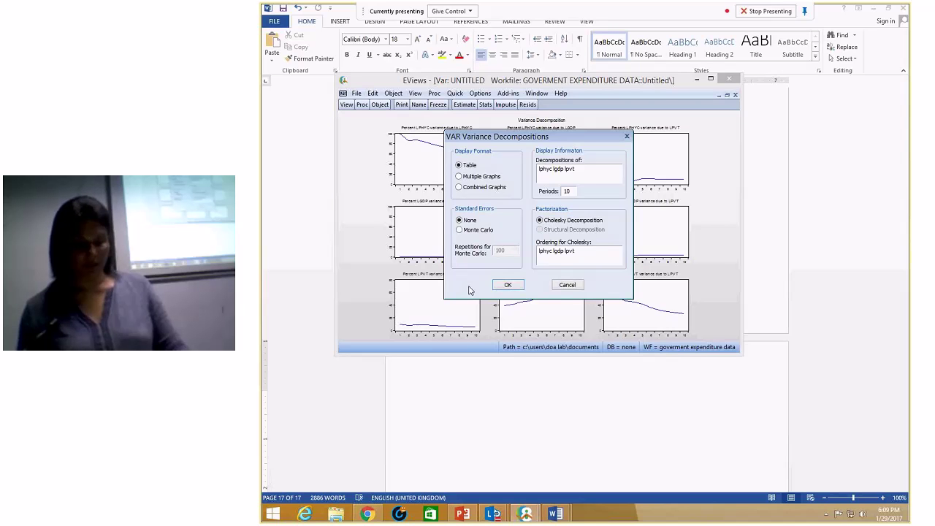
pyautogui.click(508, 285)
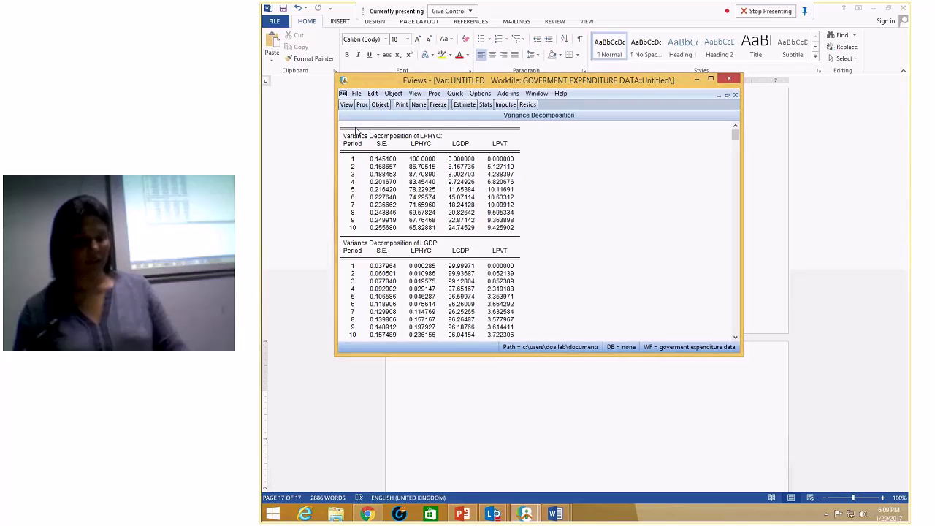
# Step: Copy the whole Variance Decomposition table and paste it with source formatting below the impulse response graphs in Word
pyautogui.scroll(-6, 352, 137)
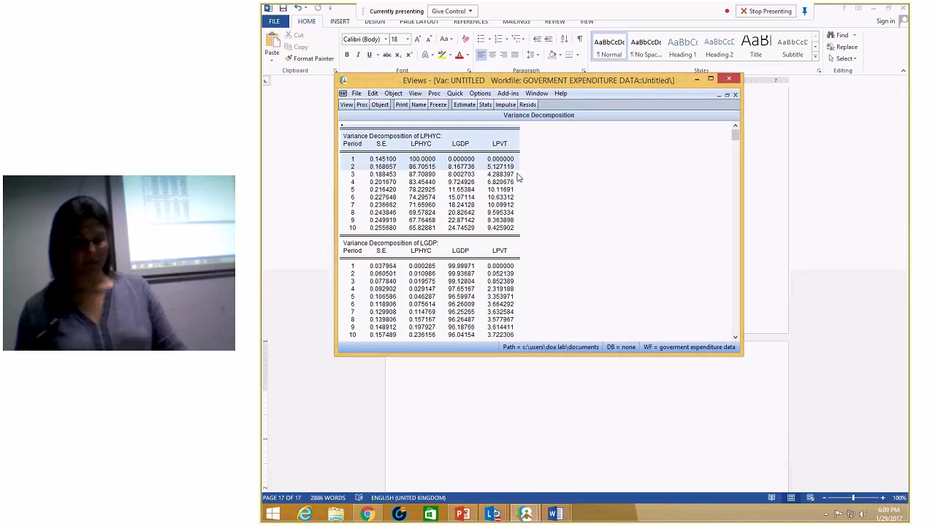
pyautogui.rightClick(440, 193)
pyautogui.click(461, 200)
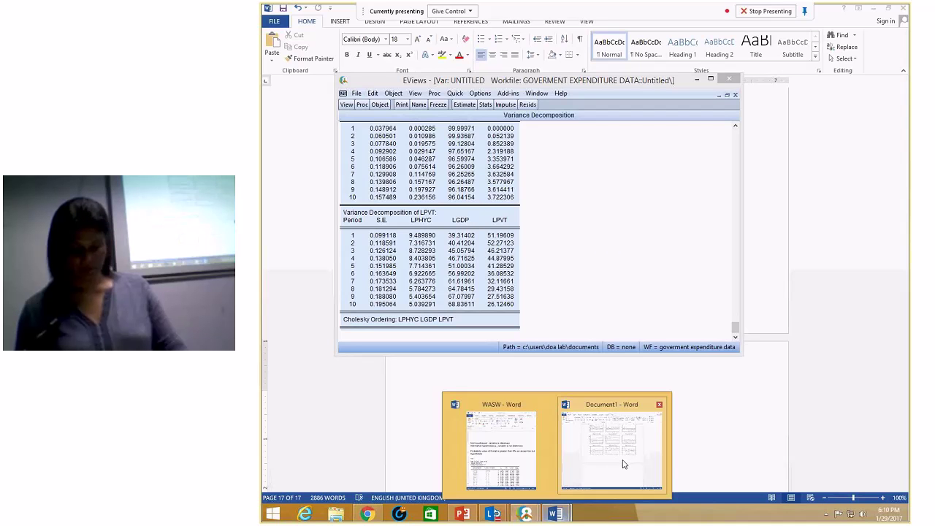
pyautogui.click(623, 464)
pyautogui.scroll(-2, 620, 428)
pyautogui.rightClick(495, 311)
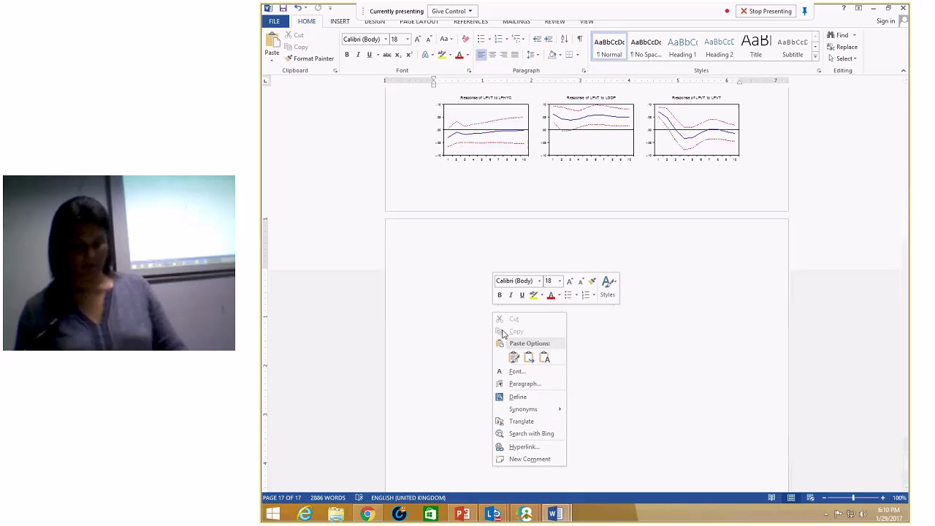
pyautogui.click(514, 357)
# Step: Try to resize the pasted variance decomposition table to a narrower width, and undo the change
pyautogui.scroll(5, 560, 310)
pyautogui.click(621, 371)
pyautogui.scroll(-3, 638, 387)
pyautogui.scroll(-5, 638, 387)
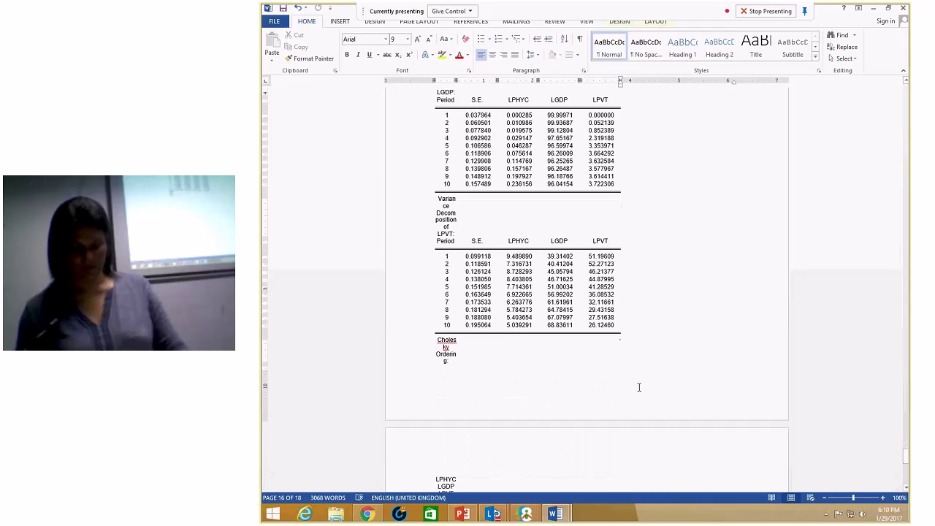
pyautogui.moveTo(621, 383); pyautogui.dragTo(577, 174)
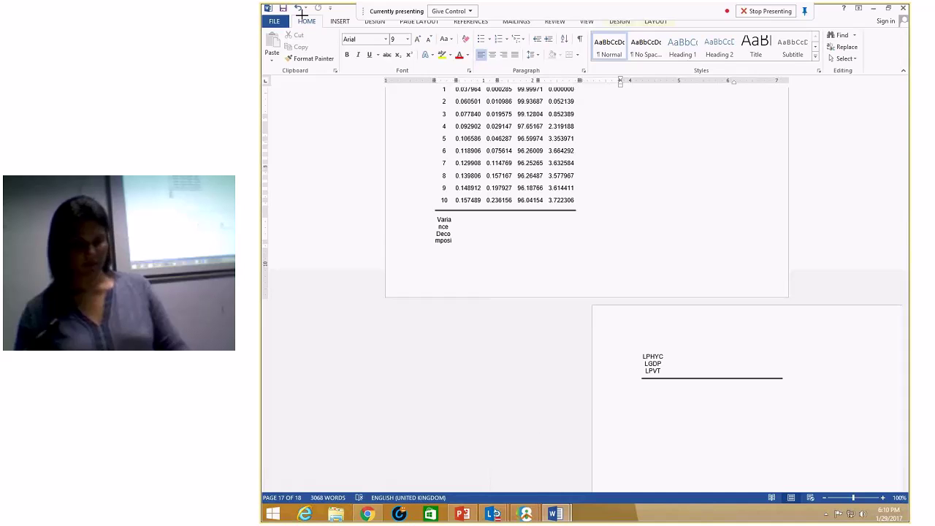
pyautogui.click(579, 451)
pyautogui.scroll(10, 576, 454)
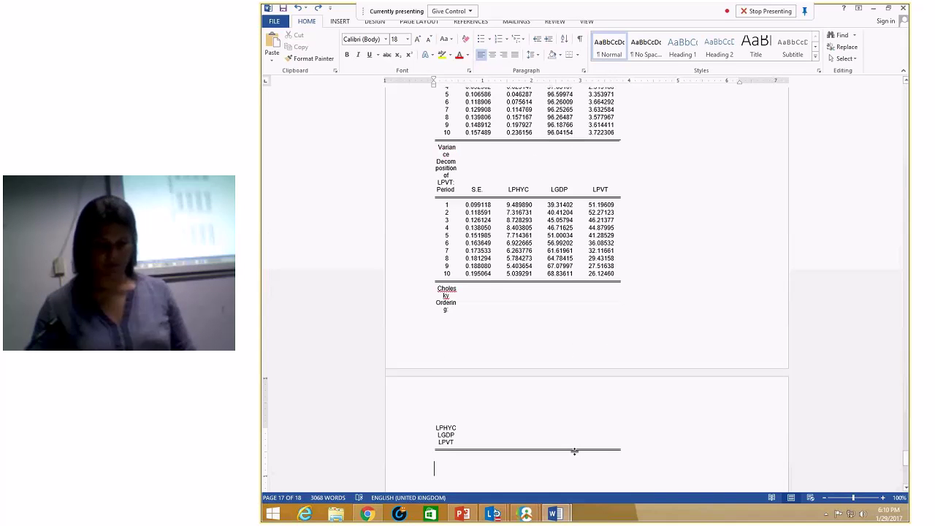
pyautogui.scroll(-3, 679, 339)
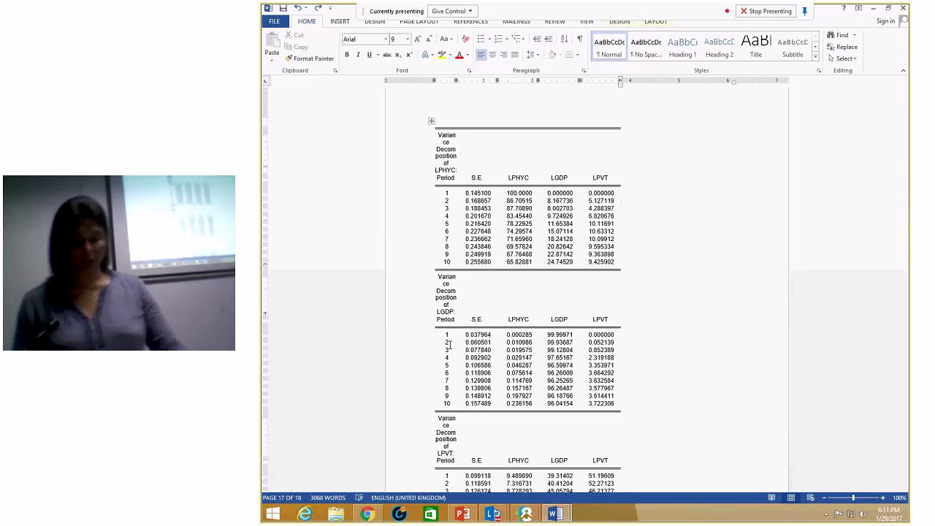
# Step: Return to EViews and close the untitled VAR, deleting it from the workfile
pyautogui.moveTo(525, 514)
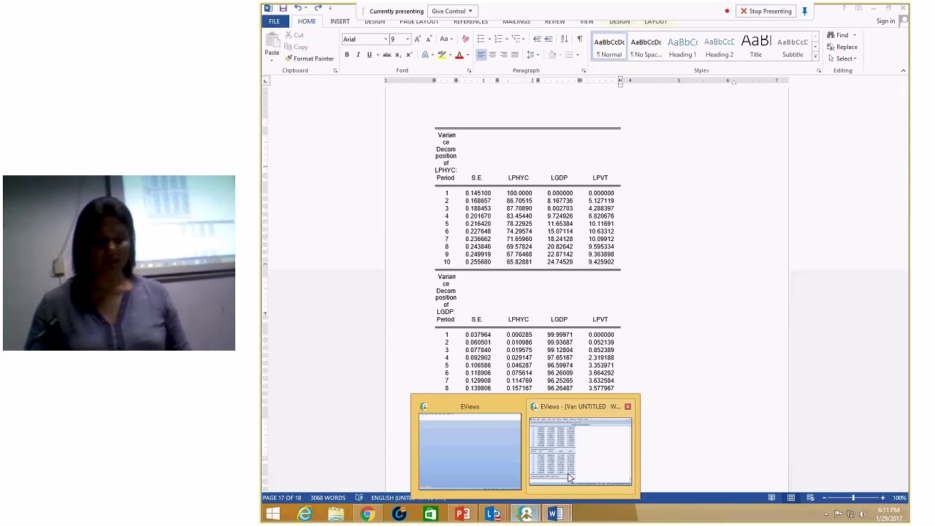
pyautogui.click(568, 473)
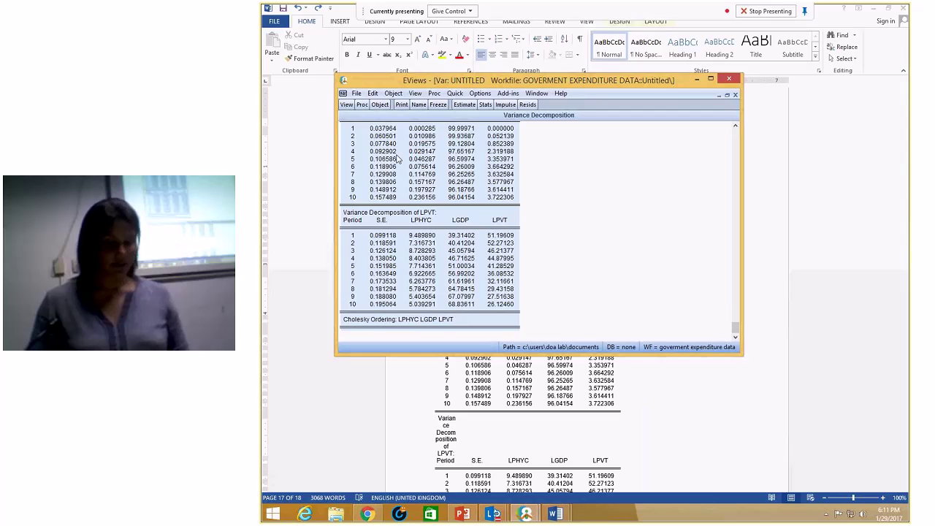
pyautogui.click(735, 96)
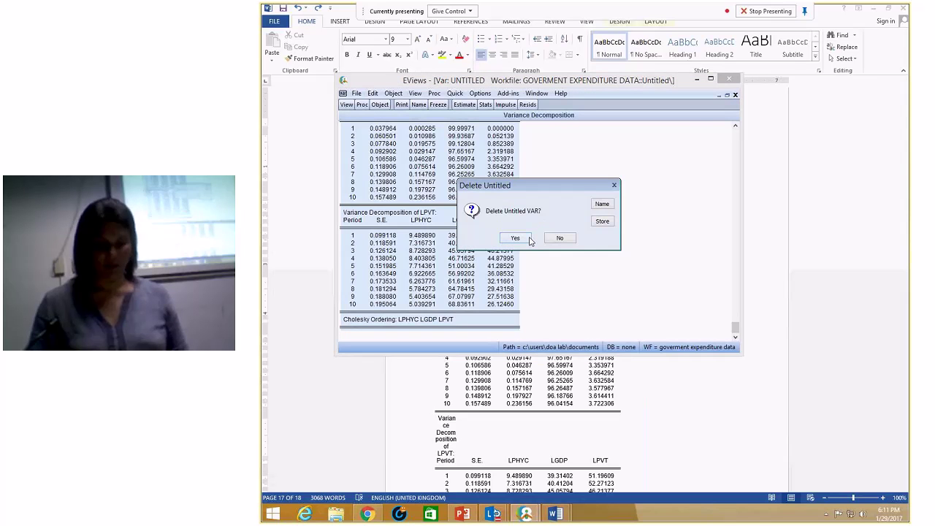
pyautogui.click(530, 240)
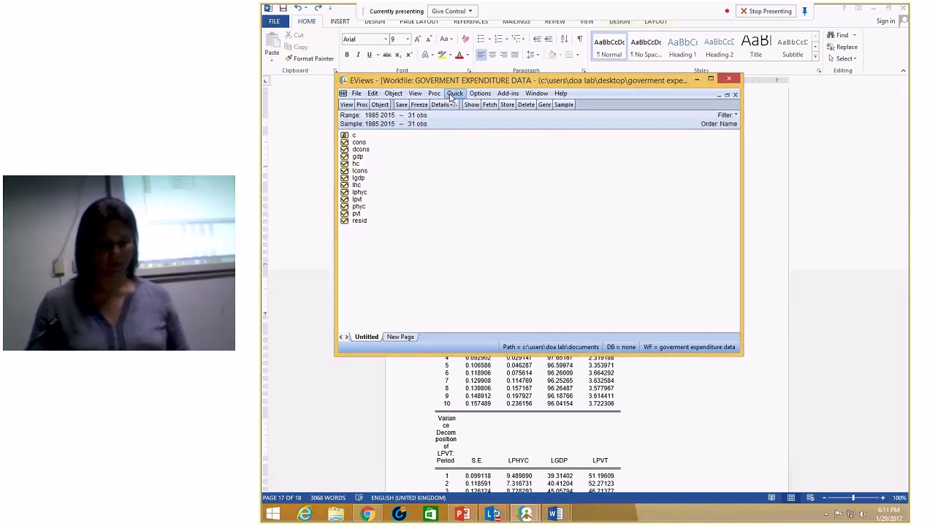
# Step: Estimate an unrestricted VAR with endogenous variables lphyc, lgdp and lpvt, lag intervals 1 2 and sample 1985 2015
pyautogui.click(453, 93)
pyautogui.click(491, 195)
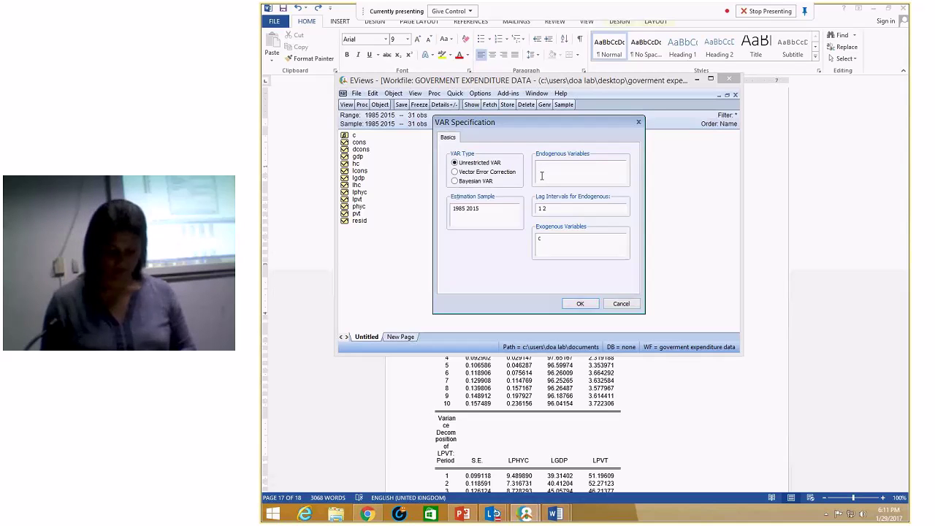
pyautogui.click(539, 165)
pyautogui.write('lphyc')
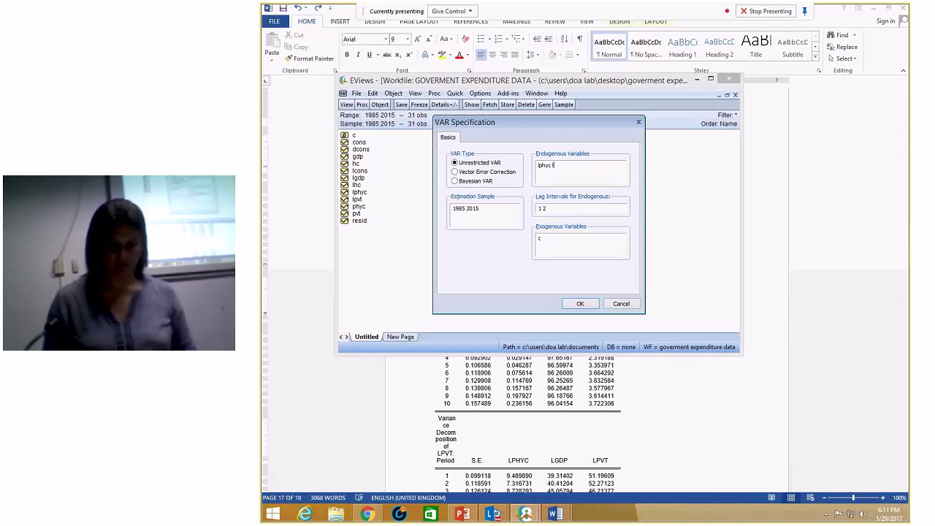
pyautogui.write(' lgdp lp')
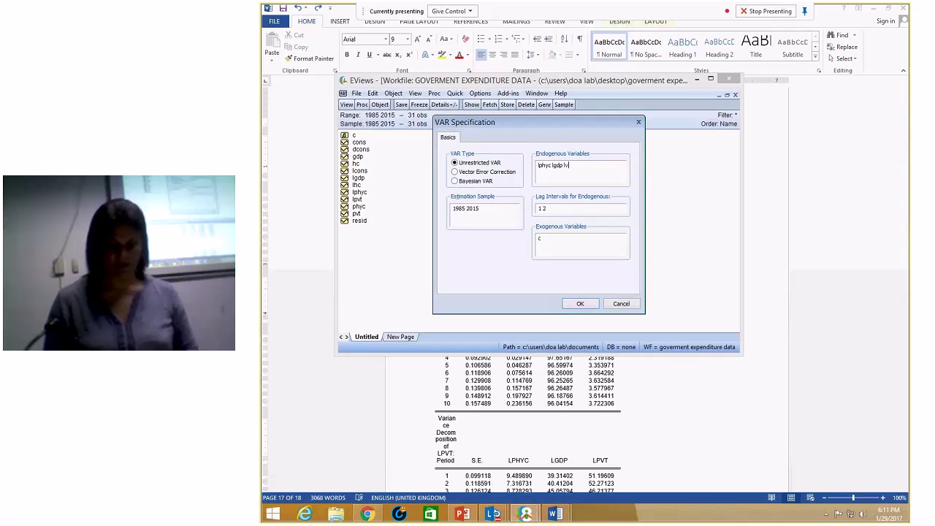
pyautogui.write('vt')
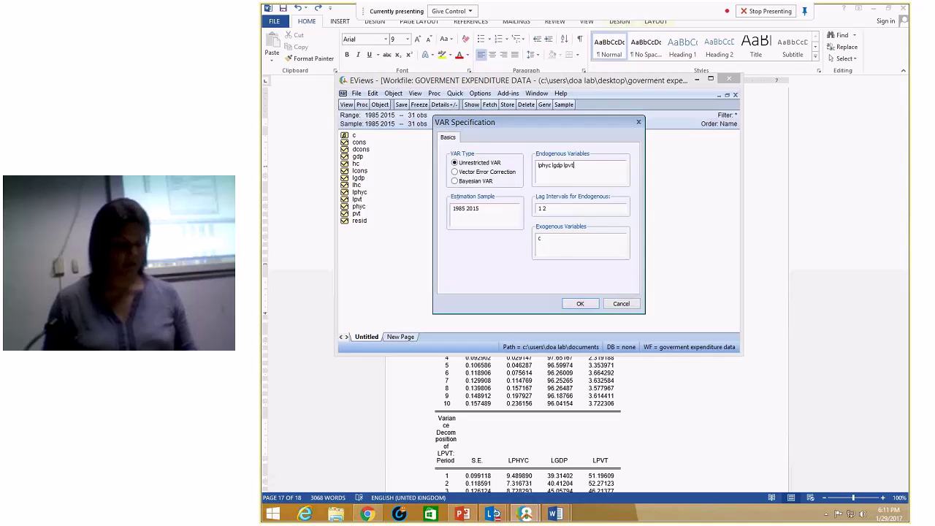
pyautogui.click(545, 178)
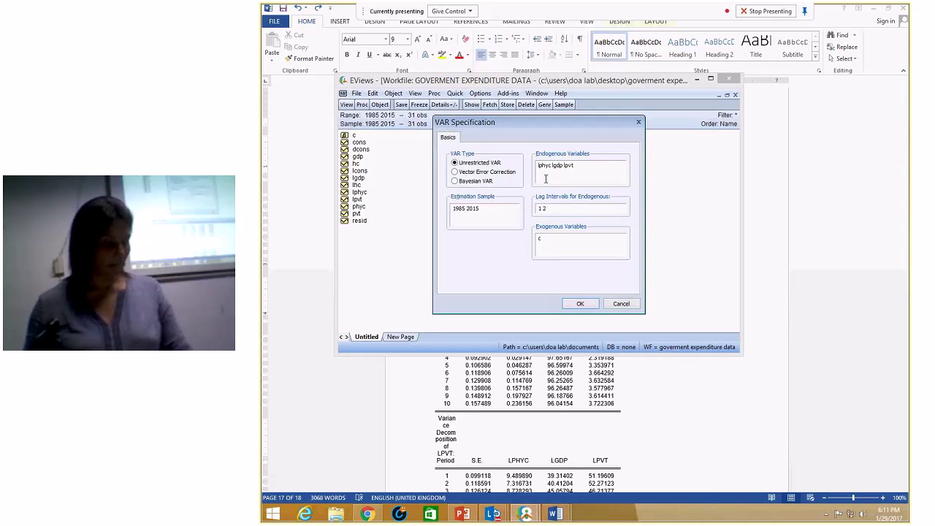
pyautogui.click(581, 304)
# Step: Make a model from the estimated VAR
pyautogui.click(434, 93)
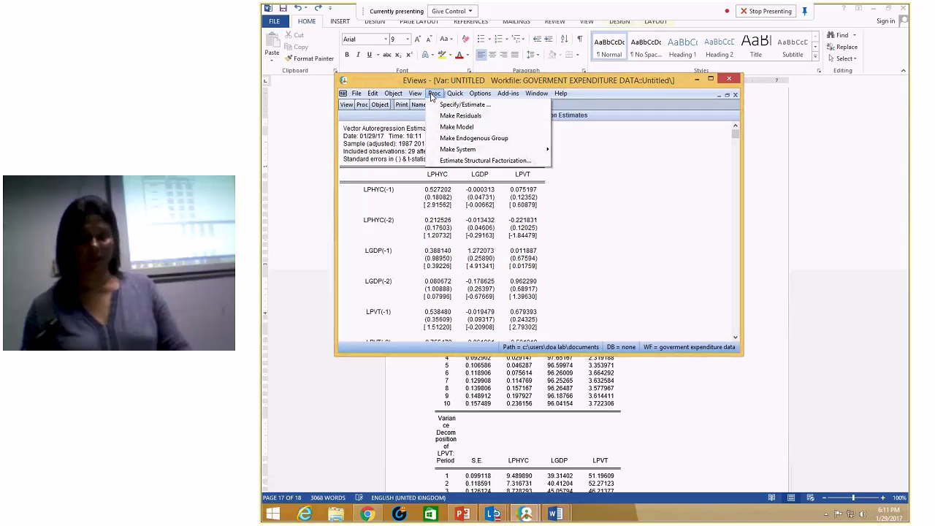
pyautogui.moveTo(461, 152)
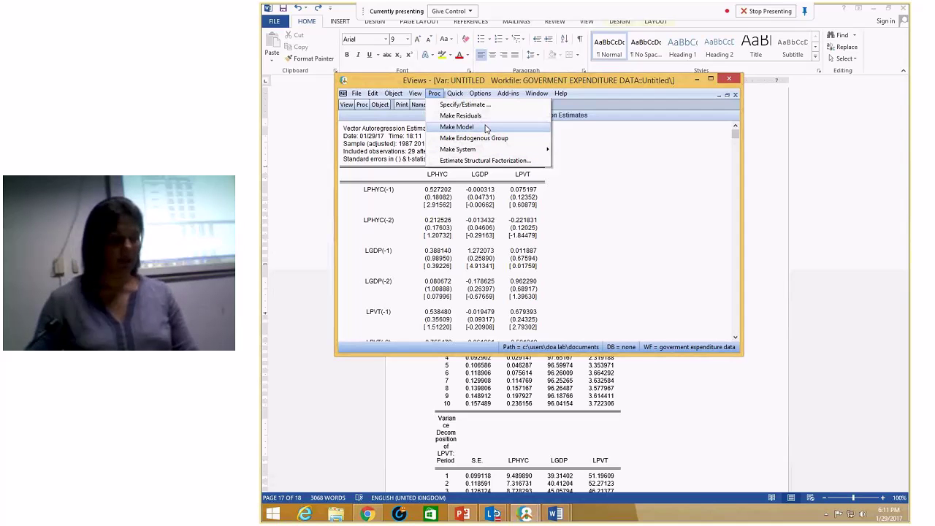
pyautogui.click(486, 128)
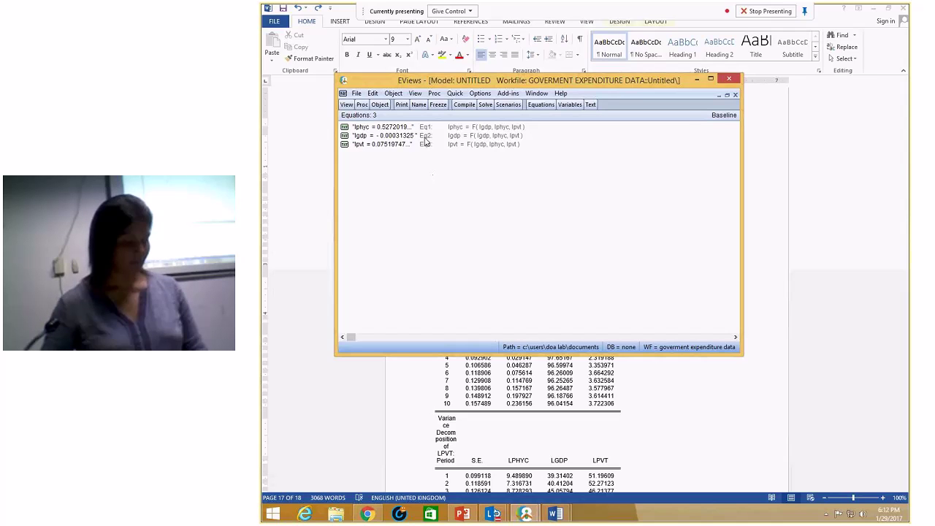
pyautogui.rightClick(374, 138)
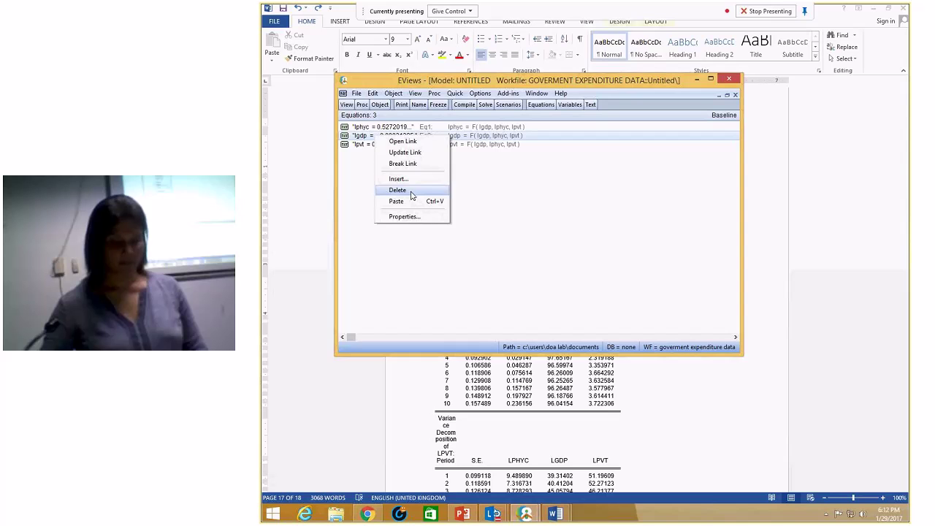
pyautogui.click(412, 192)
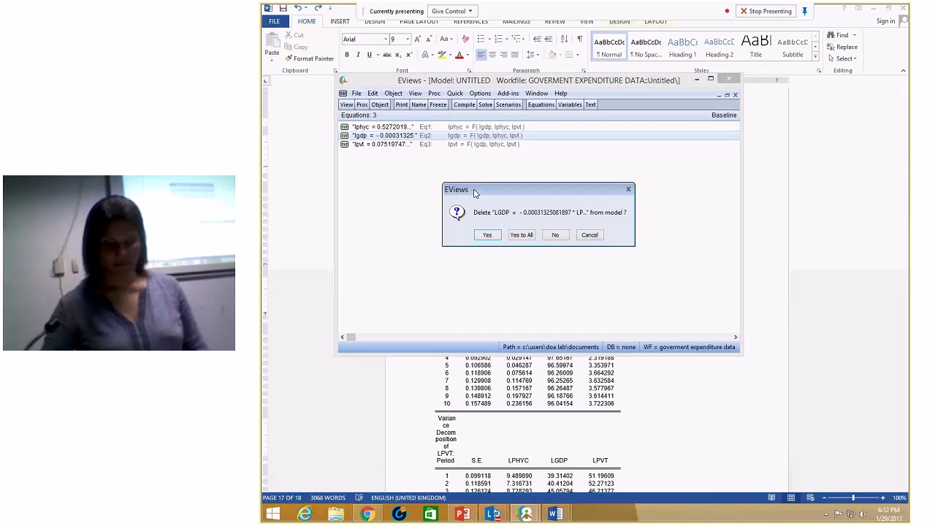
pyautogui.press('Escape')
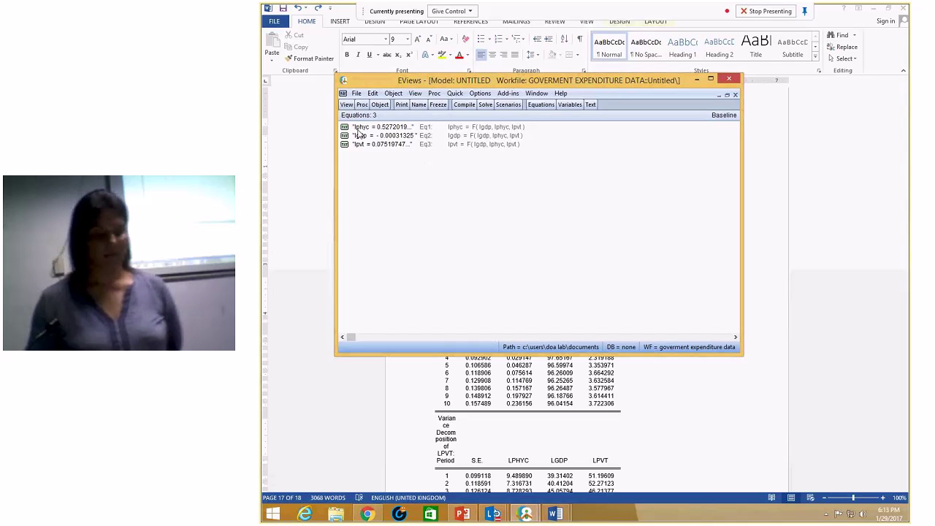
# Step: Delete the lgdp and lphyc equations from the model, keeping only the lpvt equation
pyautogui.click(427, 131)
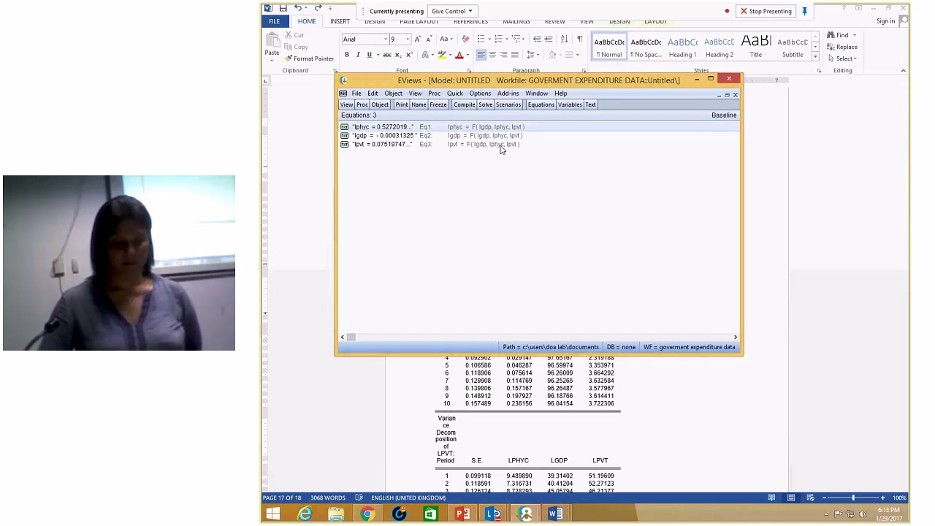
pyautogui.rightClick(369, 138)
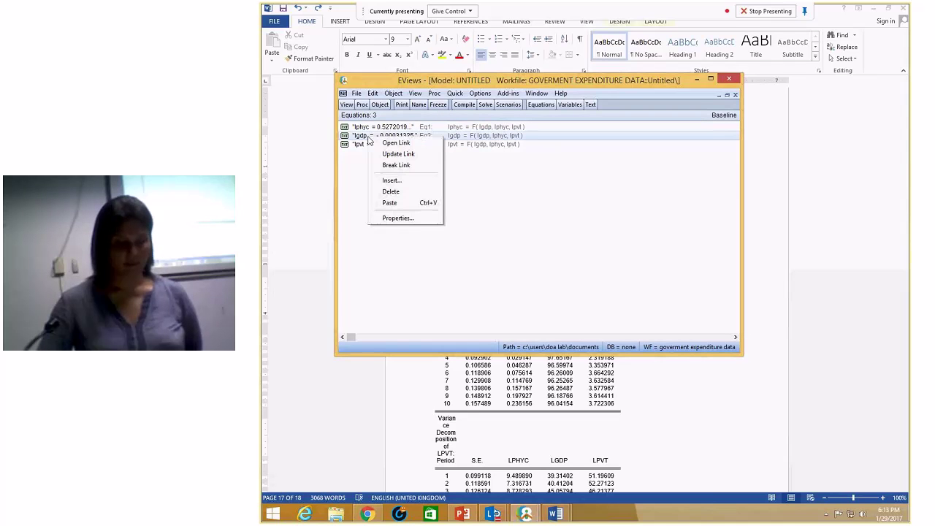
pyautogui.click(393, 193)
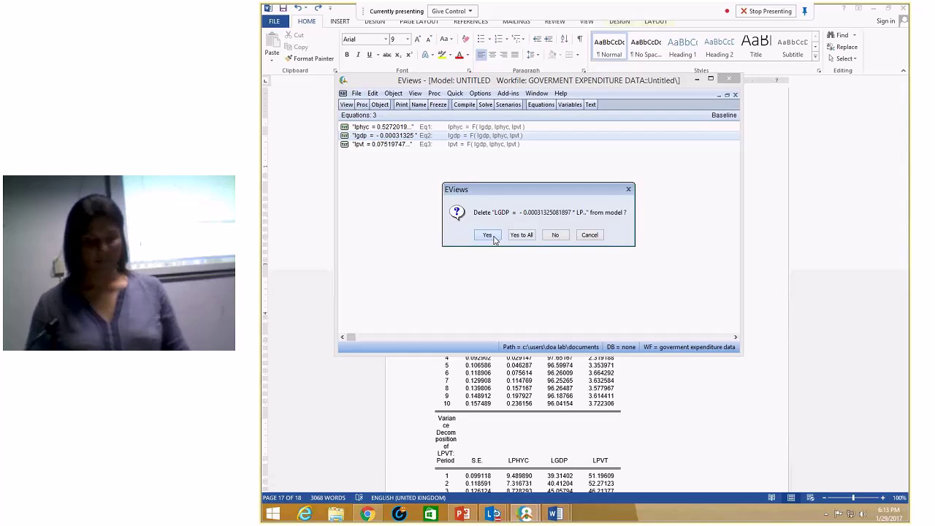
pyautogui.click(492, 236)
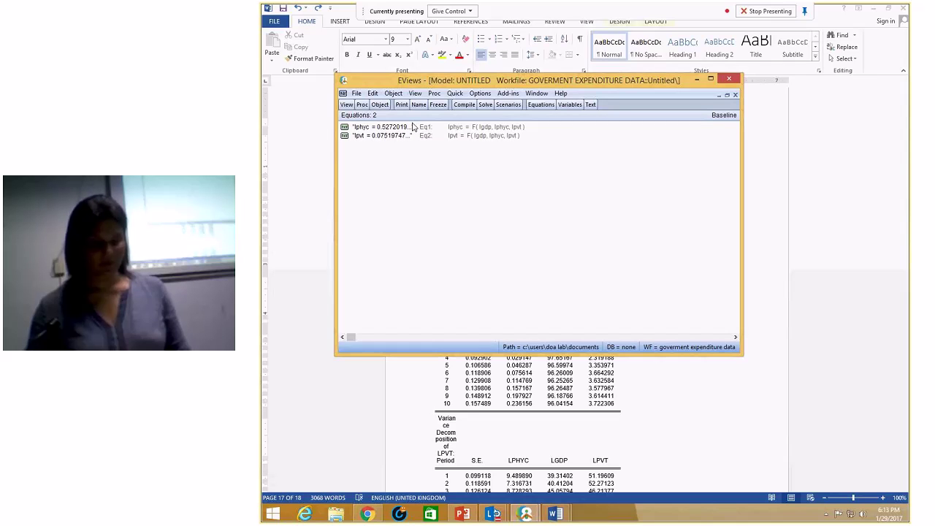
pyautogui.rightClick(374, 125)
pyautogui.click(401, 186)
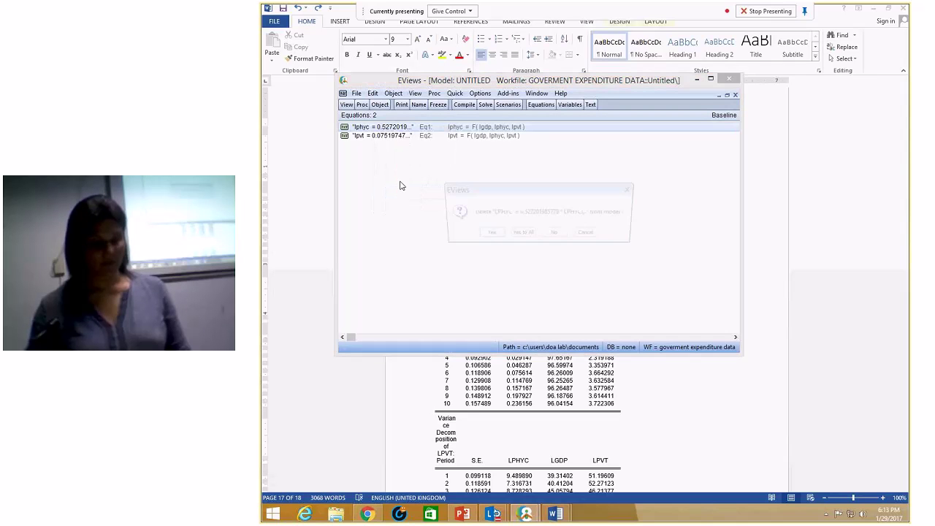
pyautogui.click(492, 232)
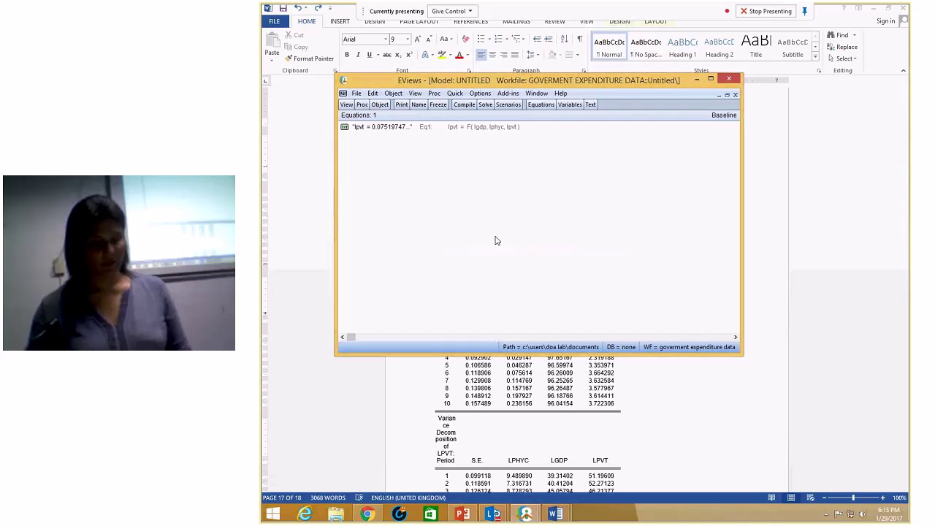
# Step: Display the list of all variables in the model
pyautogui.click(343, 128)
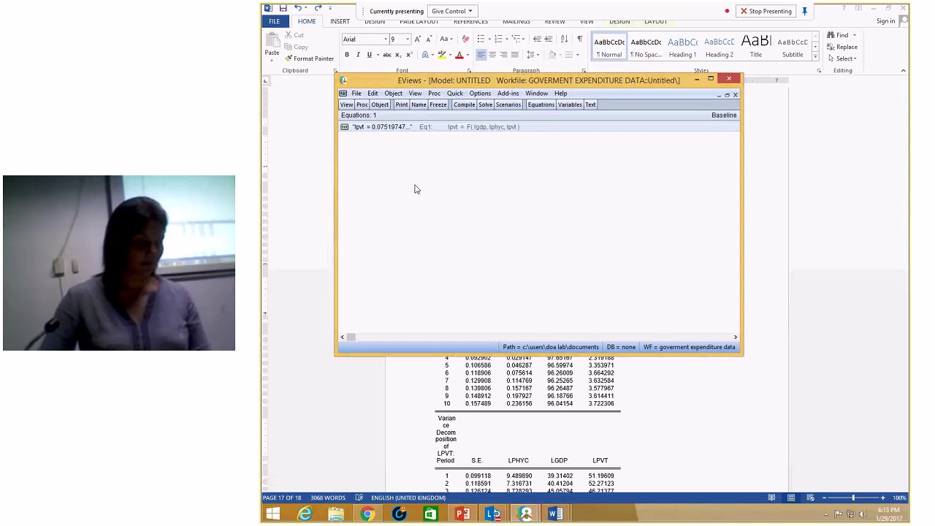
pyautogui.click(346, 107)
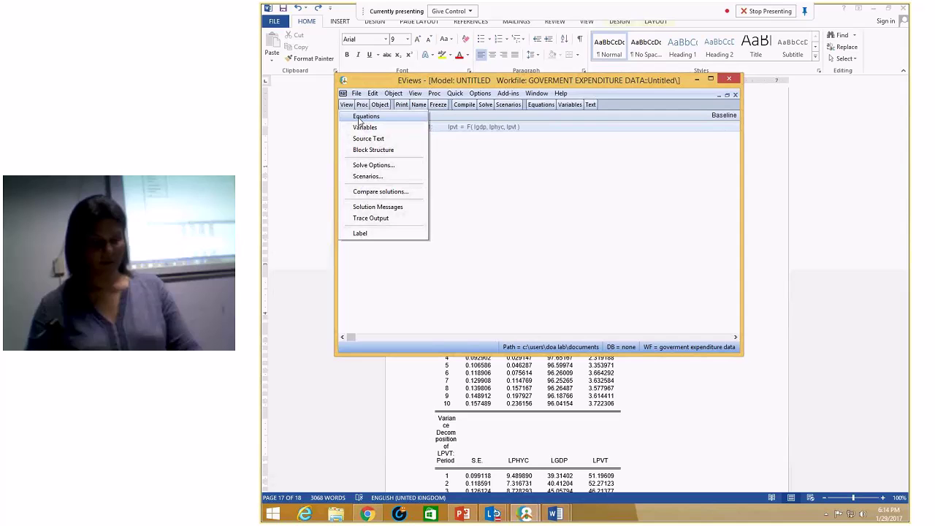
pyautogui.click(365, 127)
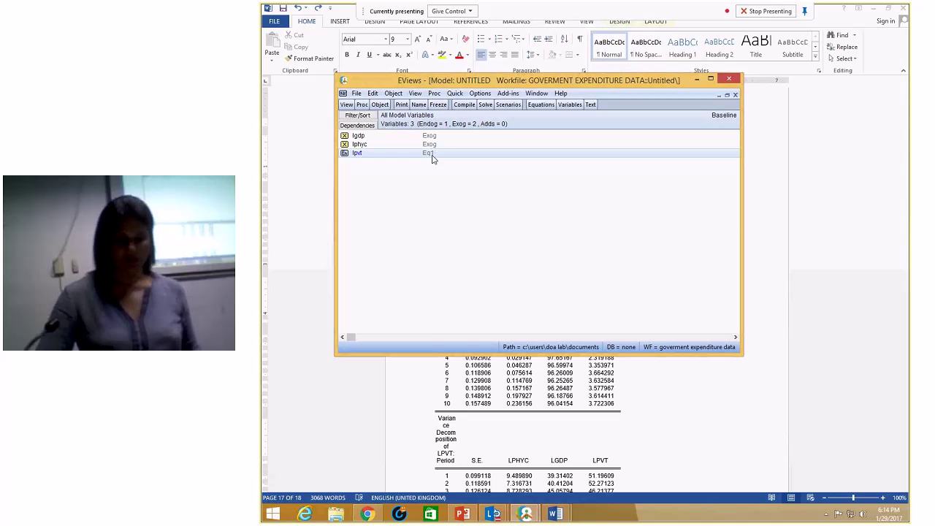
# Step: Close the untitled model and delete it, keeping the untitled VAR
pyautogui.click(735, 79)
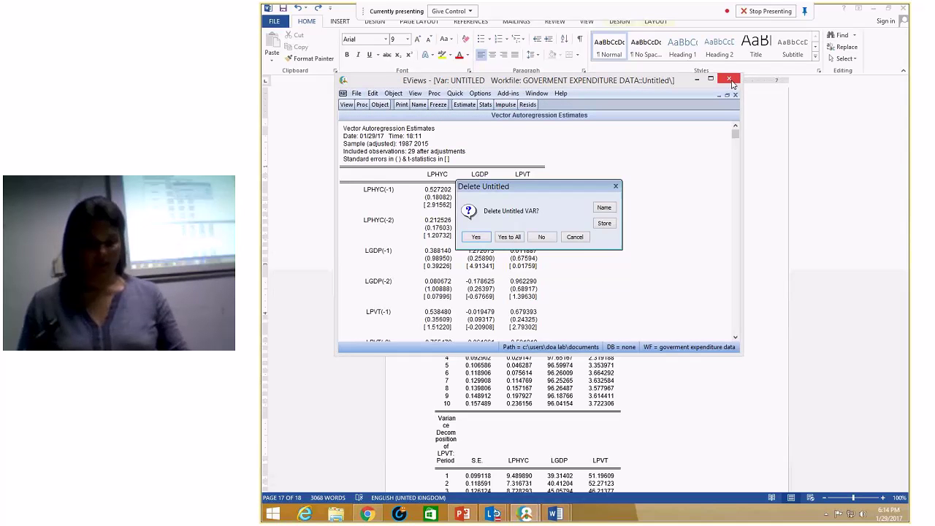
pyautogui.click(541, 238)
pyautogui.click(540, 237)
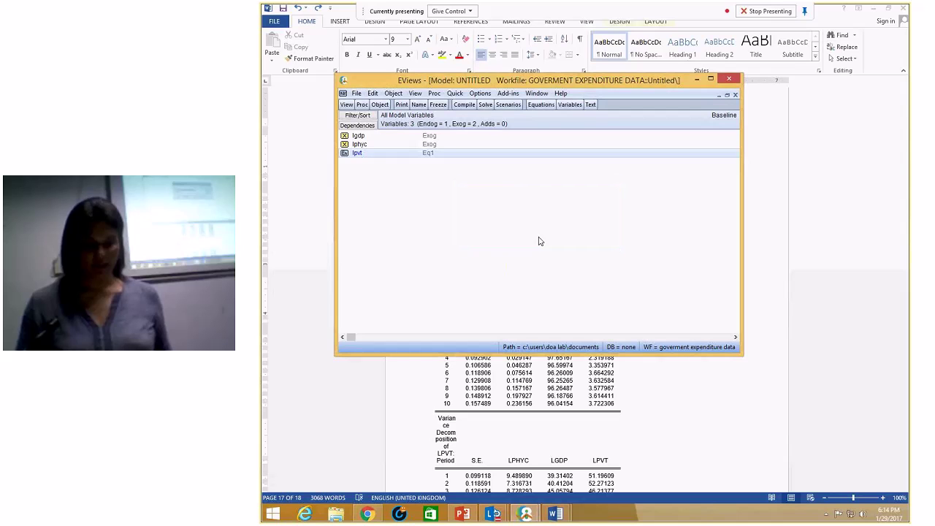
pyautogui.click(735, 94)
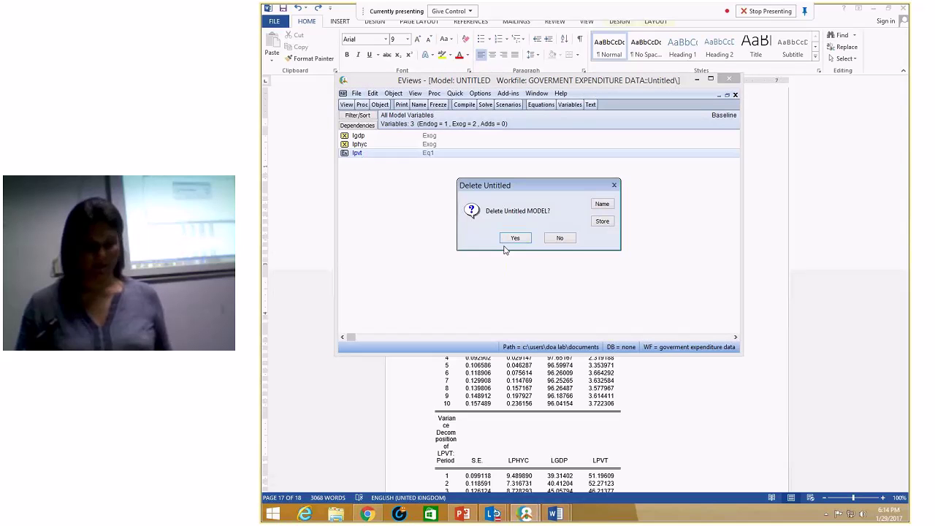
pyautogui.click(512, 240)
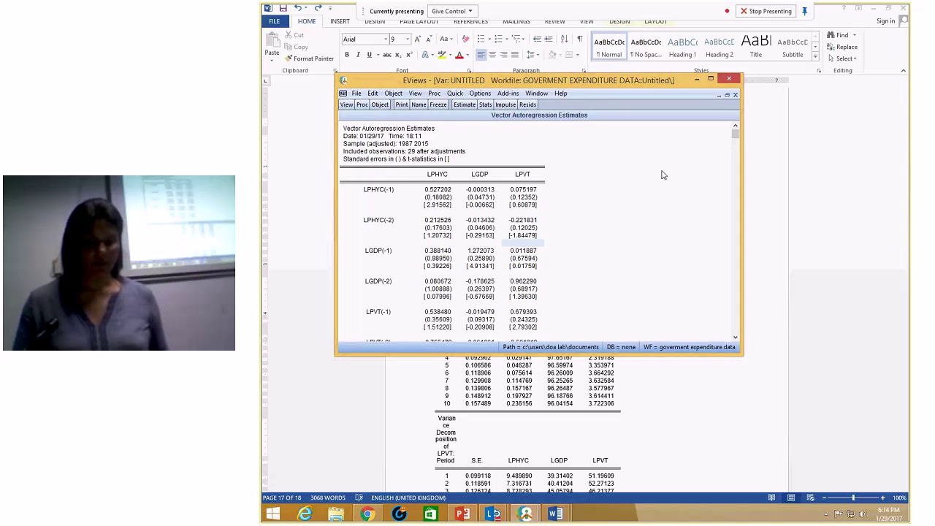
# Step: Make a system from the estimated VAR, ordered by variable
pyautogui.scroll(-1, 626, 219)
pyautogui.scroll(1, 626, 221)
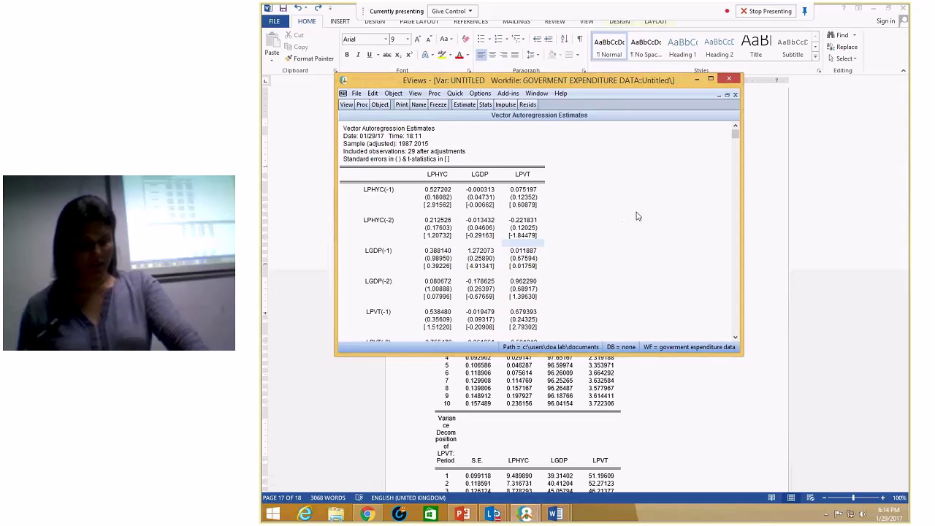
pyautogui.scroll(-3, 429, 201)
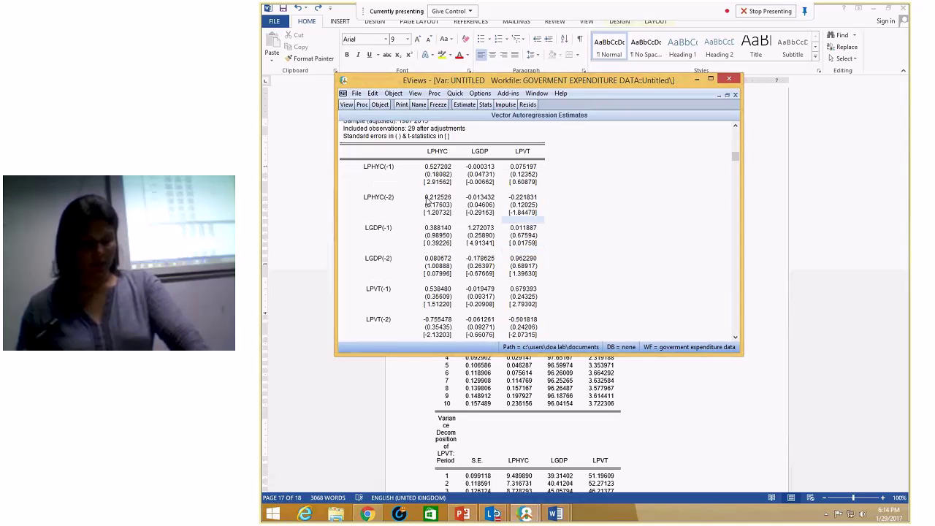
pyautogui.scroll(-3, 432, 203)
pyautogui.scroll(6, 428, 206)
pyautogui.click(454, 95)
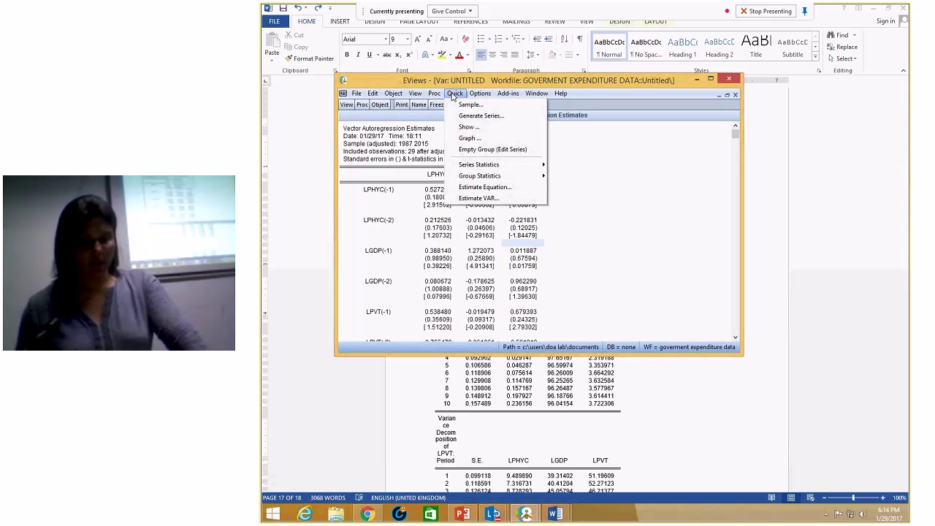
pyautogui.click(455, 93)
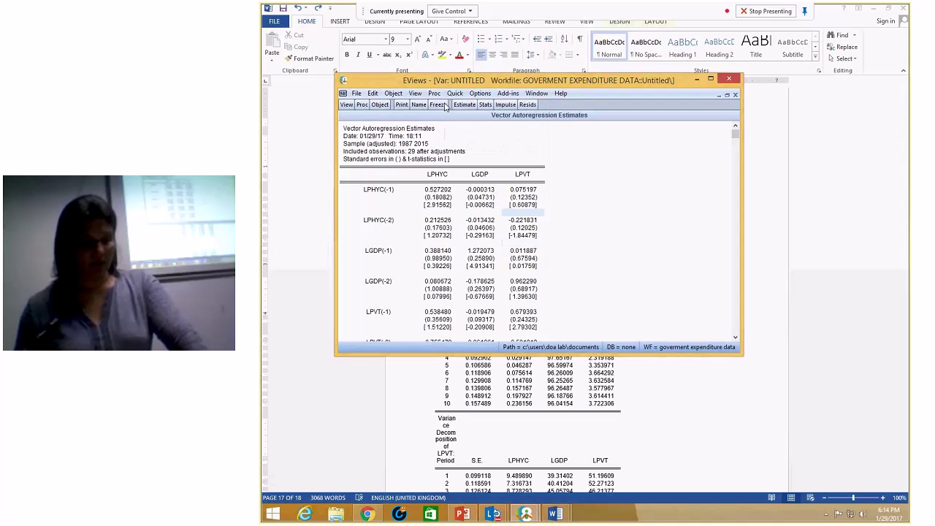
pyautogui.click(434, 93)
pyautogui.moveTo(457, 149)
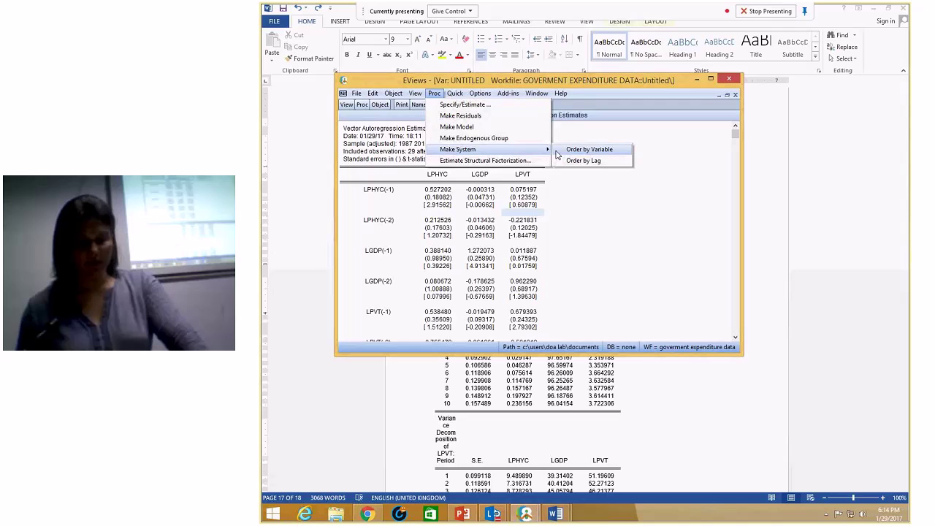
pyautogui.click(574, 150)
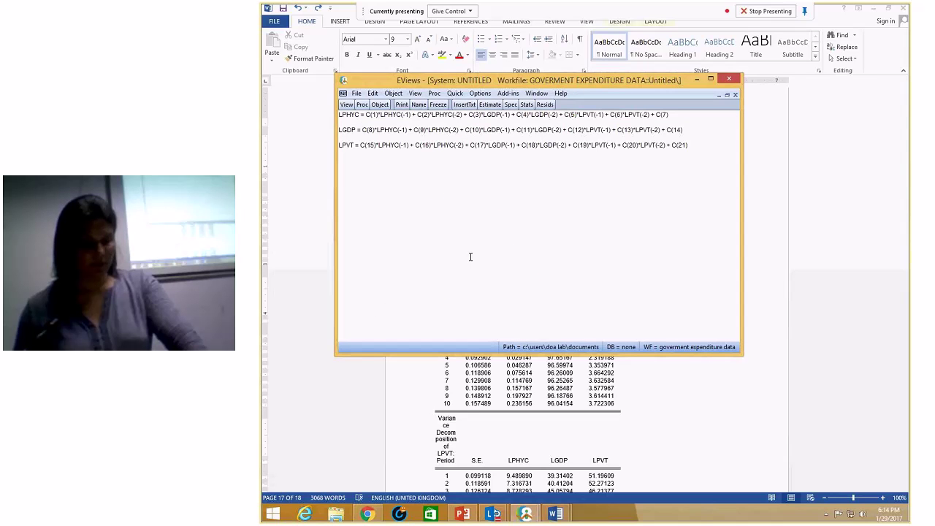
# Step: Copy the complete LPHYC equation, through C(7), from the system specification
pyautogui.tripleClick(393, 122)
pyautogui.tripleClick(395, 121)
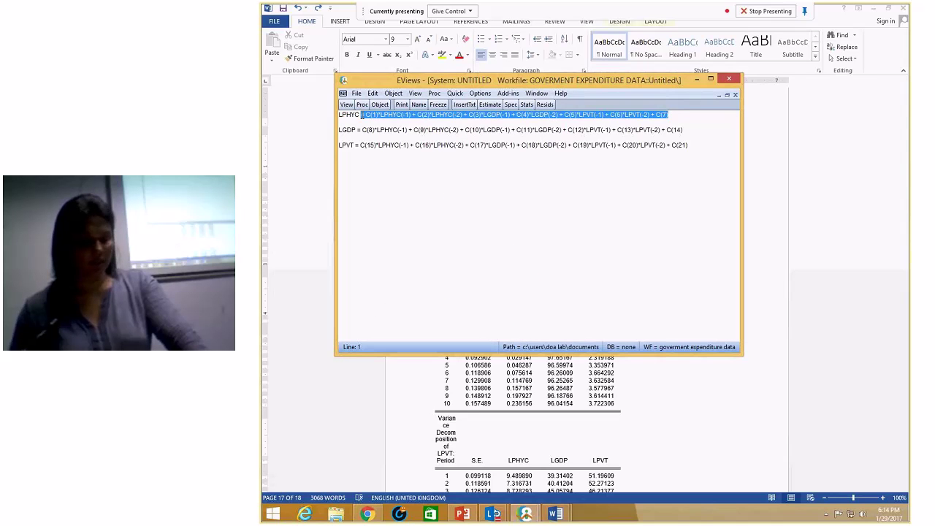
pyautogui.rightClick(428, 119)
pyautogui.click(449, 149)
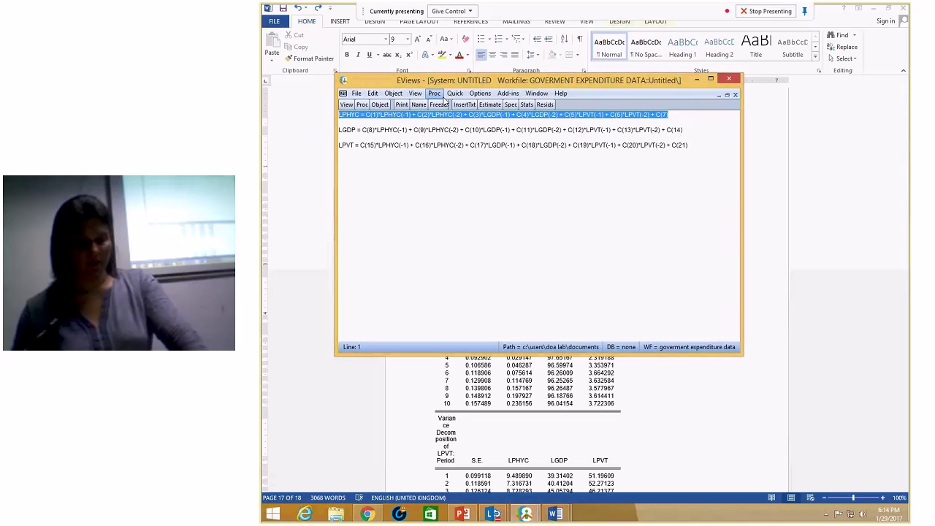
pyautogui.click(454, 94)
pyautogui.click(513, 204)
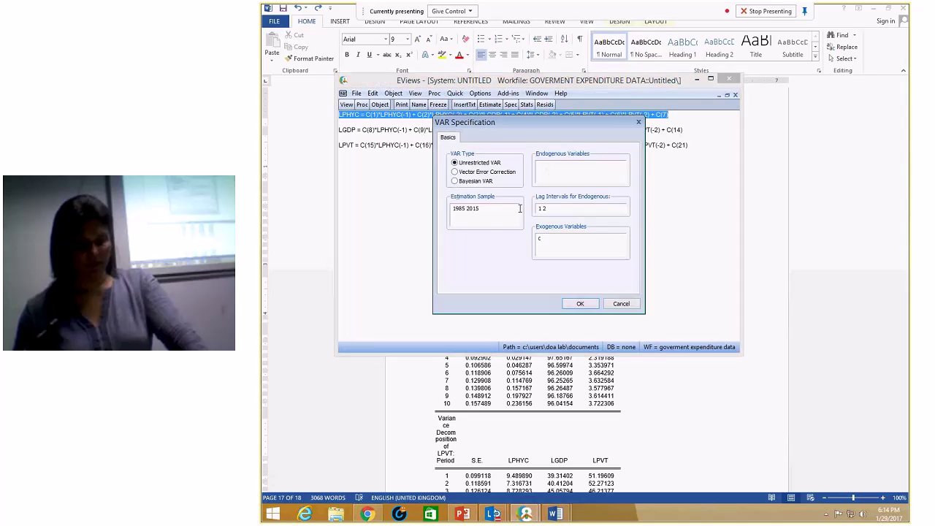
pyautogui.click(638, 125)
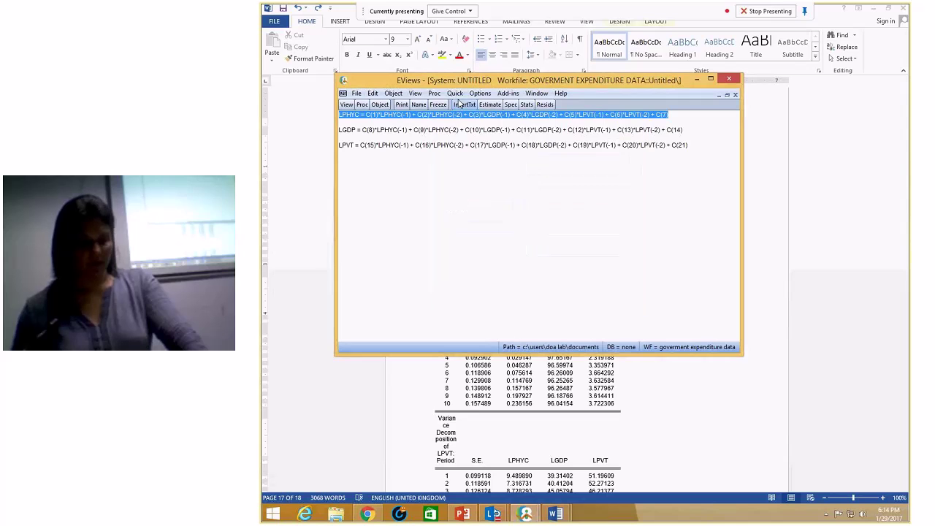
pyautogui.click(455, 94)
pyautogui.click(472, 198)
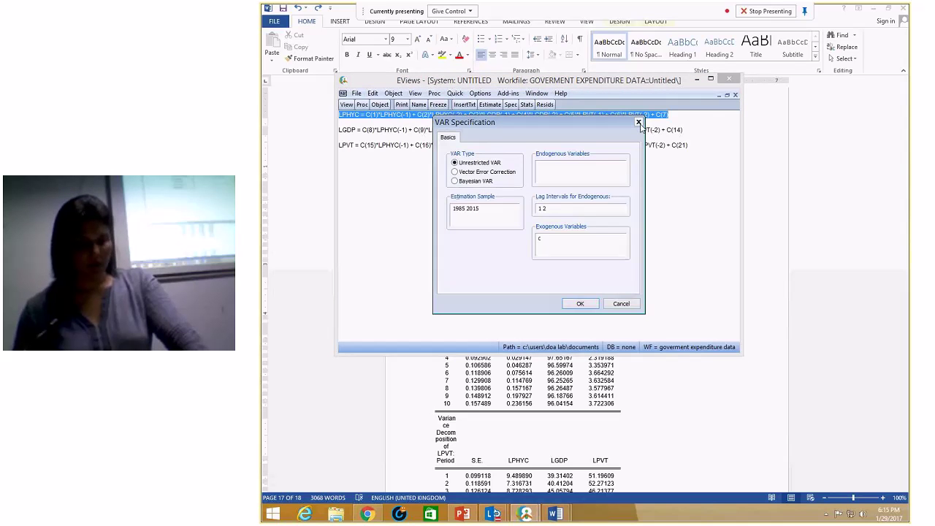
pyautogui.click(640, 126)
# Step: Estimate the copied LPHYC equation by least squares (NLS and ARMA) with sample 1985 2015
pyautogui.click(455, 94)
pyautogui.click(482, 186)
pyautogui.rightClick(475, 189)
pyautogui.click(495, 247)
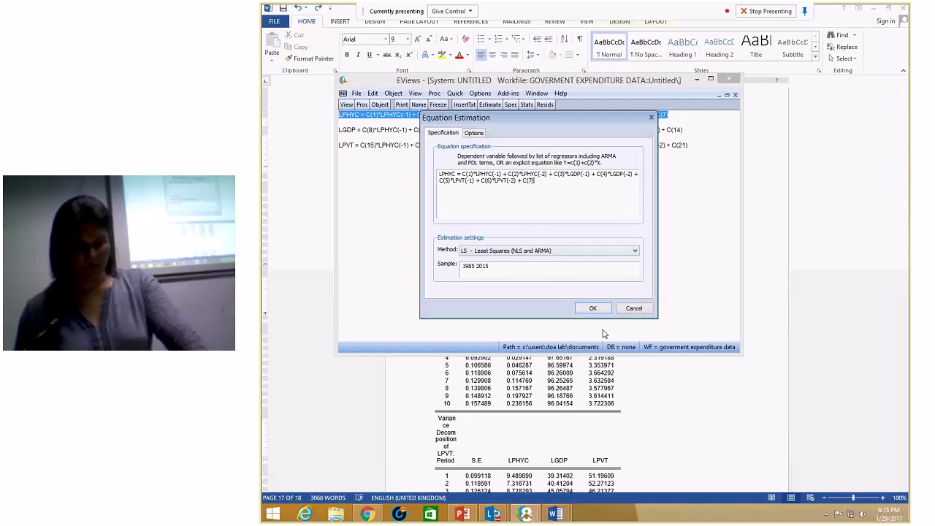
pyautogui.click(594, 308)
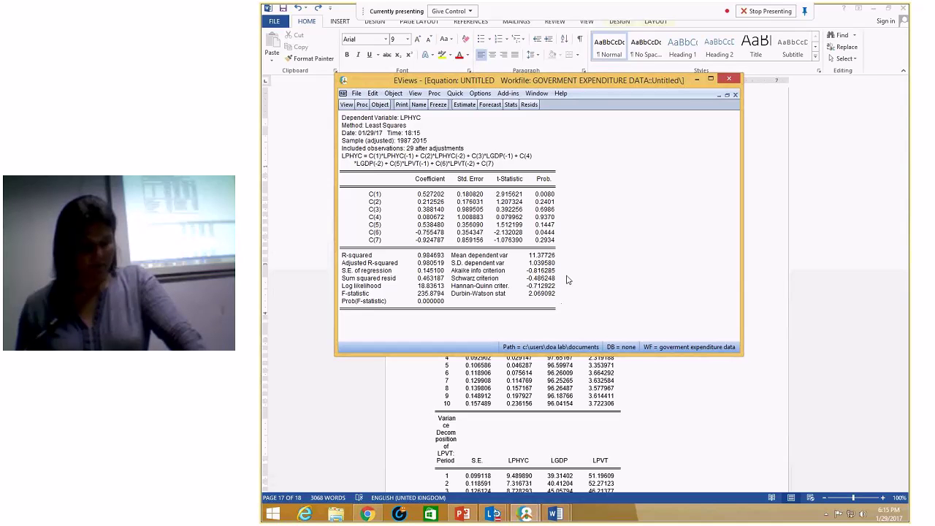
# Step: Copy the entire least squares output table for dependent variable LPHYC
pyautogui.click(349, 120)
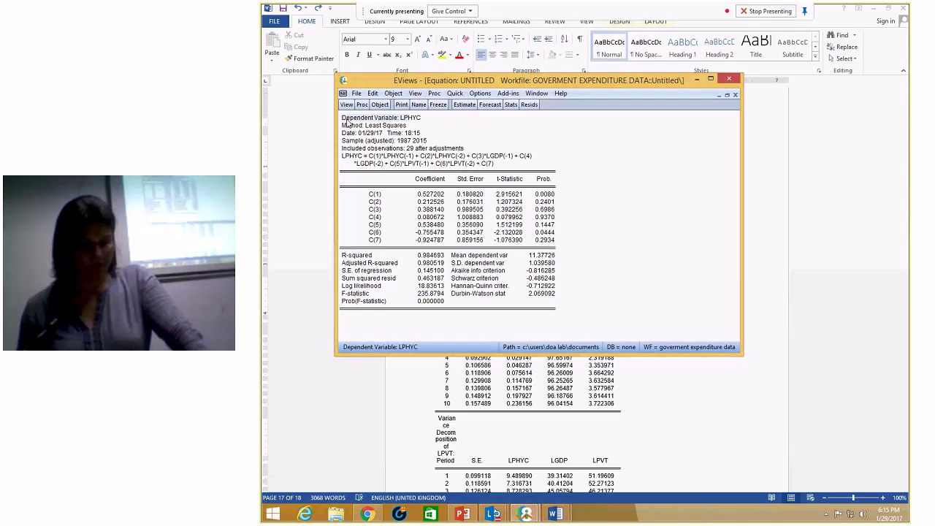
pyautogui.moveTo(349, 122); pyautogui.dragTo(570, 314)
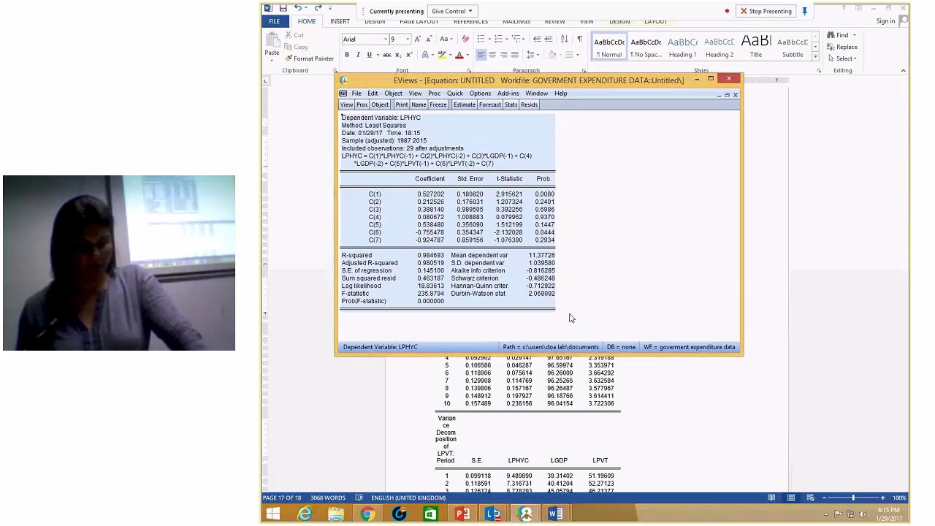
pyautogui.rightClick(495, 139)
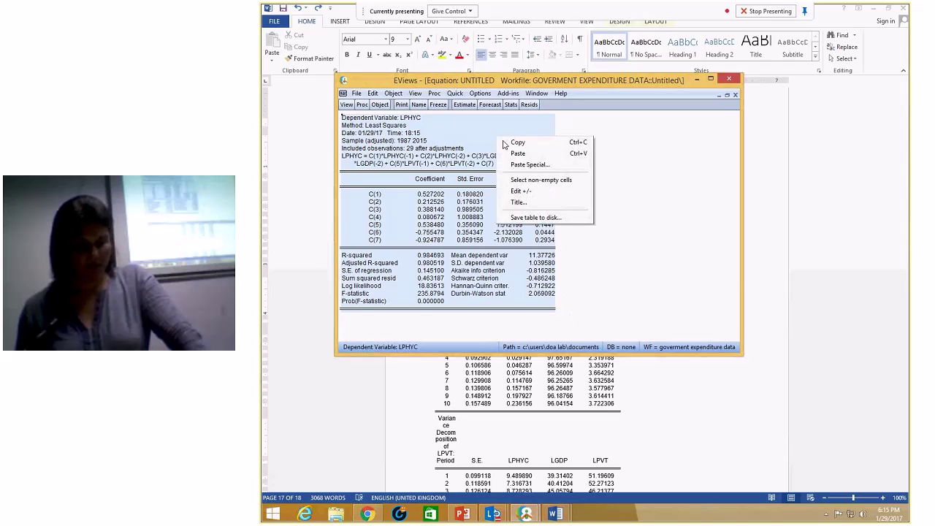
pyautogui.click(518, 142)
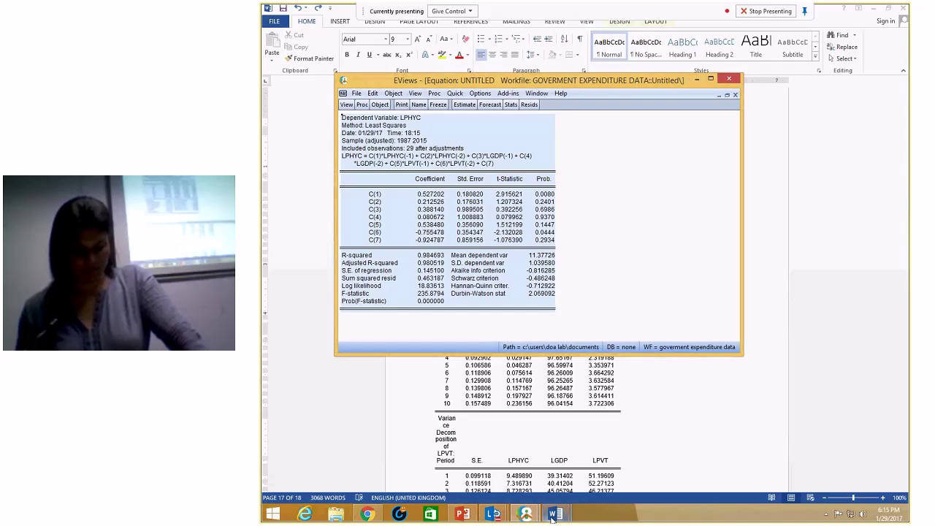
# Step: Switch to the Word document and paste the LPHYC regression output below the variance decomposition table, keeping source formatting
pyautogui.moveTo(554, 516)
pyautogui.click(501, 453)
pyautogui.scroll(-5, 585, 397)
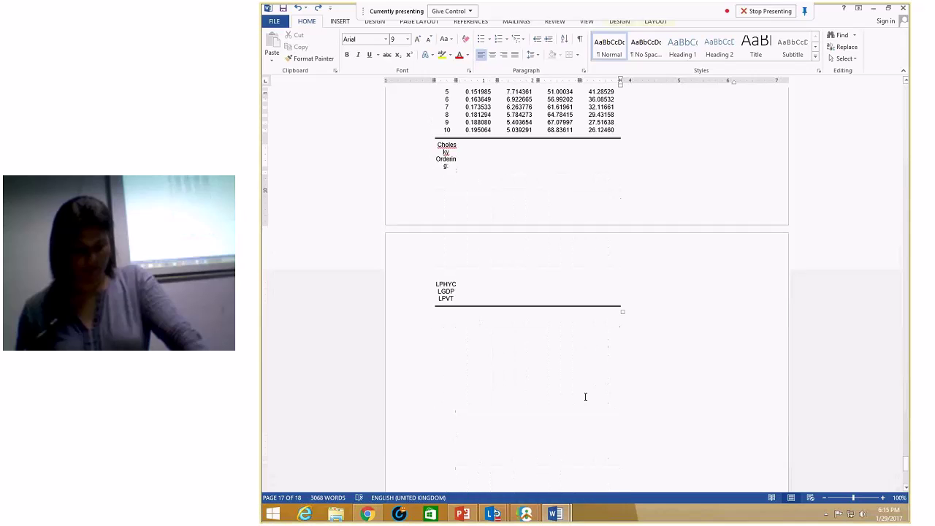
pyautogui.scroll(-4, 585, 397)
pyautogui.click(485, 286)
pyautogui.rightClick(488, 286)
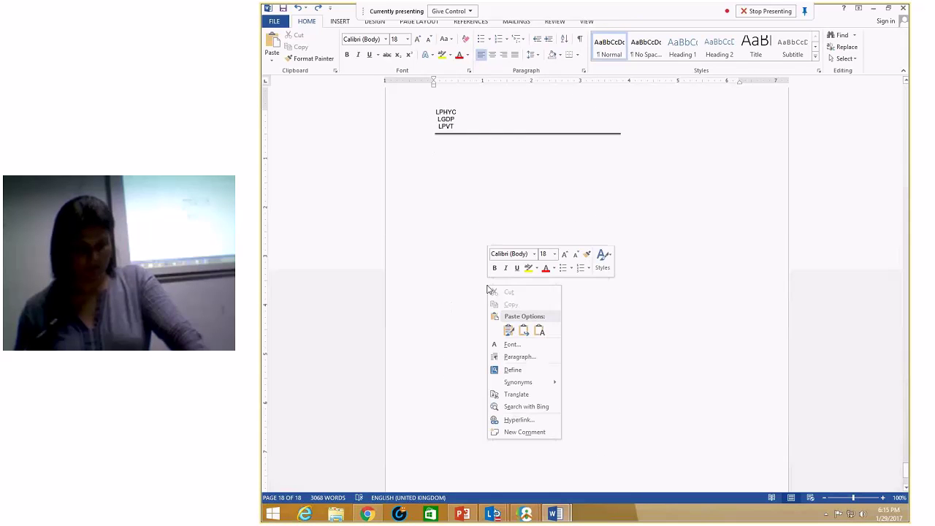
pyautogui.click(509, 331)
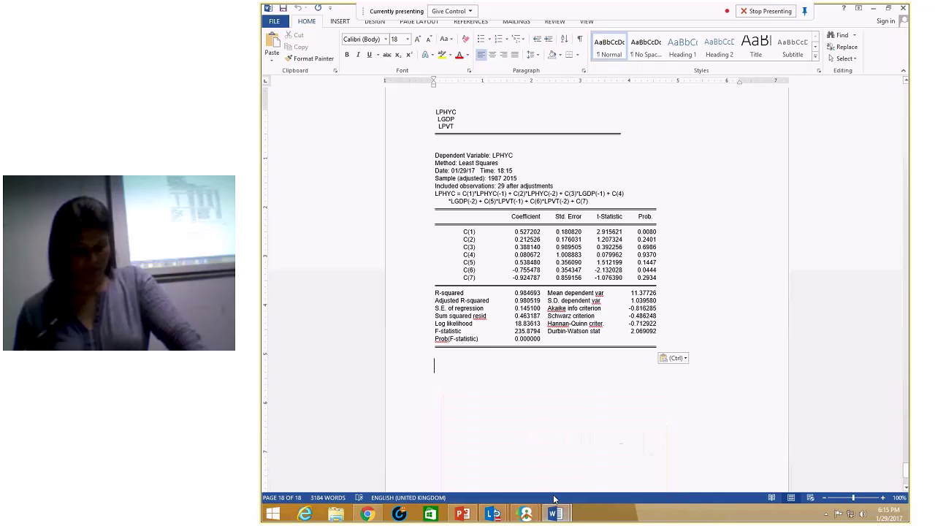
# Step: Switch to EViews and delete the untitled LPHYC equation to return to the system specification
pyautogui.moveTo(526, 515)
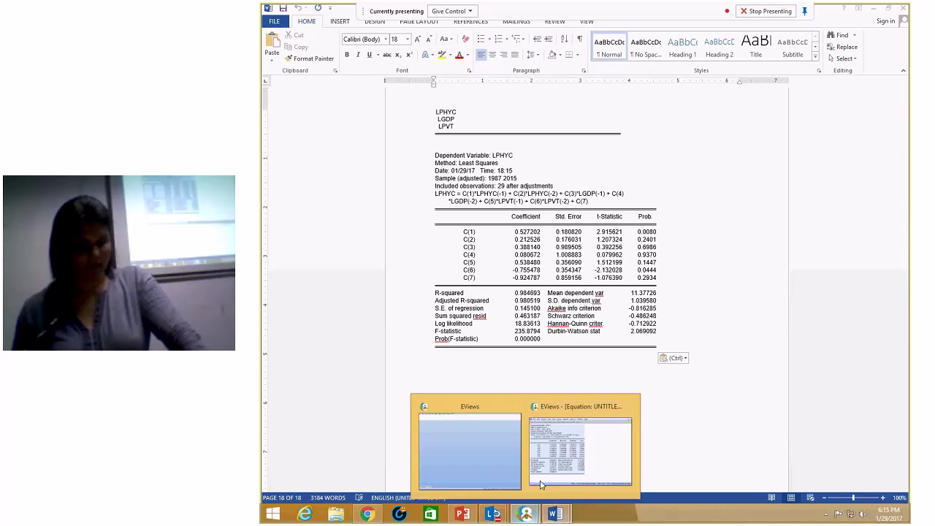
pyautogui.click(541, 485)
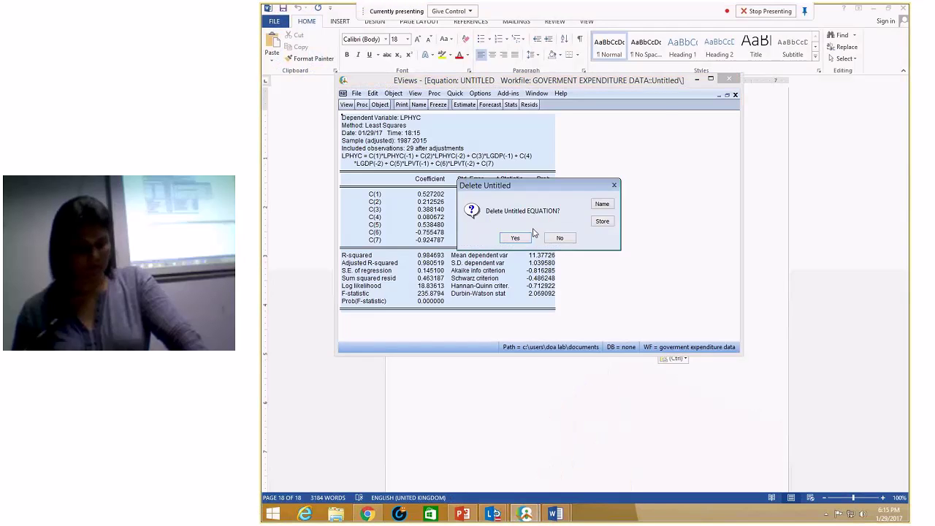
pyautogui.click(528, 237)
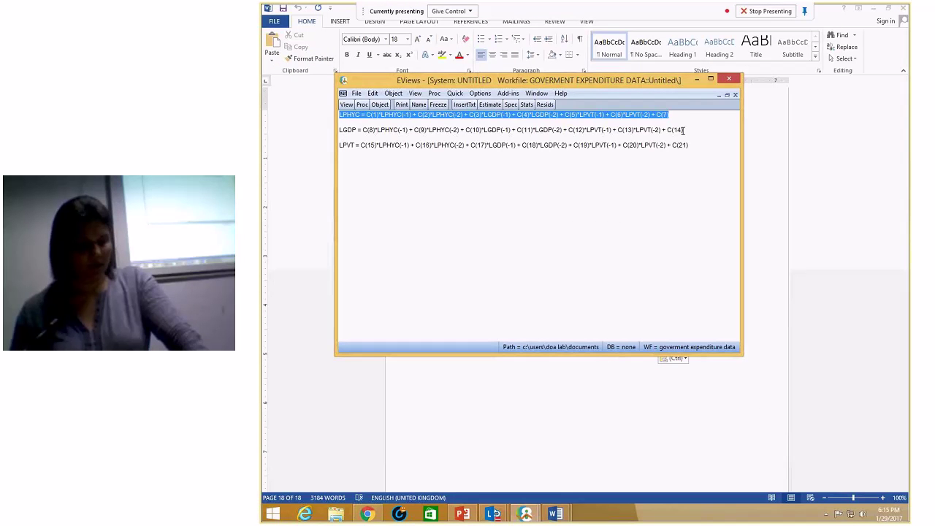
# Step: Copy the complete LGDP equation, through C(14), from the system specification
pyautogui.tripleClick(478, 131)
pyautogui.rightClick(481, 132)
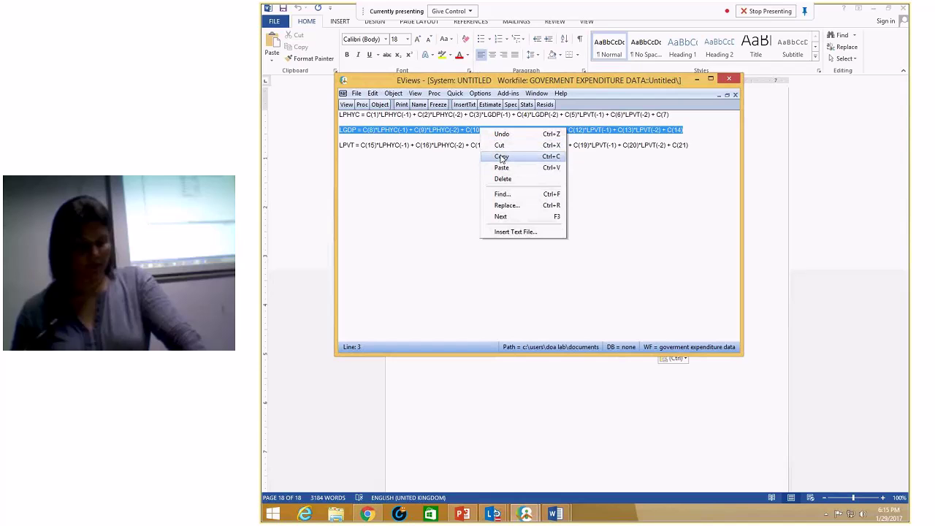
pyautogui.click(503, 158)
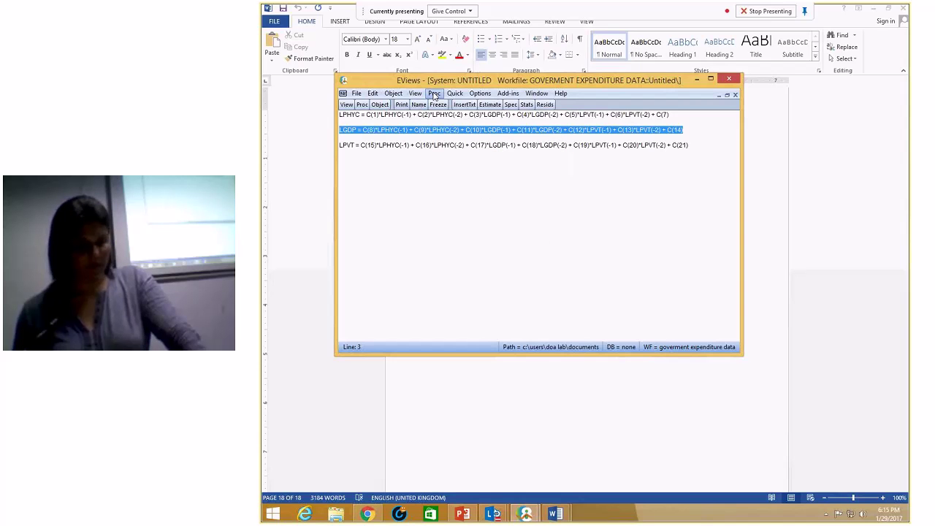
pyautogui.click(454, 94)
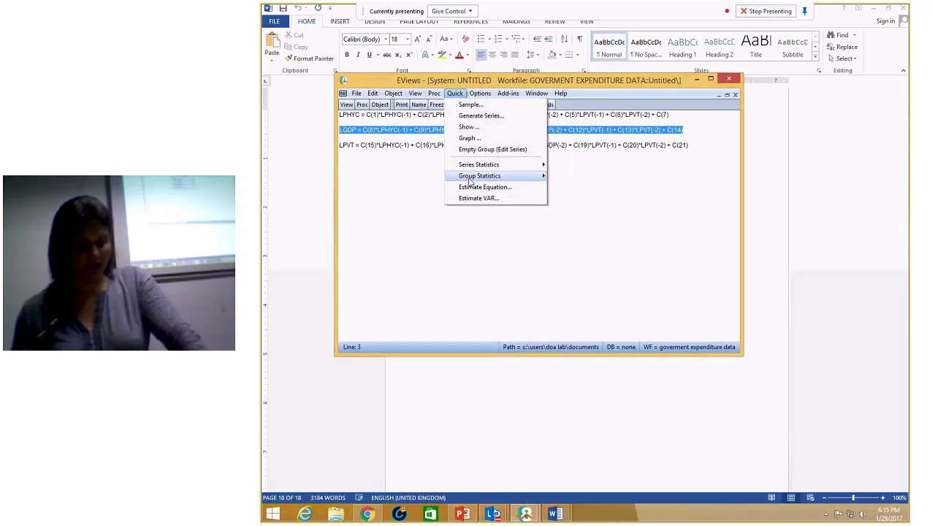
pyautogui.moveTo(433, 100)
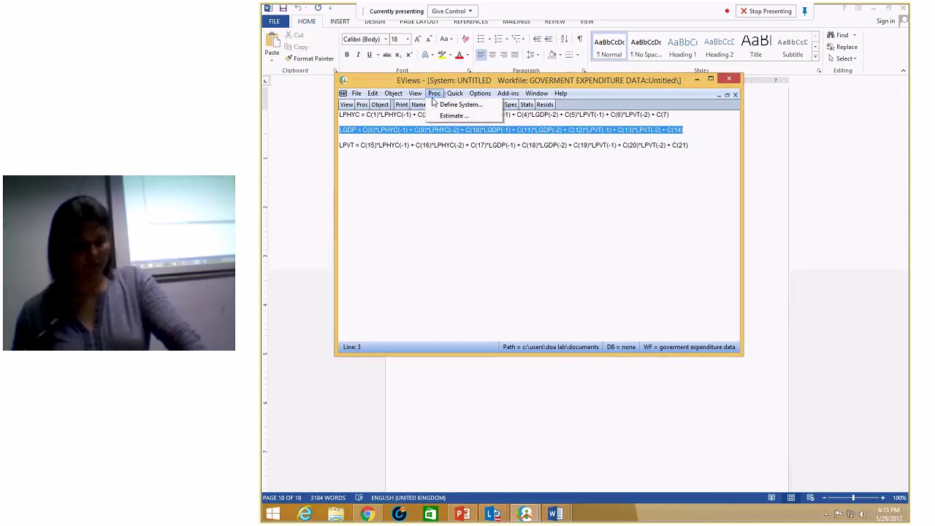
pyautogui.click(484, 200)
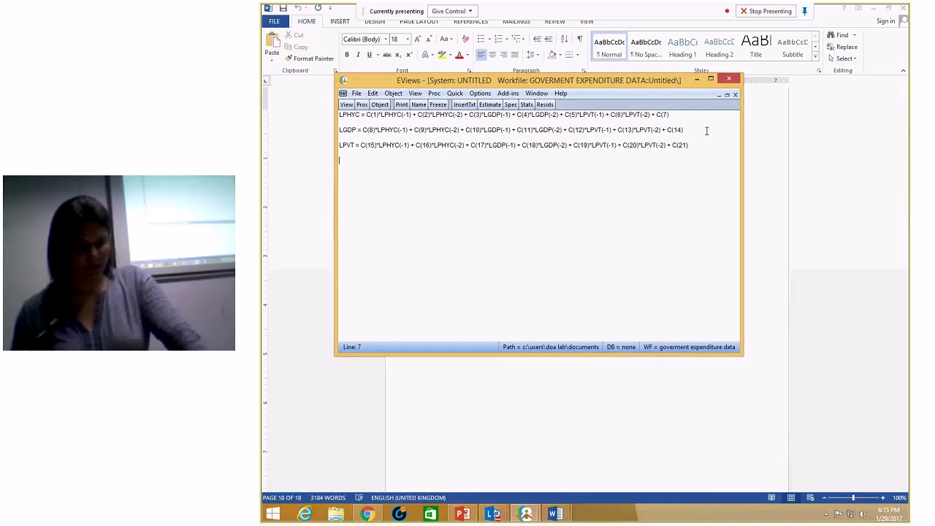
pyautogui.tripleClick(446, 133)
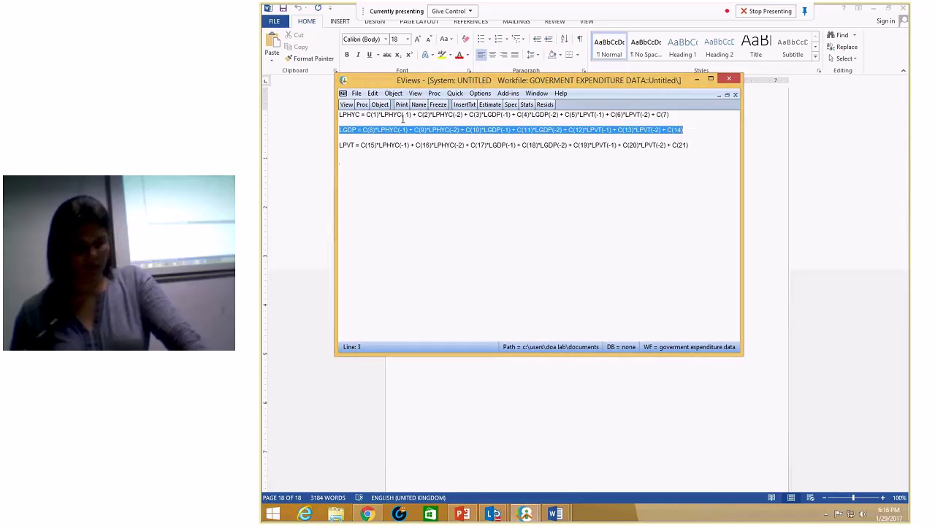
pyautogui.rightClick(446, 131)
# Step: Estimate the copied LGDP equation by least squares (NLS and ARMA) with sample 1985 2015
pyautogui.click(454, 93)
pyautogui.click(499, 192)
pyautogui.rightClick(497, 191)
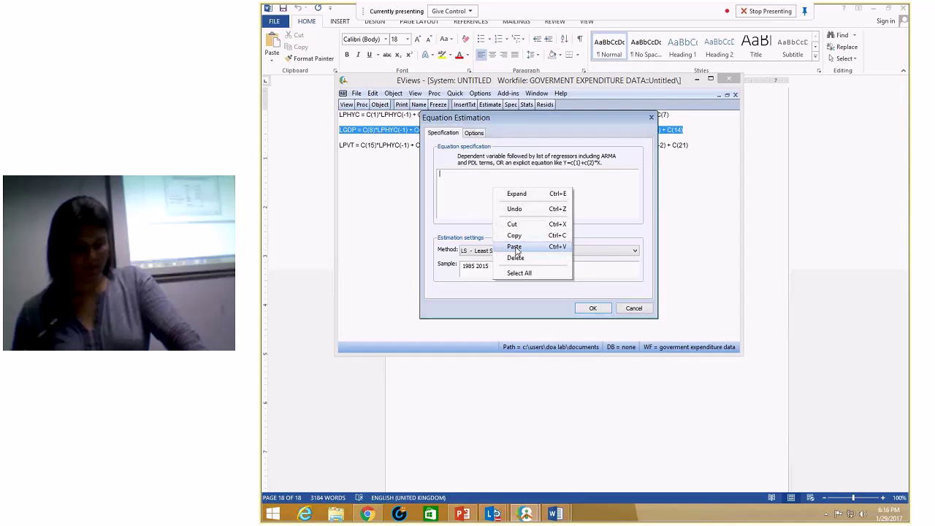
pyautogui.click(515, 248)
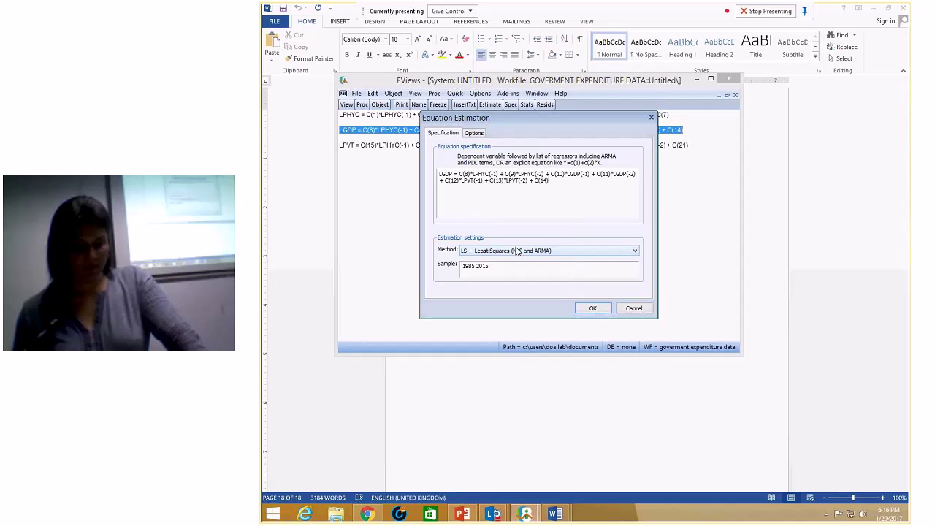
pyautogui.click(594, 313)
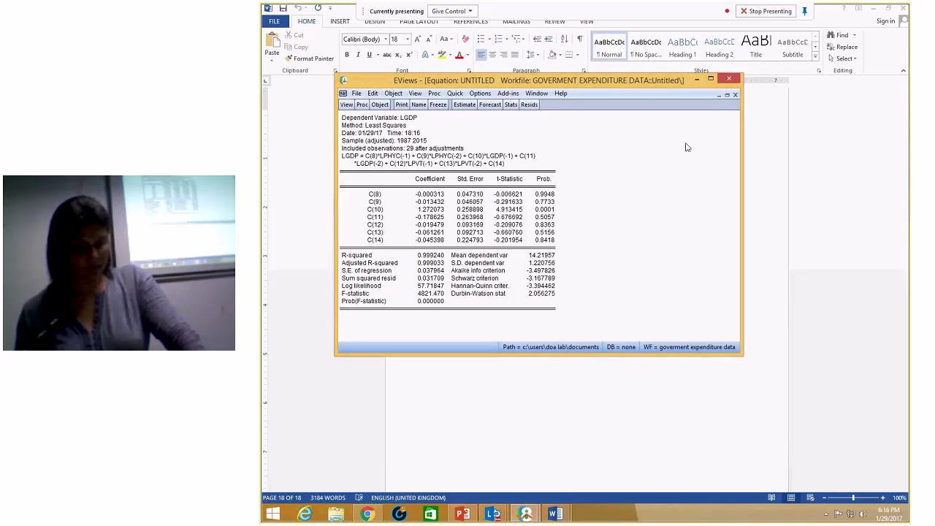
# Step: Delete the untitled LGDP equation and copy the complete LPVT equation, through C(21), from the system specification
pyautogui.click(736, 96)
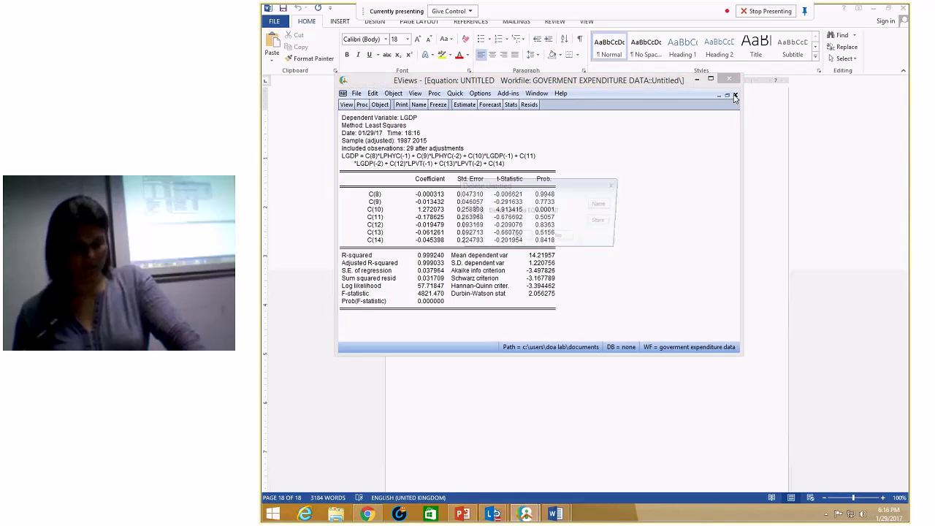
pyautogui.press('Return')
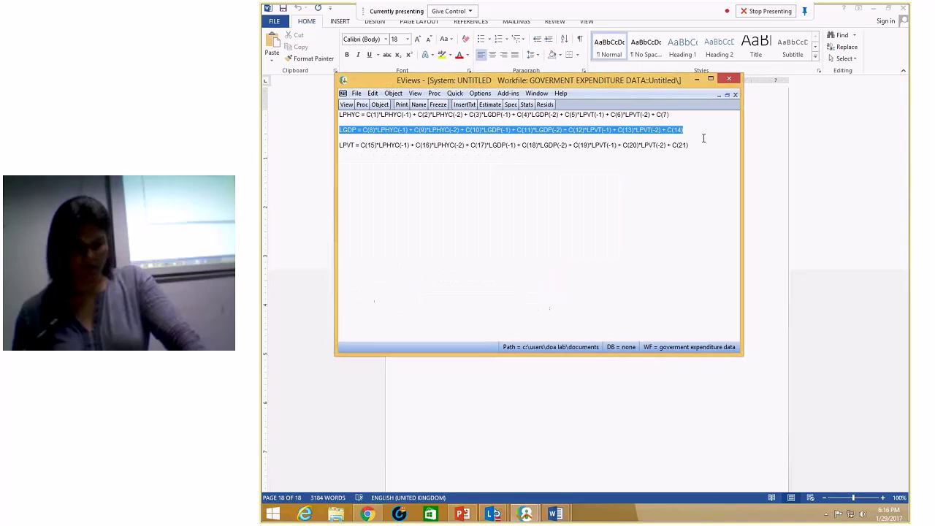
pyautogui.tripleClick(687, 145)
pyautogui.rightClick(501, 147)
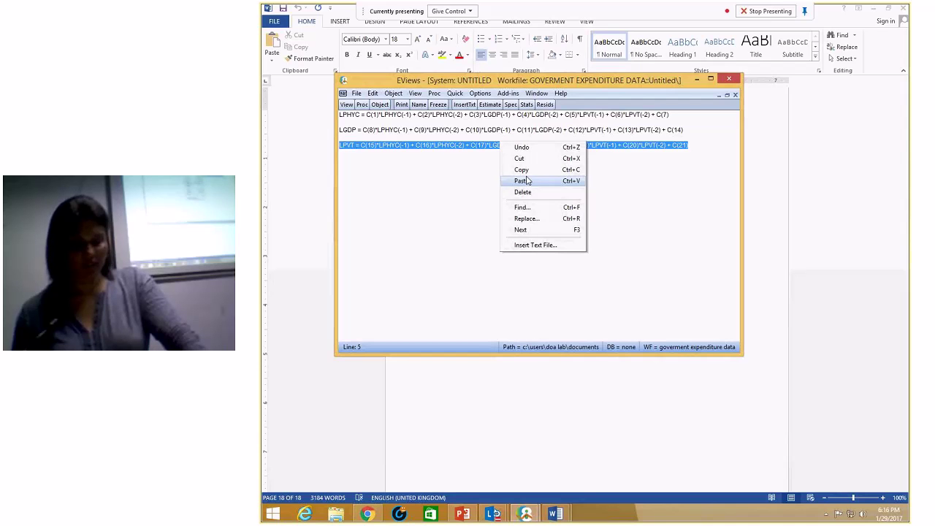
pyautogui.click(524, 170)
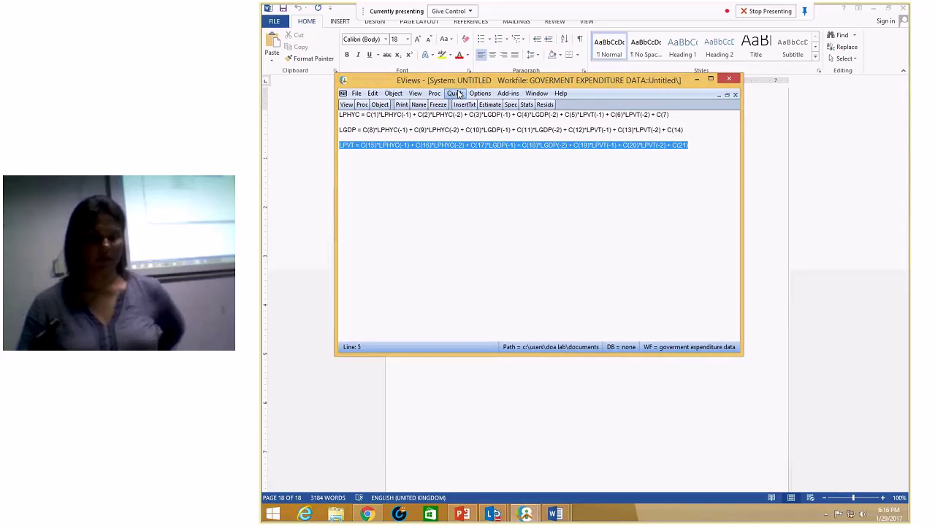
# Step: Estimate the copied LPVT equation by least squares (NLS and ARMA) with sample 1985 2015
pyautogui.click(456, 93)
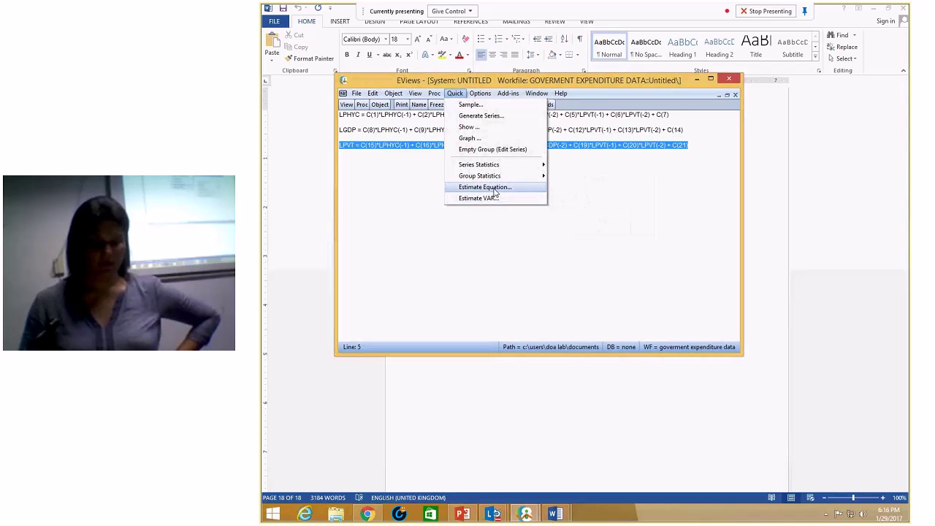
pyautogui.click(485, 187)
pyautogui.rightClick(496, 188)
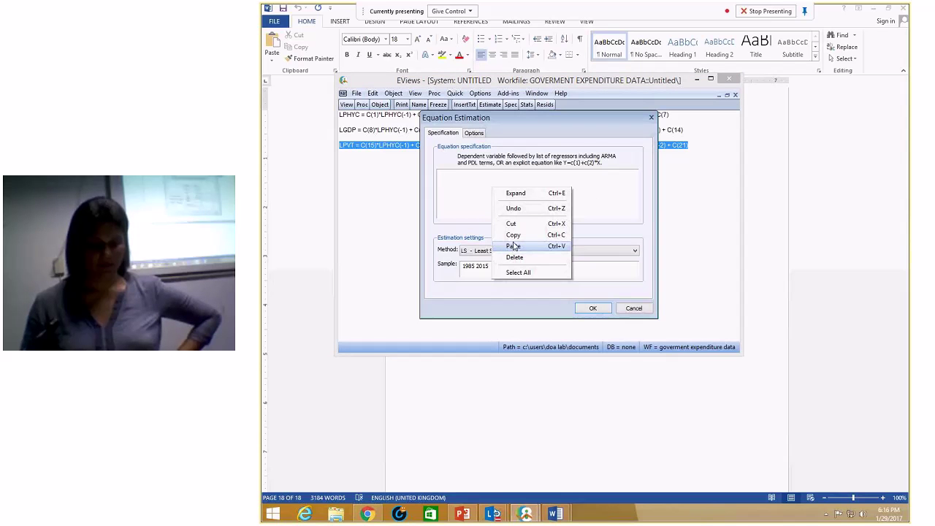
pyautogui.click(514, 246)
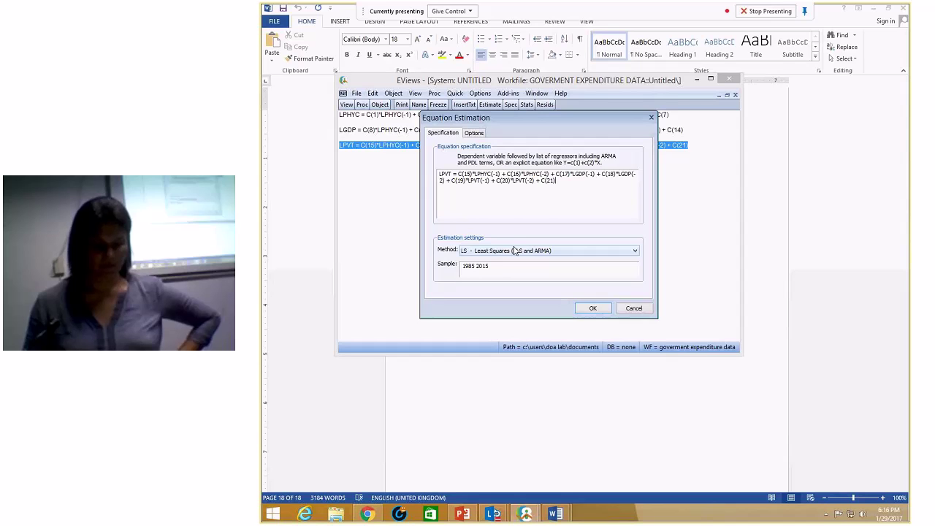
pyautogui.click(593, 307)
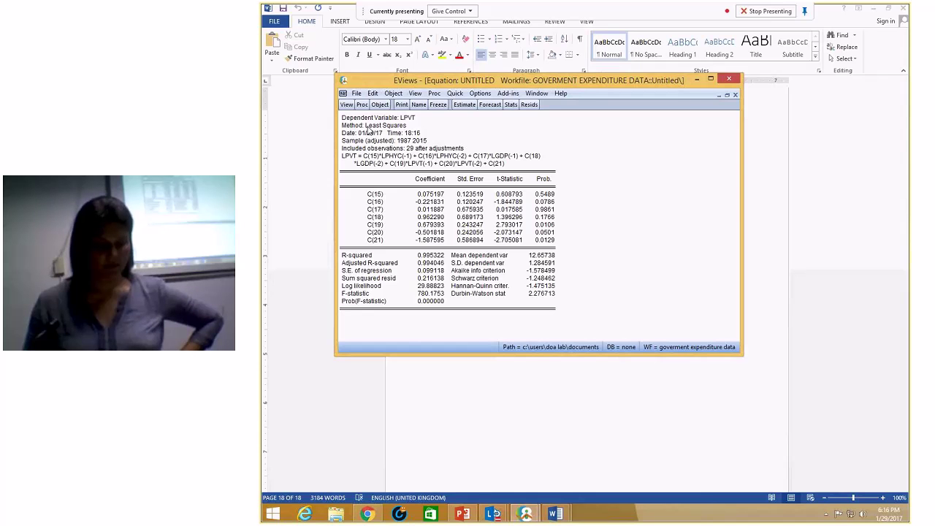
# Step: Copy the entire least squares output table for dependent variable LPVT
pyautogui.moveTo(342, 118); pyautogui.dragTo(553, 317)
pyautogui.rightClick(514, 195)
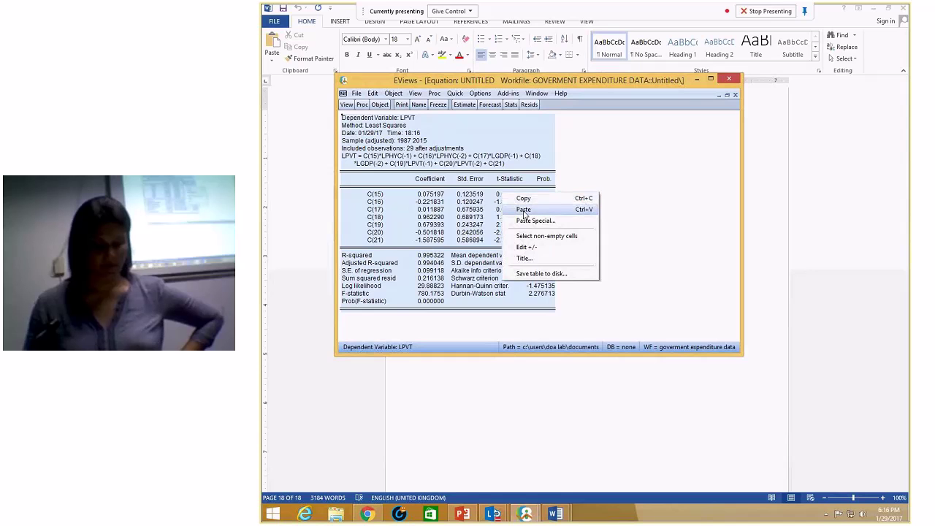
pyautogui.click(523, 198)
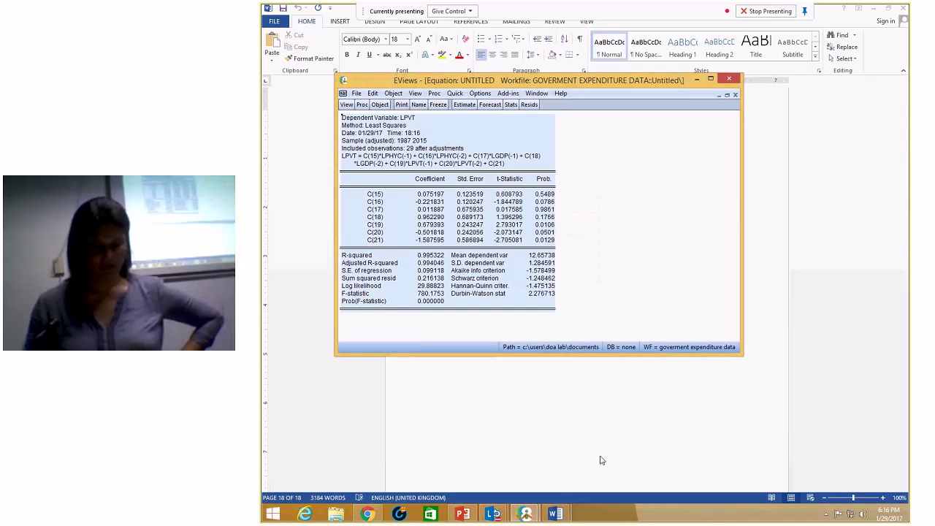
# Step: Switch to the Word document Document1 and paste the LPVT regression output below the LPHYC output
pyautogui.click(555, 514)
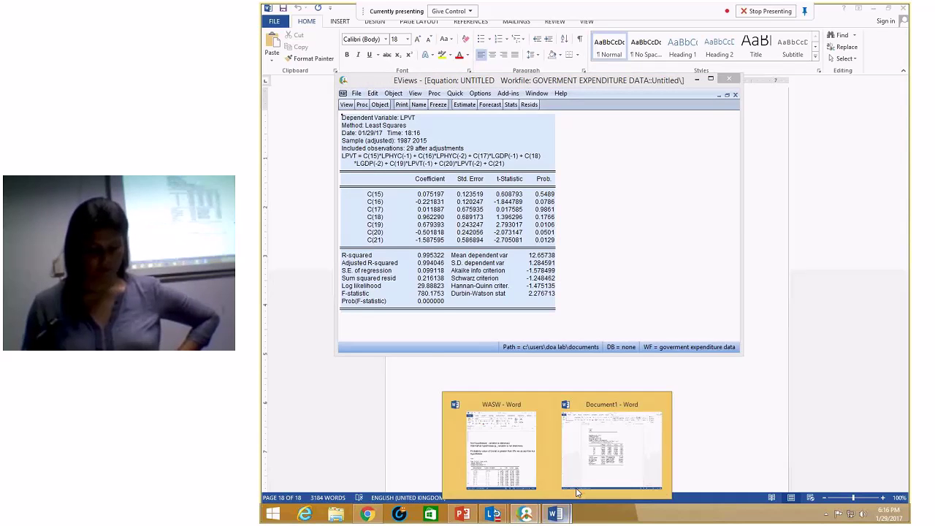
pyautogui.click(577, 491)
pyautogui.rightClick(530, 235)
pyautogui.press('Escape')
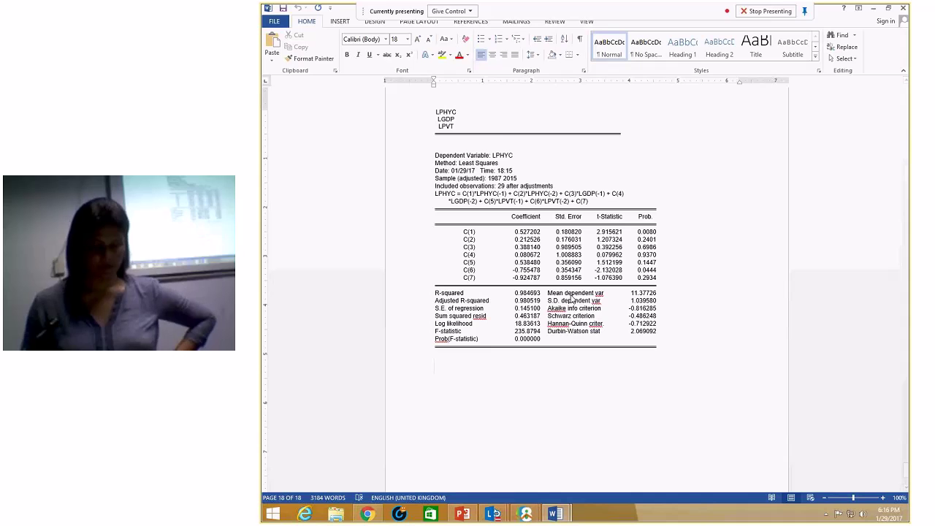
pyautogui.hotkey('ctrl', 'v')
pyautogui.scroll(-2, 591, 372)
pyautogui.scroll(1, 590, 376)
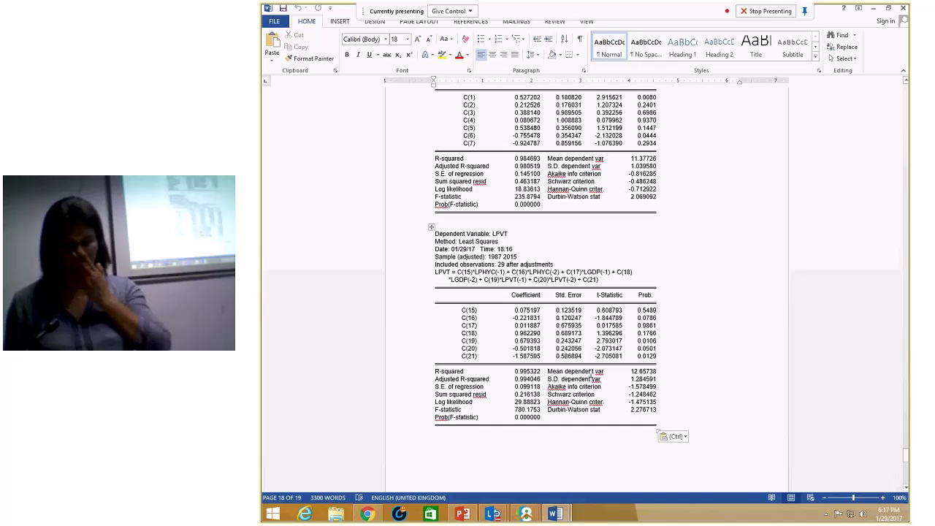
# Step: Compare the LPHYC and LPVT regression outputs, examining the probabilities of C(20) and C(21)
pyautogui.scroll(3, 591, 374)
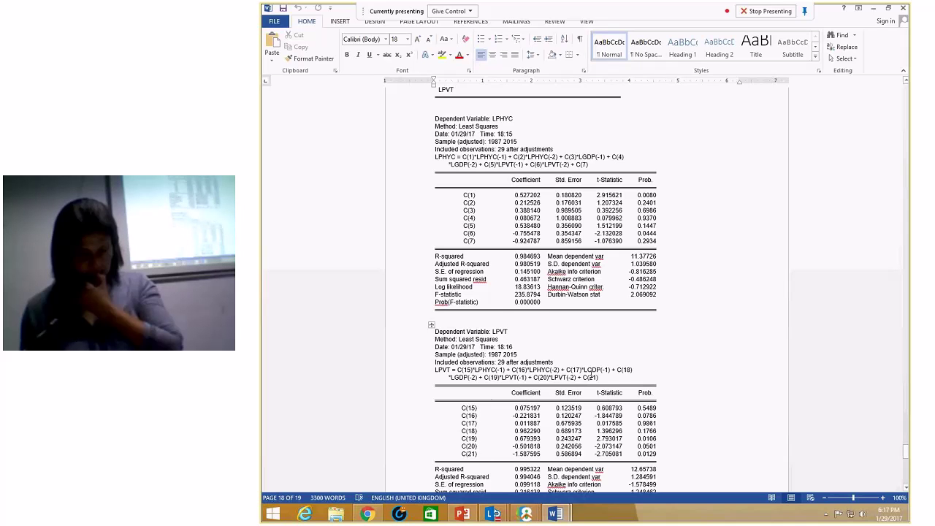
pyautogui.scroll(-1, 590, 374)
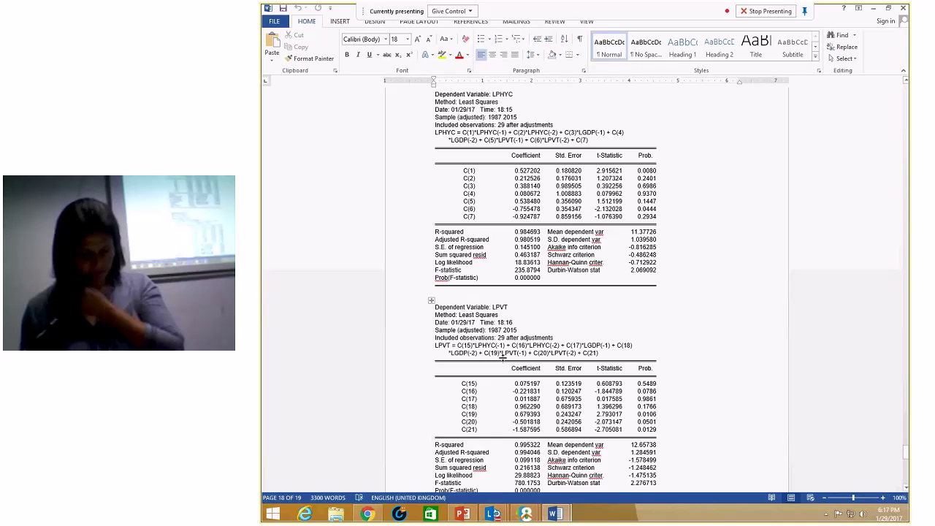
pyautogui.scroll(-1, 503, 358)
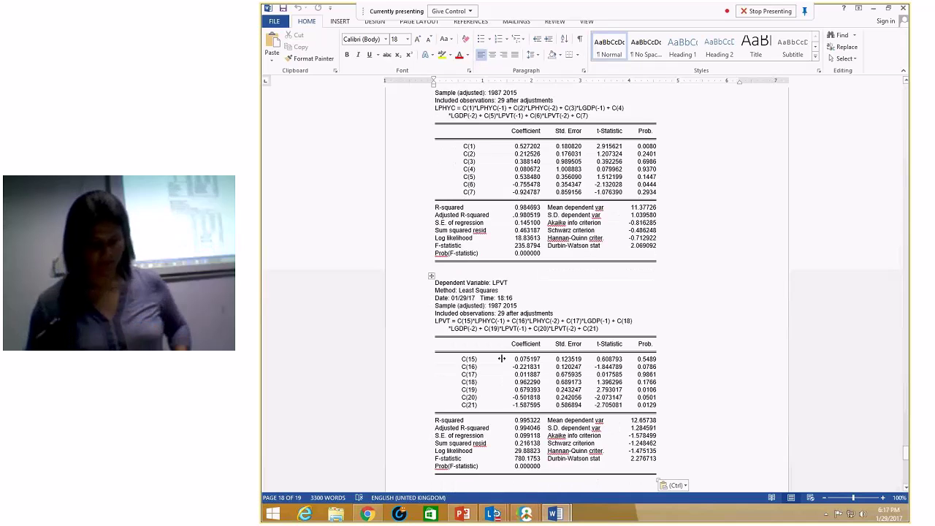
pyautogui.scroll(-1, 503, 357)
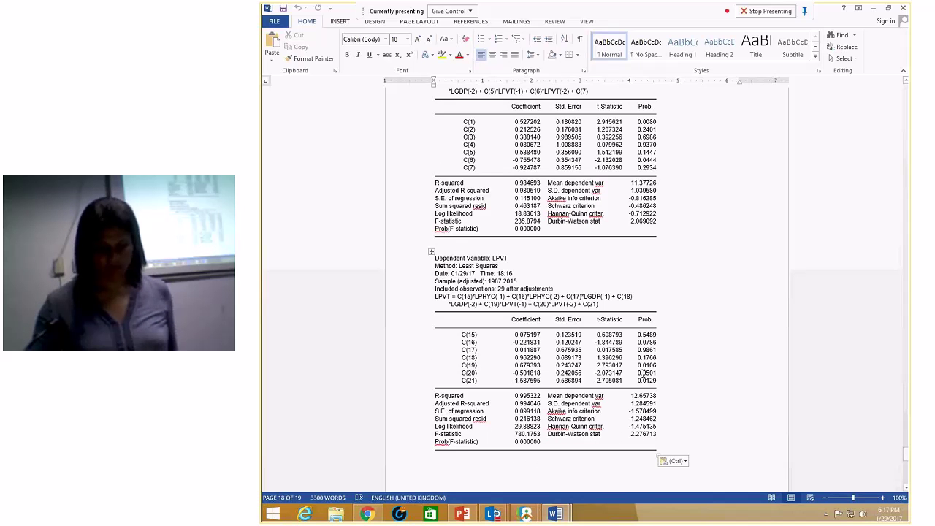
pyautogui.moveTo(643, 373); pyautogui.dragTo(659, 385)
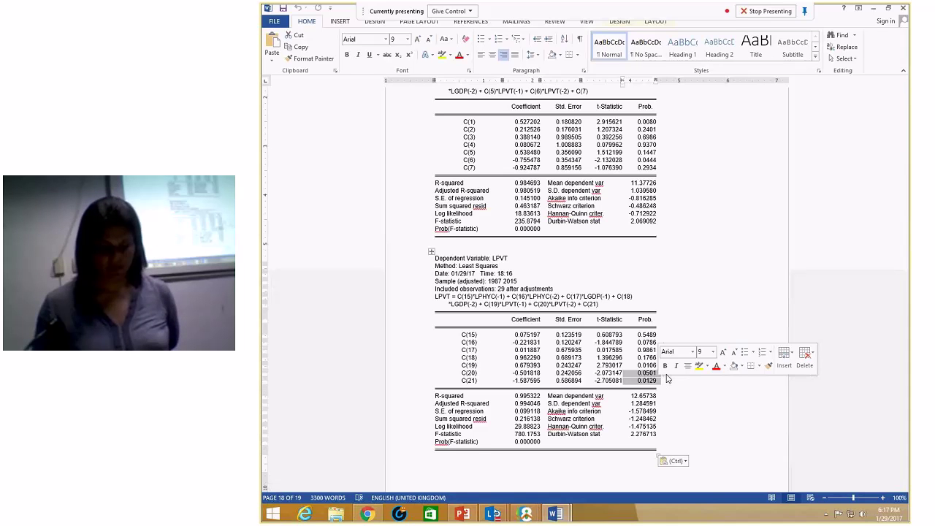
pyautogui.click(703, 269)
pyautogui.scroll(-1, 709, 274)
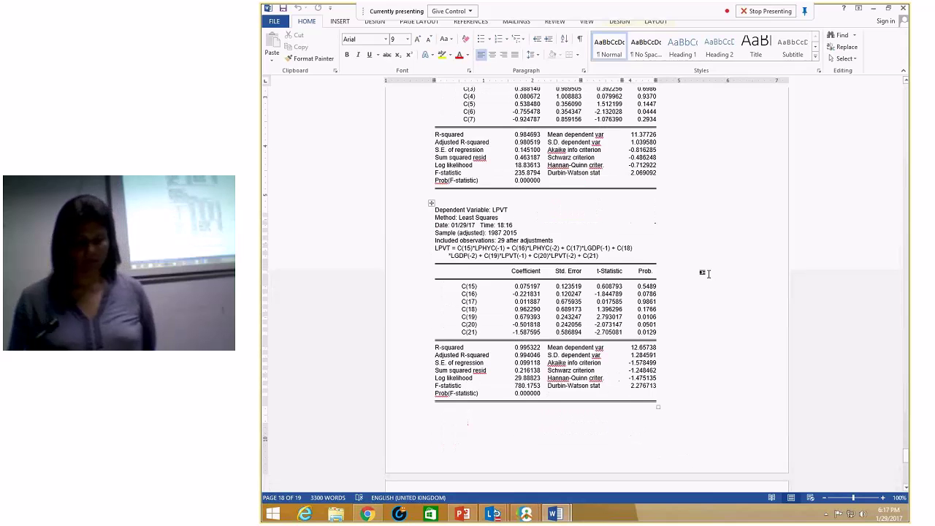
pyautogui.hotkey('ctrl', 'v')
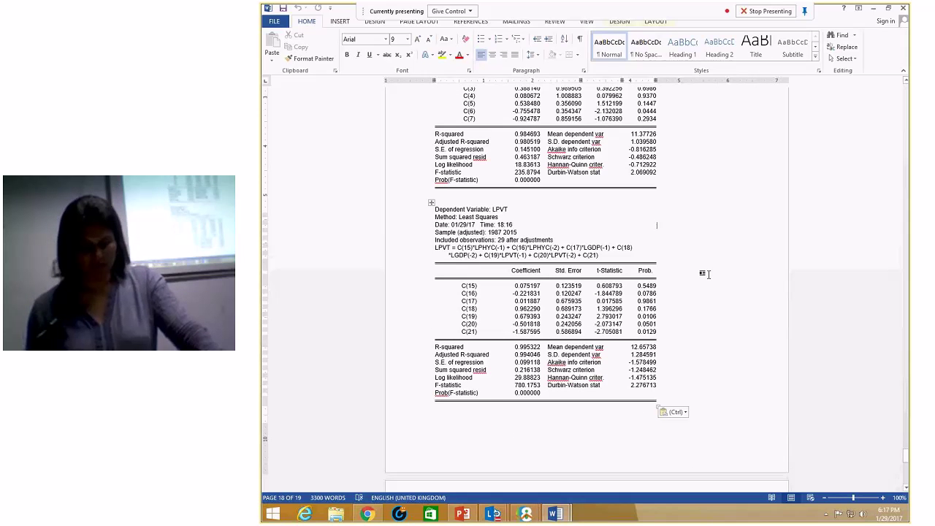
# Step: Review the variance decomposition tables and the VAR residual test results earlier in the document
pyautogui.scroll(2, 709, 274)
pyautogui.scroll(1, 708, 274)
pyautogui.scroll(-10, 708, 274)
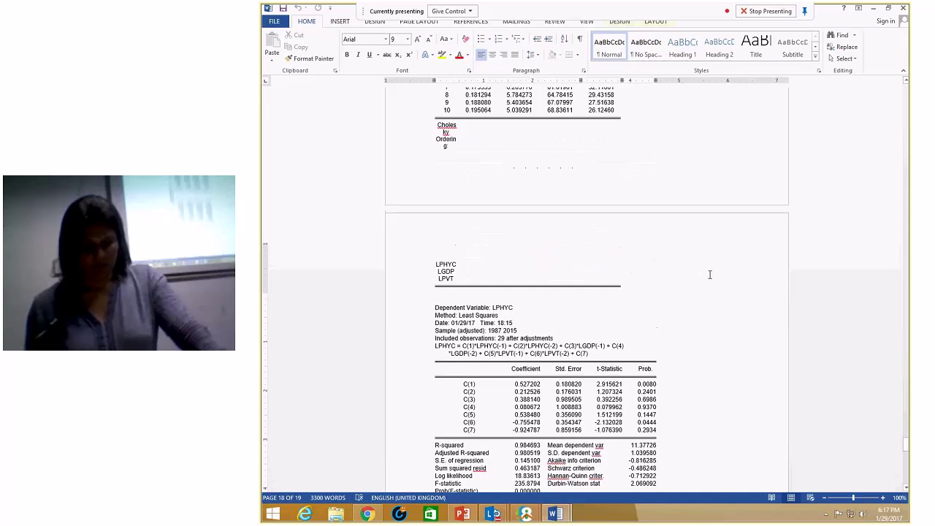
pyautogui.scroll(-2, 708, 274)
pyautogui.scroll(-4, 708, 274)
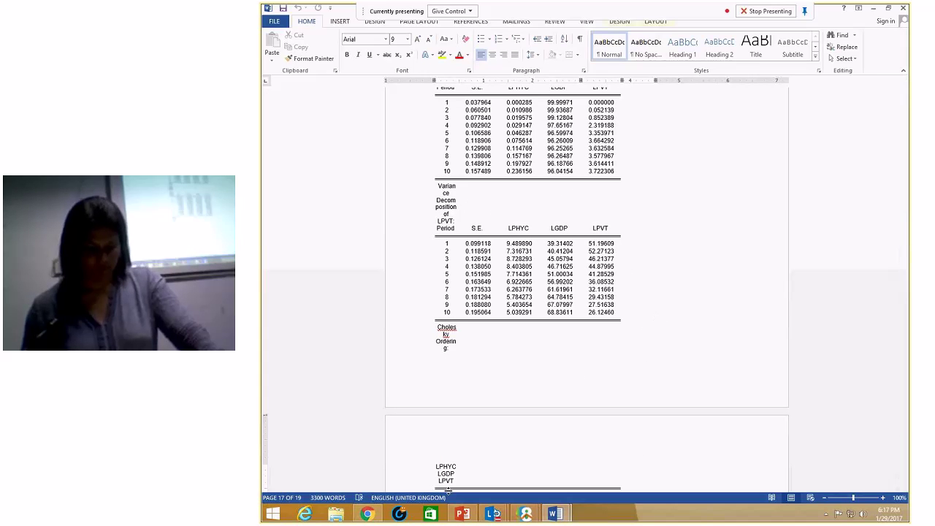
pyautogui.scroll(15, 537, 361)
pyautogui.scroll(10, 705, 295)
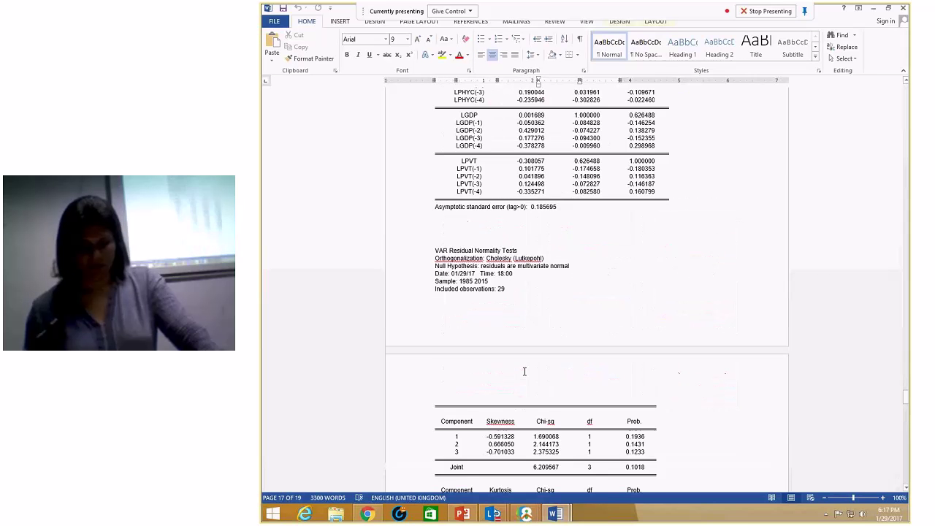
# Step: Start saving the Word document under a new name and choose the Desktop as its location
pyautogui.scroll(10, 705, 295)
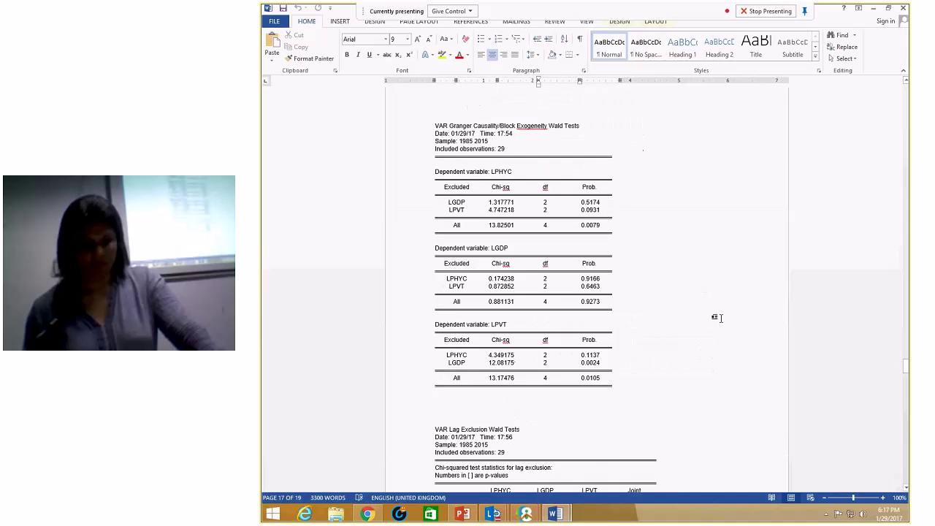
pyautogui.click(275, 21)
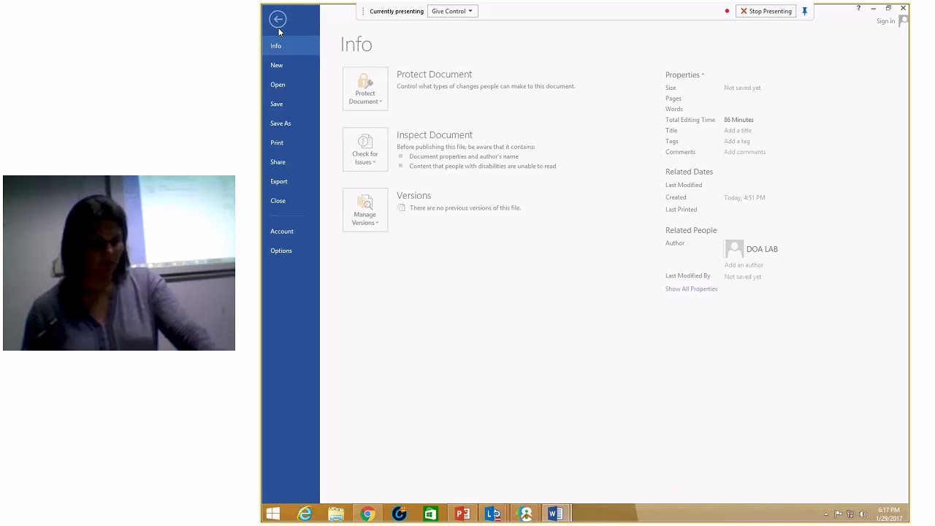
pyautogui.click(286, 124)
pyautogui.click(540, 121)
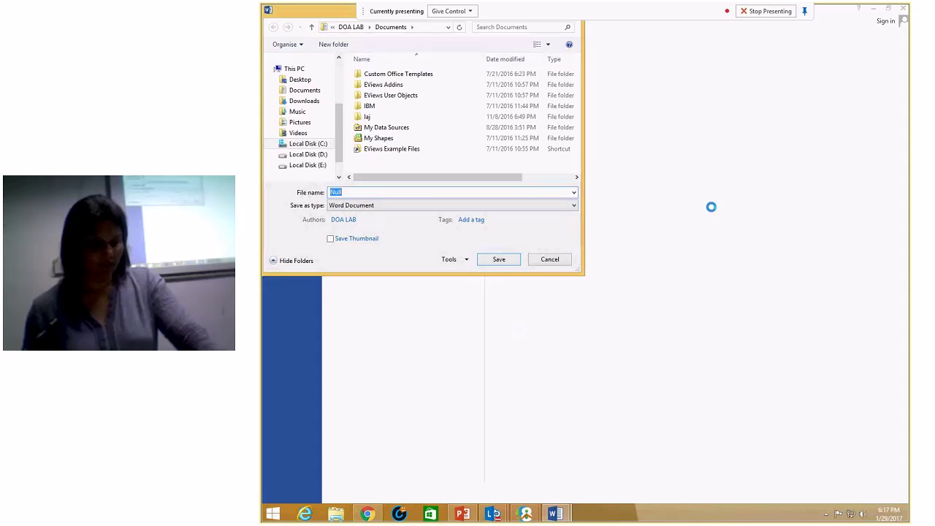
pyautogui.click(299, 79)
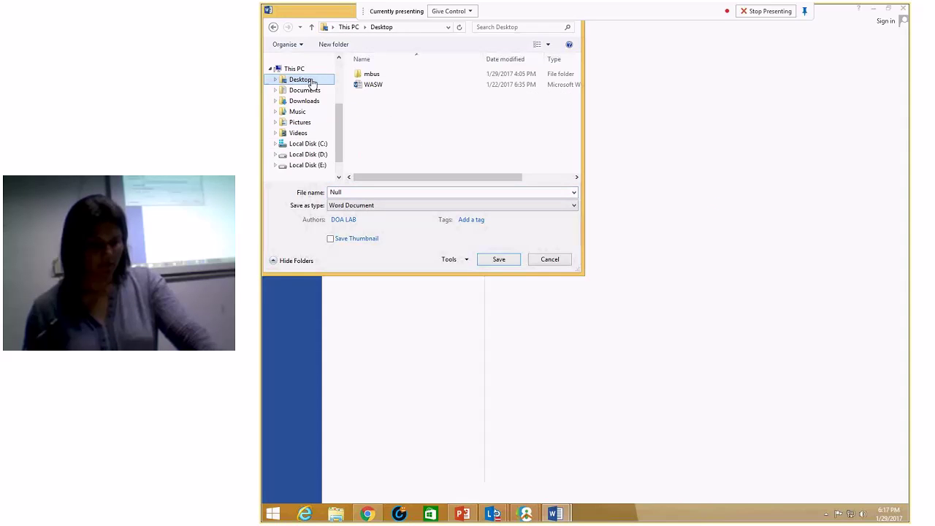
# Step: Try to save the document on the Desktop over the existing WASW file
pyautogui.doubleClick(400, 86)
pyautogui.click(591, 296)
pyautogui.click(438, 148)
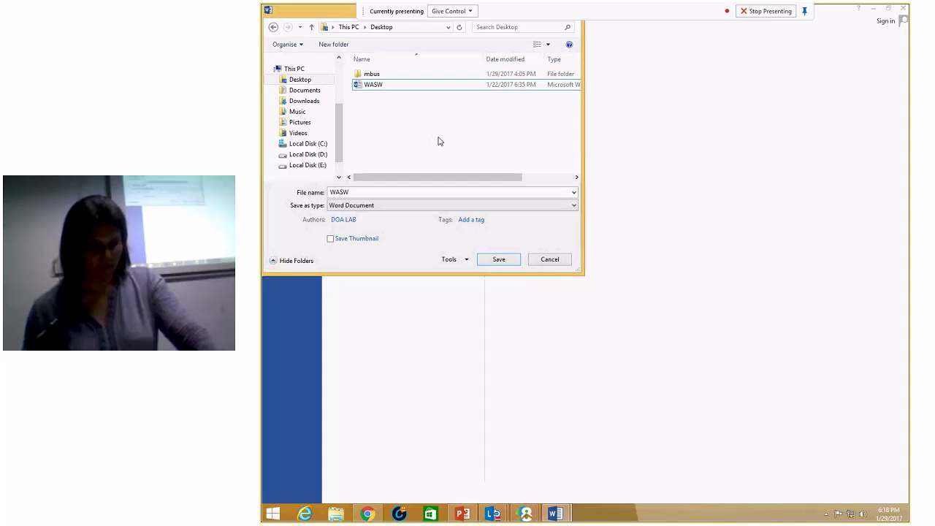
pyautogui.click(358, 84)
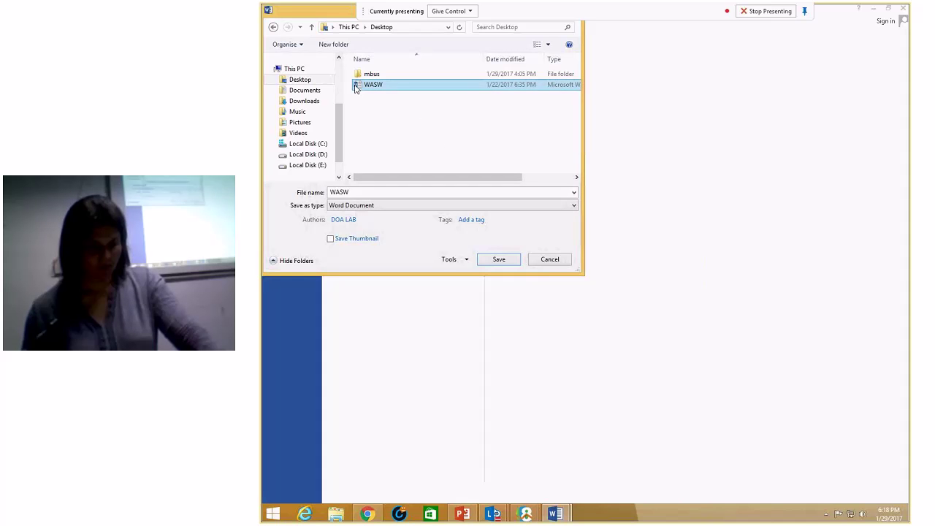
pyautogui.click(499, 259)
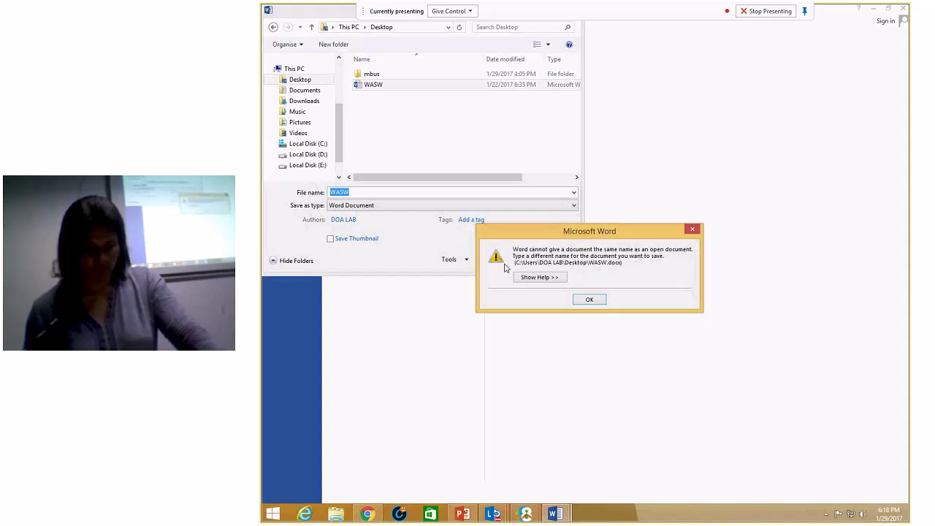
pyautogui.click(590, 299)
# Step: Save the document on the Desktop under the name WASW with 1 appended
pyautogui.click(389, 86)
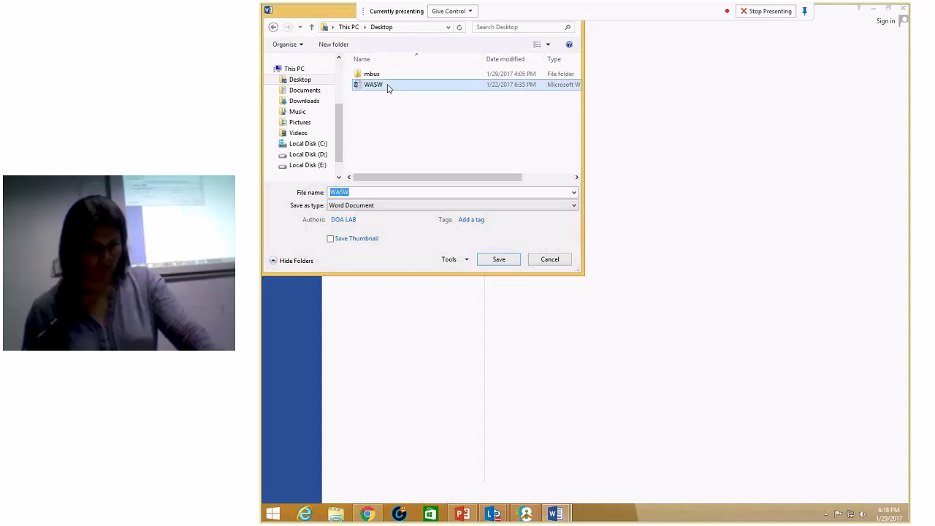
pyautogui.doubleClick(355, 192)
pyautogui.click(356, 191)
pyautogui.write('1')
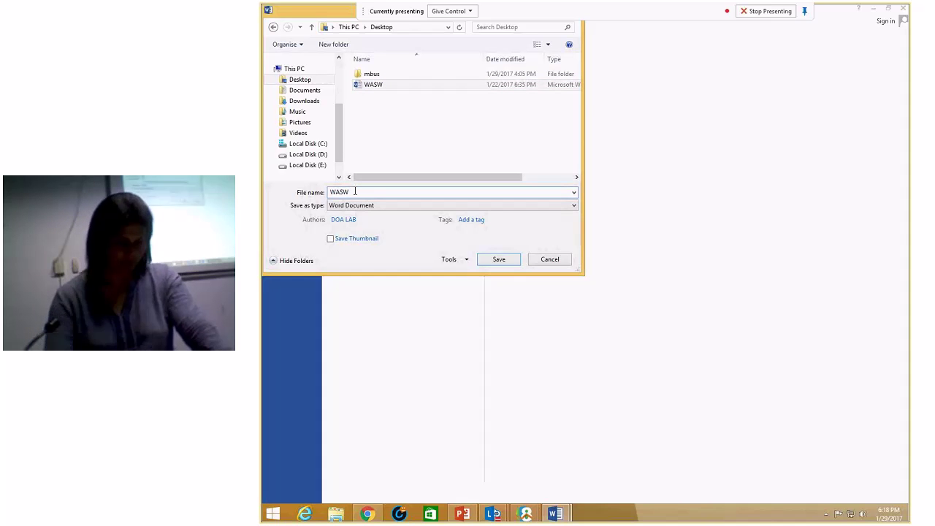
pyautogui.click(497, 260)
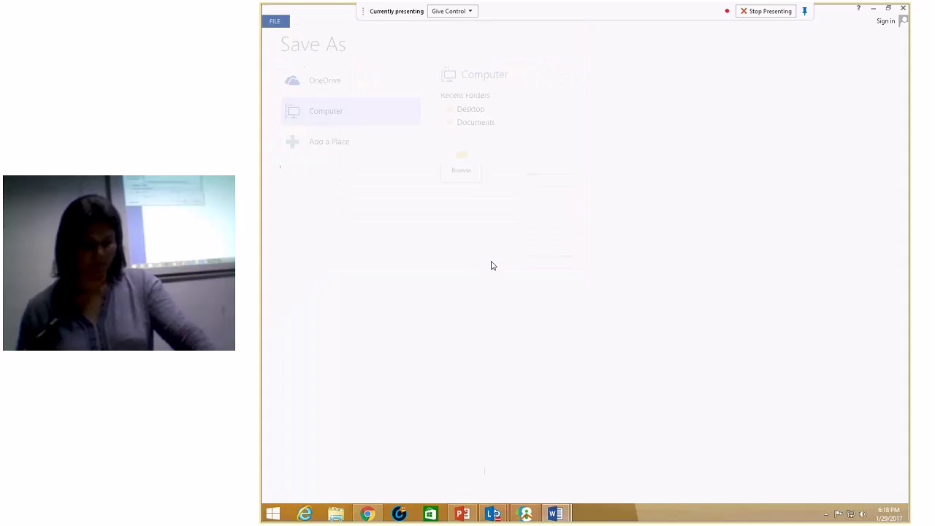
# Step: Switch to EViews and delete the untitled least squares equations for dependent variable LPVT
pyautogui.scroll(10, 681, 284)
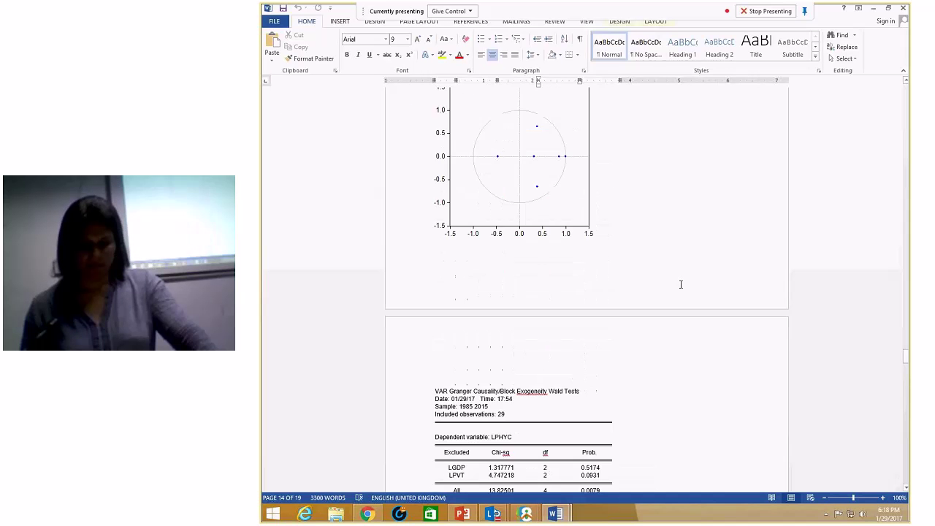
pyautogui.scroll(15, 681, 284)
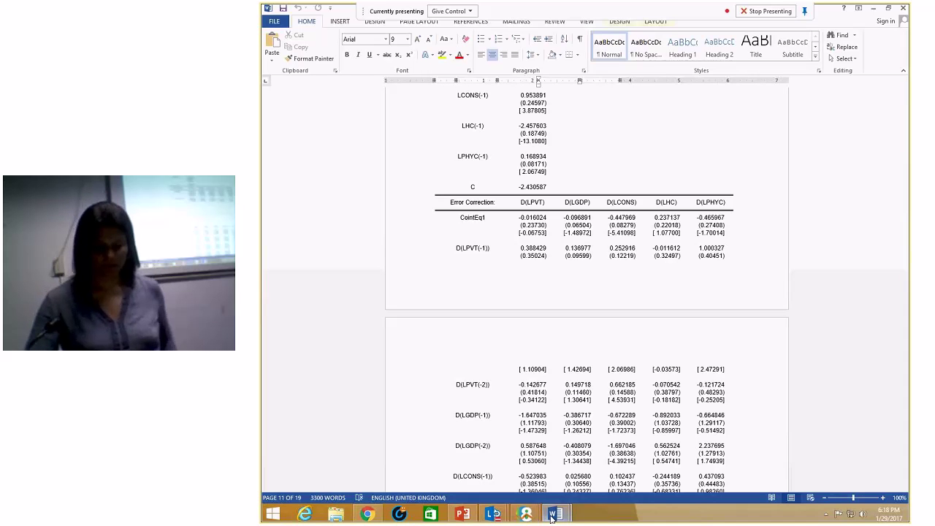
pyautogui.scroll(7, 651, 334)
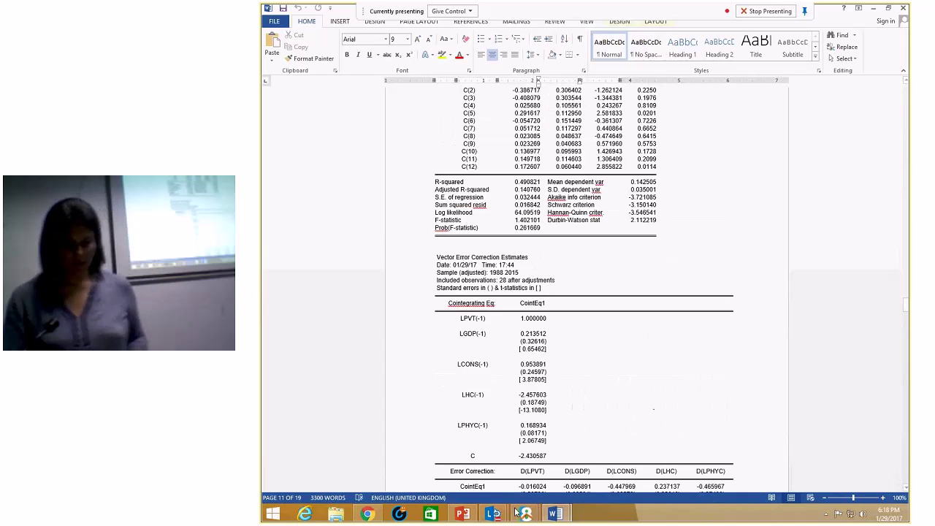
pyautogui.moveTo(520, 514)
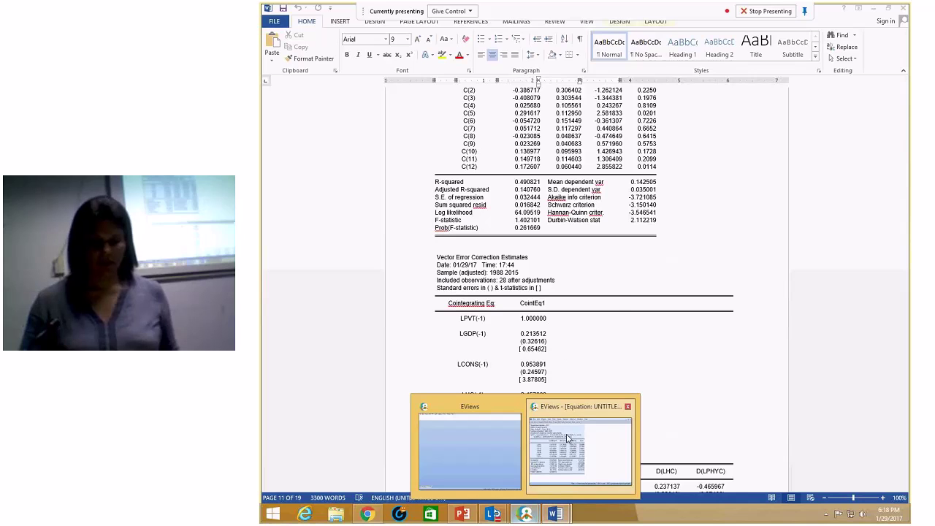
pyautogui.click(576, 456)
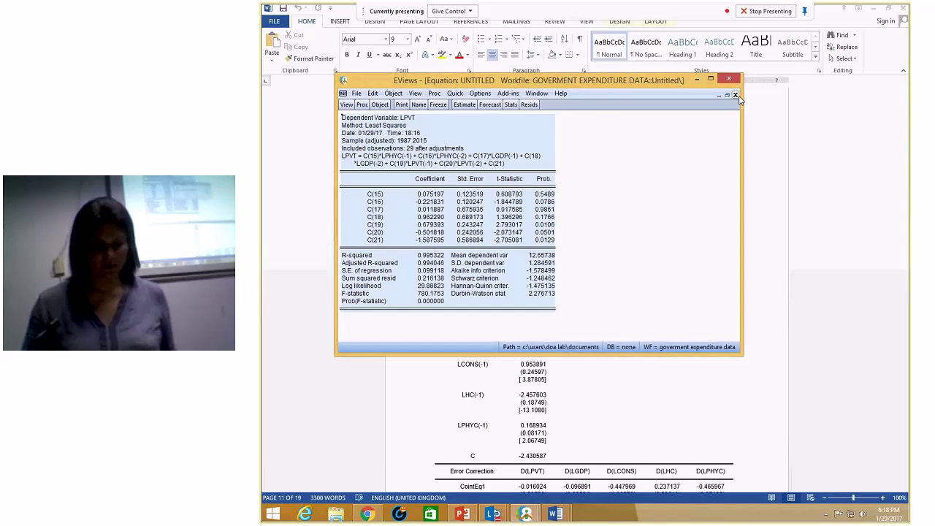
pyautogui.click(736, 95)
pyautogui.click(650, 238)
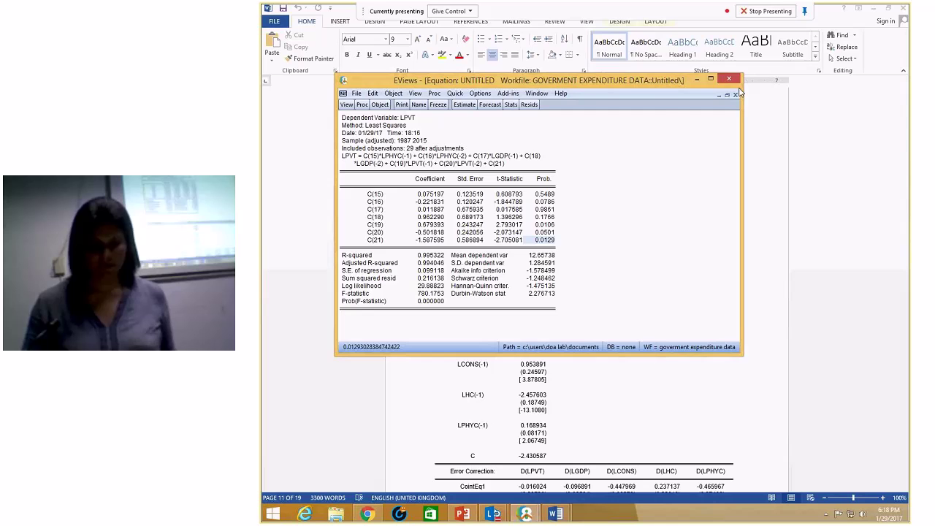
pyautogui.click(736, 95)
pyautogui.click(571, 240)
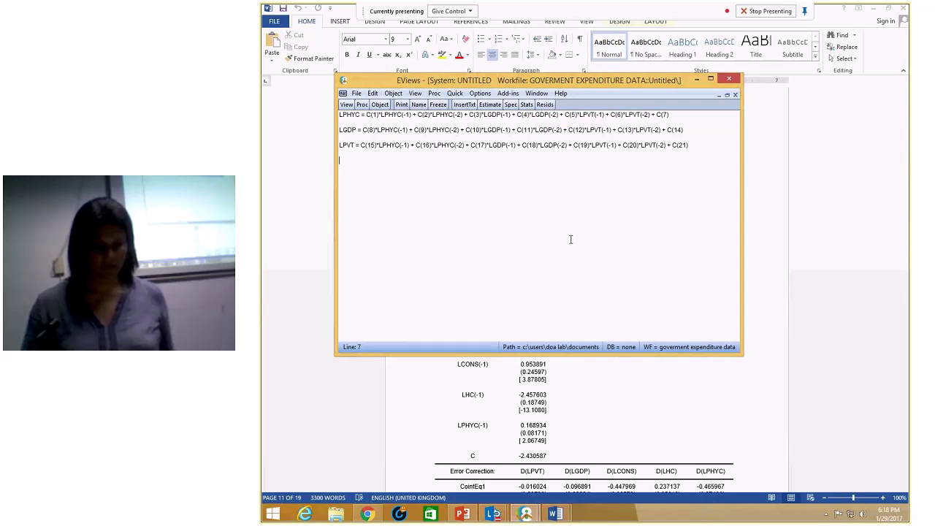
# Step: Delete the untitled equation system and the untitled VAR, returning to the GOVERMENT EXPENDITURE DATA workfile
pyautogui.click(736, 95)
pyautogui.click(516, 240)
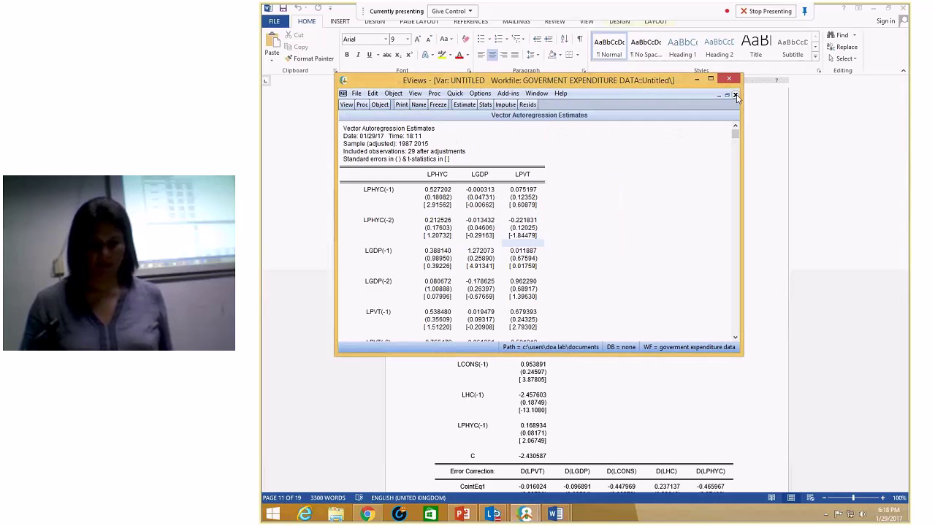
pyautogui.click(736, 95)
pyautogui.click(547, 240)
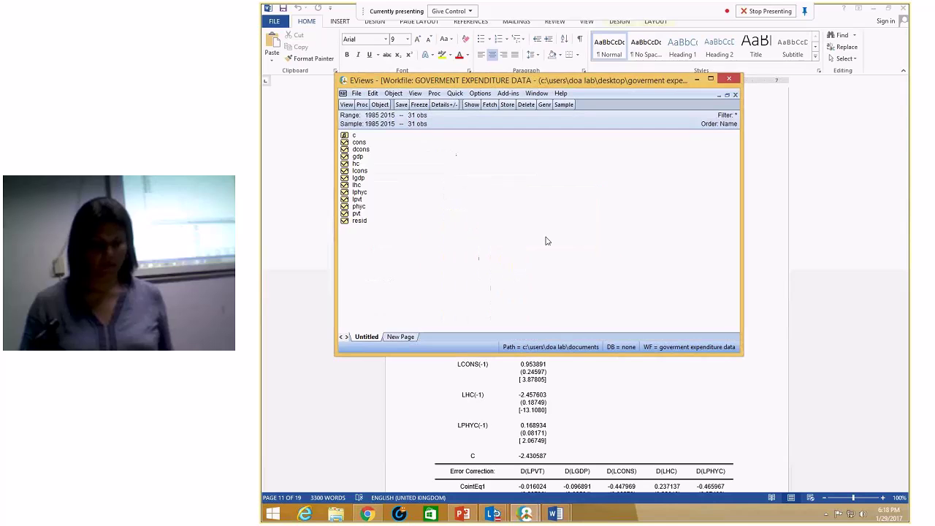
pyautogui.click(454, 93)
pyautogui.moveTo(482, 177)
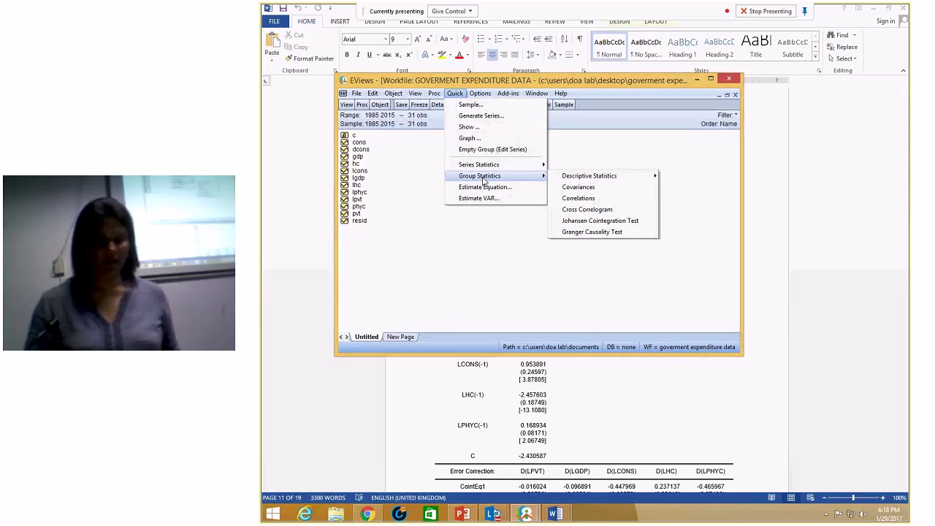
pyautogui.click(461, 227)
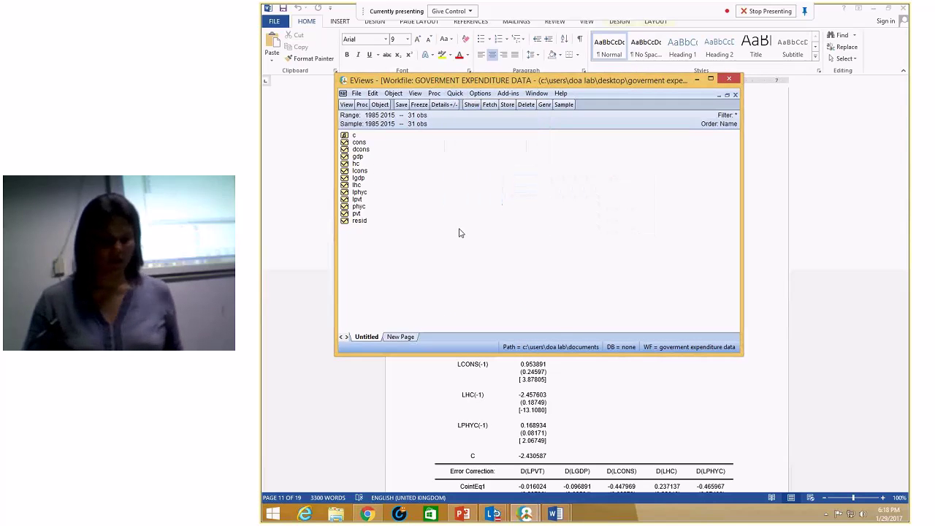
# Step: Estimate an unrestricted VAR with endogenous variables lphyc lgdp lpvt, lag intervals 1 2 and exogenous variable c
pyautogui.click(454, 93)
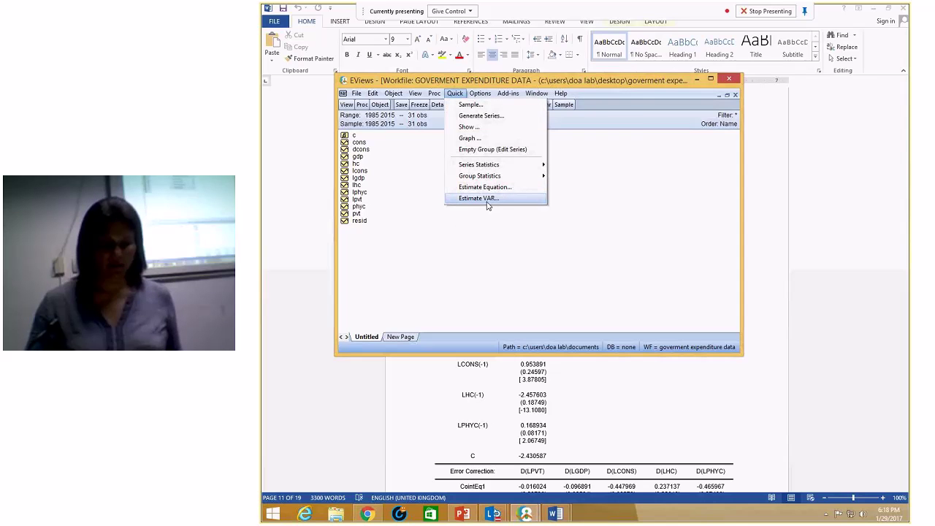
pyautogui.click(488, 199)
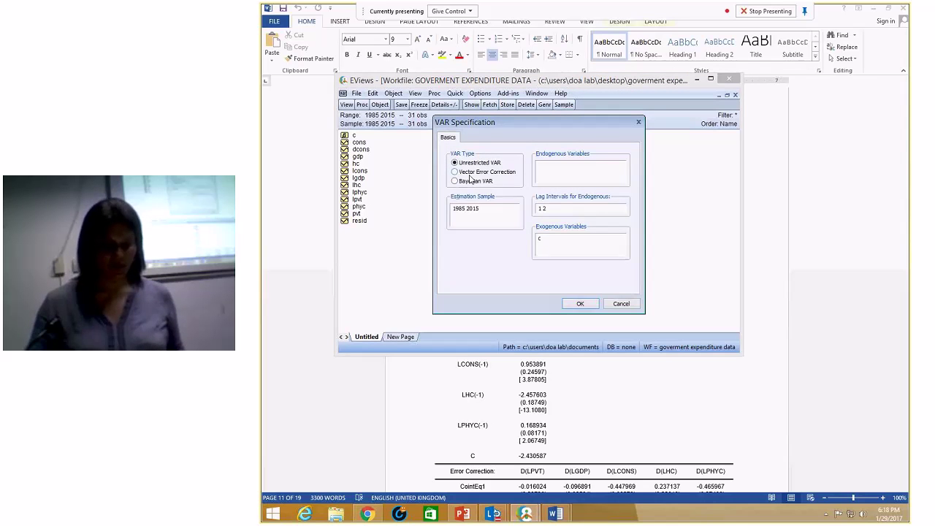
pyautogui.write('lphyc lgdp')
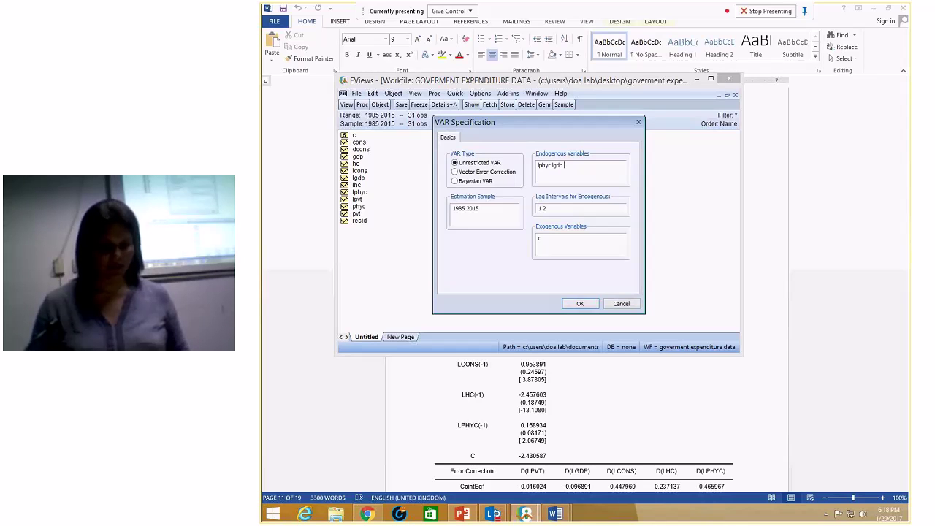
pyautogui.write('lpvt')
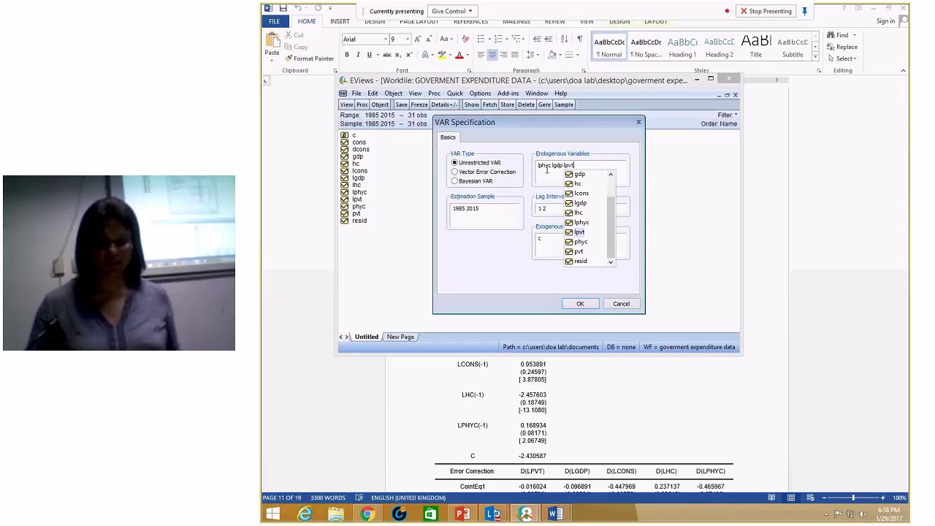
pyautogui.click(582, 303)
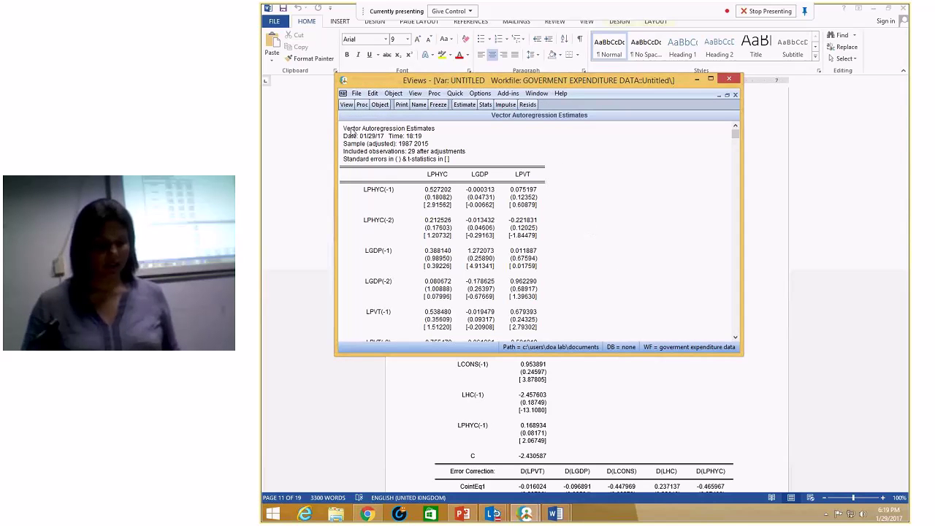
# Step: Copy the entire Vector Autoregression Estimates table with numbers formatted as they appear in the table
pyautogui.moveTo(491, 167); pyautogui.dragTo(578, 326)
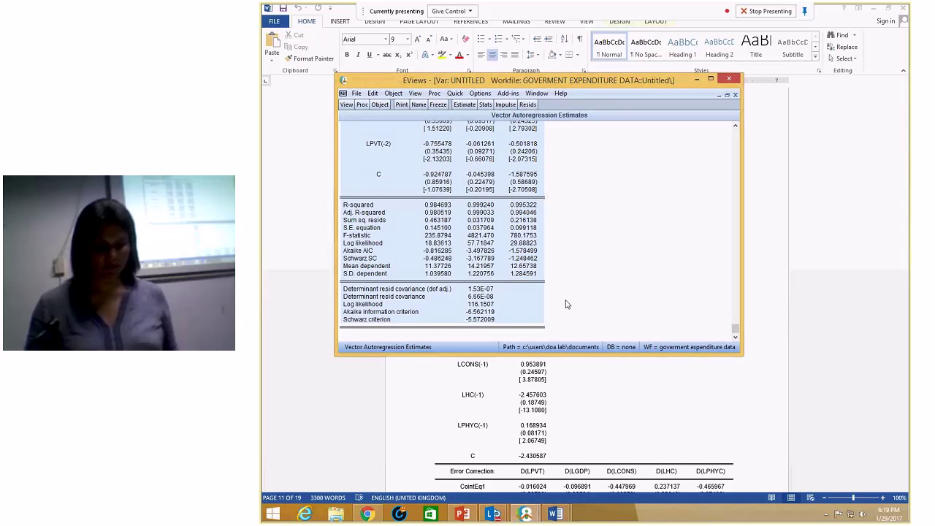
pyautogui.click(394, 162)
pyautogui.moveTo(393, 163); pyautogui.dragTo(577, 365)
pyautogui.rightClick(435, 206)
pyautogui.click(445, 210)
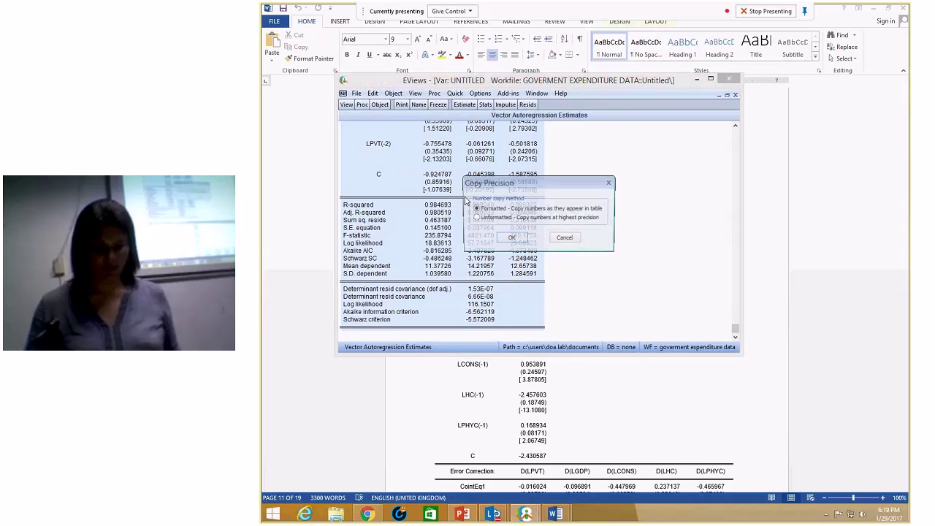
pyautogui.click(536, 241)
# Step: Switch to the Word document and look through the results from the error correction estimates down to the VAR lag order selection and residual cross-correlation tables
pyautogui.moveTo(556, 515)
pyautogui.click(577, 398)
pyautogui.scroll(-5, 578, 390)
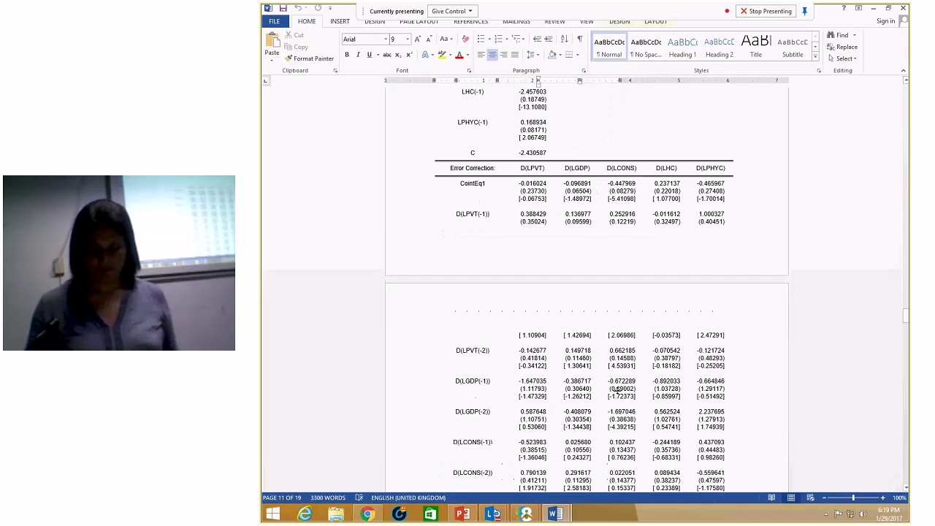
pyautogui.scroll(-4, 614, 392)
pyautogui.scroll(-10, 615, 392)
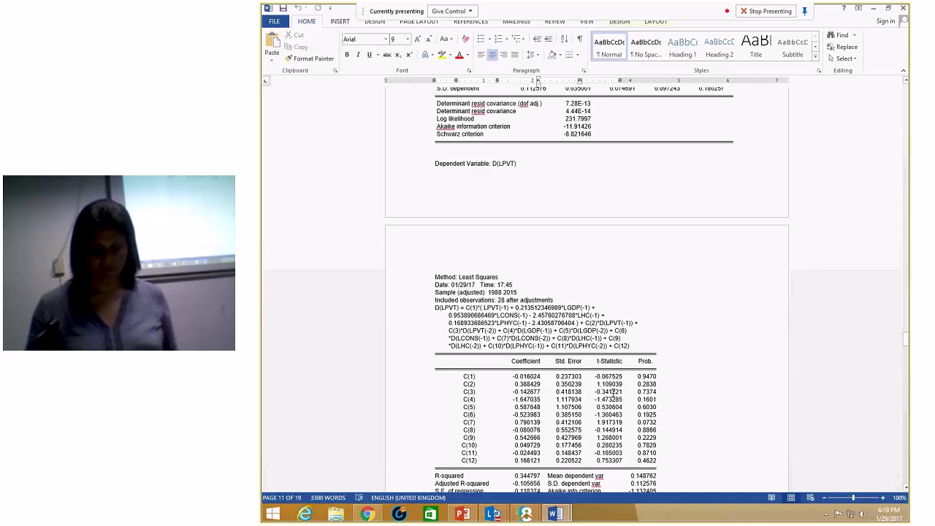
pyautogui.scroll(-15, 615, 392)
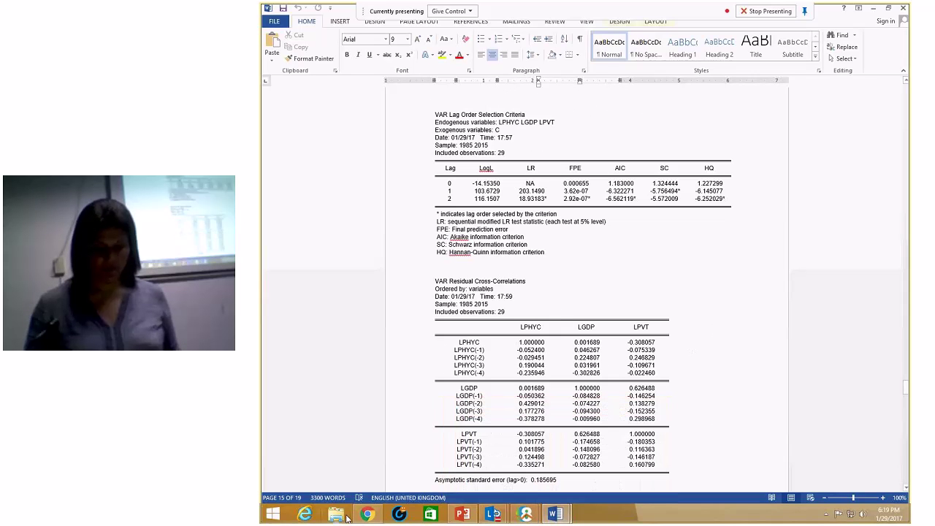
# Step: Switch back to EViews and delete the untitled VAR for LPHYC, LGDP and LPVT
pyautogui.moveTo(529, 515)
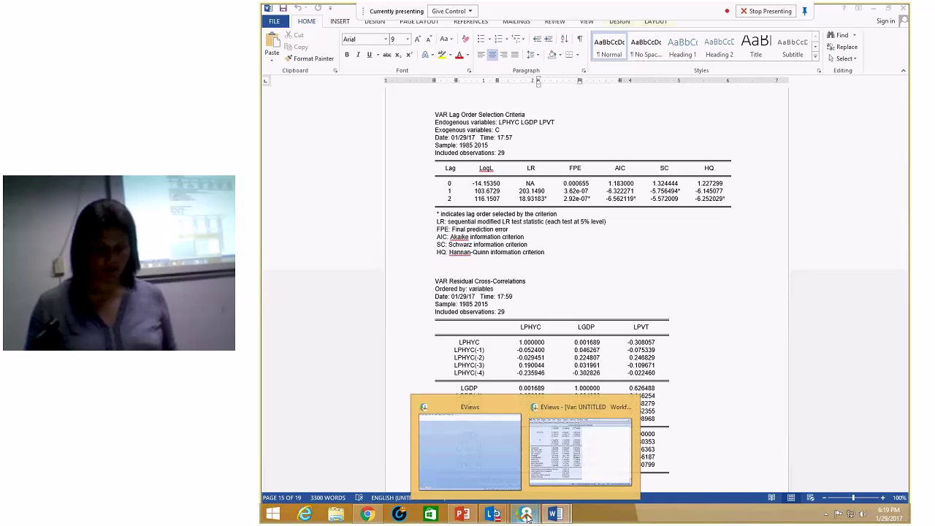
pyautogui.click(562, 438)
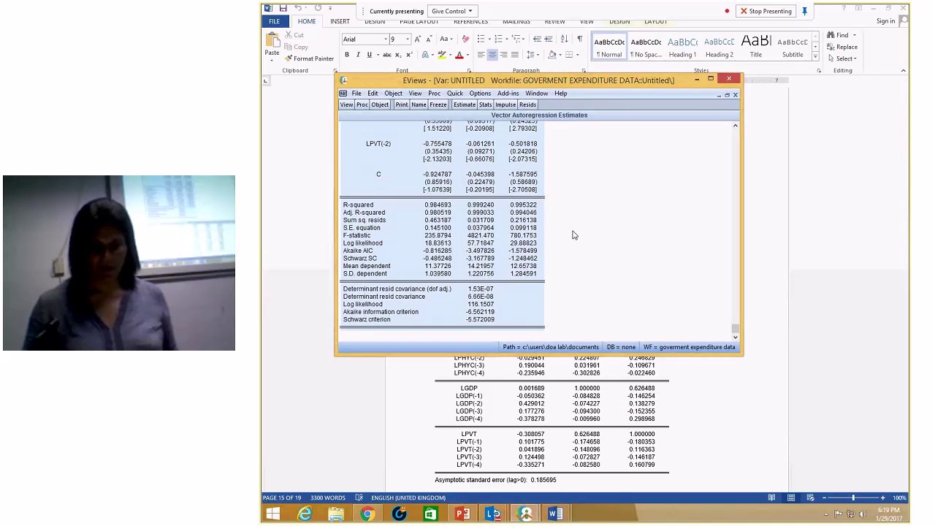
pyautogui.hotkey('ctrl', 'F4')
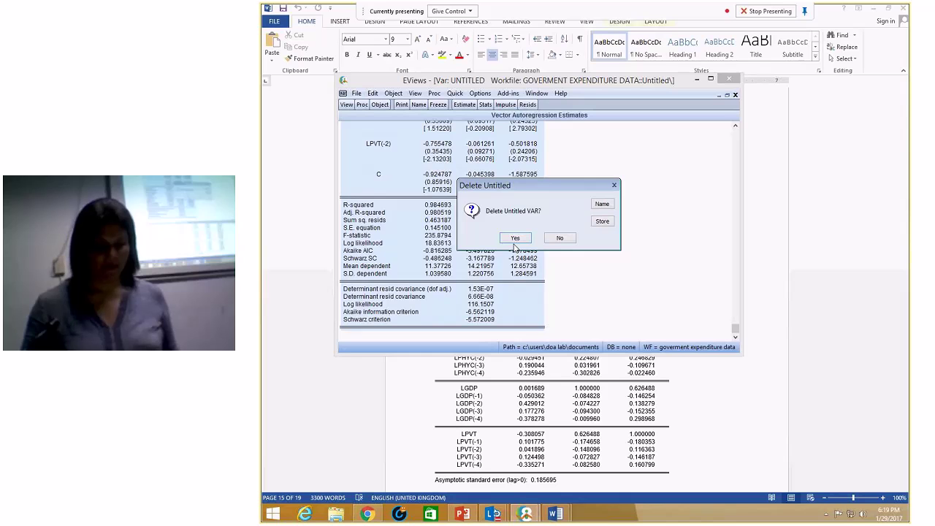
pyautogui.click(515, 240)
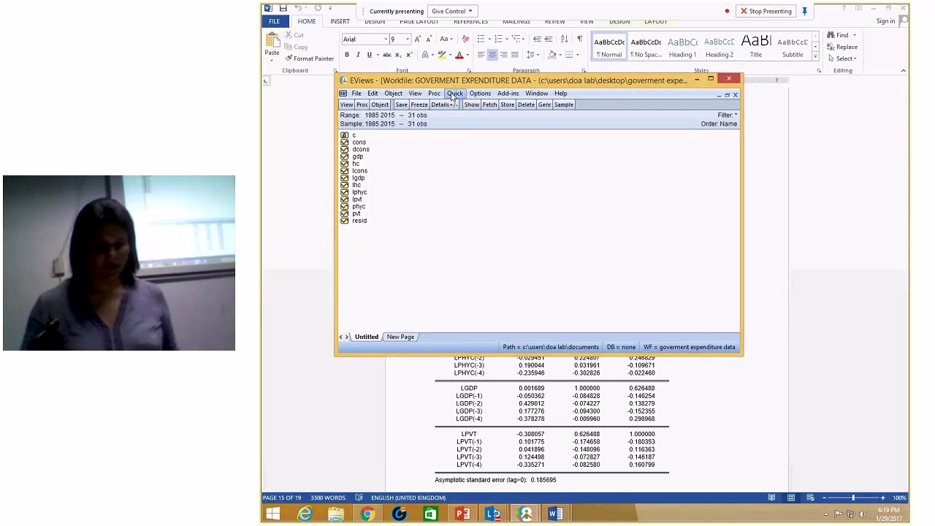
# Step: Estimate an unrestricted VAR with endogenous variables lcons lgdp lpvt, lag intervals 1 2 and exogenous variable c
pyautogui.click(454, 94)
pyautogui.click(478, 199)
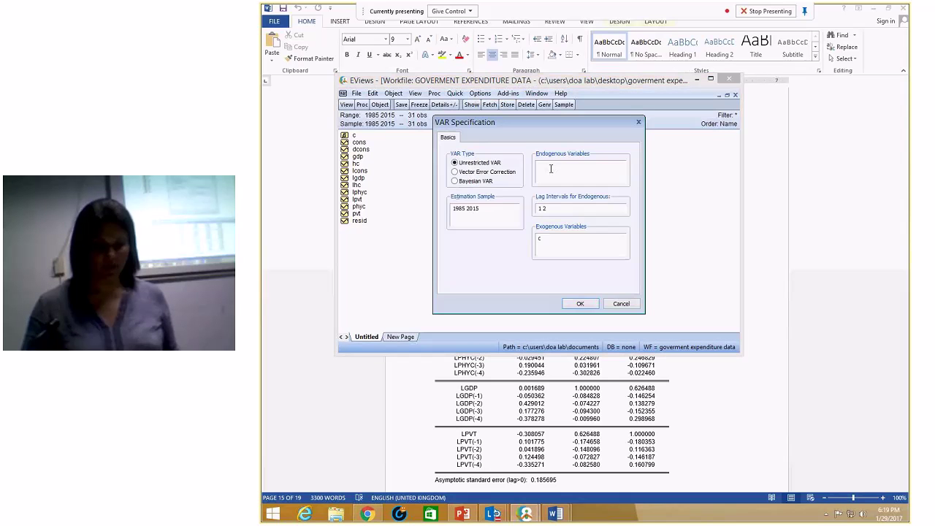
pyautogui.click(547, 174)
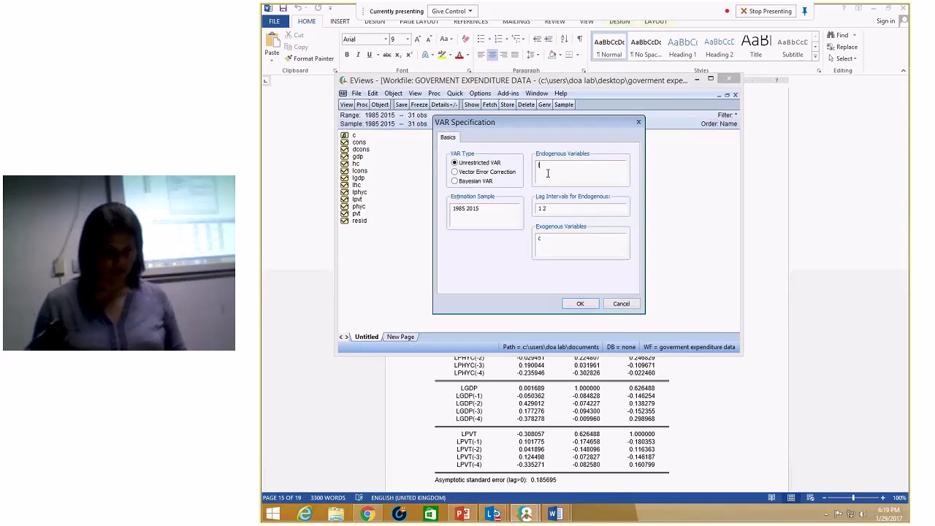
pyautogui.click(547, 176)
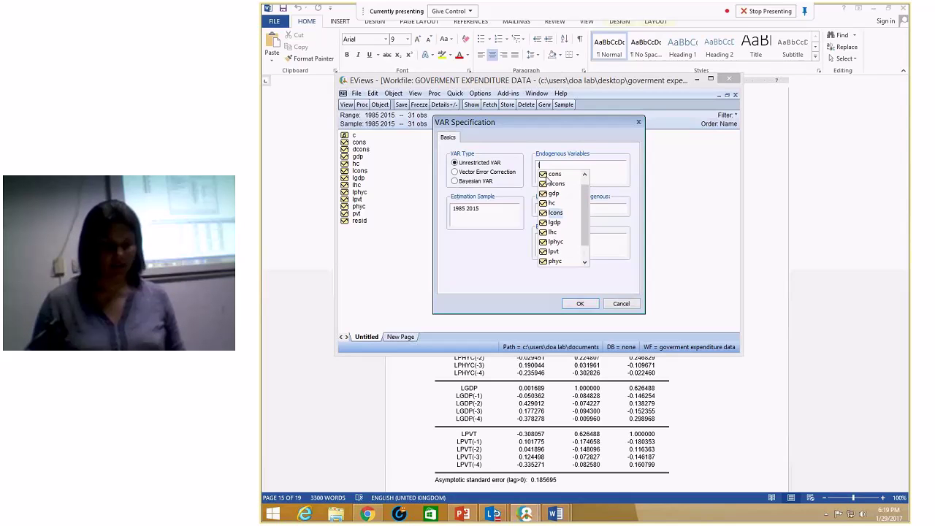
pyautogui.write('lcons lgdp lpvt')
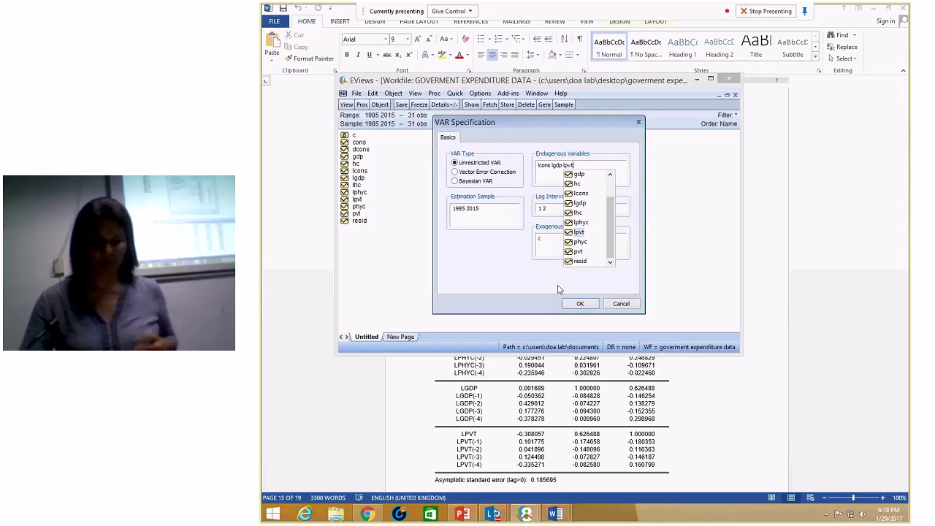
pyautogui.click(580, 304)
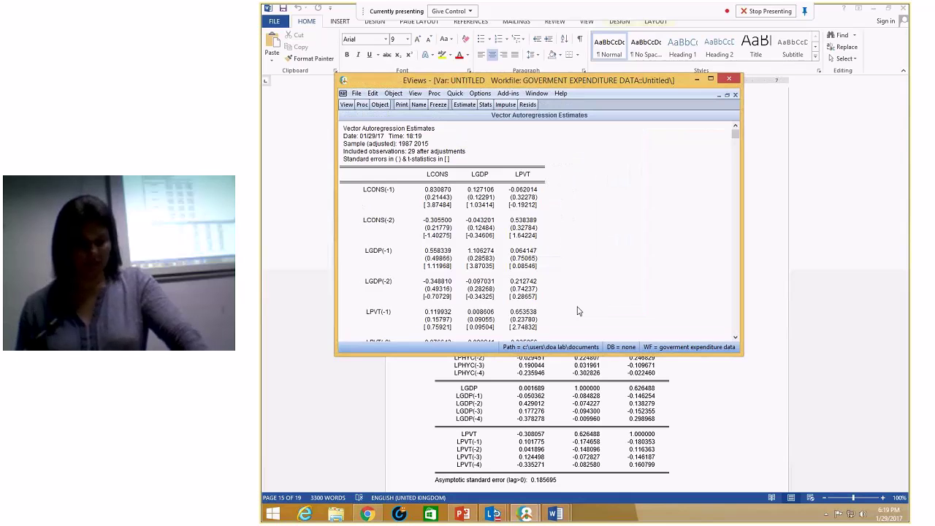
# Step: Copy the entire Vector Autoregression Estimates table for LCONS, LGDP and LPVT
pyautogui.moveTo(343, 128); pyautogui.dragTo(541, 351)
pyautogui.rightClick(449, 196)
pyautogui.click(473, 208)
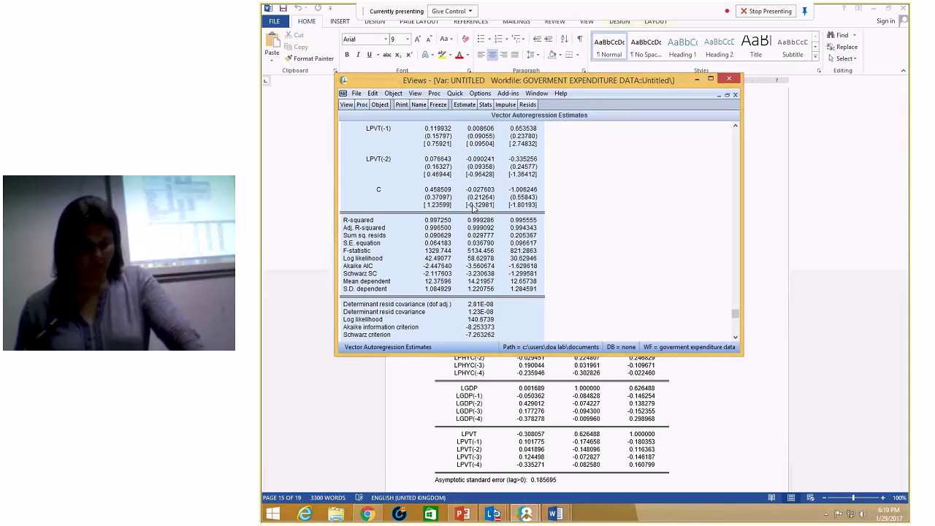
# Step: Switch to the WASW1 document in Word and paste the LCONS VAR estimates table at the end
pyautogui.click(556, 514)
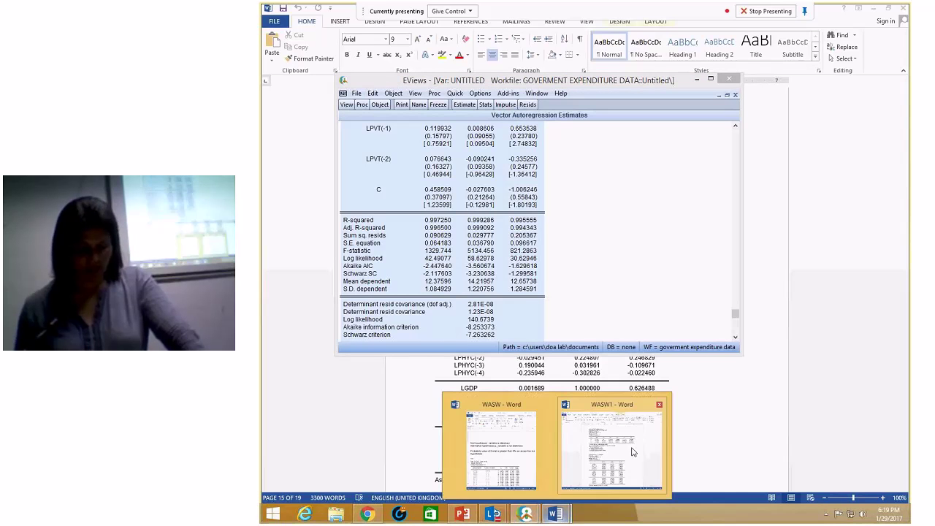
pyautogui.click(500, 449)
pyautogui.scroll(-20, 559, 373)
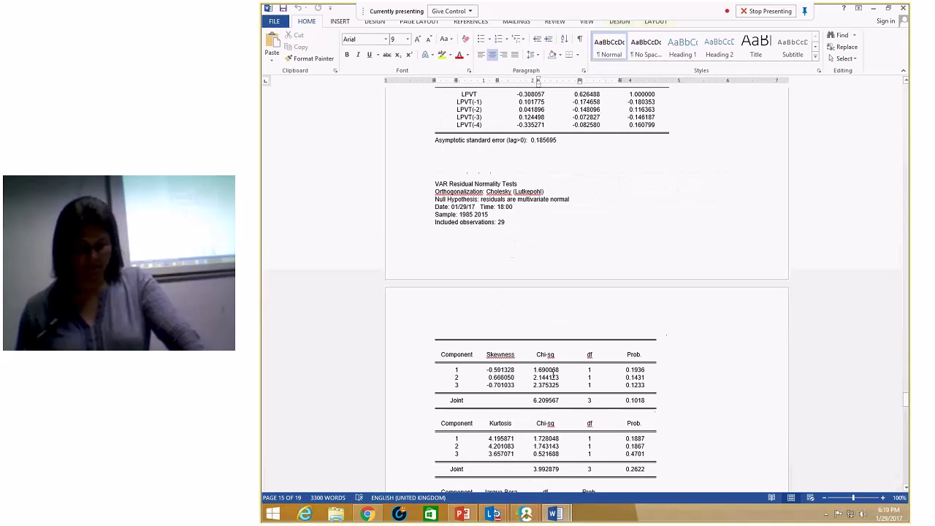
pyautogui.scroll(-2, 611, 285)
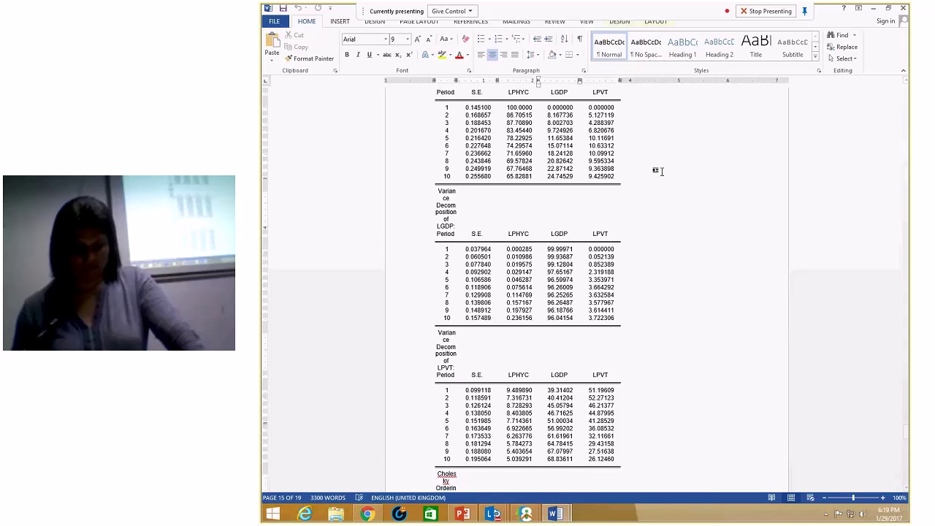
pyautogui.scroll(-10, 654, 171)
pyautogui.scroll(-20, 483, 219)
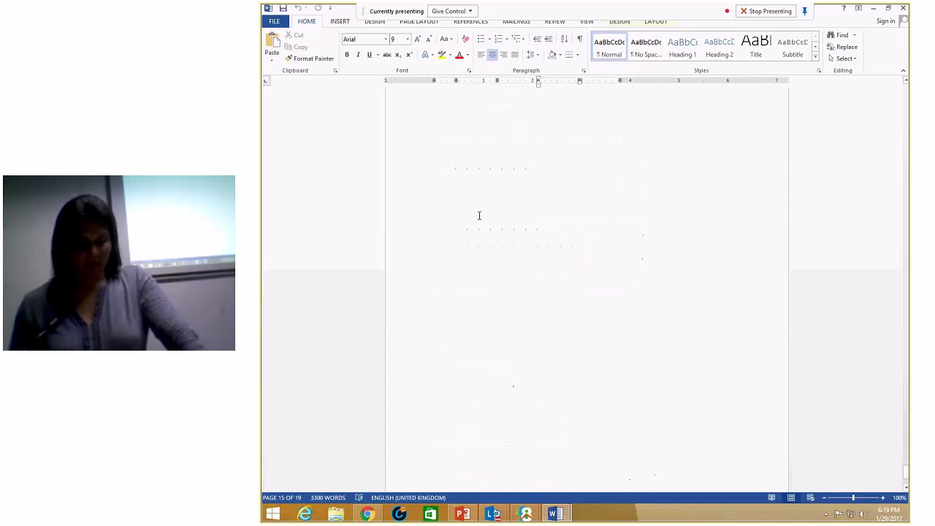
pyautogui.click(473, 228)
pyautogui.rightClick(473, 228)
pyautogui.click(490, 271)
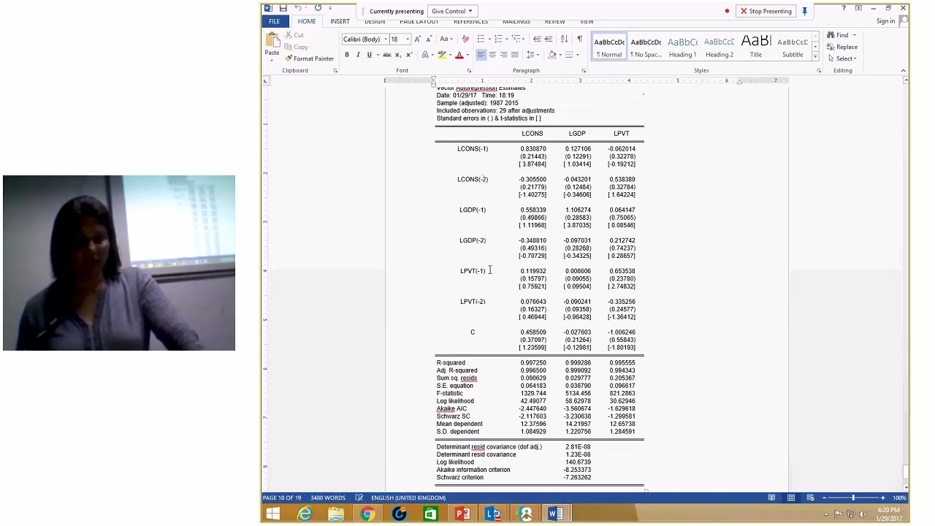
pyautogui.hotkey('ctrl', 'v')
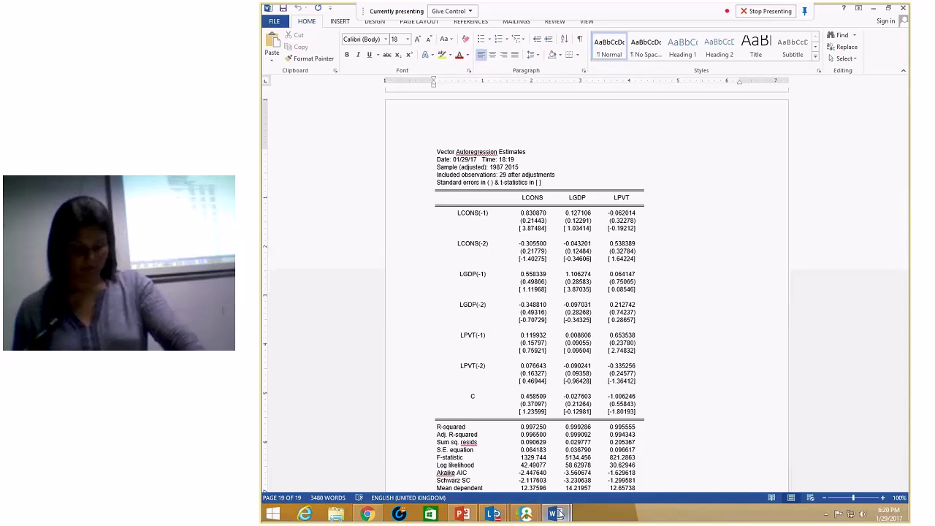
pyautogui.moveTo(558, 507)
pyautogui.moveTo(567, 482)
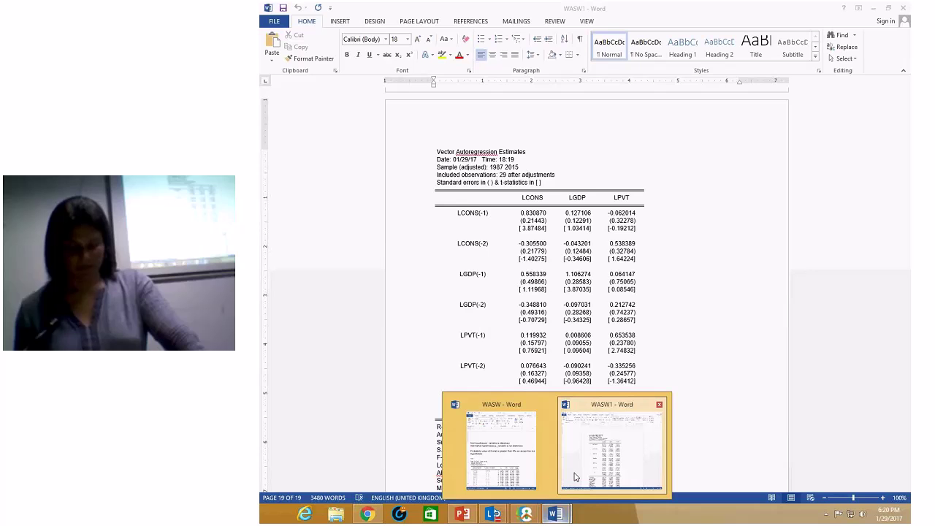
pyautogui.moveTo(510, 471)
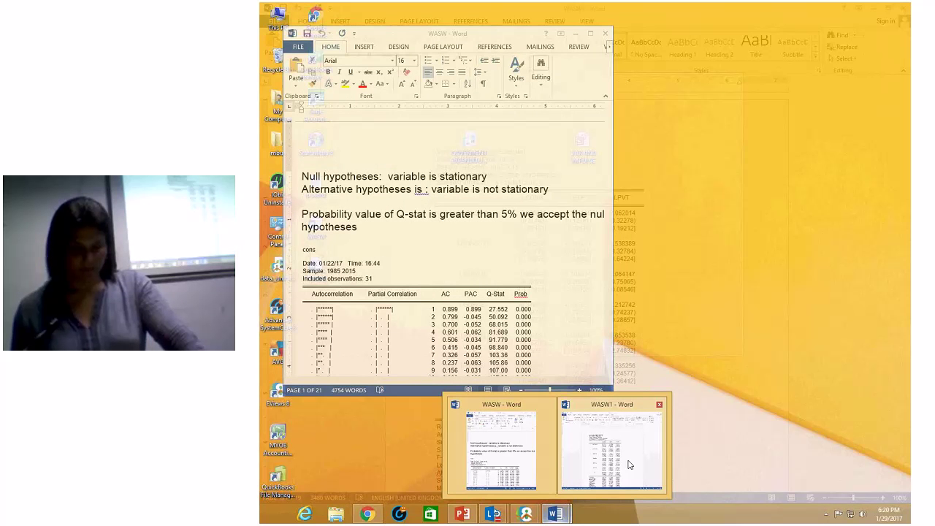
pyautogui.click(629, 465)
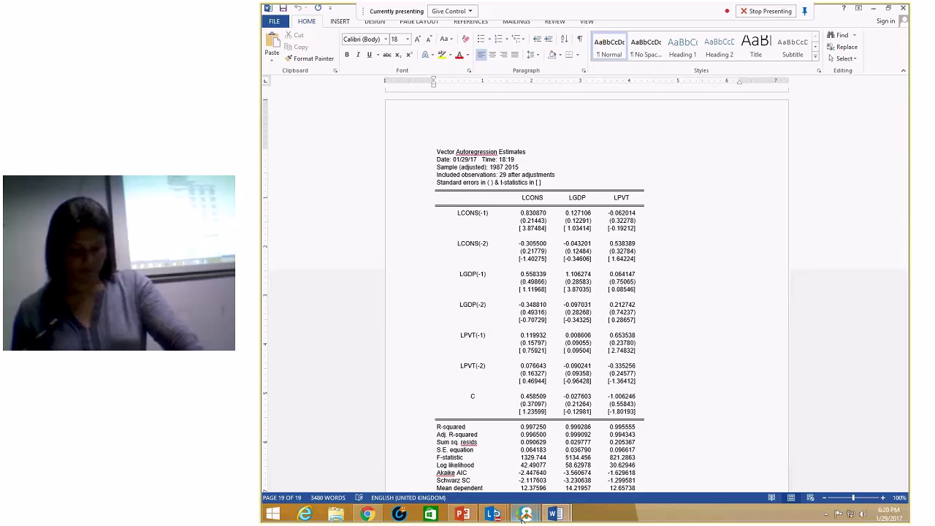
# Step: Switch back to EViews and display the AR roots graph for the LCONS, LGDP and LPVT VAR
pyautogui.moveTo(525, 515)
pyautogui.click(567, 454)
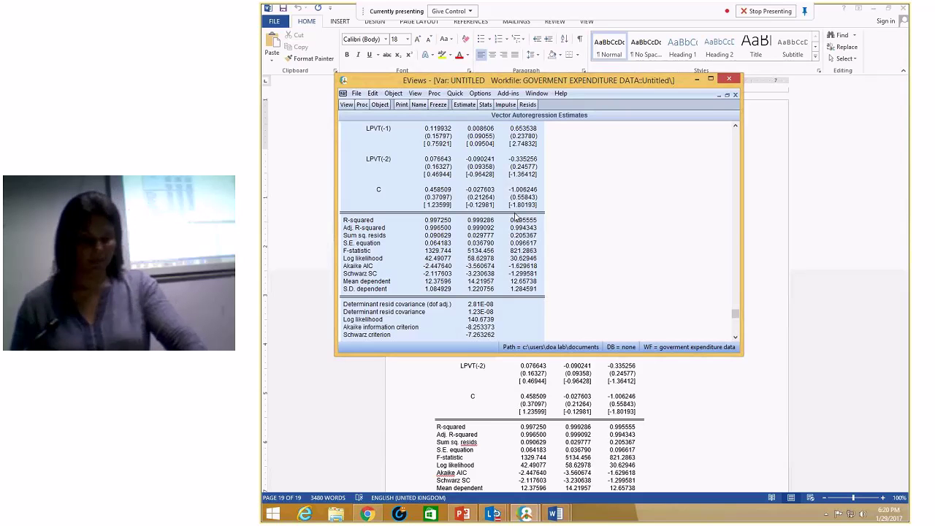
pyautogui.click(346, 105)
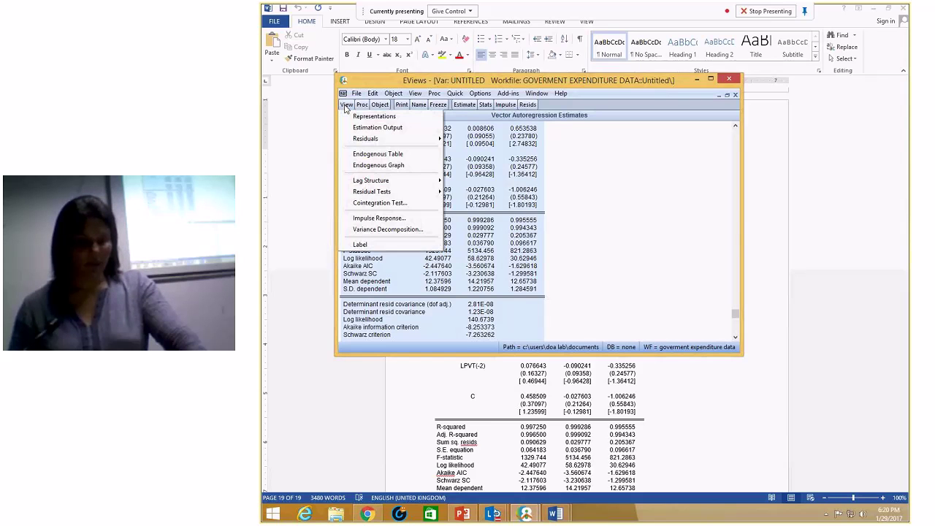
pyautogui.moveTo(399, 182)
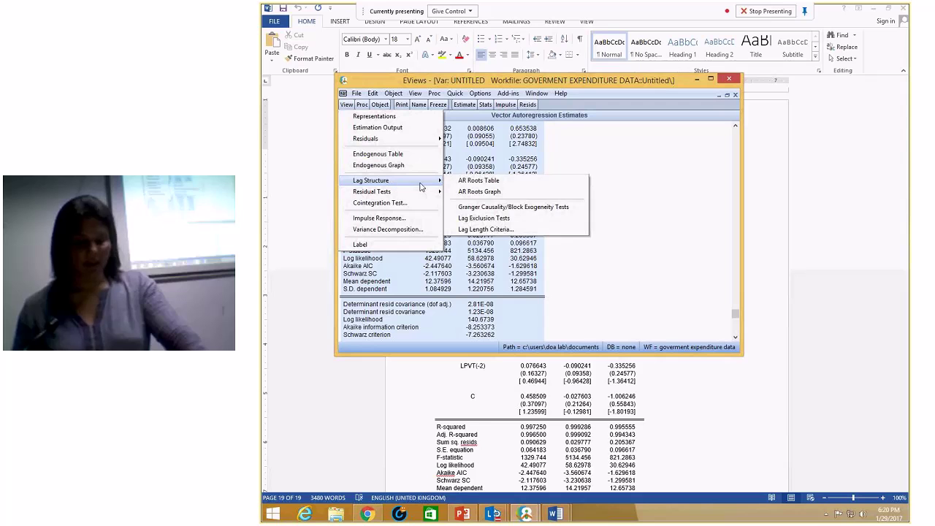
pyautogui.click(488, 193)
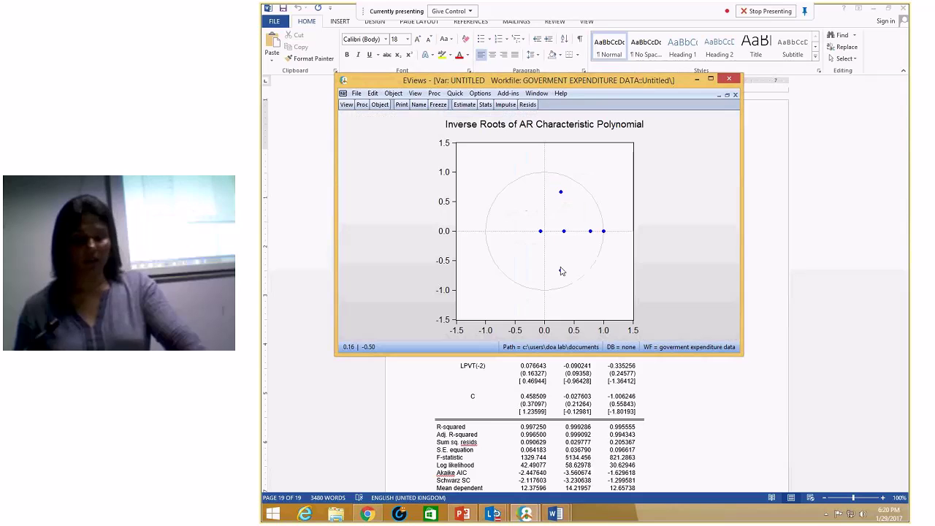
# Step: Copy the Inverse Roots of AR Characteristic Polynomial graph to the clipboard
pyautogui.moveTo(605, 236)
pyautogui.click(616, 281)
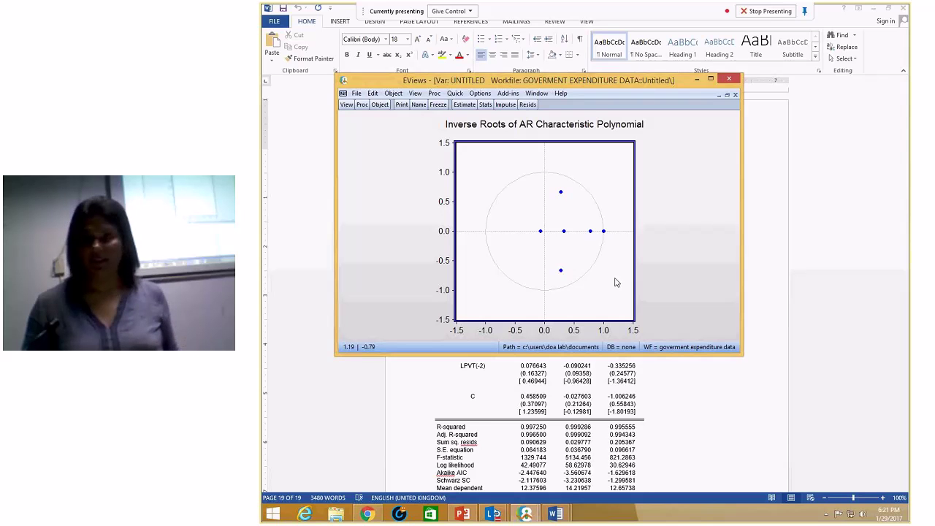
pyautogui.rightClick(615, 282)
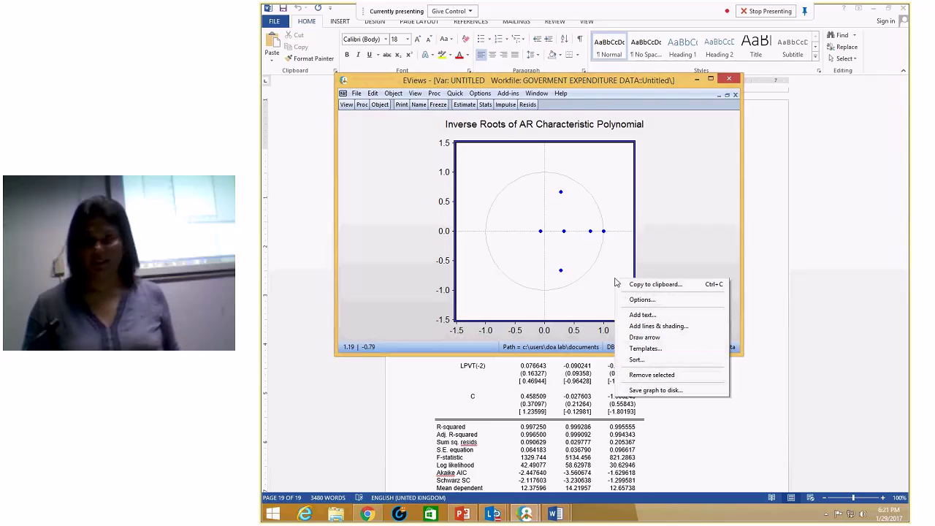
pyautogui.click(665, 266)
pyautogui.rightClick(618, 157)
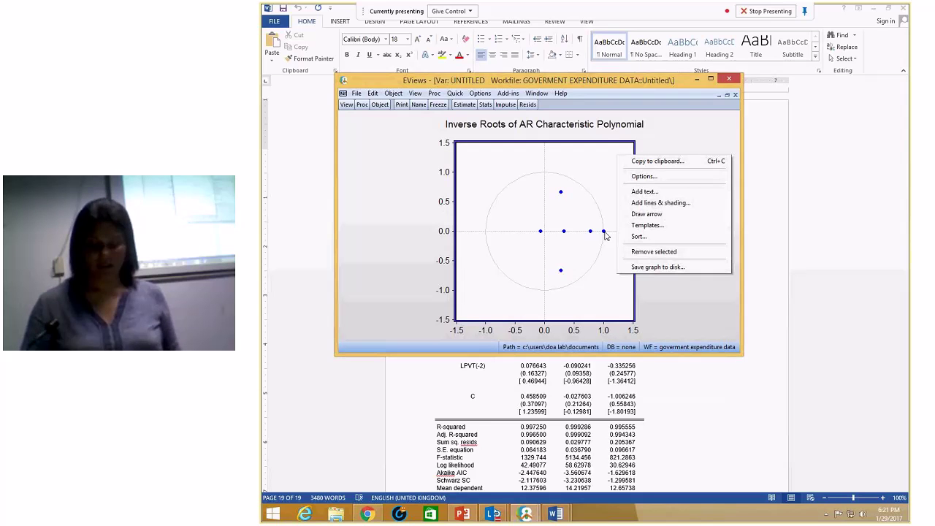
pyautogui.click(663, 170)
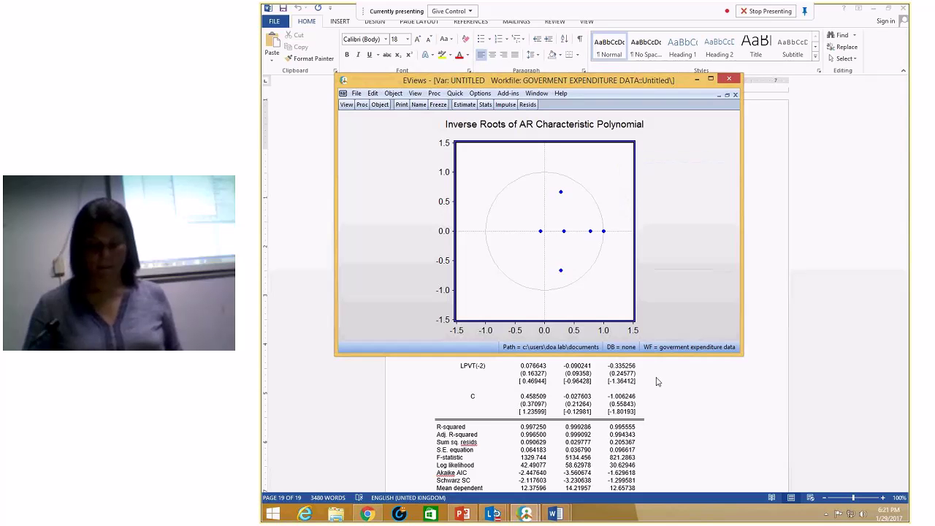
# Step: Switch to Word and paste the AR roots graph below the LCONS VAR estimates table
pyautogui.click(557, 515)
pyautogui.scroll(-5, 604, 380)
pyautogui.click(538, 413)
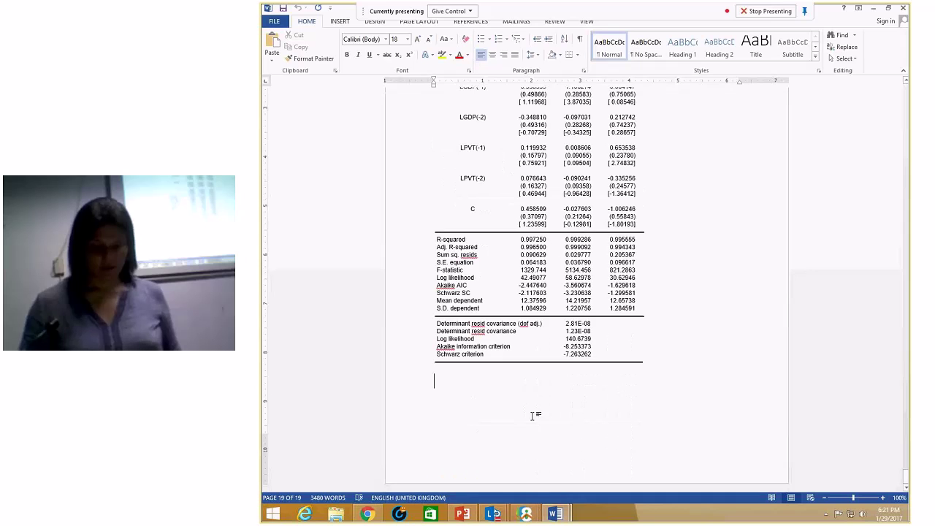
pyautogui.hotkey('ctrl', 'v')
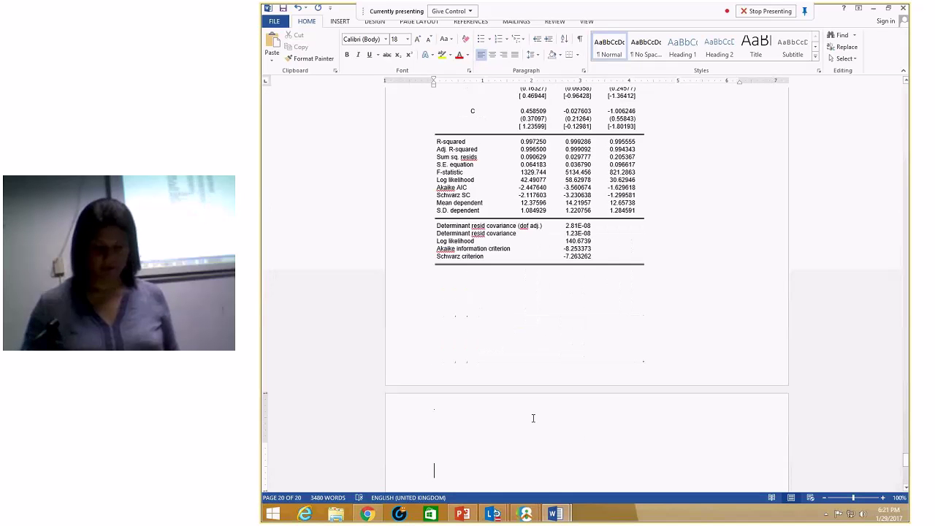
pyautogui.rightClick(454, 306)
pyautogui.click(468, 363)
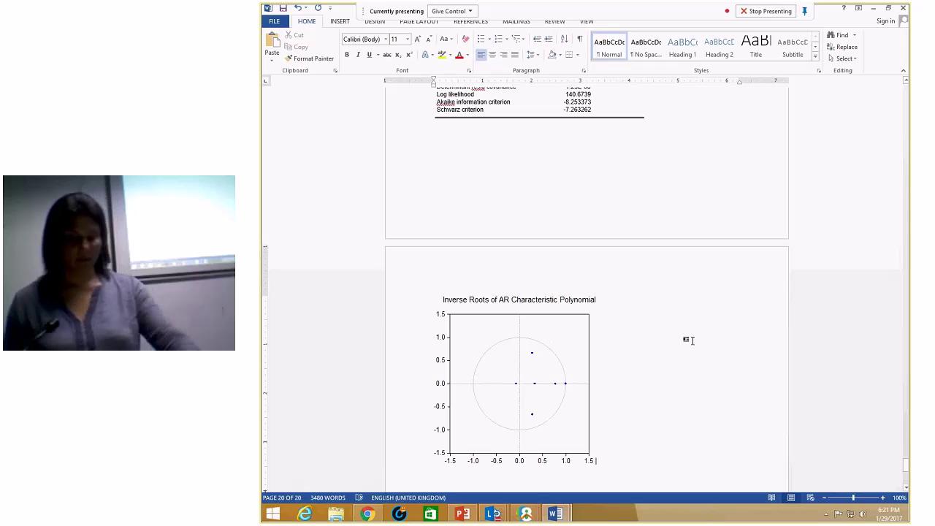
# Step: Look through the document's variance decomposition, least squares regression and VAR estimates tables down to the AR roots graph
pyautogui.scroll(10, 689, 341)
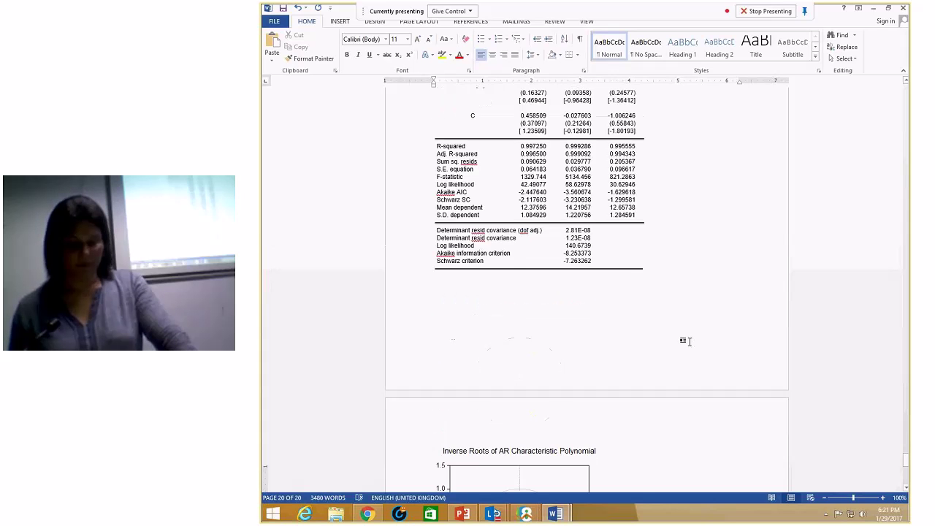
pyautogui.scroll(-5, 688, 341)
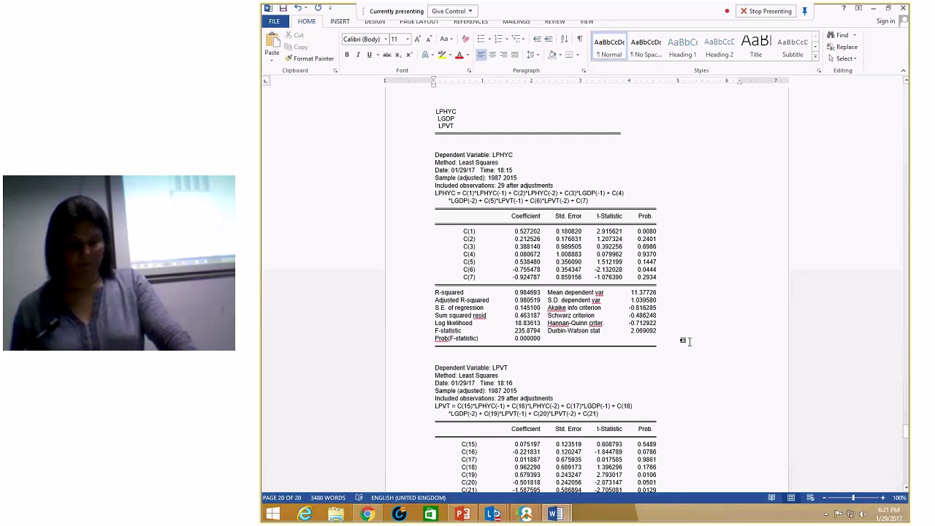
pyautogui.scroll(10, 688, 341)
pyautogui.scroll(5, 689, 342)
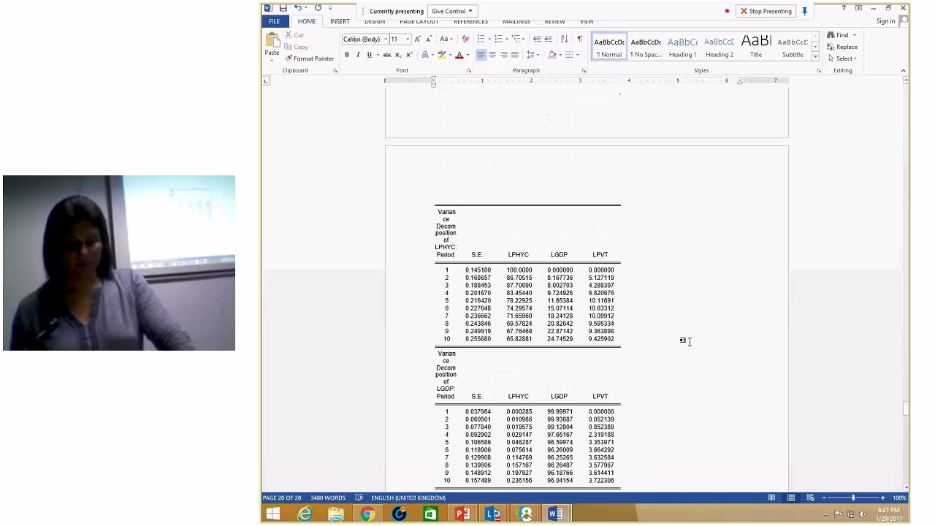
pyautogui.scroll(-10, 658, 369)
pyautogui.scroll(-4, 660, 370)
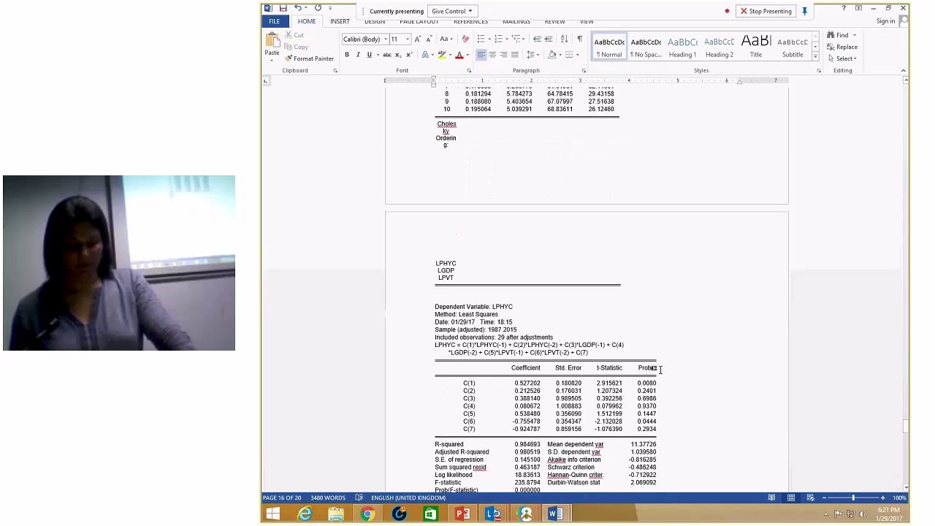
pyautogui.scroll(-15, 661, 370)
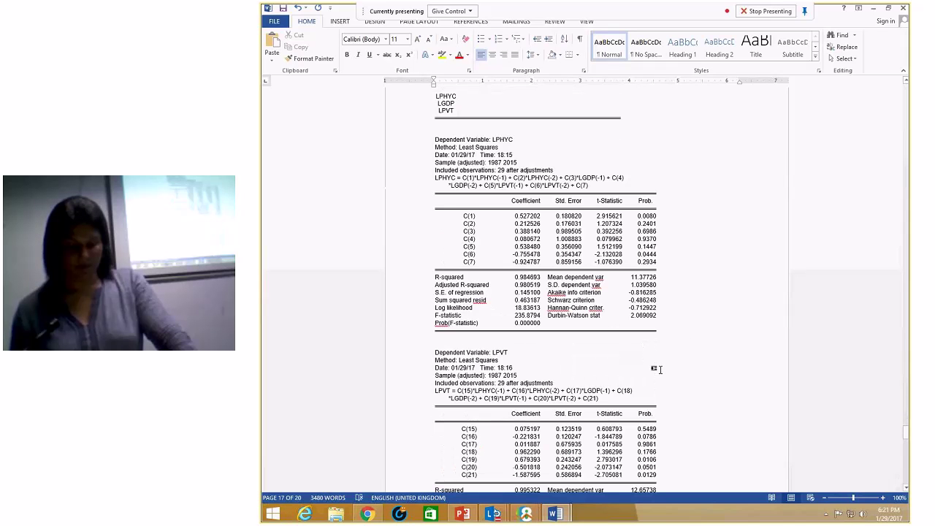
pyautogui.scroll(-9, 660, 369)
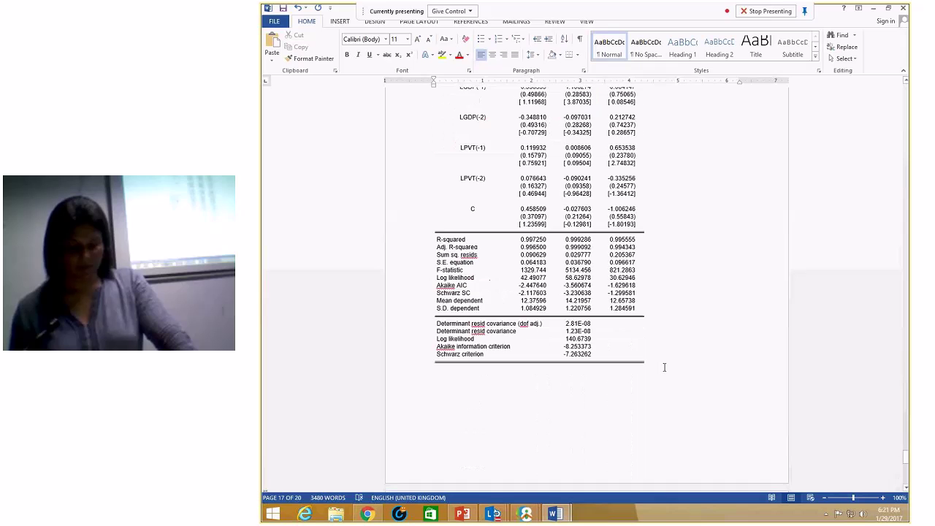
pyautogui.scroll(-6, 679, 351)
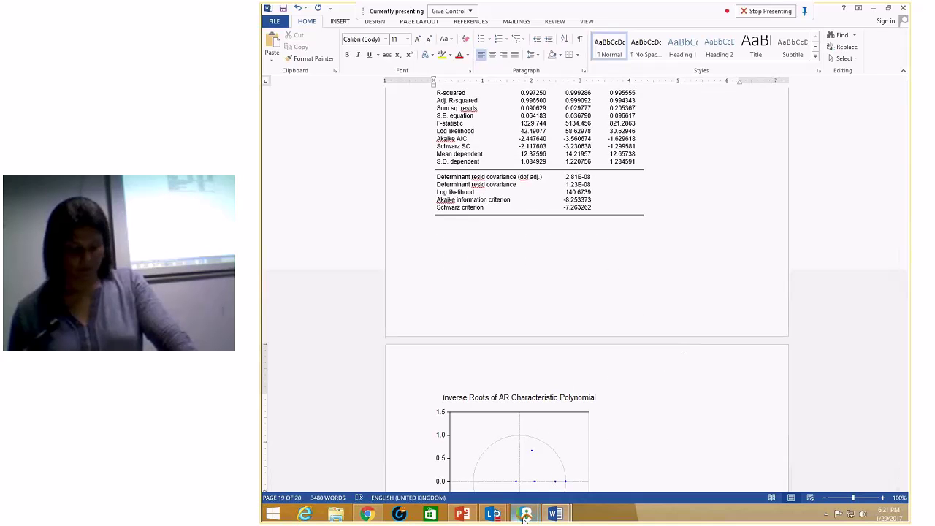
# Step: Switch to EViews, run the Granger Causality/Block Exogeneity tests on the LCONS, LGDP and LPVT VAR, and review the Wald test results
pyautogui.moveTo(526, 513)
pyautogui.click(556, 484)
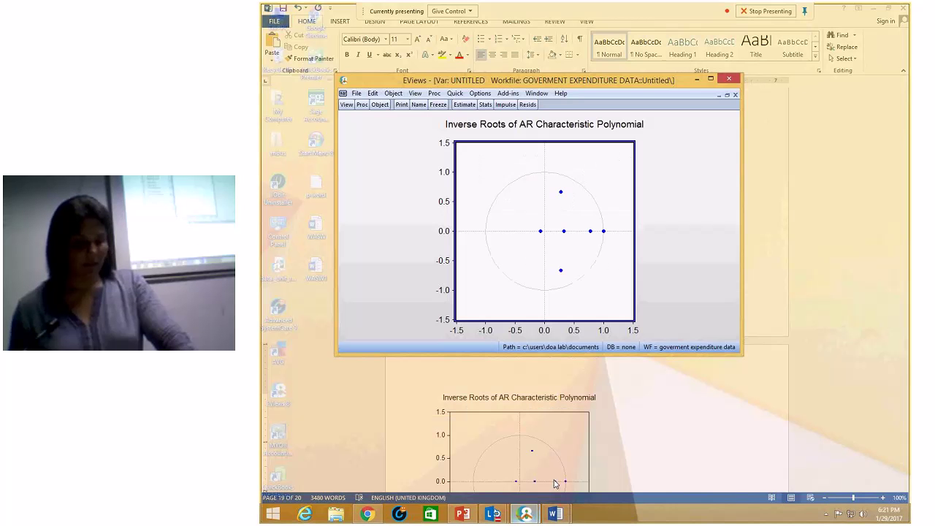
pyautogui.click(346, 104)
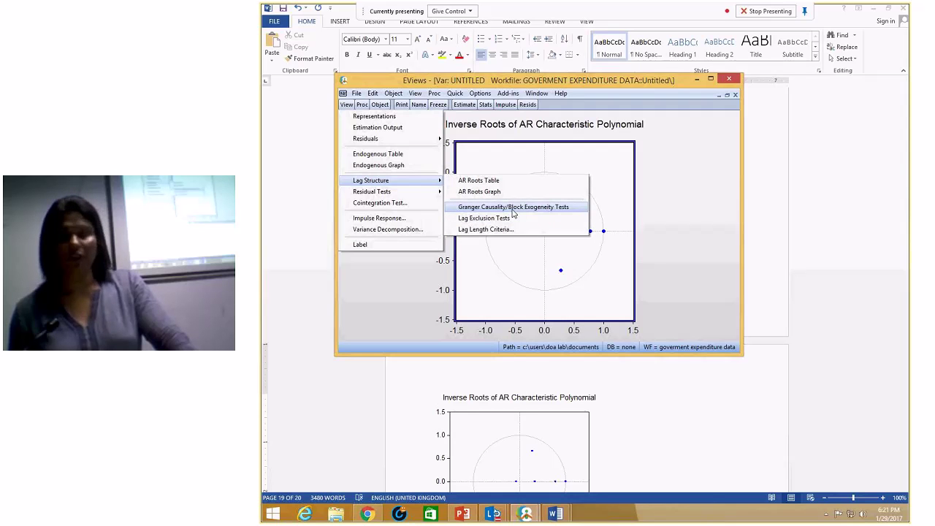
pyautogui.click(514, 207)
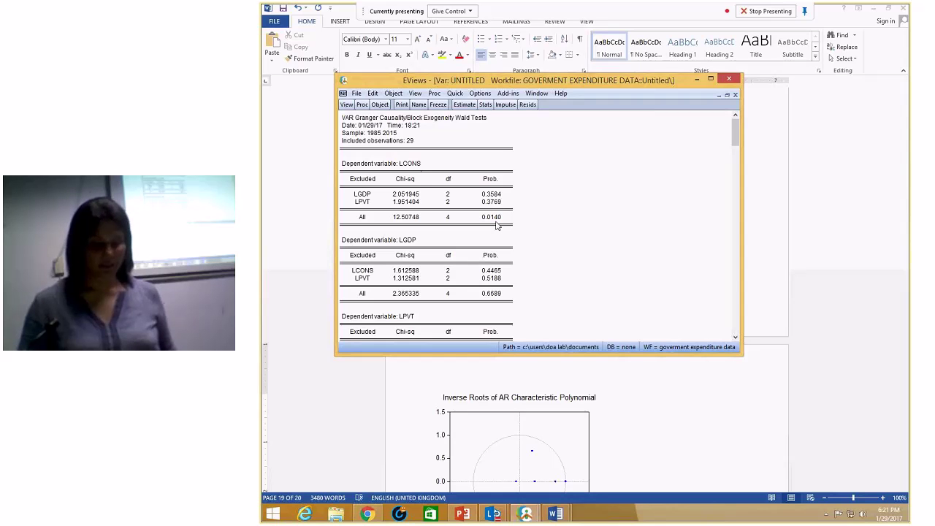
pyautogui.scroll(-1, 494, 256)
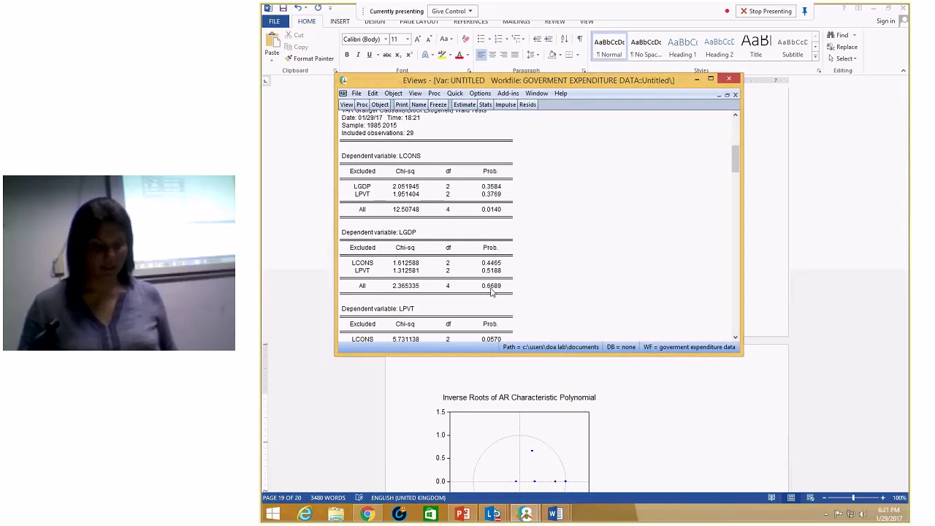
pyautogui.scroll(-1, 482, 290)
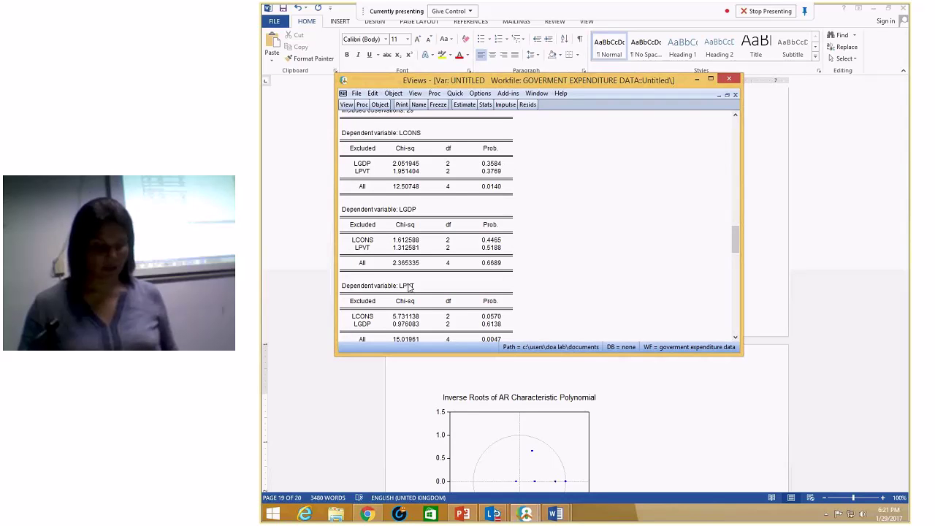
pyautogui.scroll(-3, 409, 287)
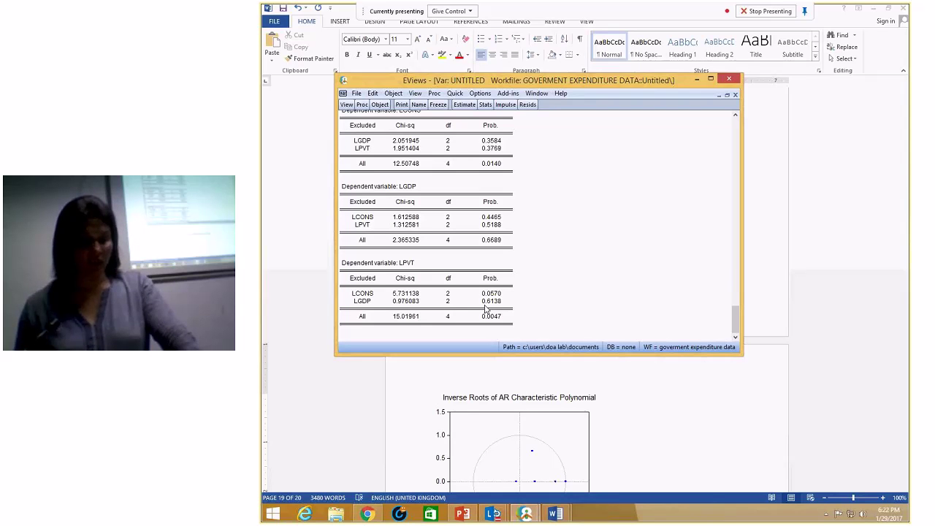
pyautogui.scroll(1, 484, 312)
pyautogui.scroll(1, 468, 277)
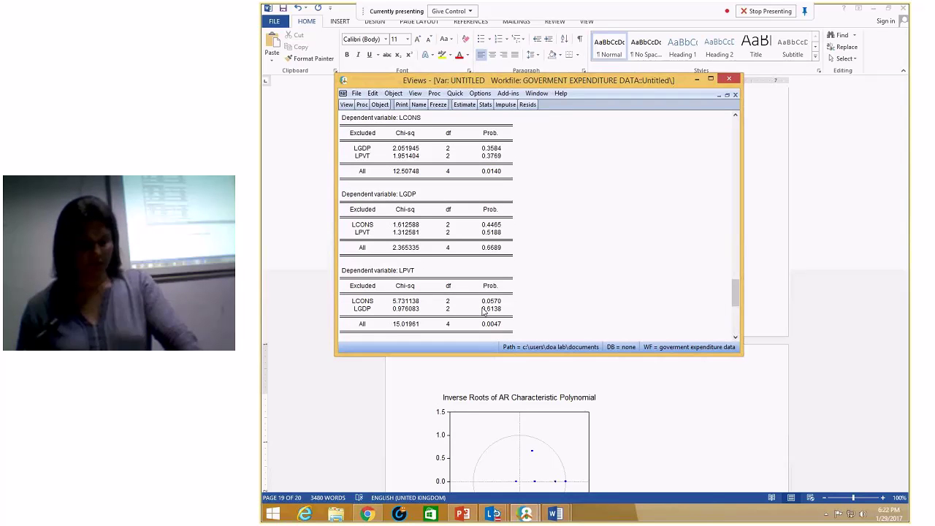
pyautogui.scroll(2, 432, 153)
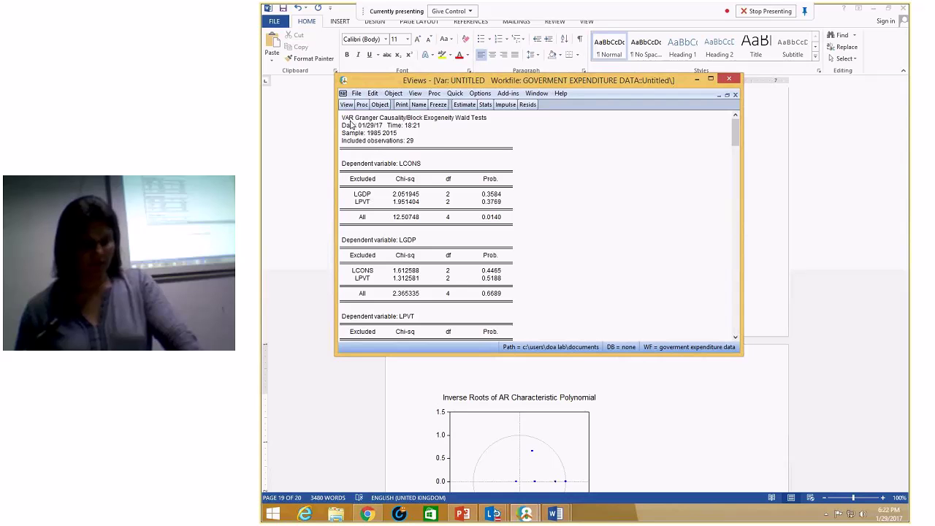
# Step: Copy the full VAR Granger Causality/Block Exogeneity Wald Tests table with numbers formatted as they appear in the table
pyautogui.moveTo(440, 141); pyautogui.dragTo(450, 292)
pyautogui.scroll(-3, 453, 232)
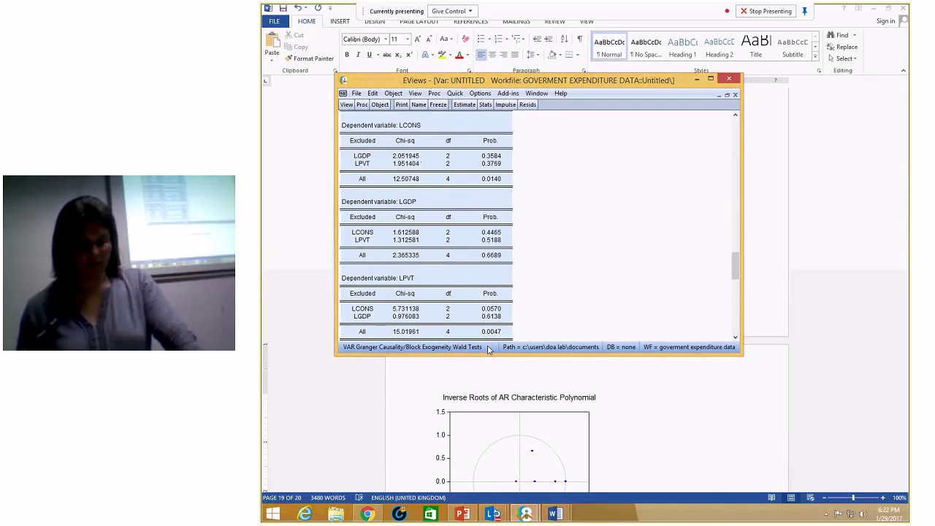
pyautogui.rightClick(451, 232)
pyautogui.click(512, 235)
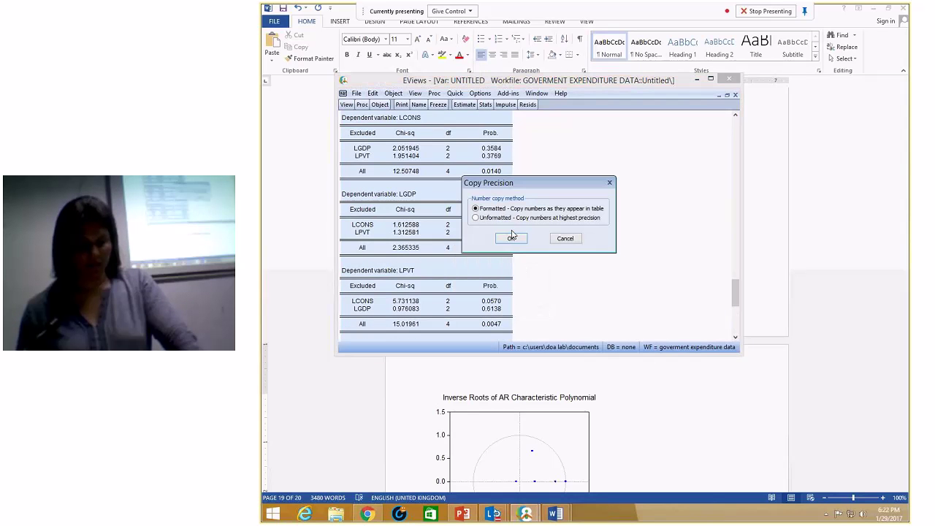
pyautogui.click(513, 238)
# Step: Switch to the Word results document and paste the Granger causality Wald tests table below the AR roots graph
pyautogui.moveTo(577, 502)
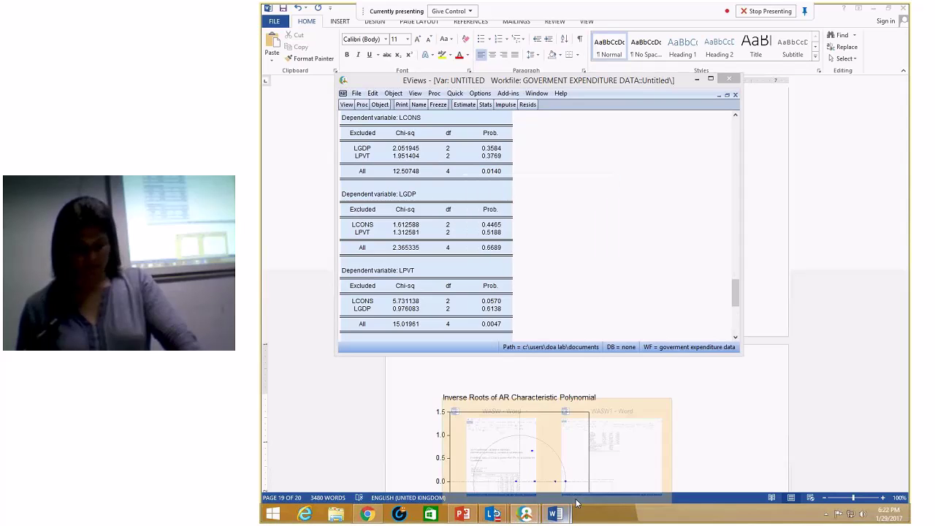
pyautogui.click(610, 446)
pyautogui.scroll(-4, 504, 355)
pyautogui.rightClick(504, 353)
pyautogui.click(536, 247)
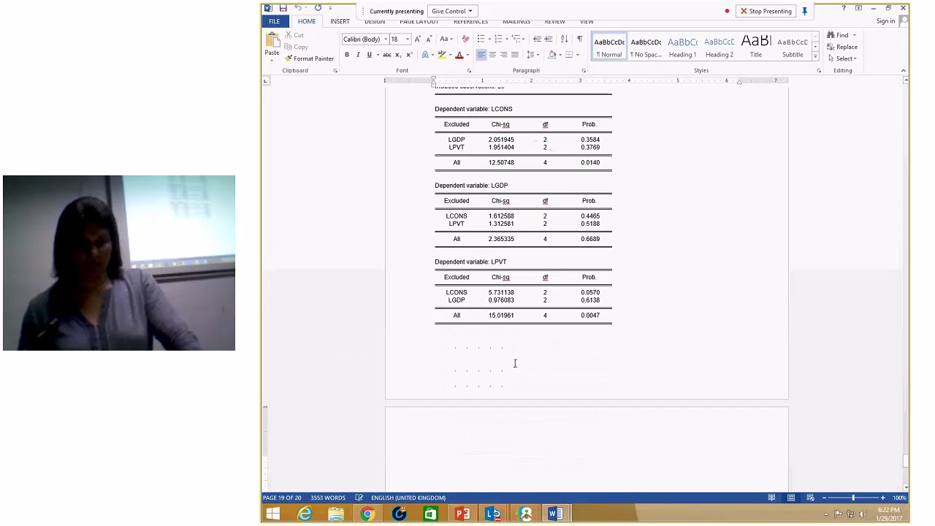
# Step: Switch back to EViews and run the VAR lag length criteria with 2 lags included
pyautogui.moveTo(527, 516)
pyautogui.click(543, 485)
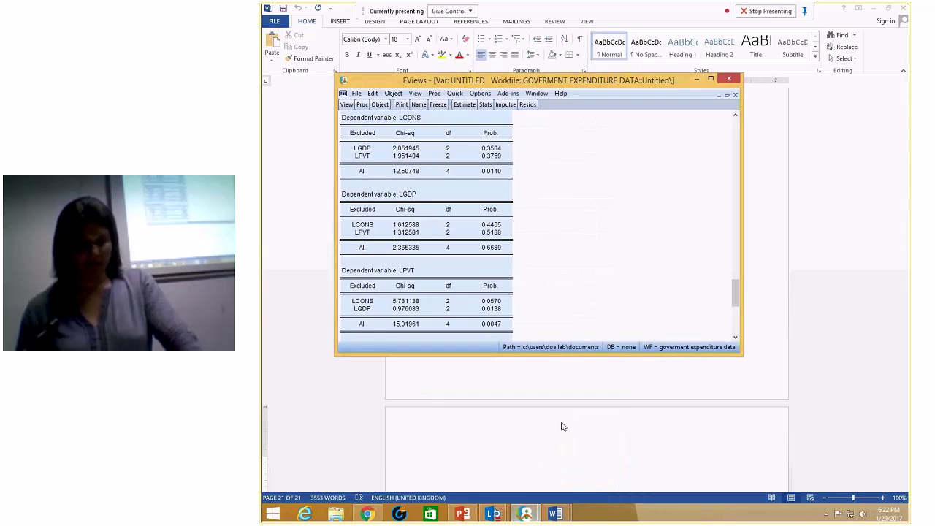
pyautogui.click(347, 106)
pyautogui.moveTo(385, 183)
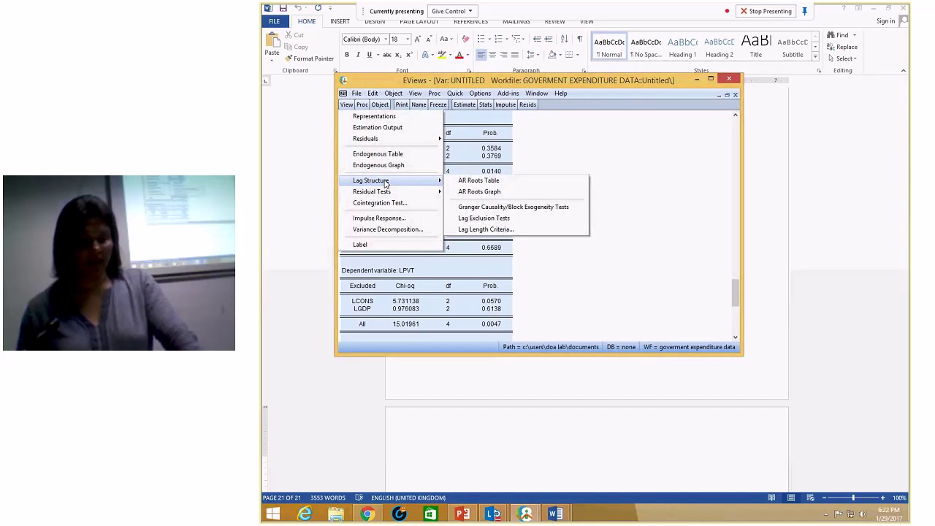
pyautogui.click(513, 230)
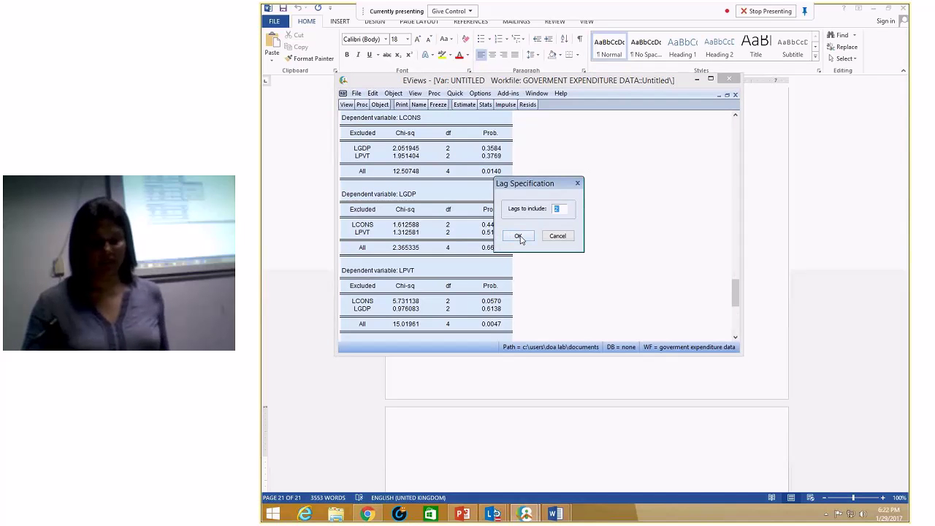
pyautogui.click(519, 236)
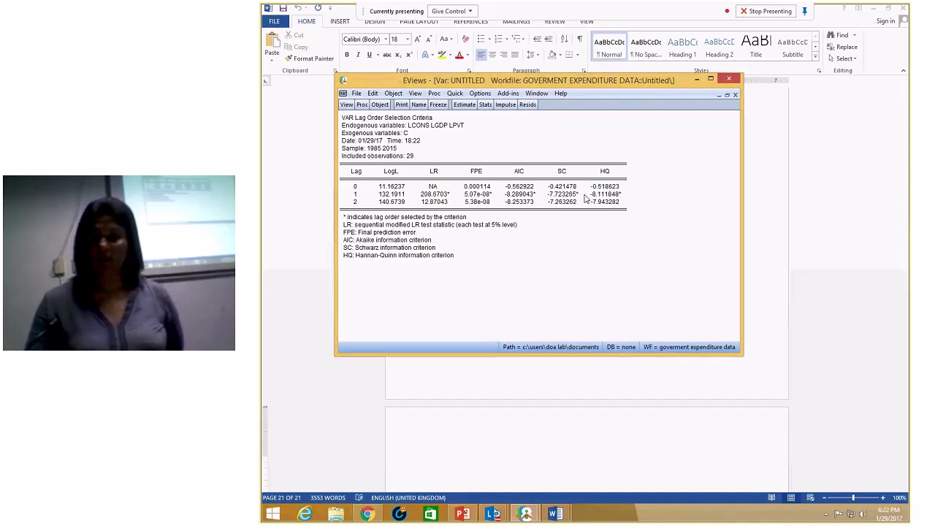
# Step: Copy the entire VAR Lag Order Selection Criteria output, including its footnotes
pyautogui.moveTo(350, 120); pyautogui.dragTo(633, 285)
pyautogui.rightClick(577, 237)
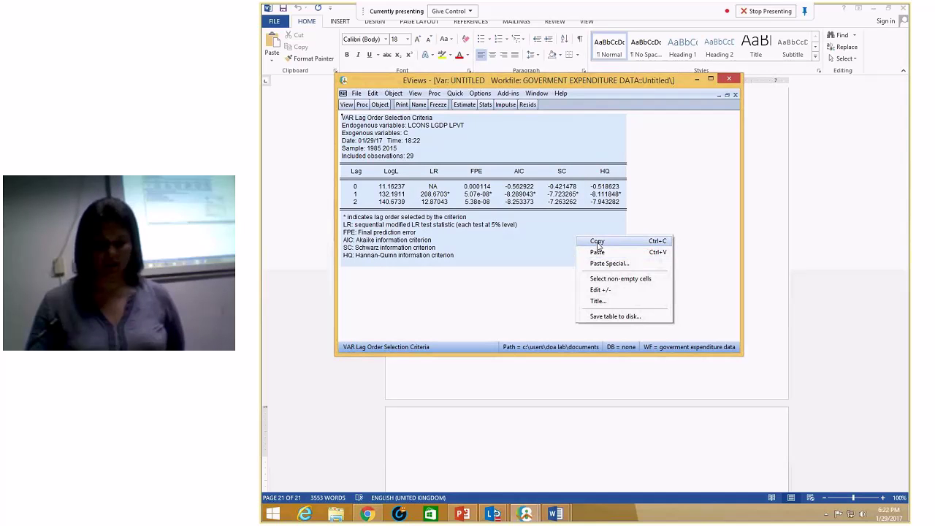
pyautogui.click(597, 242)
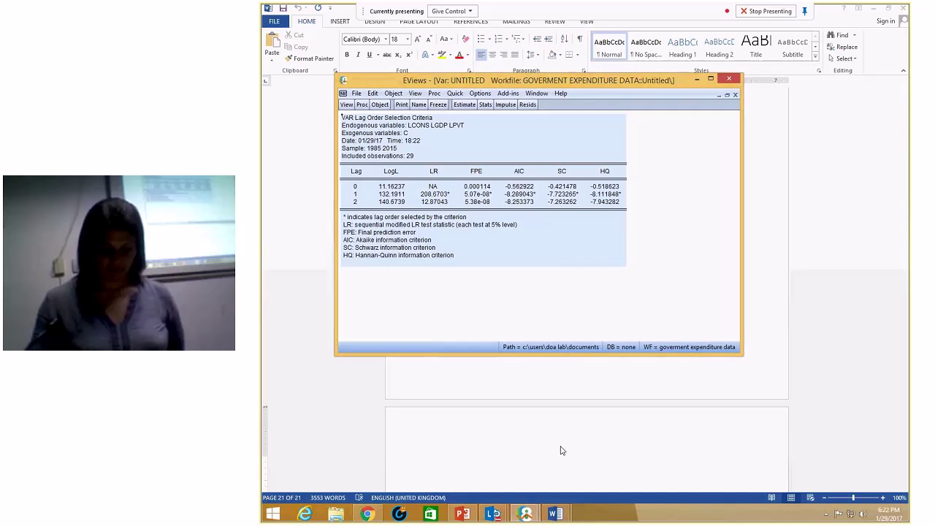
# Step: Switch to Word and paste the lag order selection criteria table below the Granger causality results, keeping source formatting
pyautogui.click(553, 514)
pyautogui.scroll(-2, 549, 417)
pyautogui.rightClick(488, 375)
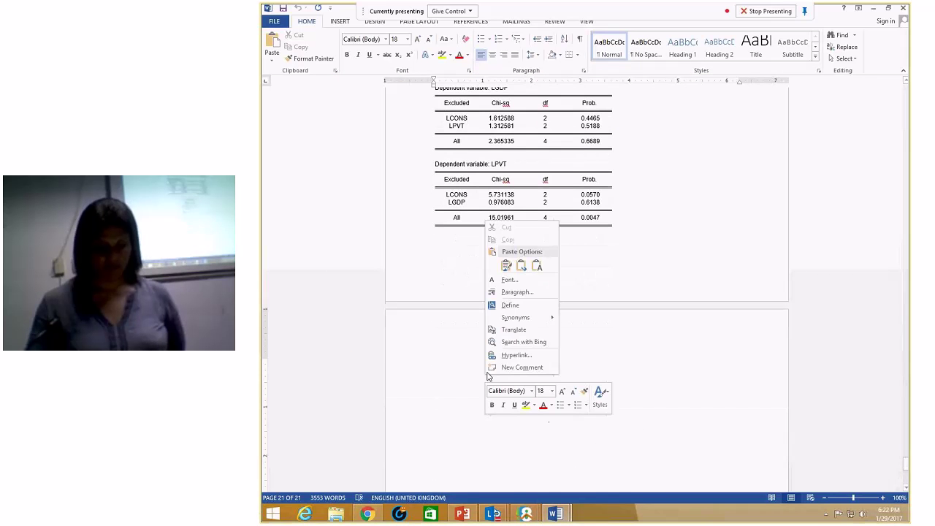
pyautogui.click(506, 266)
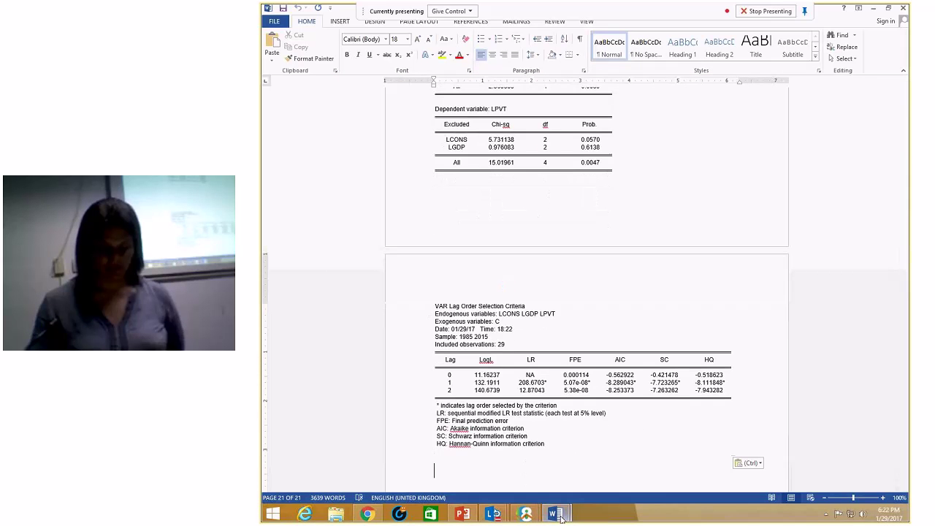
# Step: Switch back to EViews and generate the VAR residual correlograms, tabulated by lag with 12 lags included
pyautogui.moveTo(528, 513)
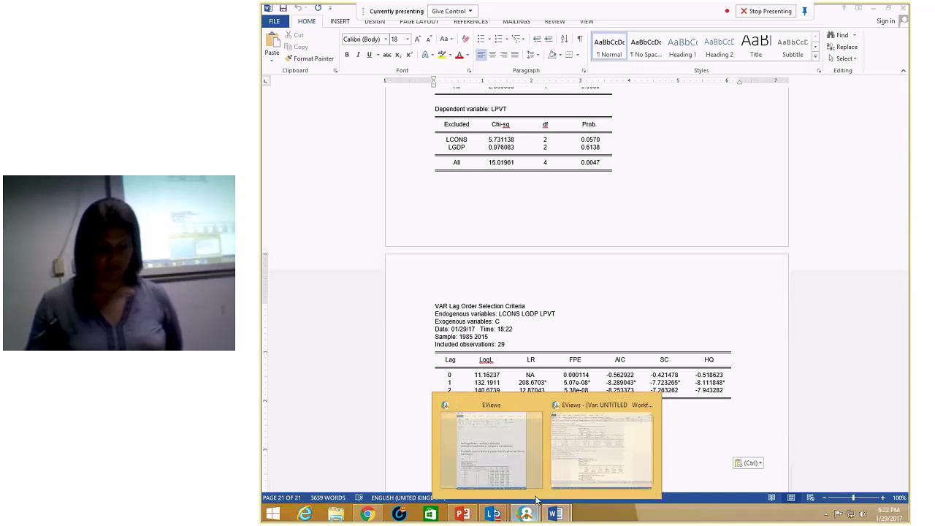
pyautogui.click(556, 460)
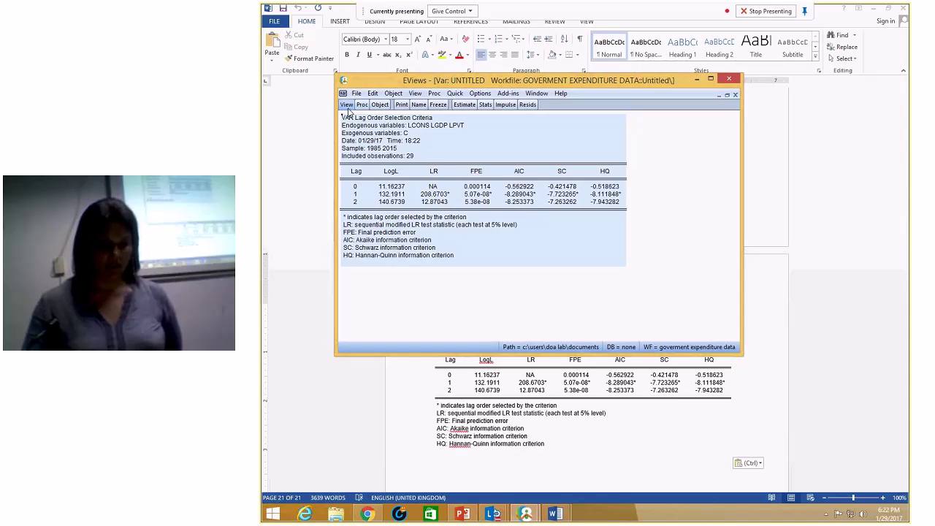
pyautogui.click(347, 106)
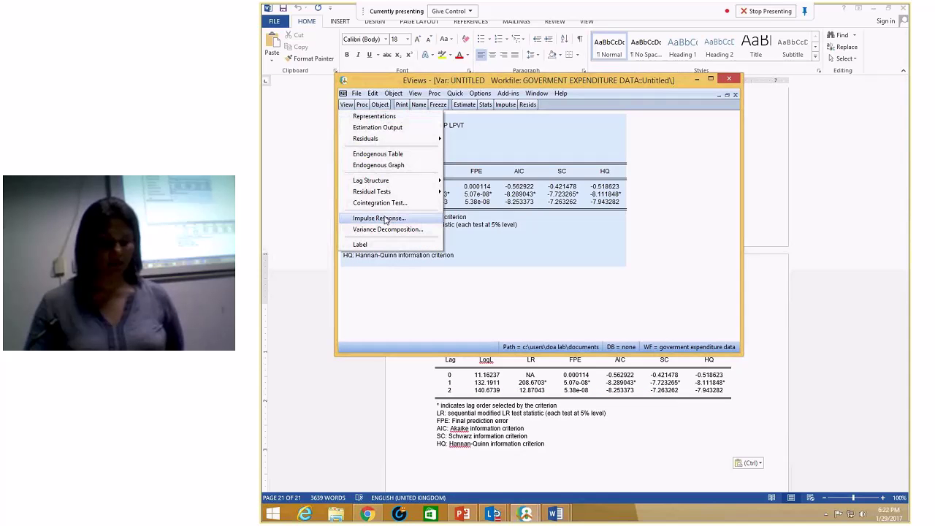
pyautogui.moveTo(390, 195)
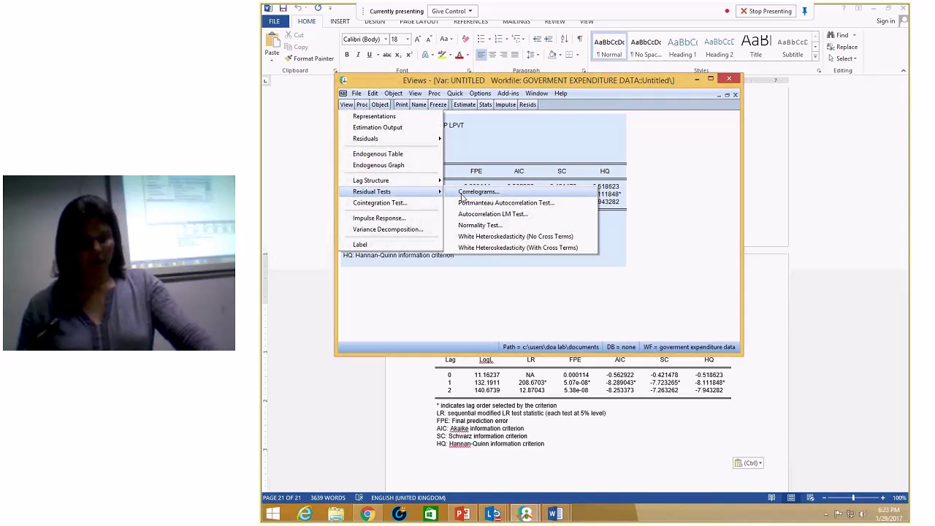
pyautogui.click(462, 193)
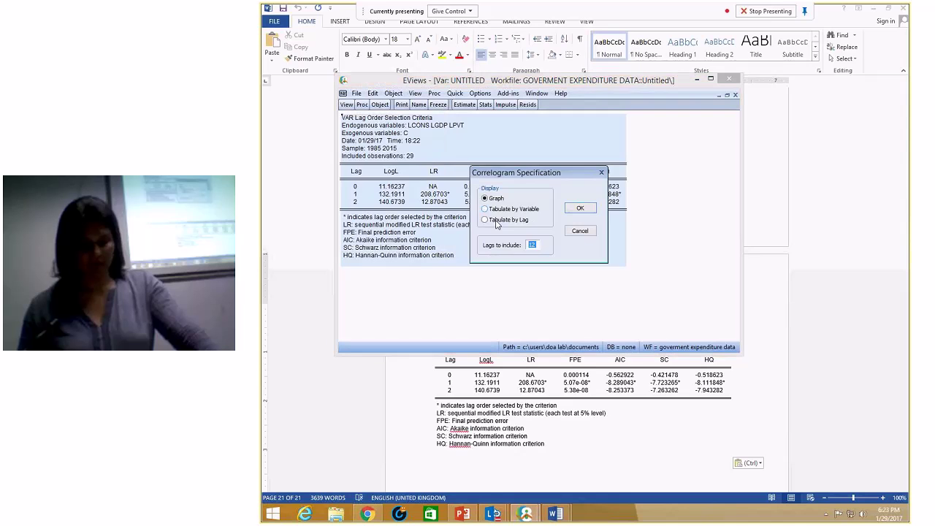
pyautogui.click(497, 222)
pyautogui.click(529, 212)
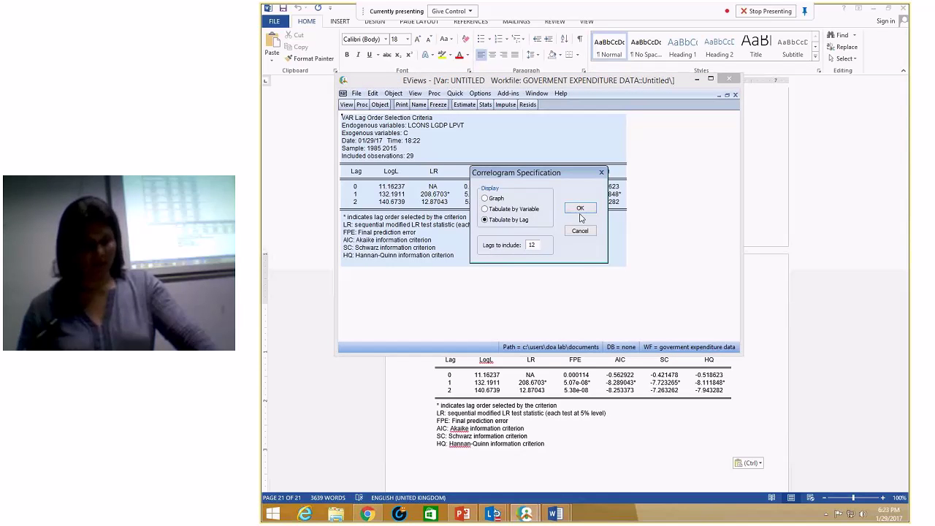
pyautogui.click(581, 209)
# Step: Copy the whole VAR Residual Cross-Correlations table with formatted numbers and look through its lags
pyautogui.moveTo(343, 118); pyautogui.dragTo(558, 371)
pyautogui.rightClick(524, 284)
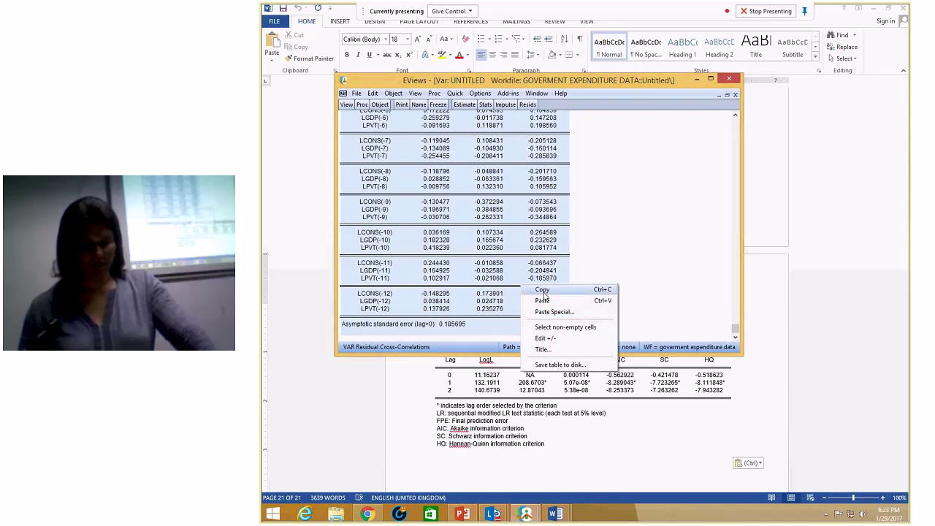
pyautogui.click(545, 292)
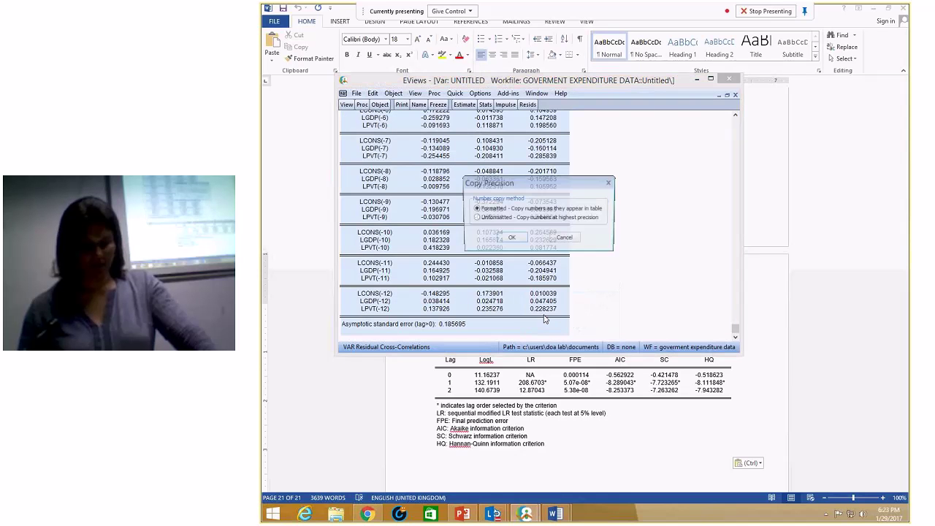
pyautogui.click(511, 239)
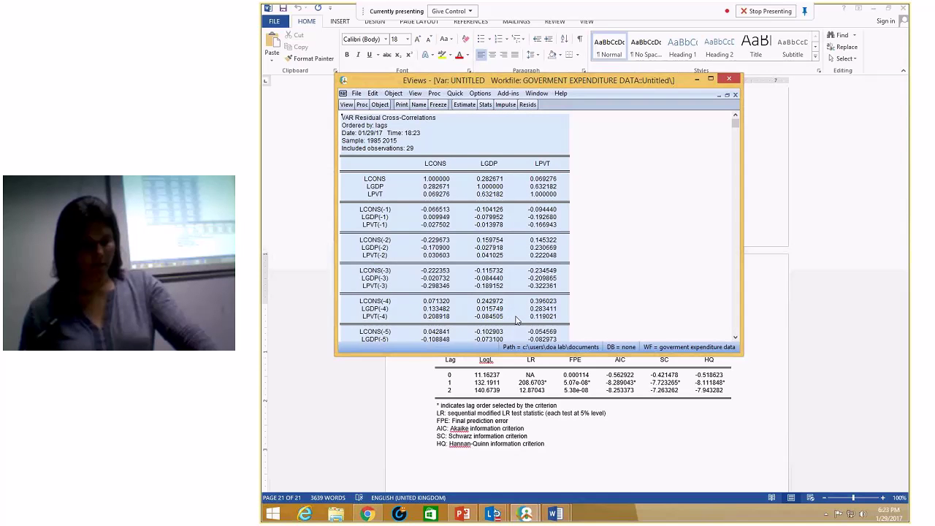
pyautogui.scroll(-3, 516, 320)
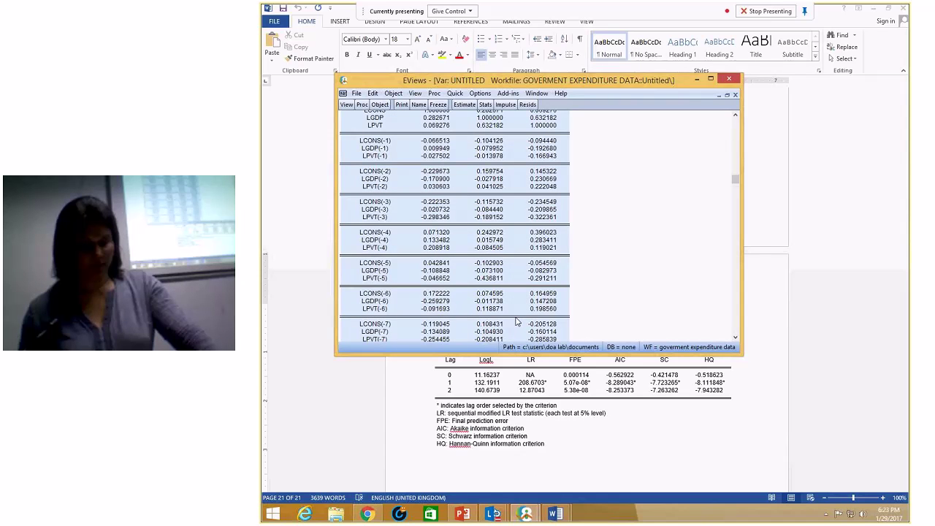
pyautogui.scroll(1, 516, 320)
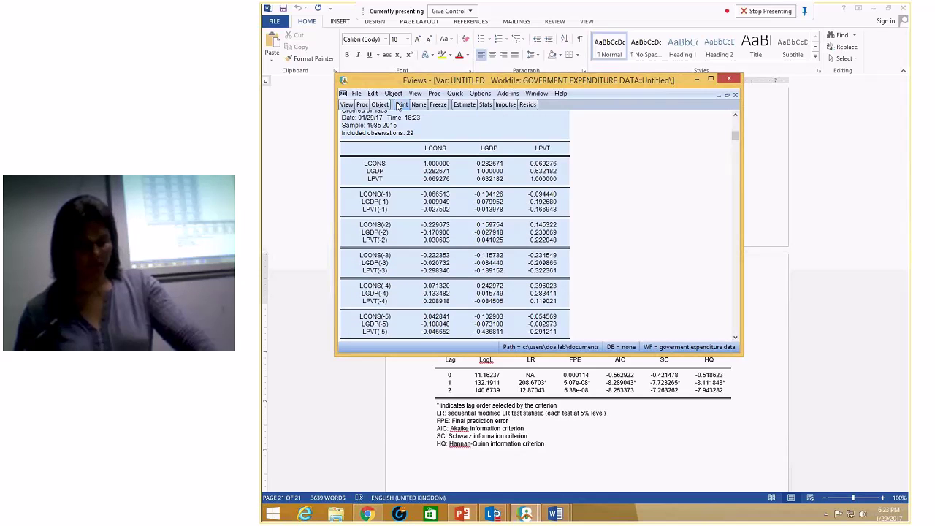
# Step: Regenerate the VAR residual correlograms, tabulated by lag with 1 lag included
pyautogui.click(346, 105)
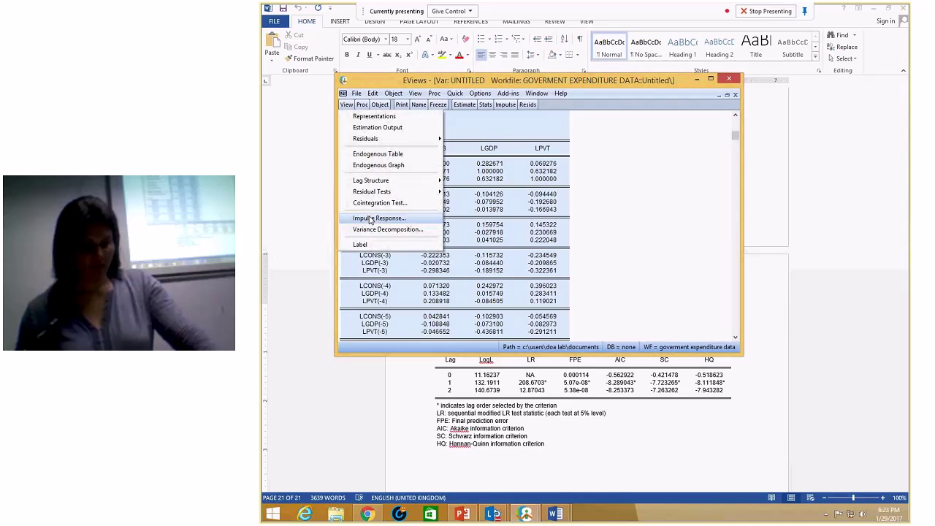
pyautogui.moveTo(395, 192)
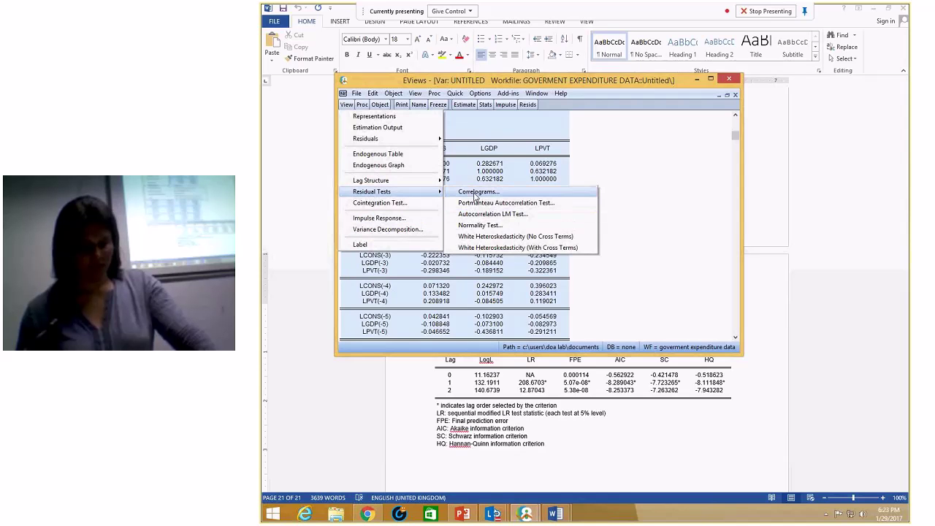
pyautogui.click(471, 195)
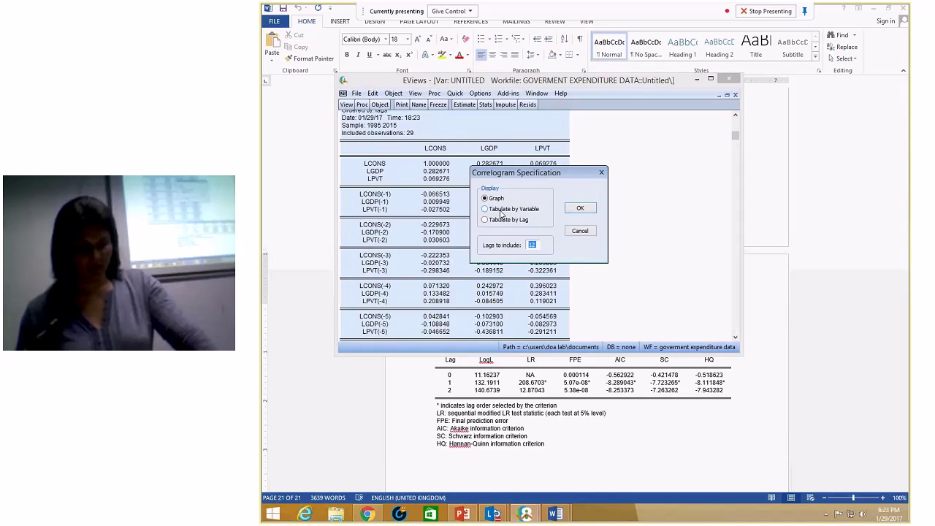
pyautogui.click(526, 221)
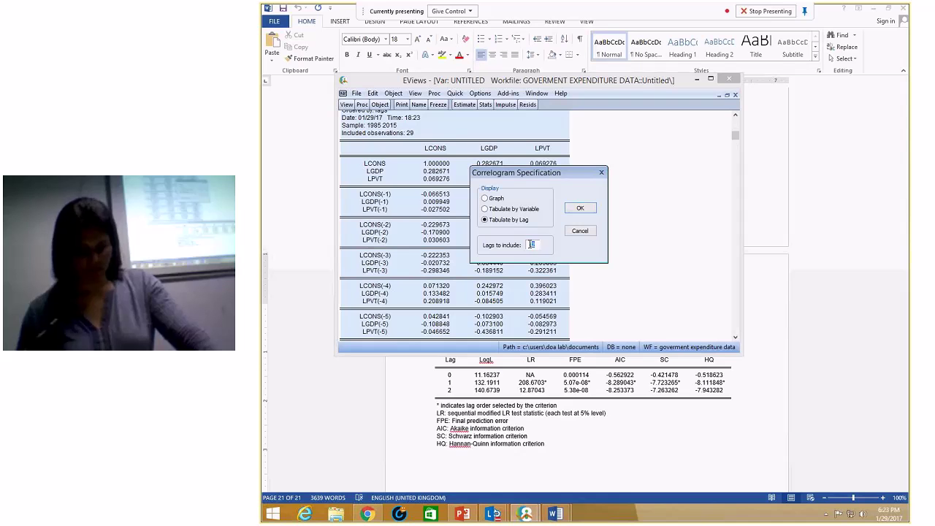
pyautogui.doubleClick(531, 245)
pyautogui.write('1')
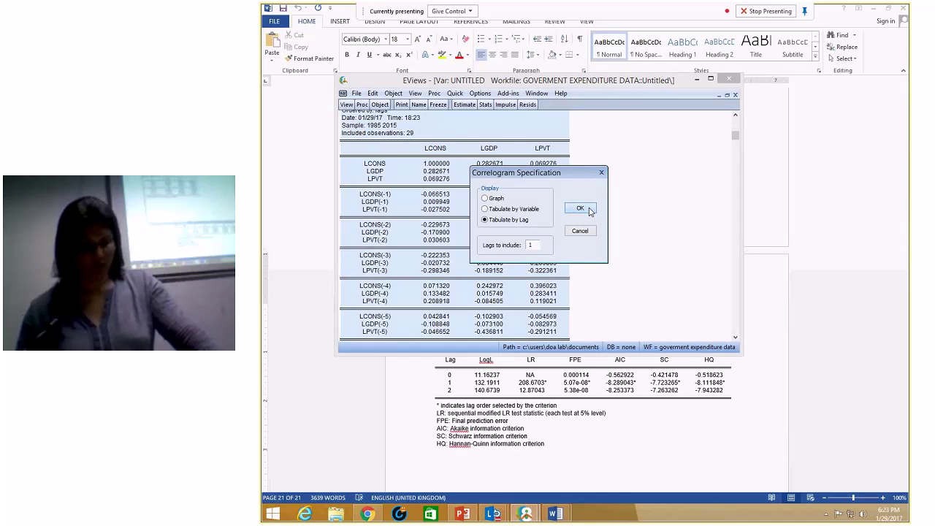
pyautogui.click(580, 209)
# Step: Copy the whole residual cross-correlations table and paste it into the Word document below the lag order selection criteria
pyautogui.moveTo(436, 136); pyautogui.dragTo(564, 240)
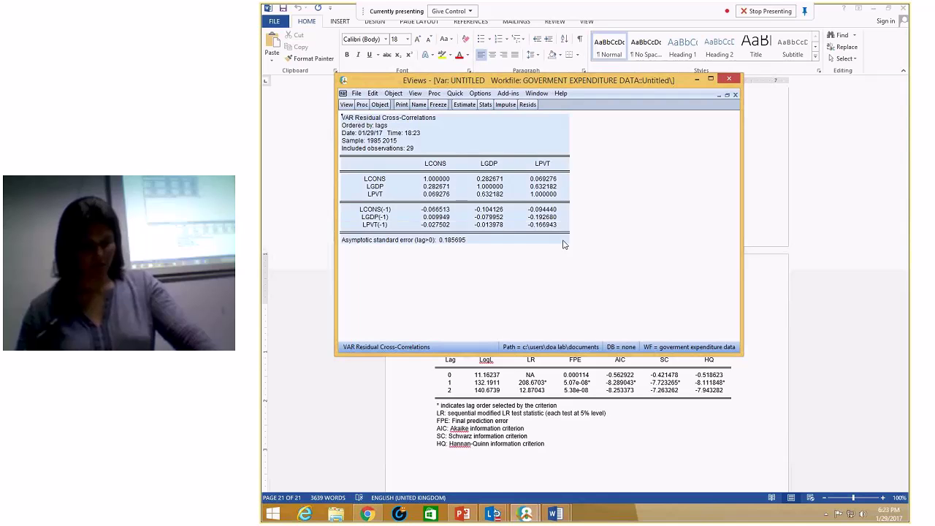
pyautogui.rightClick(592, 260)
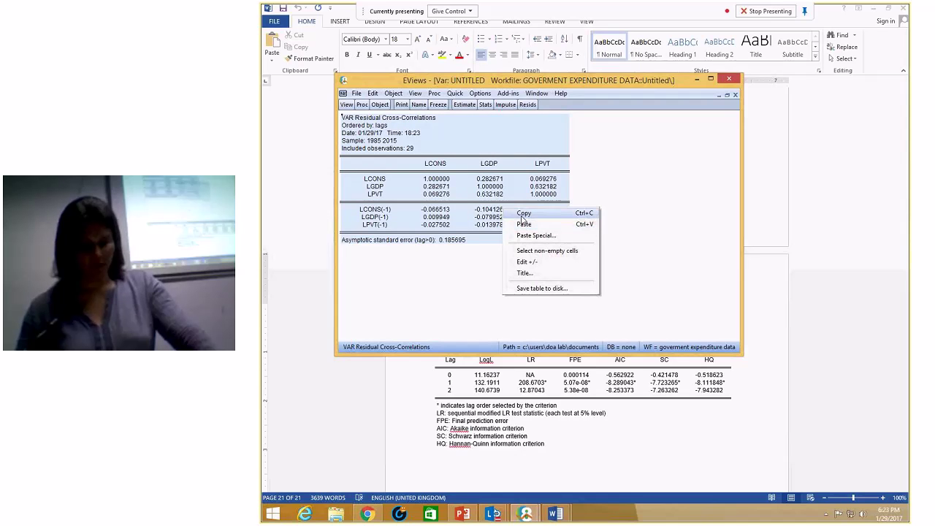
pyautogui.click(612, 268)
pyautogui.click(511, 238)
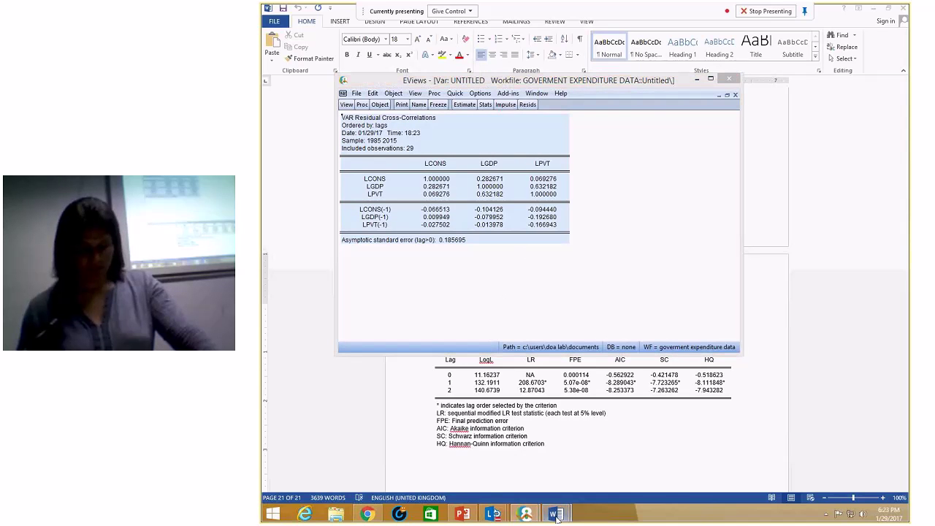
pyautogui.moveTo(556, 515)
pyautogui.click(578, 408)
pyautogui.hotkey('ctrl', 'v')
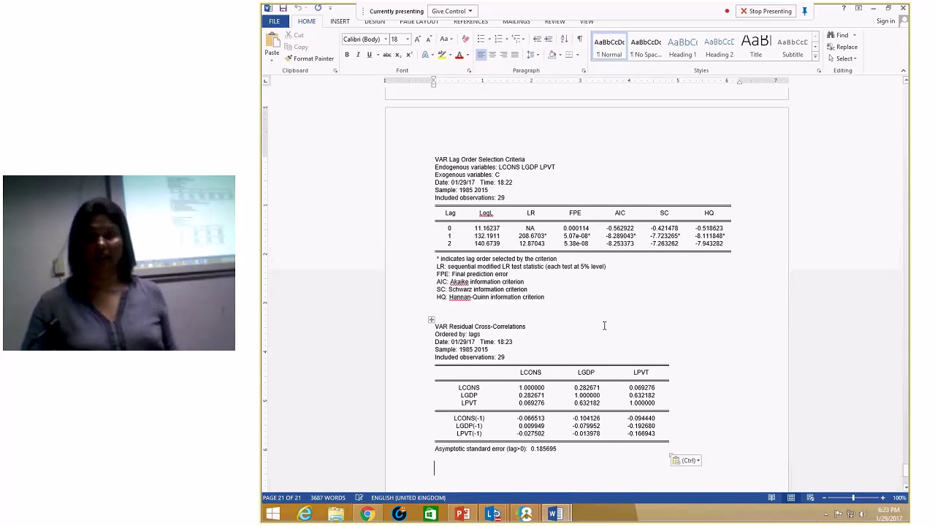
# Step: Switch back to EViews and run the VAR residual normality test using the Cholesky of covariance (Lutkepohl) method
pyautogui.moveTo(526, 514)
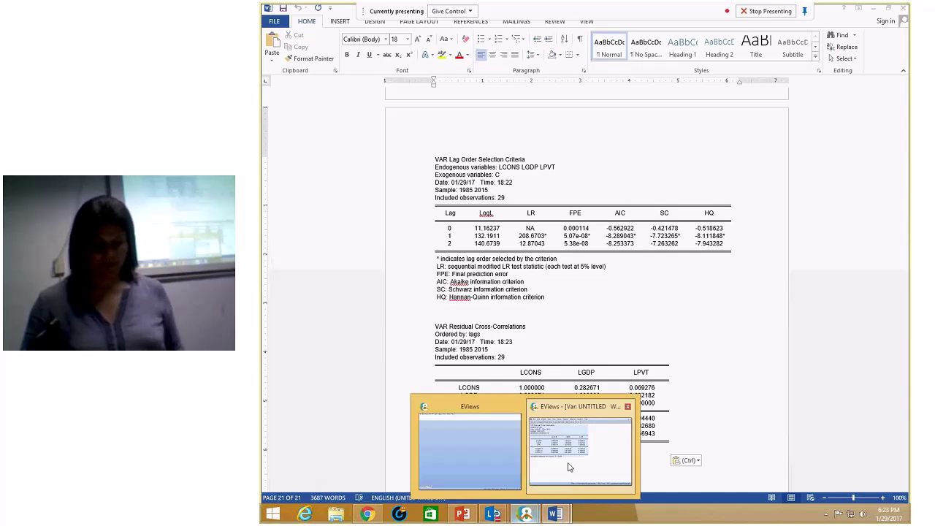
pyautogui.click(564, 467)
pyautogui.click(362, 105)
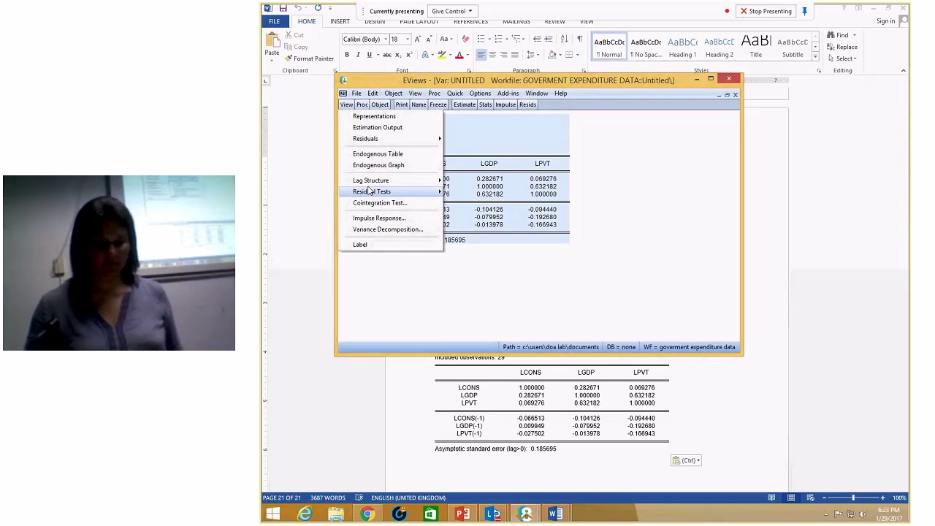
pyautogui.moveTo(378, 196)
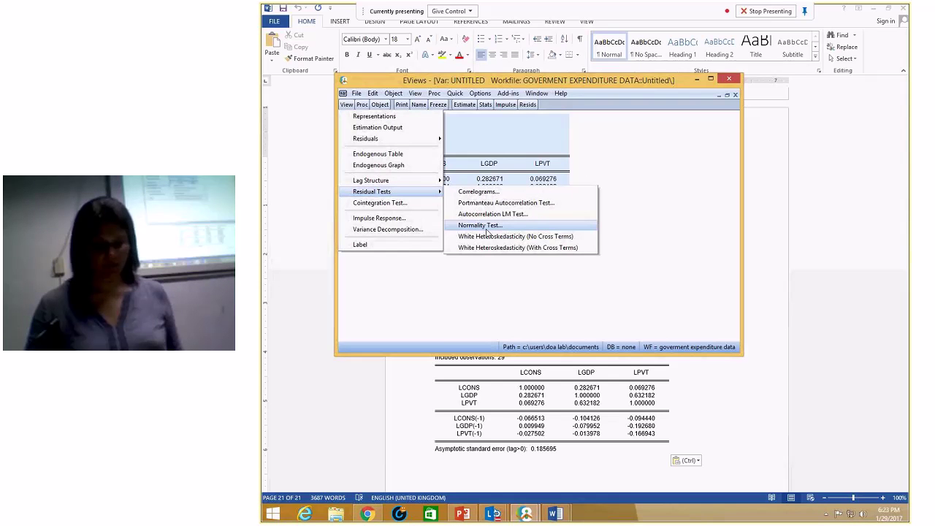
pyautogui.click(482, 225)
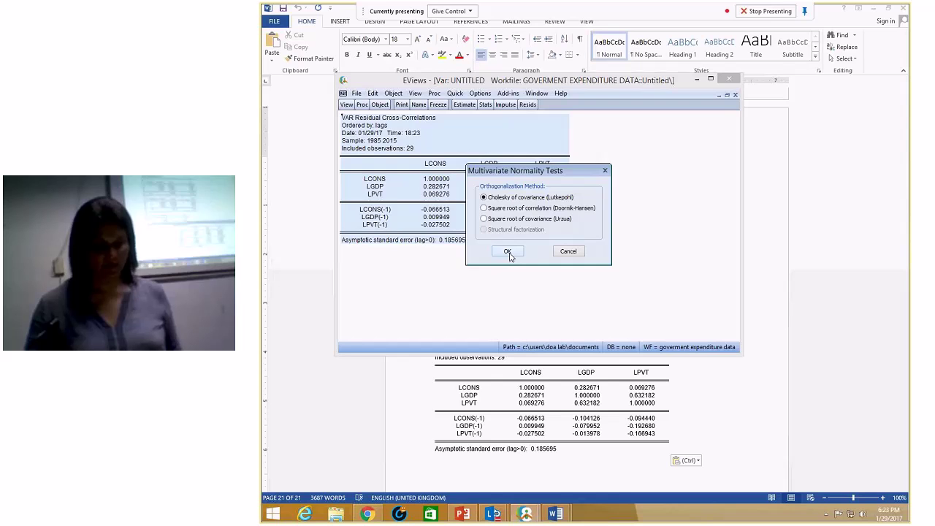
pyautogui.click(508, 249)
# Step: Copy the Jarque-Bera section of the normality test output with numbers formatted as they appear in the table
pyautogui.scroll(-3, 422, 278)
pyautogui.moveTo(420, 269); pyautogui.dragTo(504, 337)
pyautogui.rightClick(454, 307)
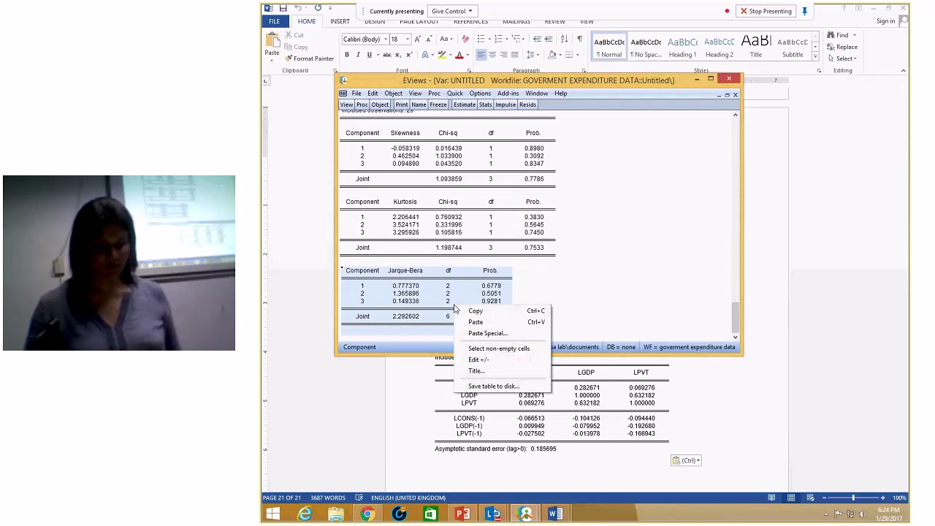
pyautogui.click(476, 310)
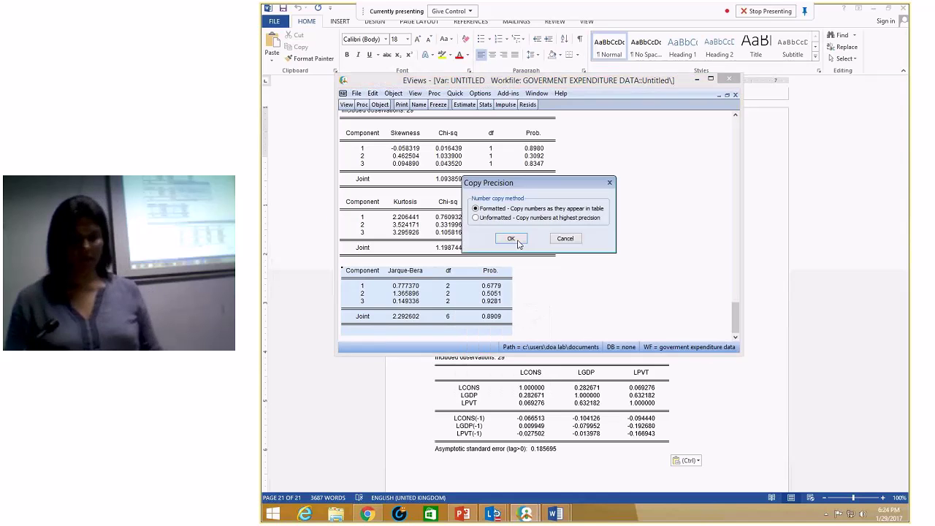
pyautogui.click(602, 238)
# Step: Switch to the WASW1 document in Word and paste the Jarque-Bera table below the residual cross-correlations
pyautogui.moveTo(555, 514)
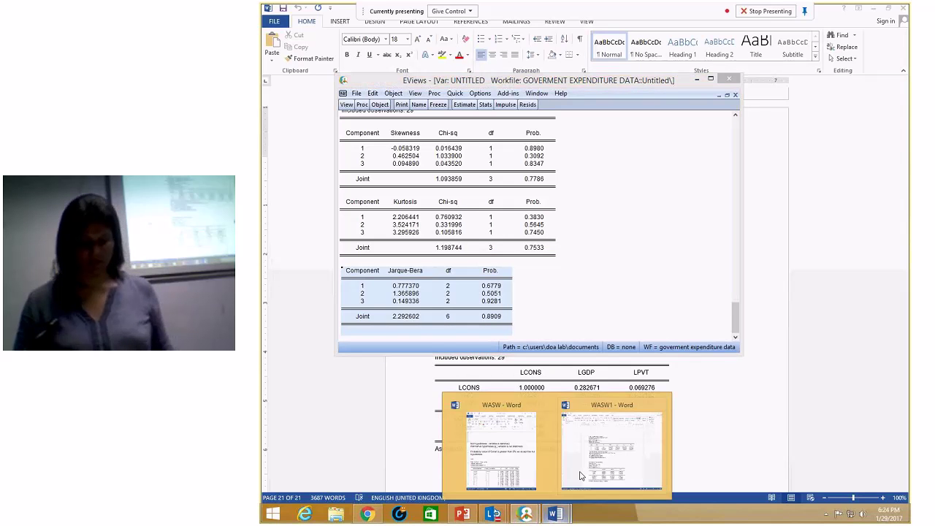
pyautogui.click(563, 460)
pyautogui.scroll(-4, 482, 375)
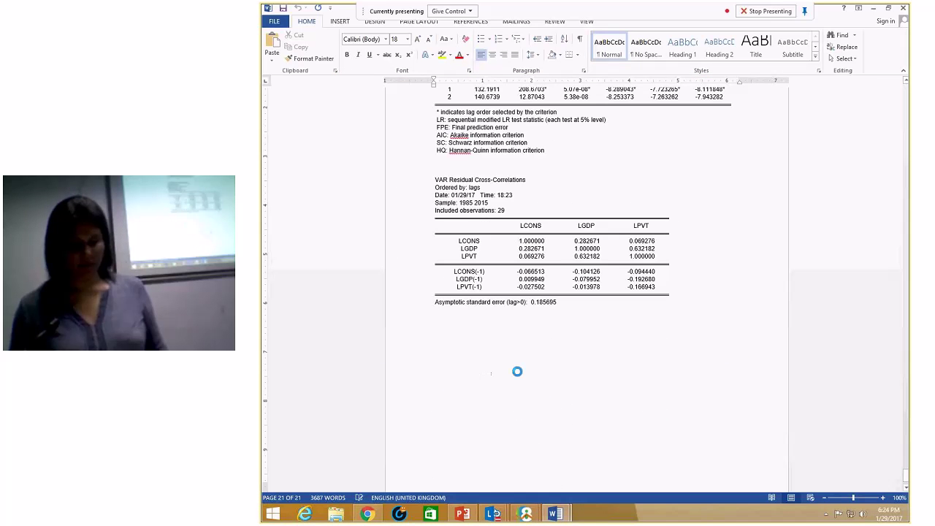
pyautogui.hotkey('ctrl', 'v')
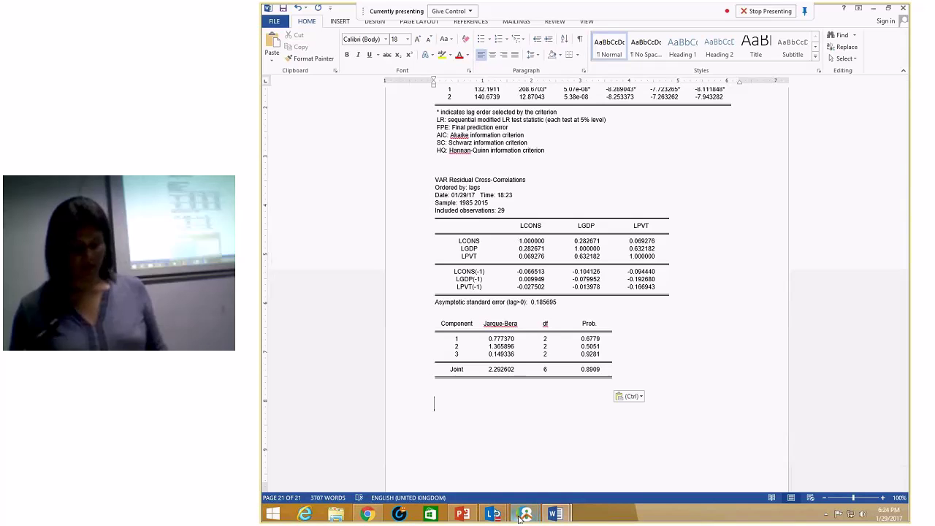
# Step: Switch back to EViews and generate impulse responses for lcons, lgdp and lpvt as multiple graphs with analytic standard errors over 5 periods
pyautogui.moveTo(526, 514)
pyautogui.click(574, 456)
pyautogui.click(347, 105)
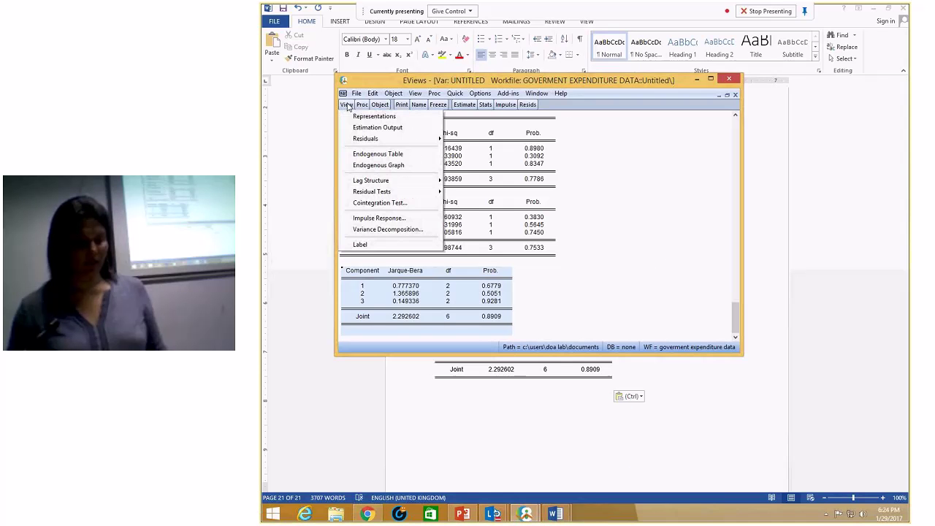
pyautogui.click(365, 220)
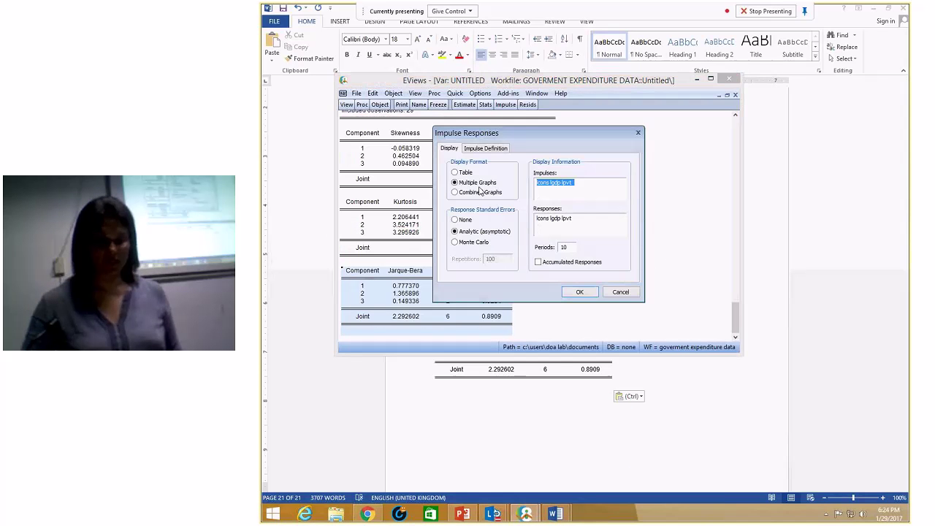
pyautogui.click(583, 200)
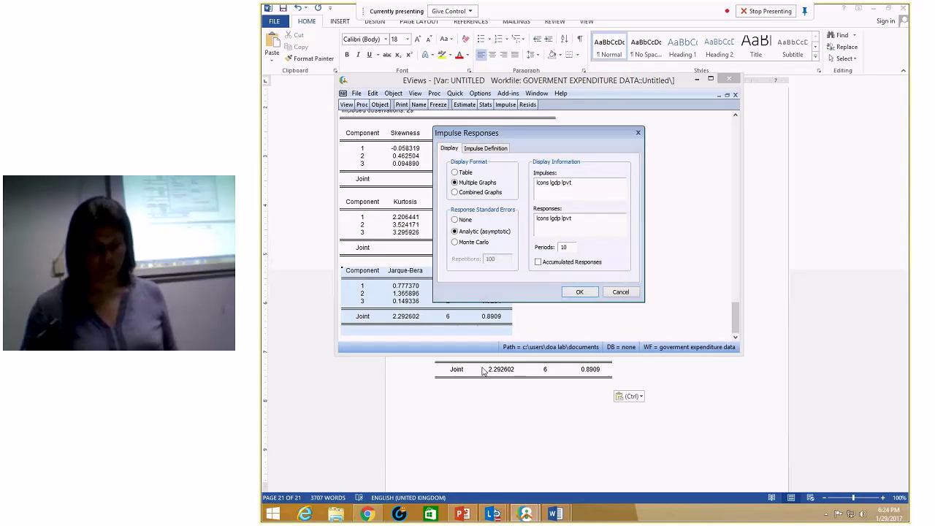
pyautogui.doubleClick(568, 248)
pyautogui.press('BackSpace')
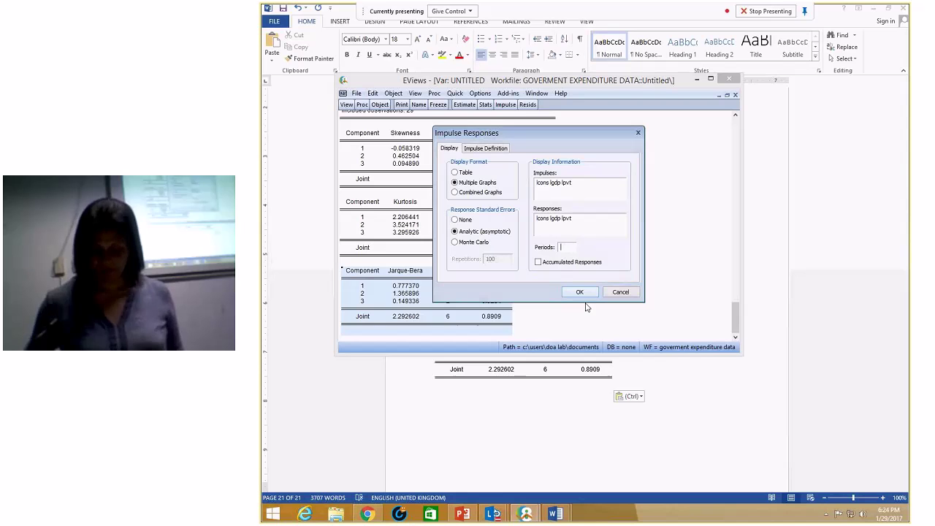
pyautogui.write('5')
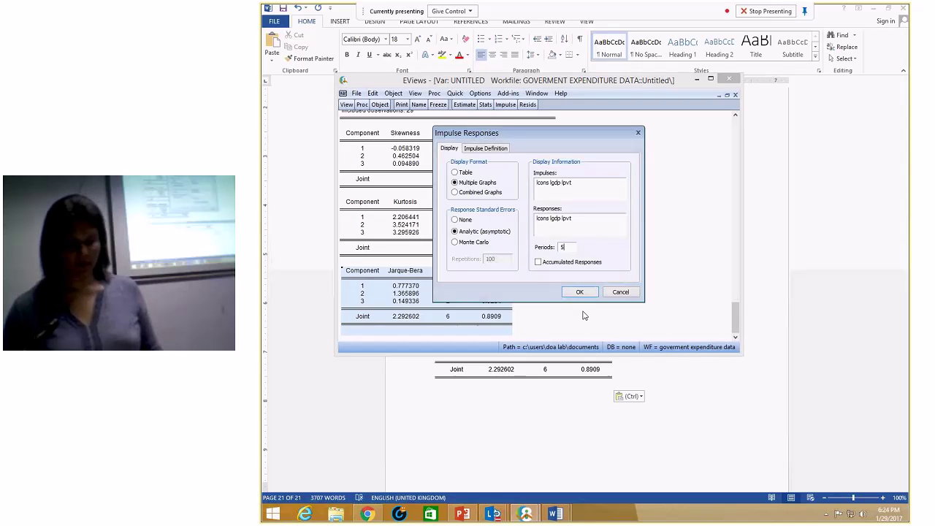
pyautogui.click(582, 293)
# Step: Copy the impulse response graphs and paste them into the Word document below the Jarque-Bera table
pyautogui.rightClick(513, 164)
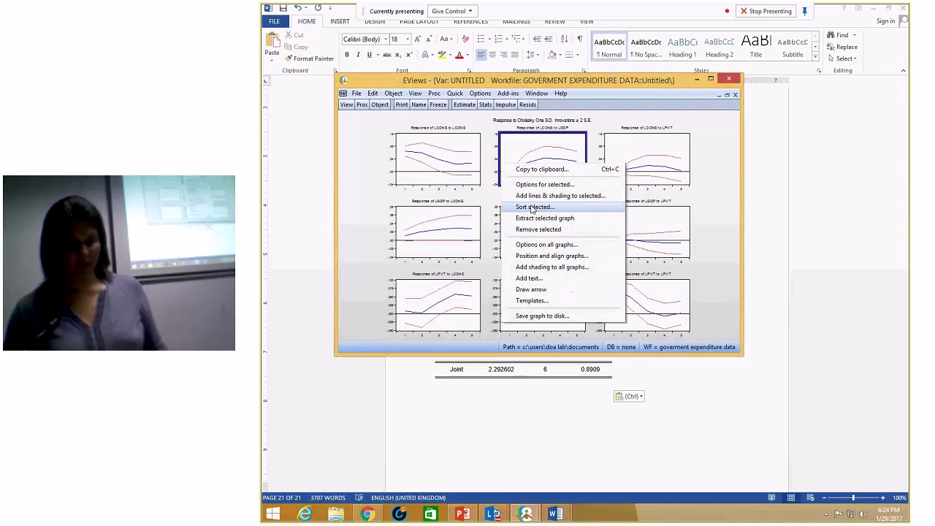
pyautogui.click(541, 169)
pyautogui.moveTo(555, 513)
pyautogui.click(592, 472)
pyautogui.rightClick(516, 376)
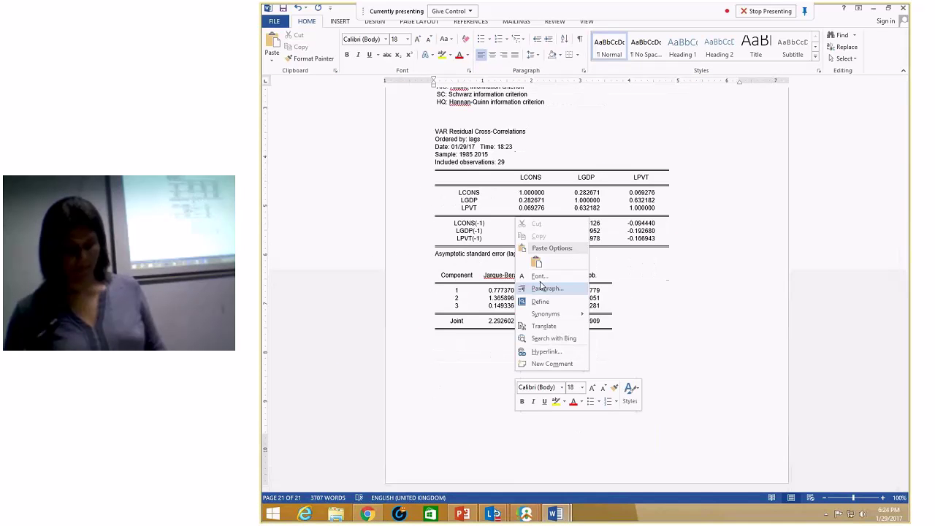
pyautogui.click(538, 267)
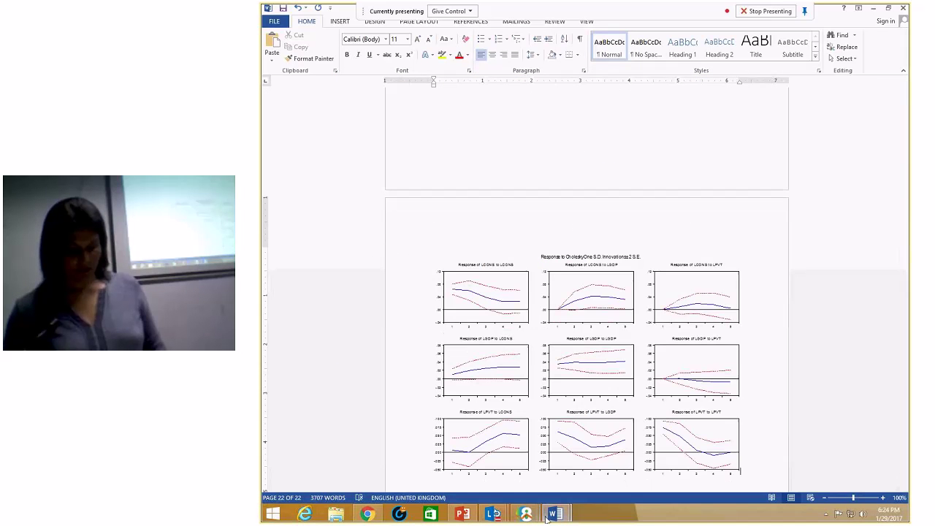
# Step: Switch back to EViews and generate the variance decomposition of lcons, lgdp and lpvt as a table over 5 periods with Cholesky decomposition
pyautogui.moveTo(529, 517)
pyautogui.click(555, 453)
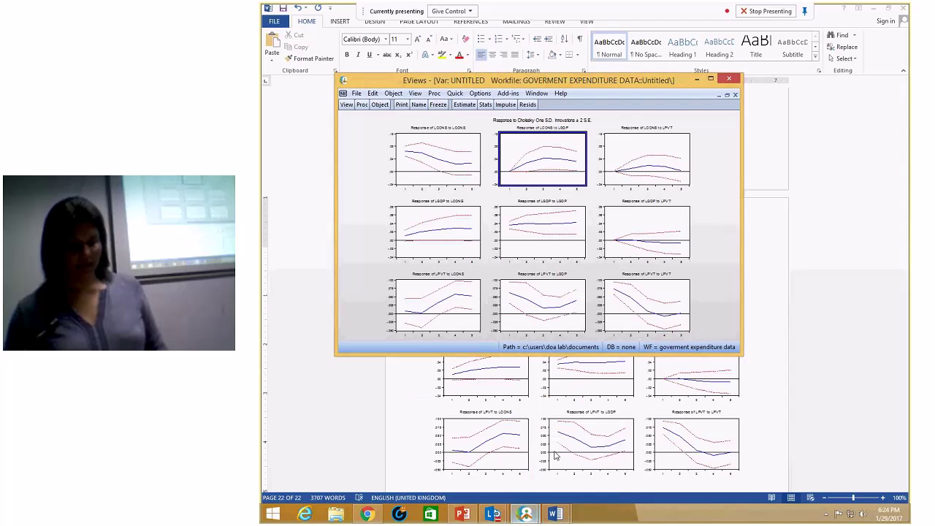
pyautogui.click(347, 105)
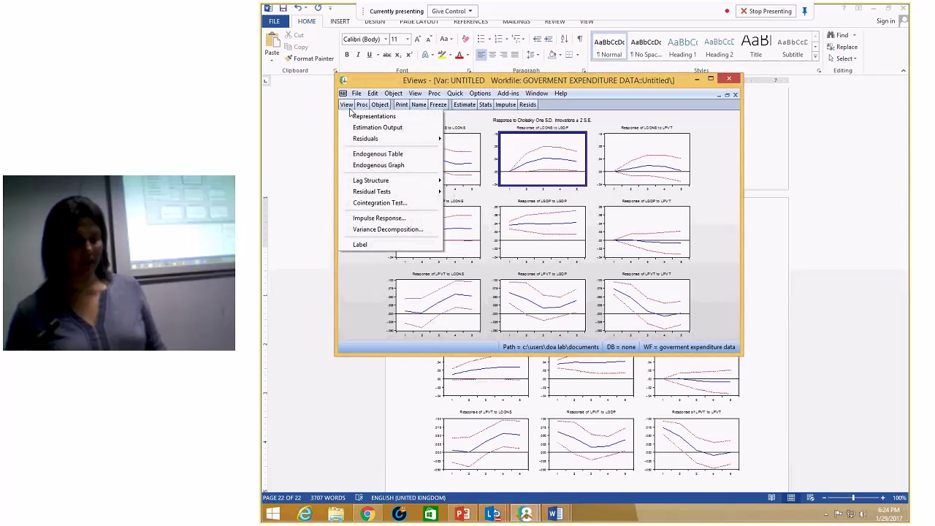
pyautogui.click(387, 230)
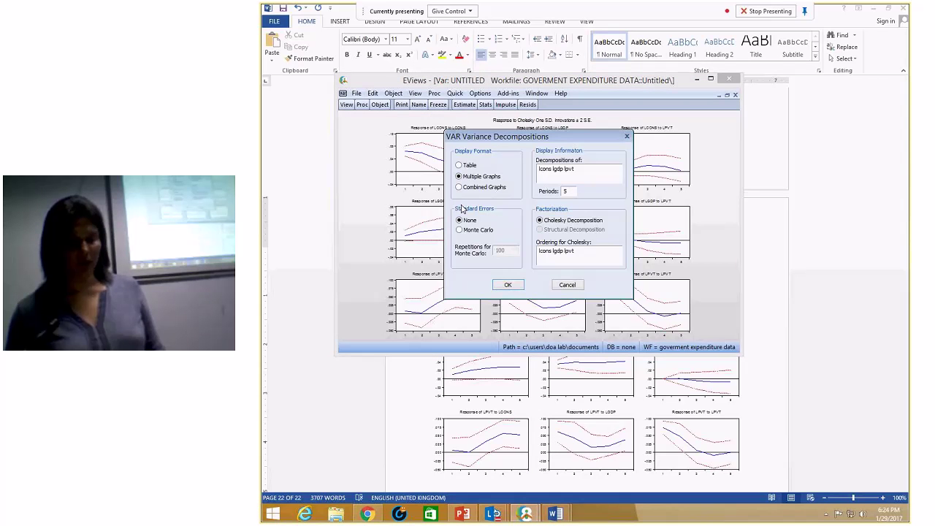
pyautogui.click(506, 285)
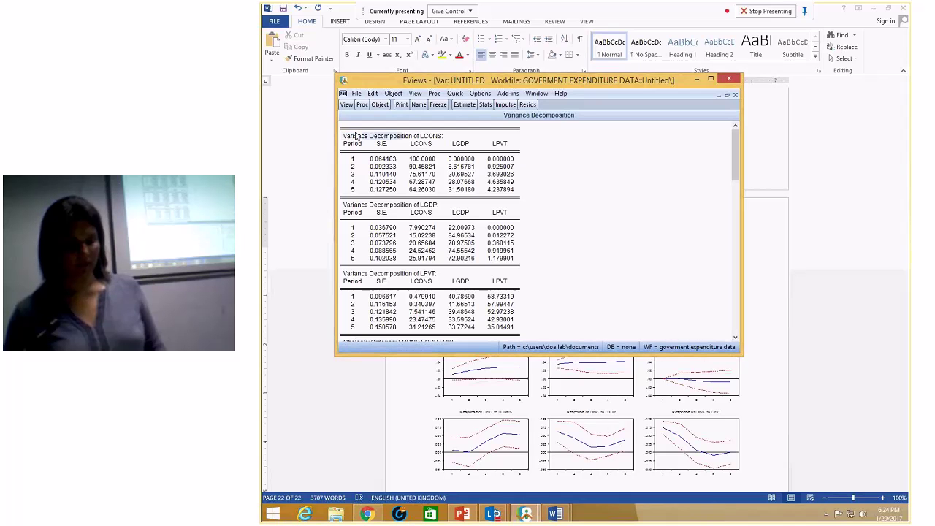
# Step: Copy the variance decomposition tables for LCONS, LGDP and LPVT, including the Cholesky ordering note, with formatted numbers
pyautogui.moveTo(342, 140); pyautogui.dragTo(475, 338)
pyautogui.rightClick(475, 273)
pyautogui.click(495, 281)
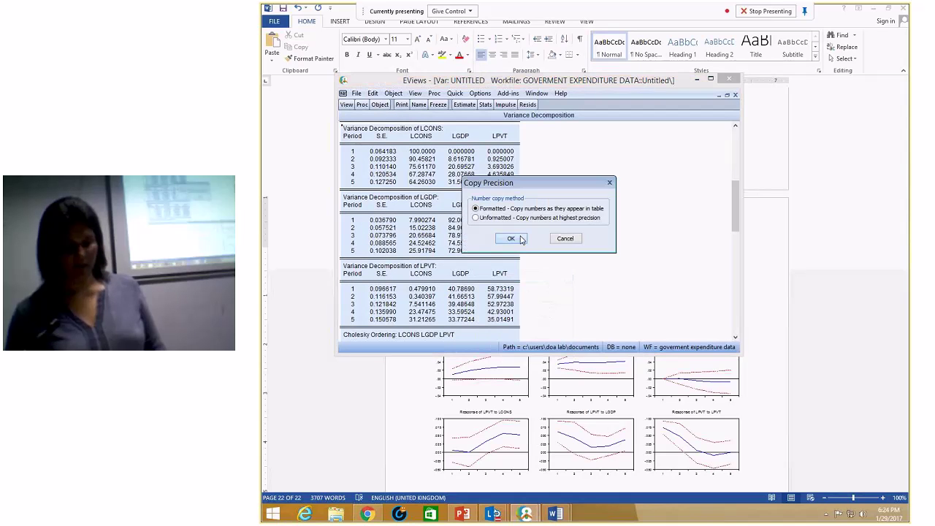
pyautogui.click(509, 240)
# Step: Switch to Word, add blank lines below the impulse response graphs and paste the variance decomposition tables there, keeping source formatting
pyautogui.click(555, 515)
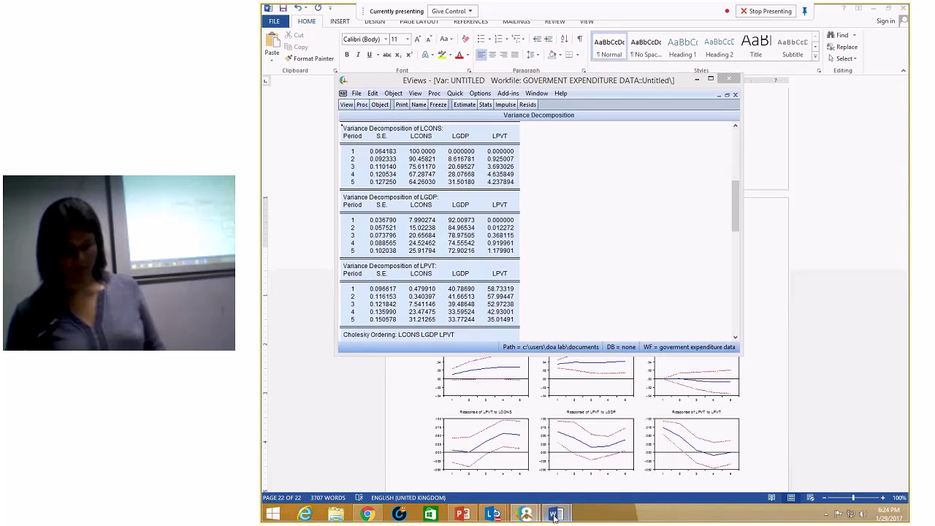
pyautogui.rightClick(507, 288)
pyautogui.click(522, 341)
pyautogui.press('Return')
pyautogui.press('Return')
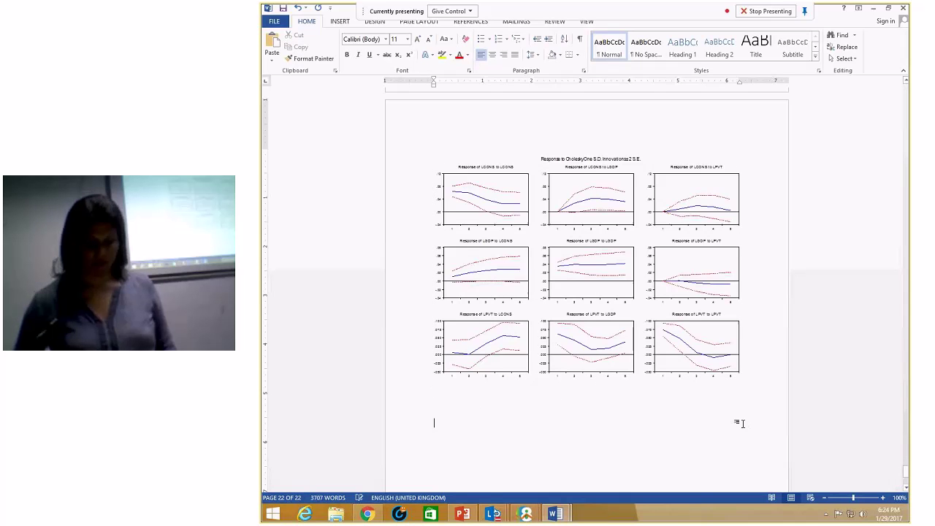
pyautogui.rightClick(655, 429)
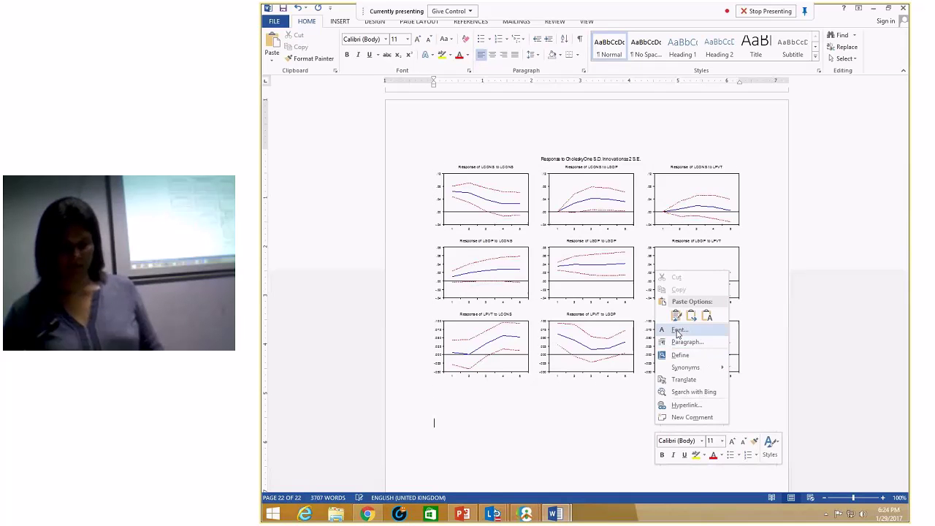
pyautogui.click(676, 316)
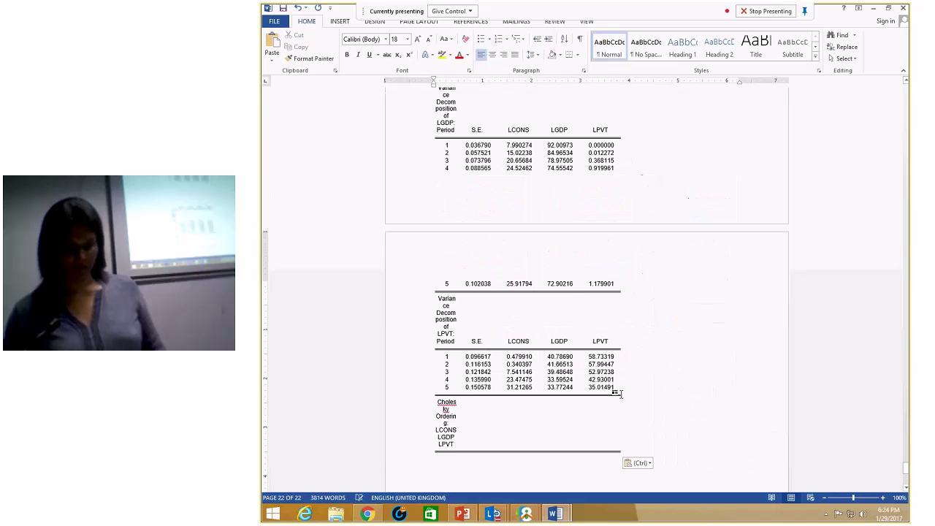
# Step: Switch to EViews and make a model from the estimated VAR of lcons, lgdp and lpvt
pyautogui.moveTo(524, 516)
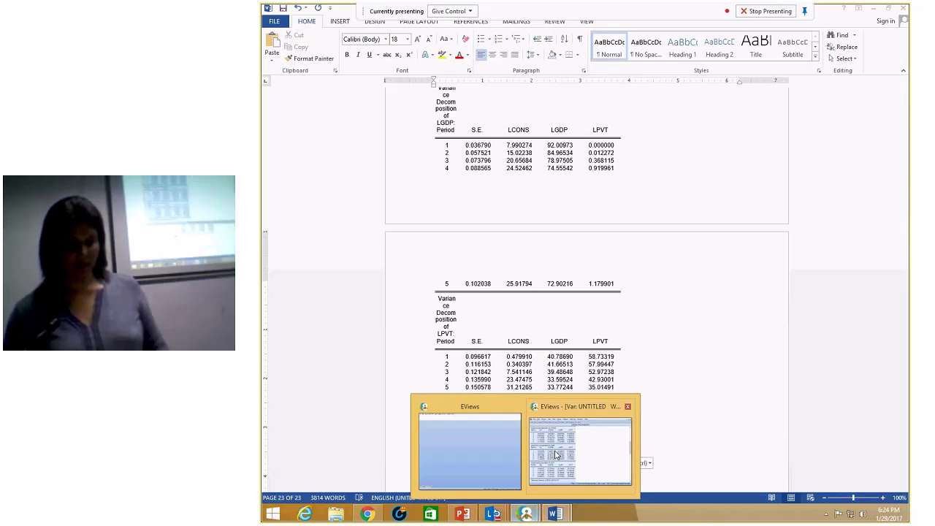
pyautogui.click(556, 455)
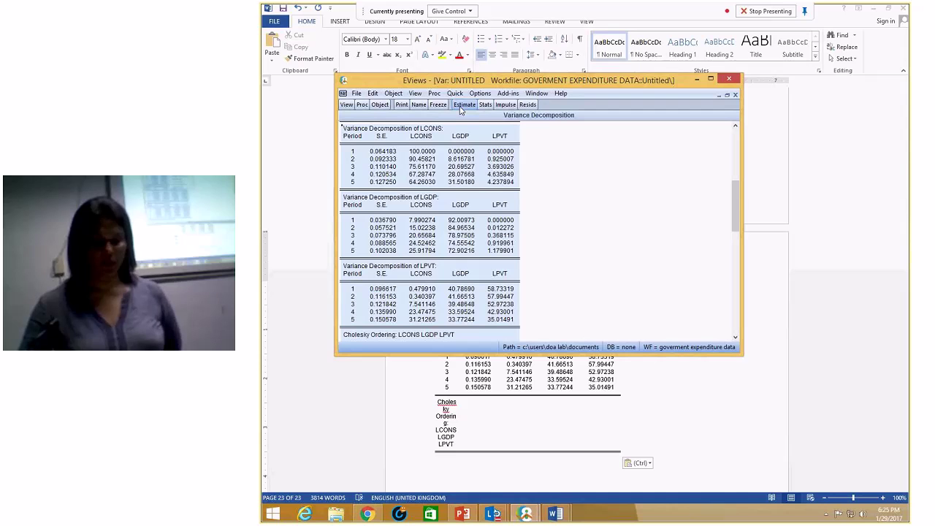
pyautogui.click(454, 95)
pyautogui.moveTo(437, 98)
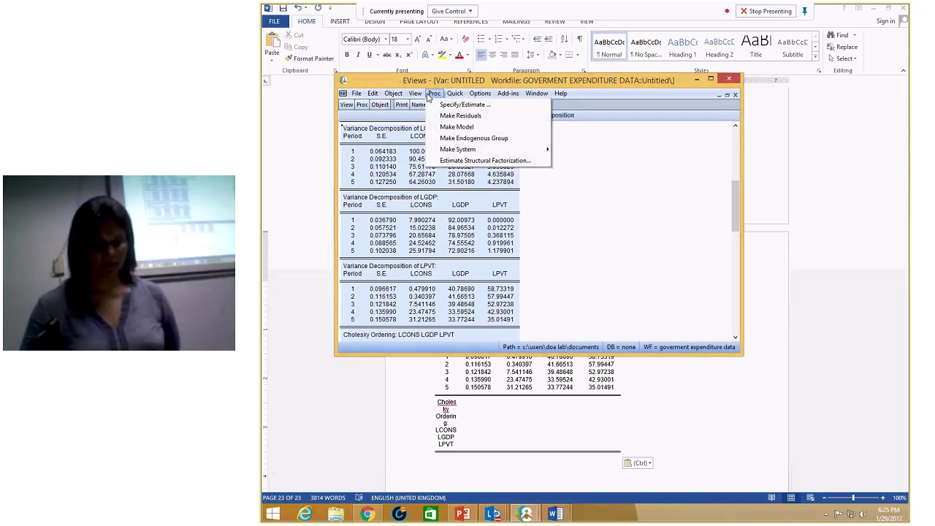
pyautogui.click(453, 127)
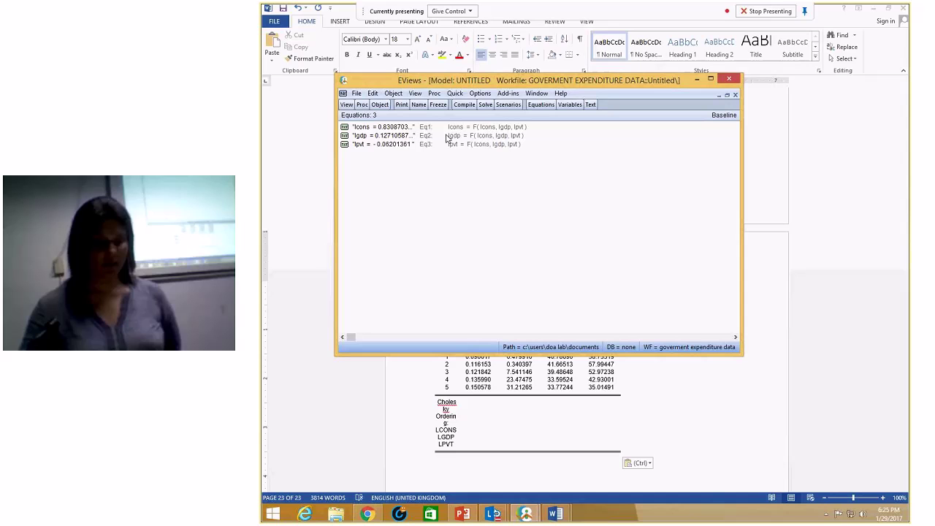
# Step: Delete the lgdp equation from the model
pyautogui.rightClick(393, 137)
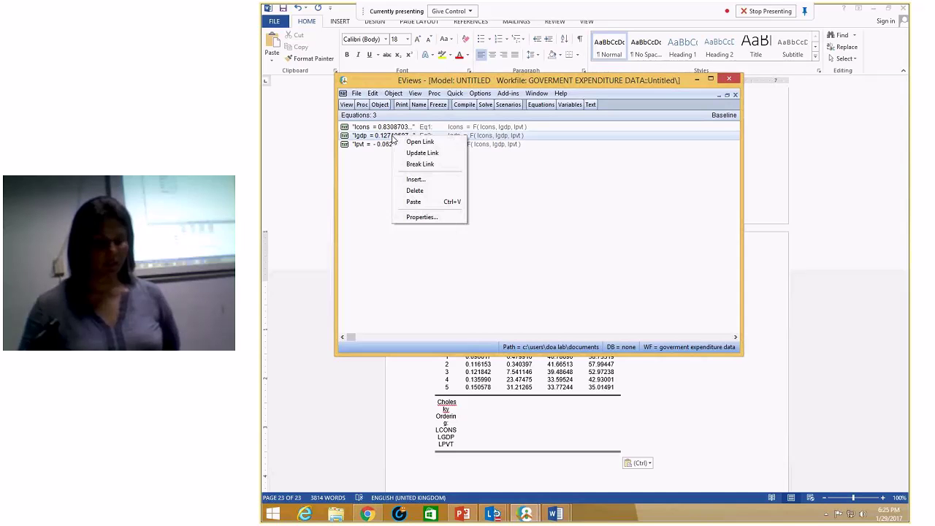
pyautogui.click(415, 190)
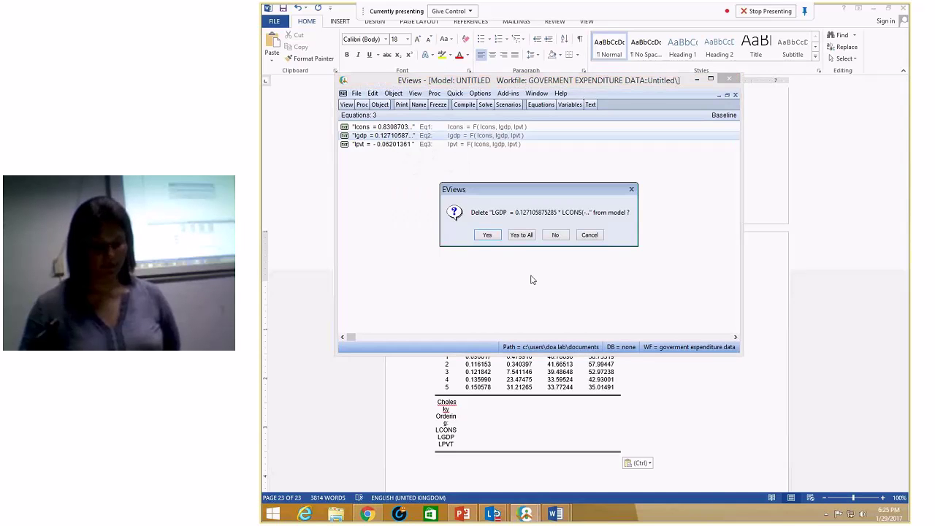
pyautogui.click(489, 236)
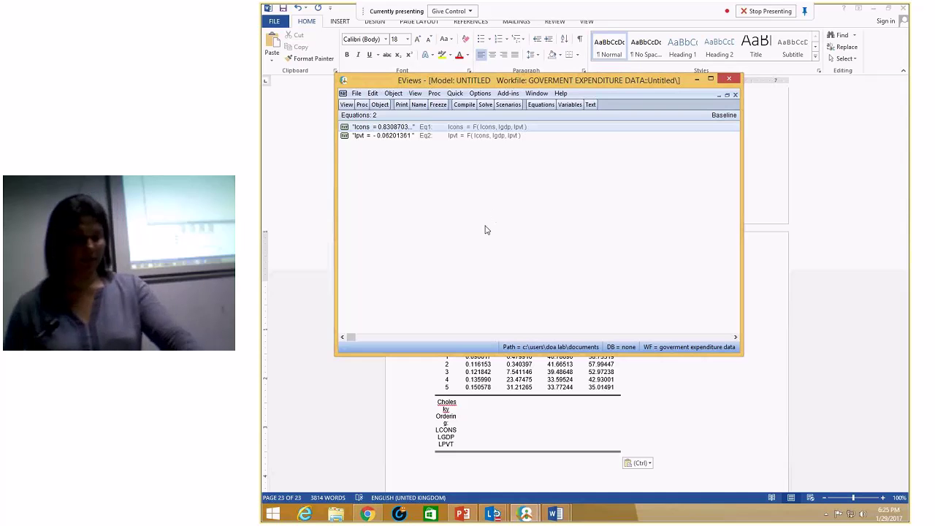
# Step: List all the model's variables and try to open the lcons series with deterministic solutions for the Baseline active scenario
pyautogui.click(346, 104)
pyautogui.click(364, 127)
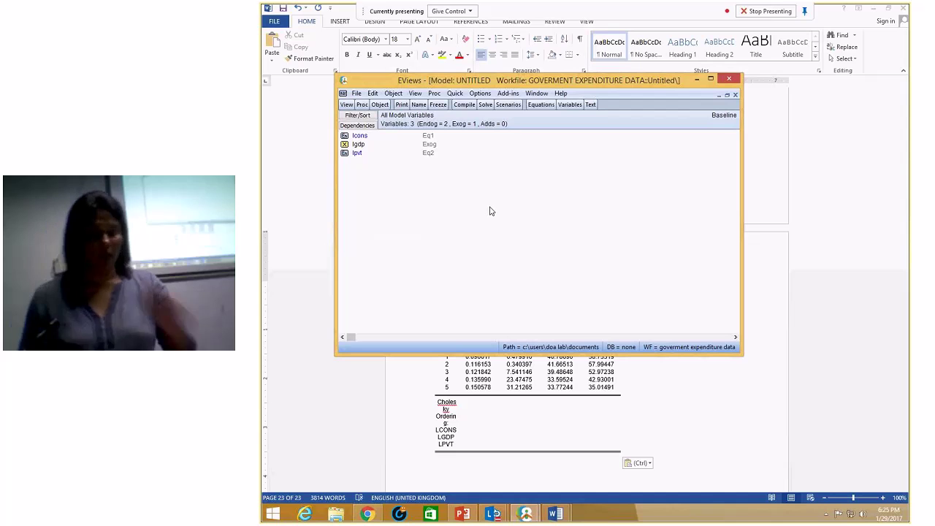
pyautogui.click(439, 140)
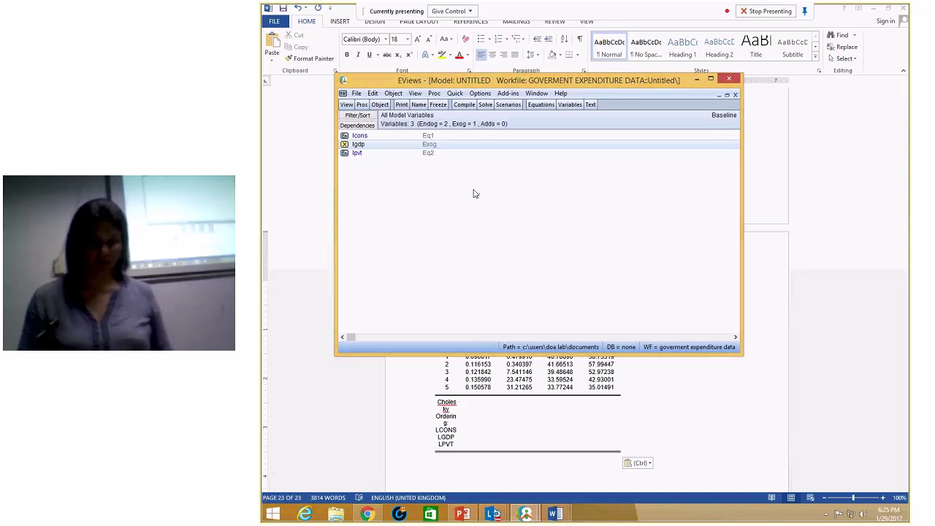
pyautogui.doubleClick(432, 136)
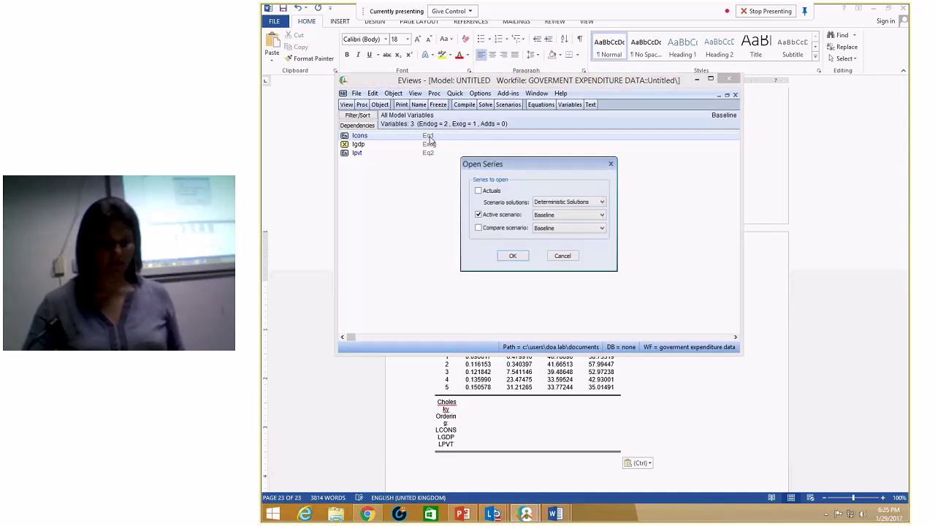
pyautogui.click(513, 257)
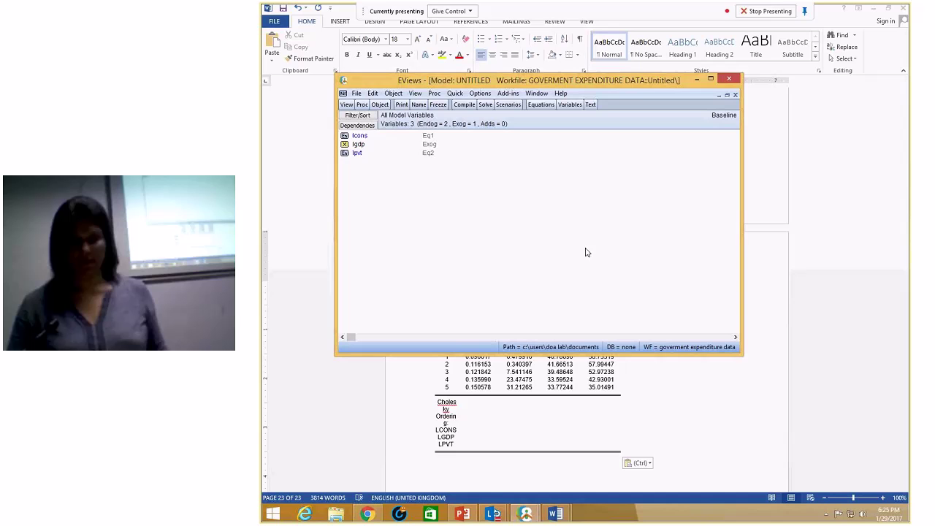
# Step: Close and delete the untitled model, then return to the Word document with the variance decomposition tables
pyautogui.click(736, 95)
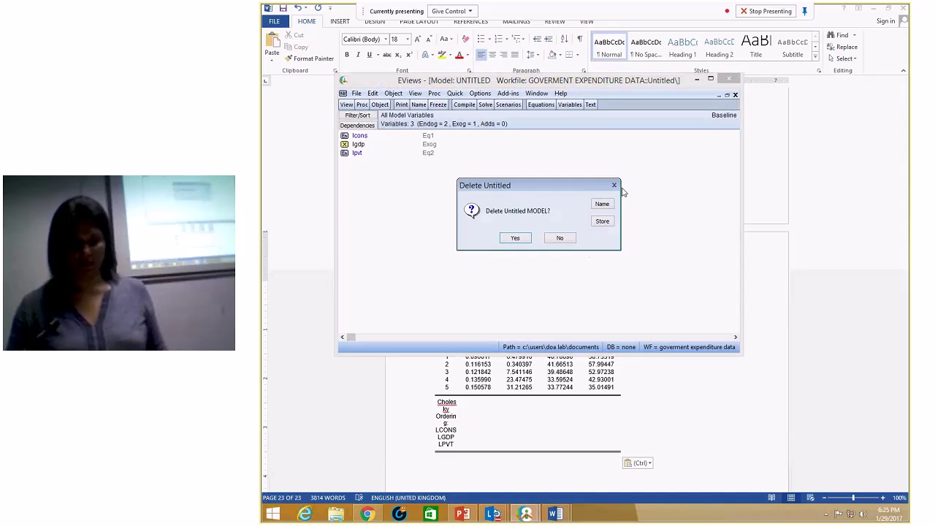
pyautogui.click(515, 239)
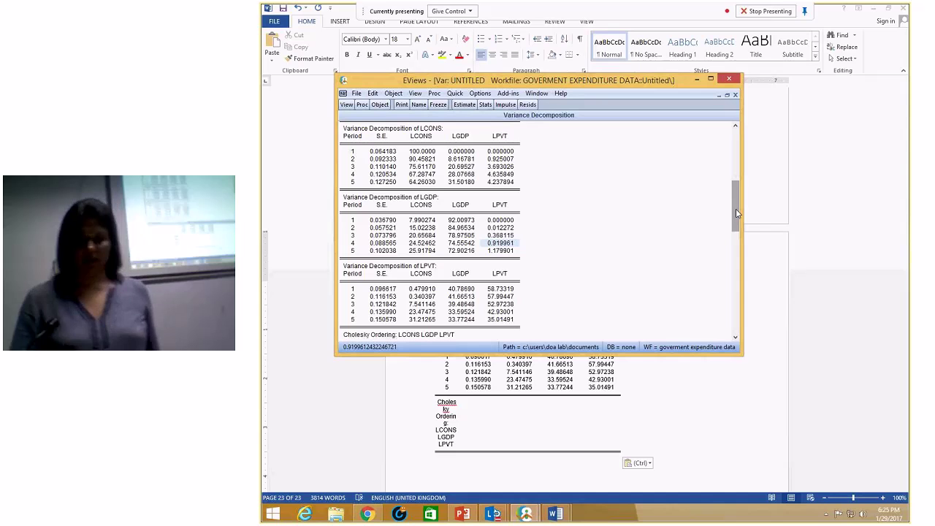
pyautogui.moveTo(736, 208); pyautogui.dragTo(706, 332)
pyautogui.click(574, 441)
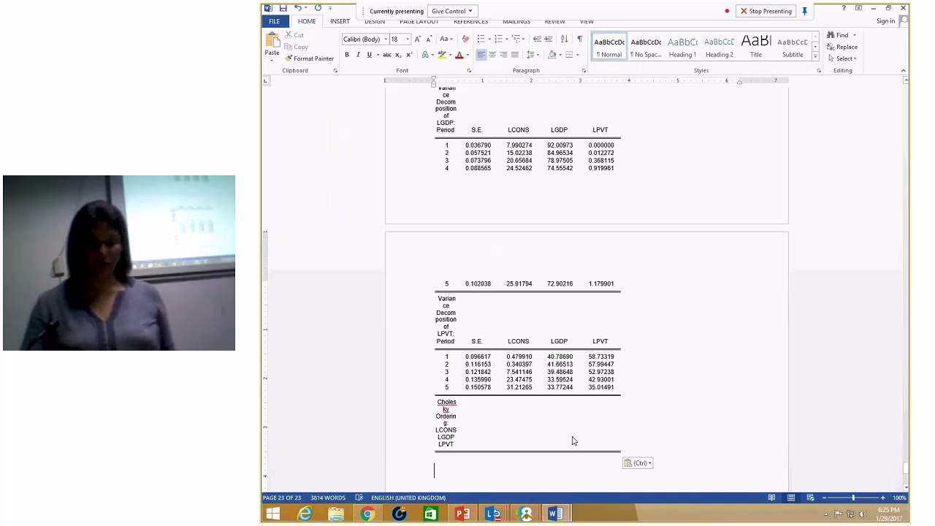
# Step: Switch to the PowerPoint presentation and show slide 26, "Criticisms of the VAR"
pyautogui.moveTo(557, 516)
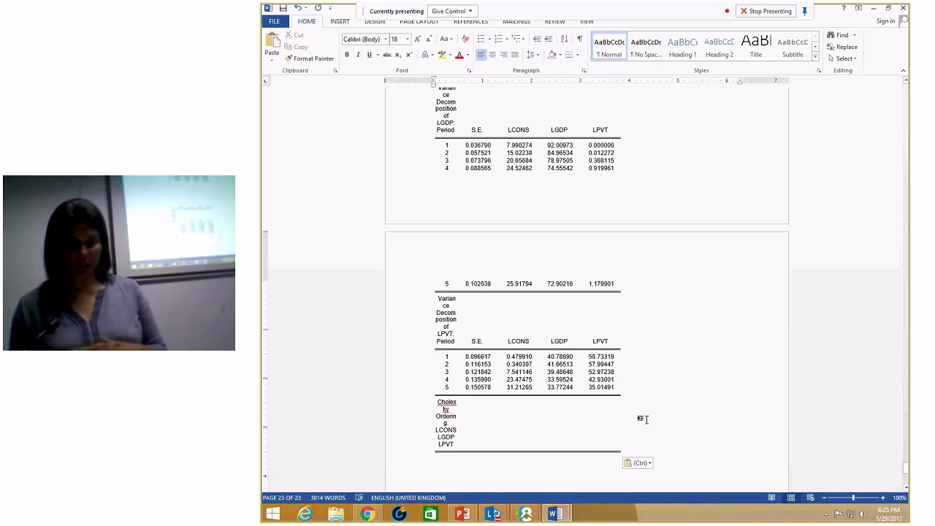
pyautogui.click(463, 515)
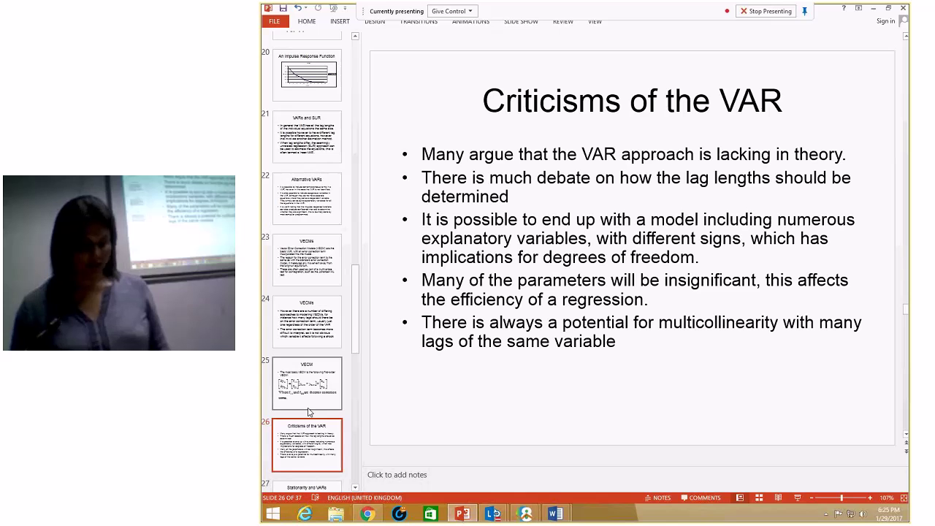
pyautogui.scroll(-1, 308, 413)
pyautogui.press('Down')
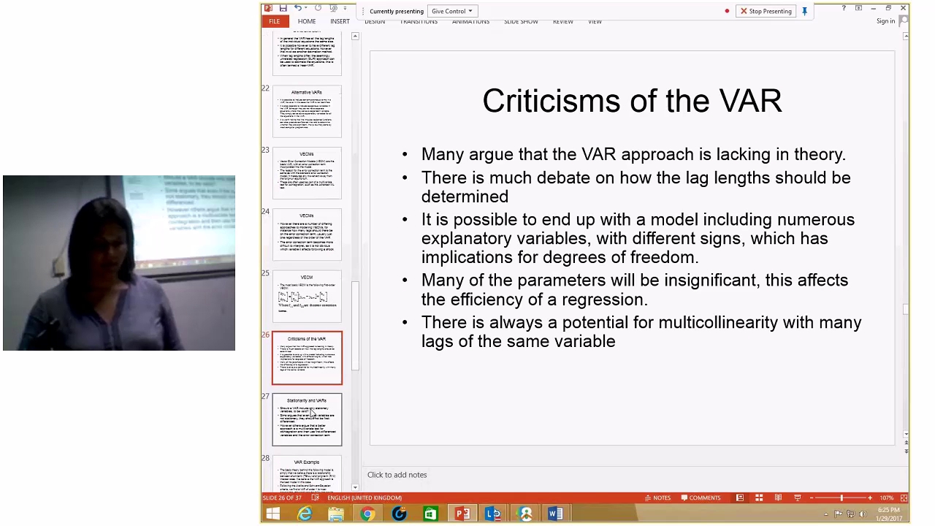
pyautogui.click(319, 366)
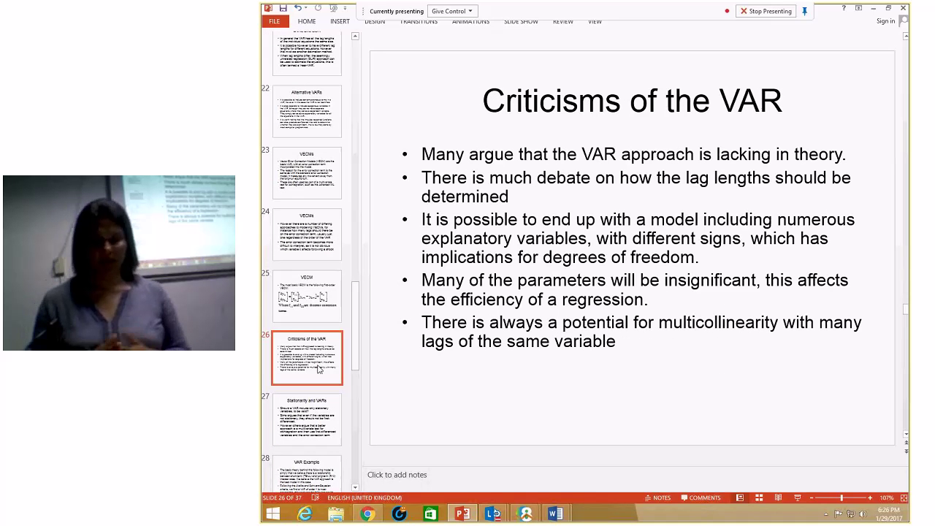